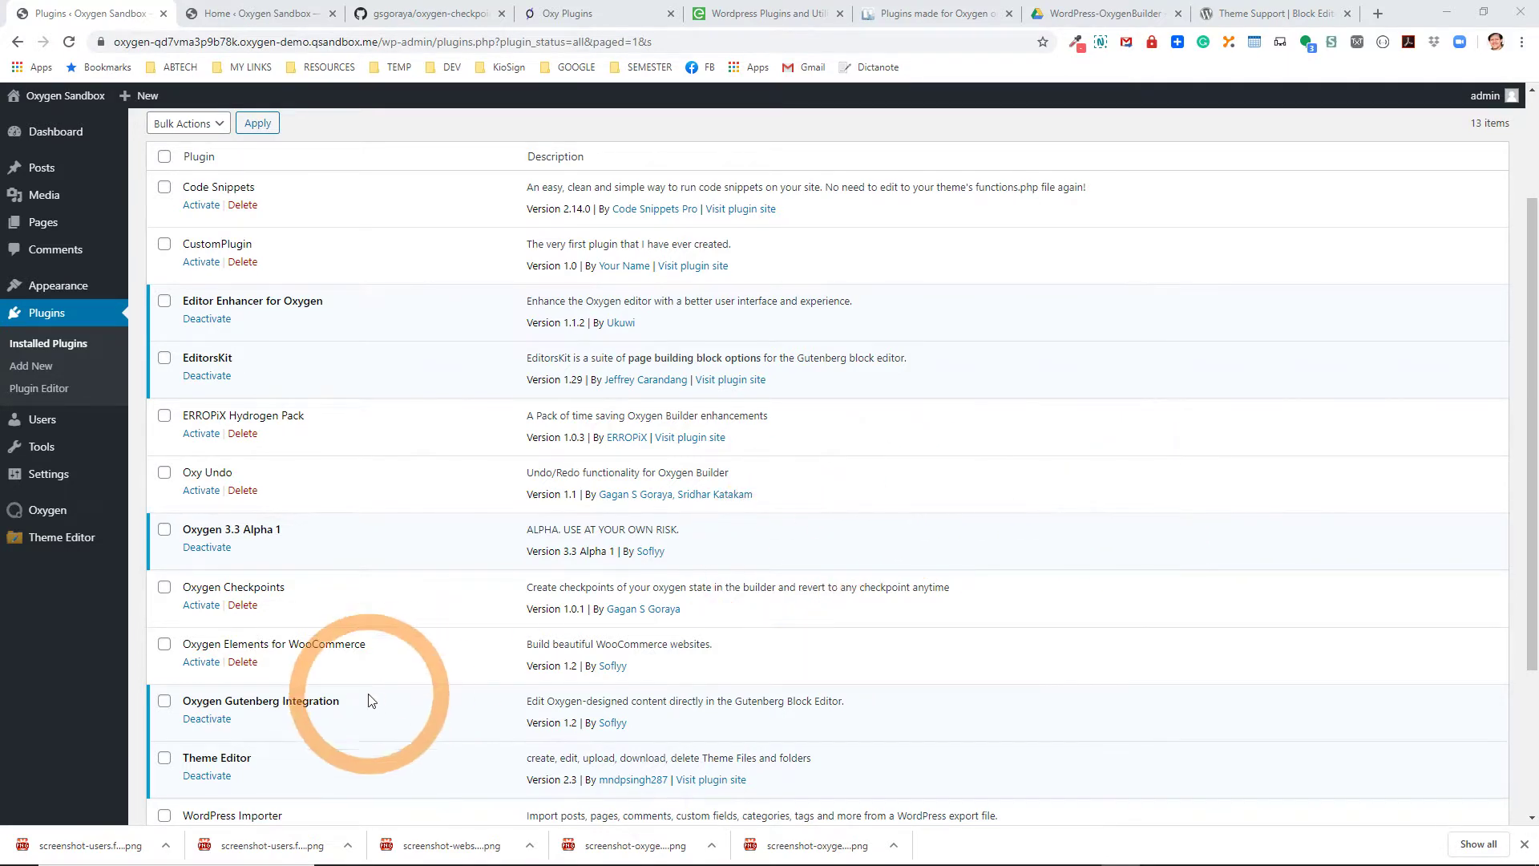
Point out the Oxygen Gutenberg Integration plugin and the active EditorsKit plugin.
drag(347, 708, 185, 708)
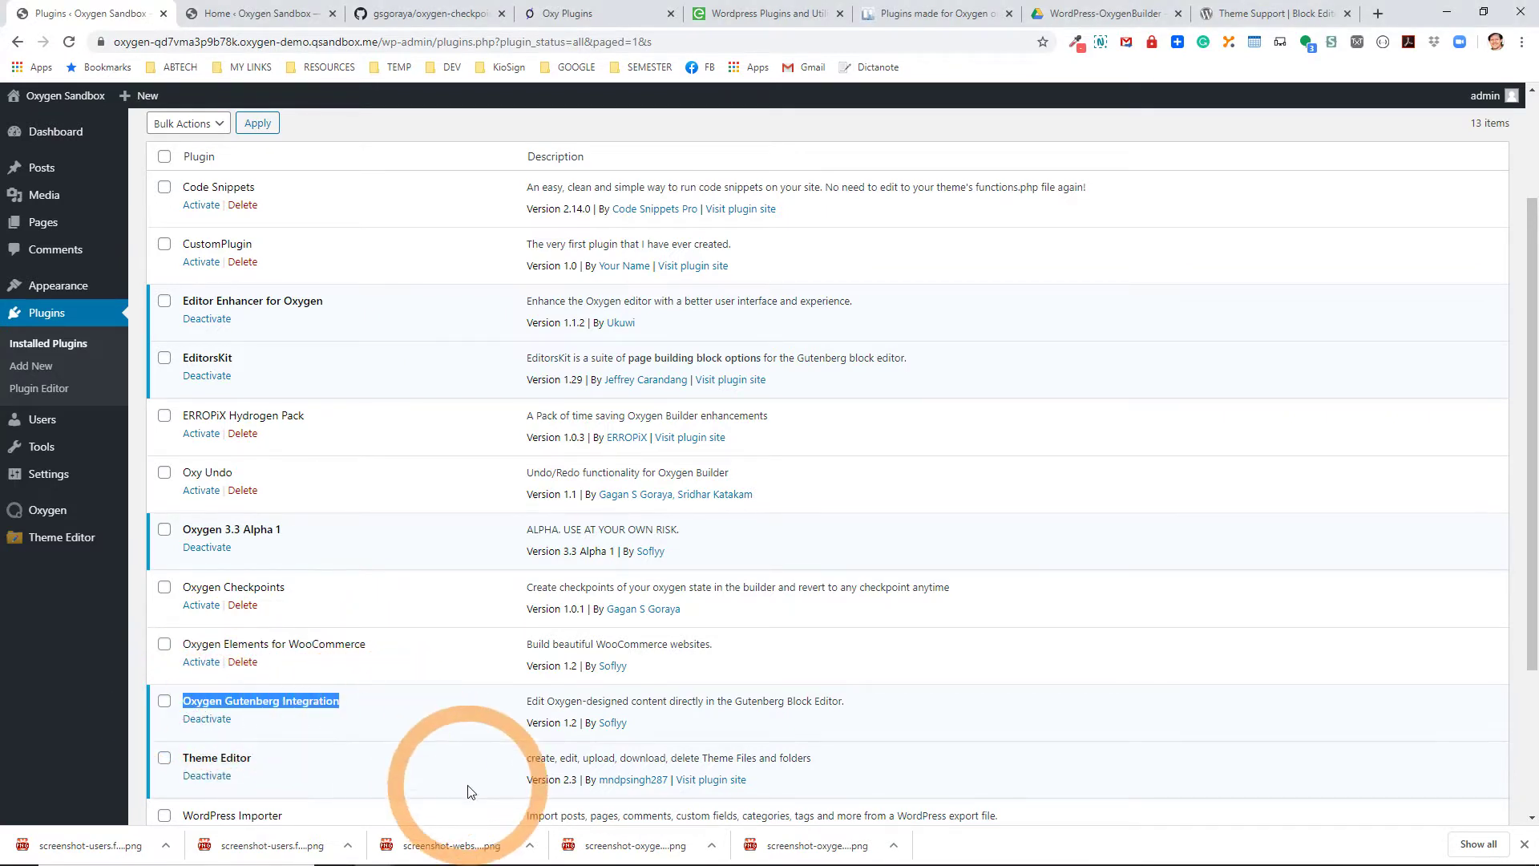
click(405, 703)
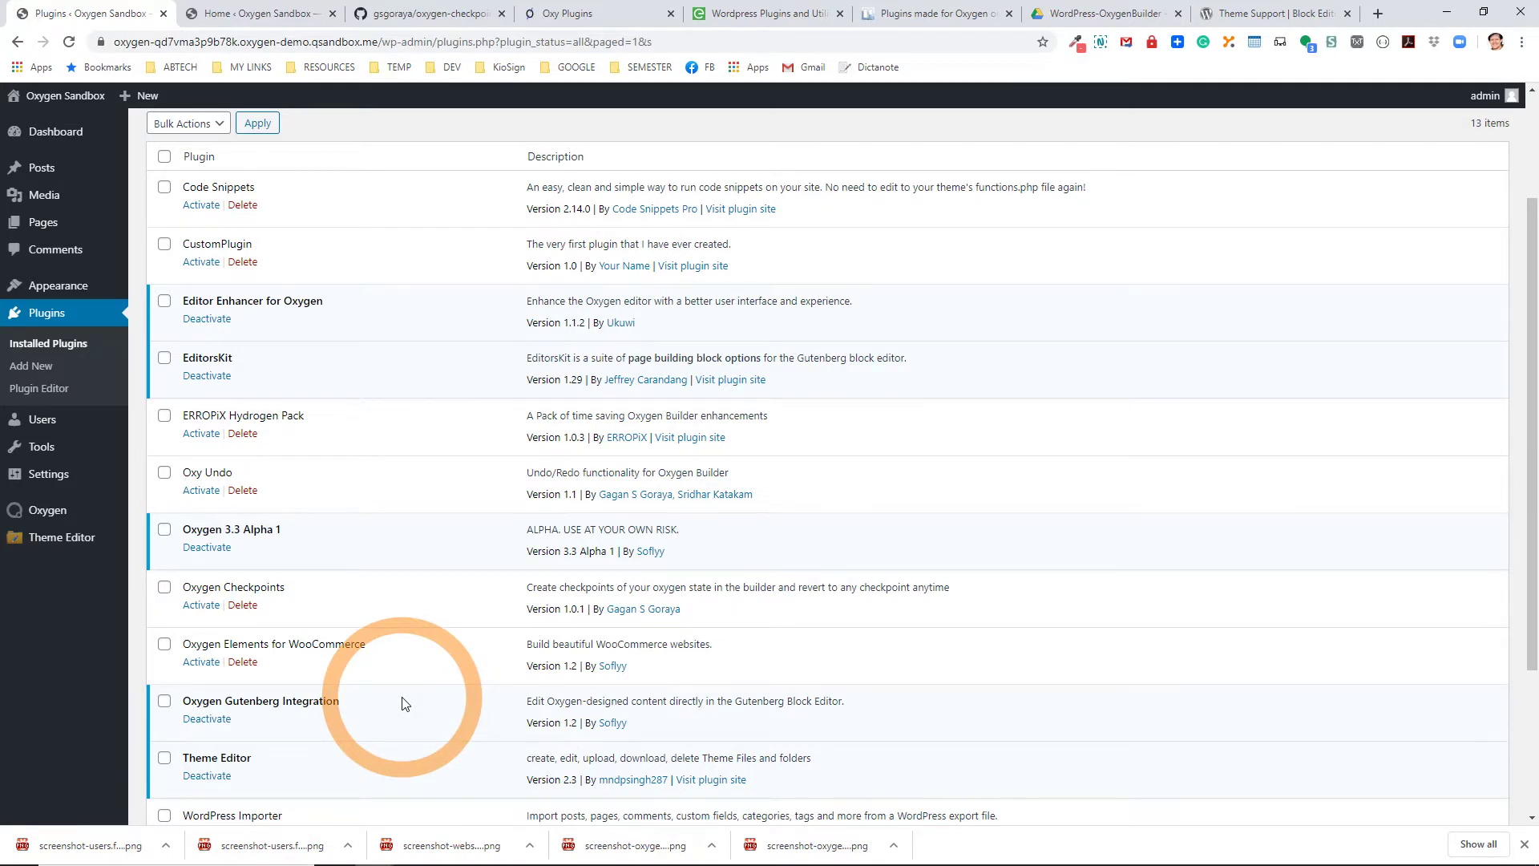
click(211, 362)
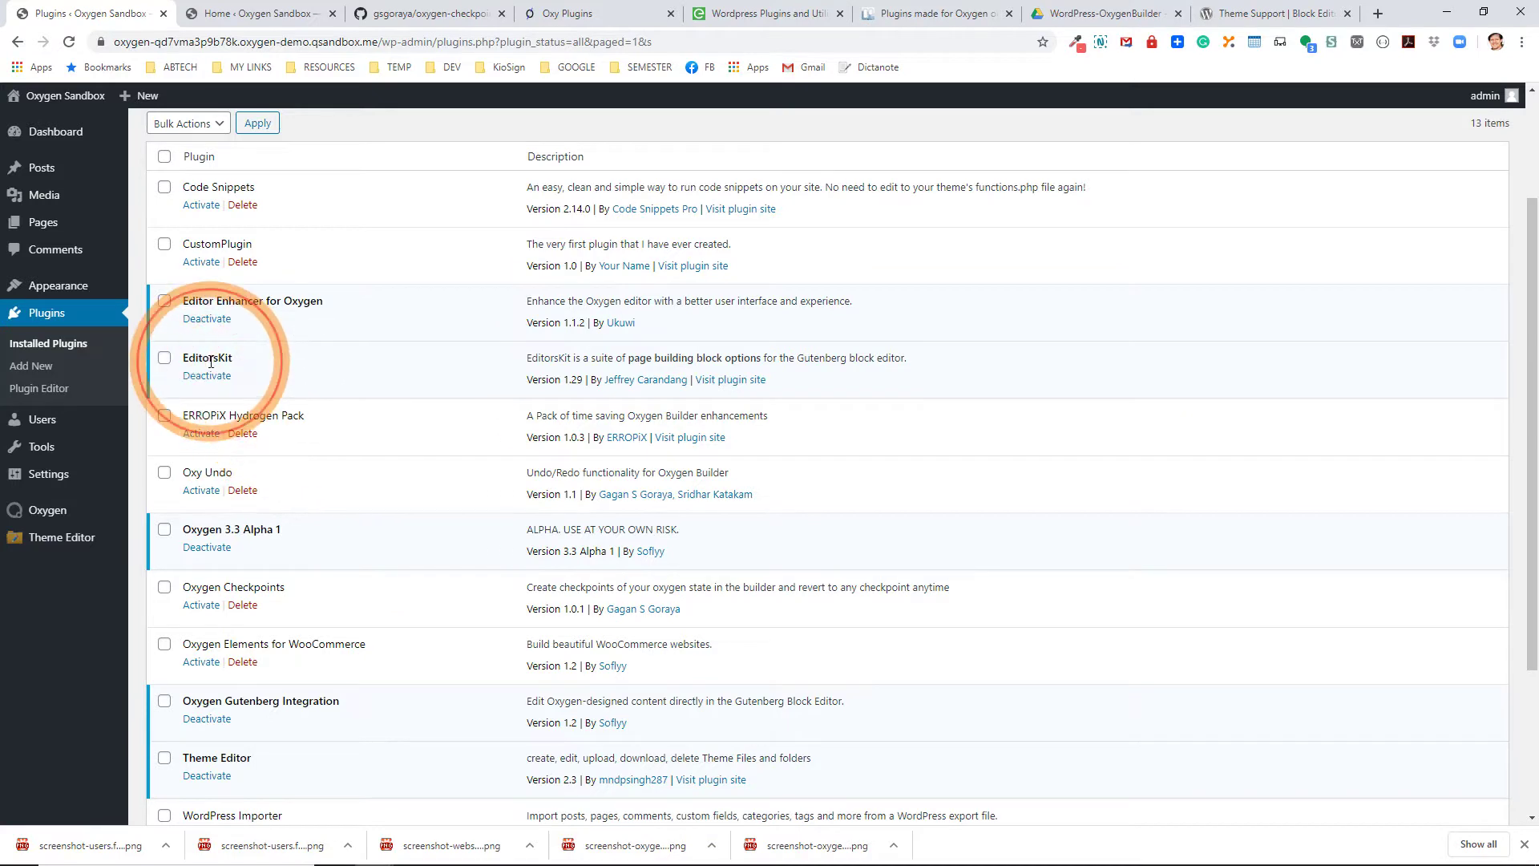
double_click(211, 361)
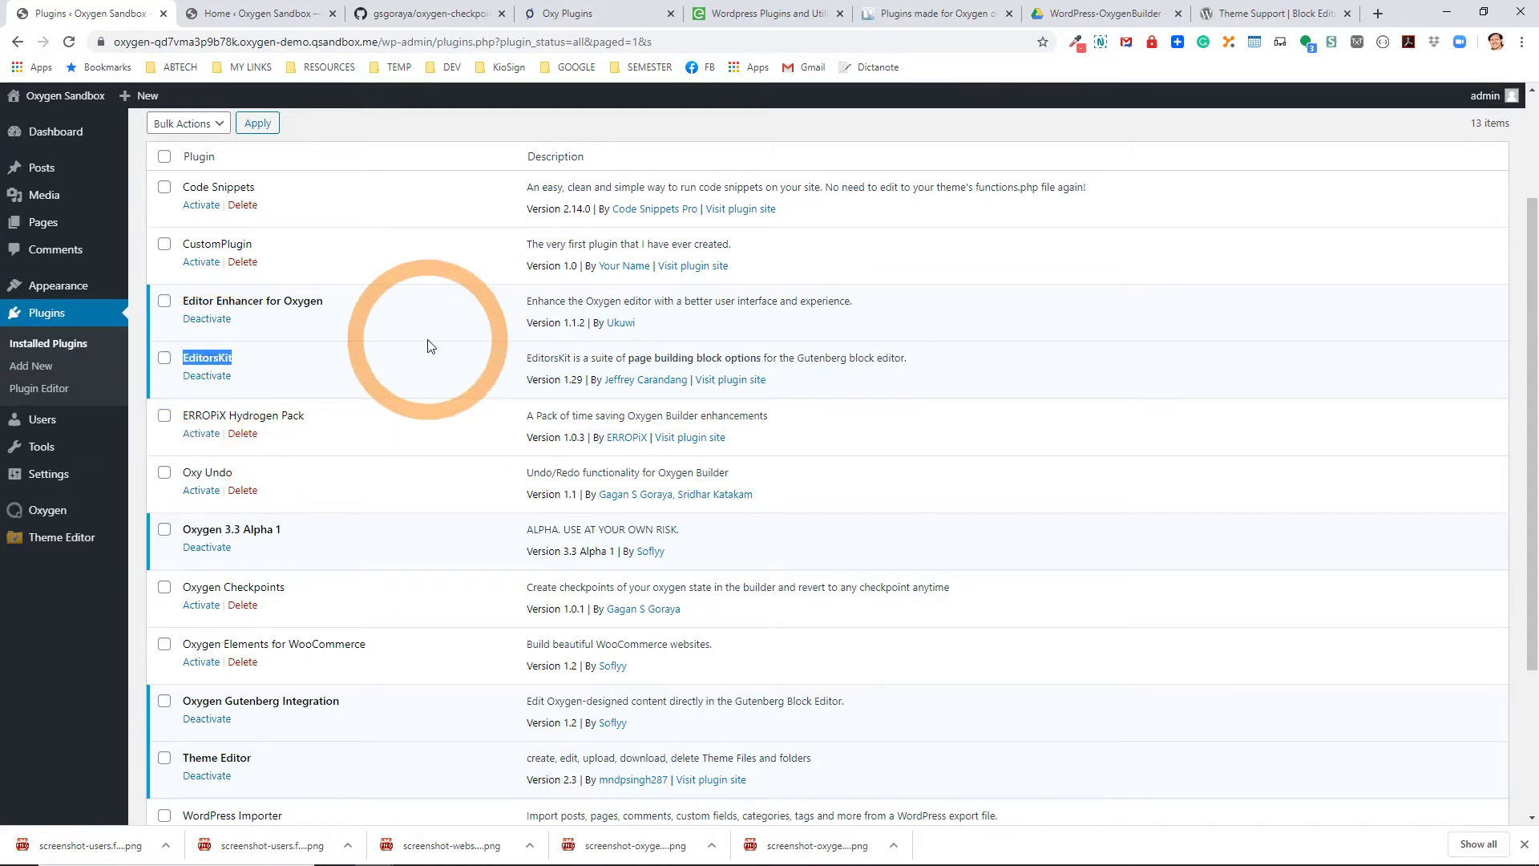
Open the Sample Page for editing from the All Pages list.
mouse_move(44, 223)
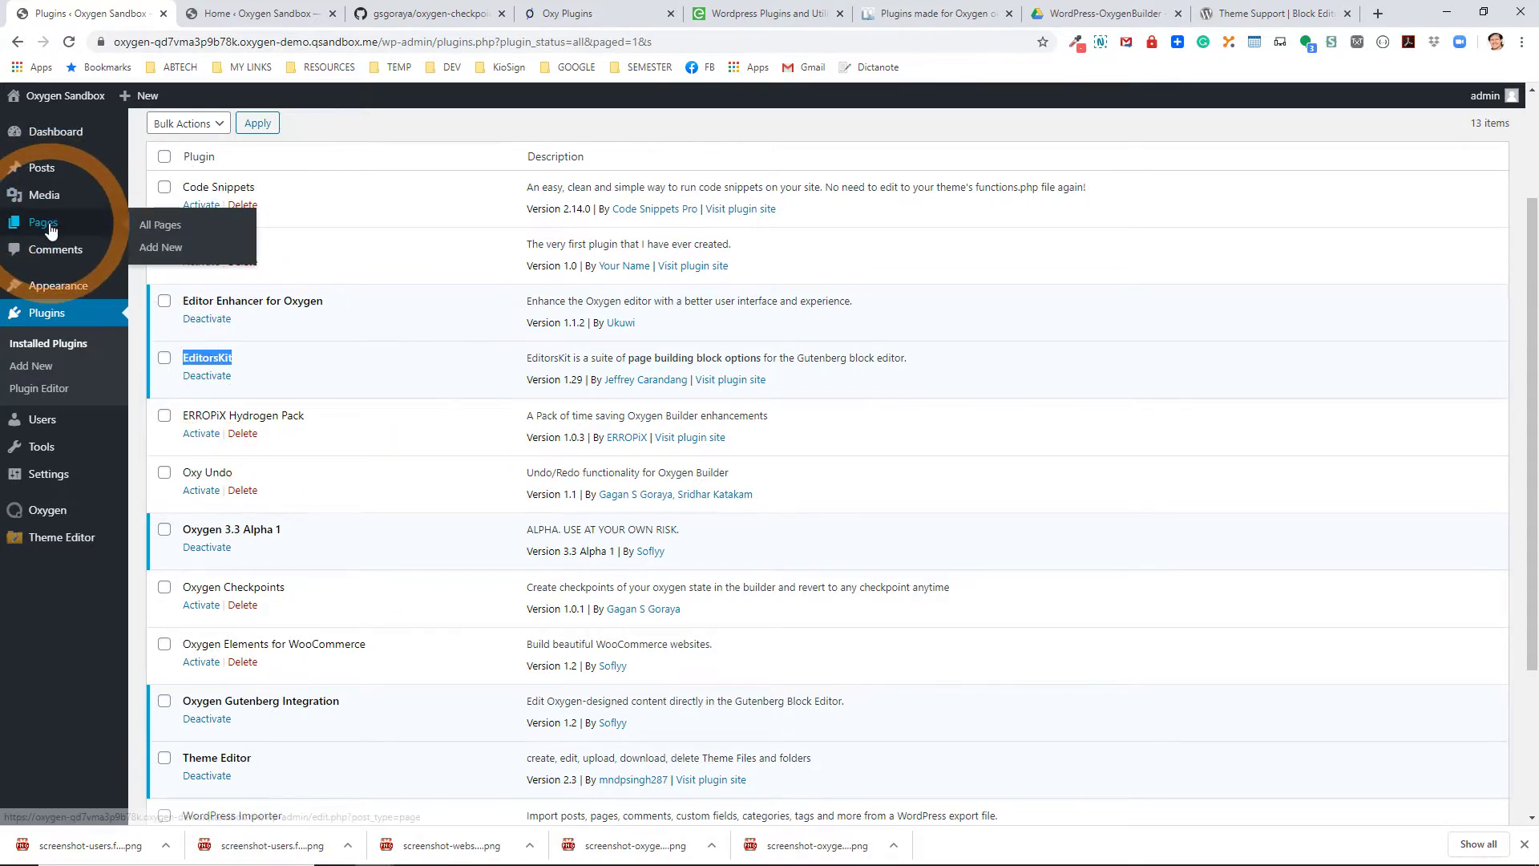
click(160, 225)
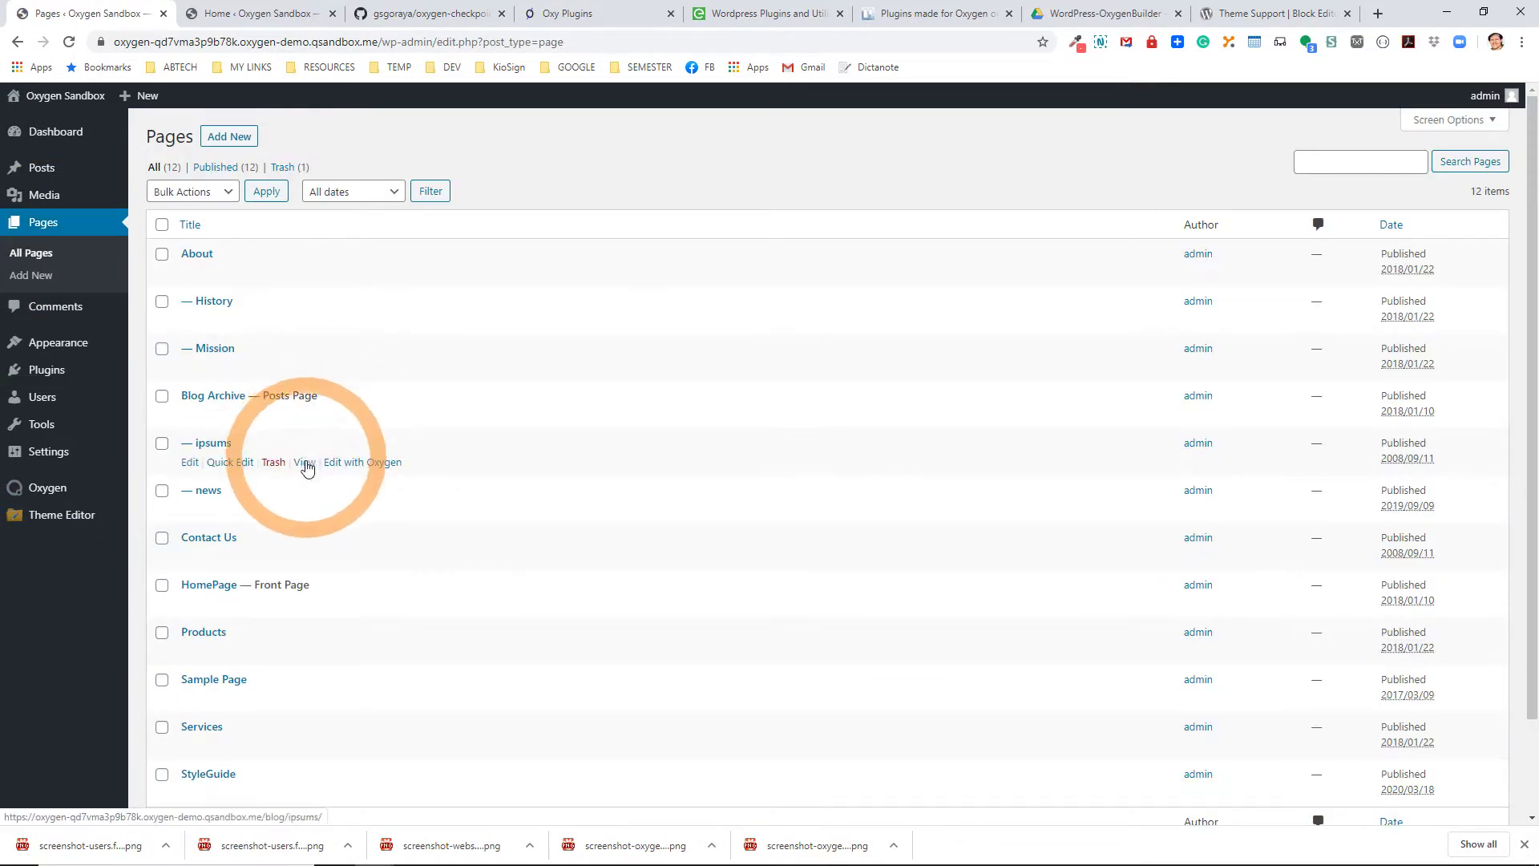
click(213, 679)
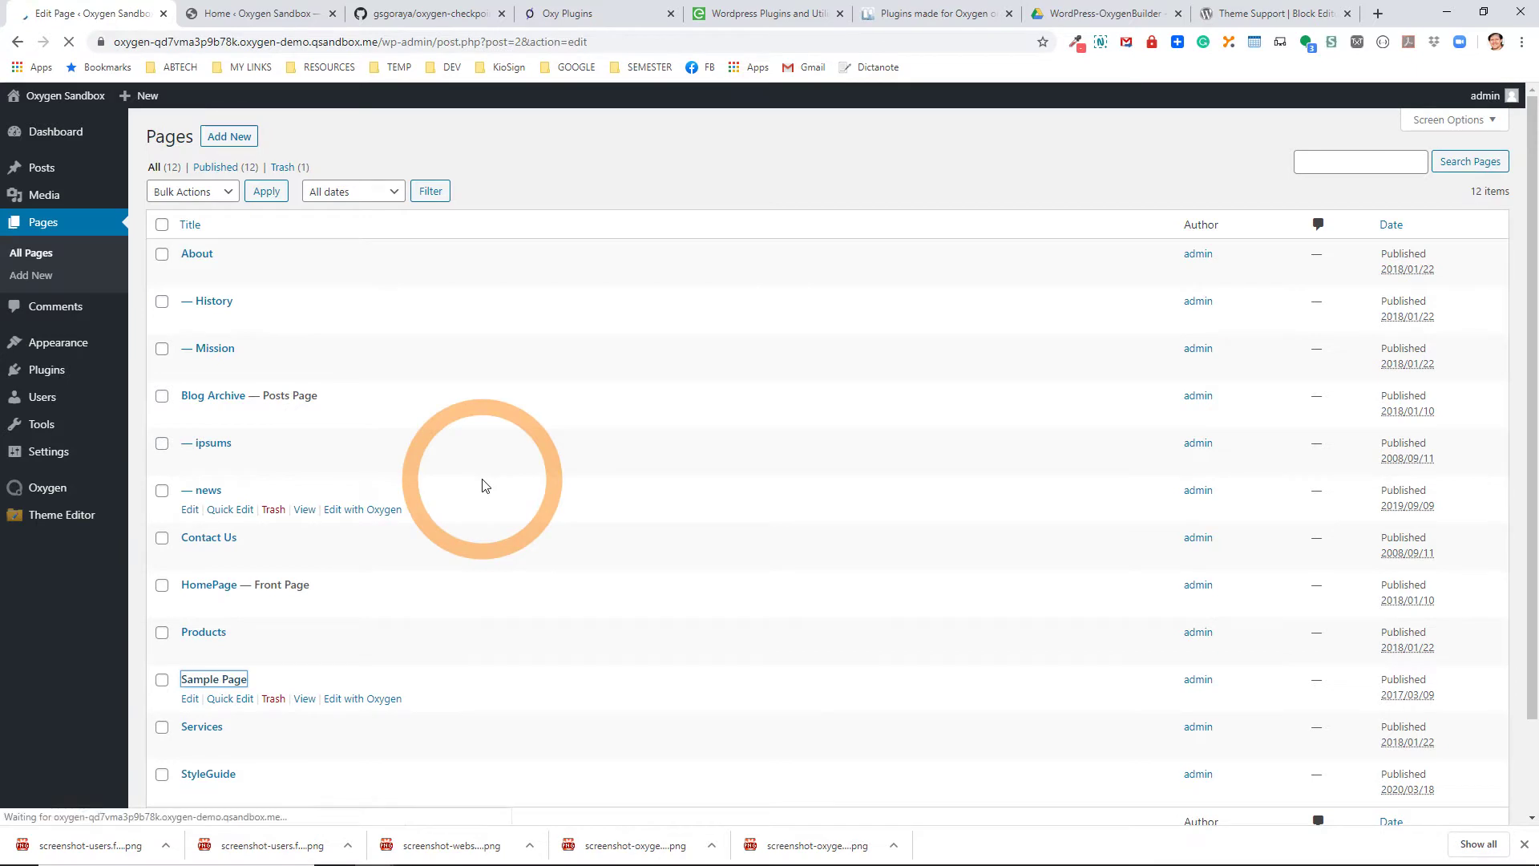
Remove the unsupported Oxygen message block through its More options menu.
scroll(484, 485, down, 1)
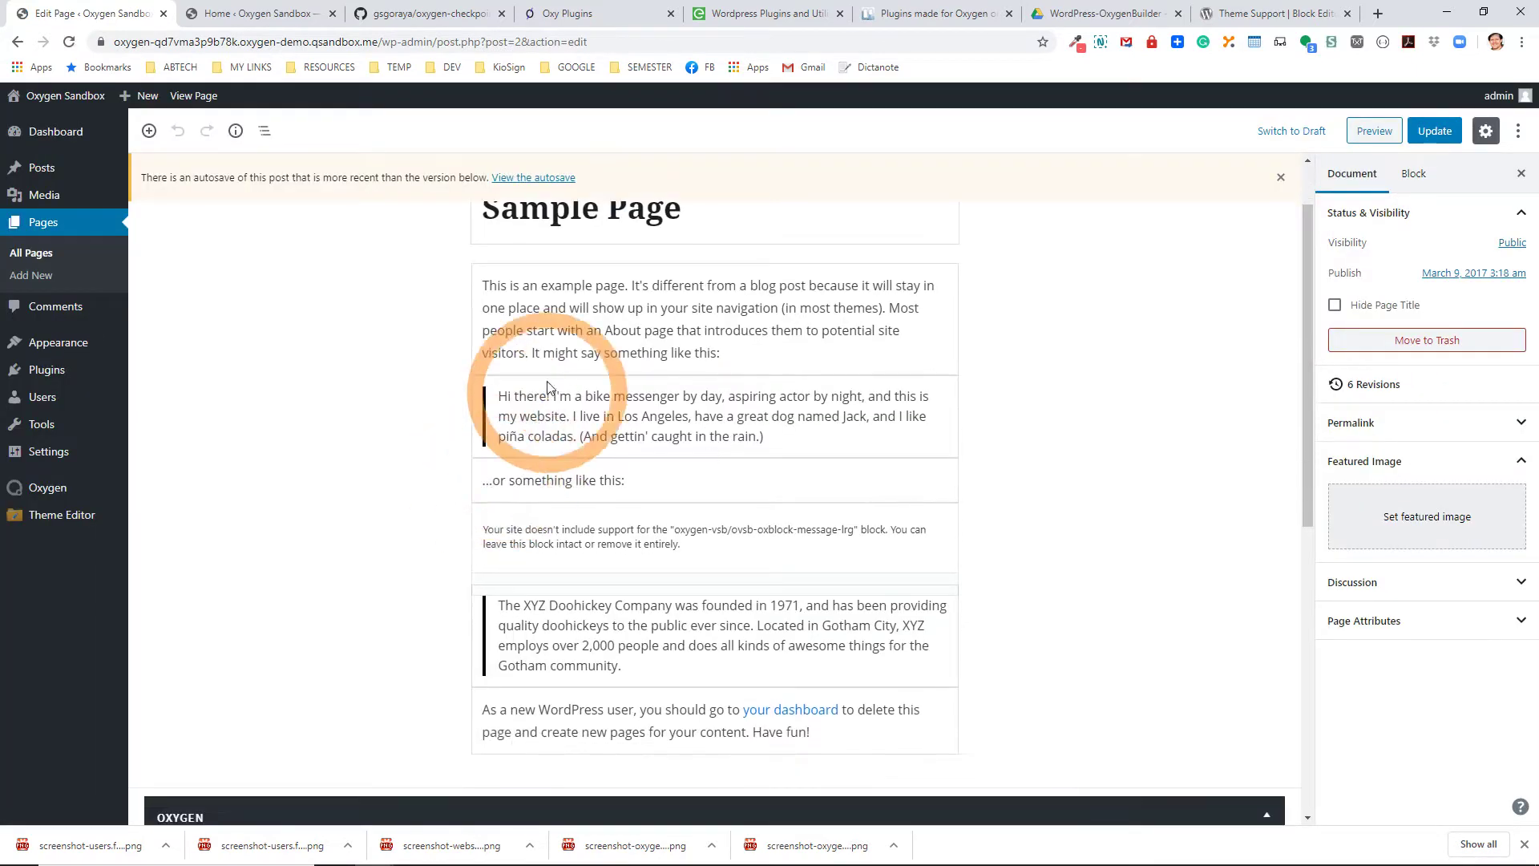
click(576, 549)
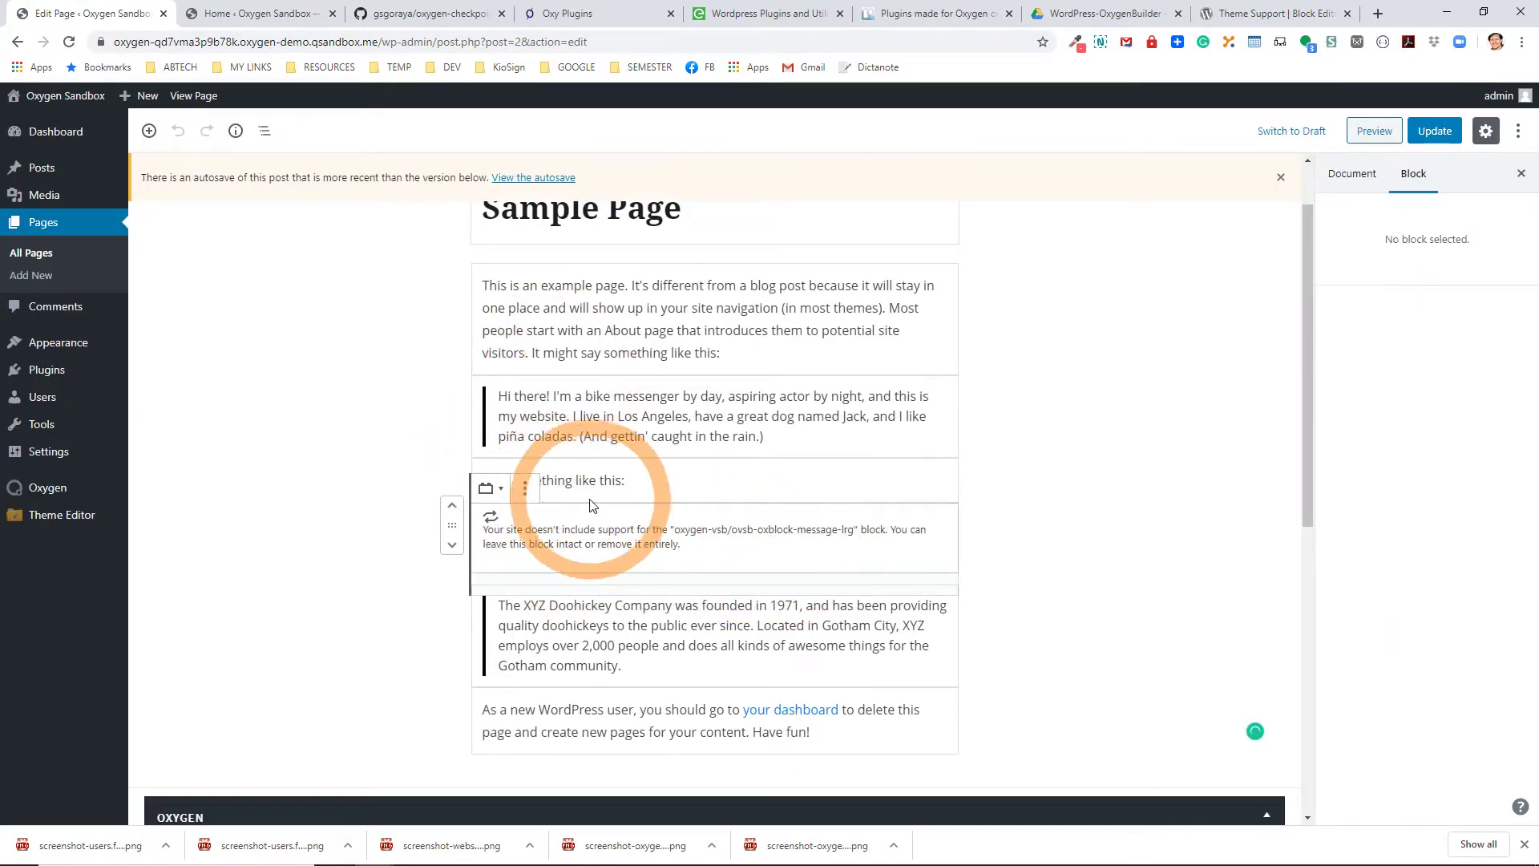
click(523, 489)
click(566, 771)
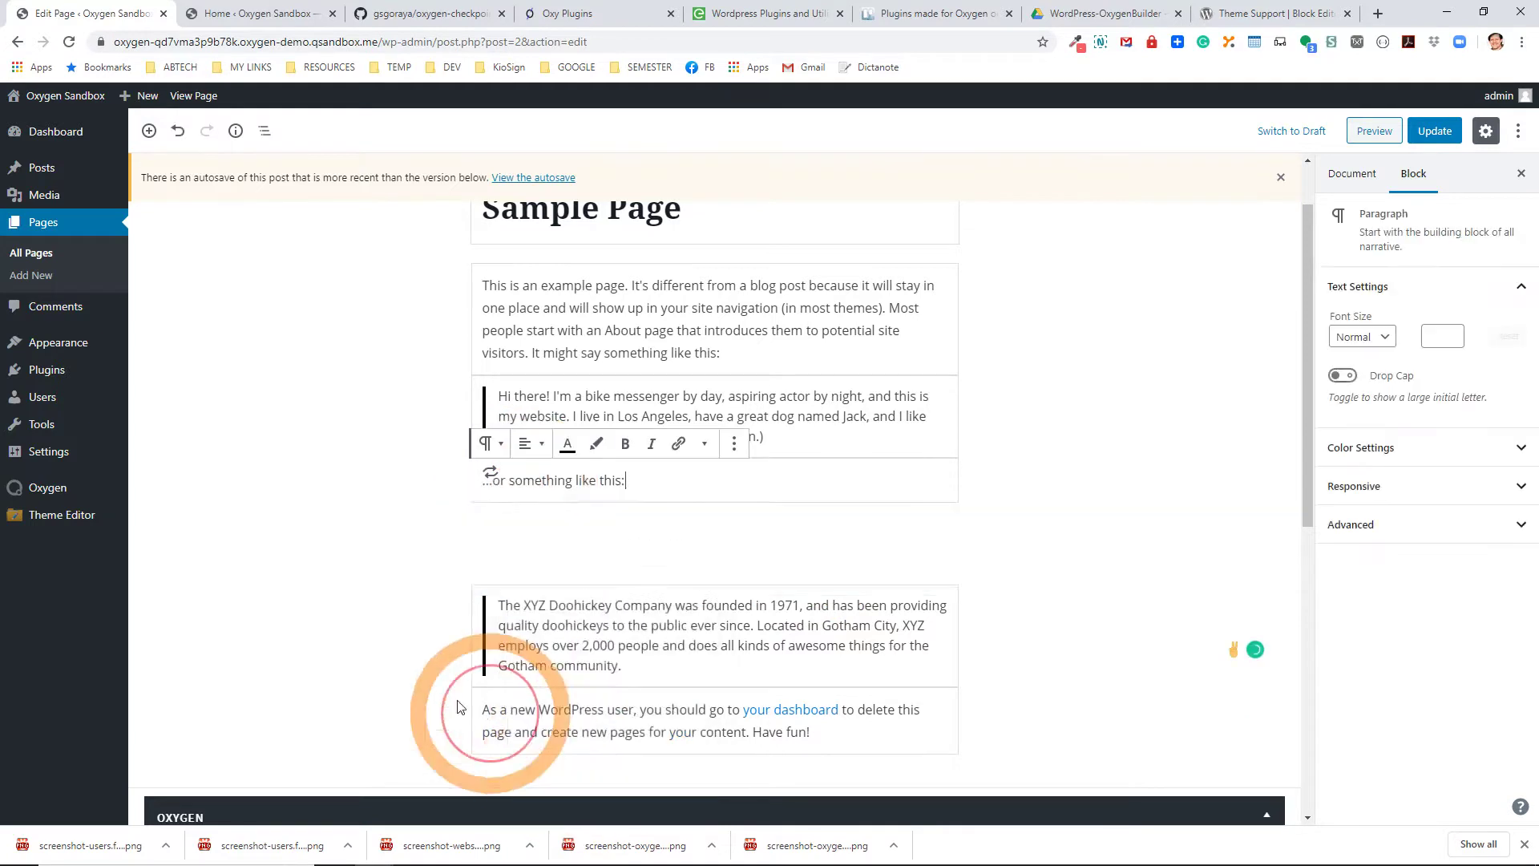
Select each remaining block: Hi there! quote, paragraph, XYZ Doohickey quote, closing paragraph.
scroll(317, 544, down, 1)
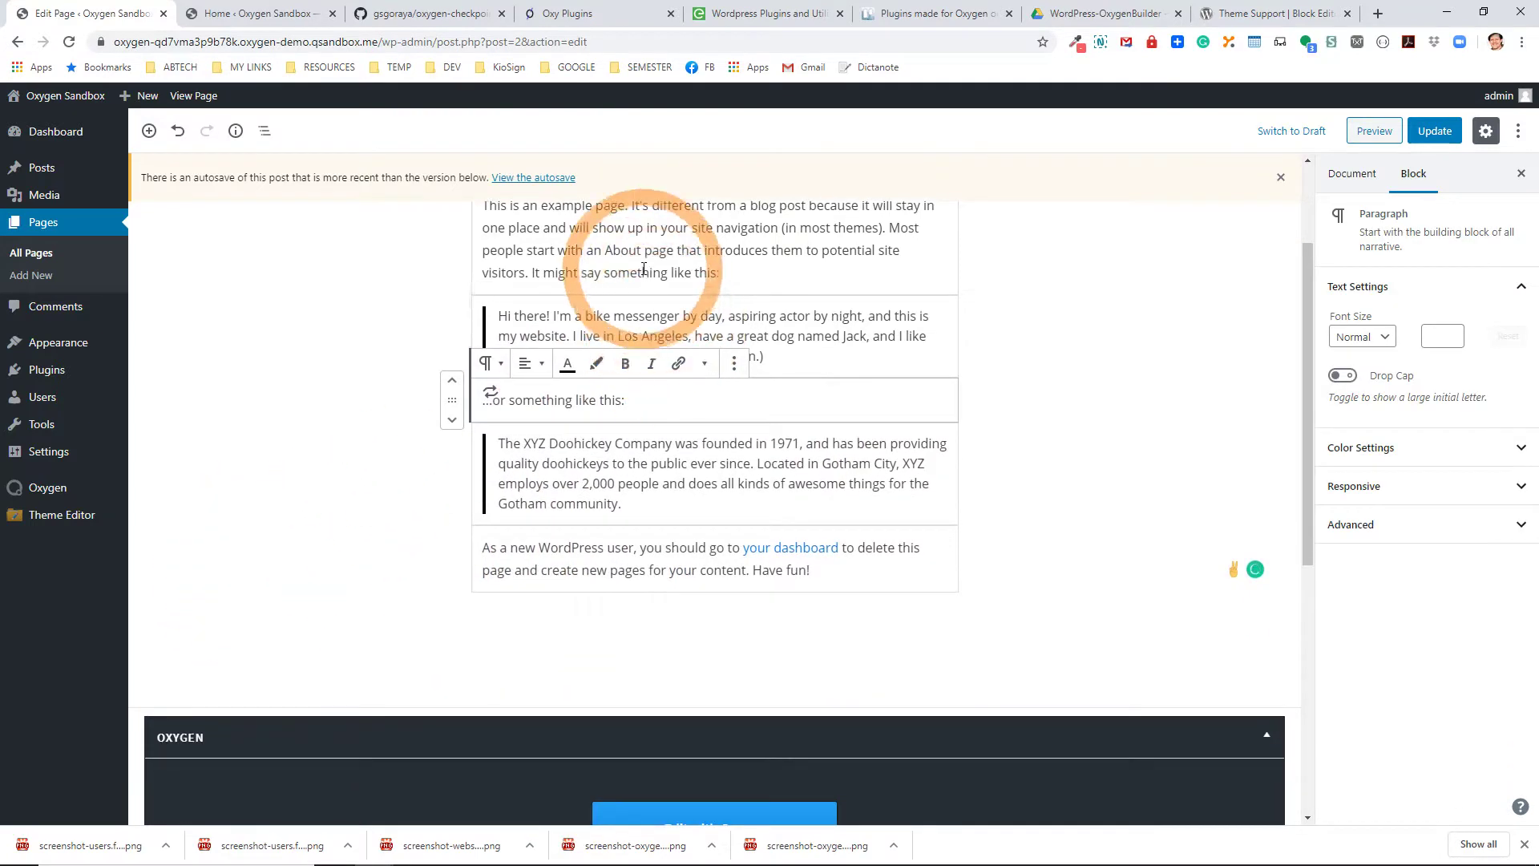
click(653, 316)
click(653, 430)
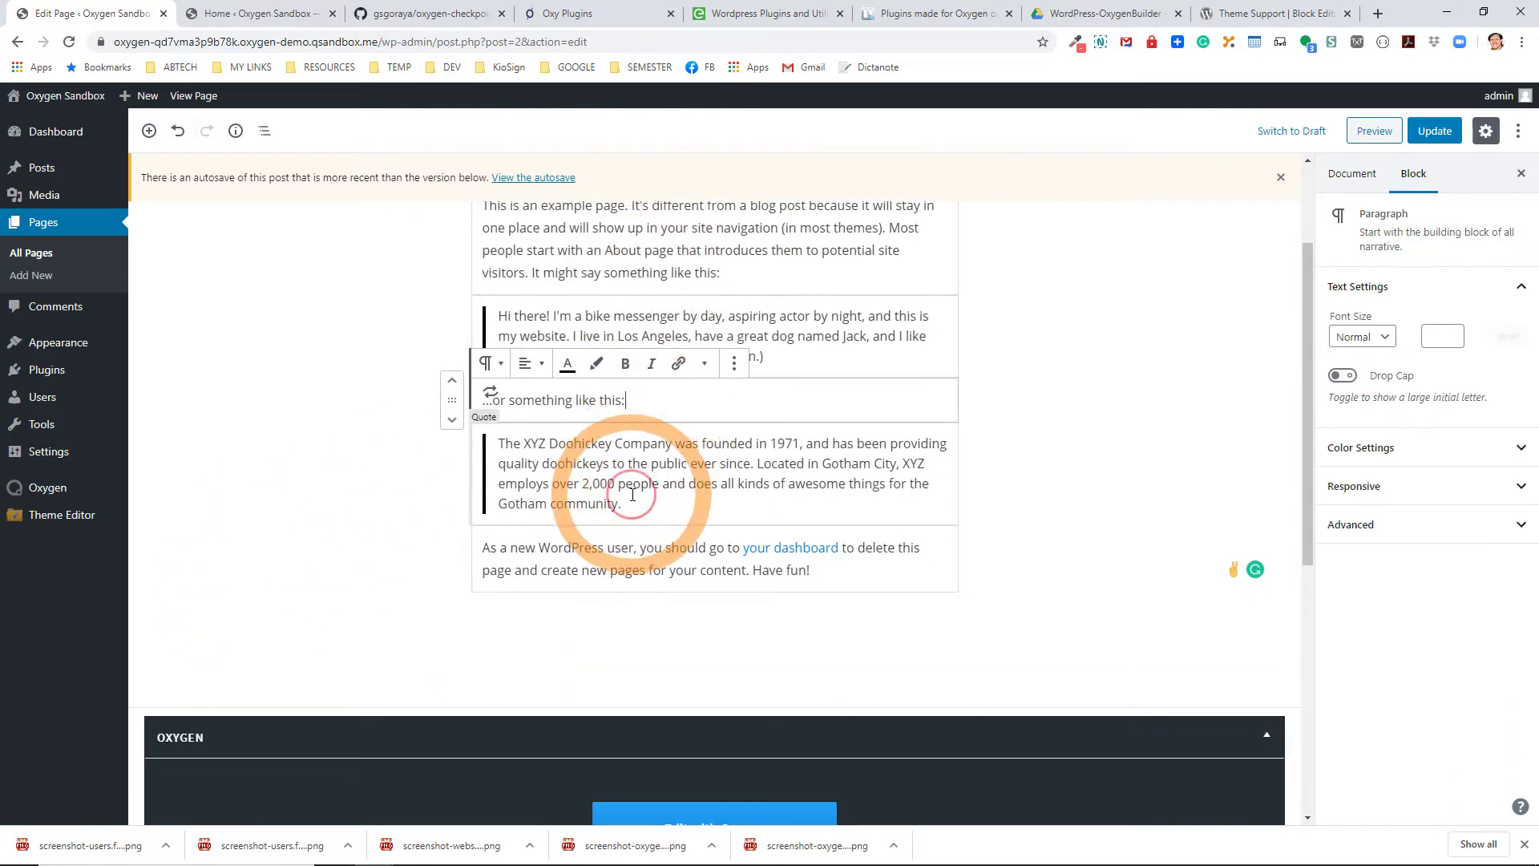
click(637, 561)
click(631, 591)
scroll(568, 641, down, 5)
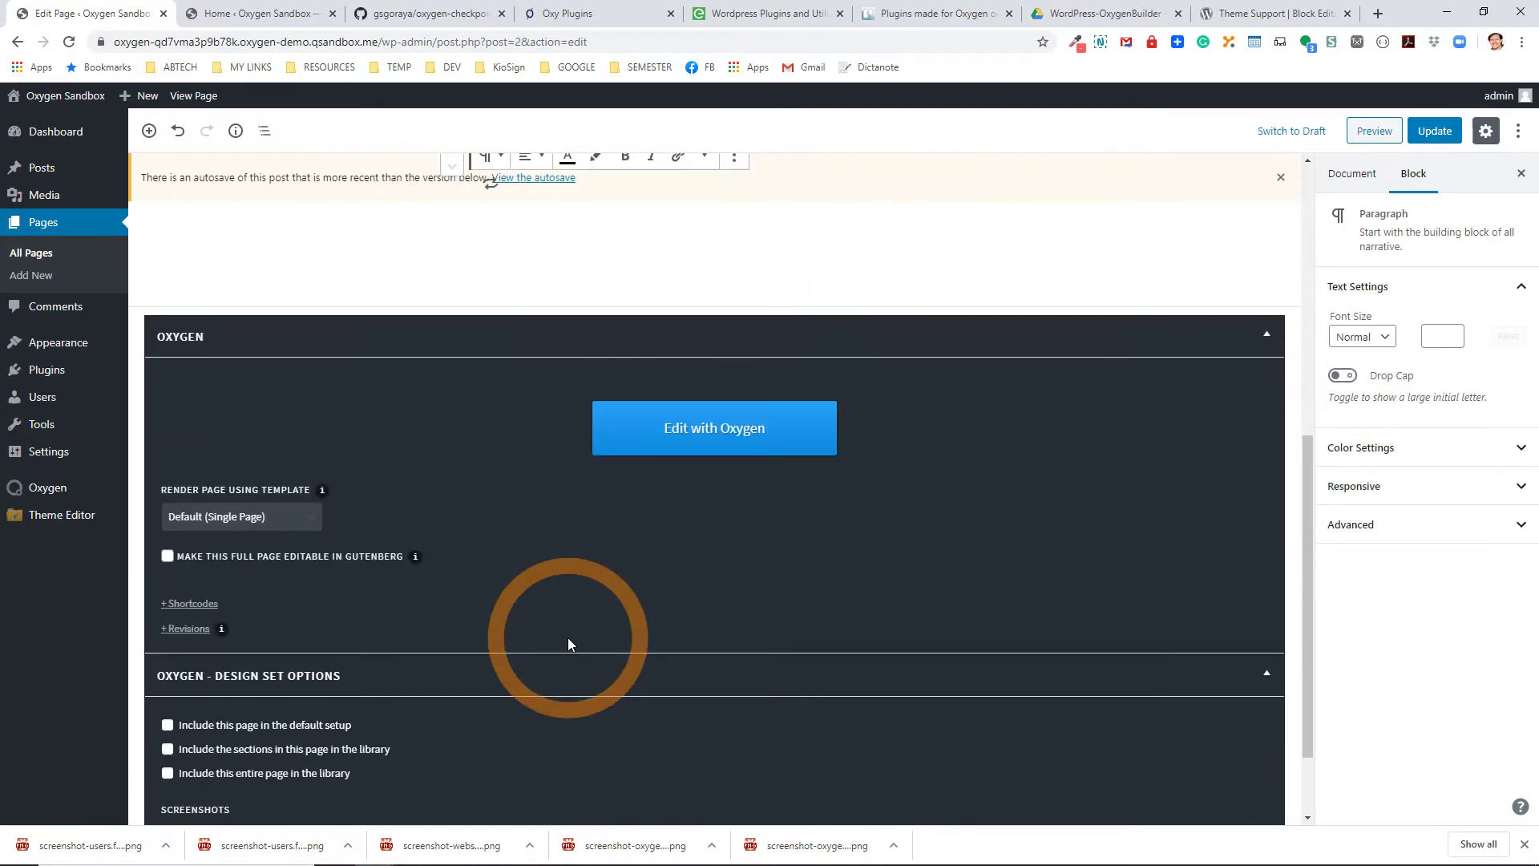
Cut all of the Sample Page's Oxygen shortcode text and update the page.
click(191, 604)
drag(841, 759, 164, 629)
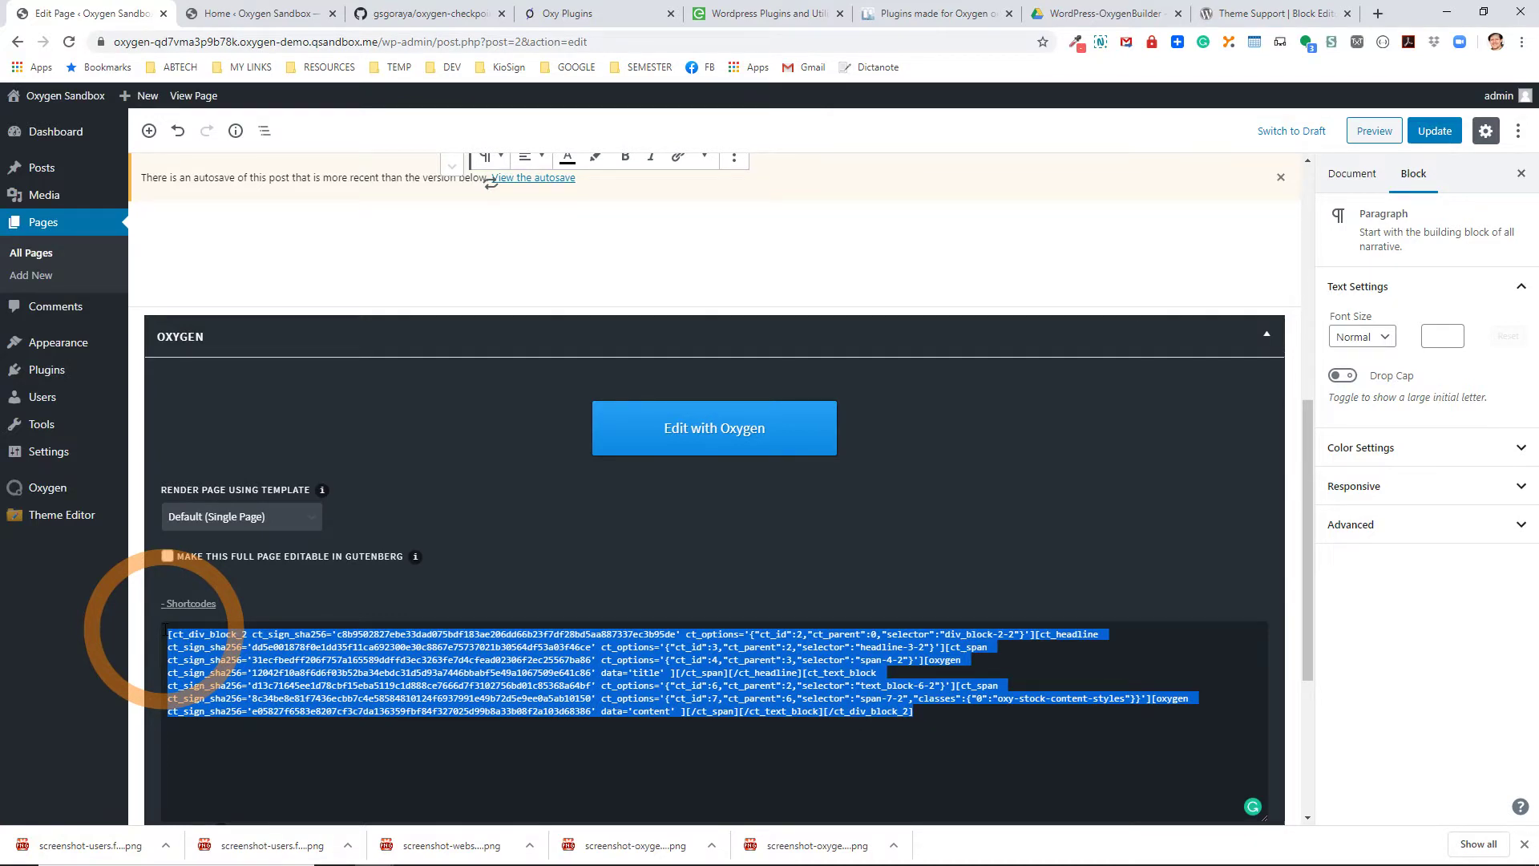
key(ctrl+x)
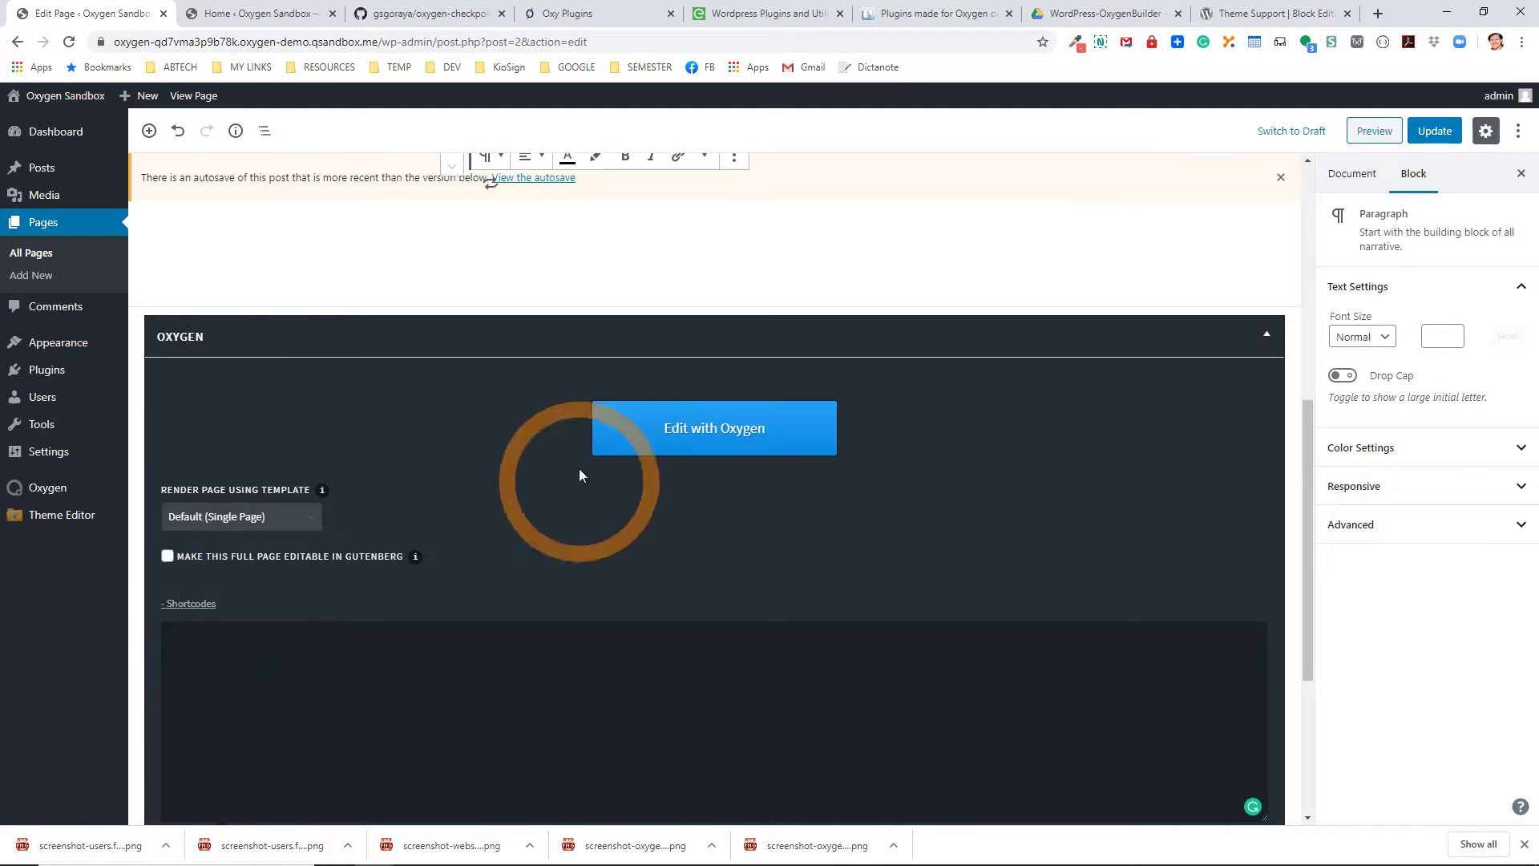
click(1435, 131)
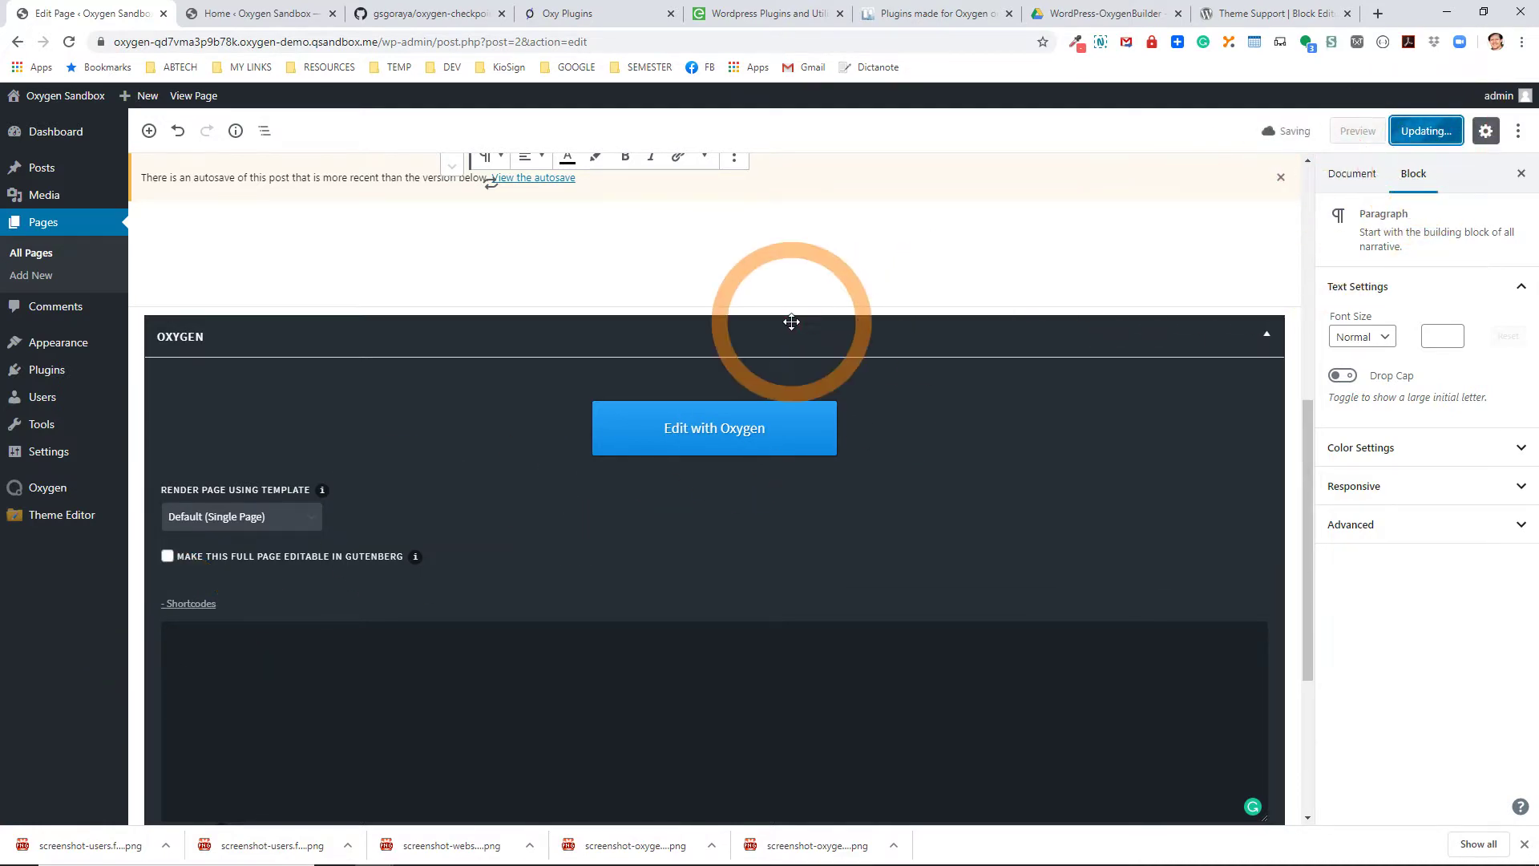
Collapse the emptied shortcodes box and show the automatic revisions list.
click(193, 605)
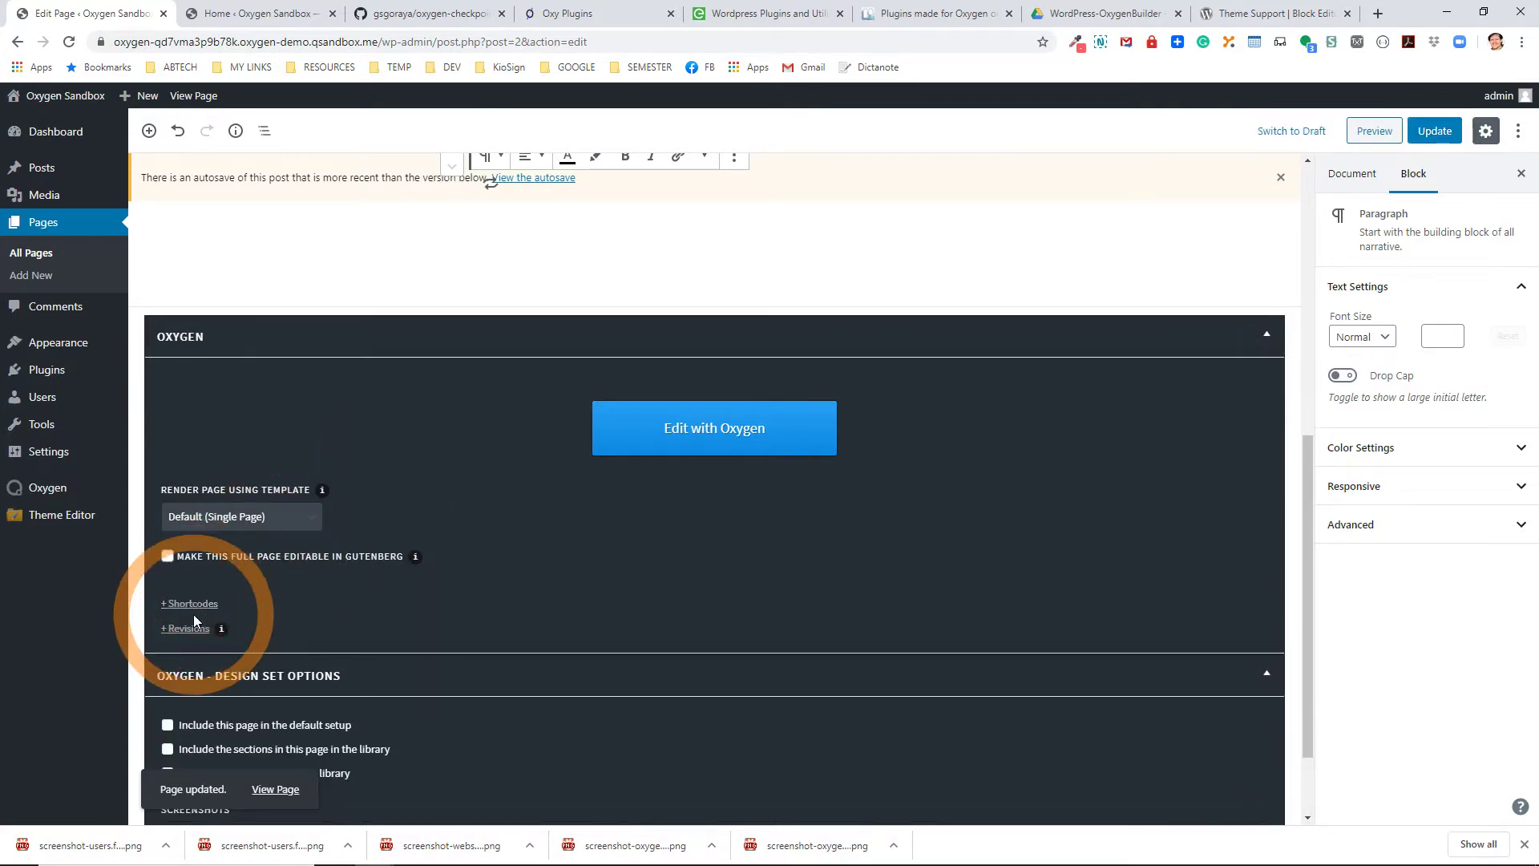
click(187, 630)
scroll(513, 711, down, 4)
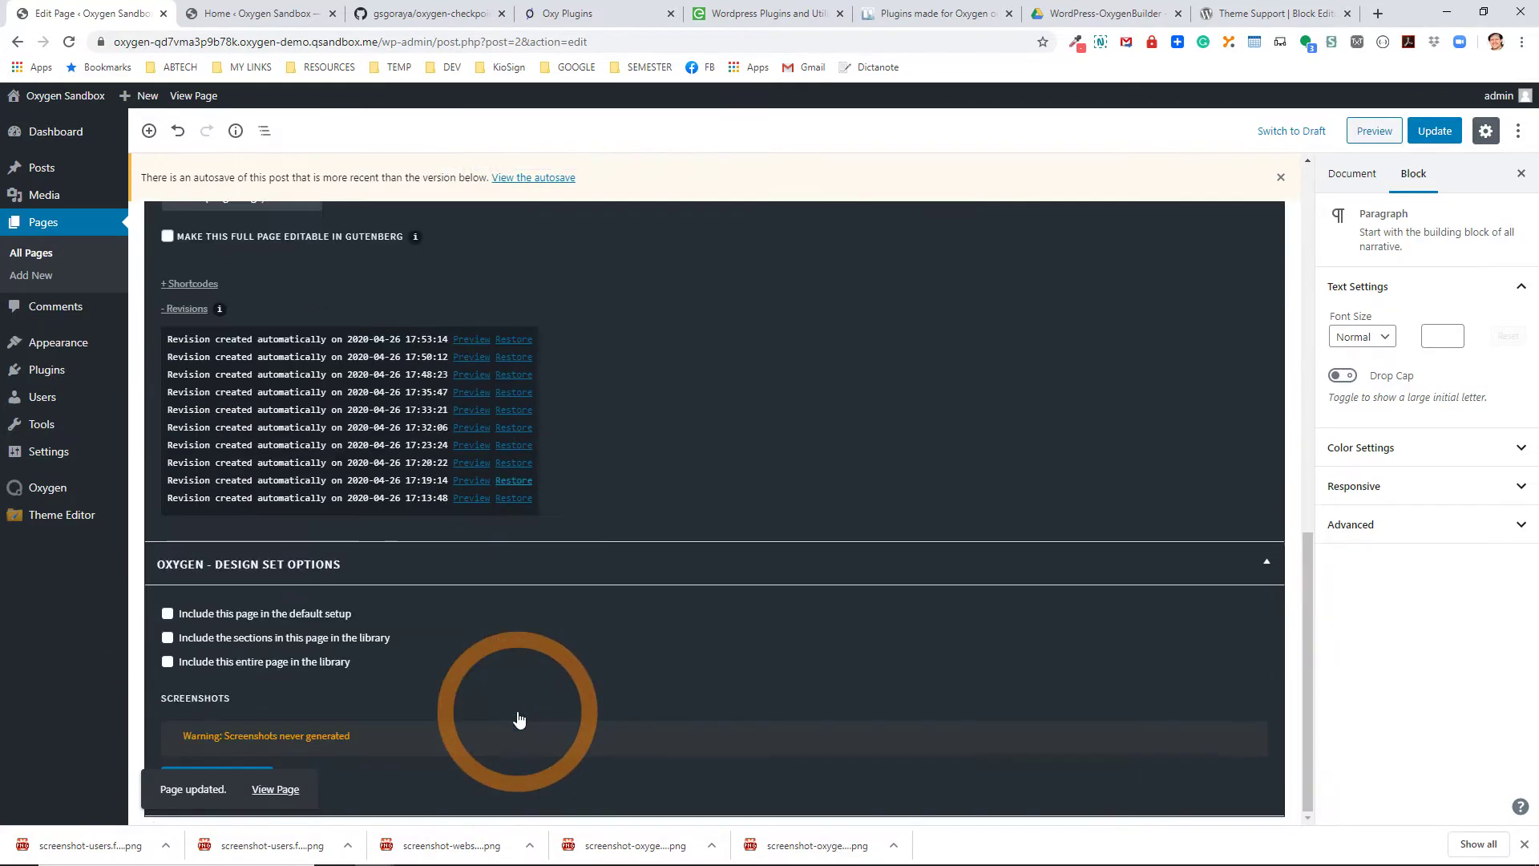
scroll(518, 715, up, 9)
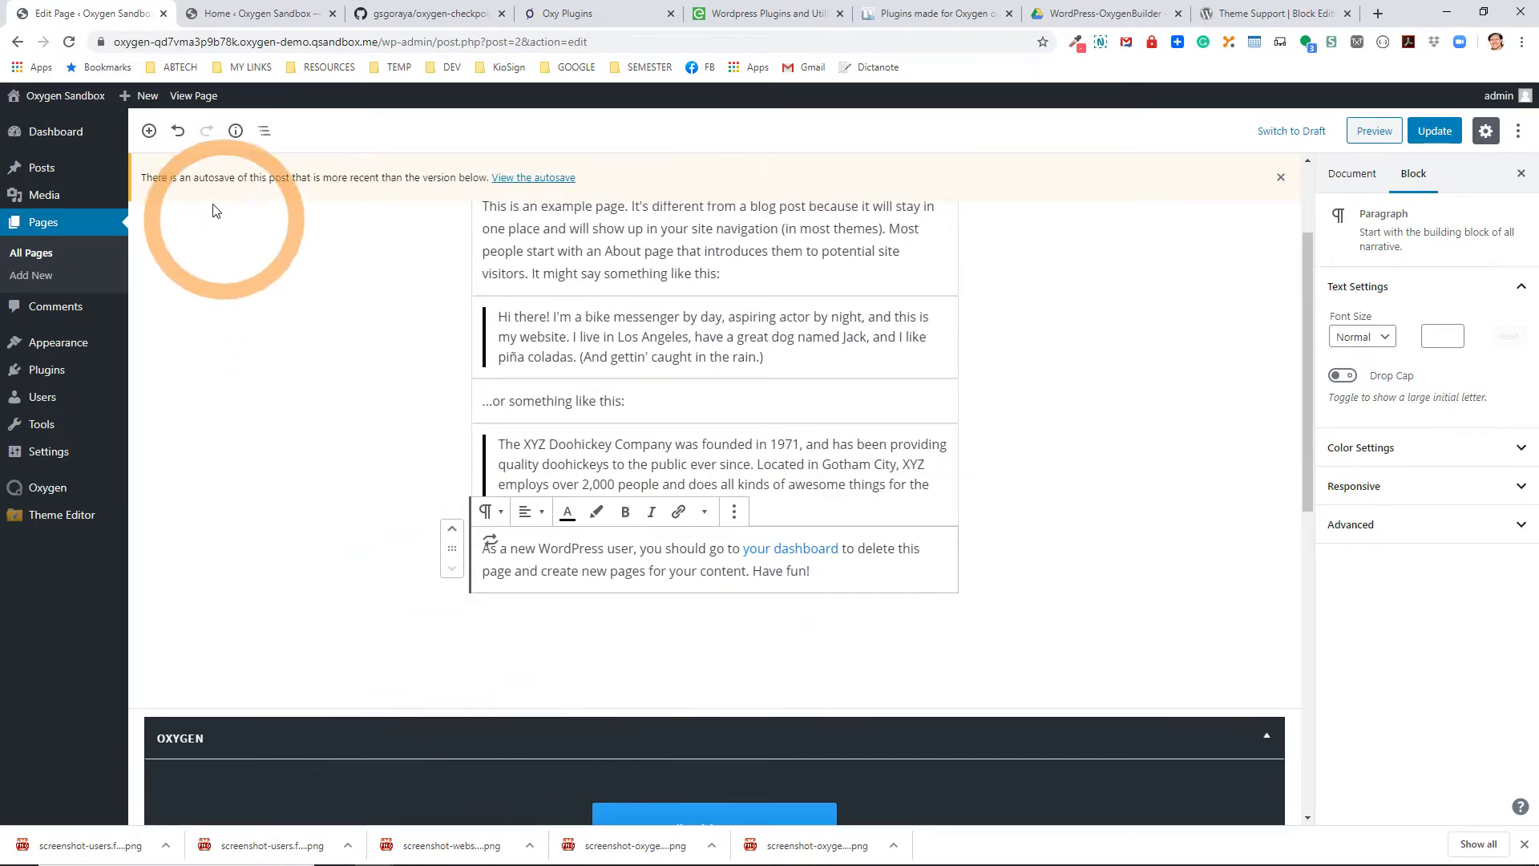
click(193, 95)
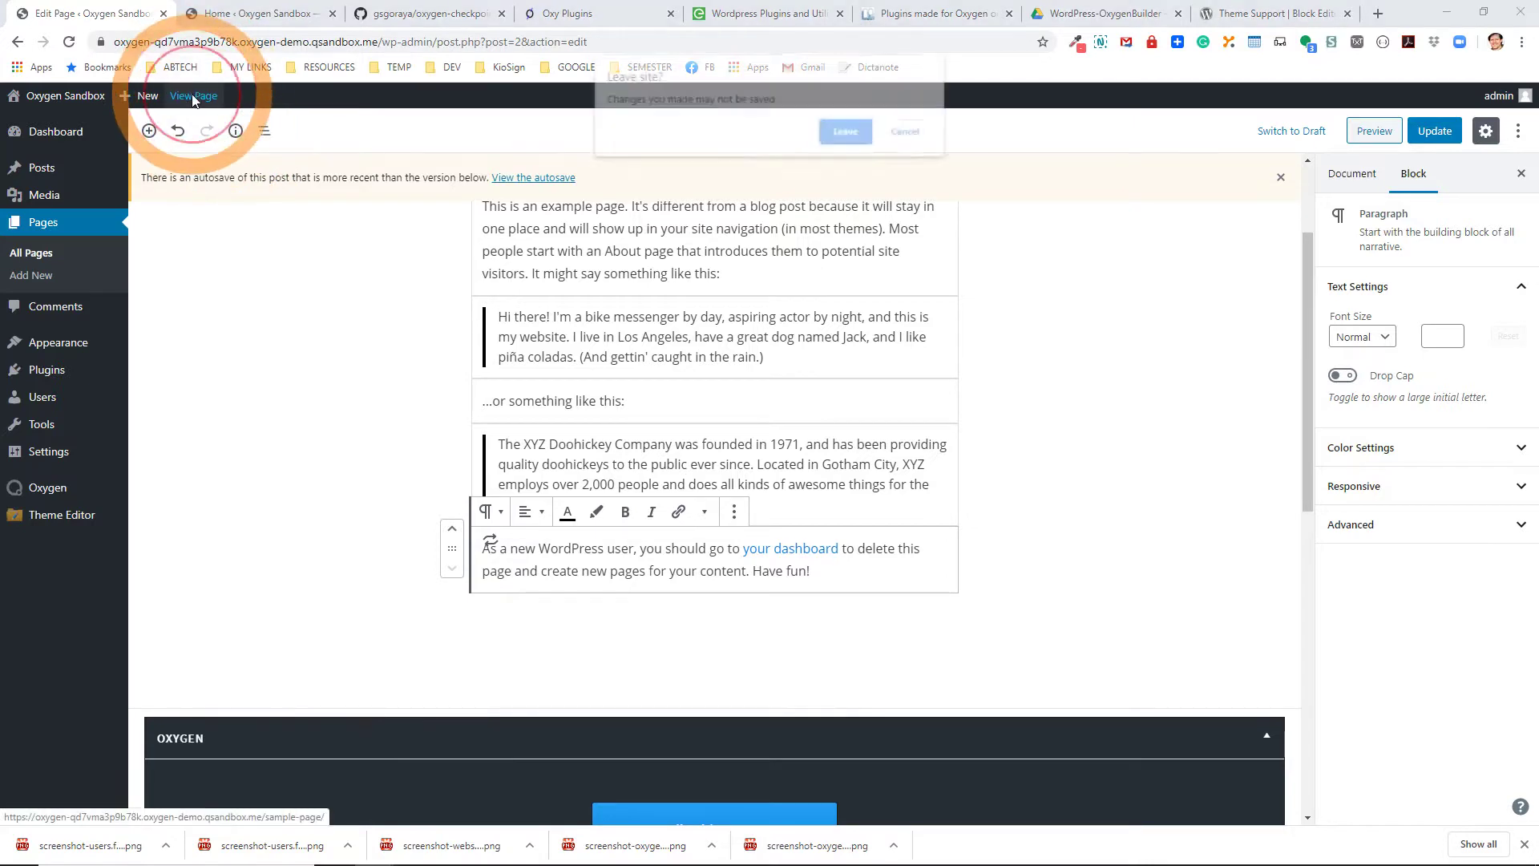
click(843, 141)
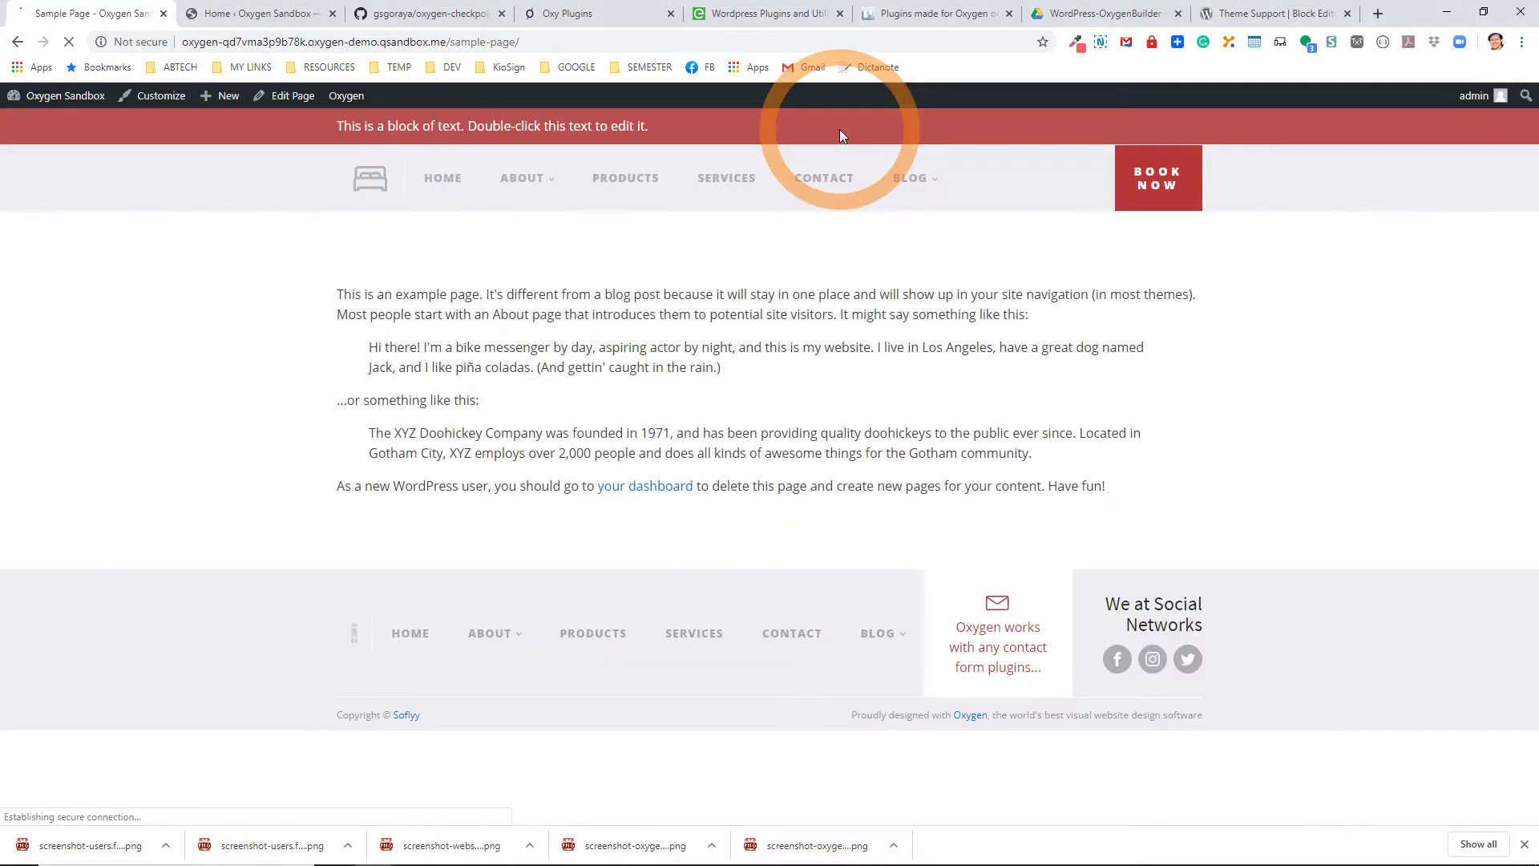
drag(376, 294, 1205, 511)
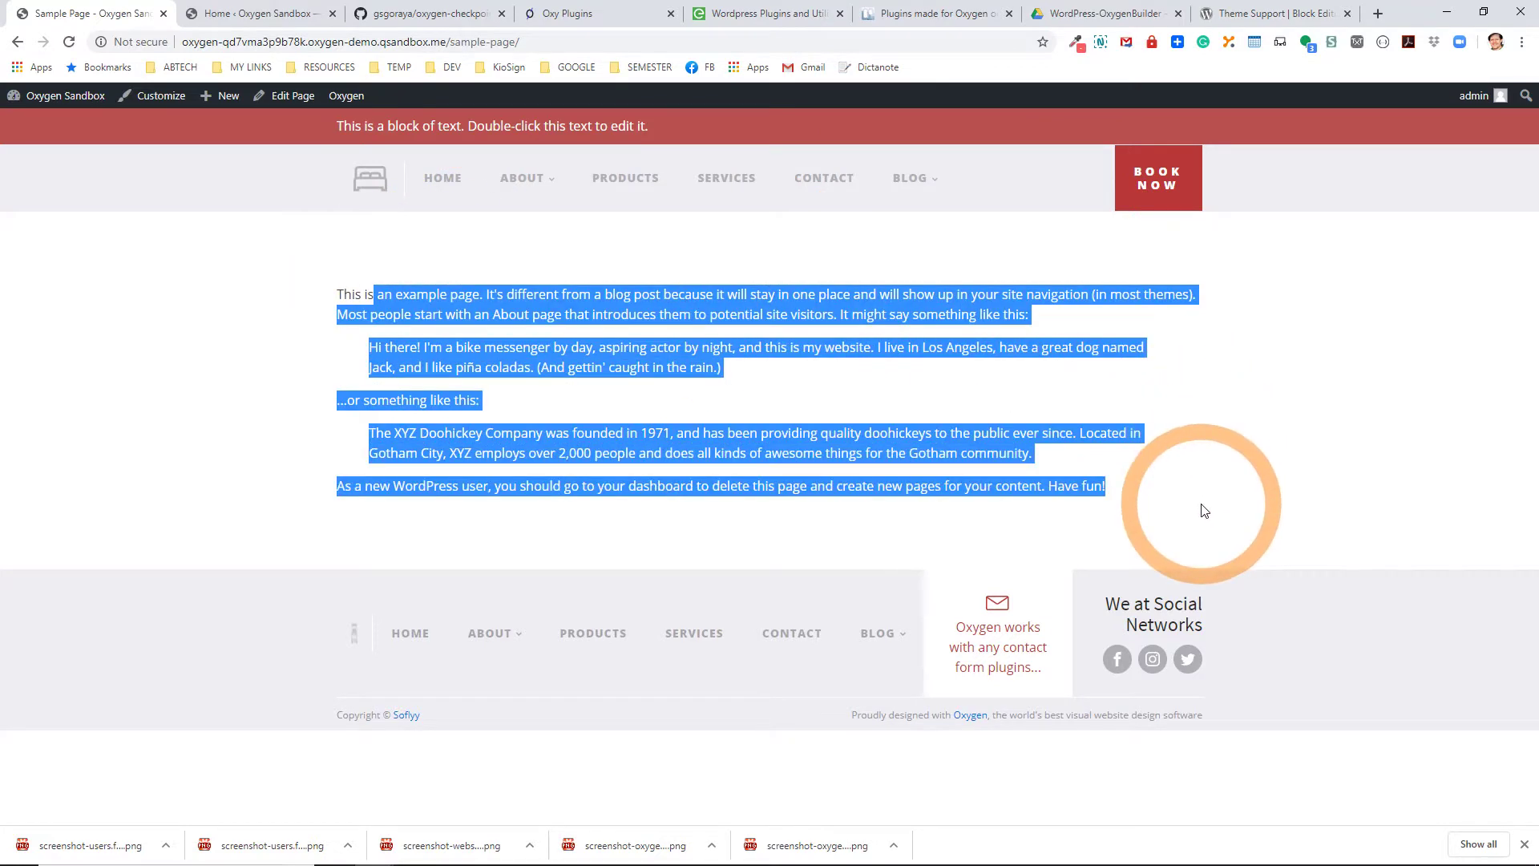
click(282, 97)
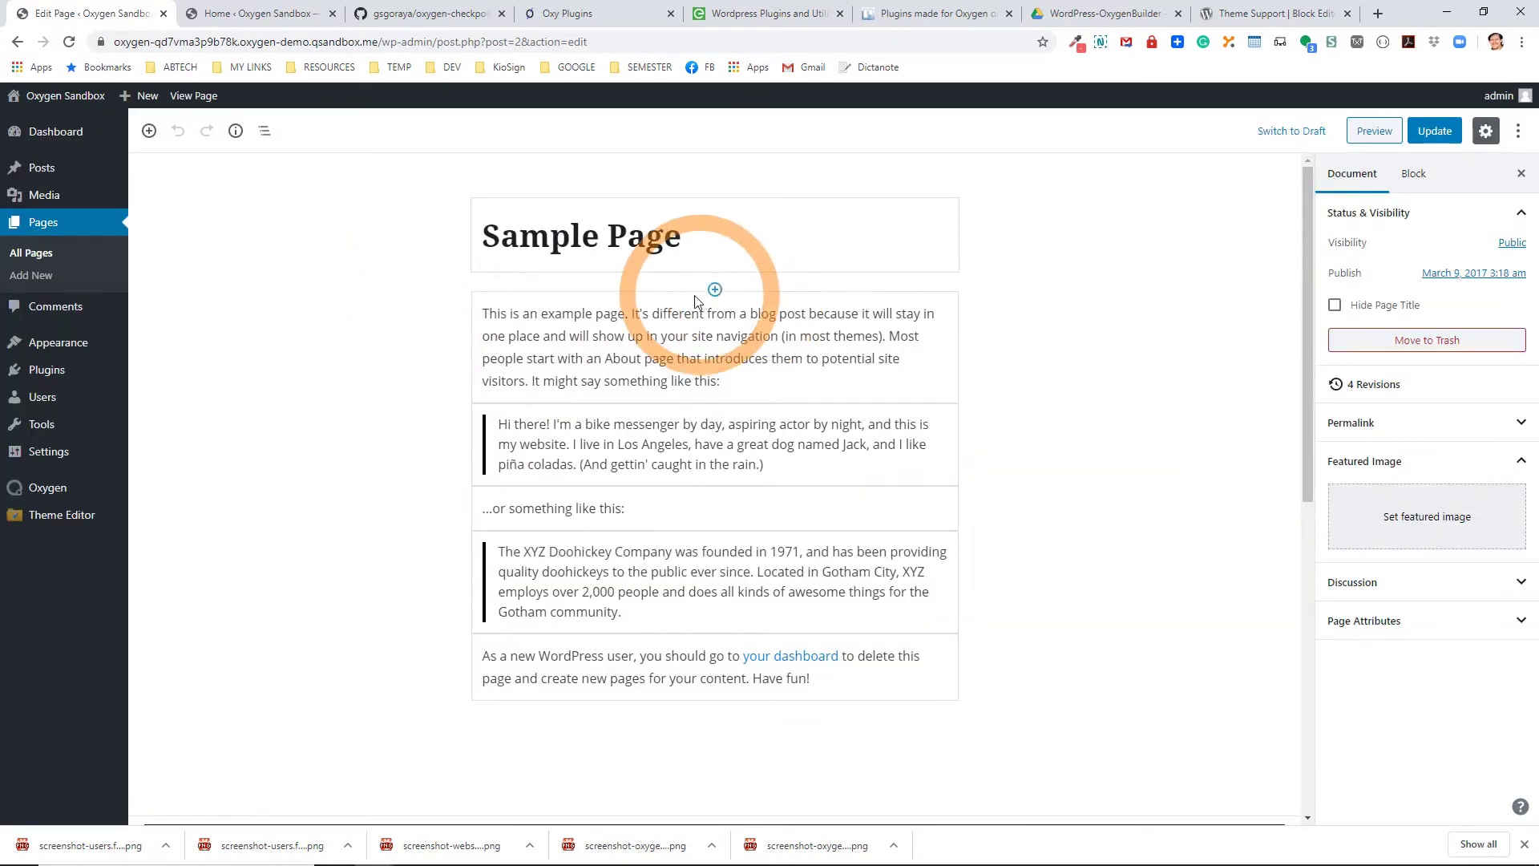
click(681, 305)
click(661, 437)
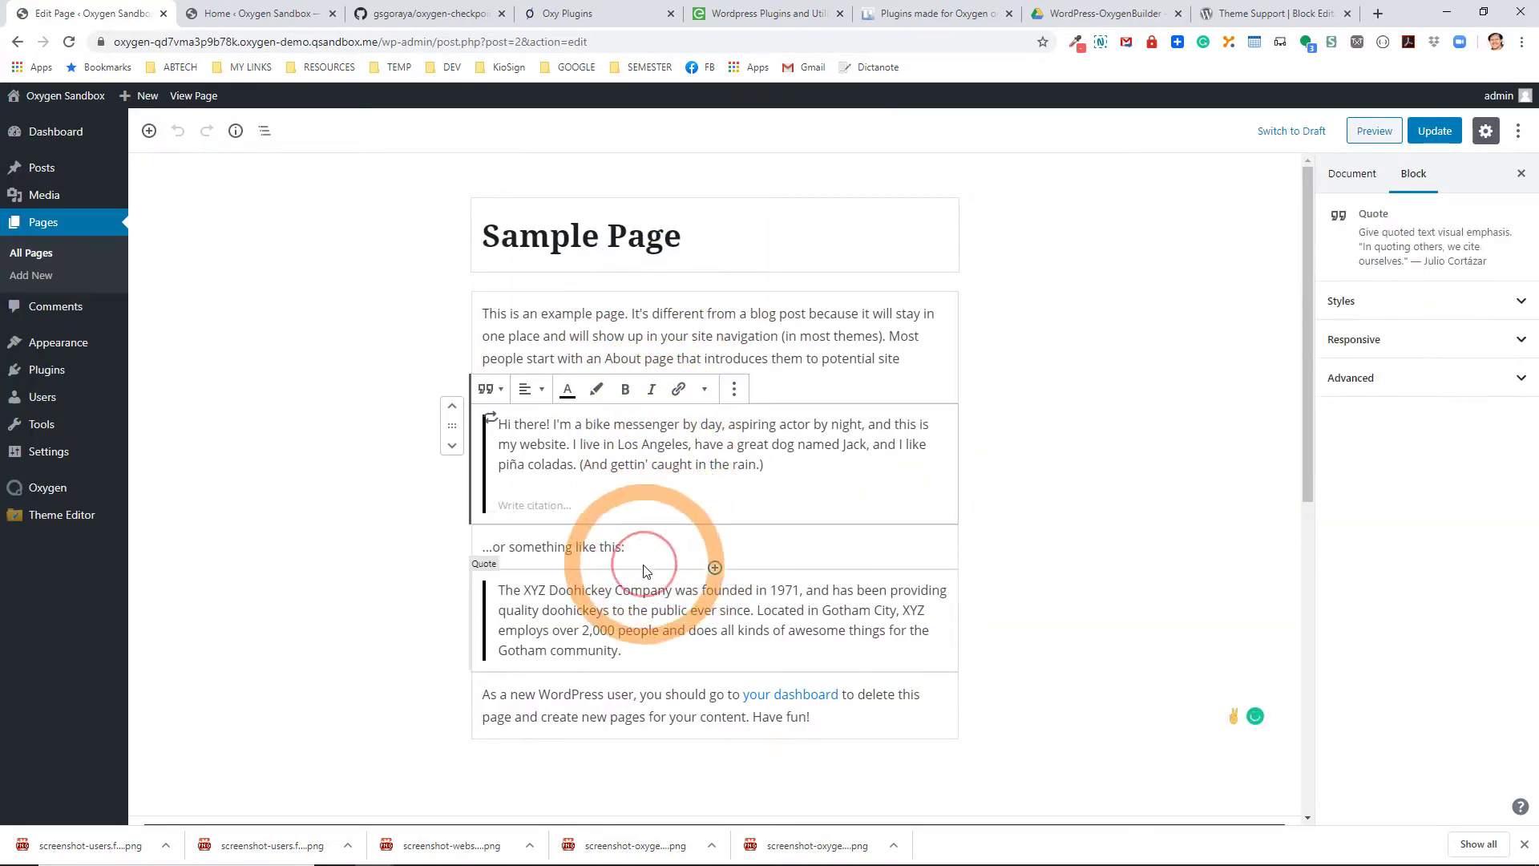
click(622, 601)
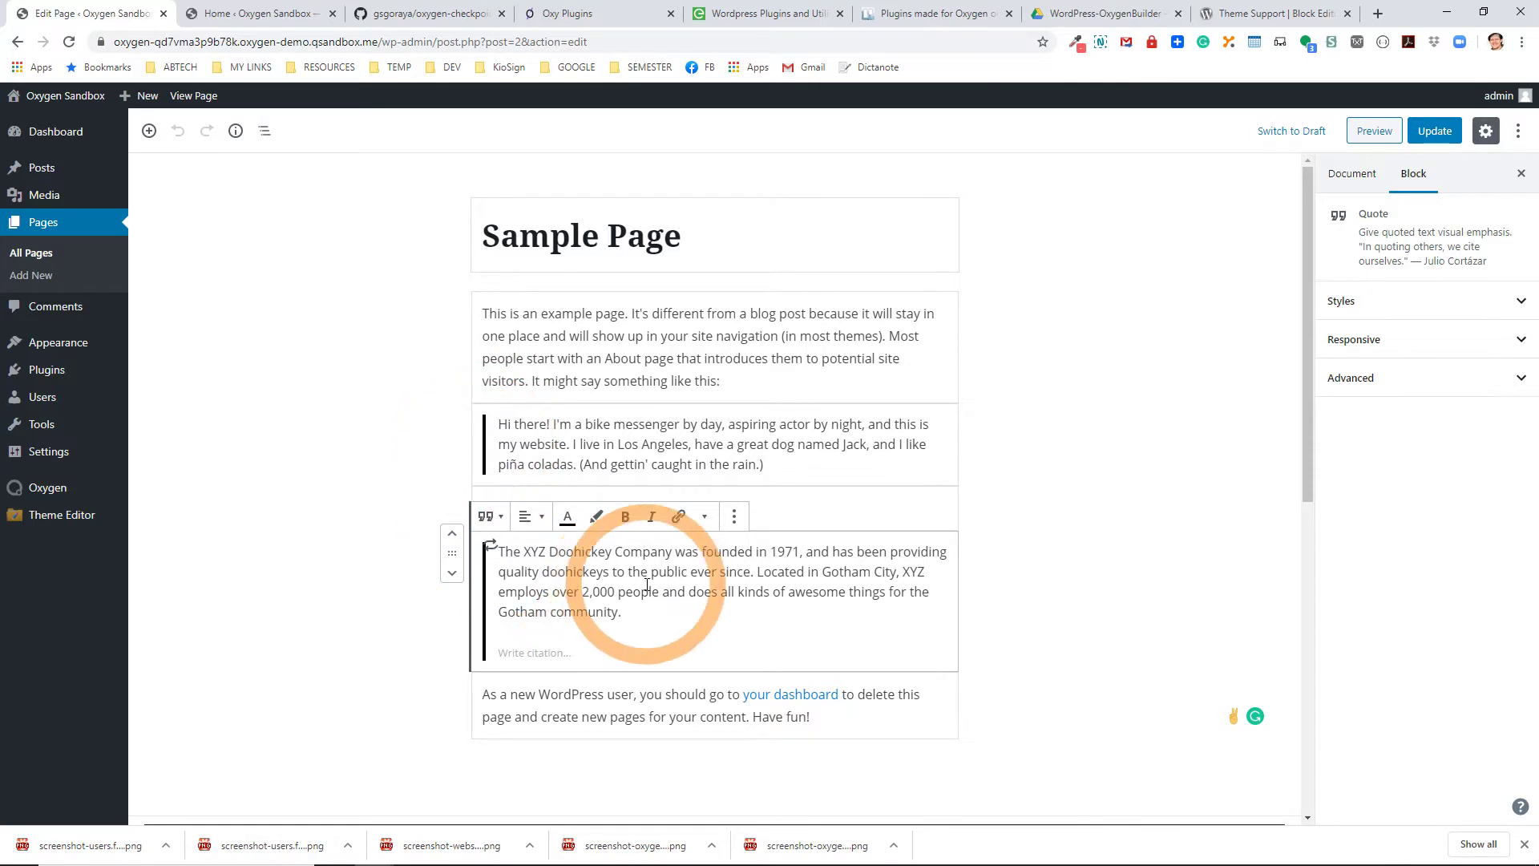
click(195, 96)
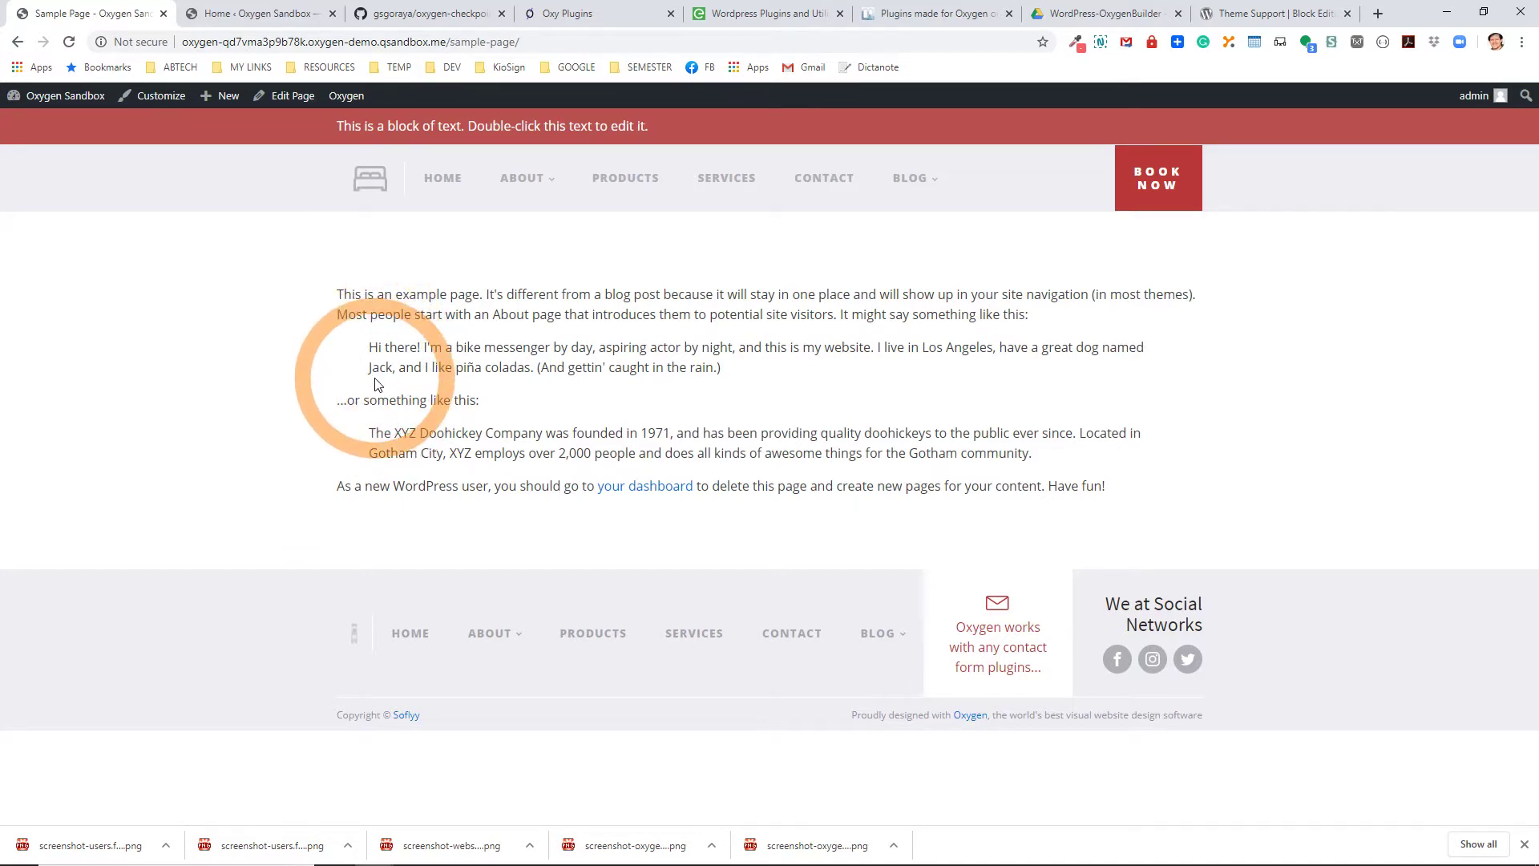
click(293, 95)
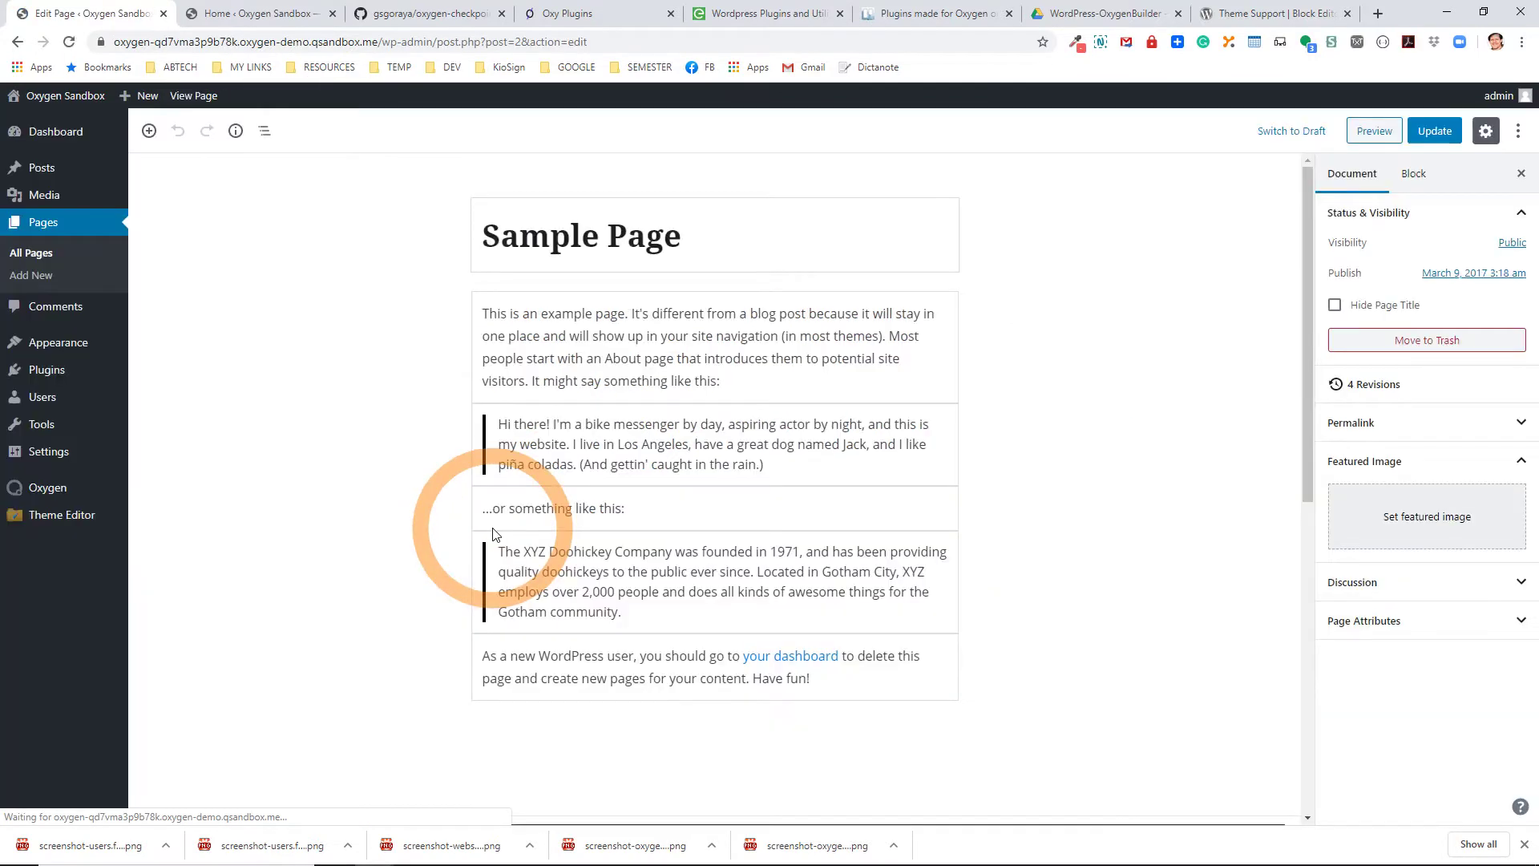
right_click(515, 438)
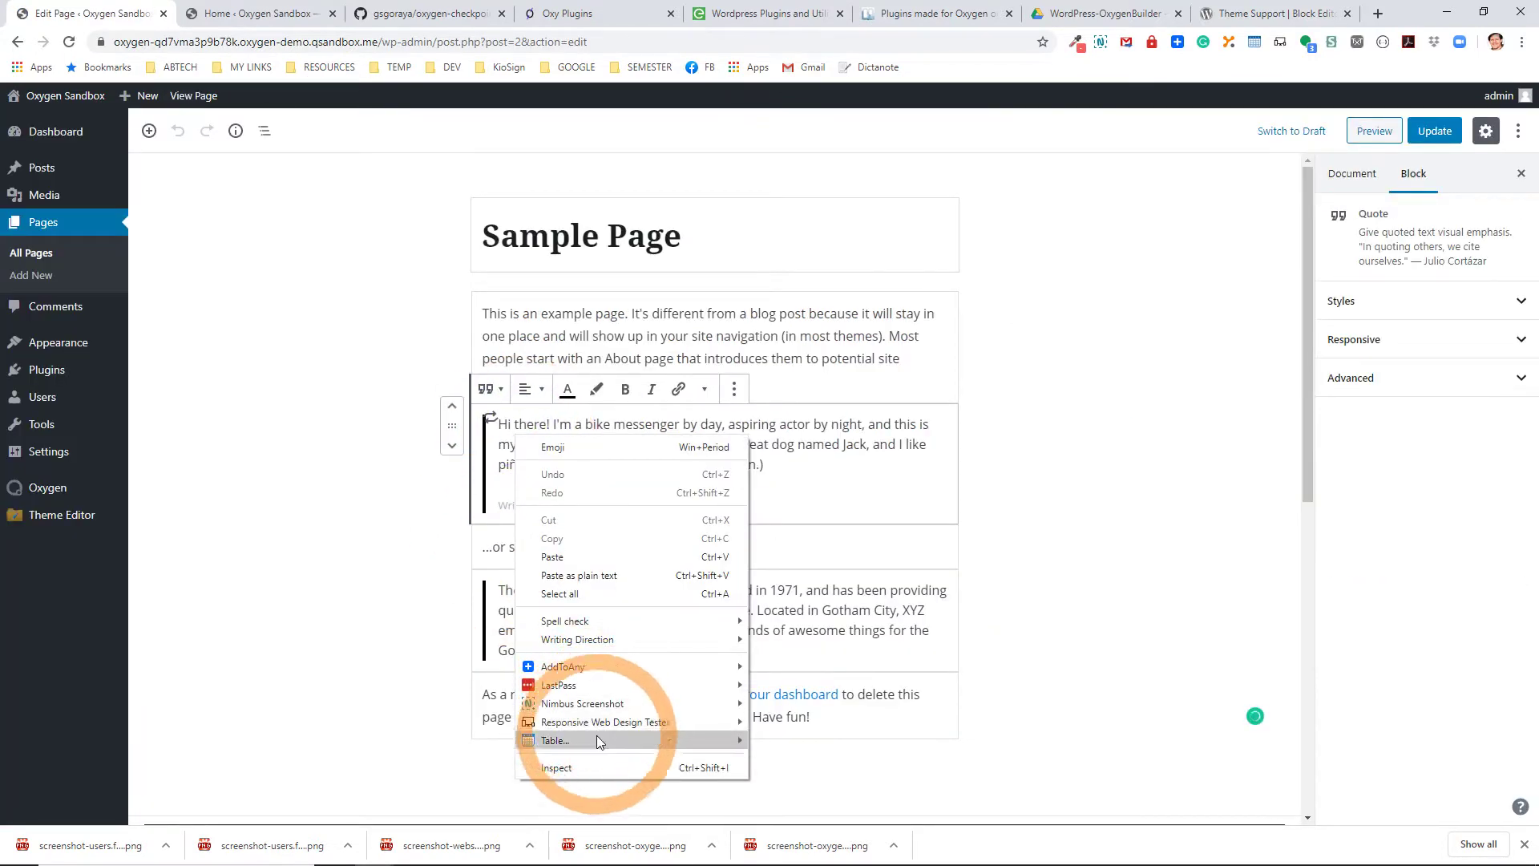
click(606, 767)
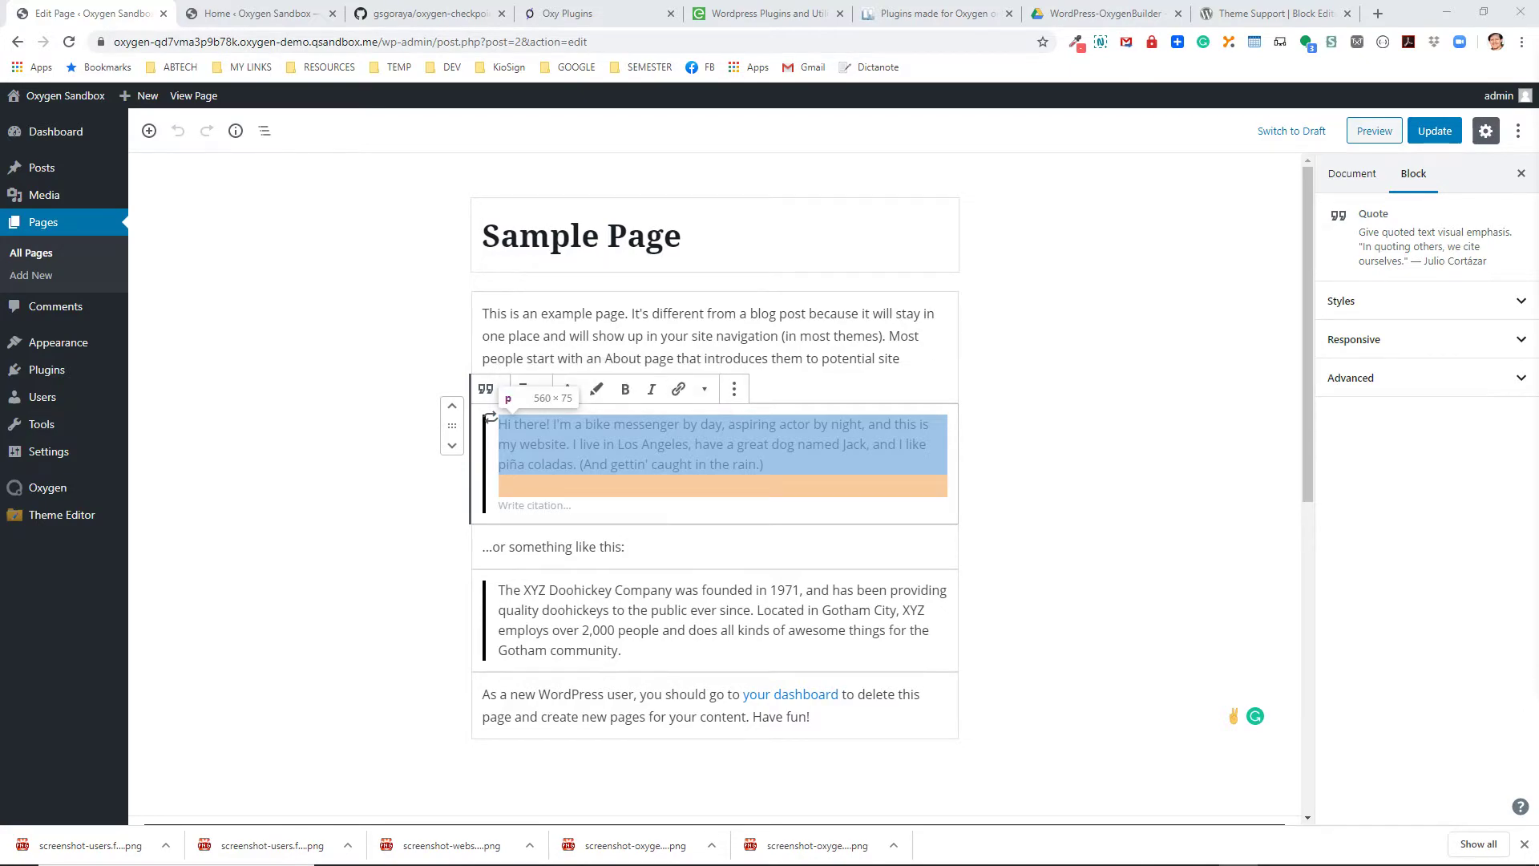
drag(1538, 48, 908, 142)
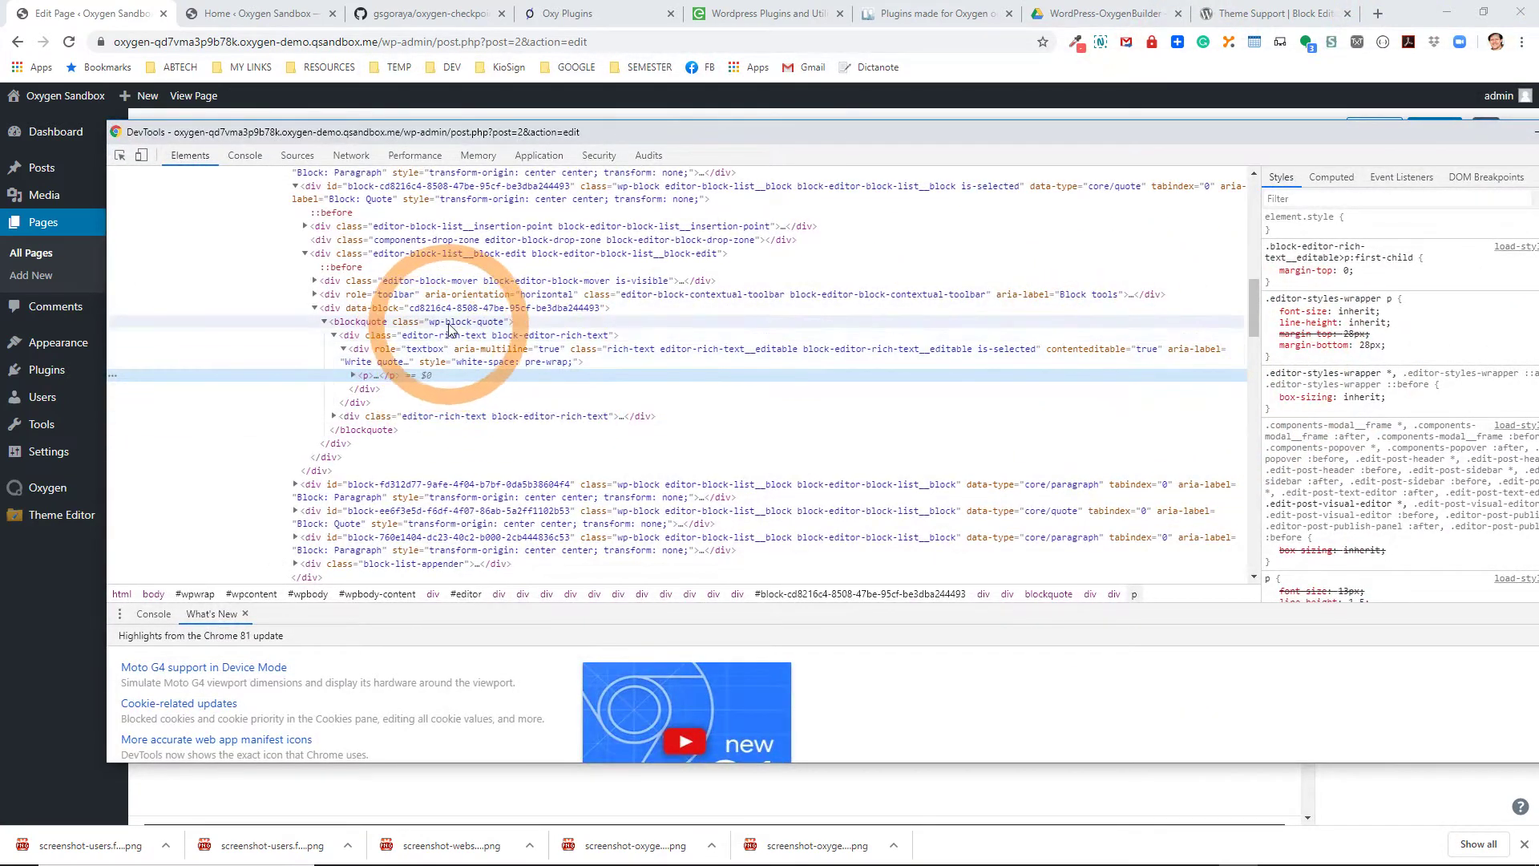
click(449, 325)
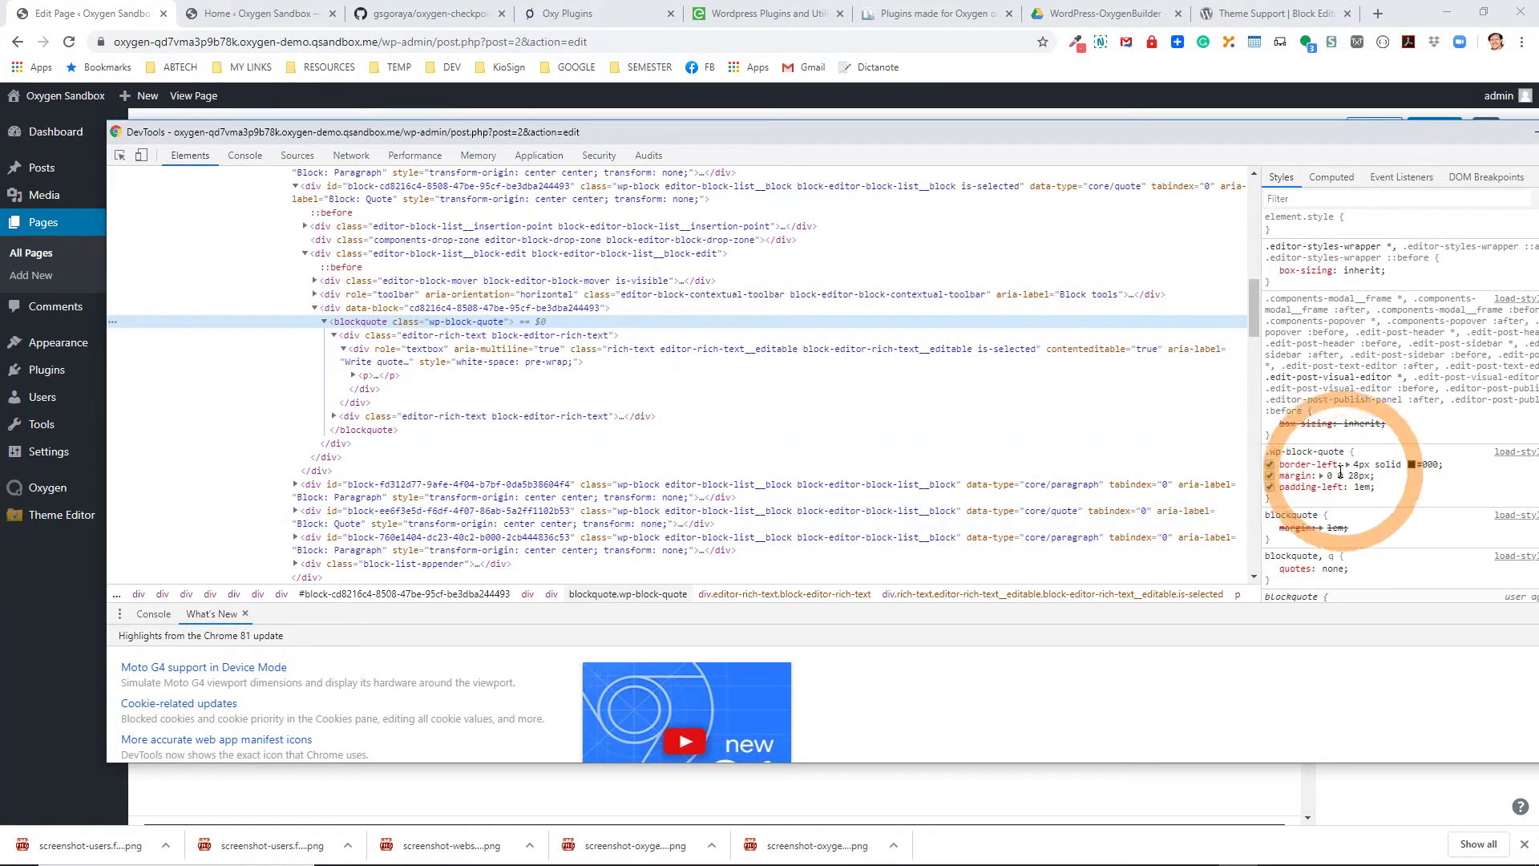
drag(1266, 454, 1329, 507)
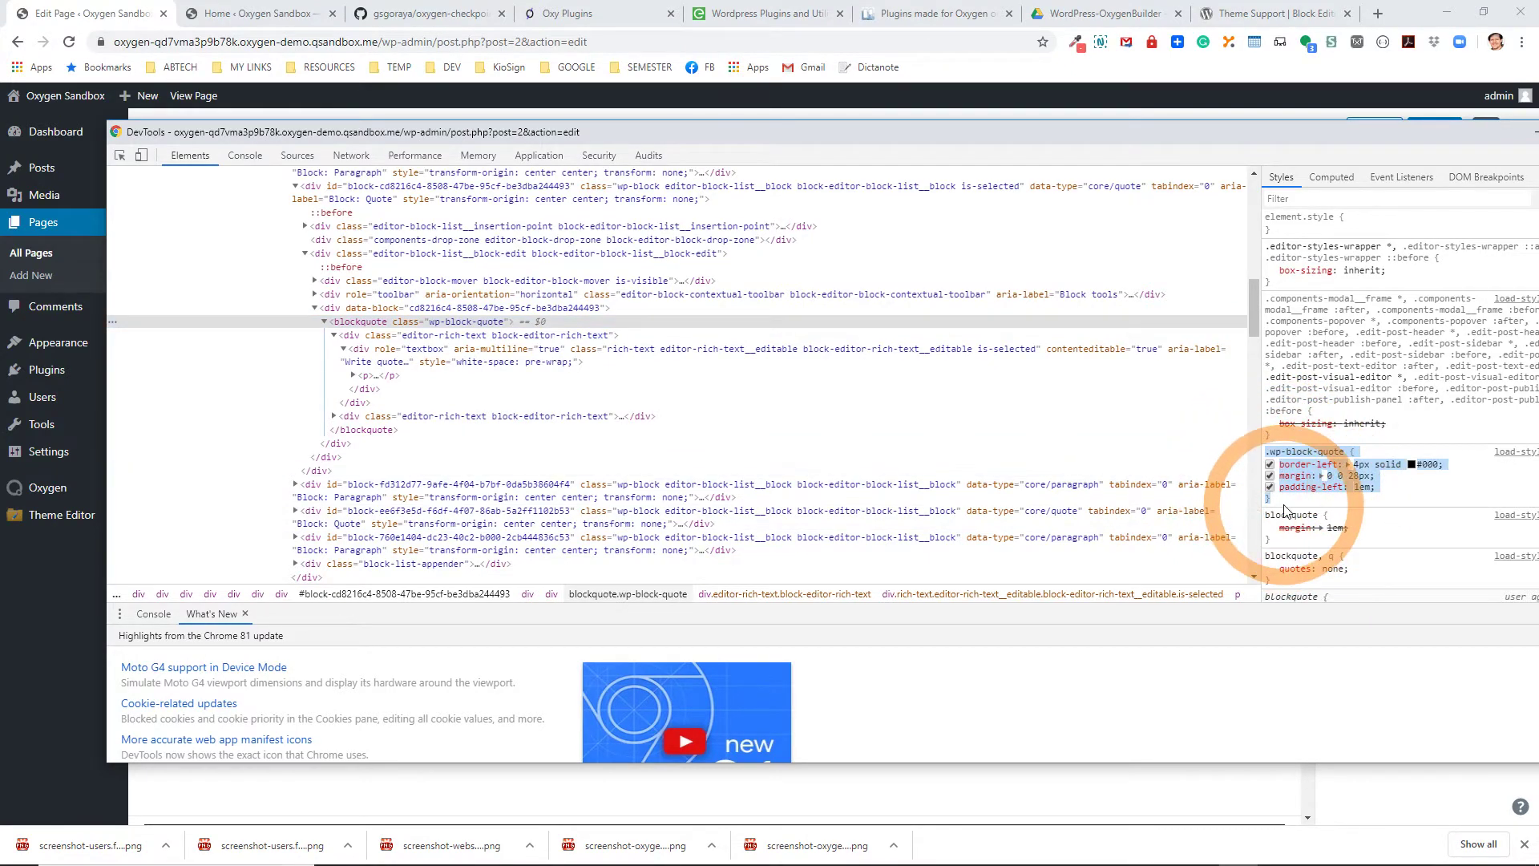
click(731, 136)
drag(730, 136, 1538, 272)
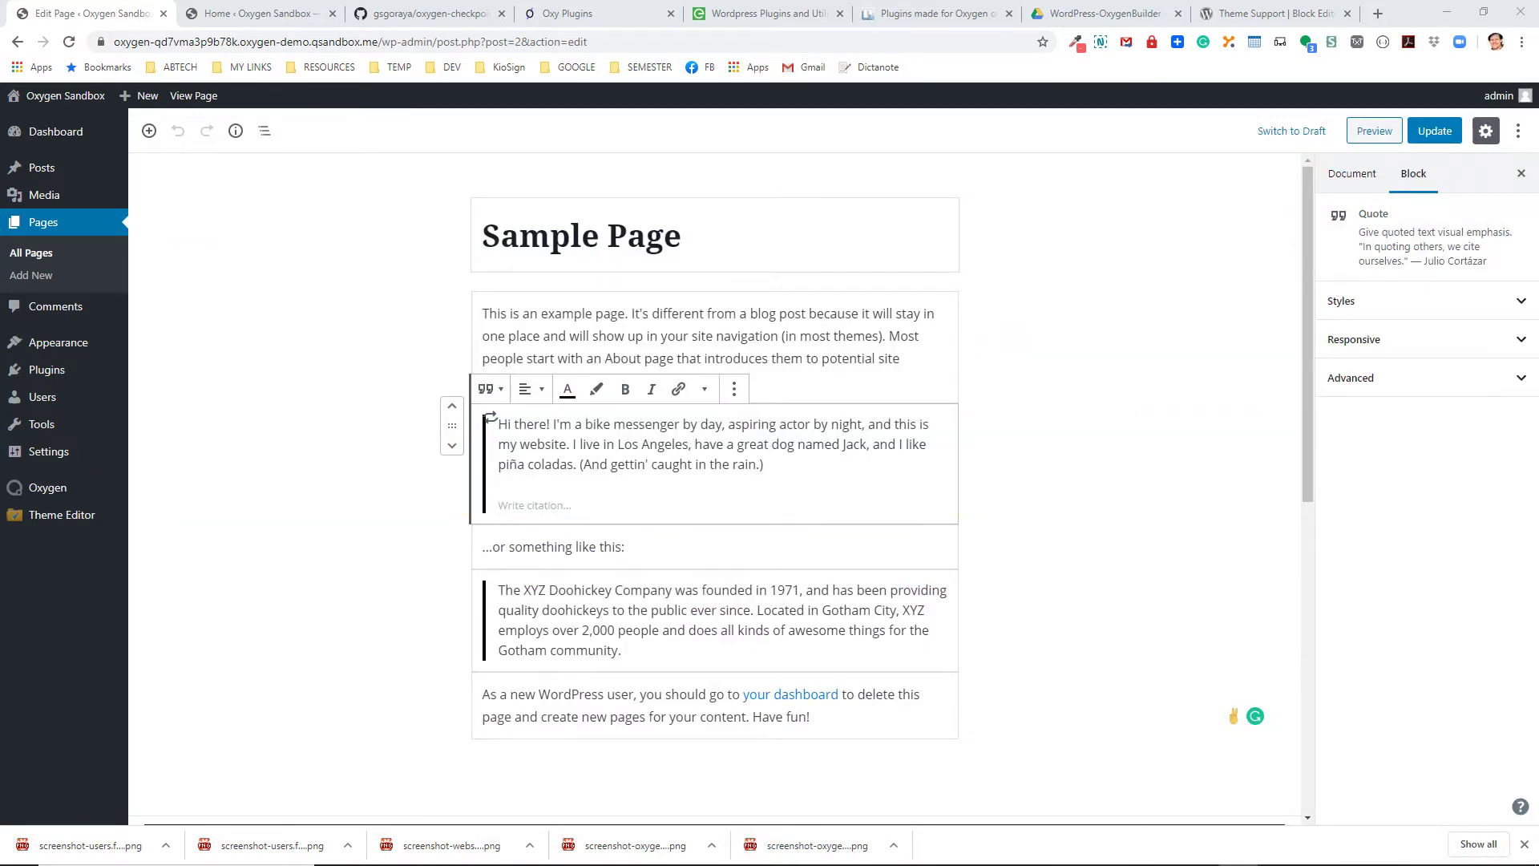
Deselect the quote block and launch Edit with Oxygen for the Sample Page.
click(1107, 395)
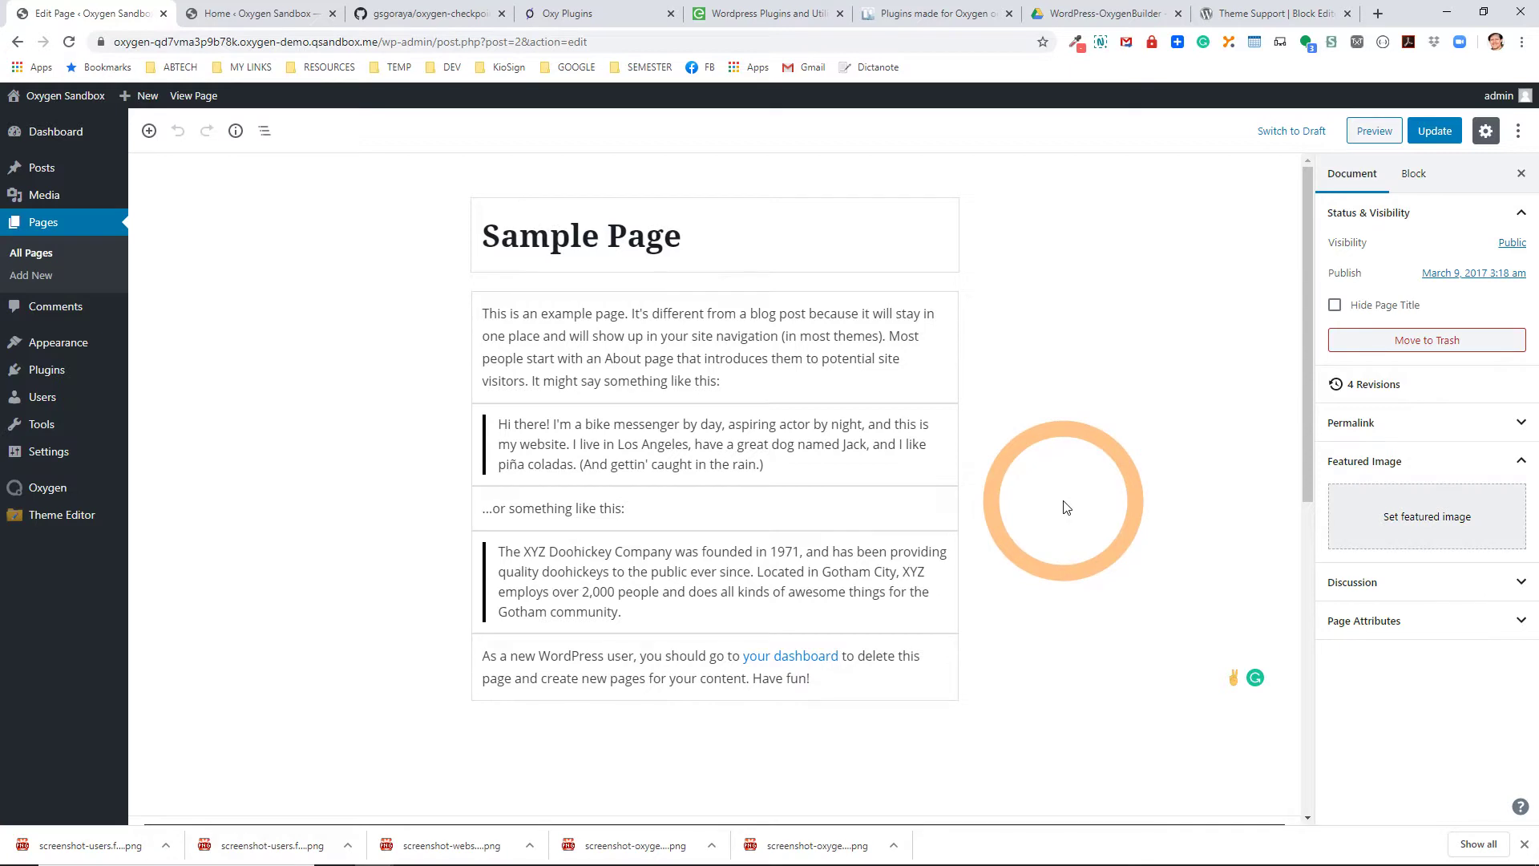
scroll(1066, 506, down, 5)
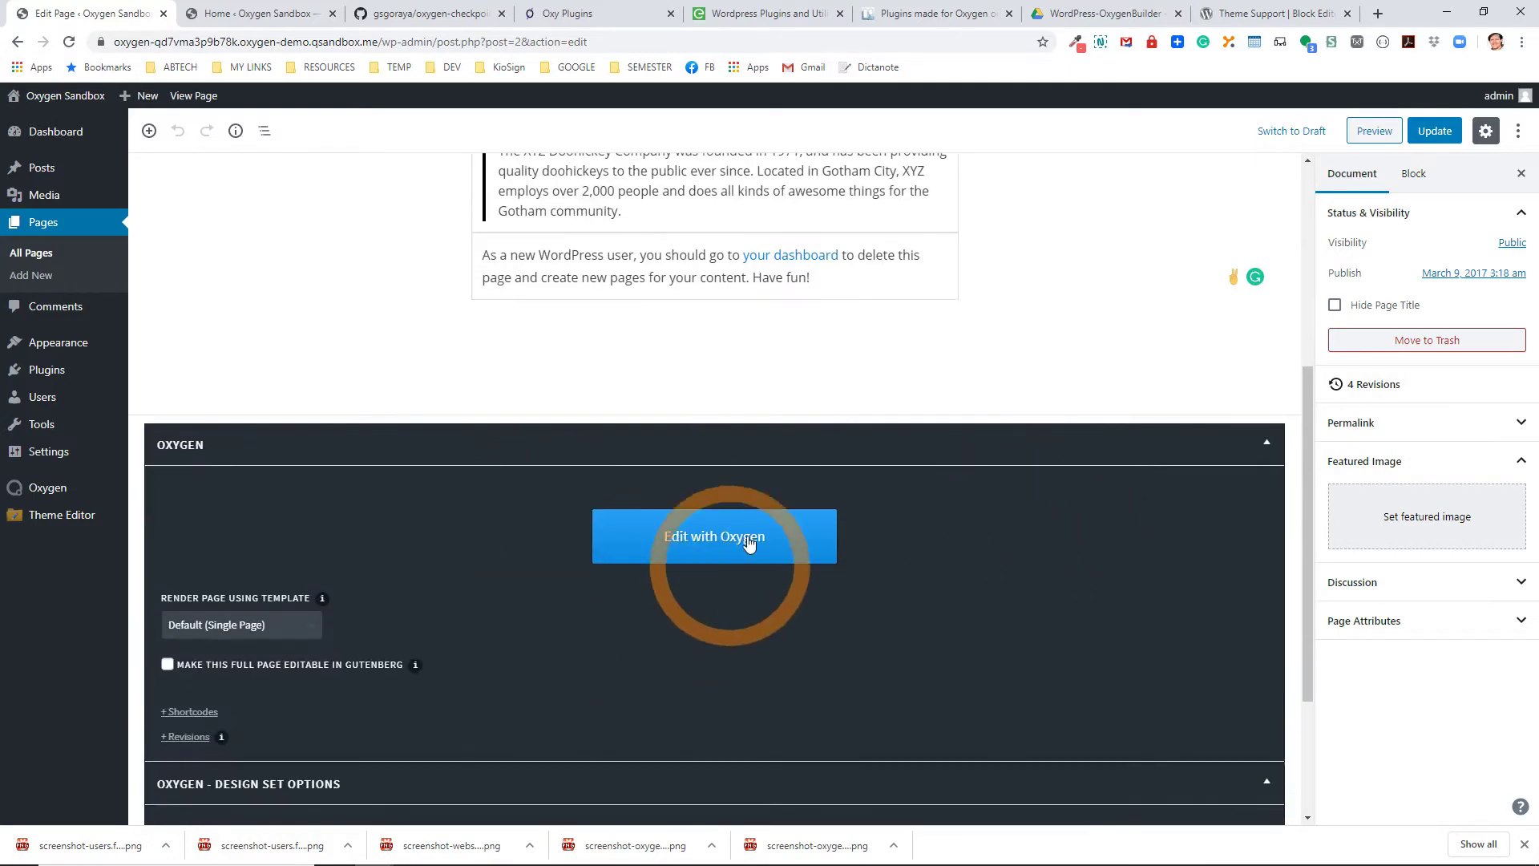
click(709, 553)
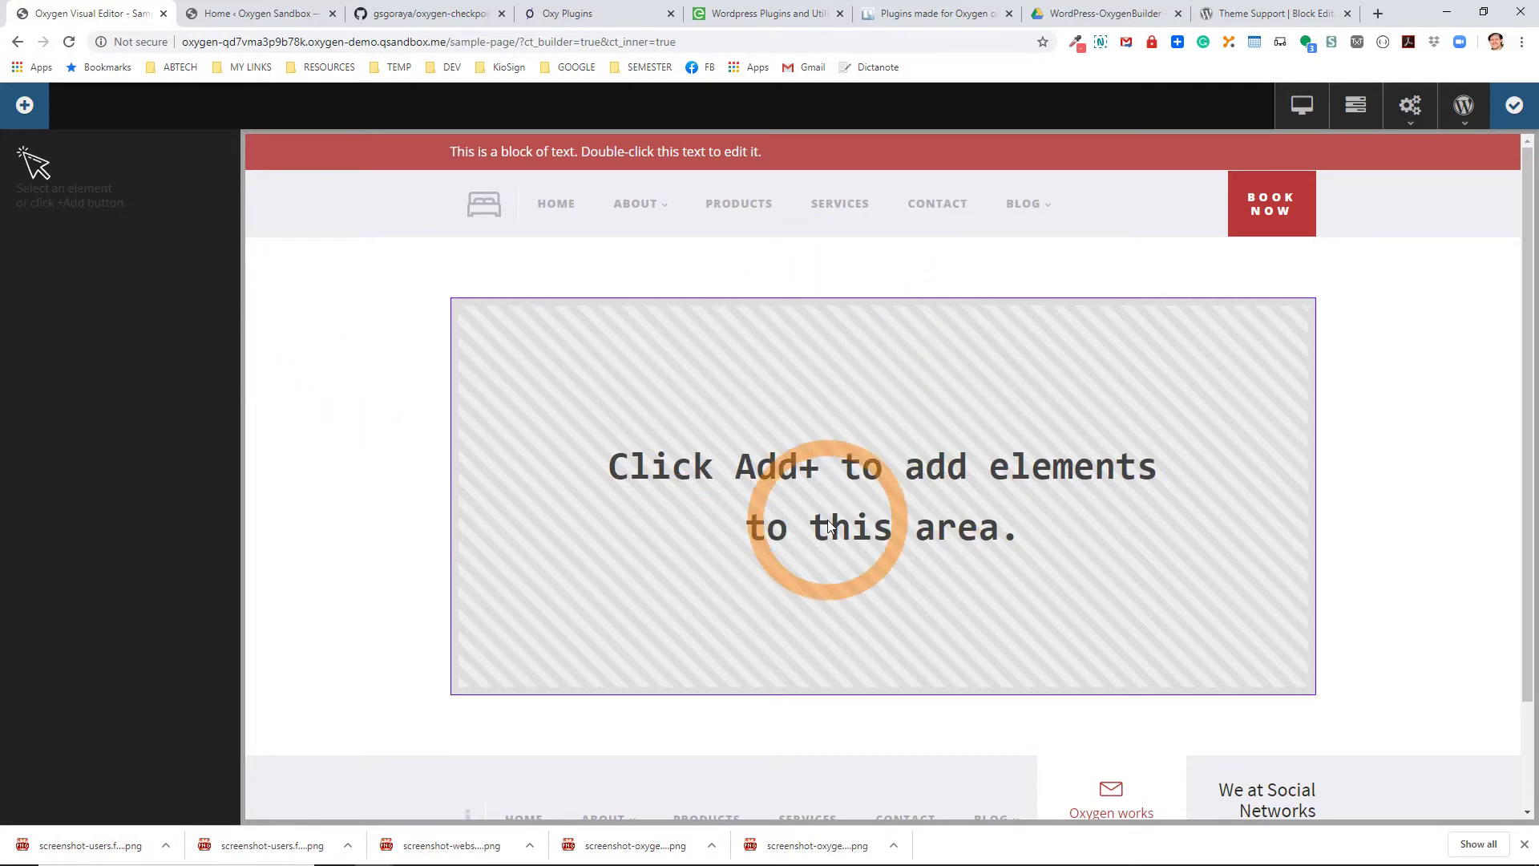
Add a Div container with a Heading inside it.
click(26, 110)
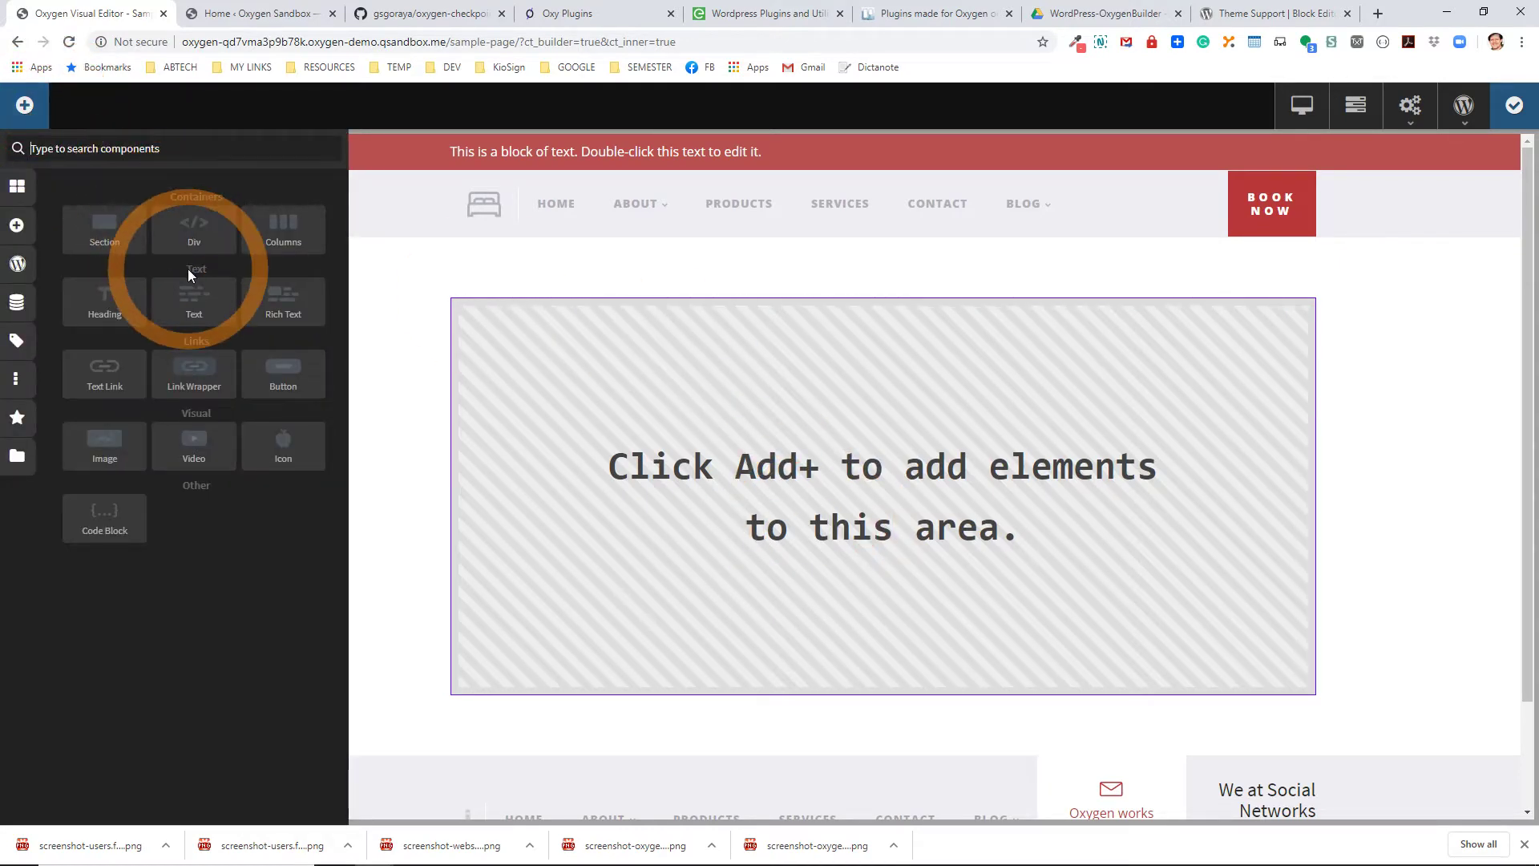
click(192, 241)
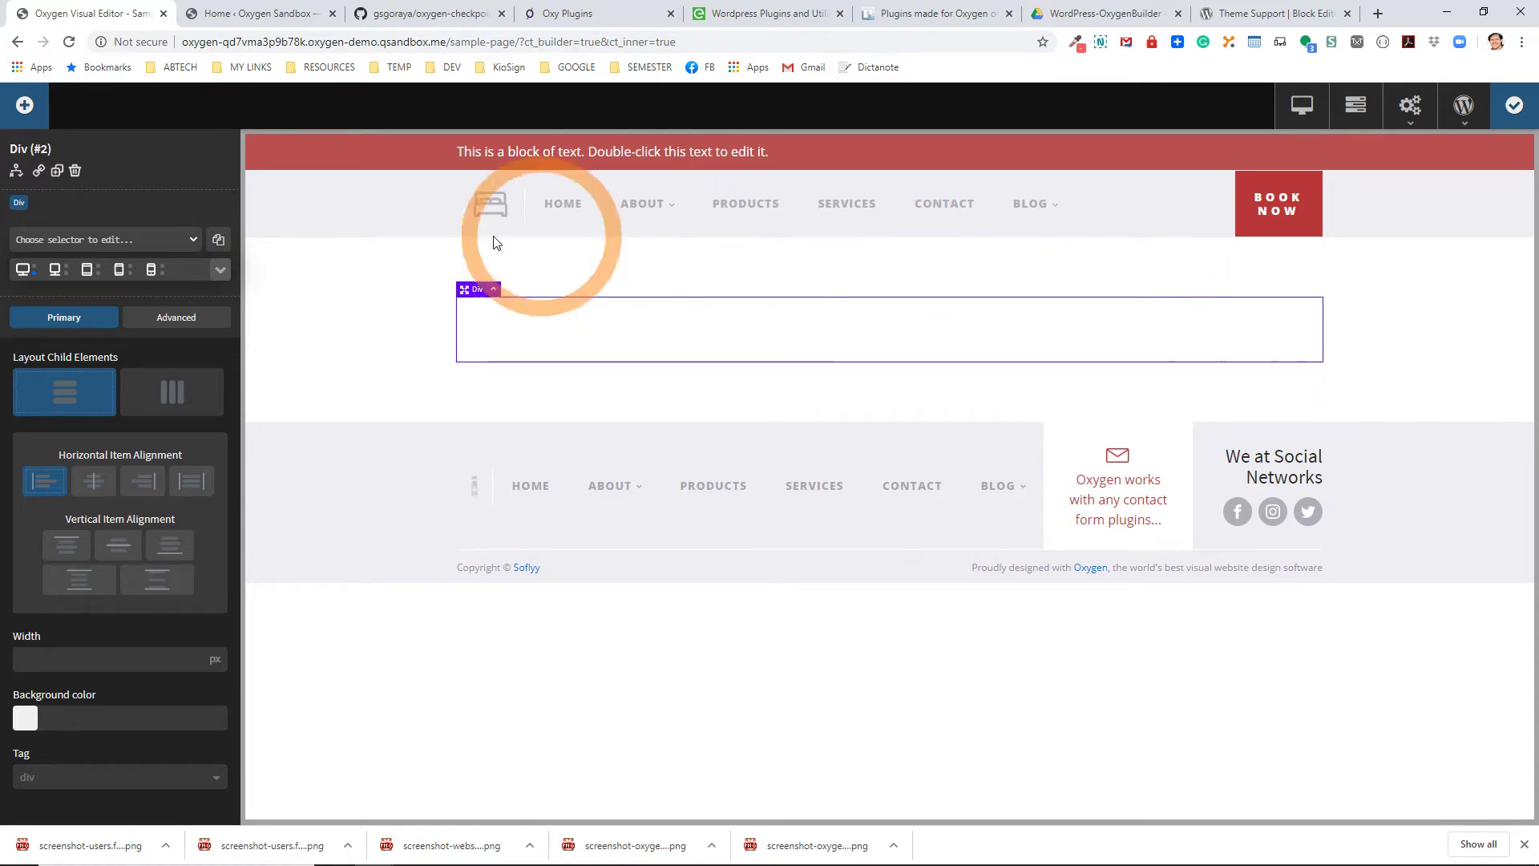
click(24, 105)
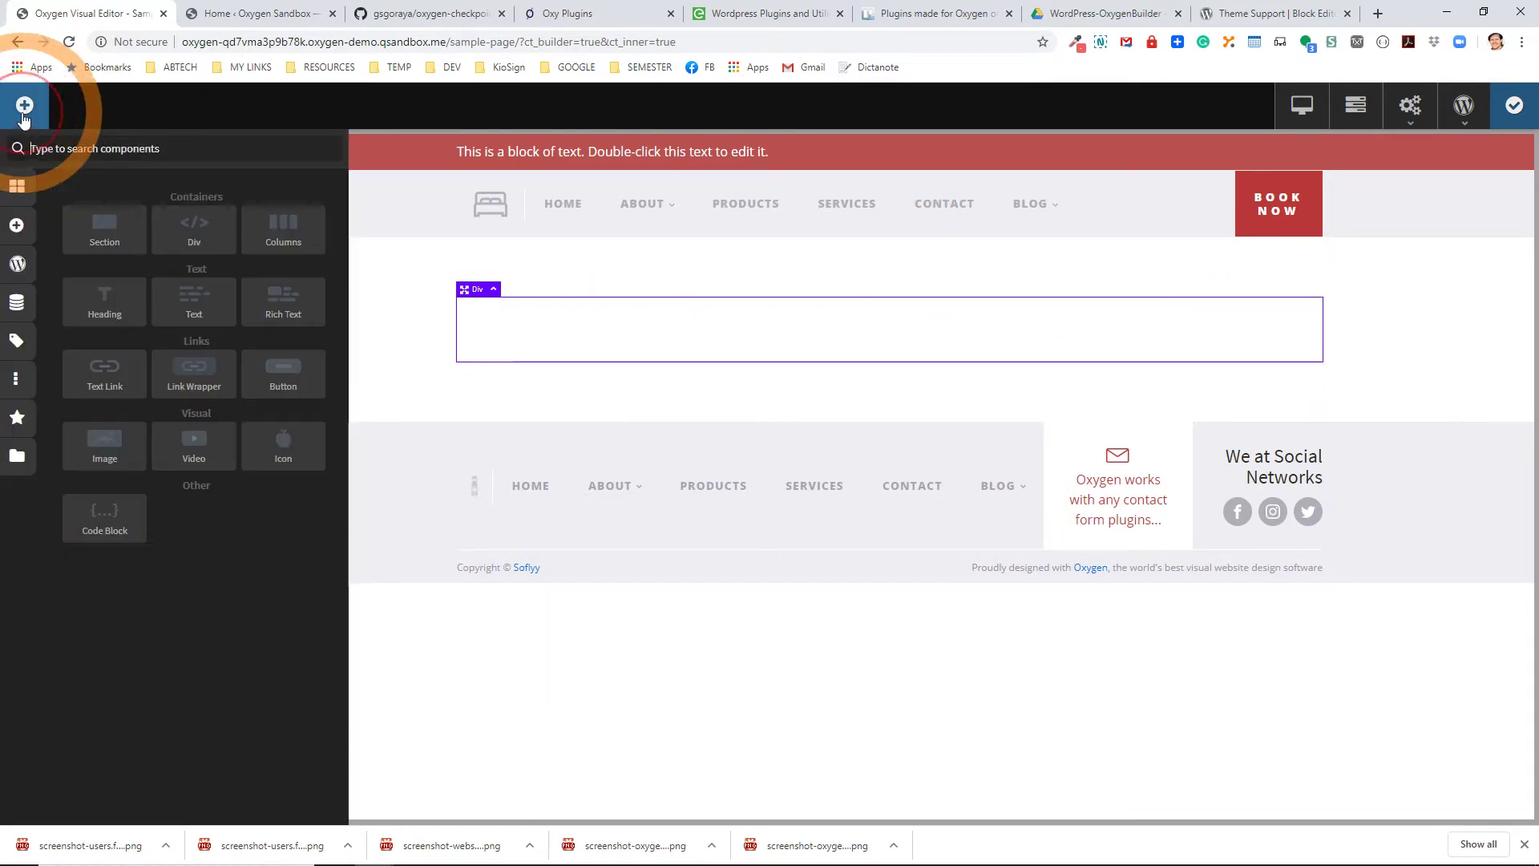
click(93, 300)
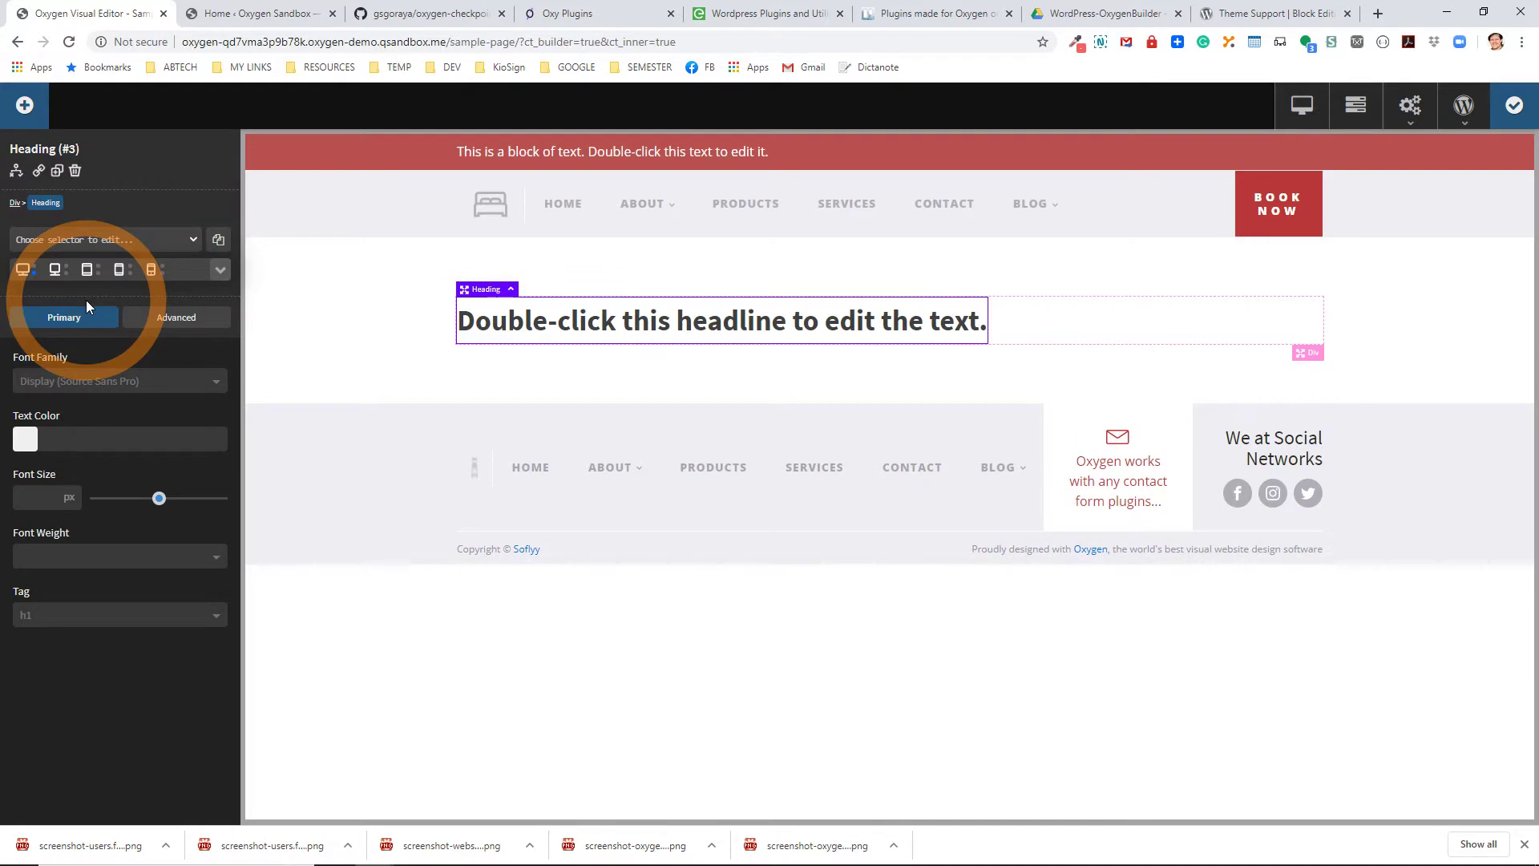
Replace the heading text with the dynamic post Title, so it reads Sample Page.
double_click(723, 317)
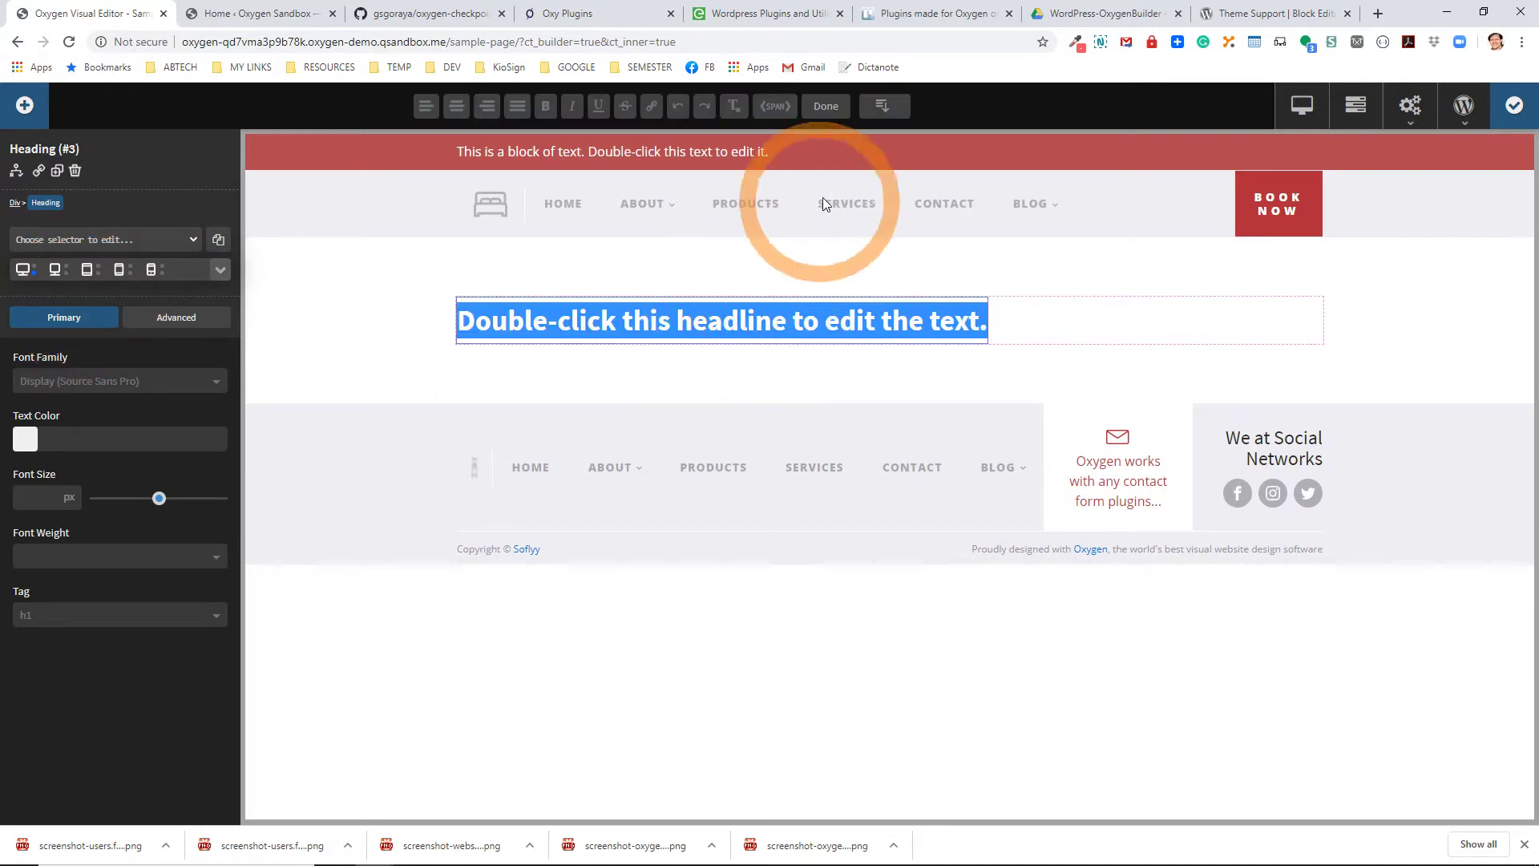
click(884, 107)
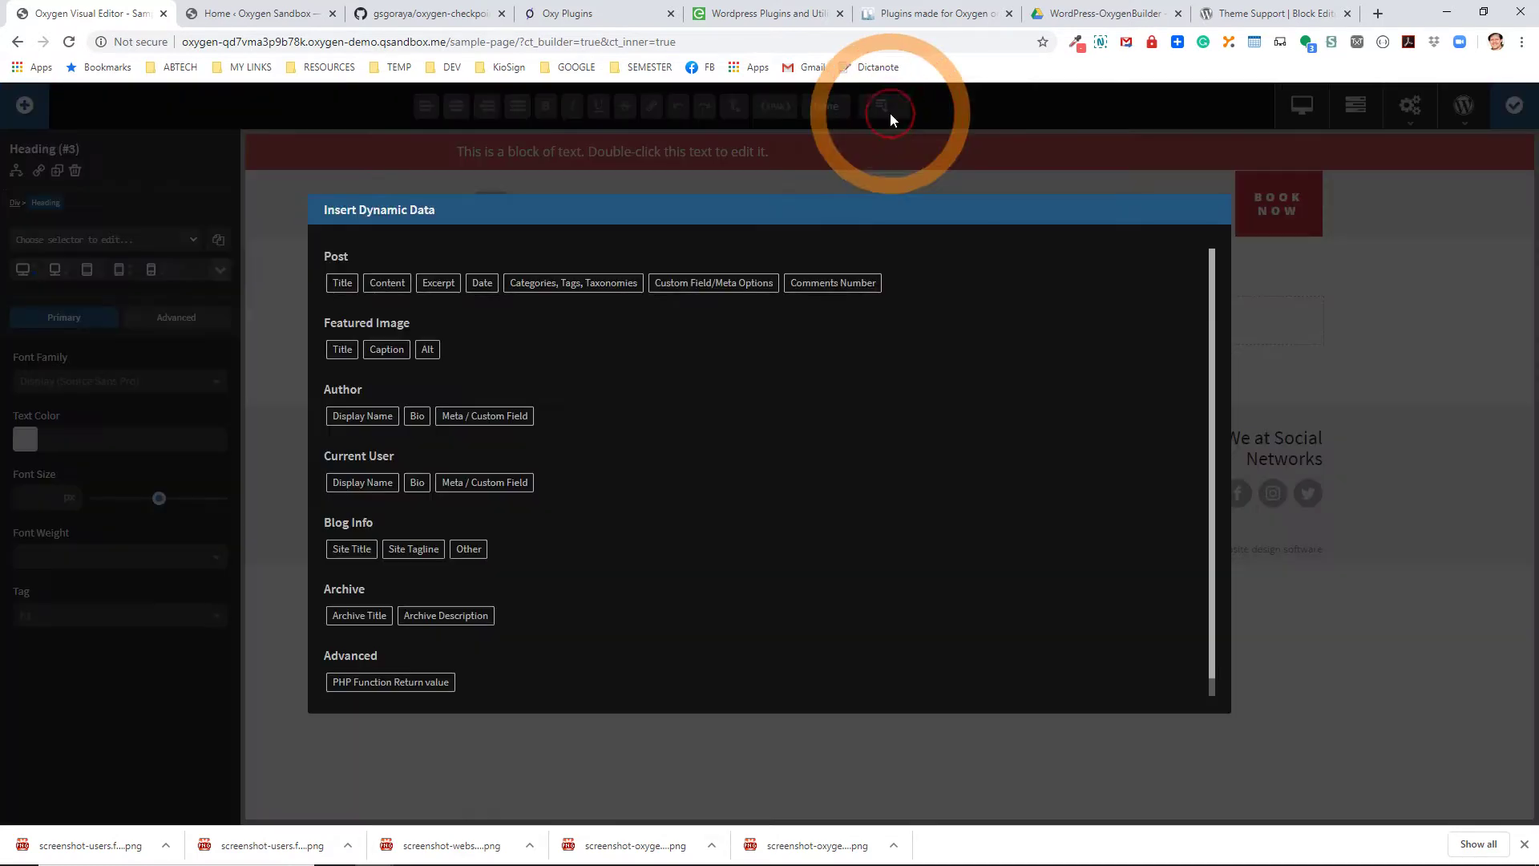
click(338, 298)
click(365, 354)
click(704, 325)
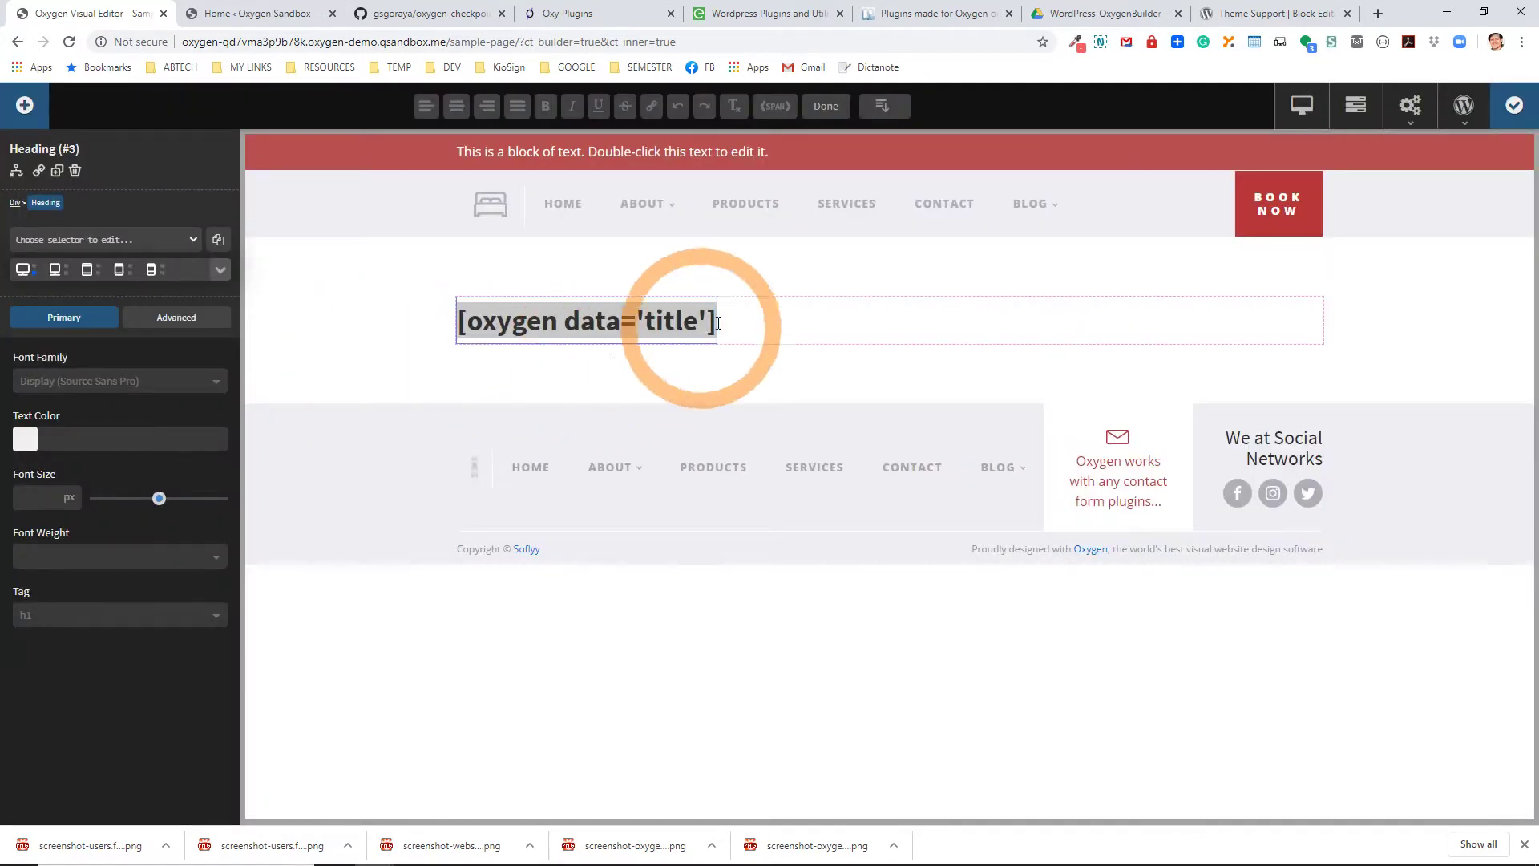
click(767, 323)
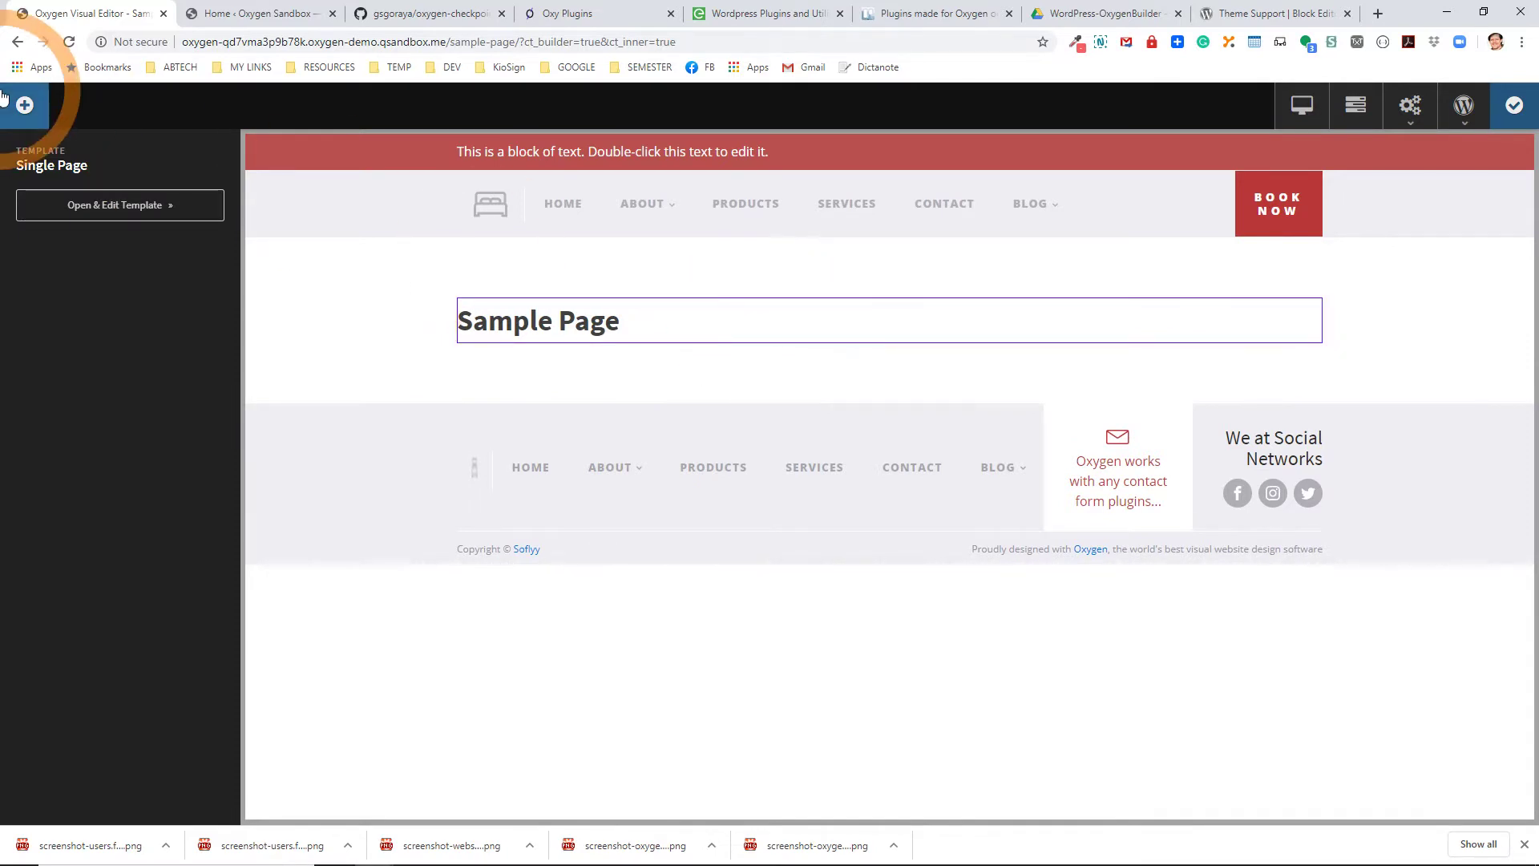
Add a Text block under the heading.
click(24, 105)
click(200, 318)
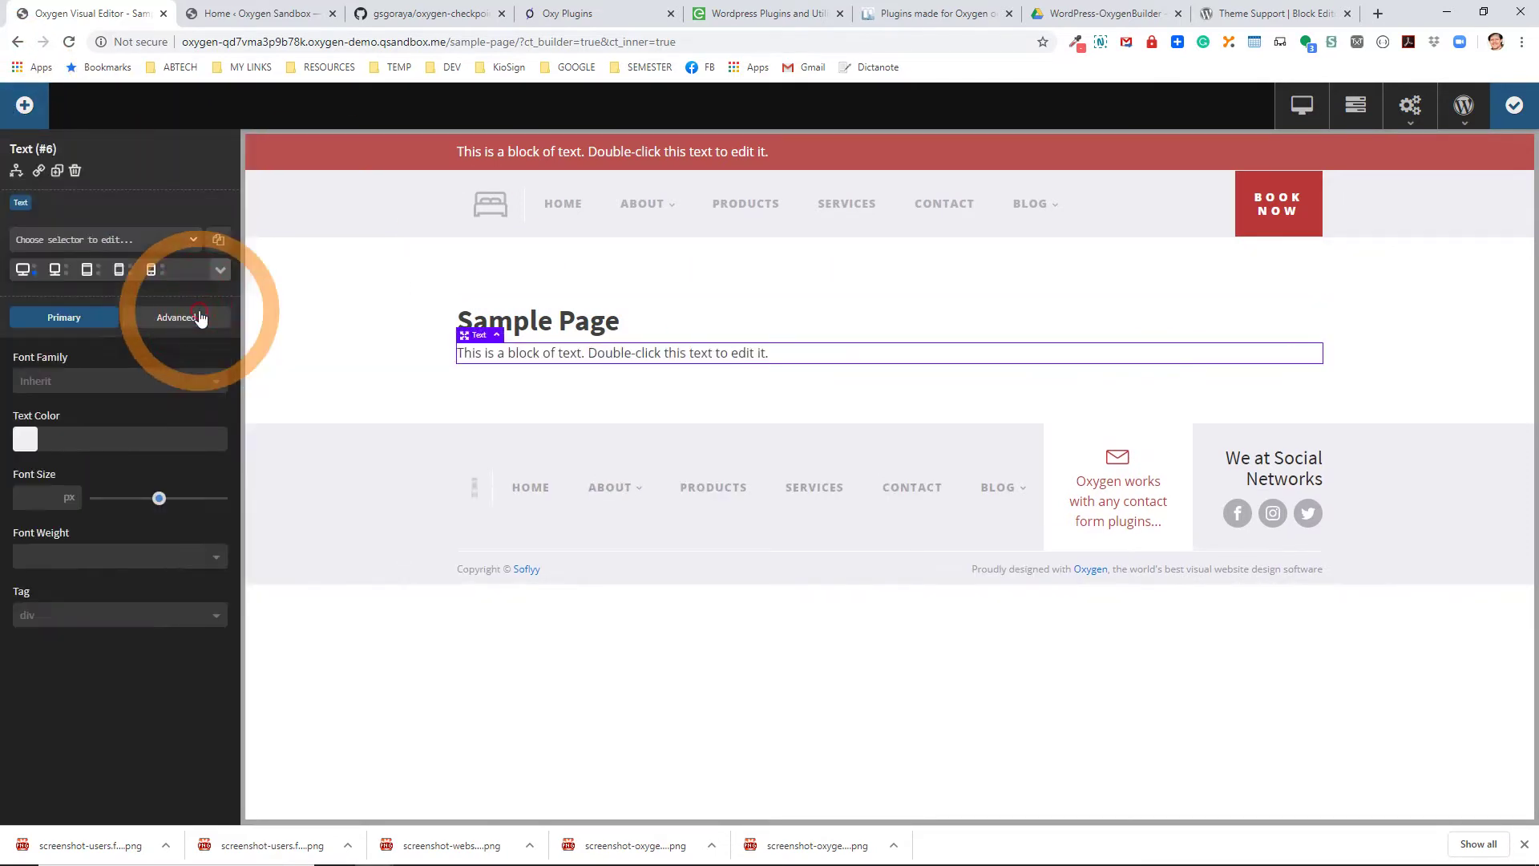
click(515, 357)
Insert dynamic post Content into the text block, save the Oxygen design, and view the front end.
double_click(521, 353)
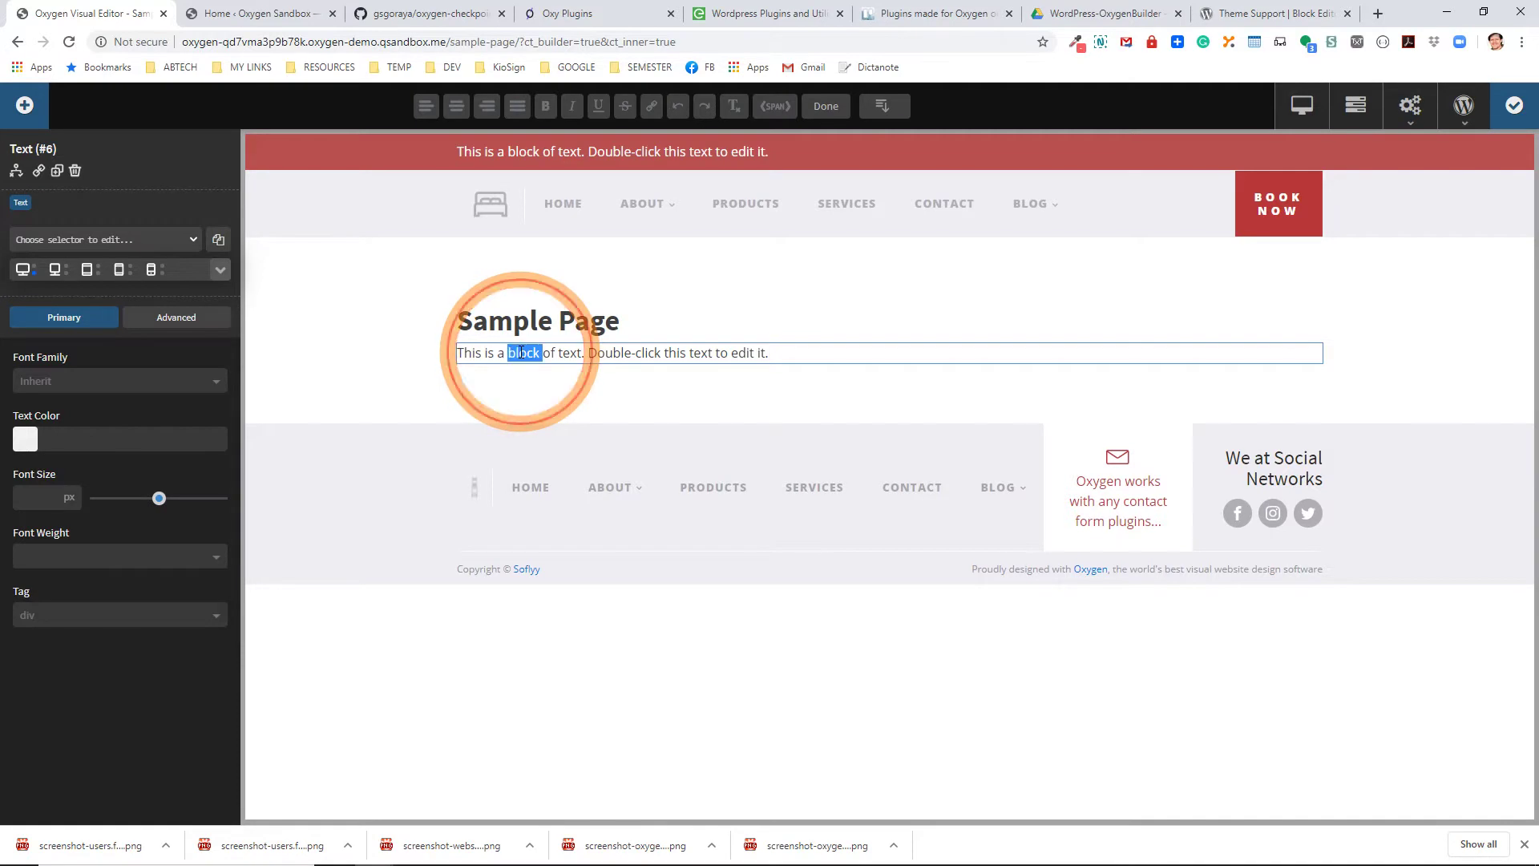
click(521, 353)
click(882, 106)
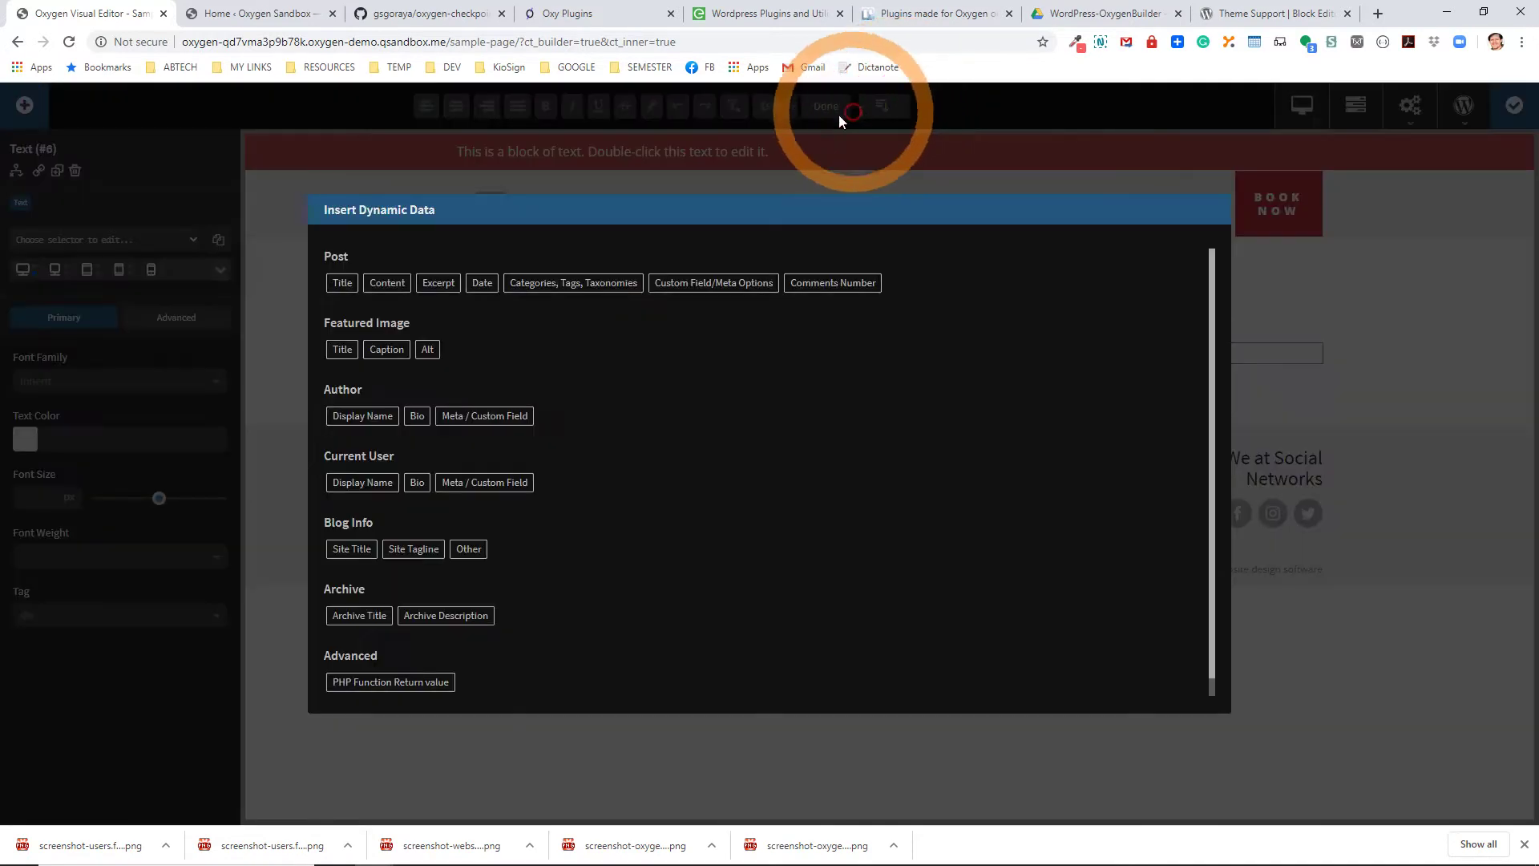
click(372, 285)
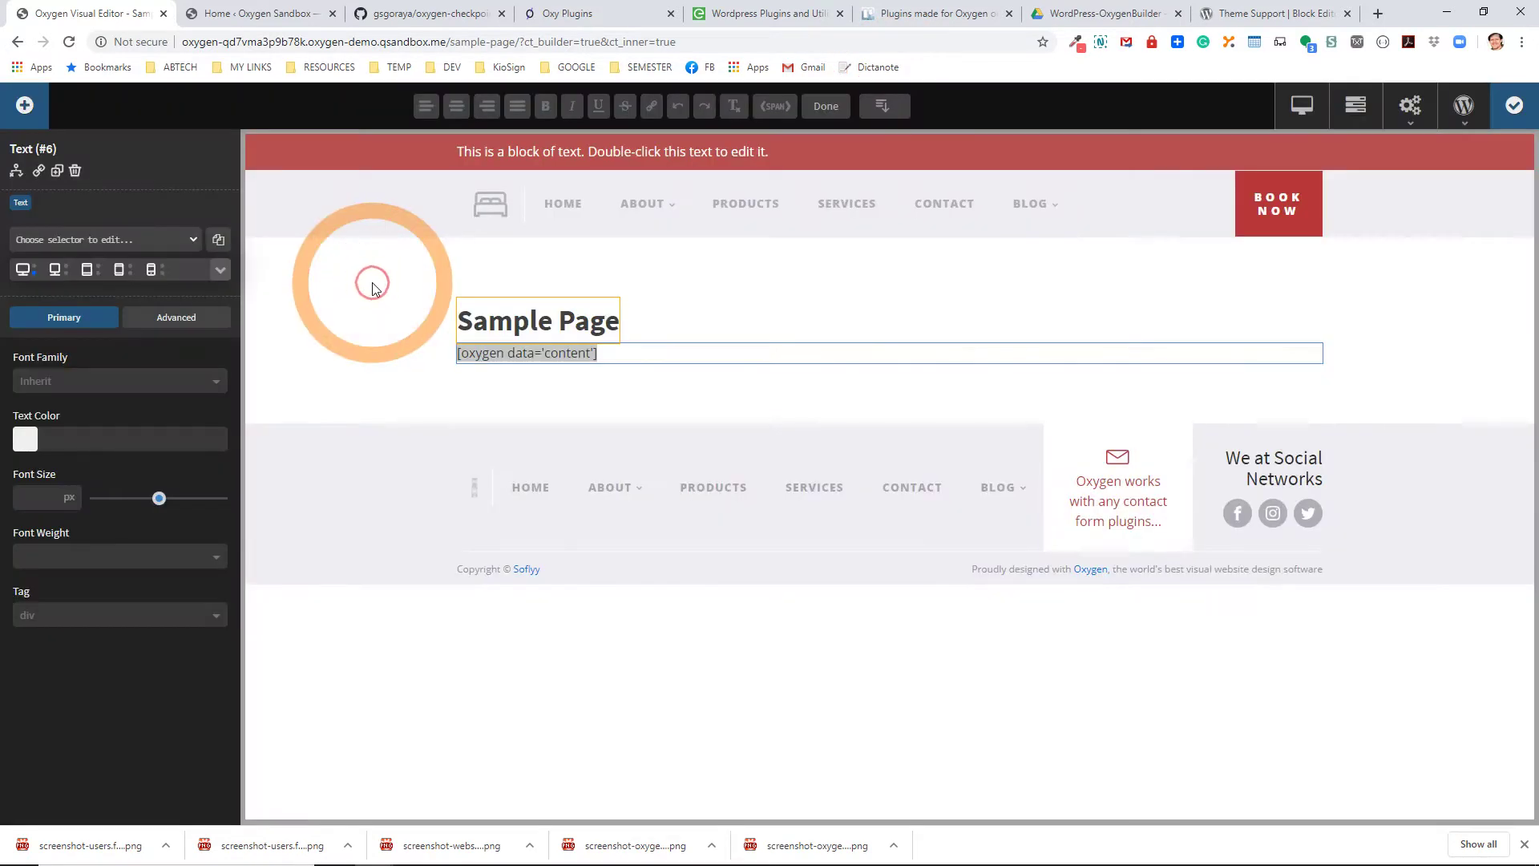
click(691, 389)
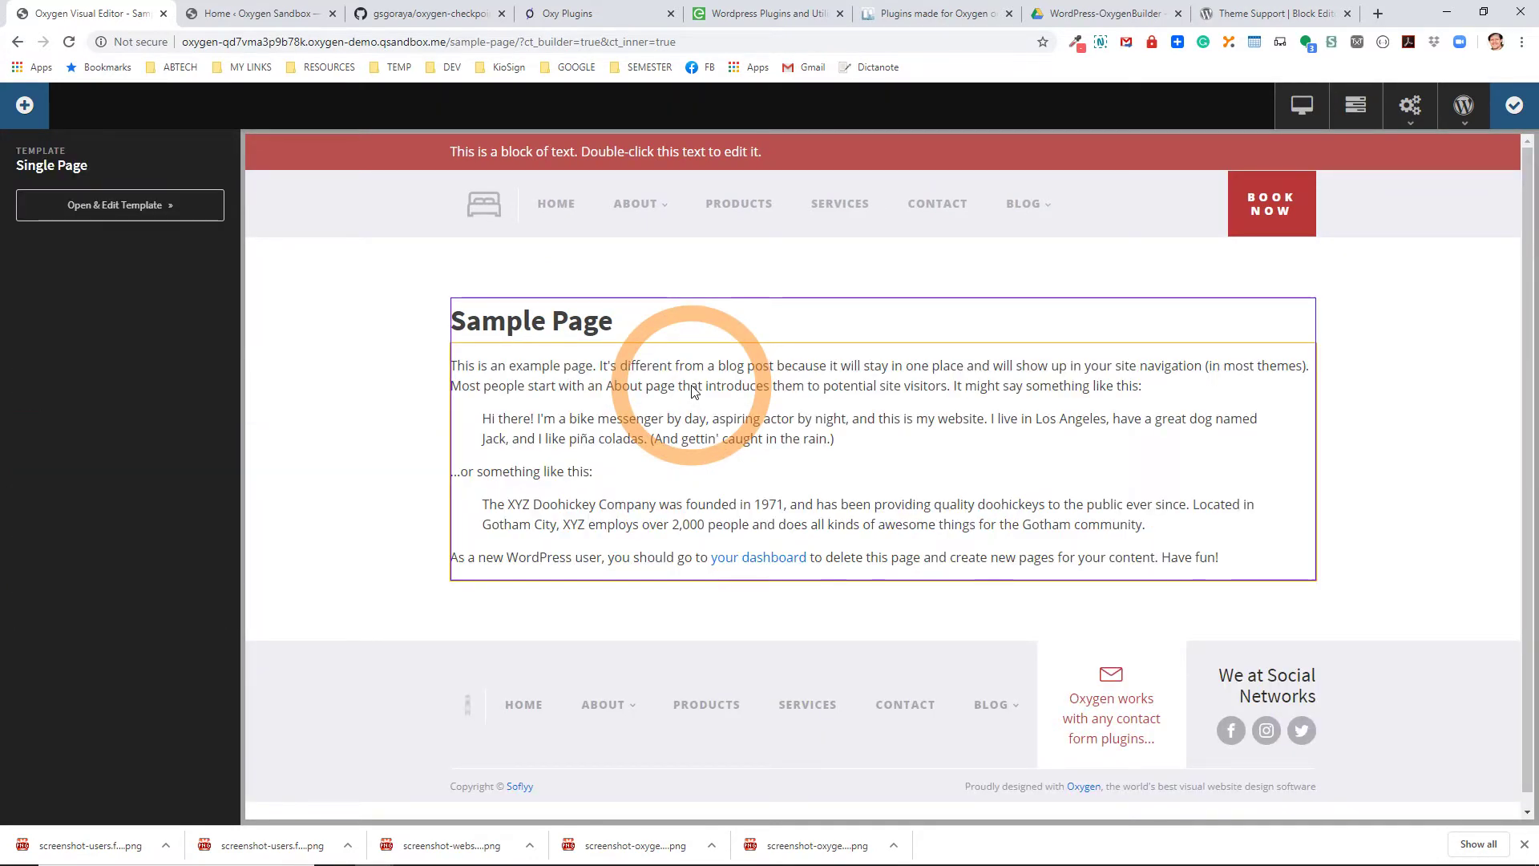
click(1515, 108)
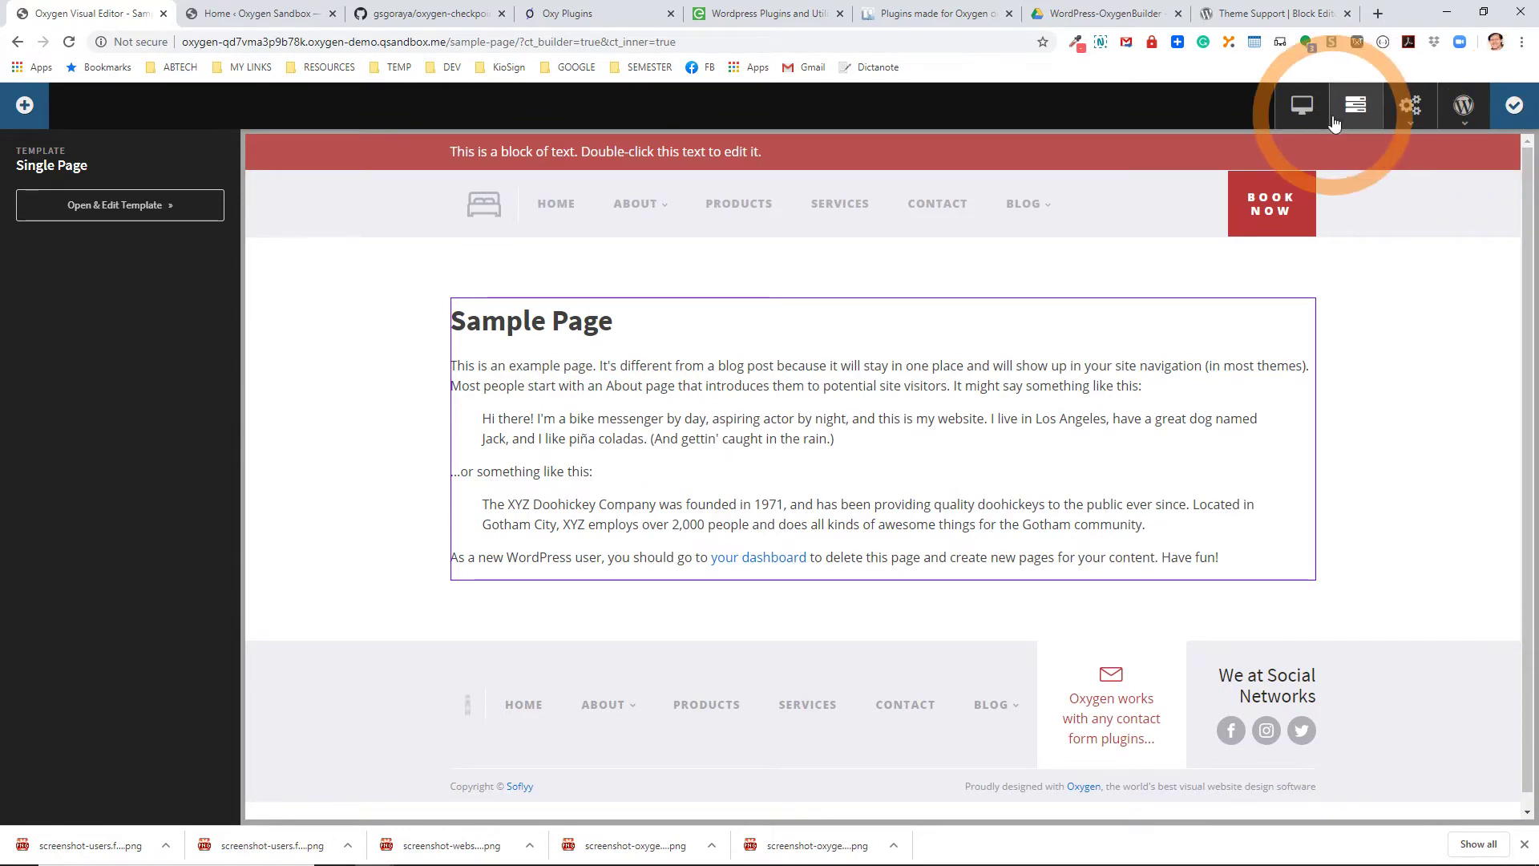
click(1302, 105)
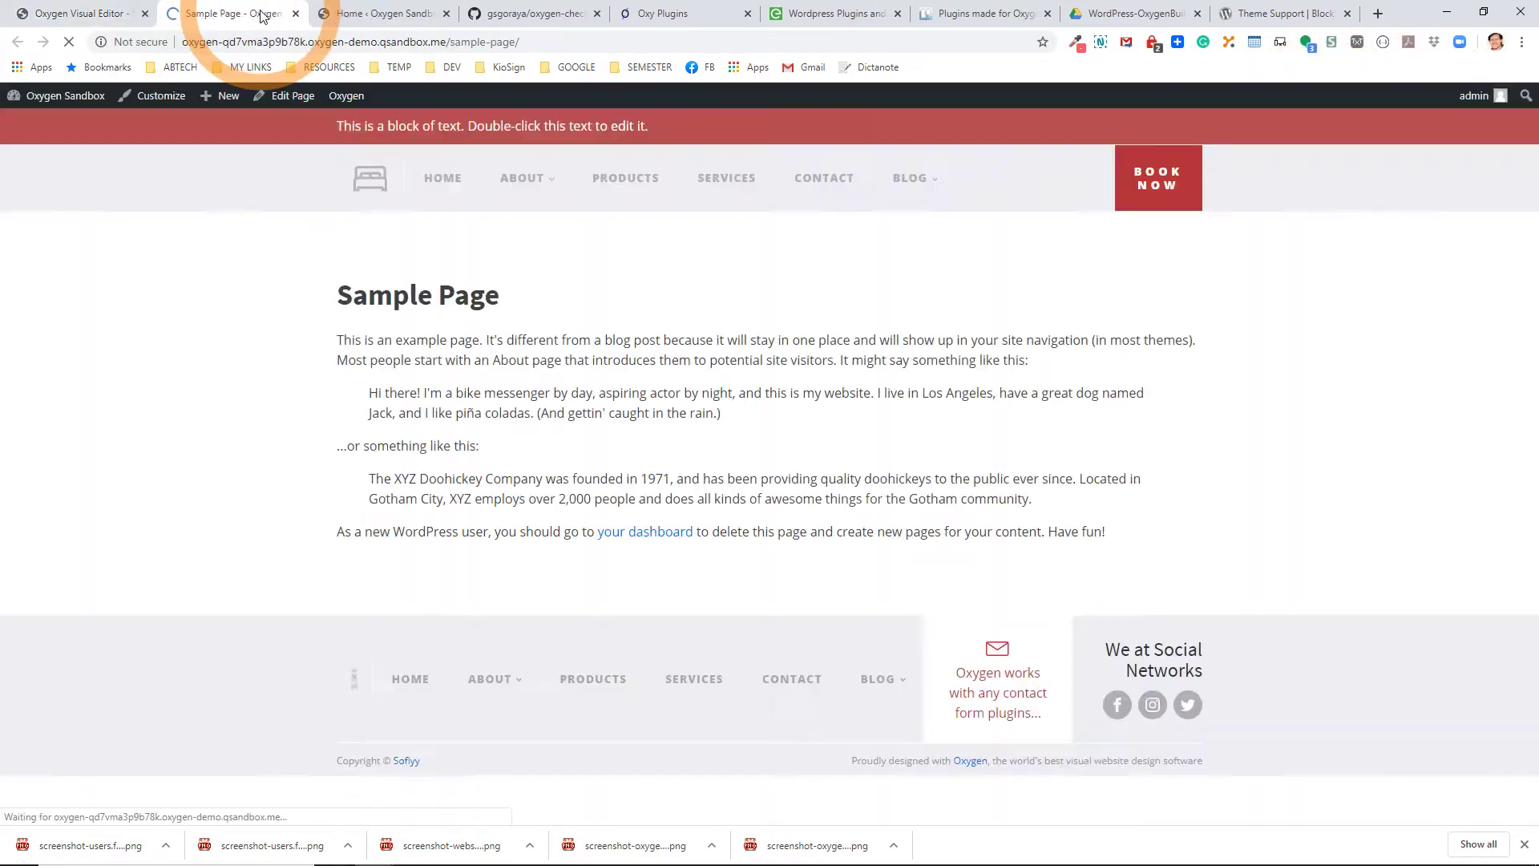
Highlight the page text, then set the 1200 x 700 image as featured image.
drag(330, 314, 558, 313)
drag(457, 340, 496, 534)
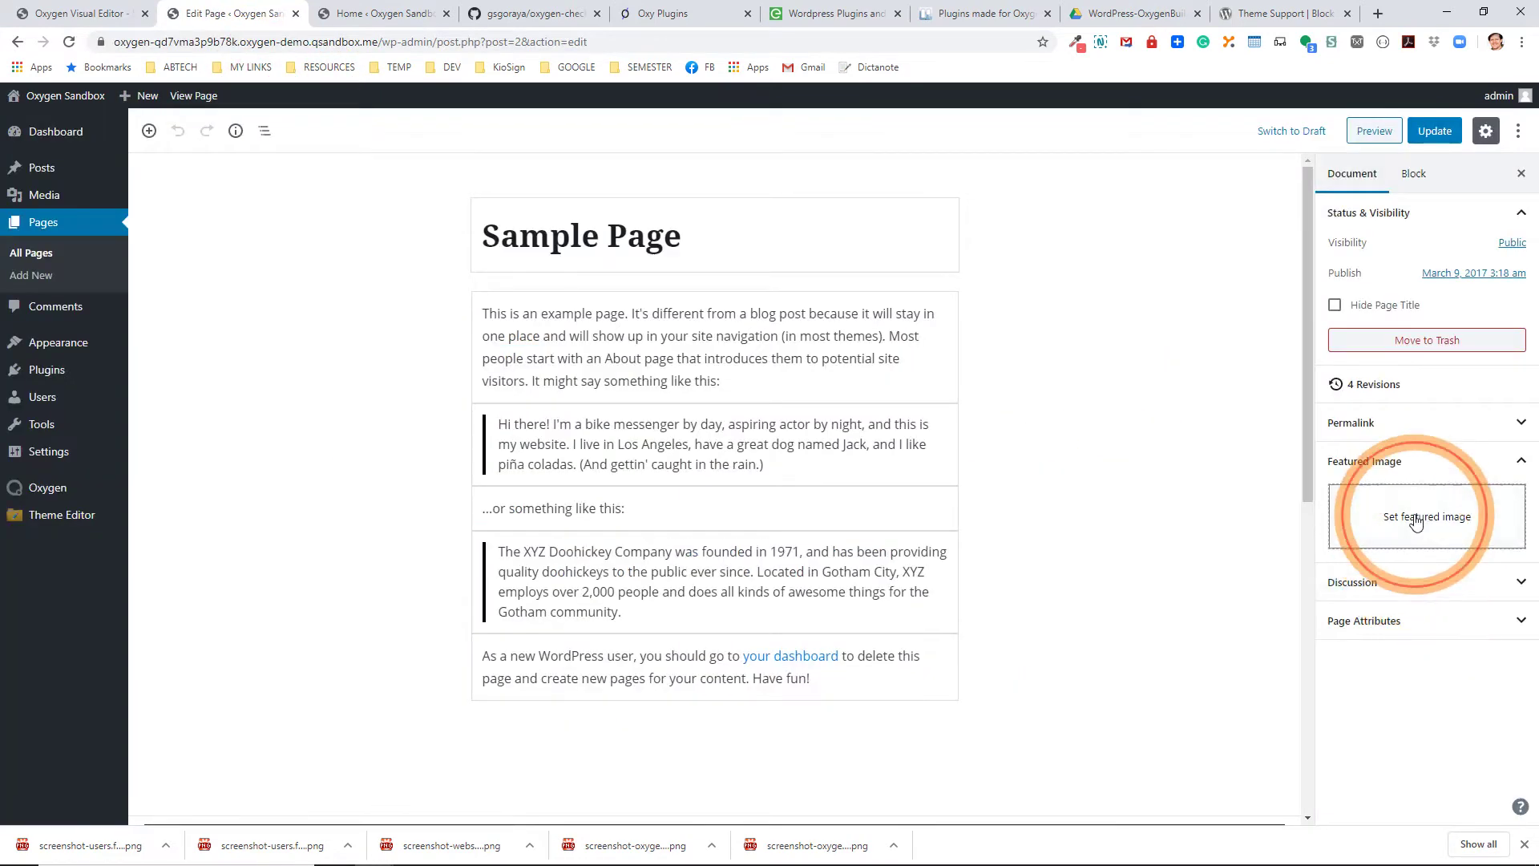
click(1337, 520)
click(176, 310)
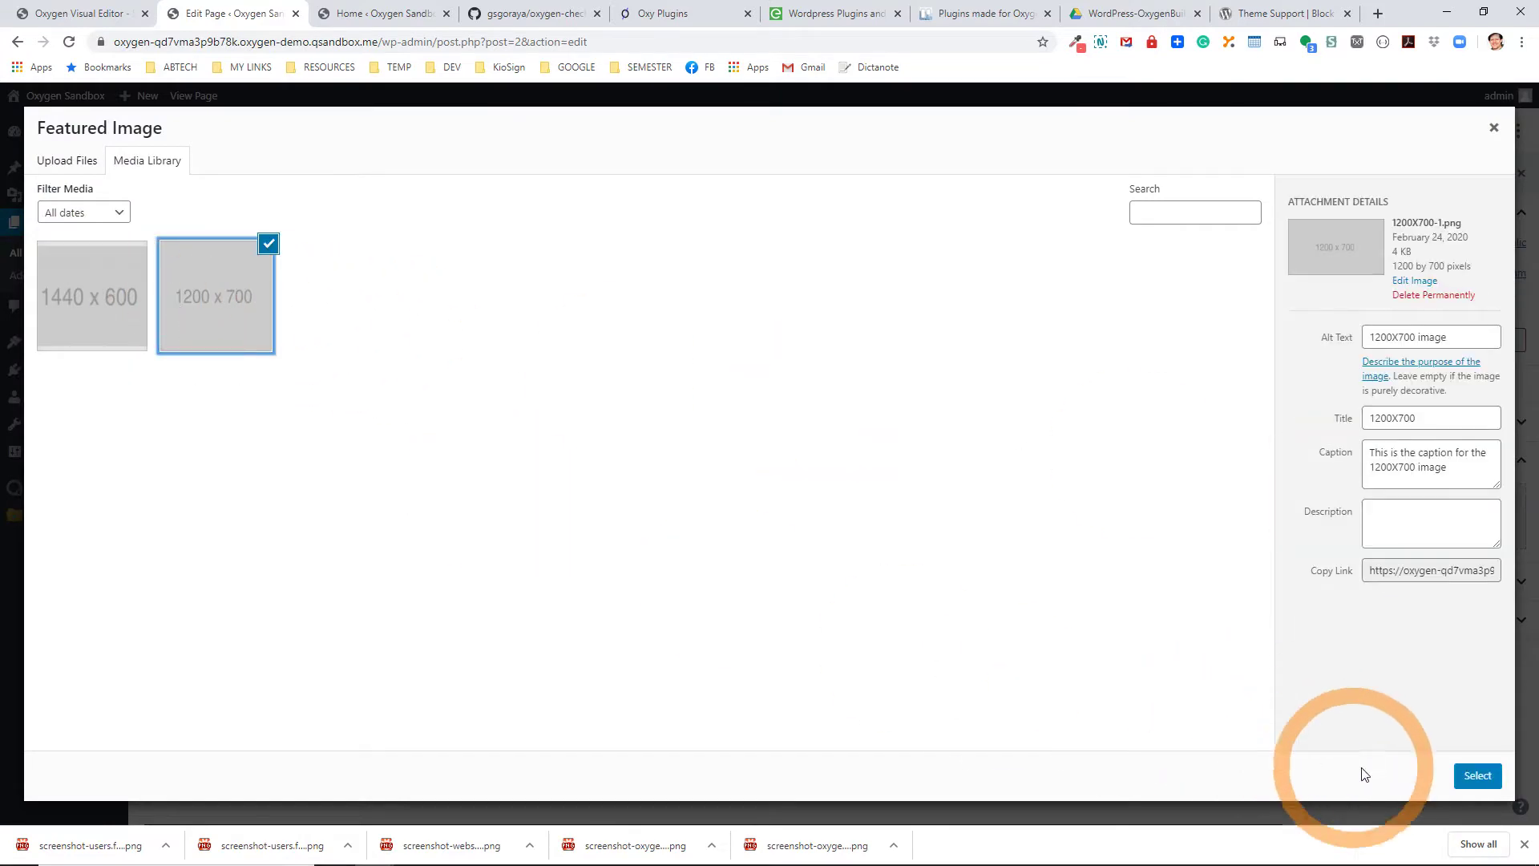
click(1470, 778)
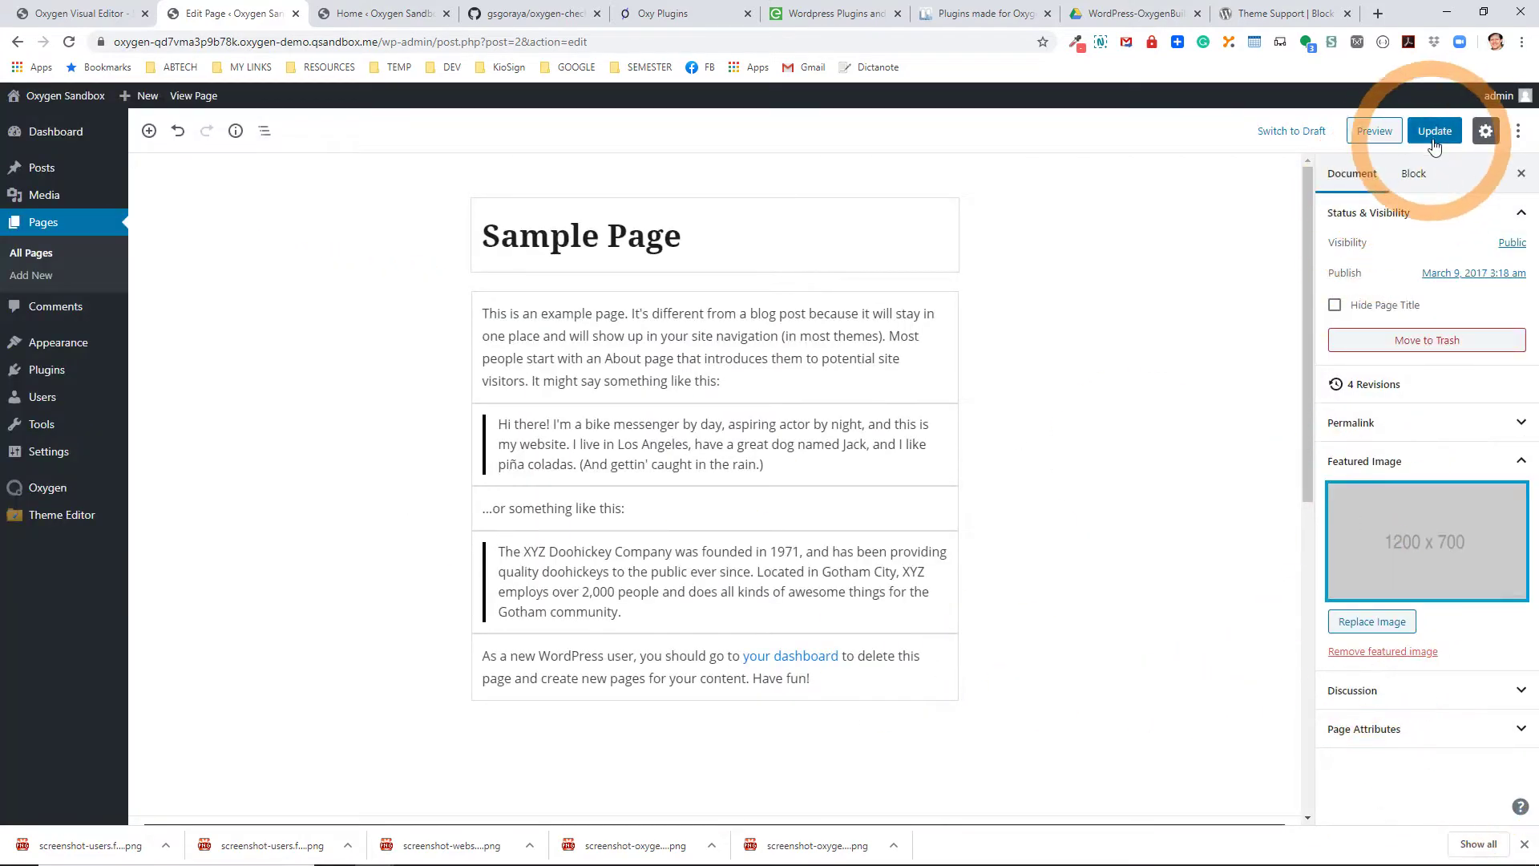
Update the page and leave the editor to view the live Sample Page.
click(1435, 131)
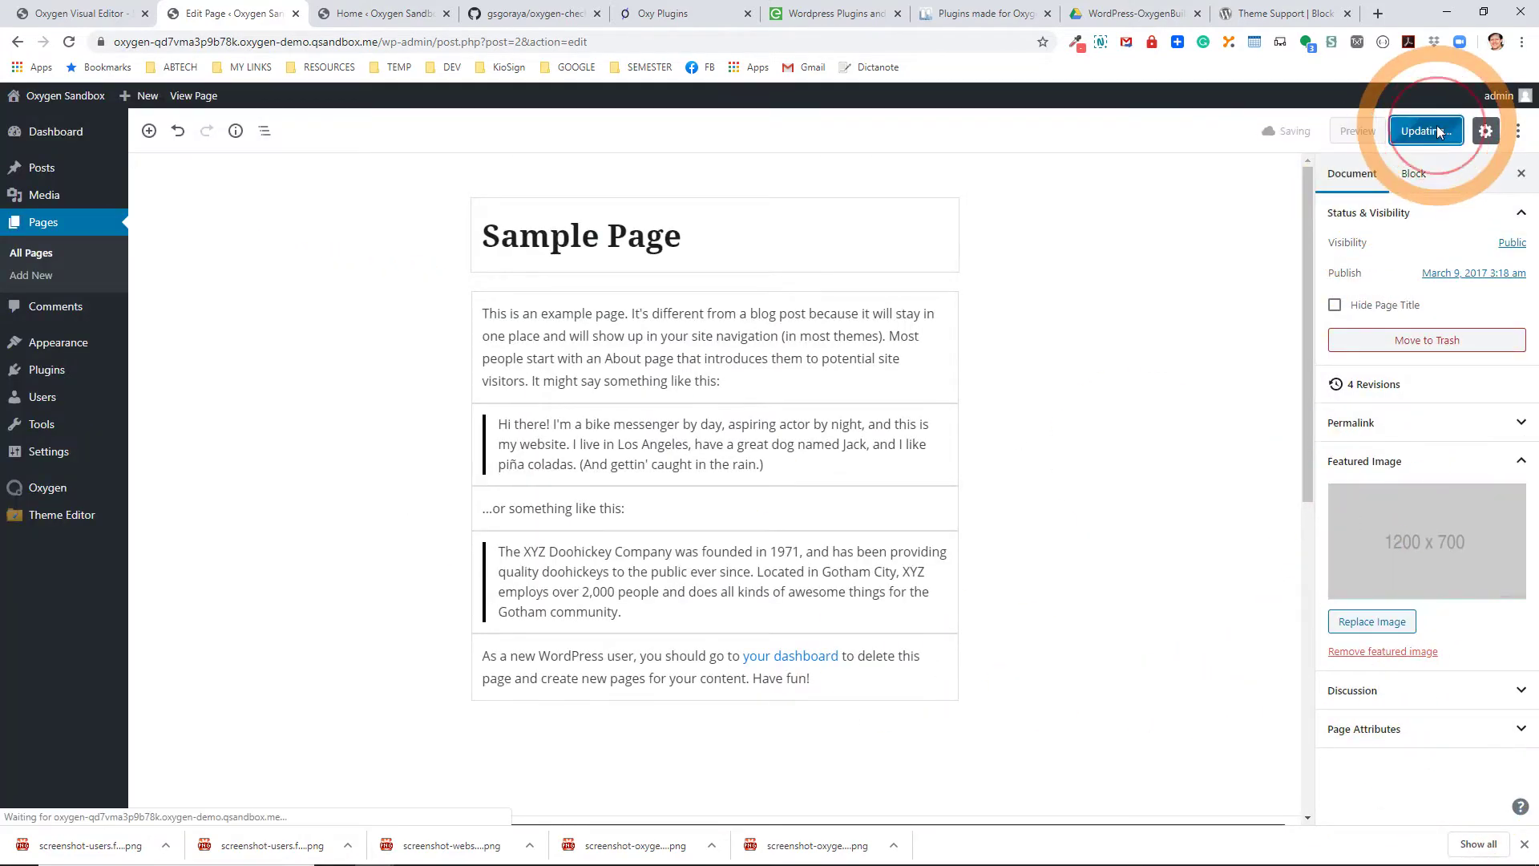
click(187, 107)
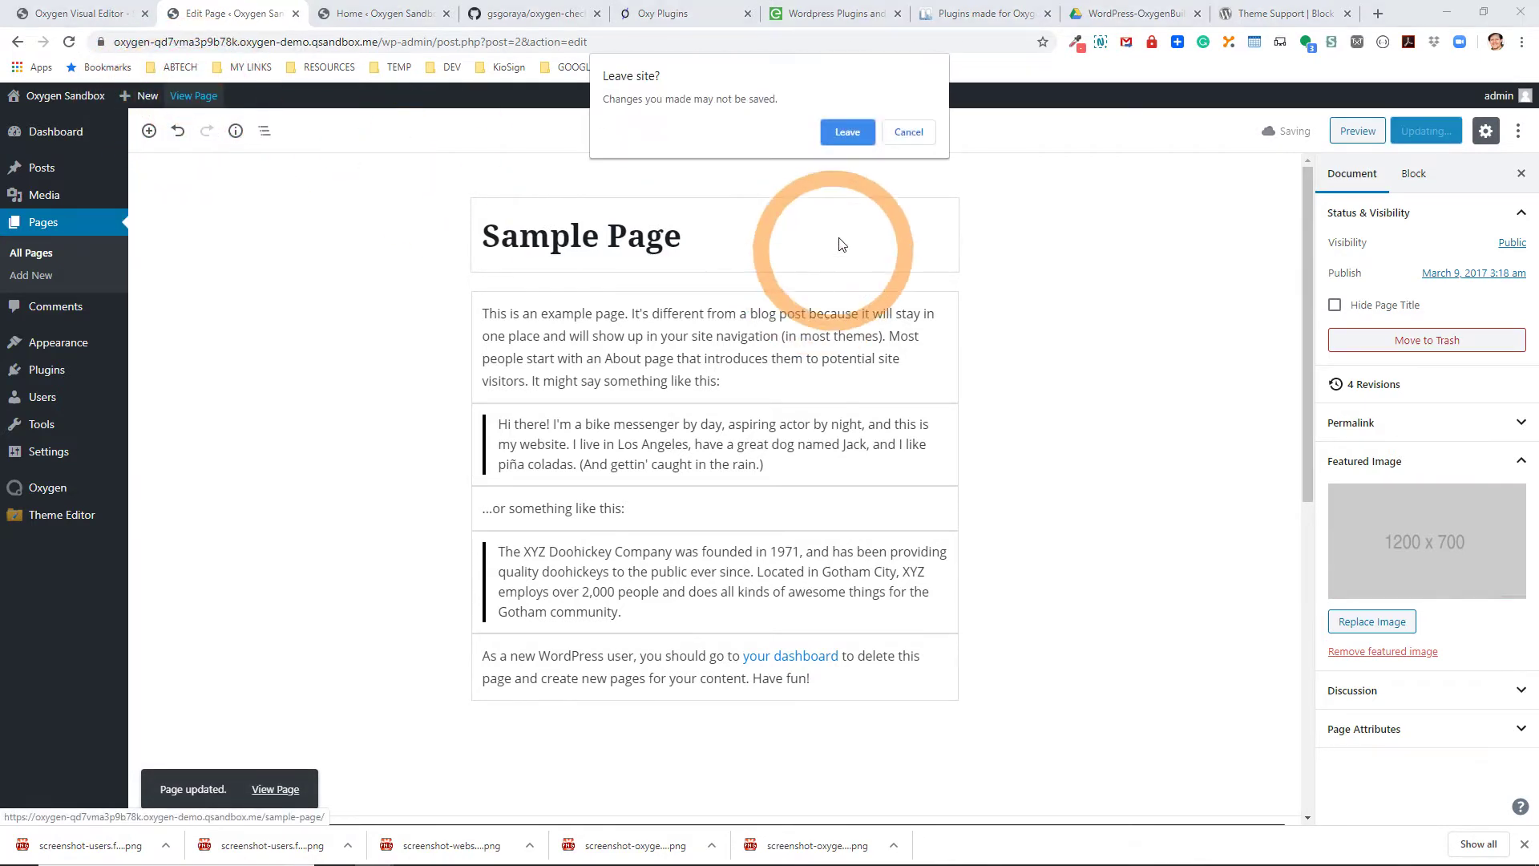
click(850, 133)
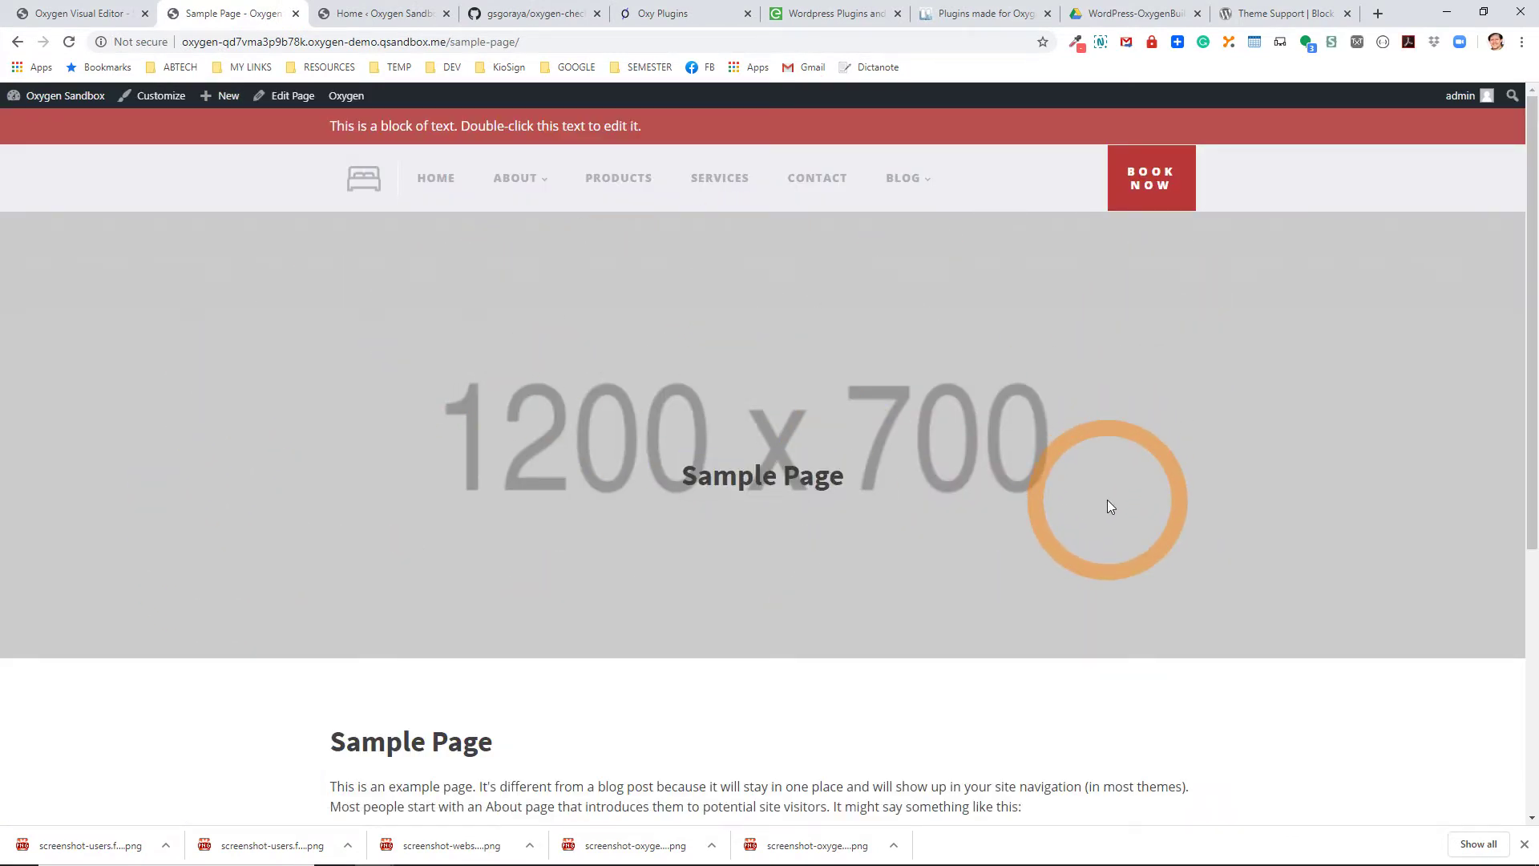
Compare the Sample Page heading with the hero image caption, then return to the page editor.
scroll(1108, 498, down, 5)
double_click(355, 332)
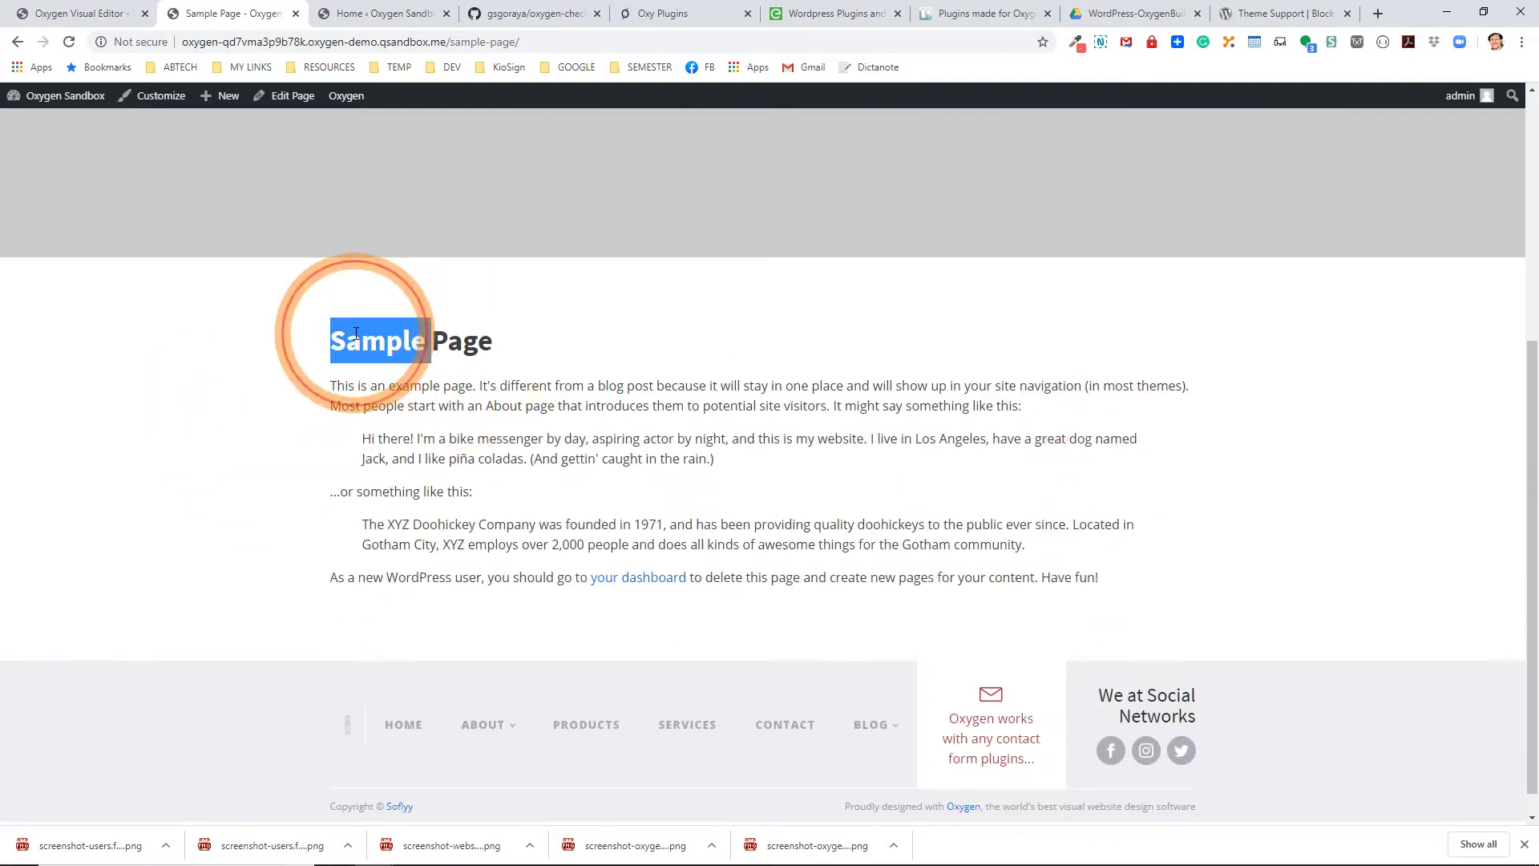
triple_click(355, 333)
scroll(556, 392, up, 3)
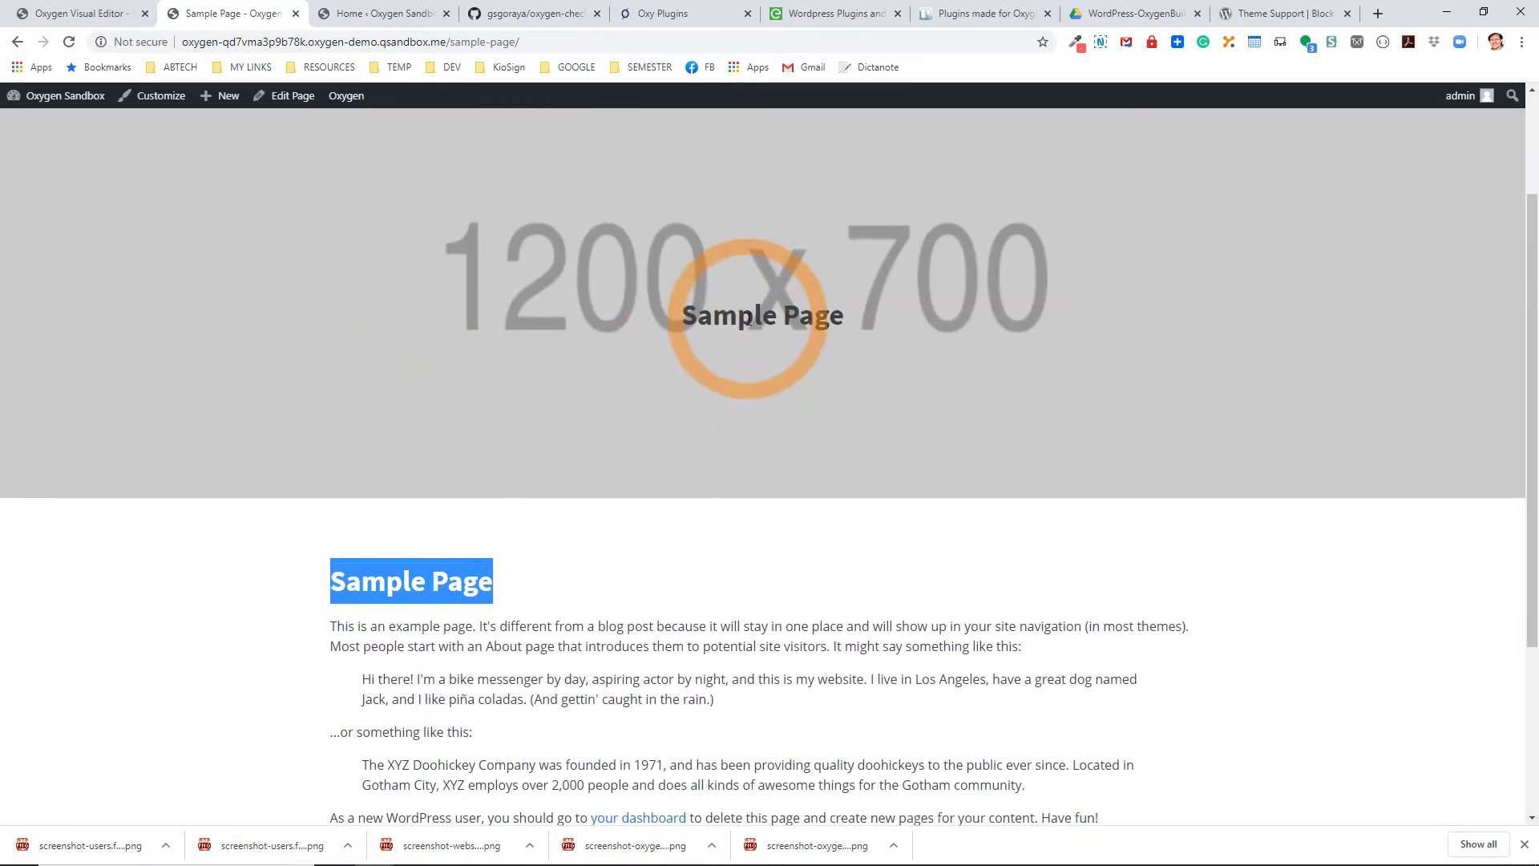
triple_click(753, 315)
scroll(774, 562, down, 3)
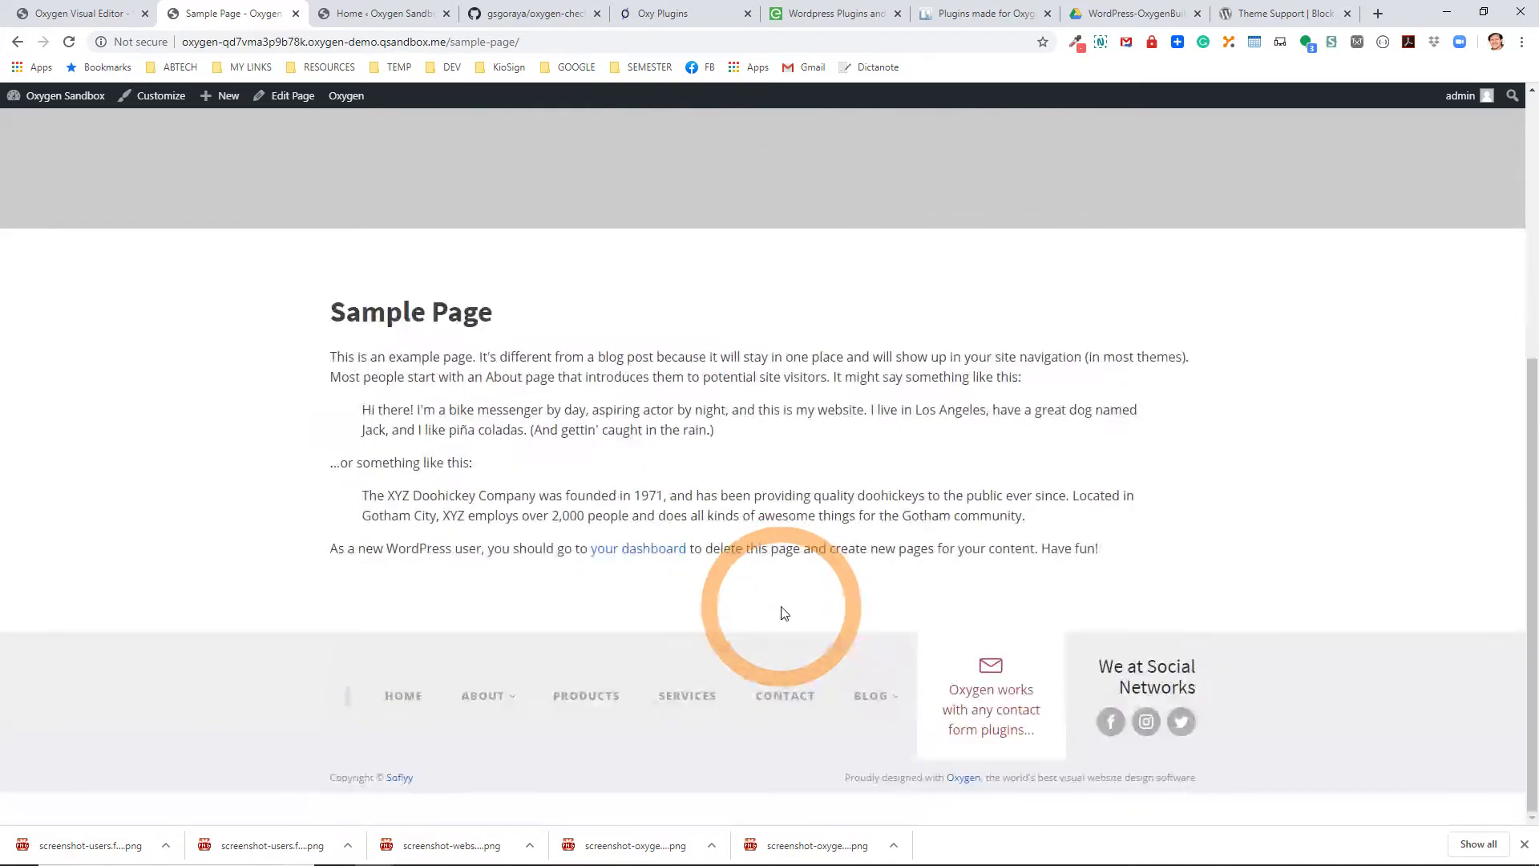
click(719, 707)
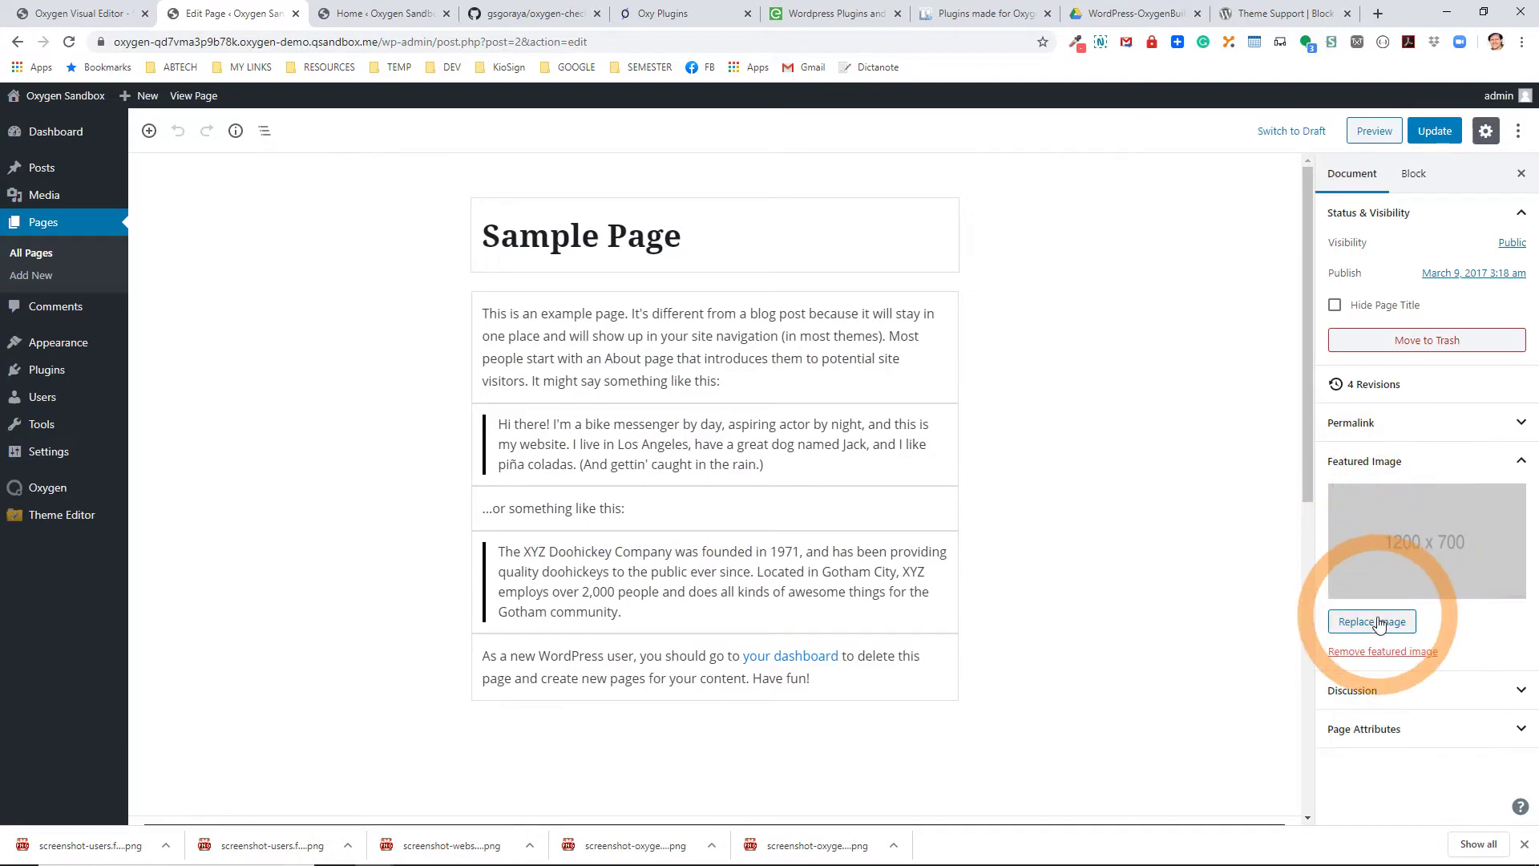
Remove the 1200 x 700 featured image and switch back to the Oxygen Visual Editor tab.
click(1375, 651)
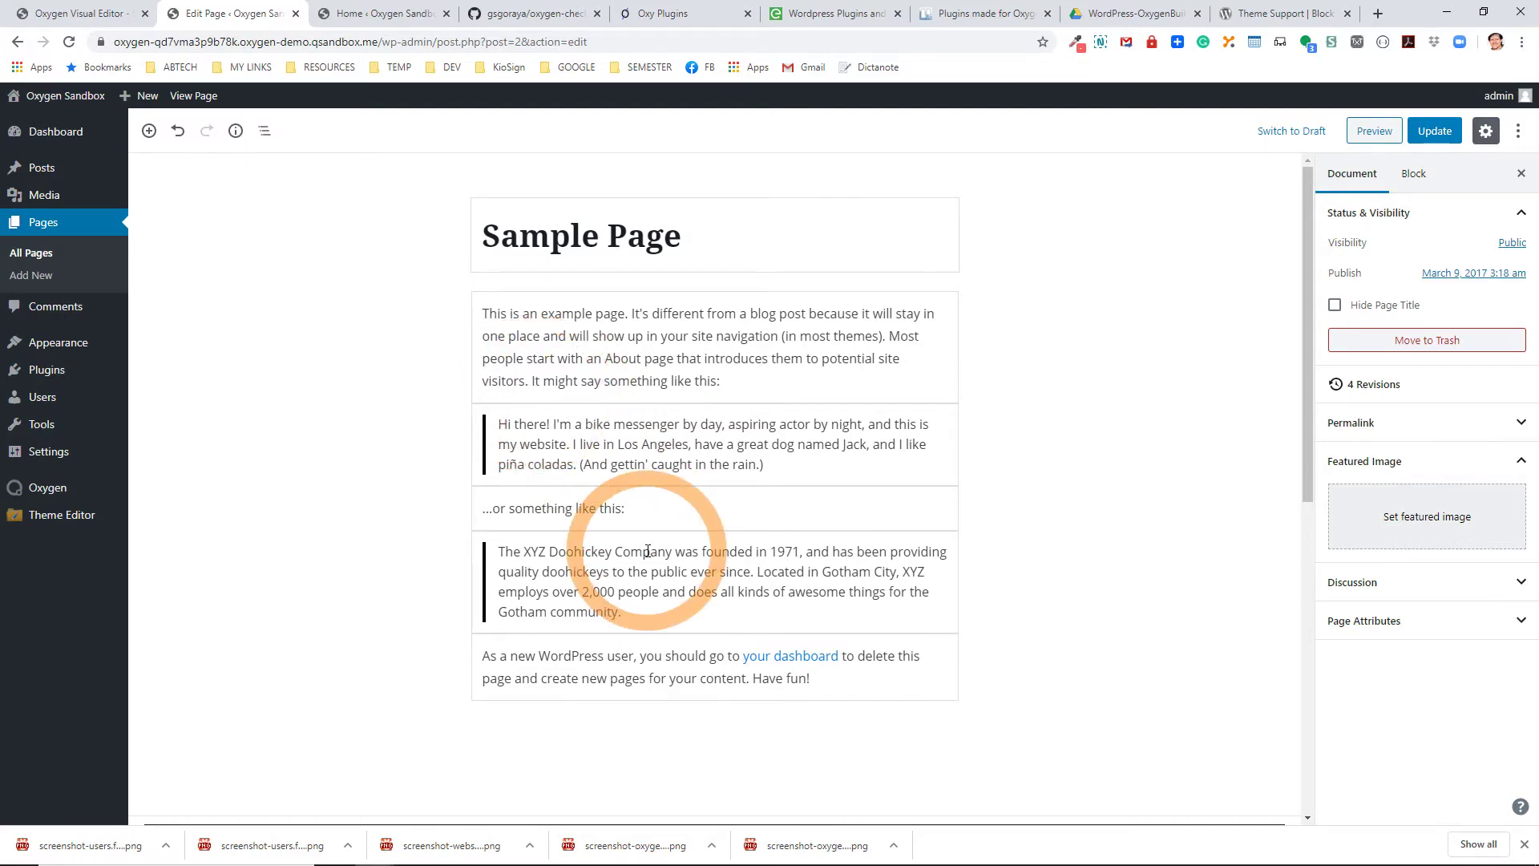
scroll(646, 550, down, 4)
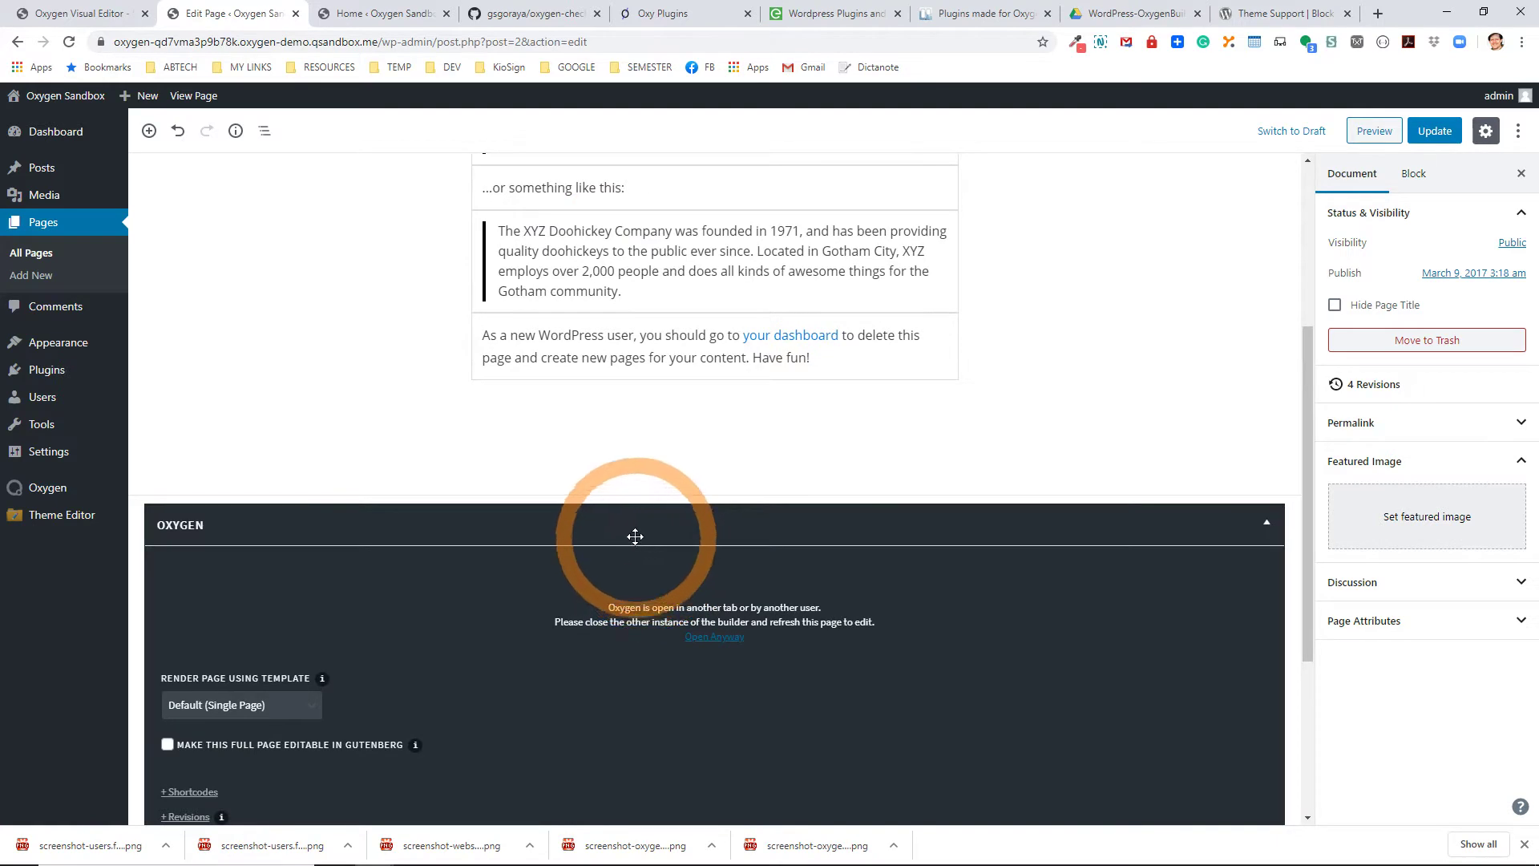
click(66, 11)
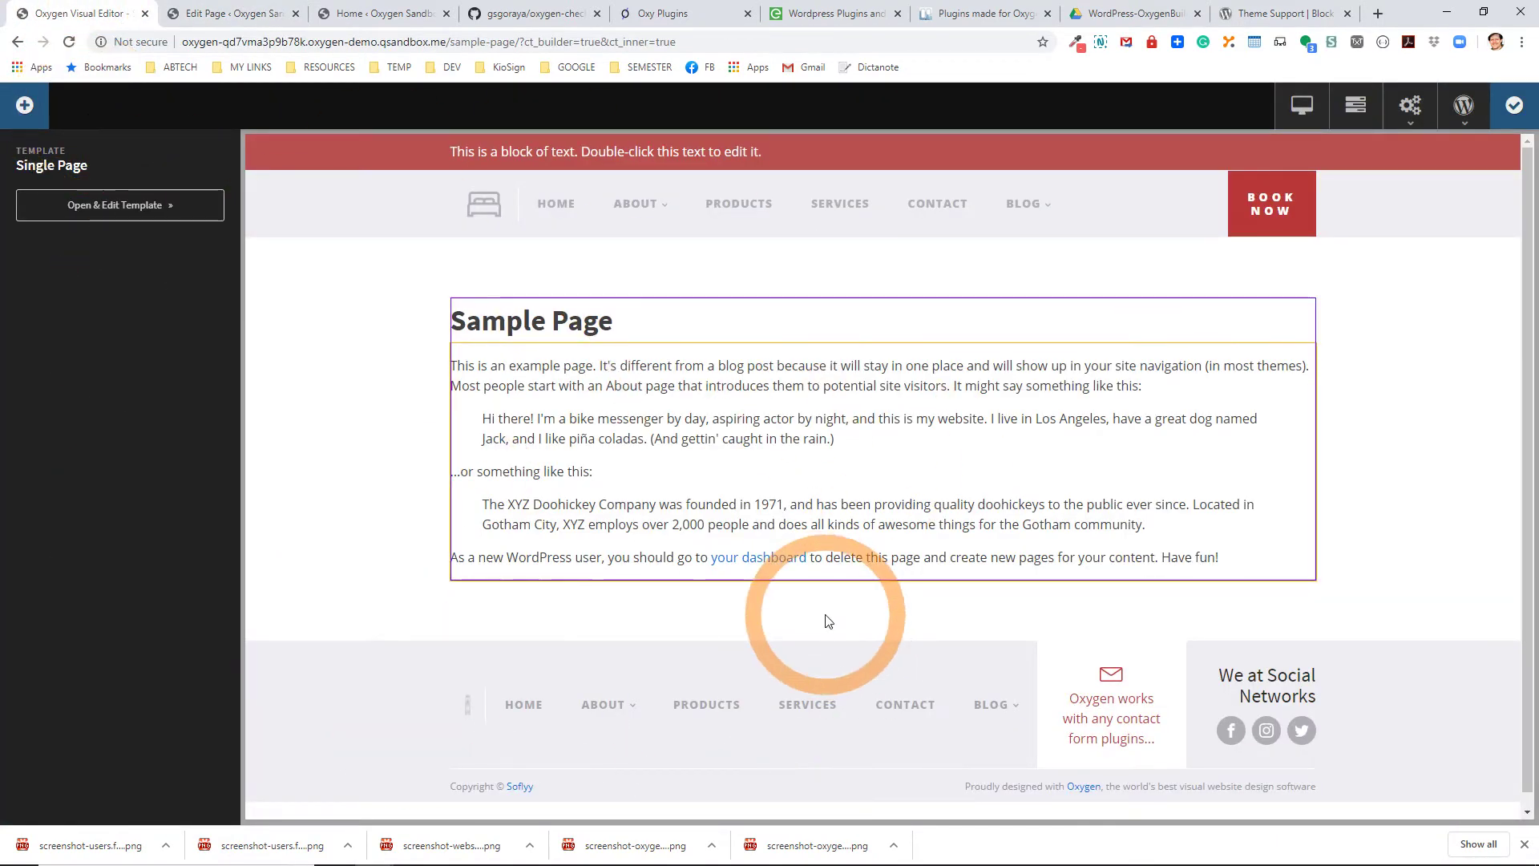
Add a Div below the page text with a Global dark grey background.
click(24, 107)
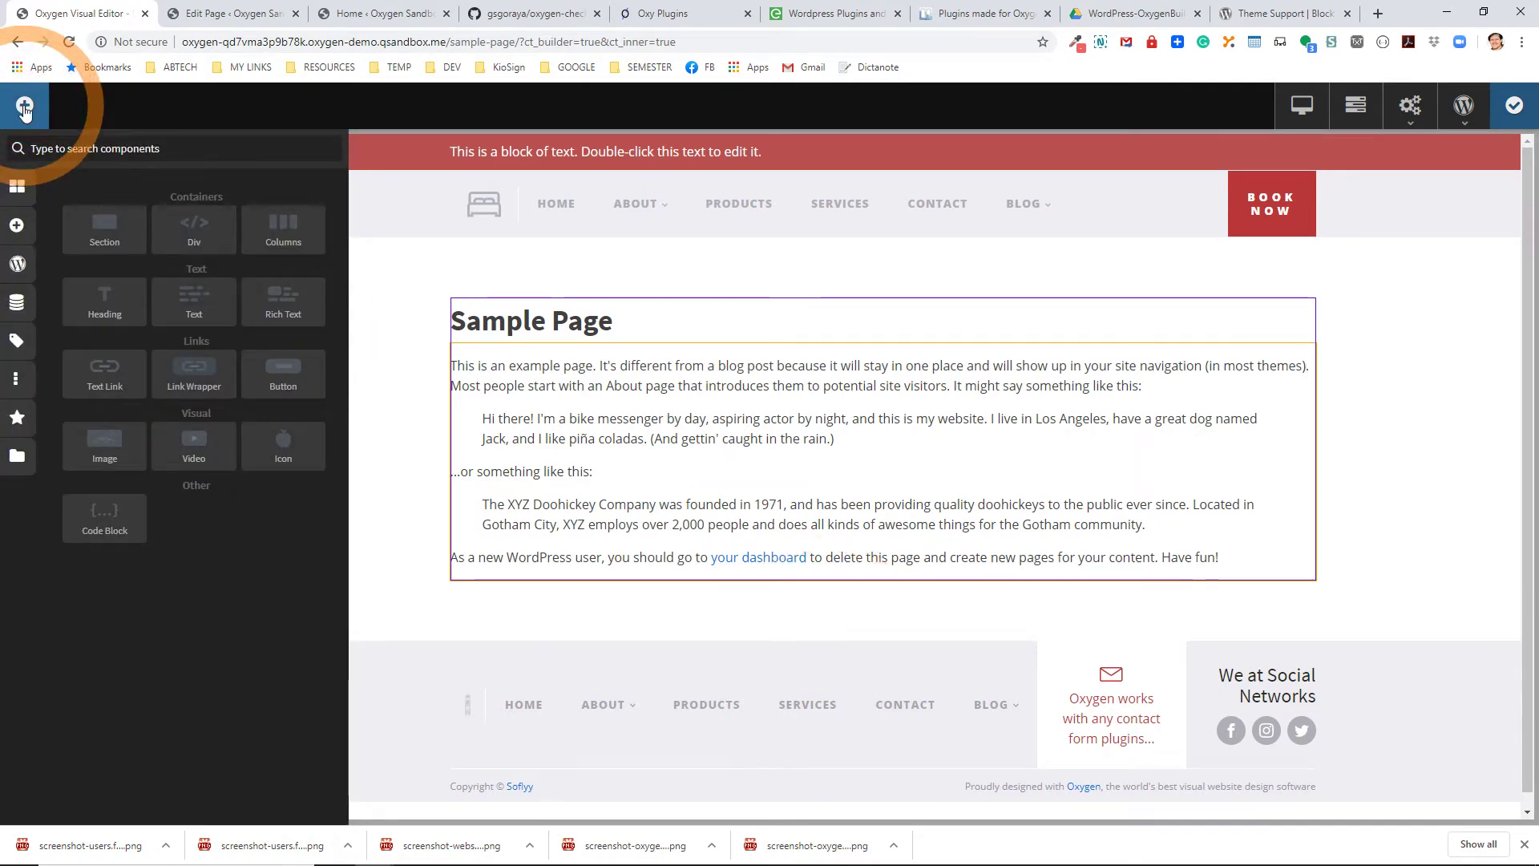
click(173, 224)
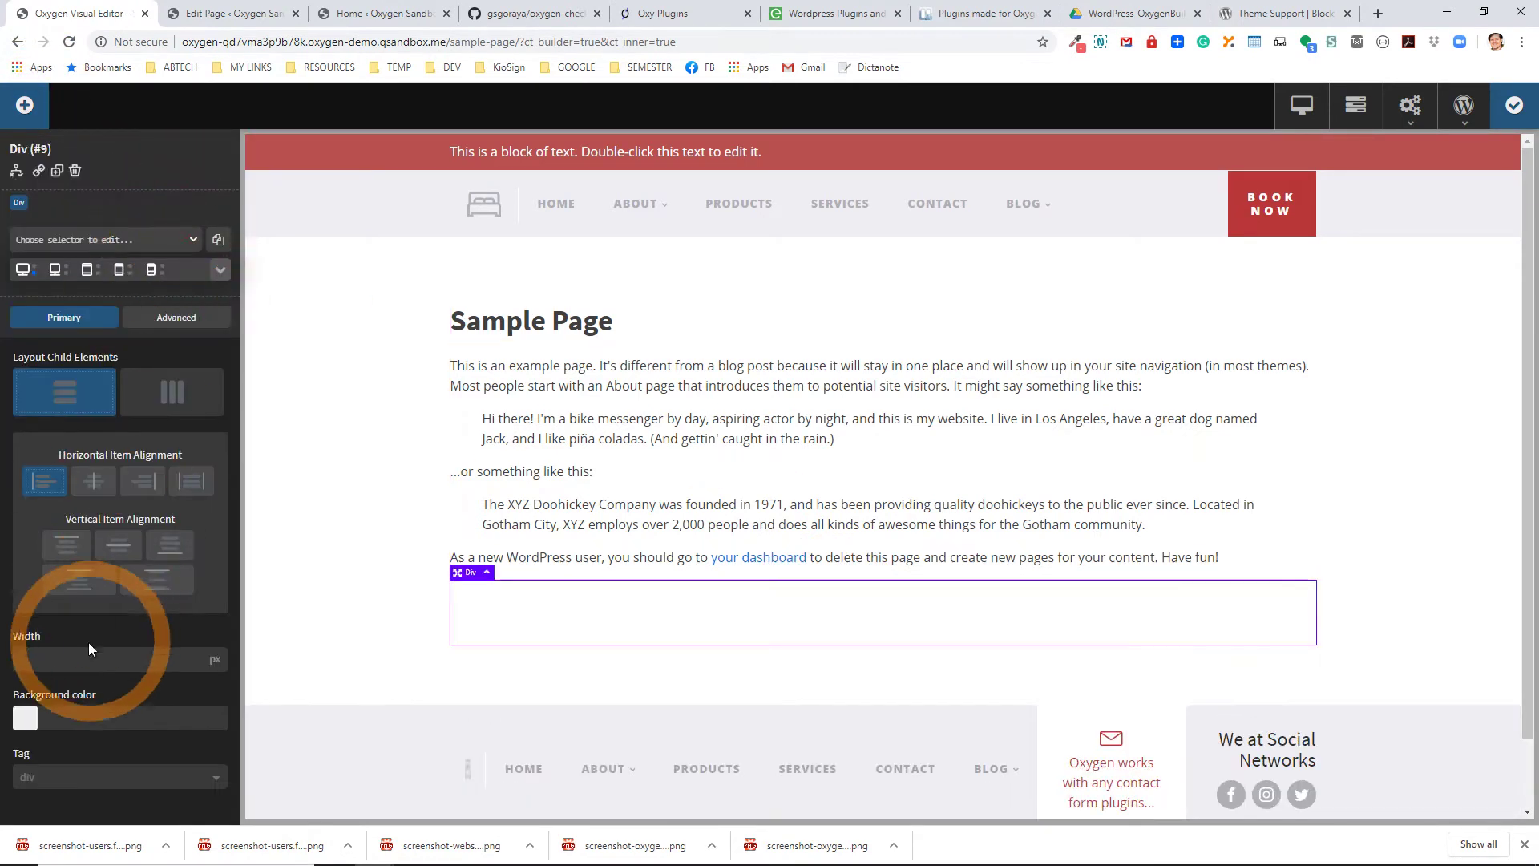
click(25, 719)
scroll(75, 776, down, 3)
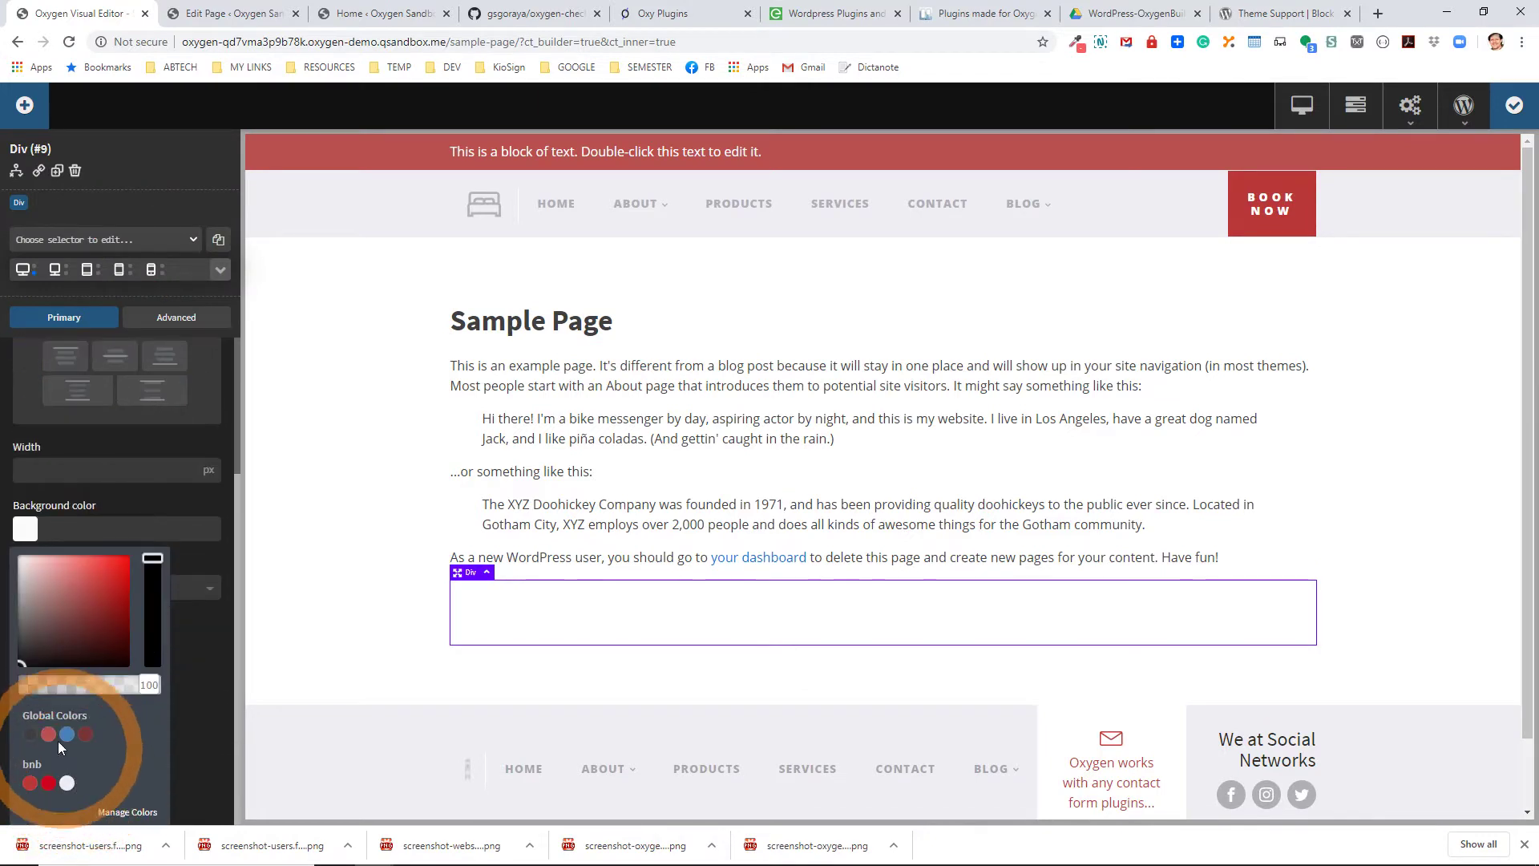
click(29, 734)
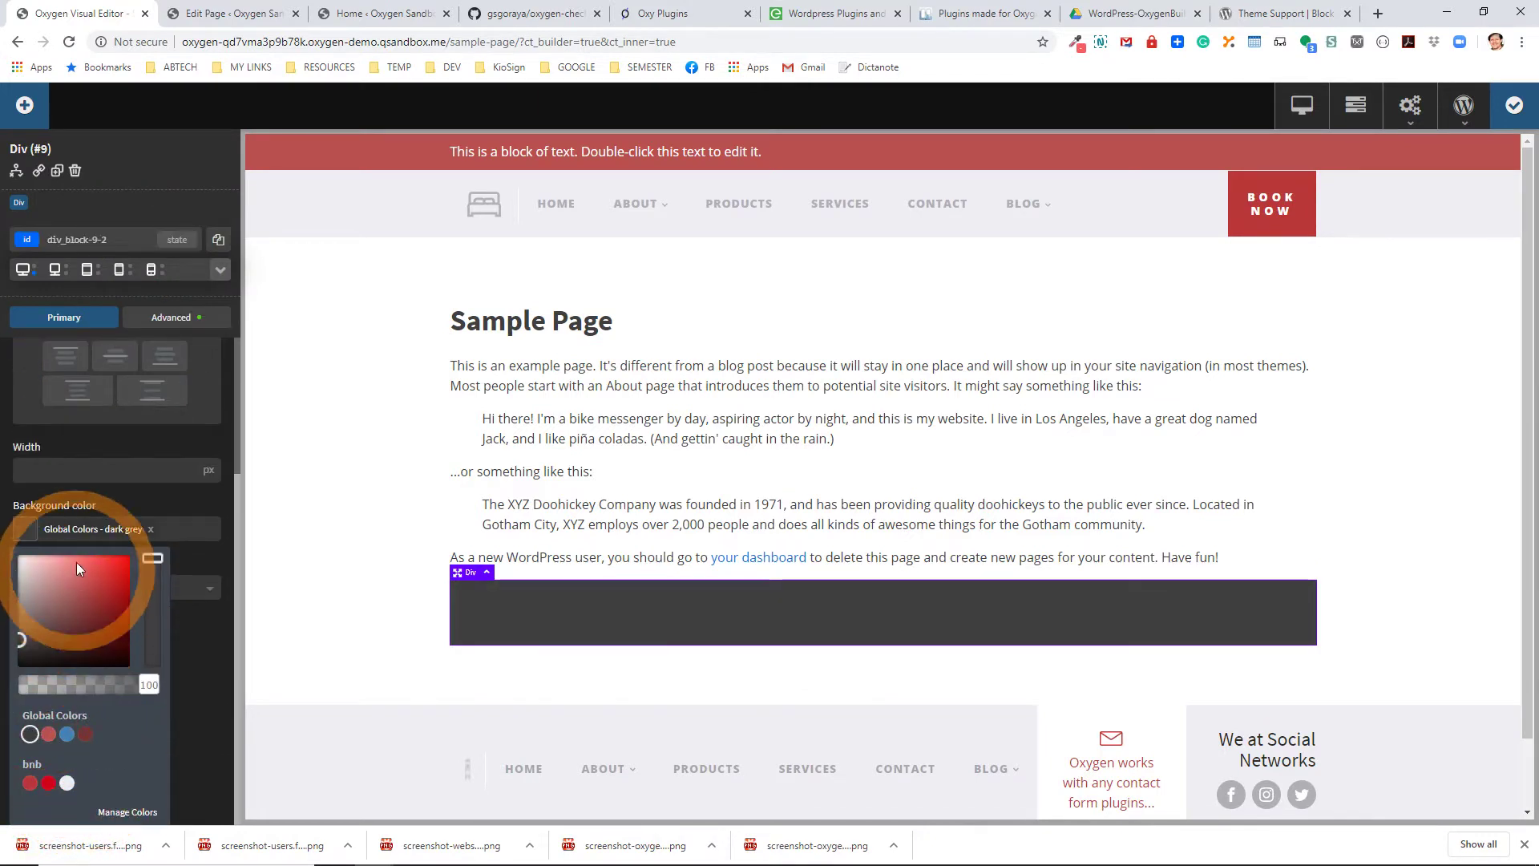
scroll(75, 481, up, 3)
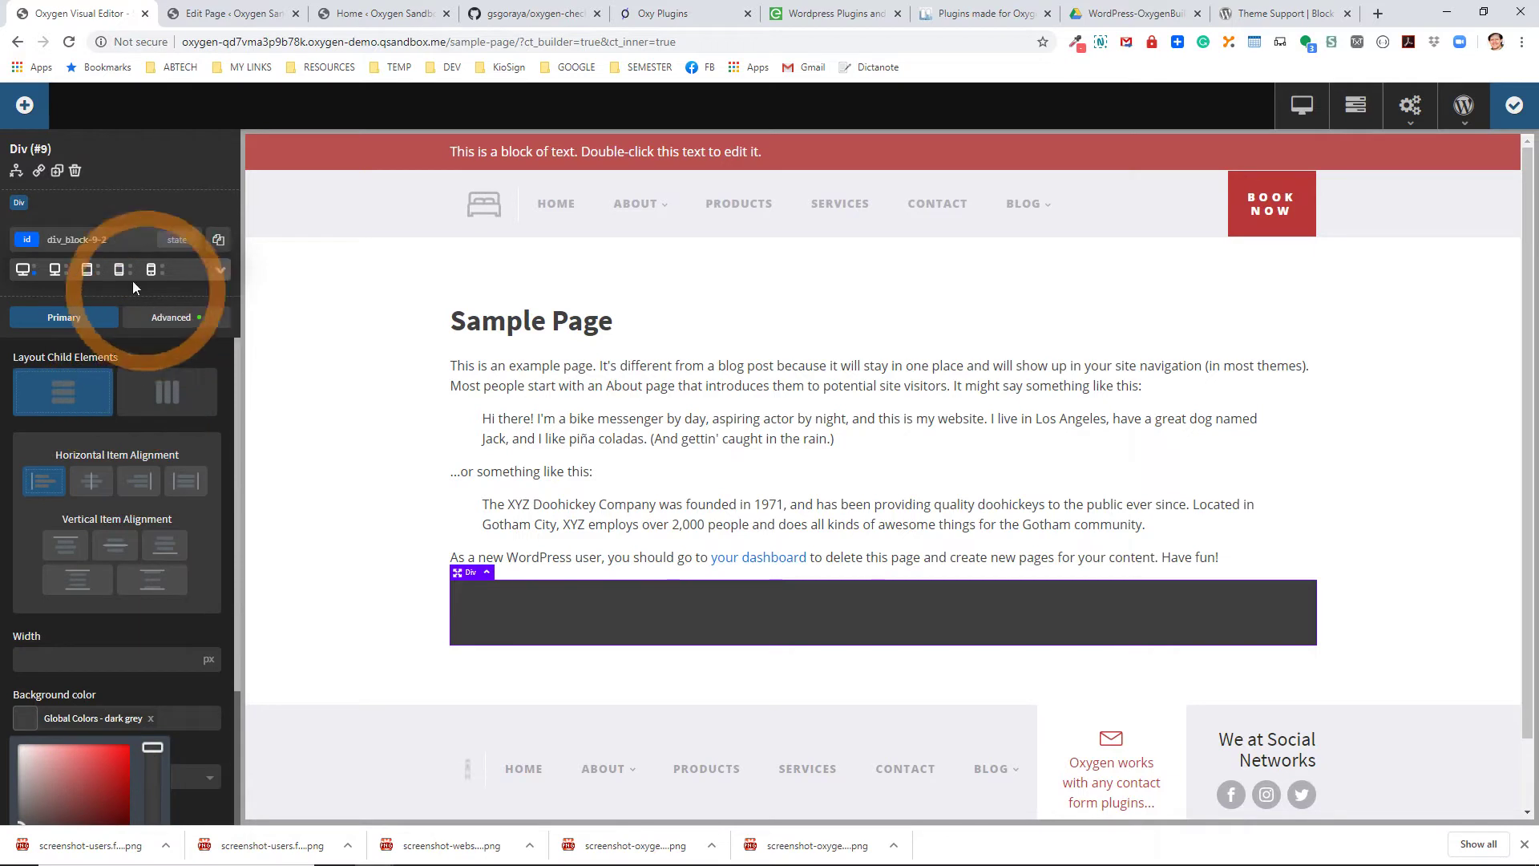
Add a Text element inside the box with colour #ffffff and font size 200%.
click(24, 105)
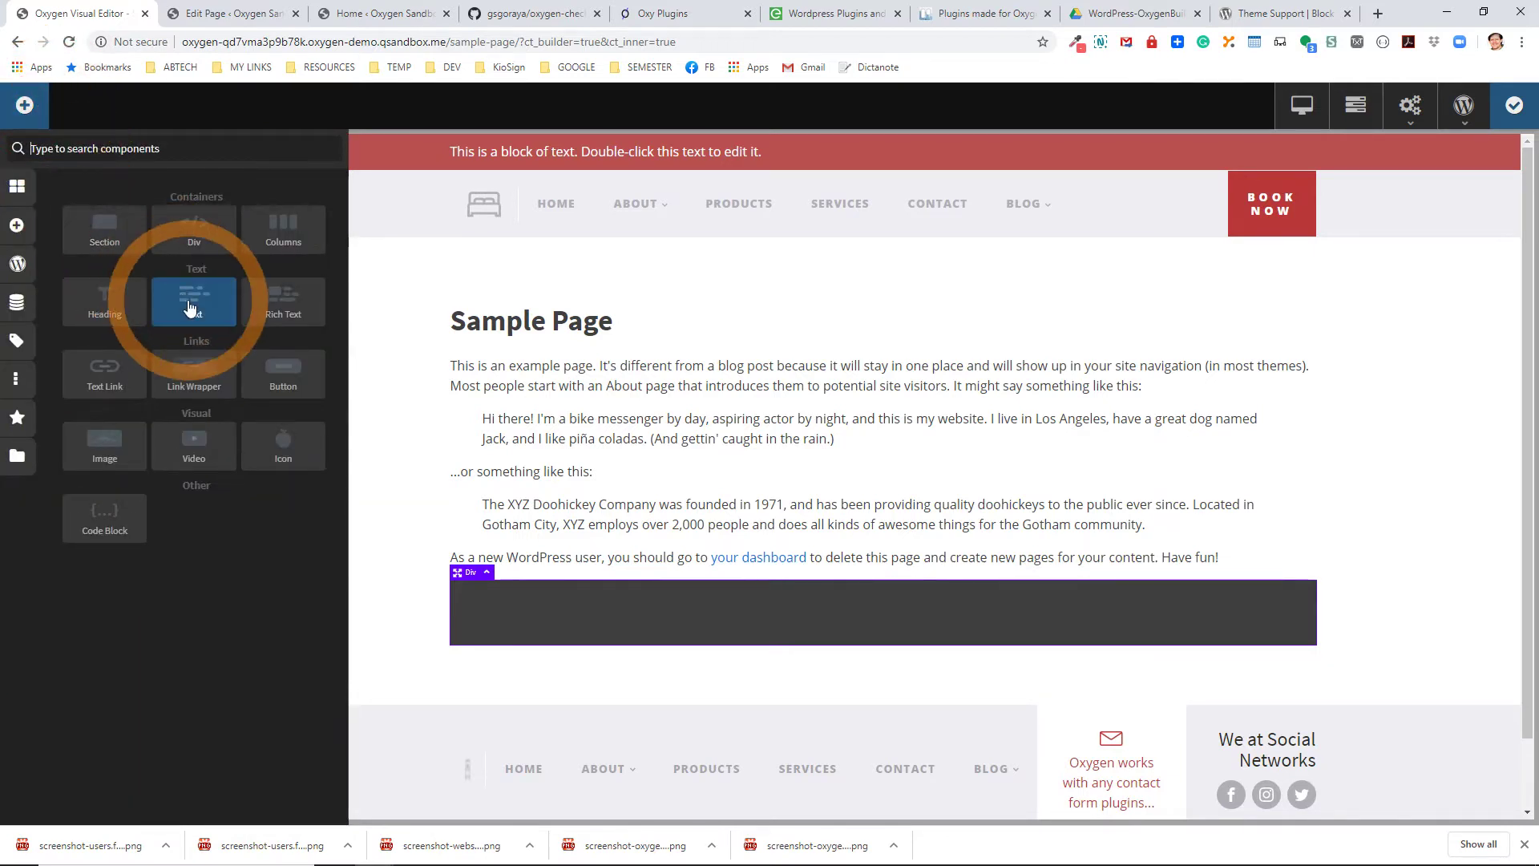
click(190, 307)
click(25, 438)
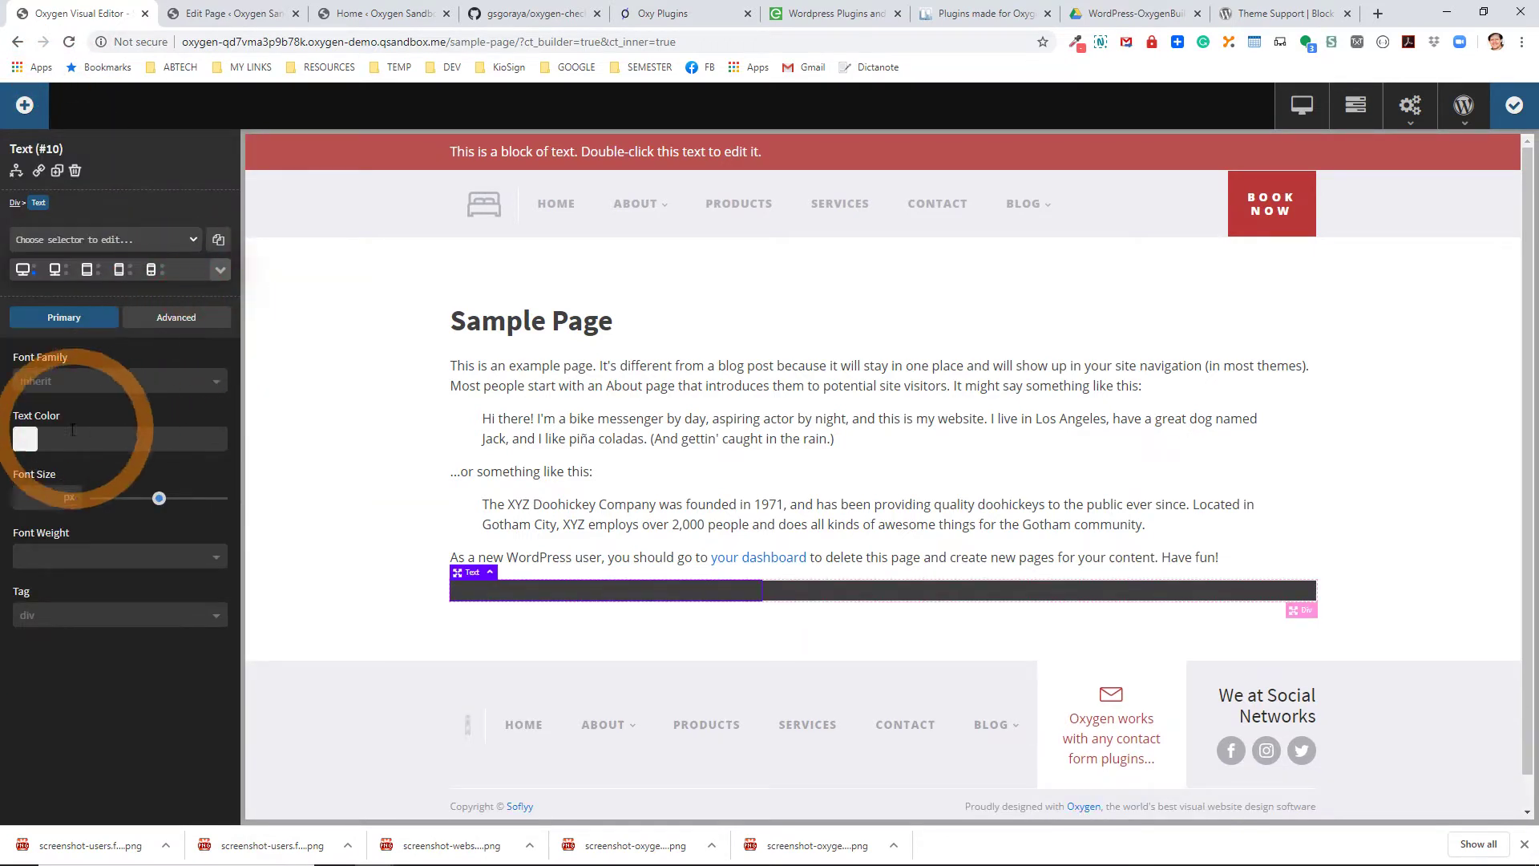
drag(7, 458, 3, 451)
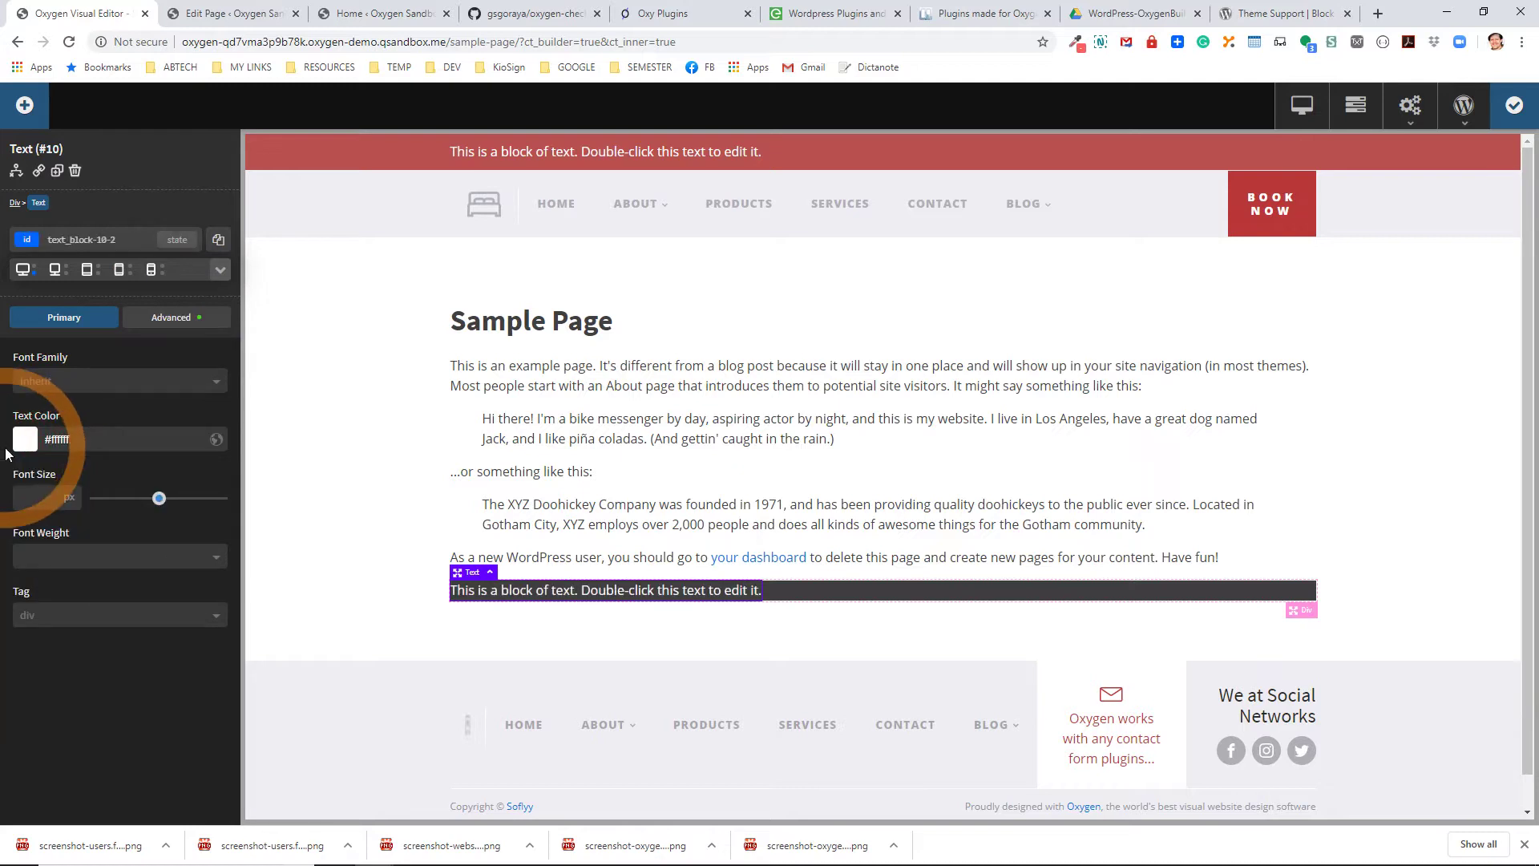
click(72, 504)
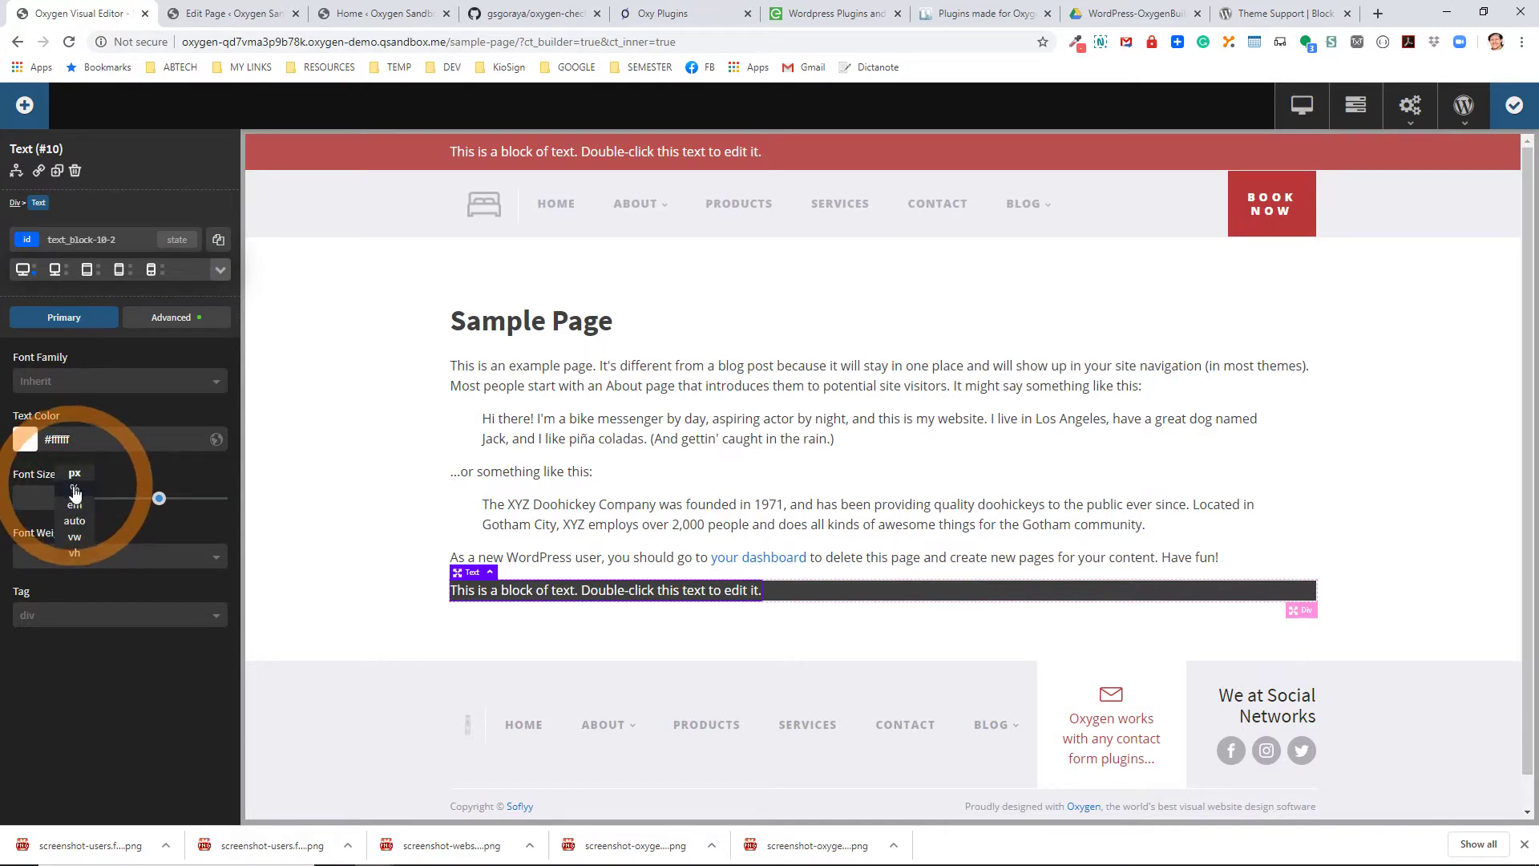
click(74, 492)
click(152, 431)
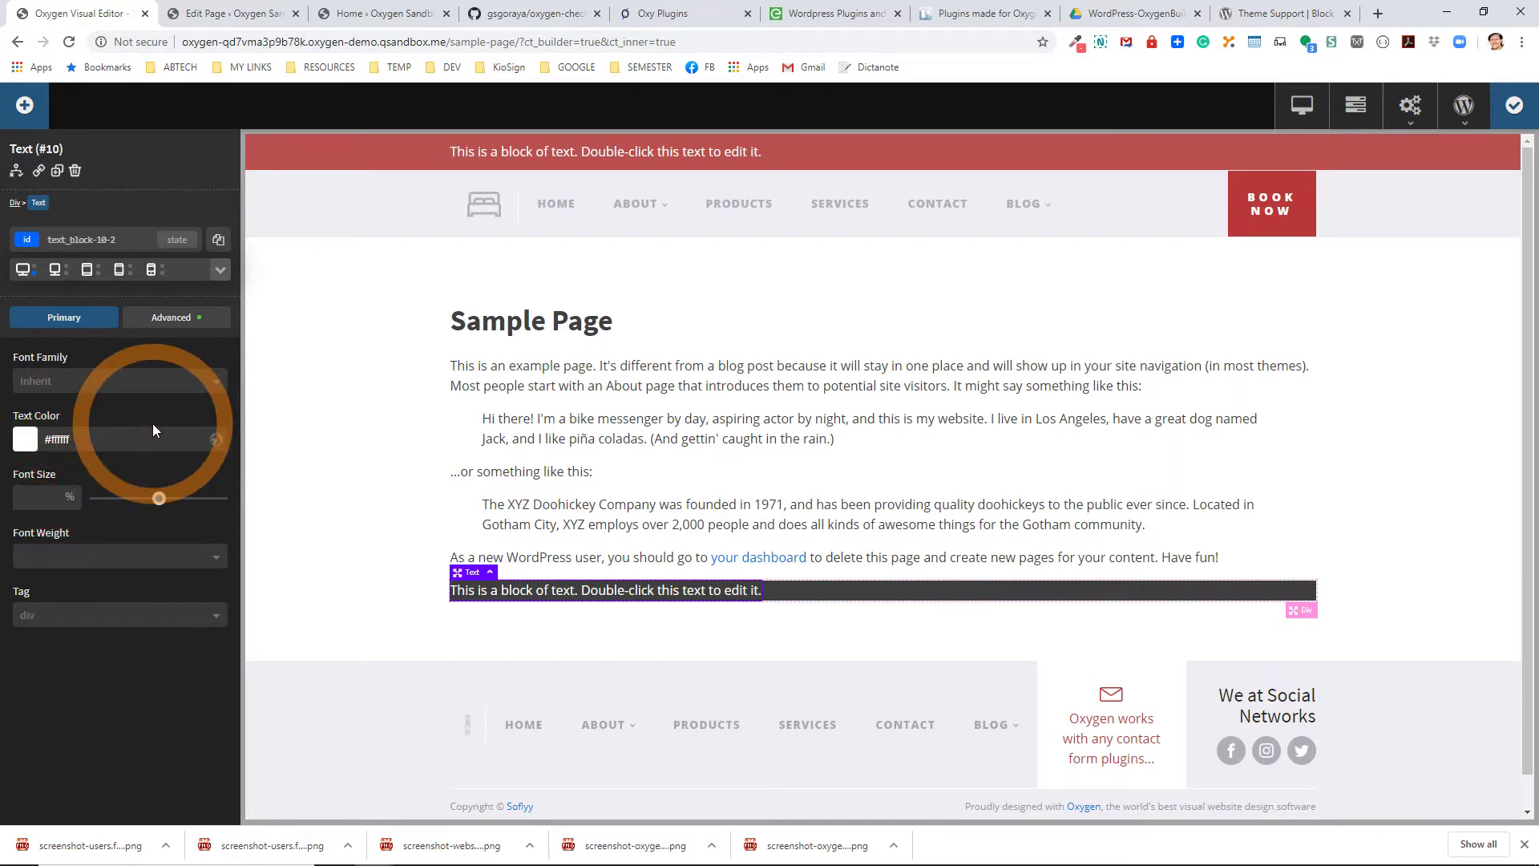
text(200)
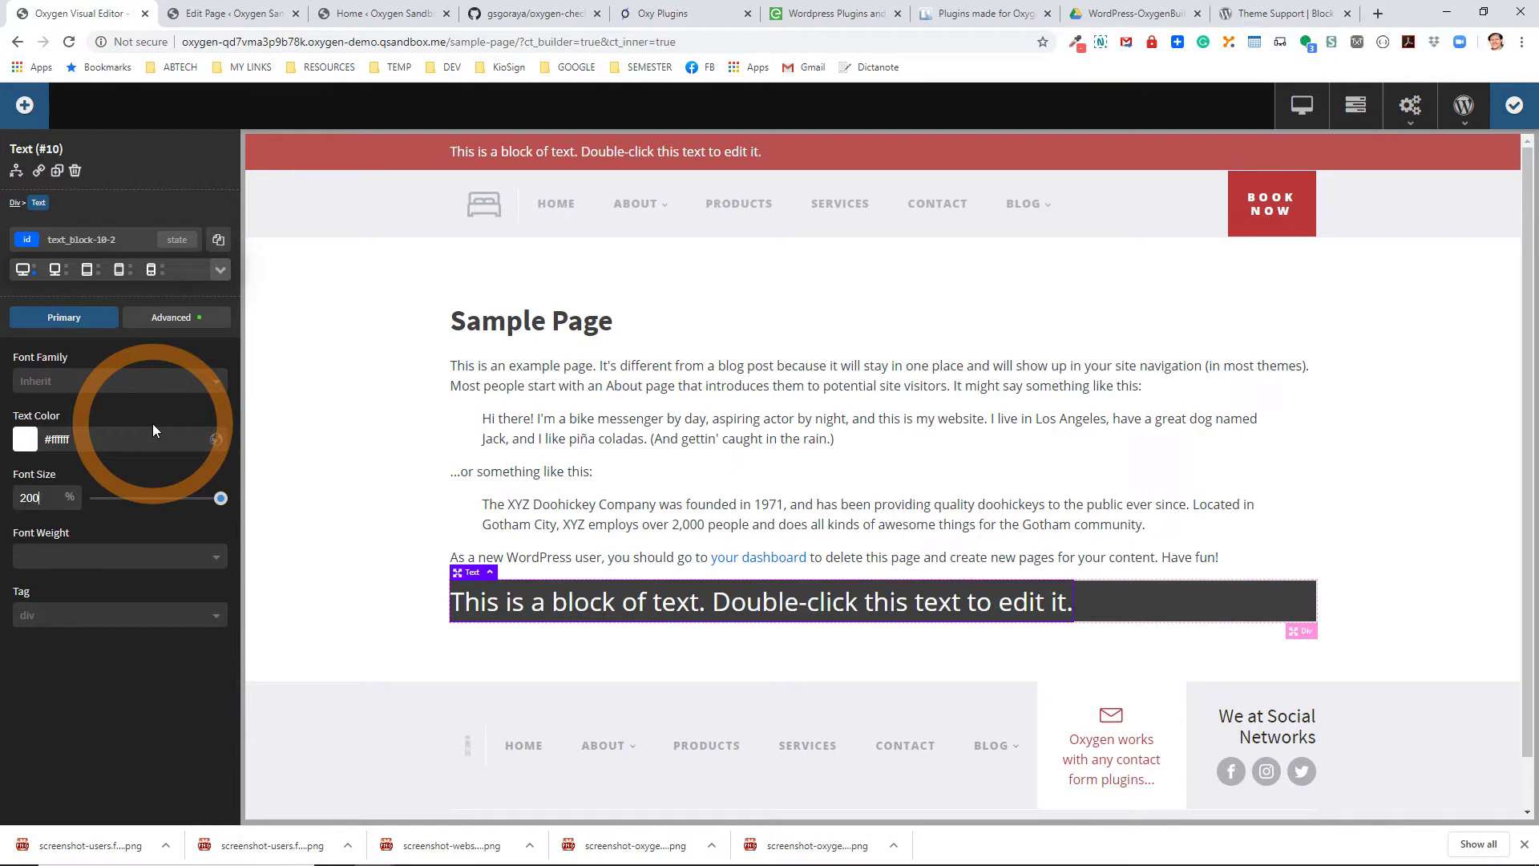
Edit the text to read 'This is a message.' and select the dark box.
click(559, 601)
click(558, 601)
click(559, 601)
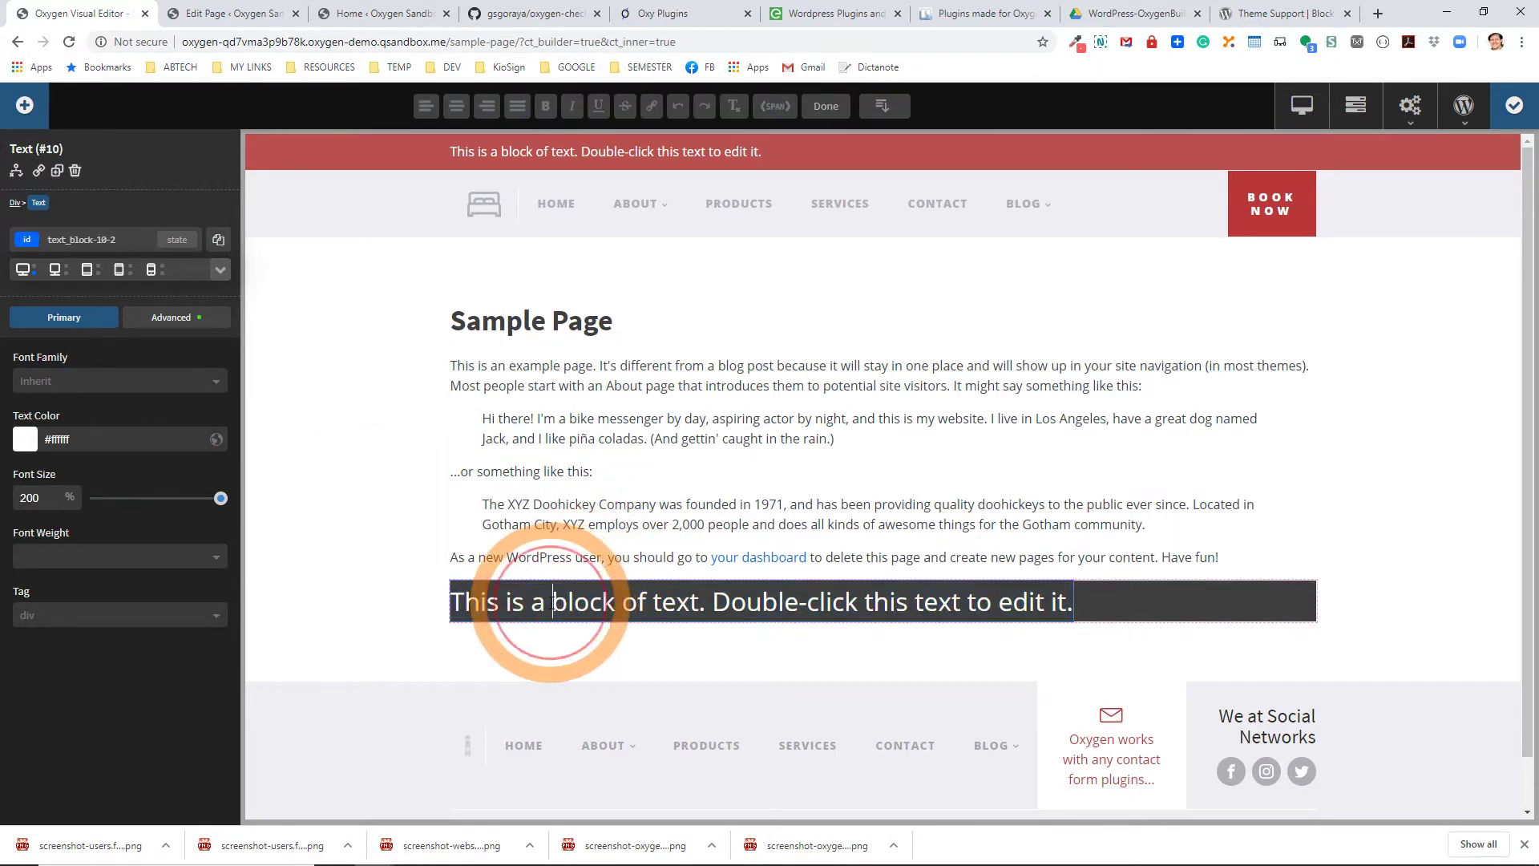
drag(552, 601, 1074, 602)
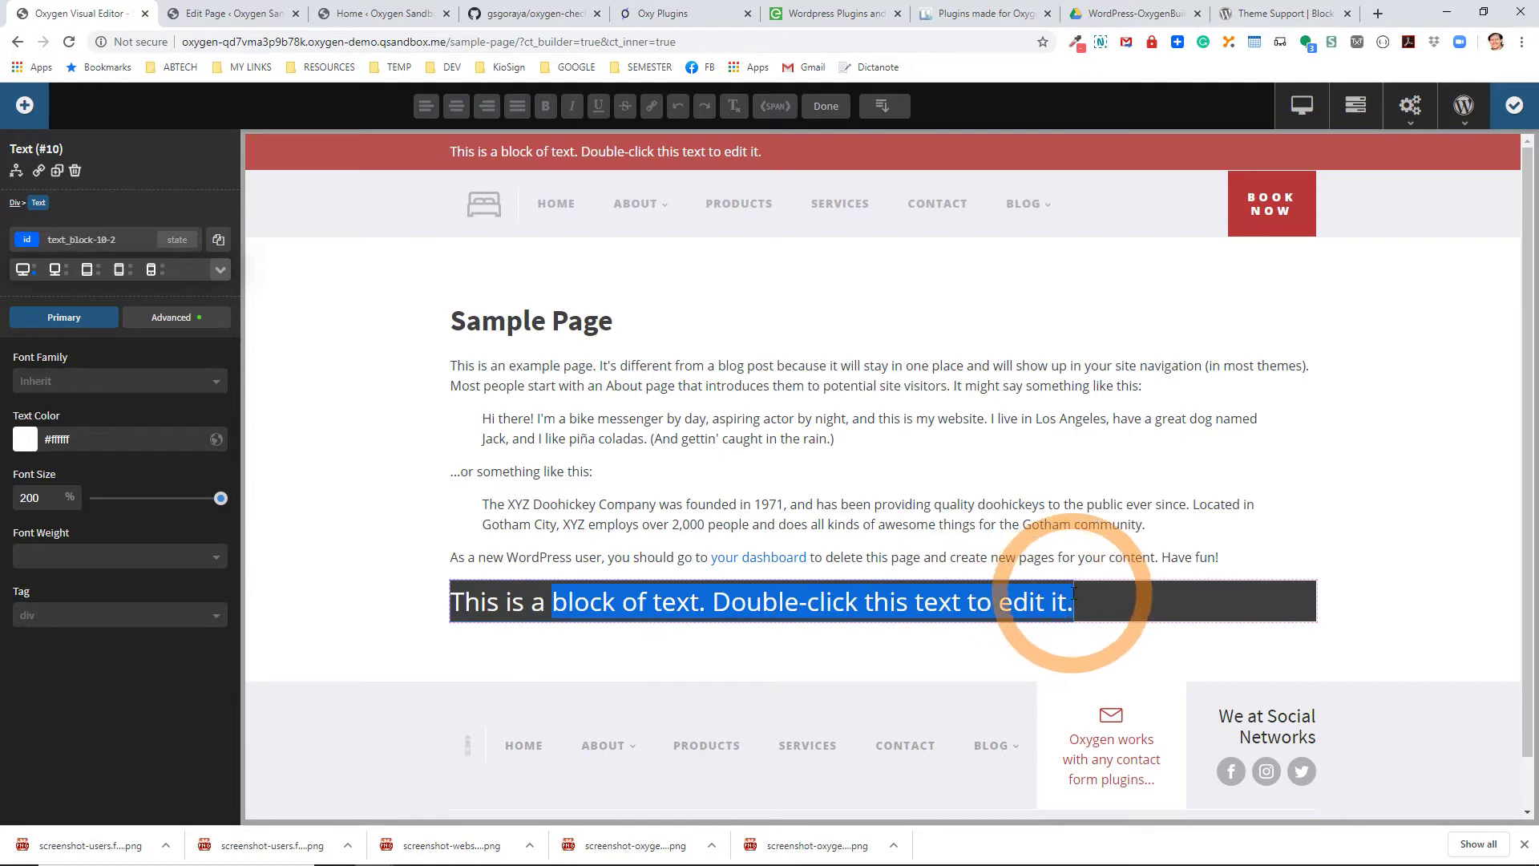
text(message.)
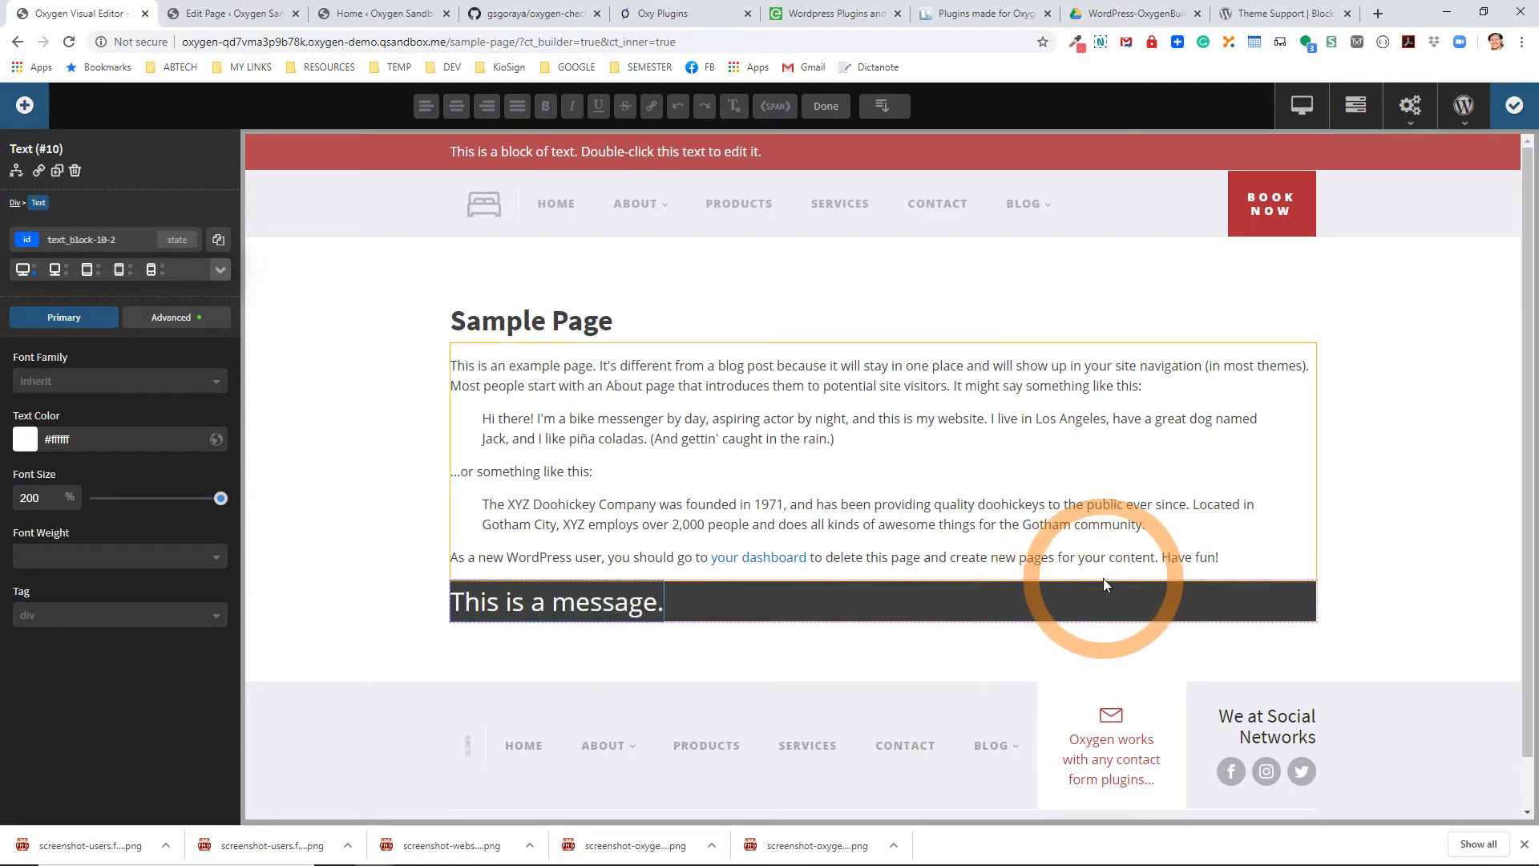
click(1103, 607)
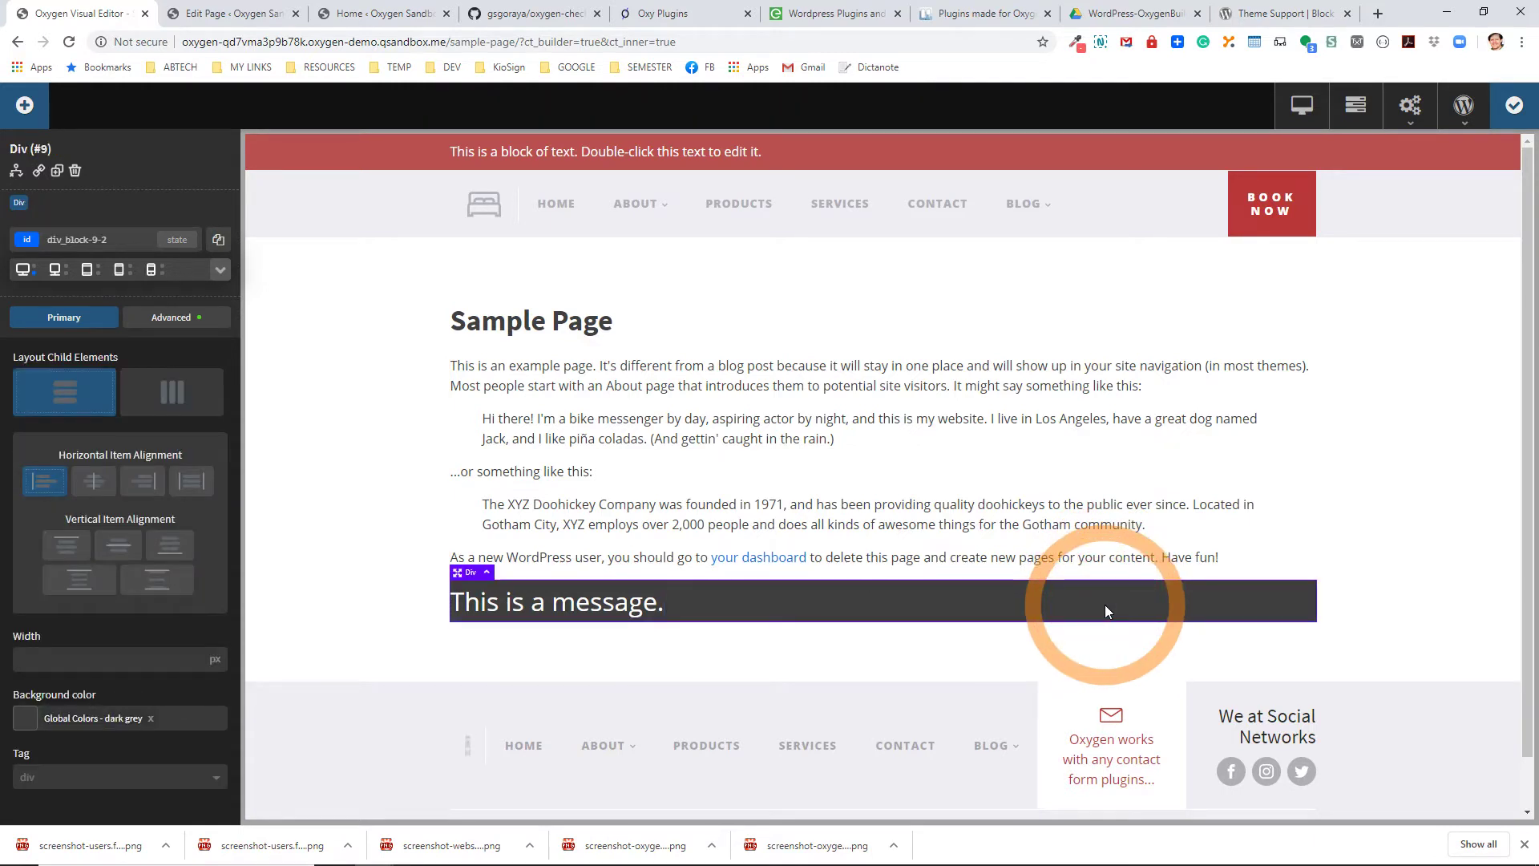
Centre the message horizontally, give the box 30px padding on all four sides, and save.
click(95, 481)
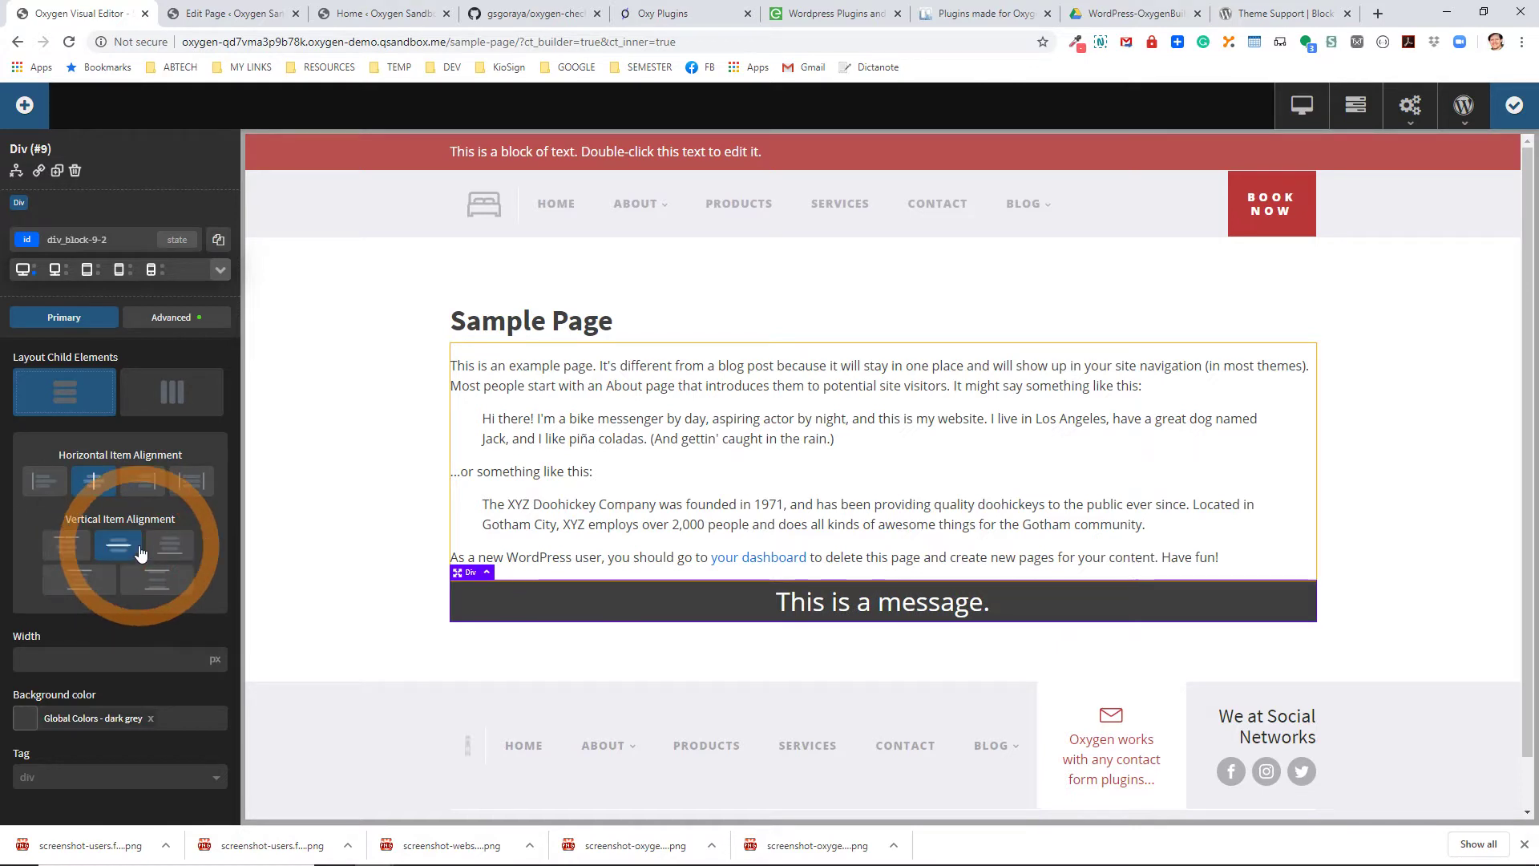
click(167, 318)
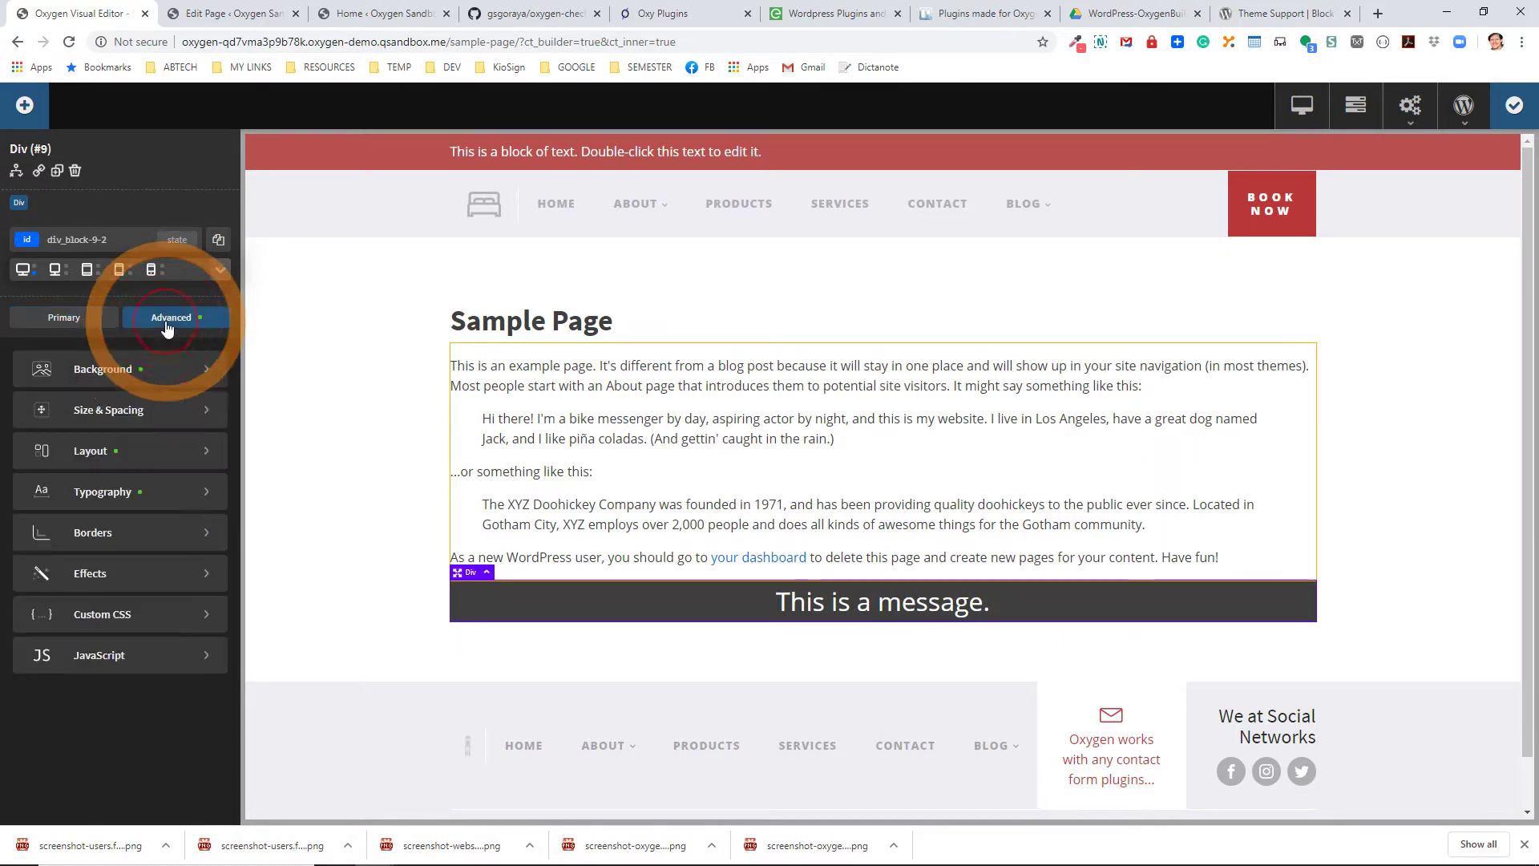
click(120, 413)
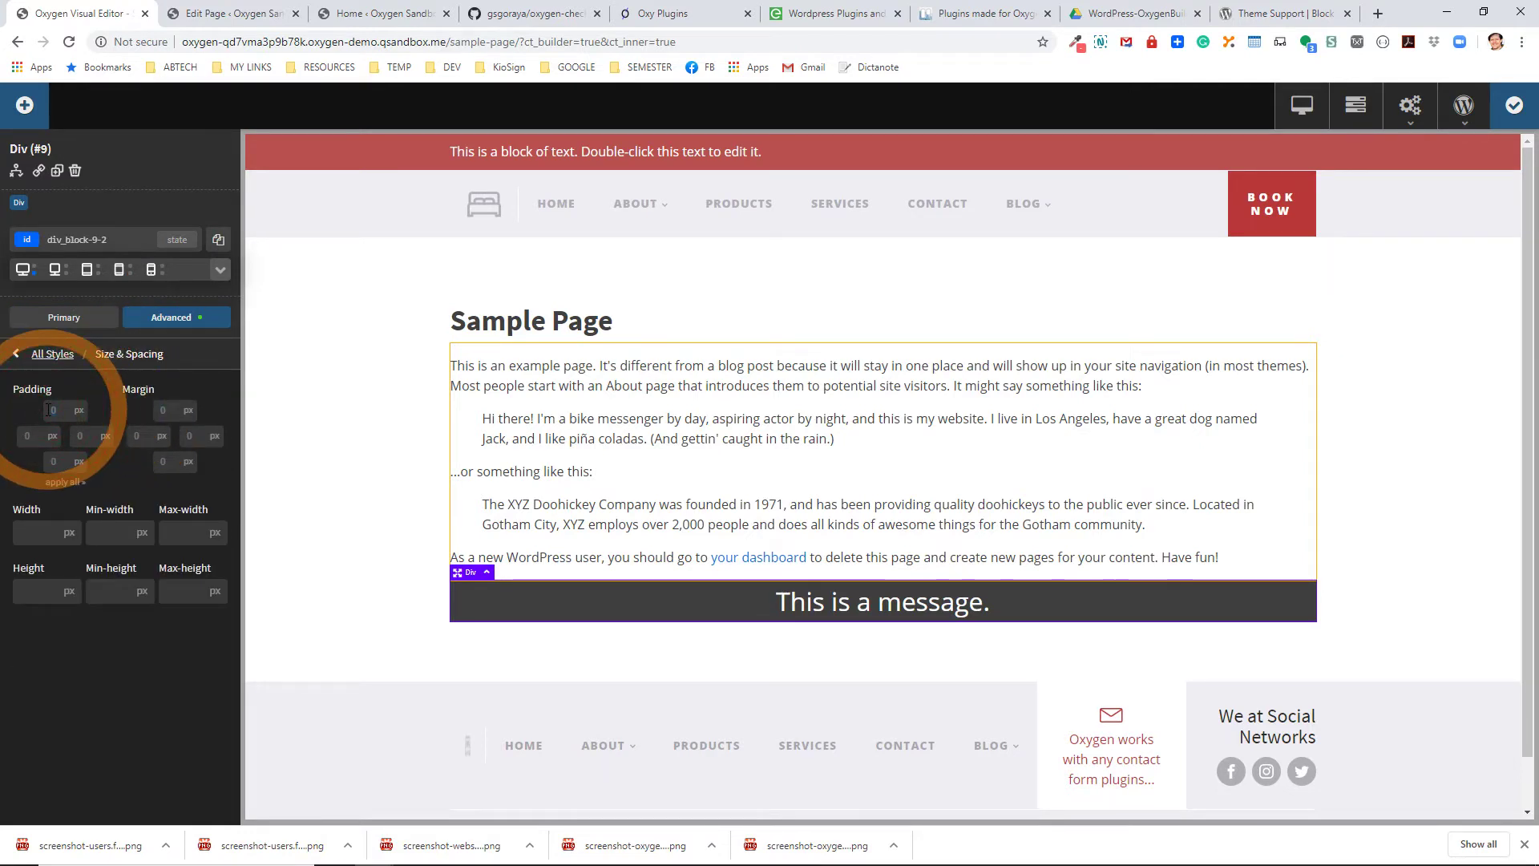
text(30)
click(67, 484)
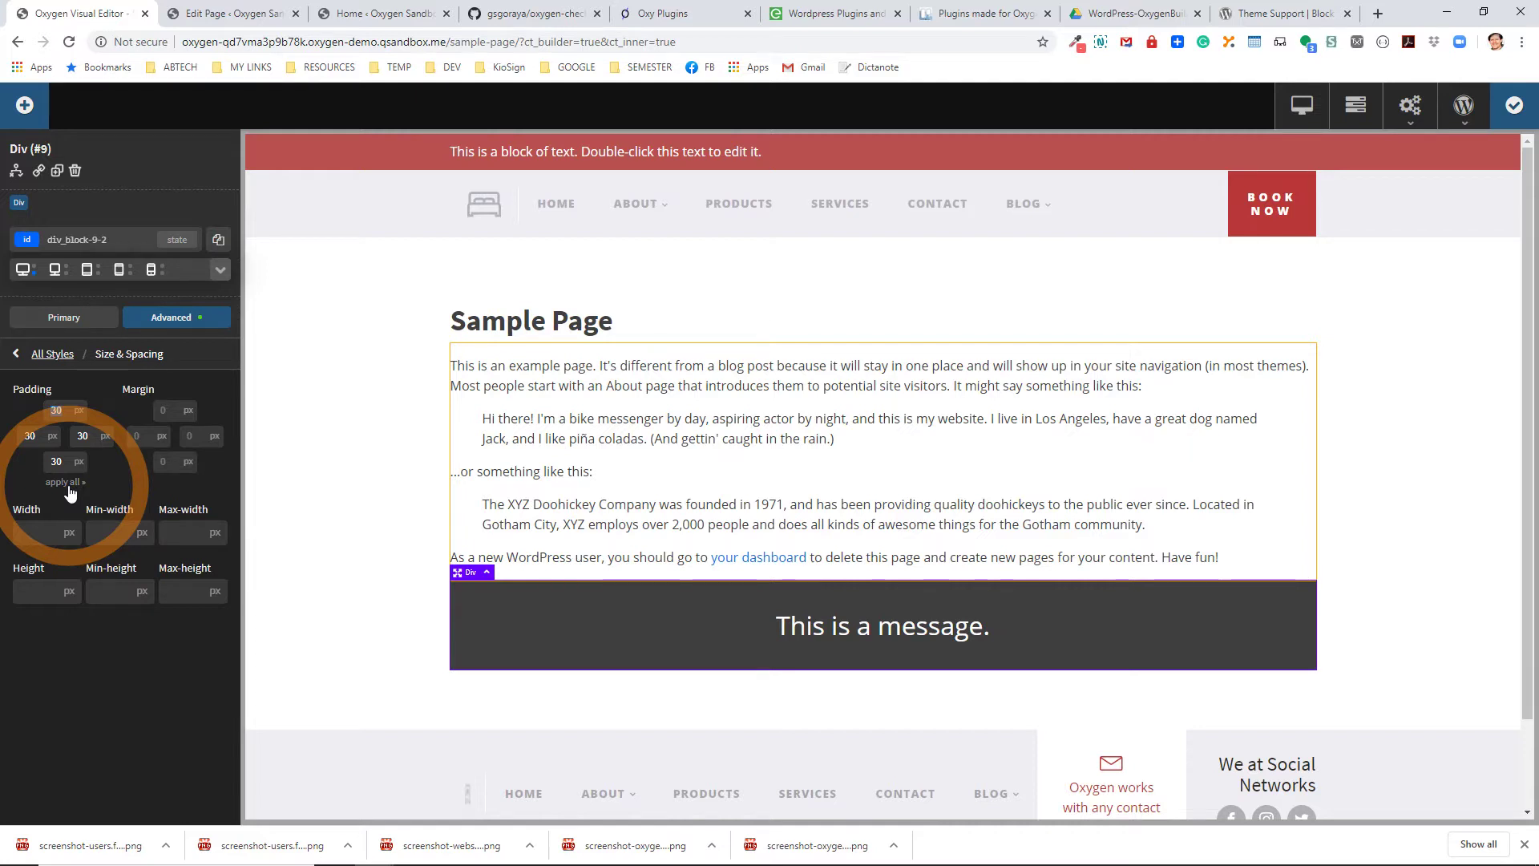
click(1510, 111)
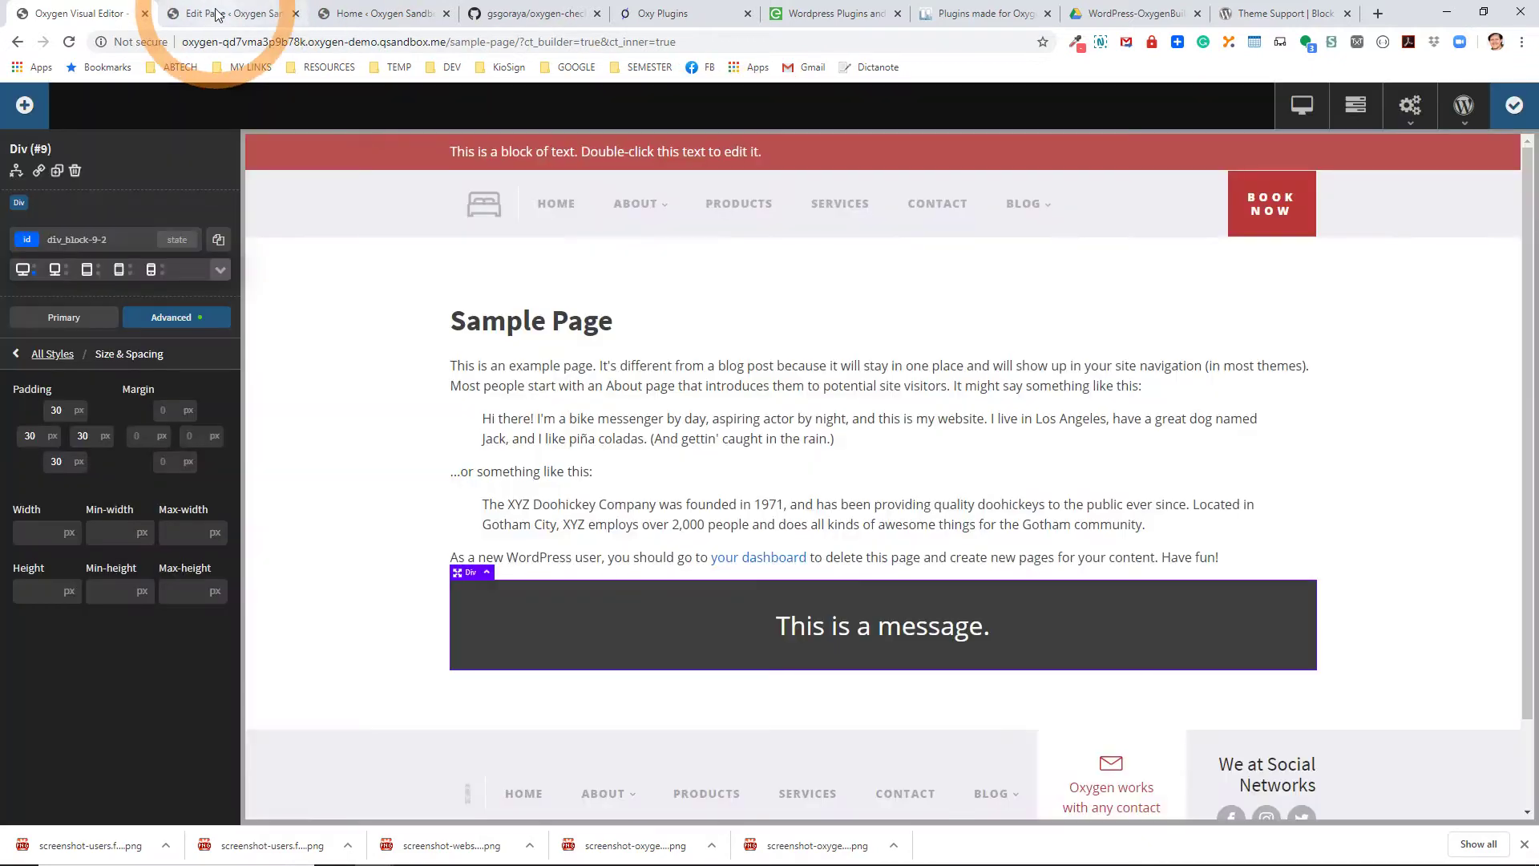
Reload the Sample Page editor to pick up the latest changes.
click(218, 14)
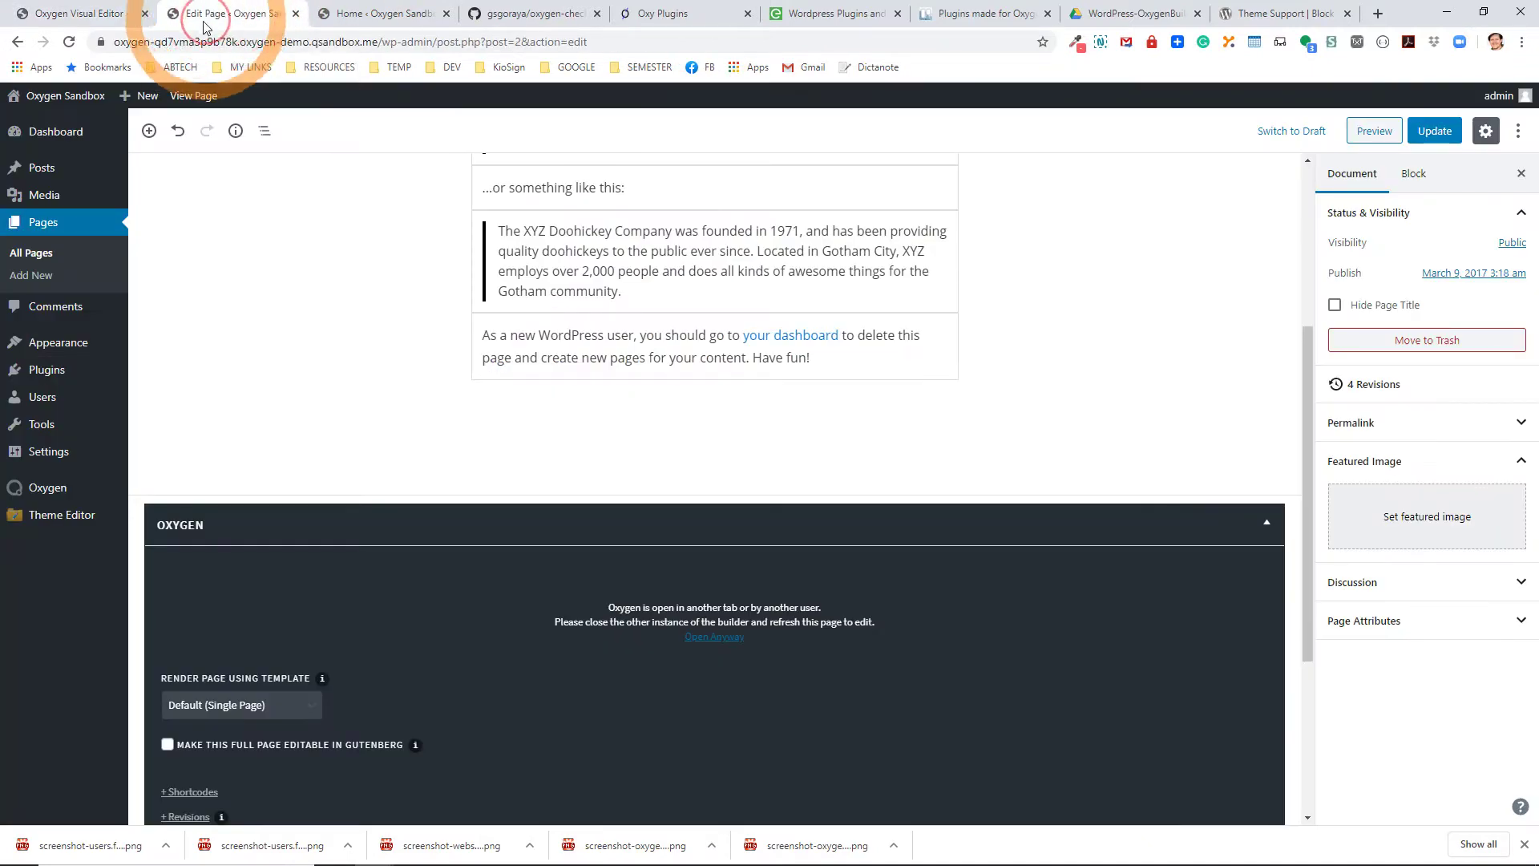
click(68, 42)
click(840, 131)
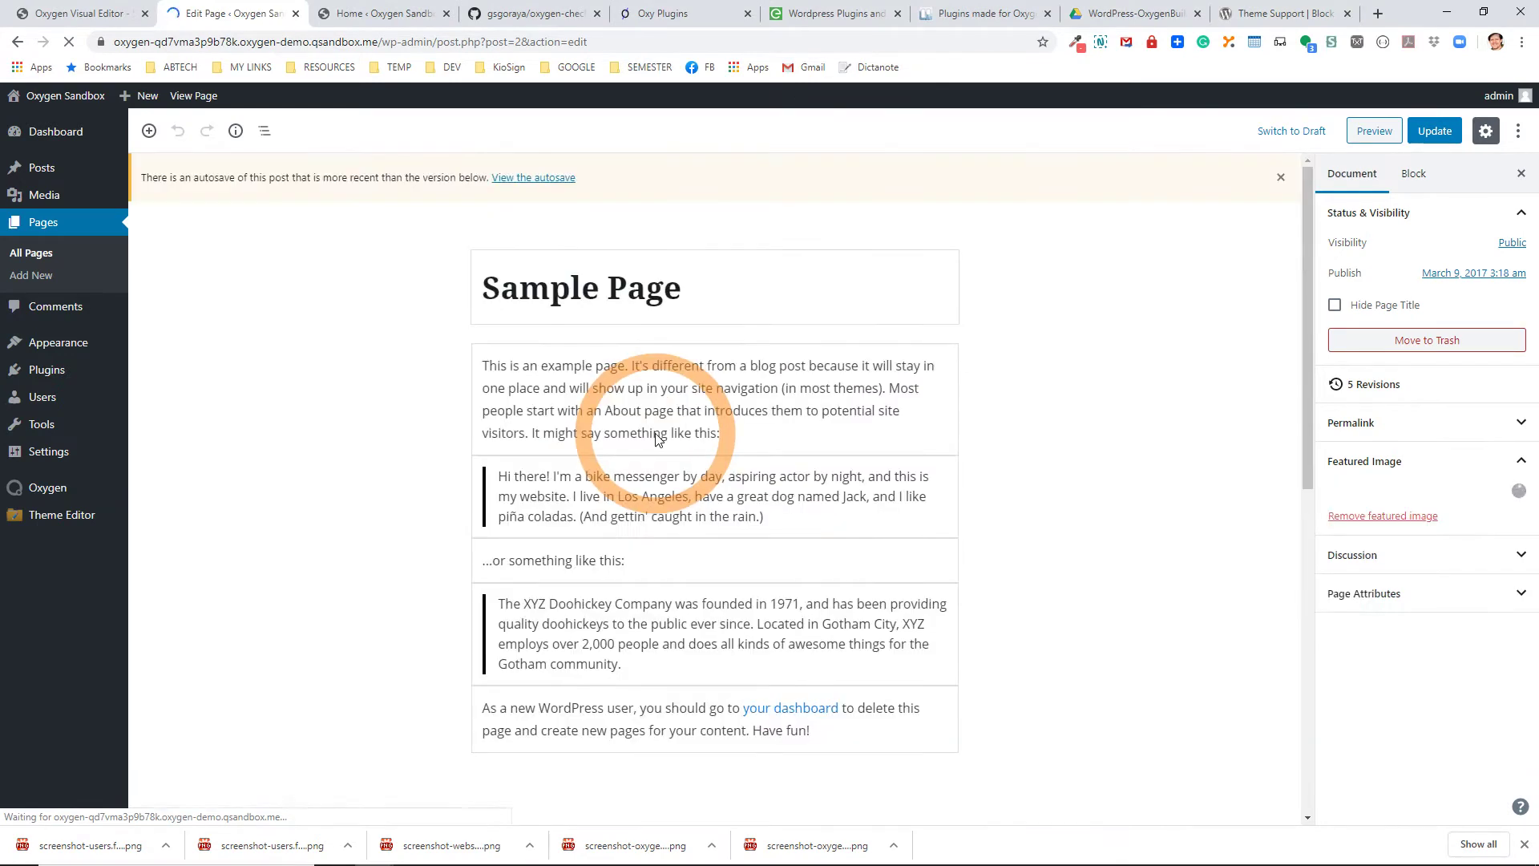
scroll(661, 465, down, 3)
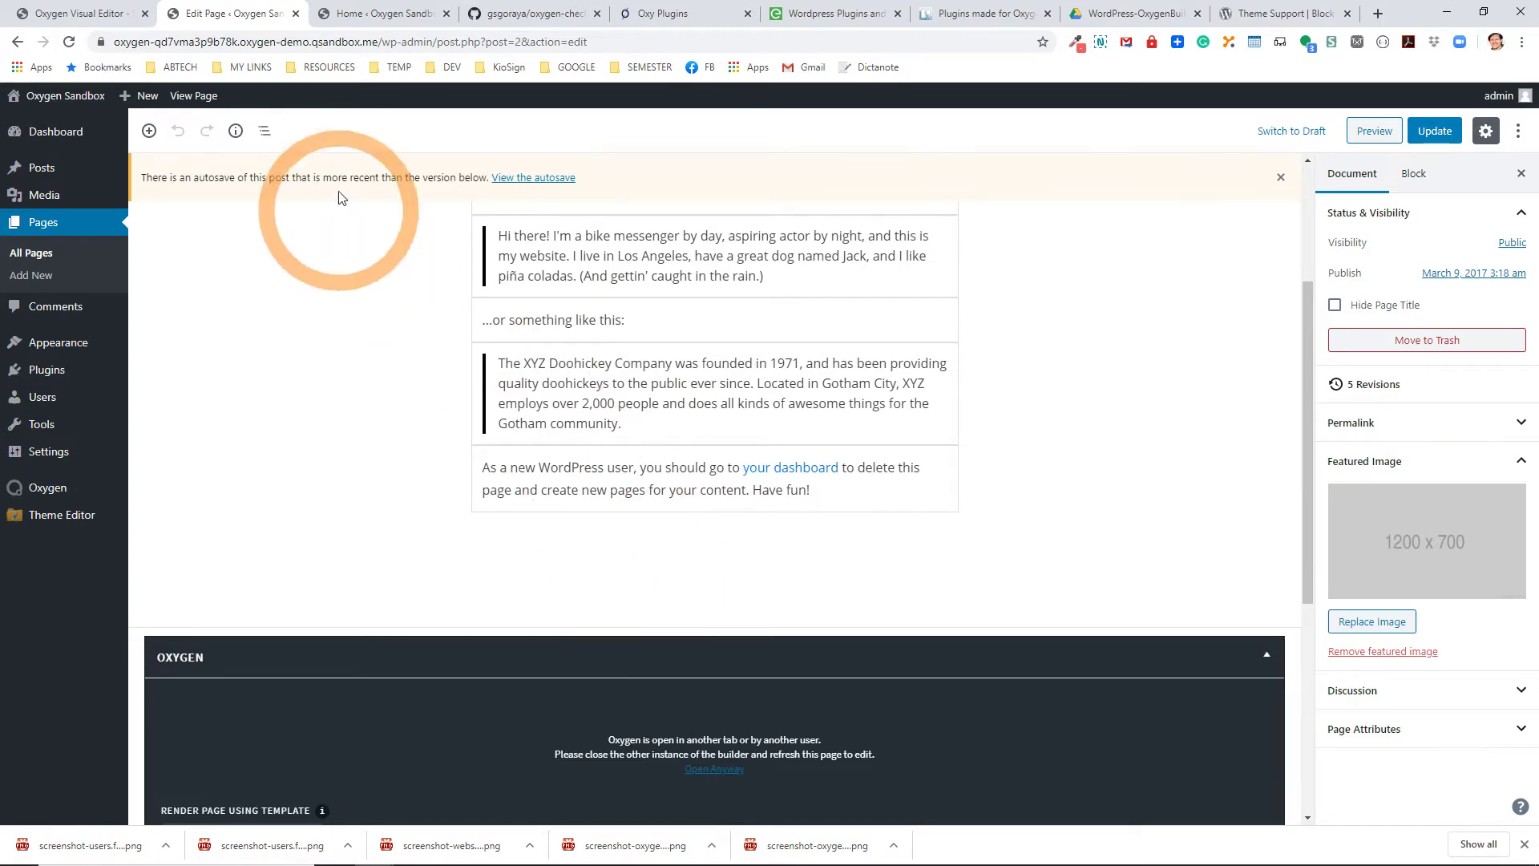
View the live Sample Page, then return to the editor and remove its featured image.
click(199, 98)
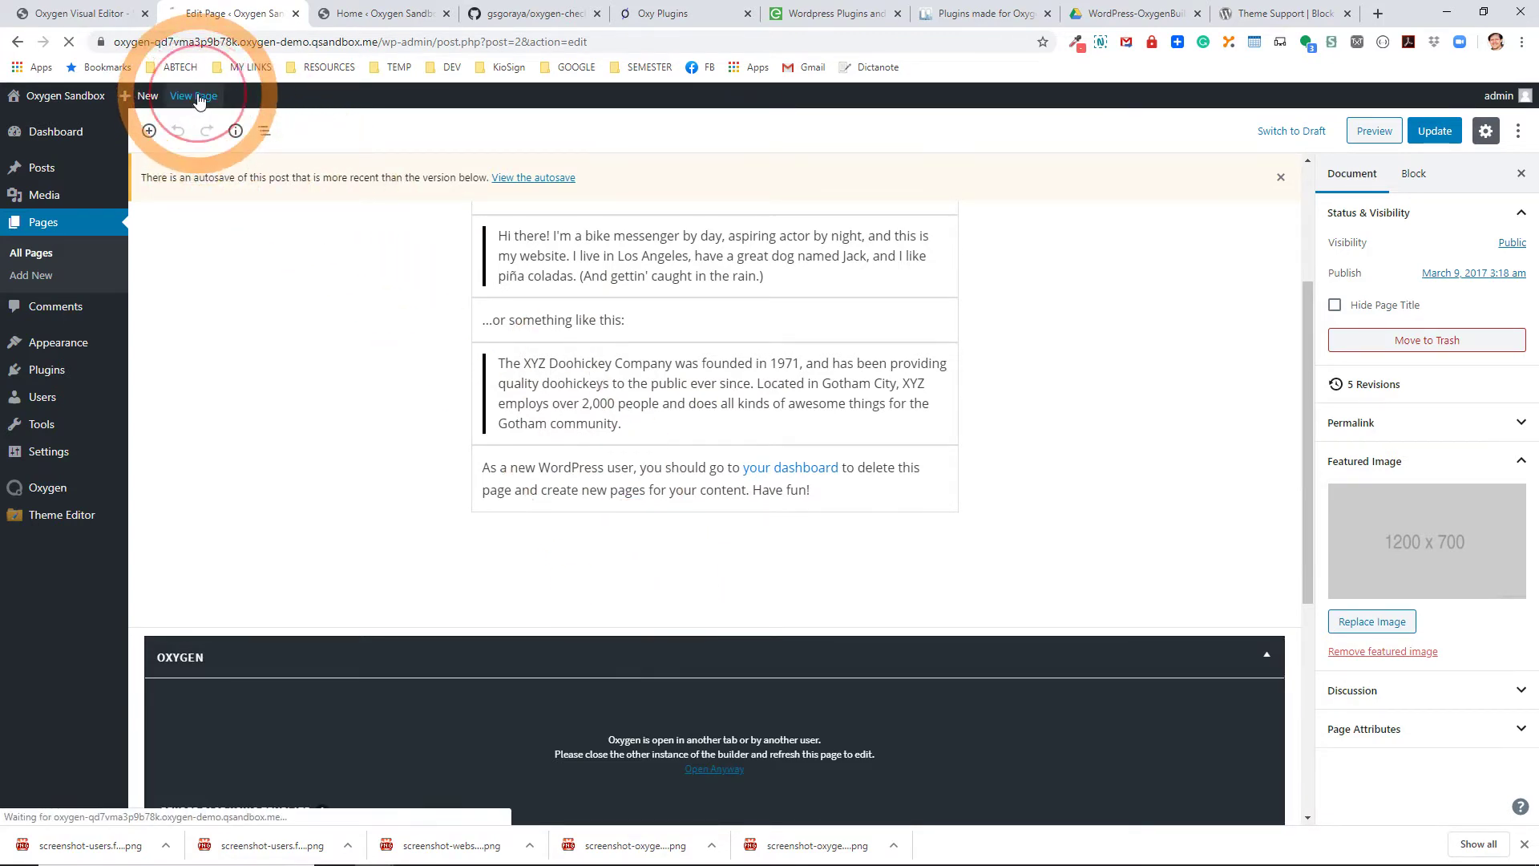
scroll(730, 558, down, 5)
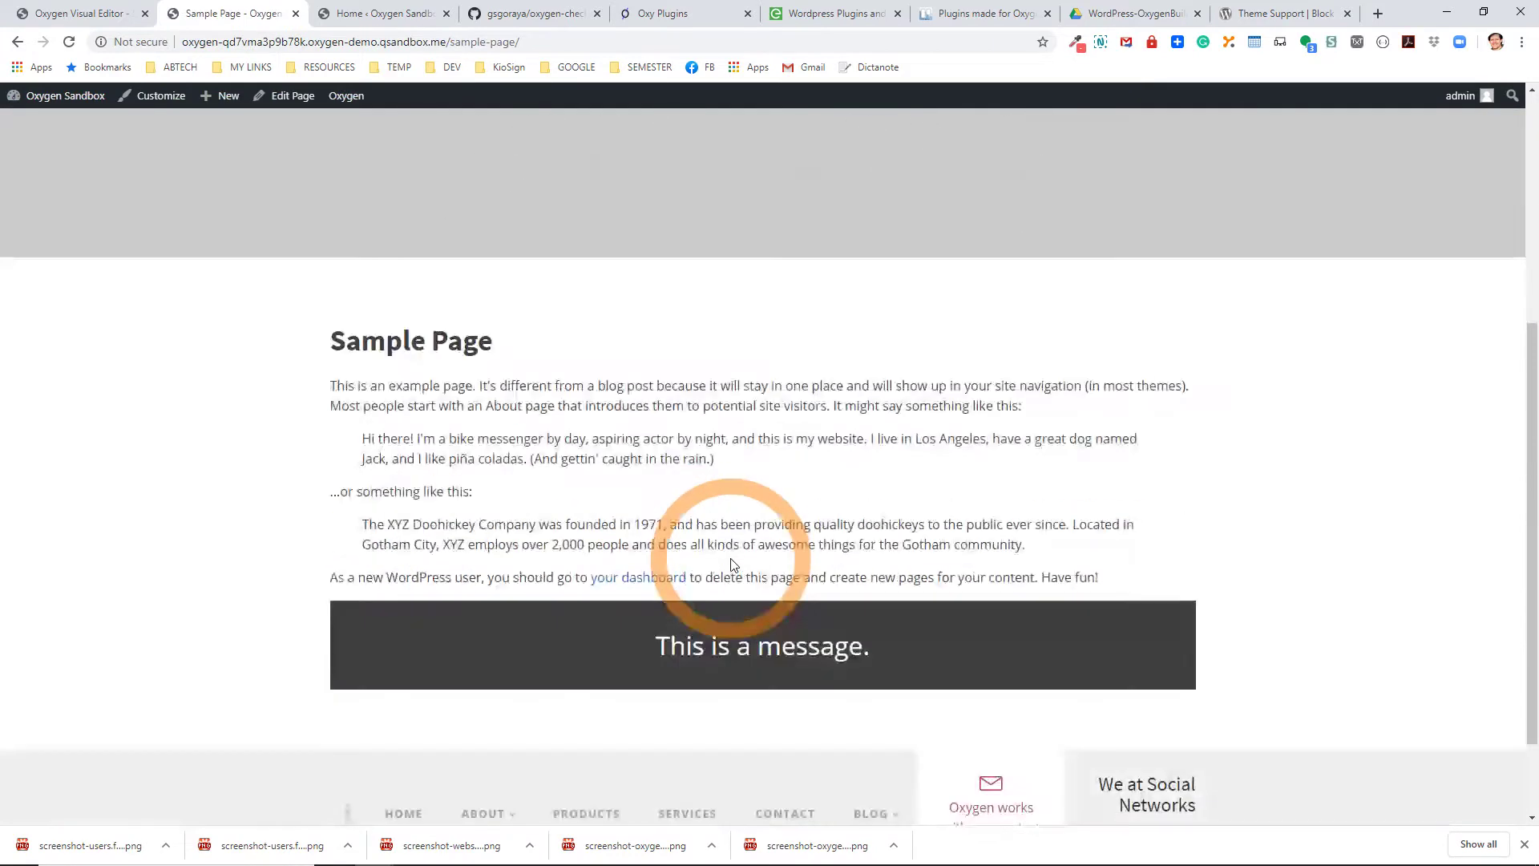
click(69, 42)
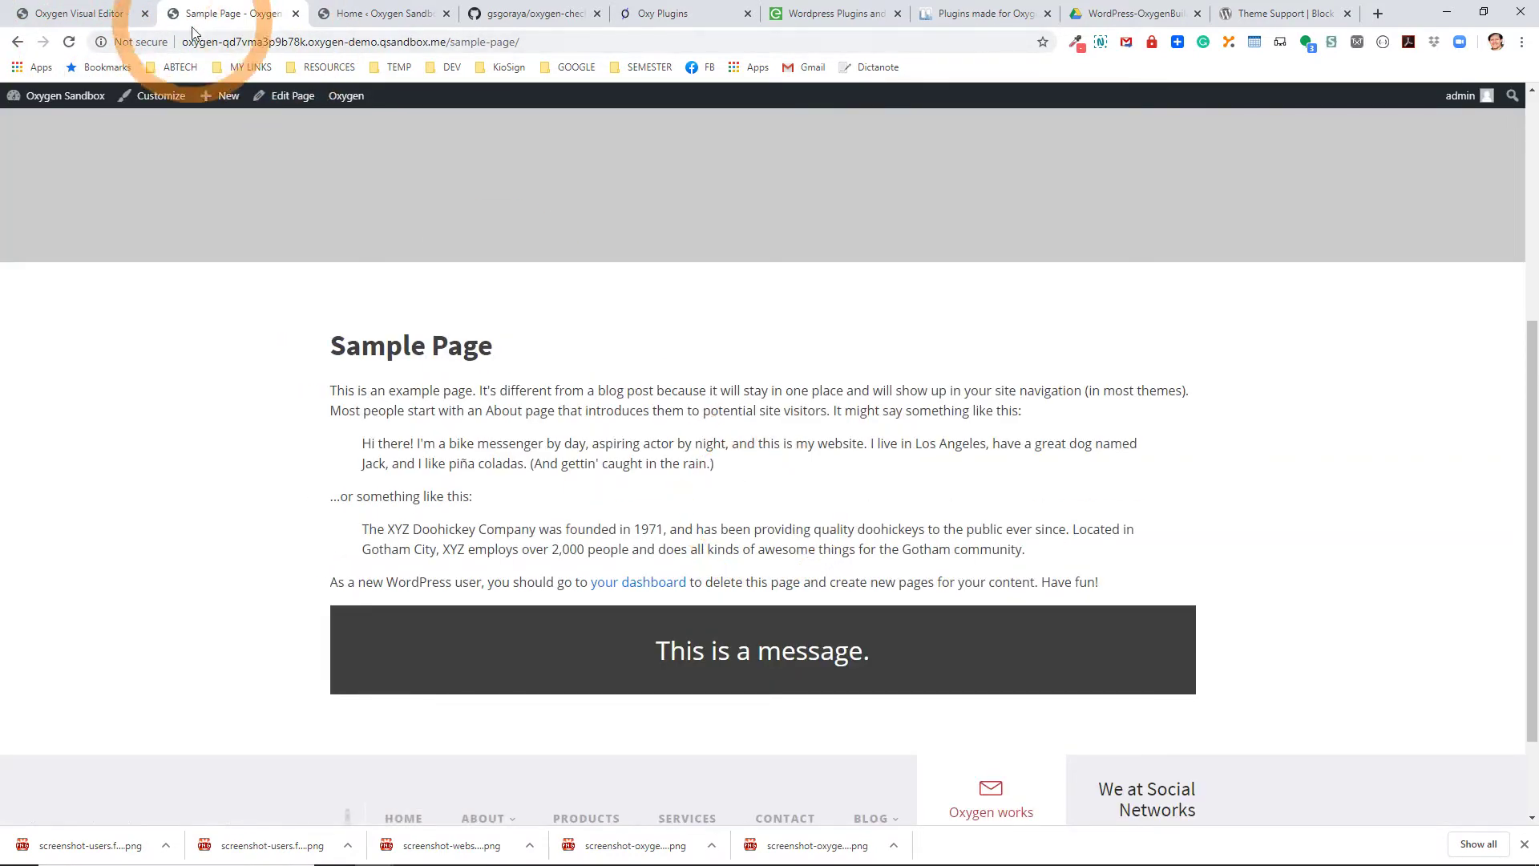
click(284, 98)
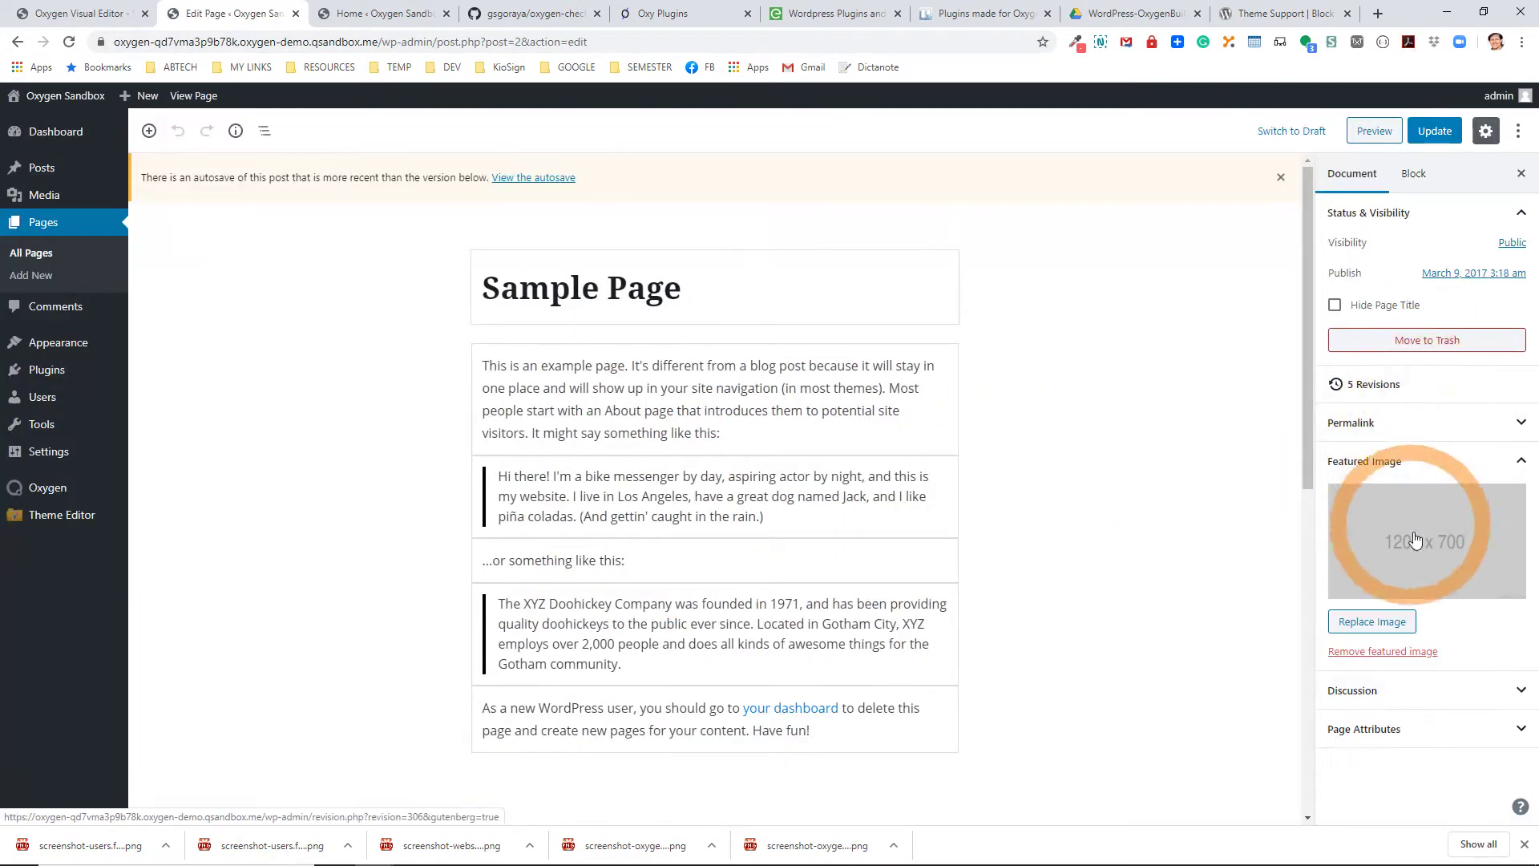
click(1383, 650)
Update Sample Page without its featured image and review the live dark message box.
click(1432, 136)
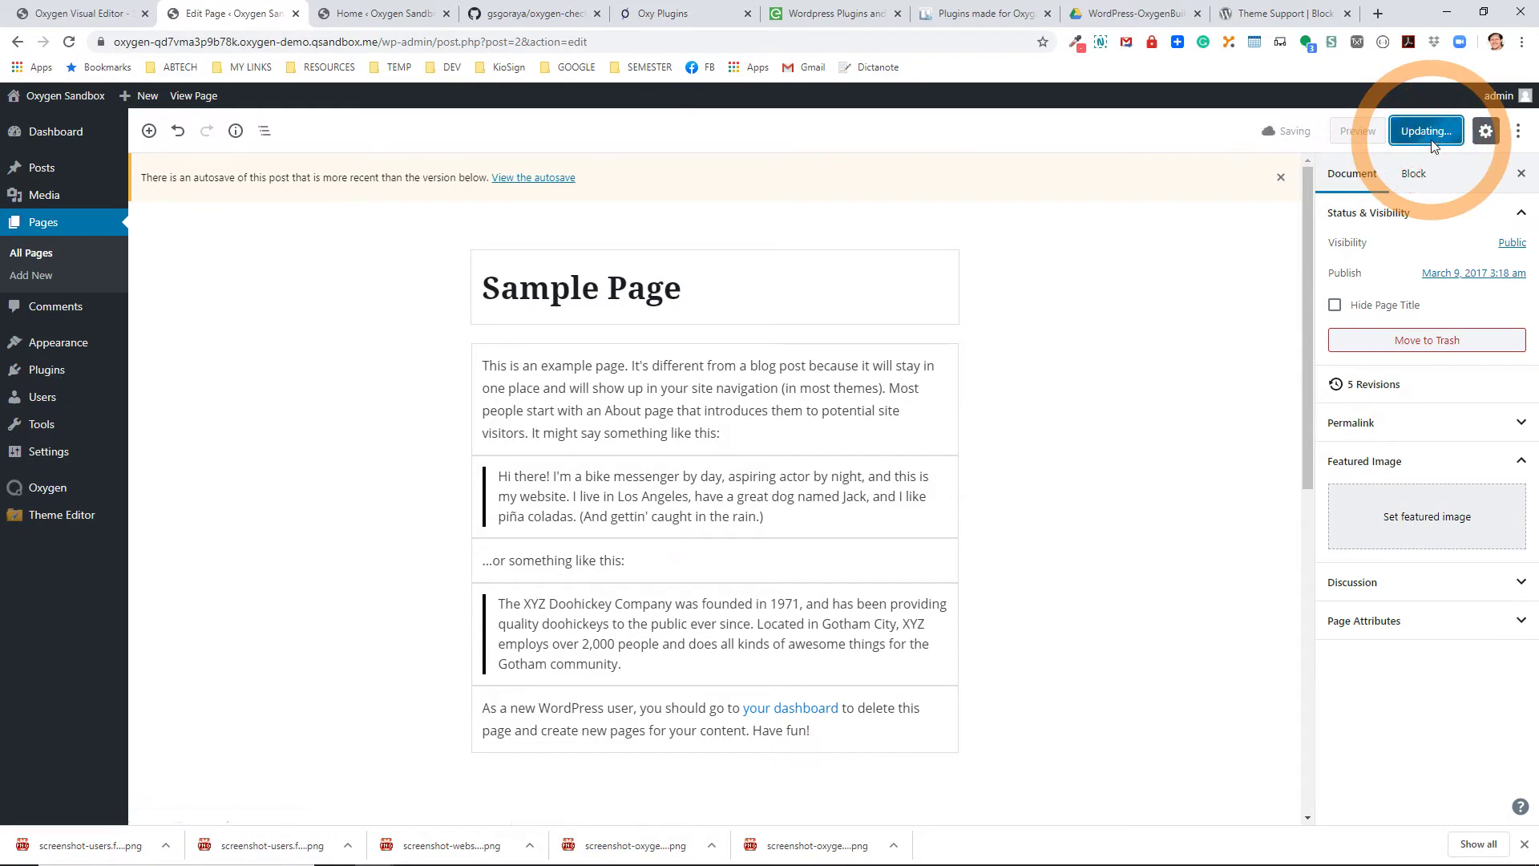
click(212, 97)
click(842, 132)
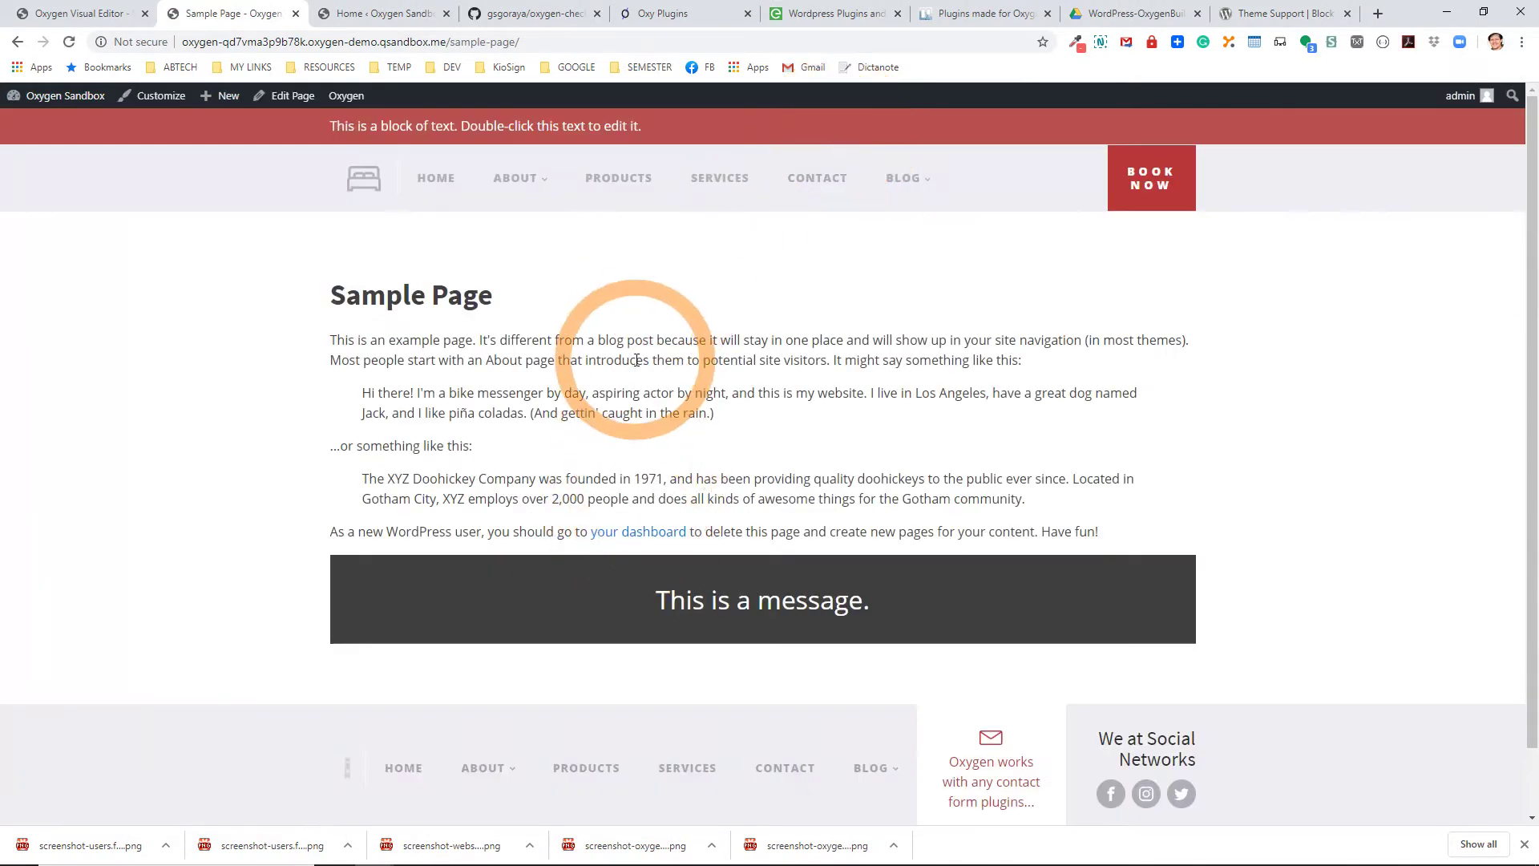
drag(654, 602, 1211, 655)
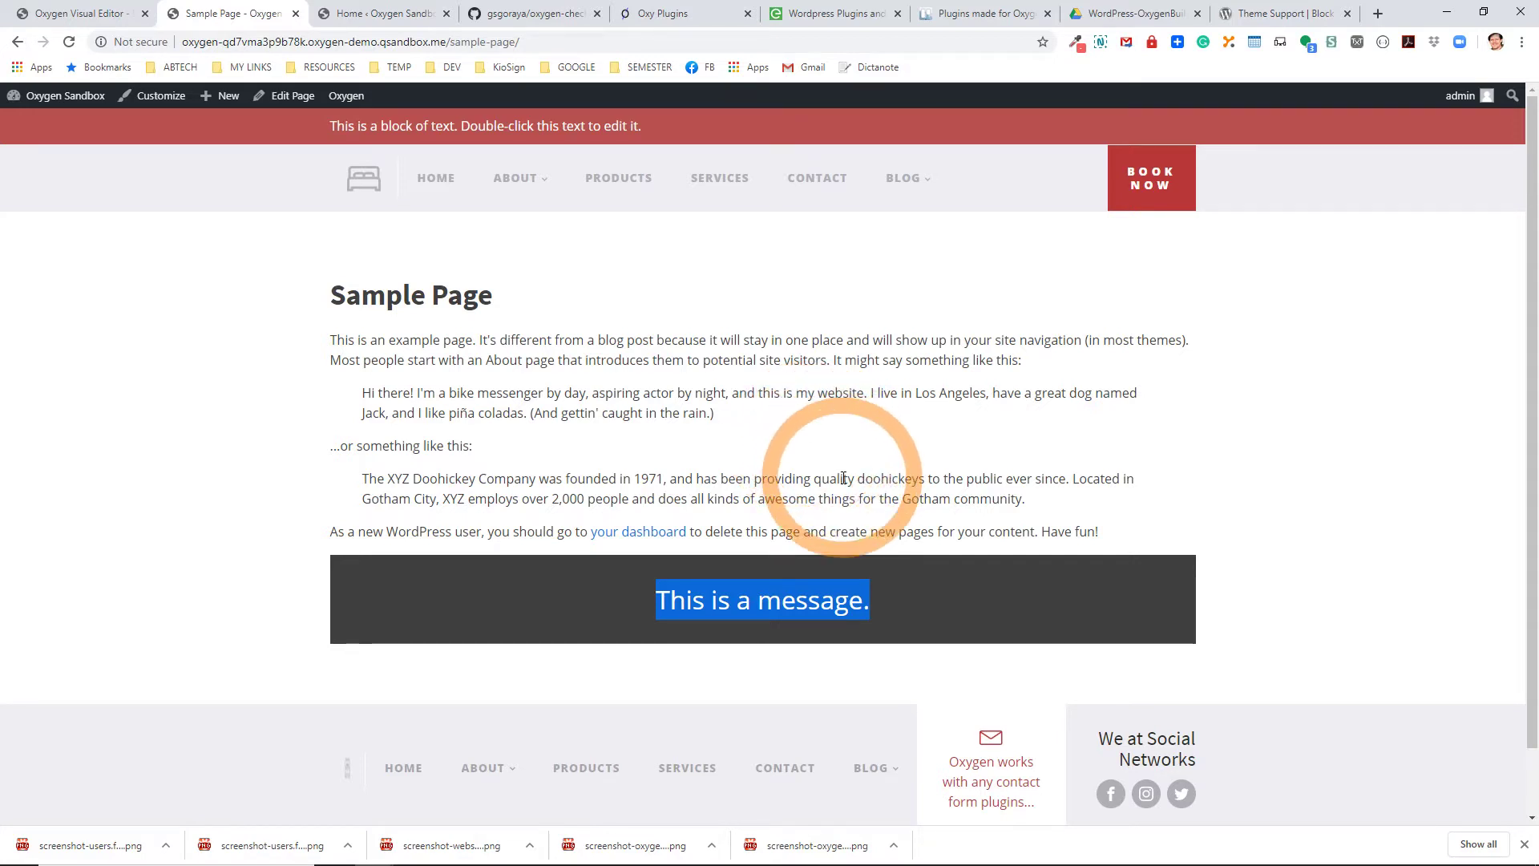
click(727, 607)
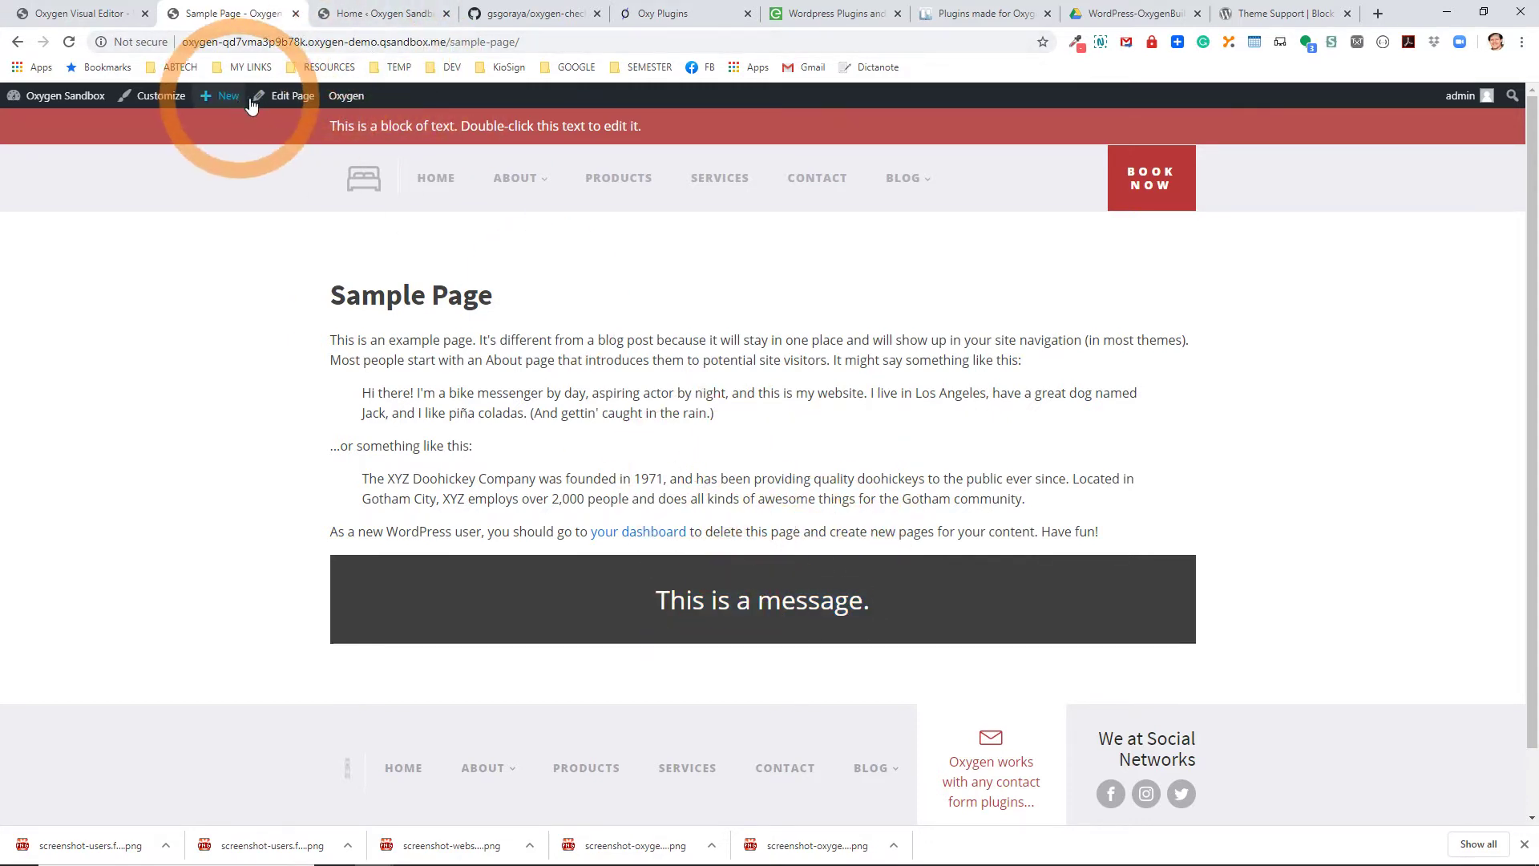
click(290, 96)
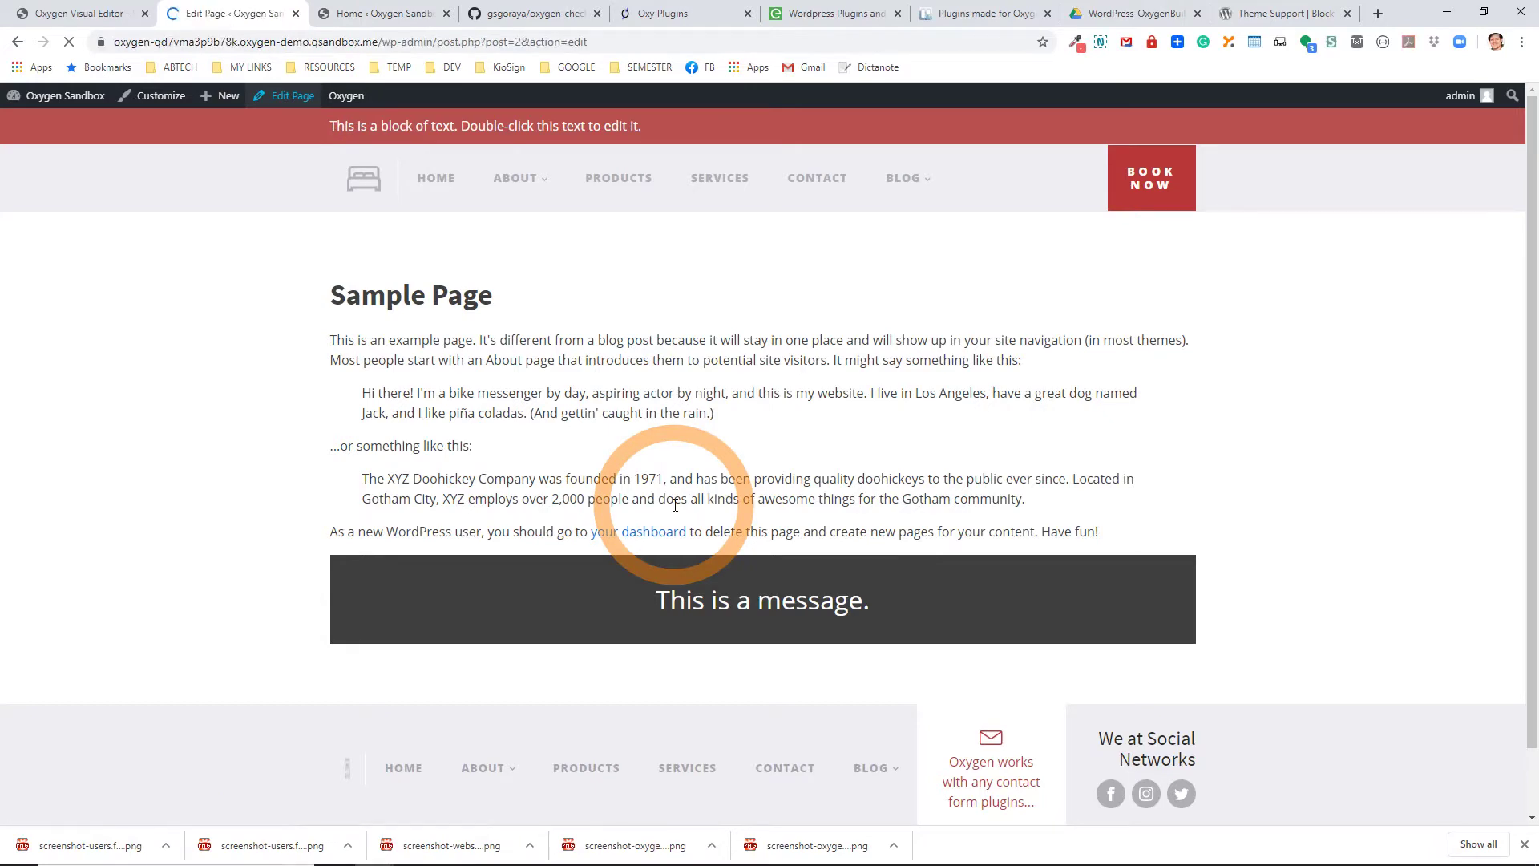
Tick 'Make this full page editable in Gutenberg' in the Oxygen metabox, update, and reload.
scroll(650, 630, down, 4)
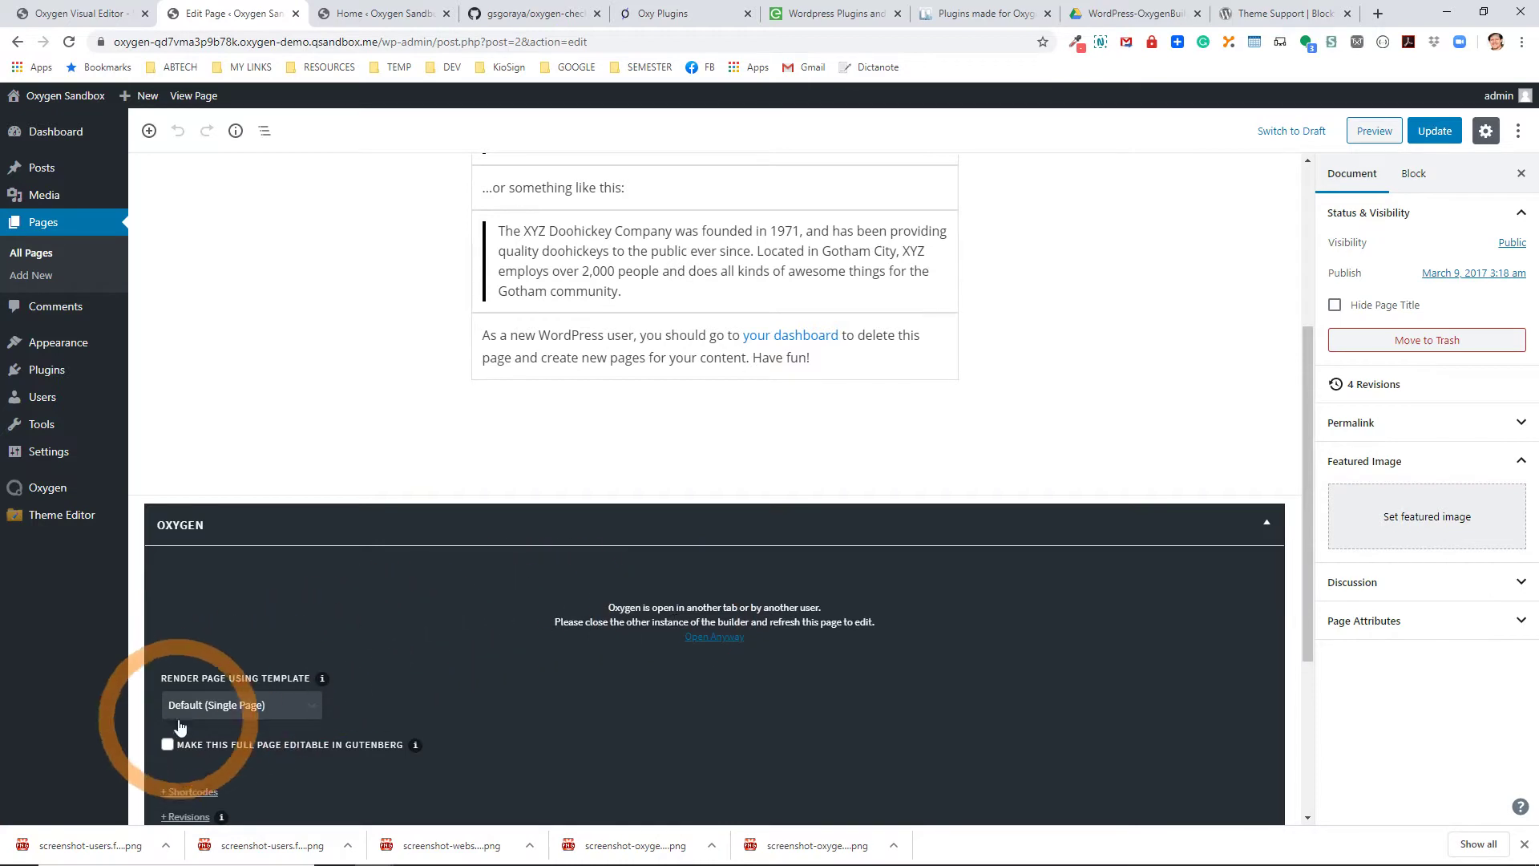
click(167, 745)
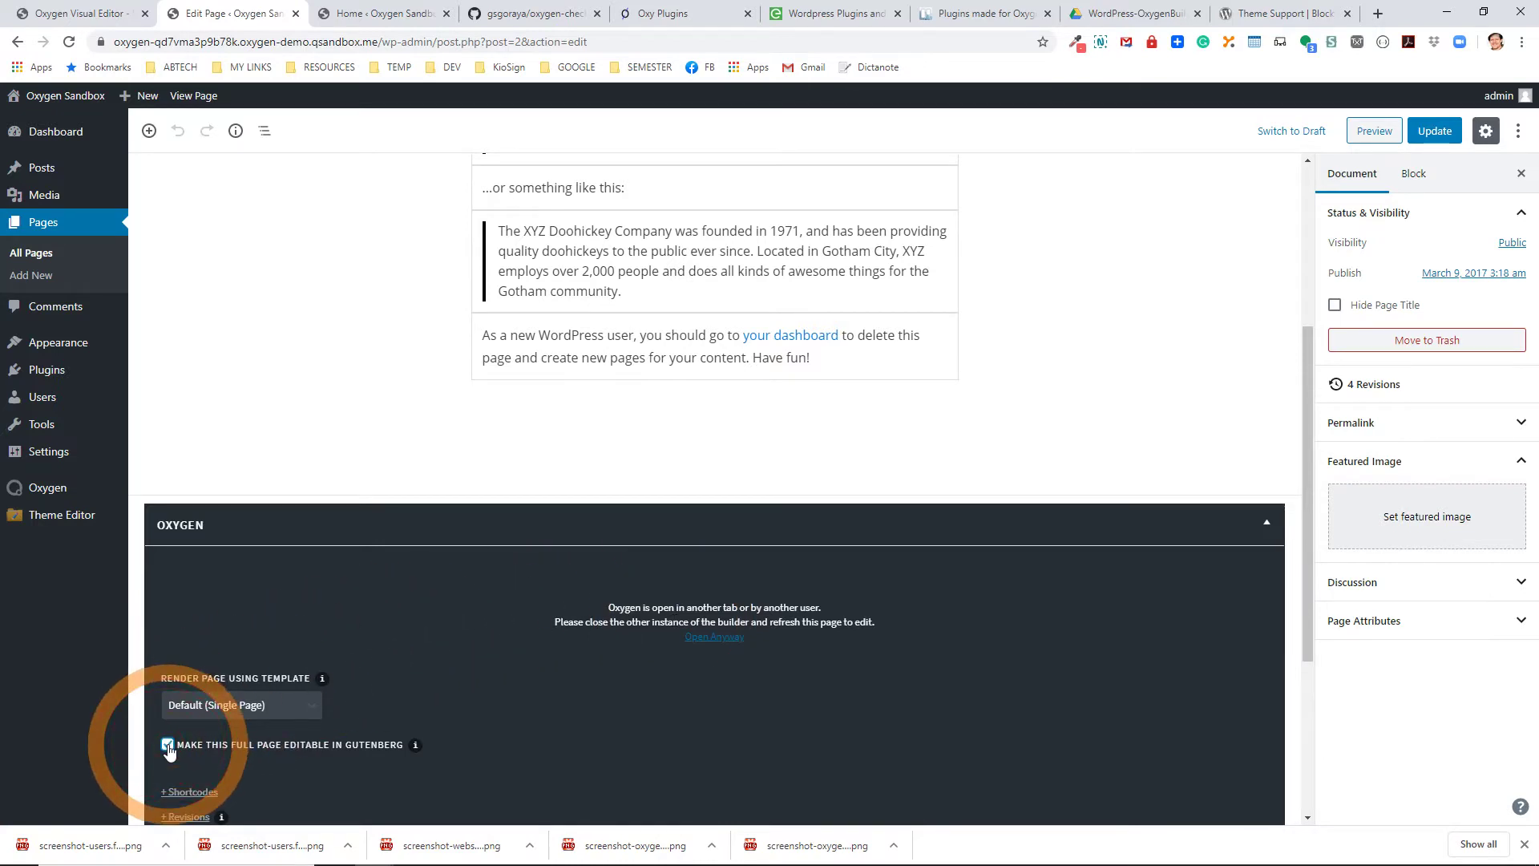
click(1455, 135)
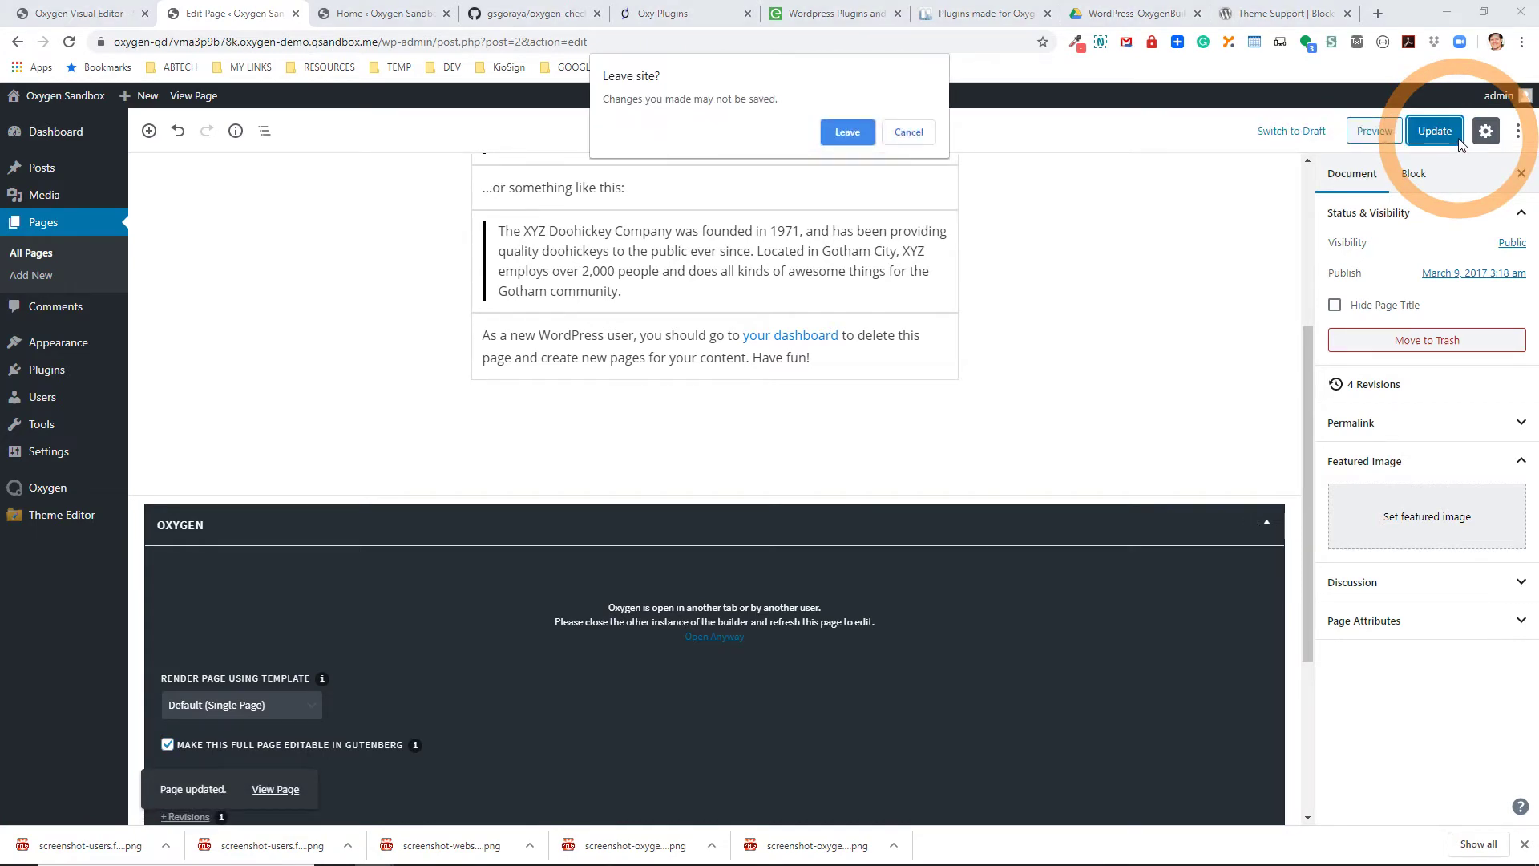
click(840, 140)
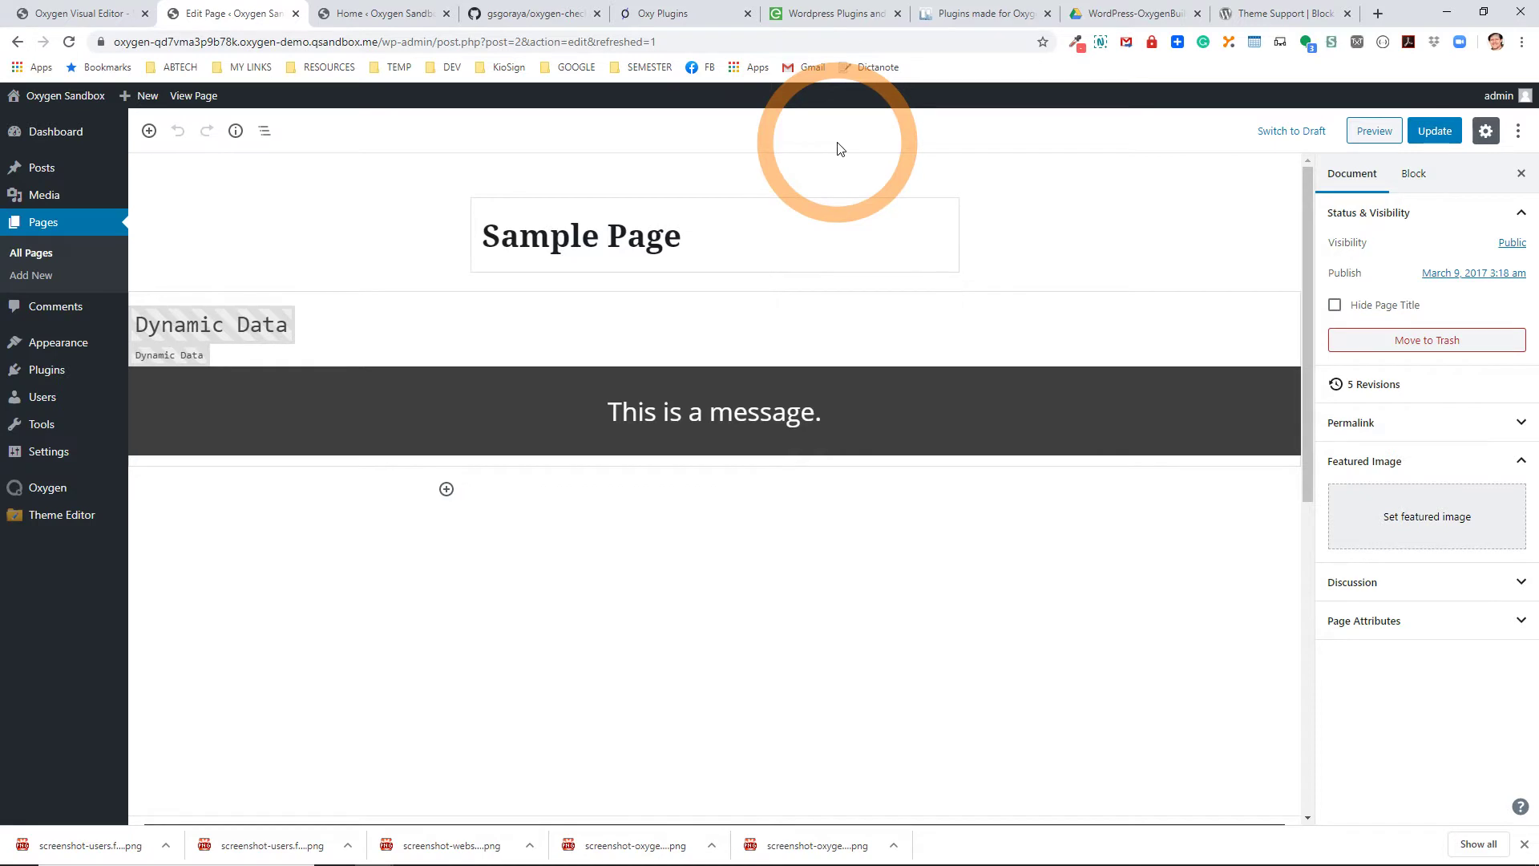
Change the message text to 'This is a new message.' and update the page.
click(205, 353)
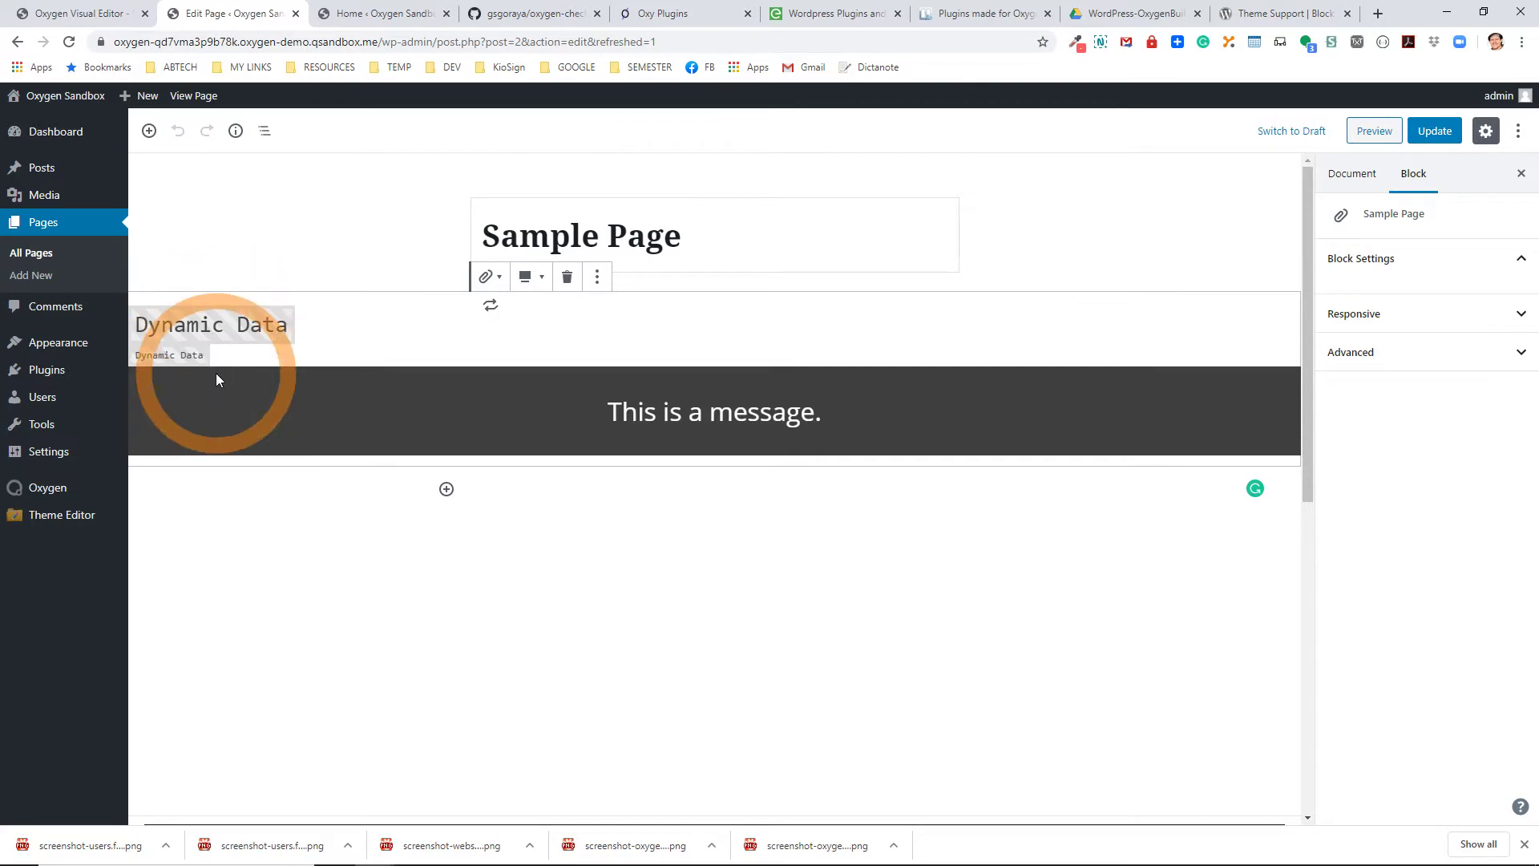
click(648, 417)
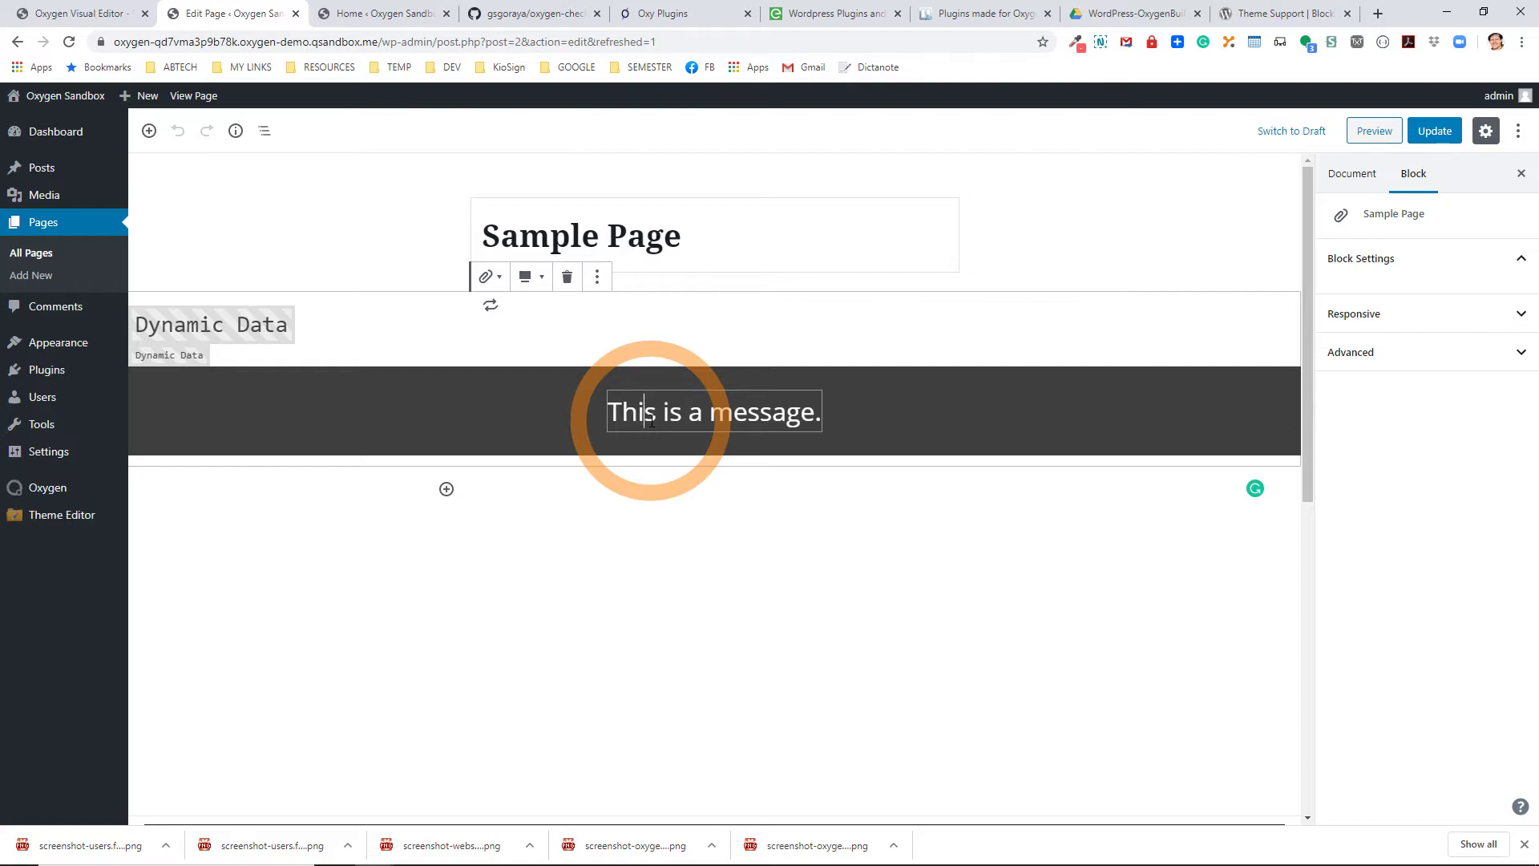
click(716, 414)
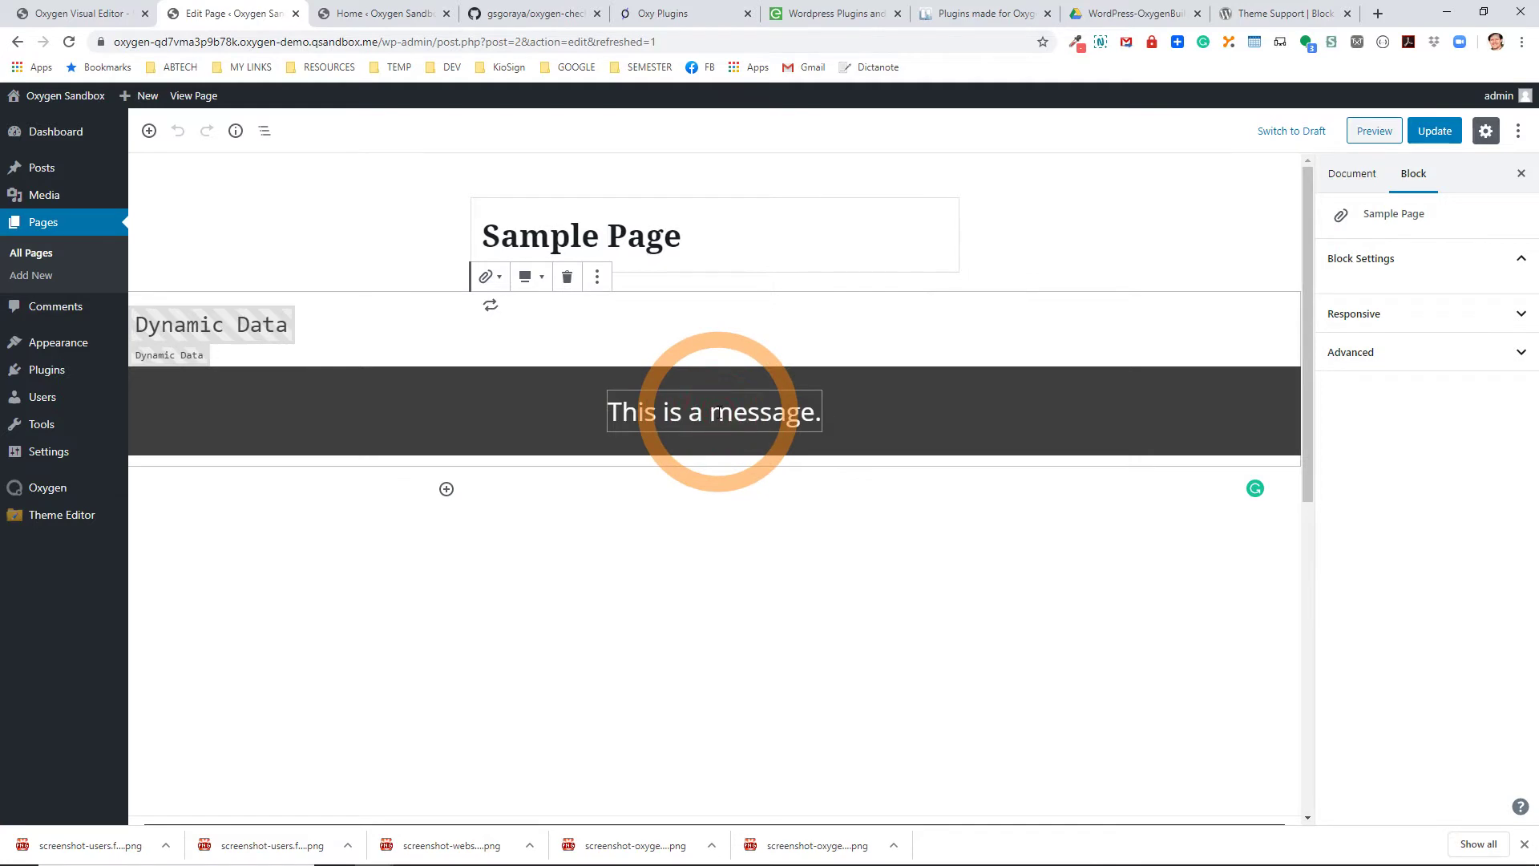
text(new)
click(1435, 132)
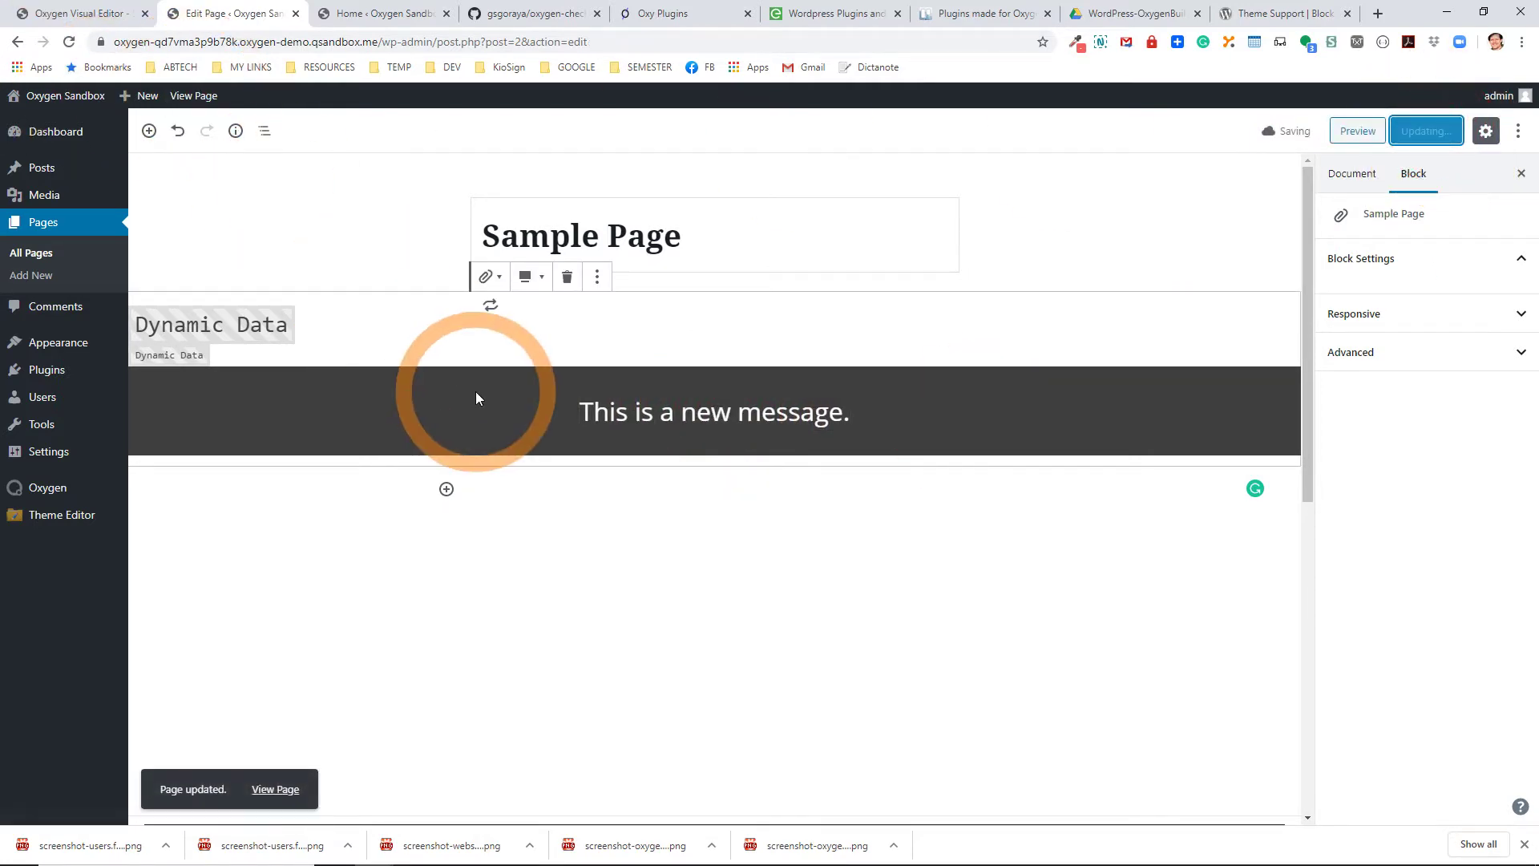
Add a Paragraph block reading 'This is new Gutenberg content.' below it and update.
click(447, 489)
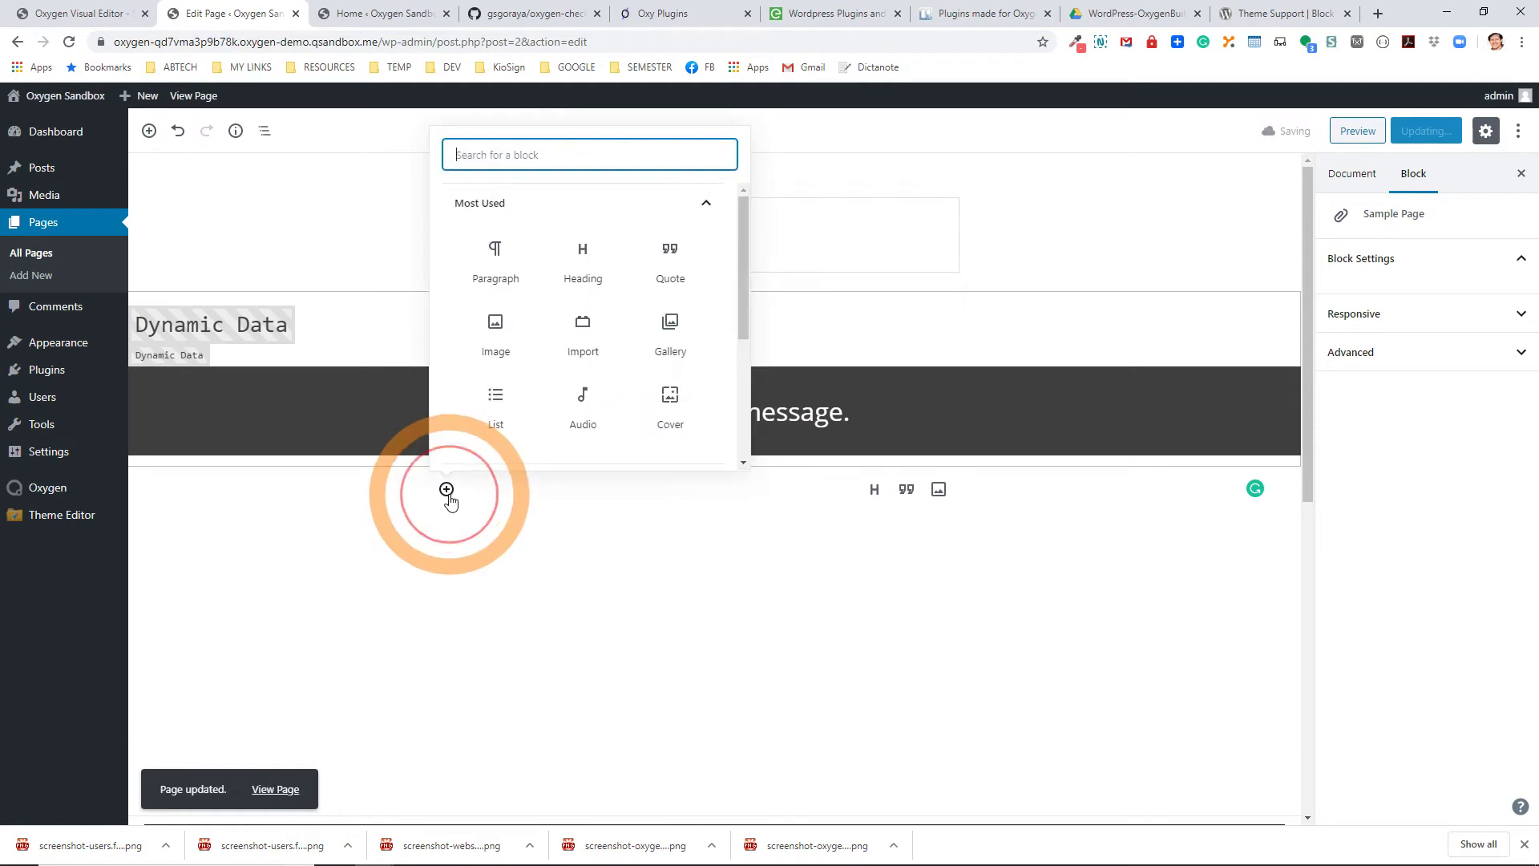
click(501, 277)
click(530, 493)
text(This is new Guten)
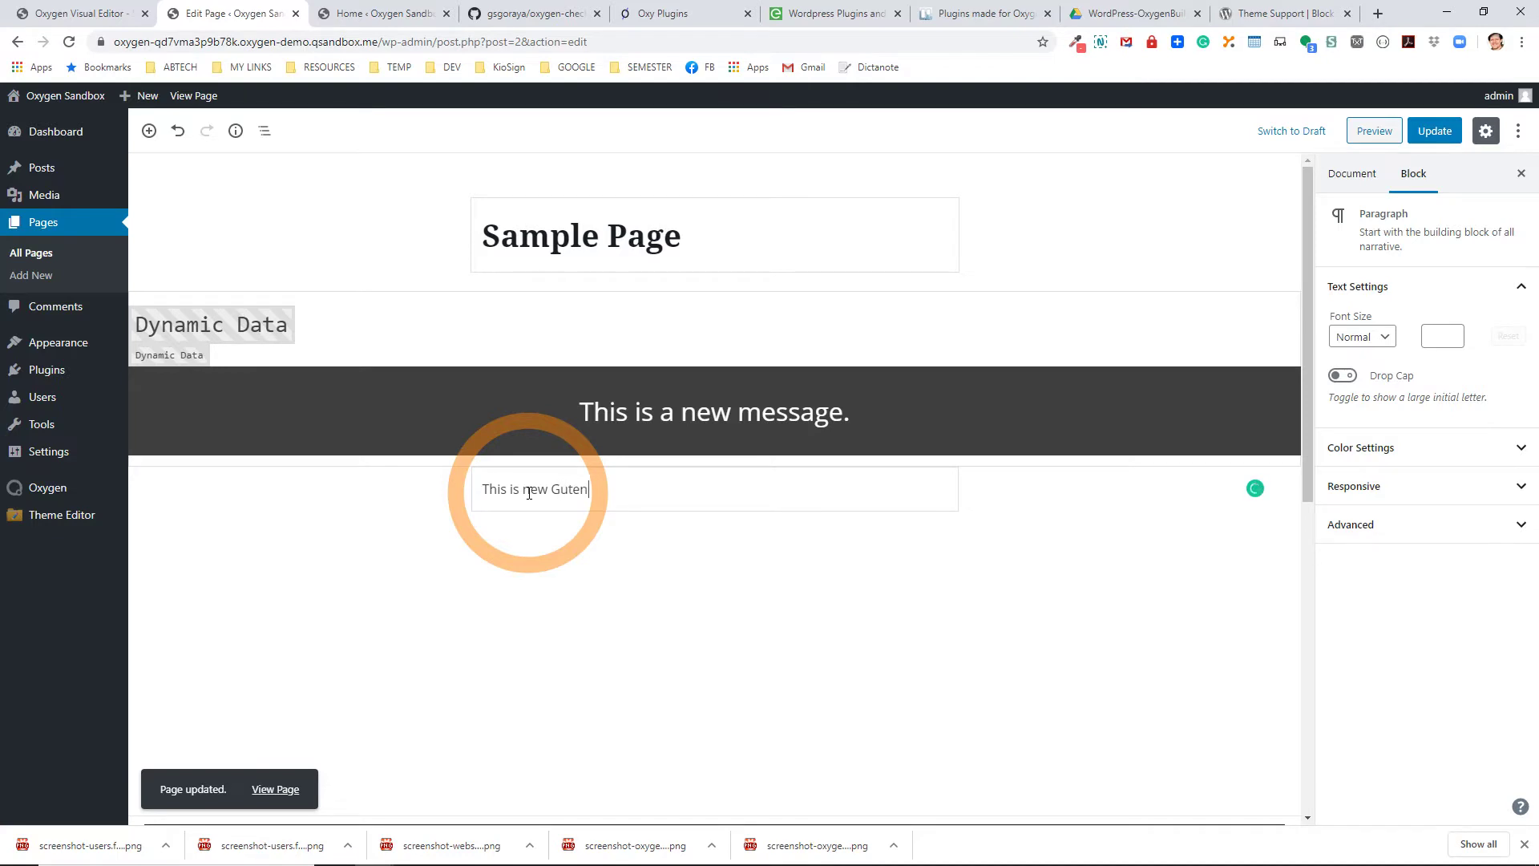
text(berg content.)
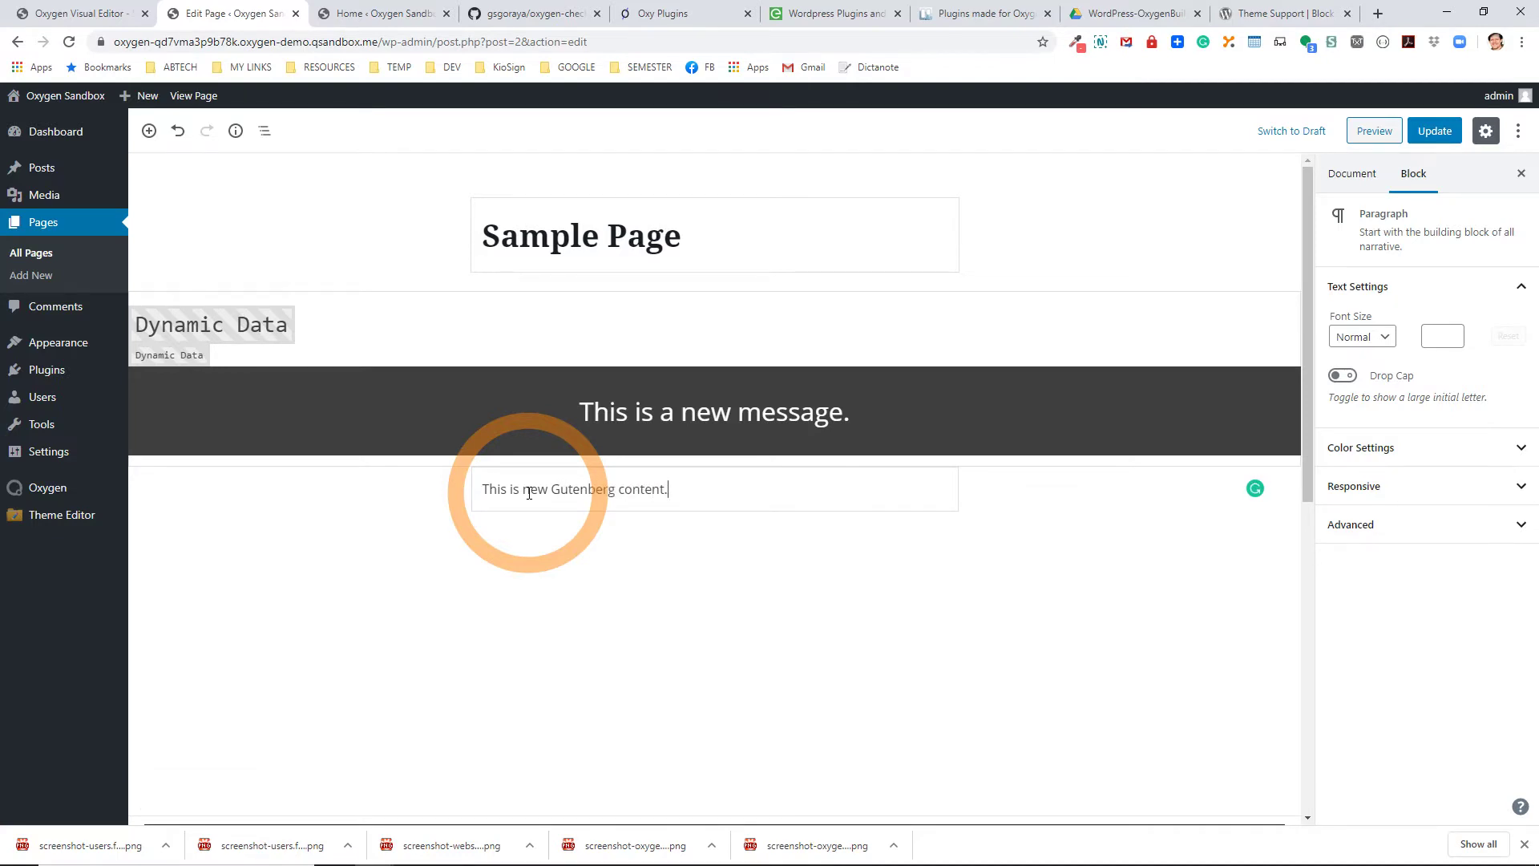
click(1434, 130)
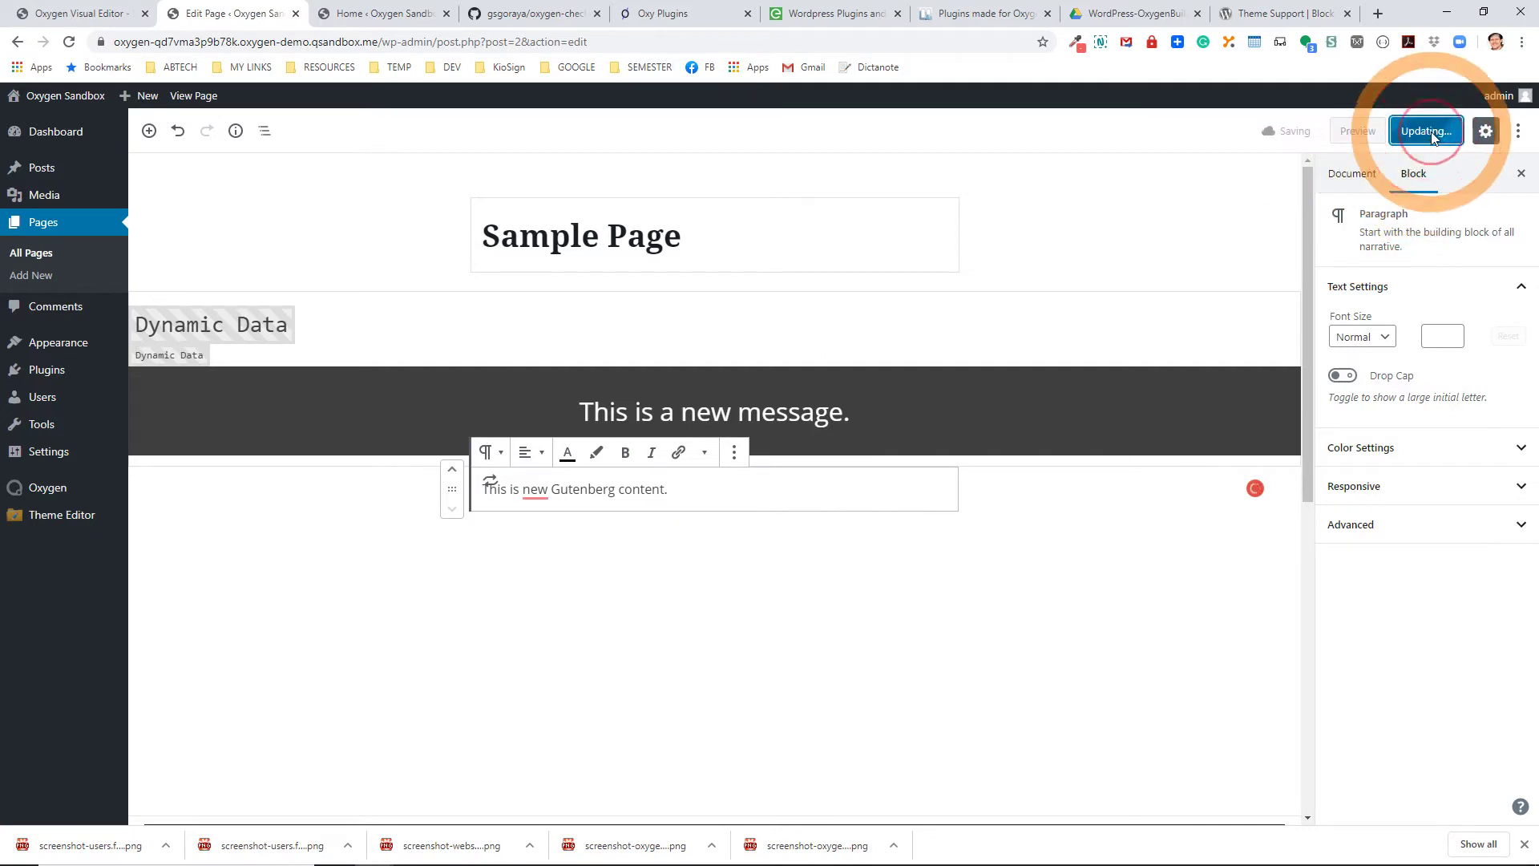
click(196, 97)
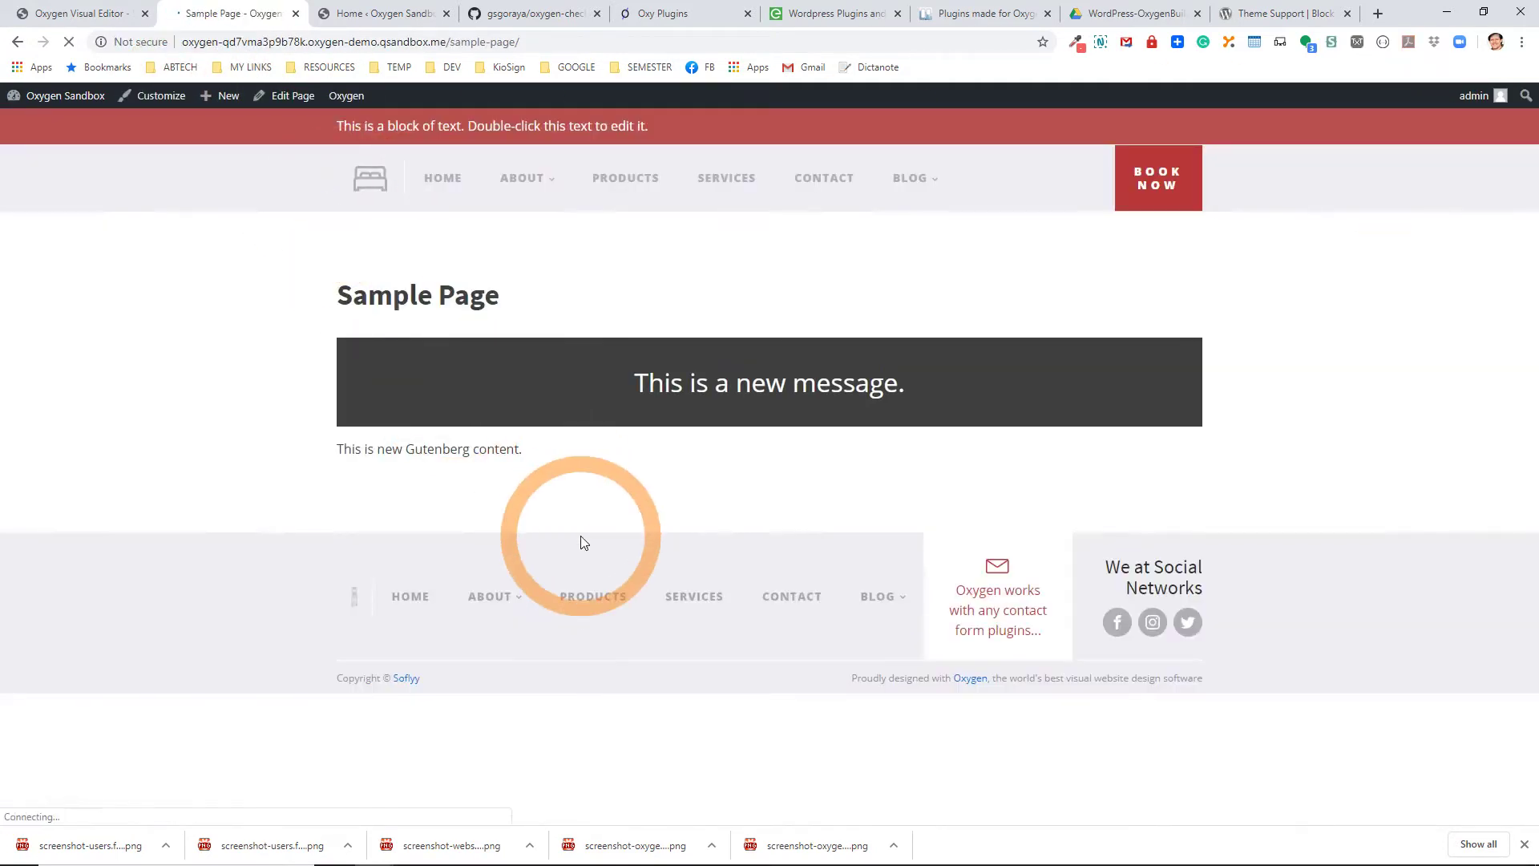
drag(663, 386, 831, 382)
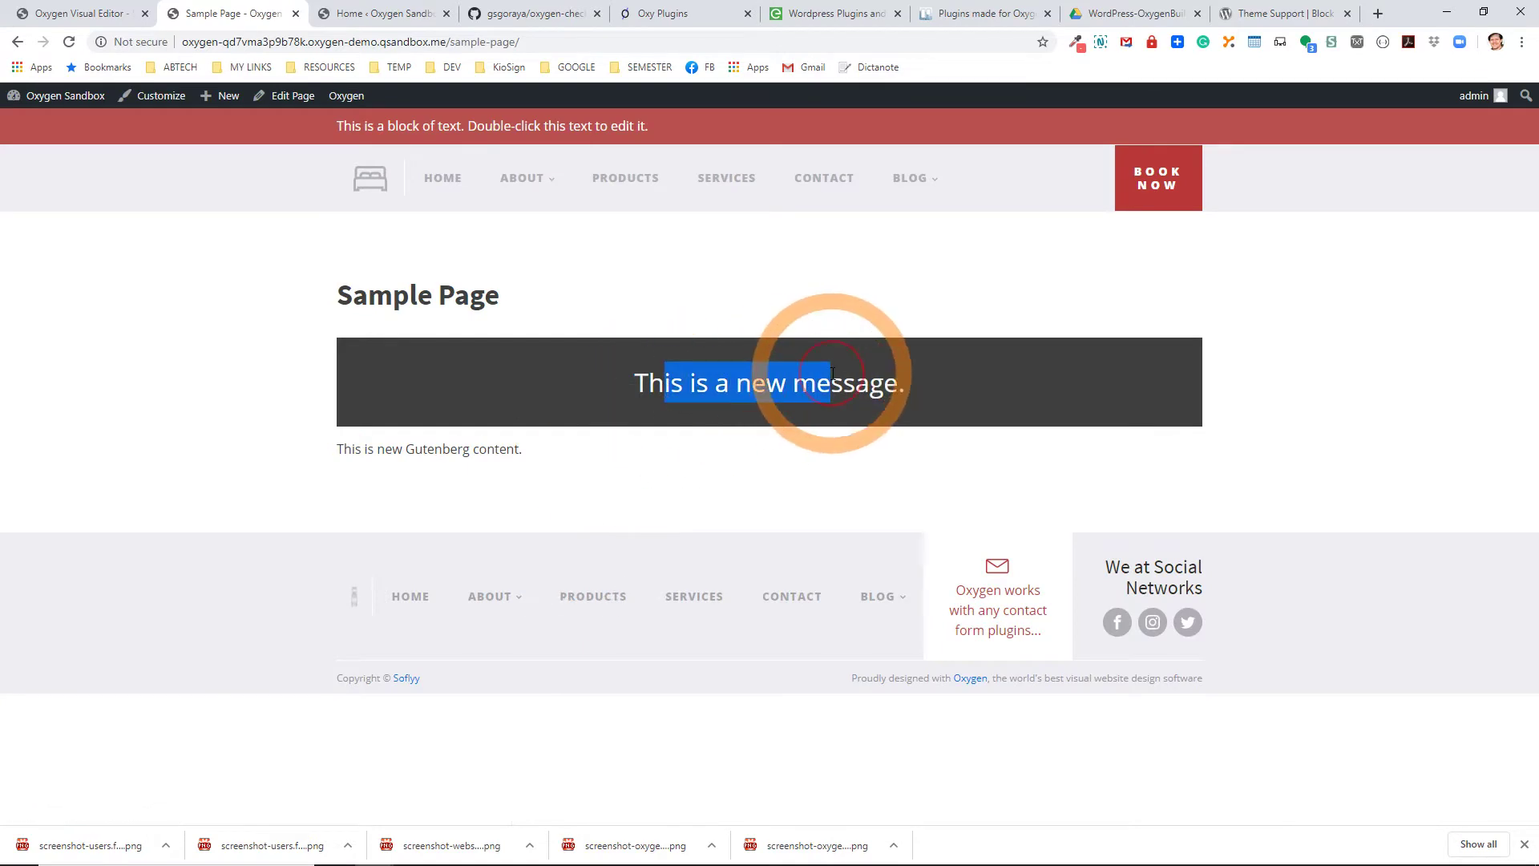
click(758, 383)
double_click(759, 383)
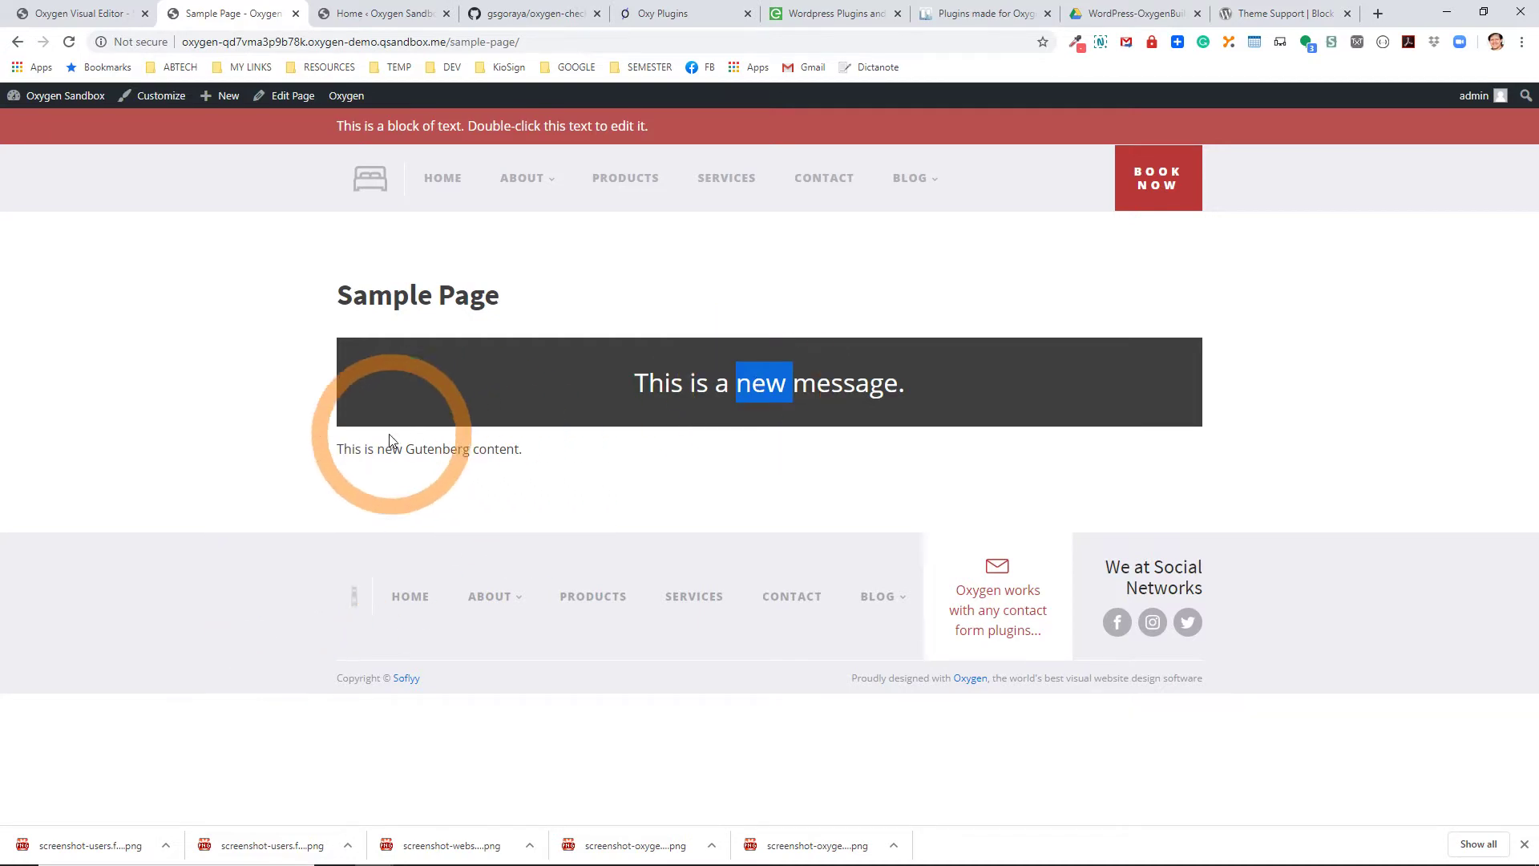
drag(376, 449, 550, 463)
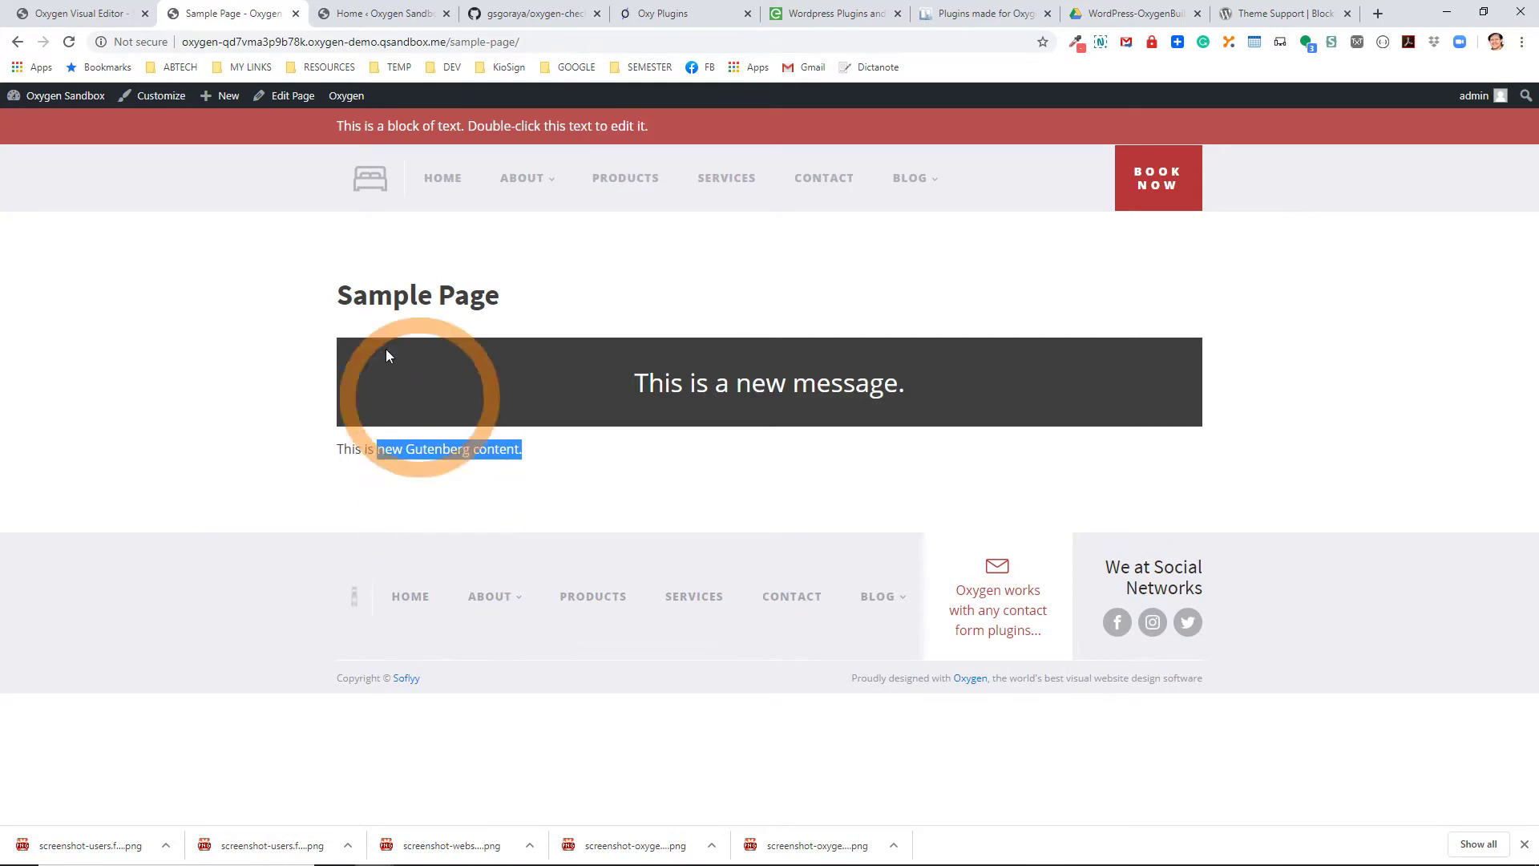
click(284, 98)
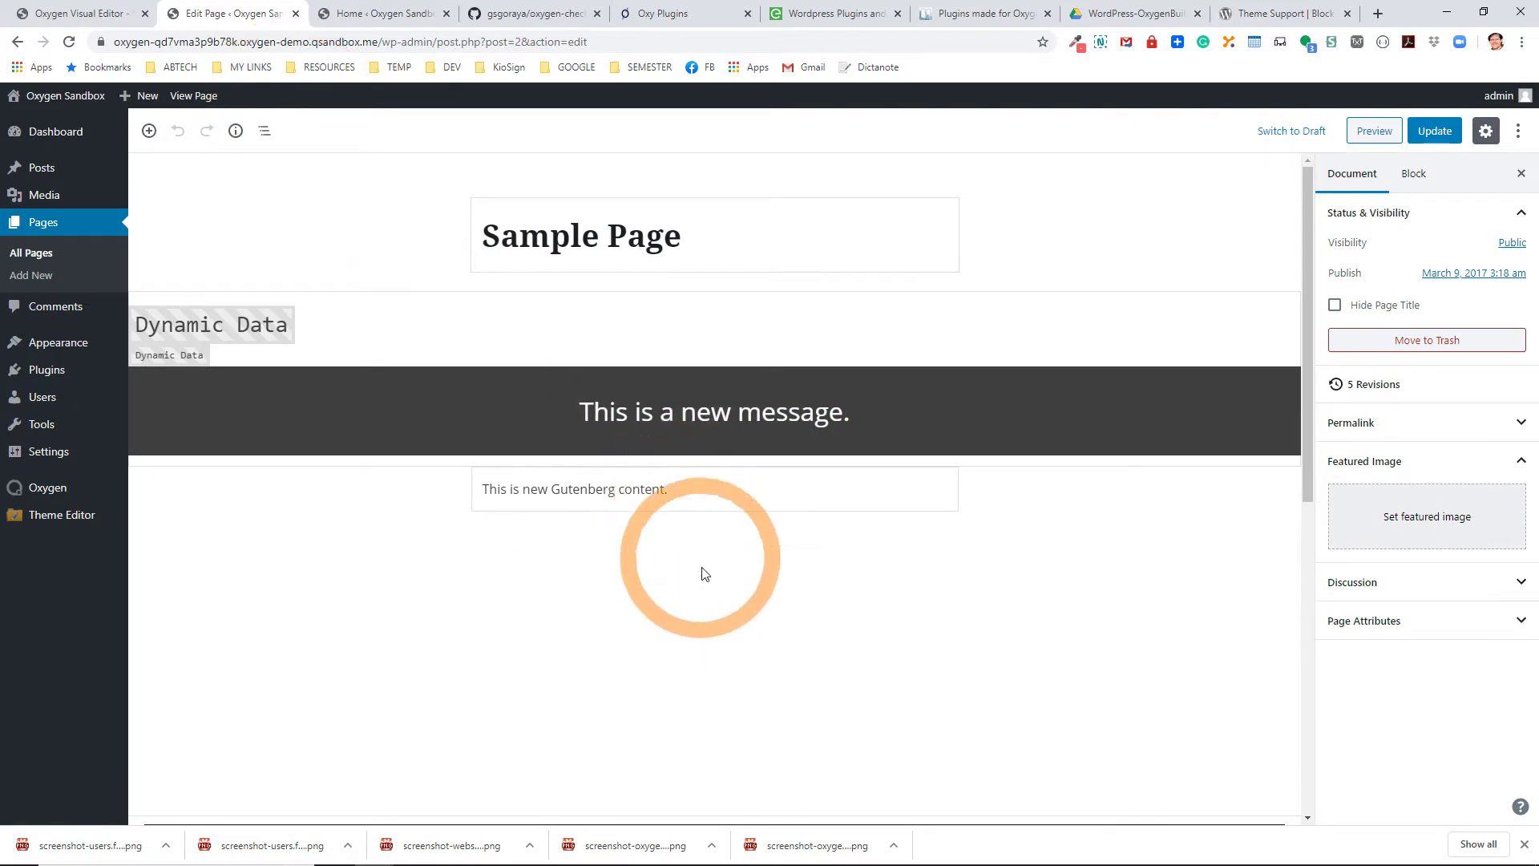
Update the page with full Gutenberg editing turned off, then return to the Oxygen builder.
scroll(707, 645, down, 5)
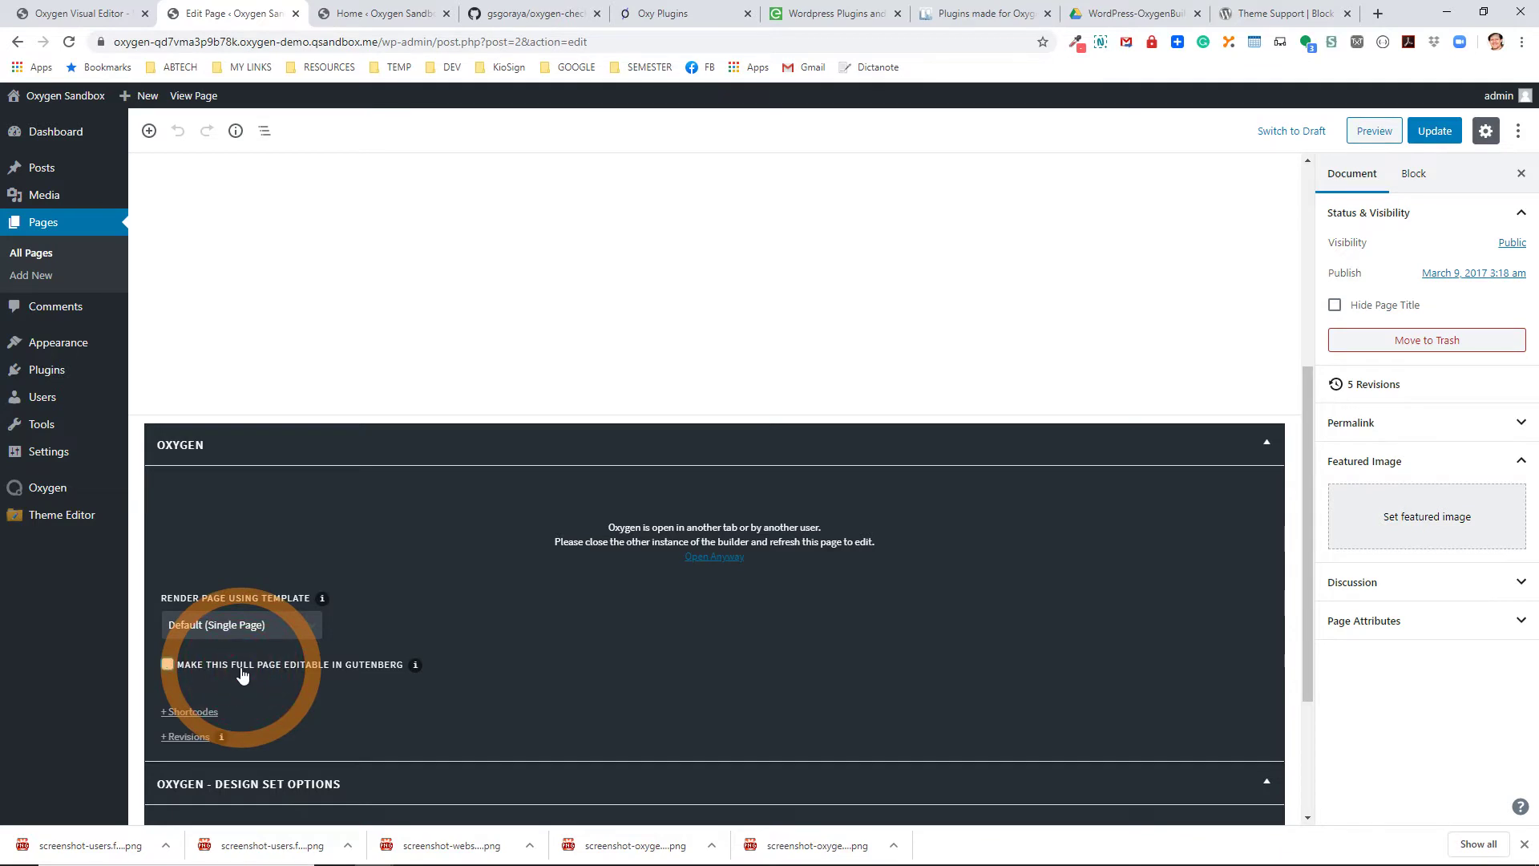
click(1434, 130)
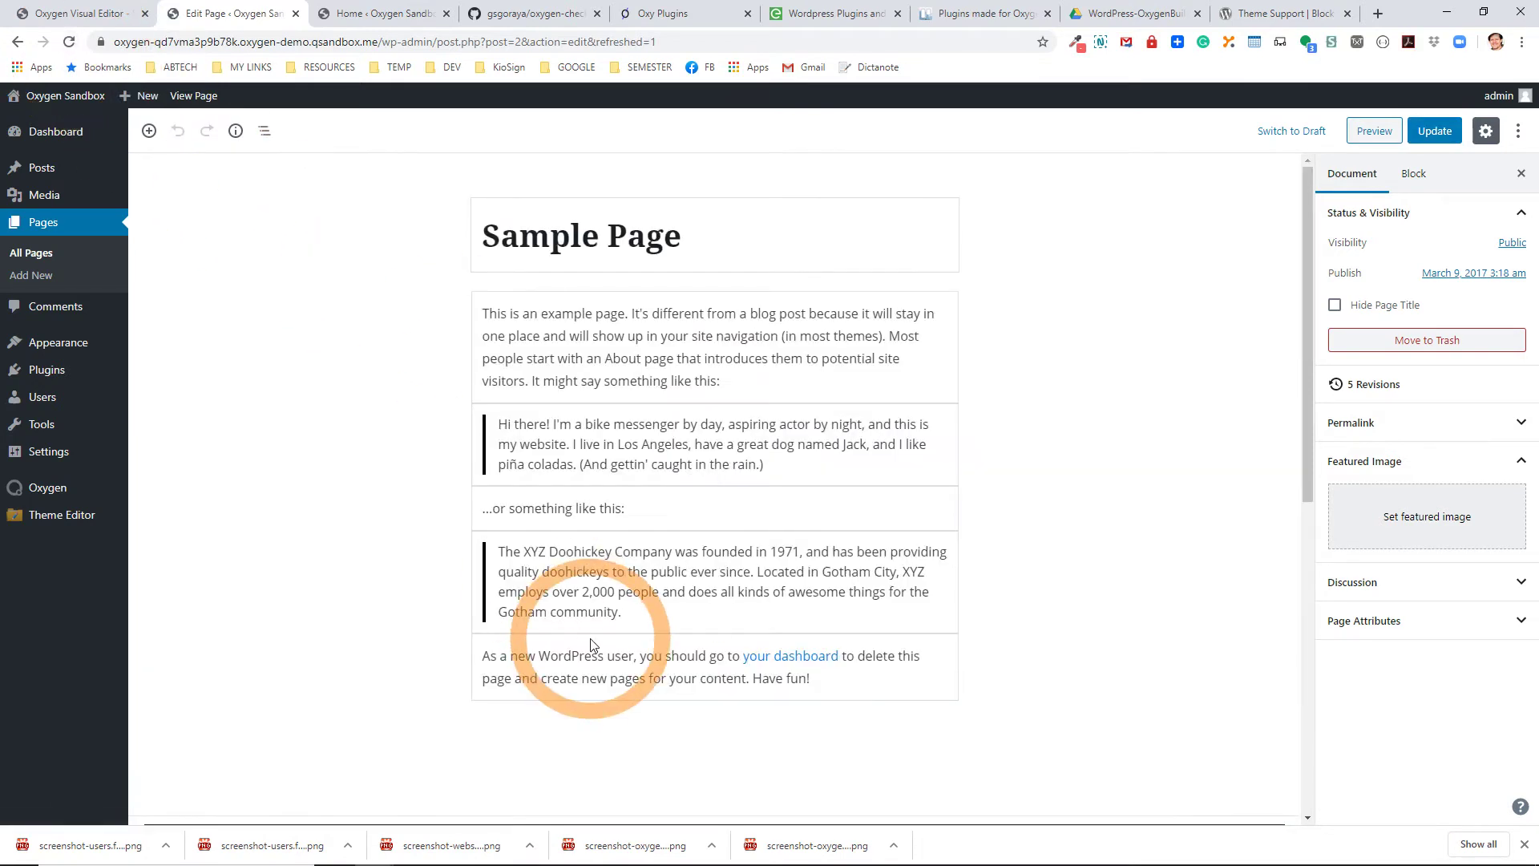
scroll(592, 646, down, 4)
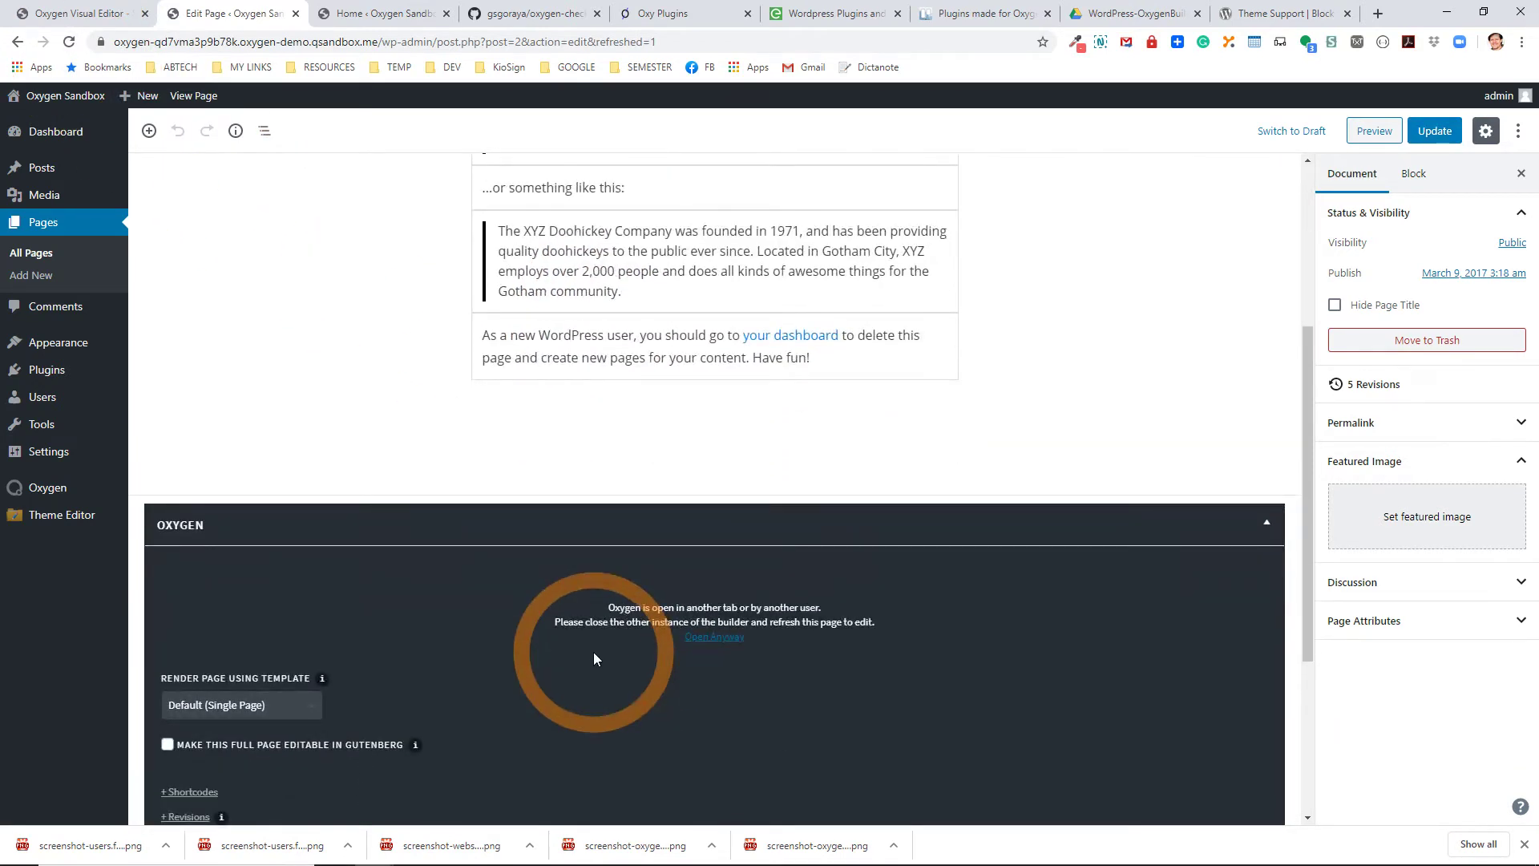
click(77, 12)
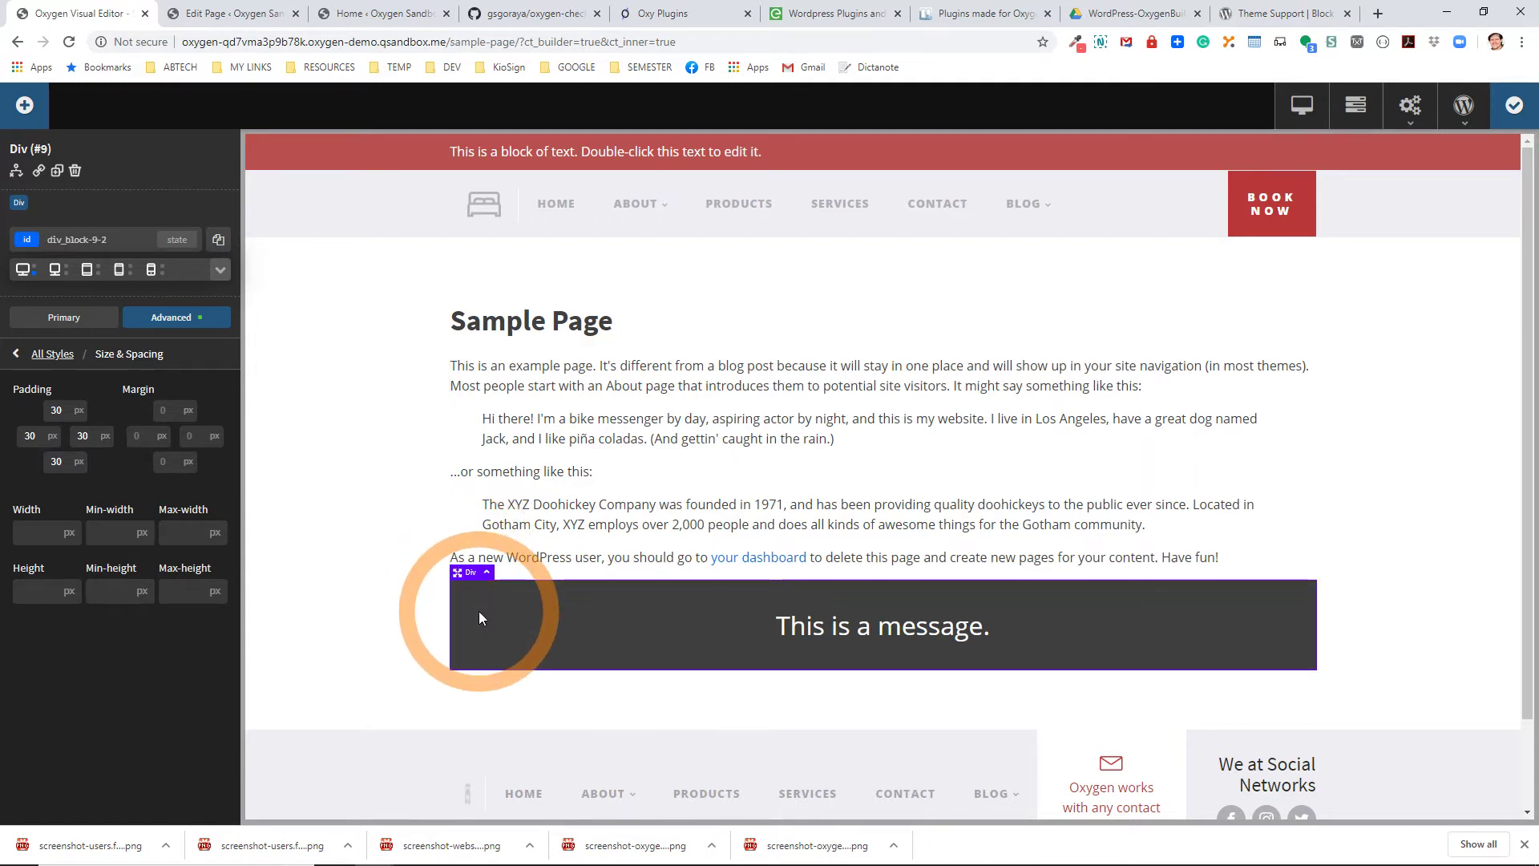
Copy the message div to a reusable block named 'OxBlock - Message'.
click(1355, 109)
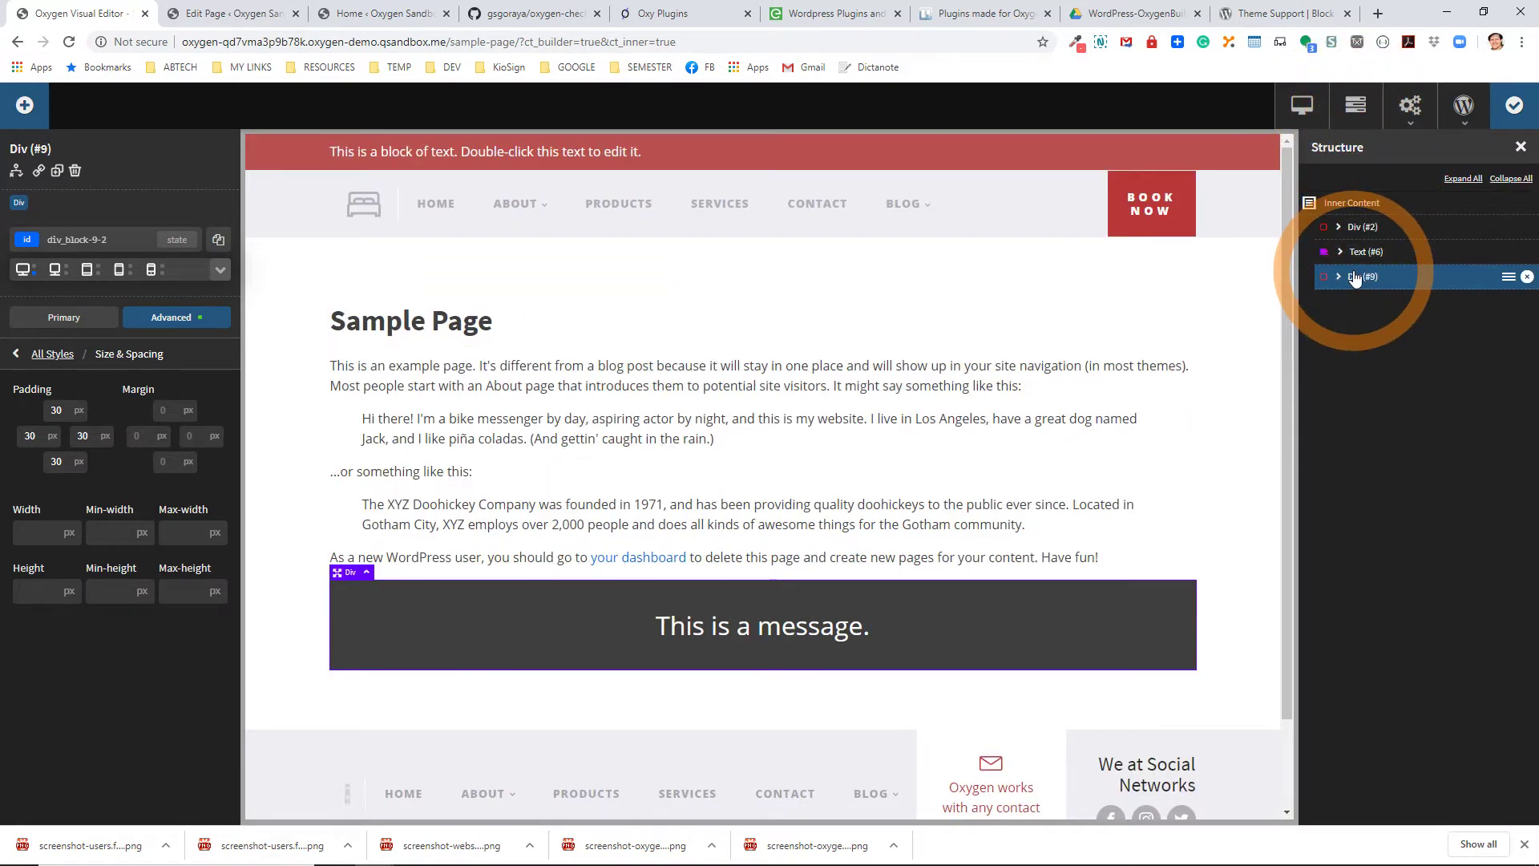
click(1508, 277)
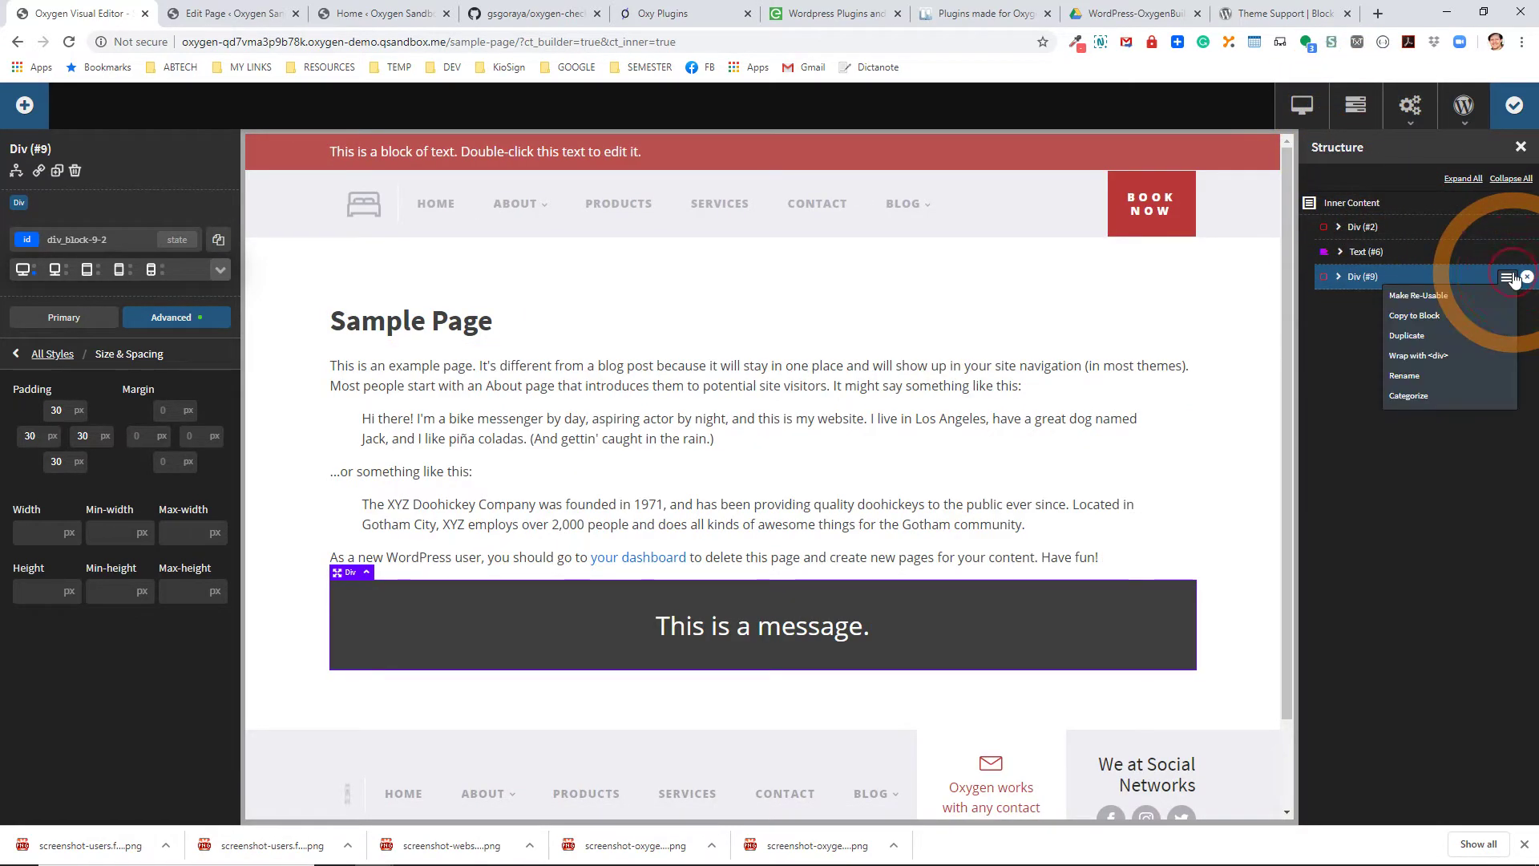
click(1424, 317)
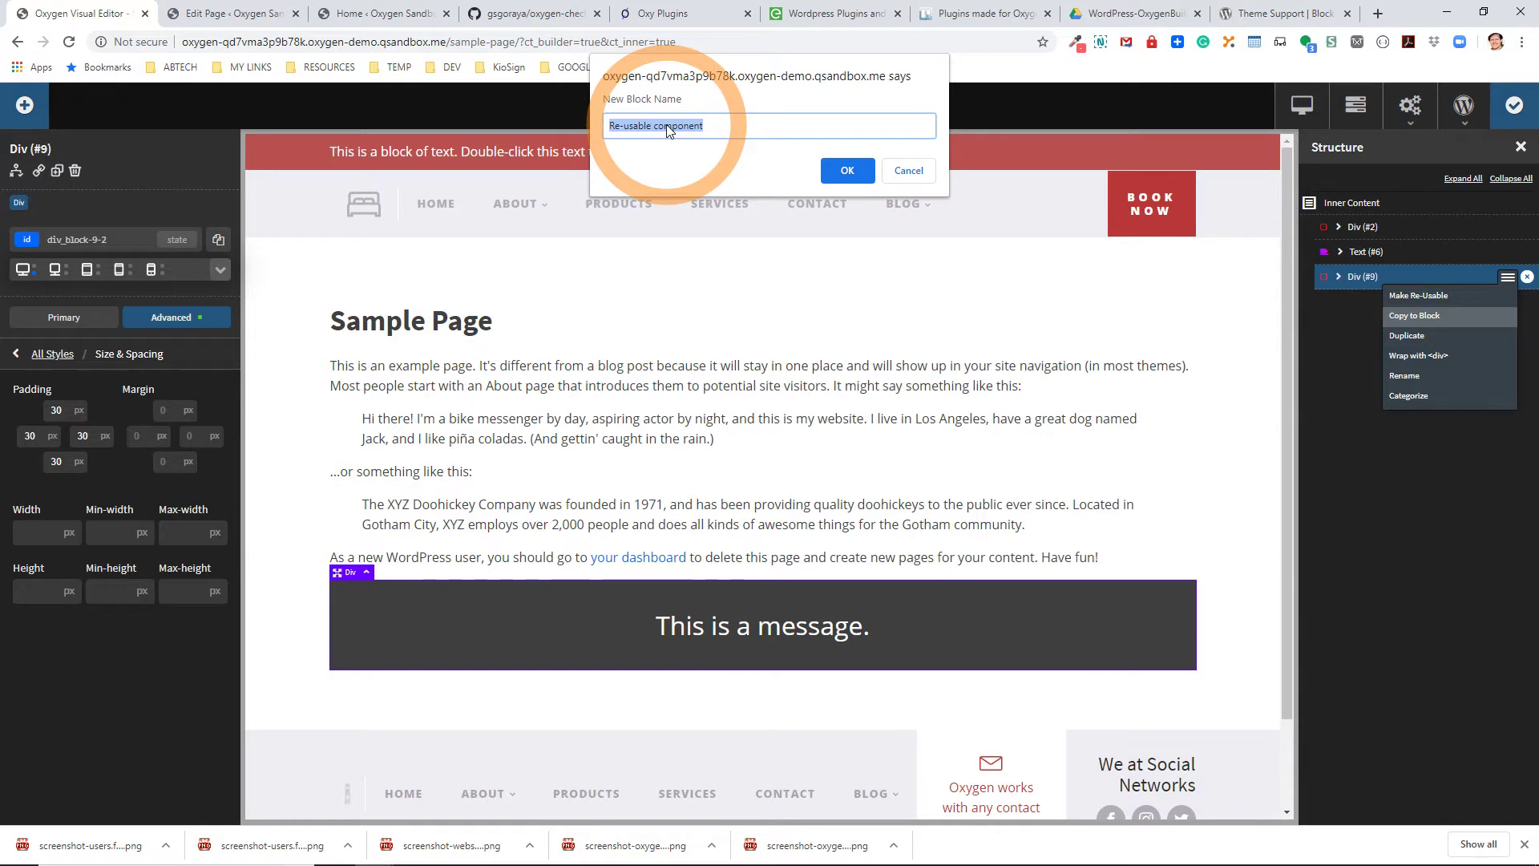
text(OxBlock - Me)
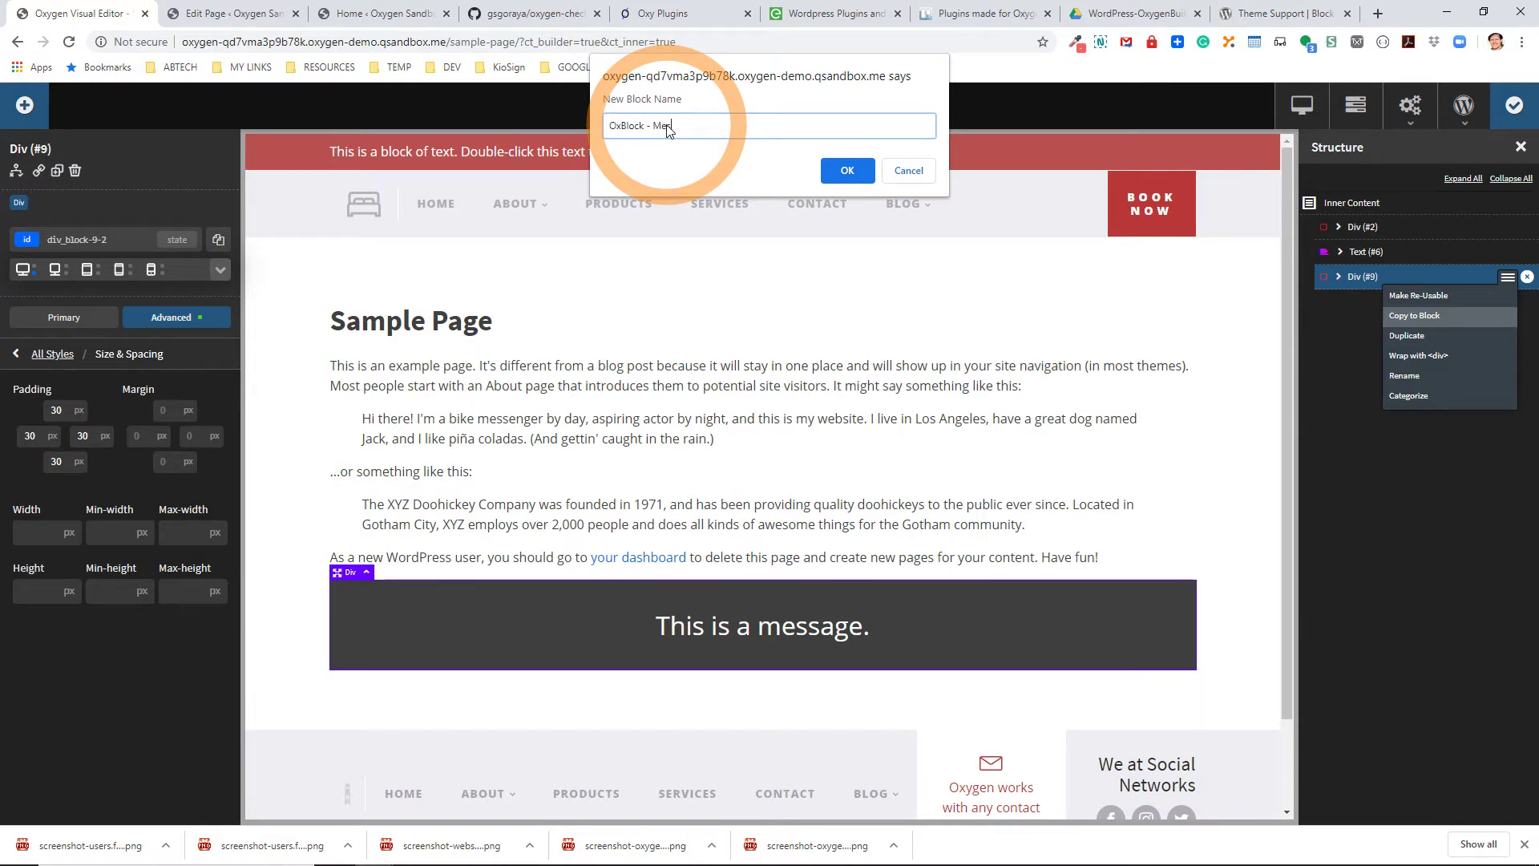
text(ssage)
click(830, 169)
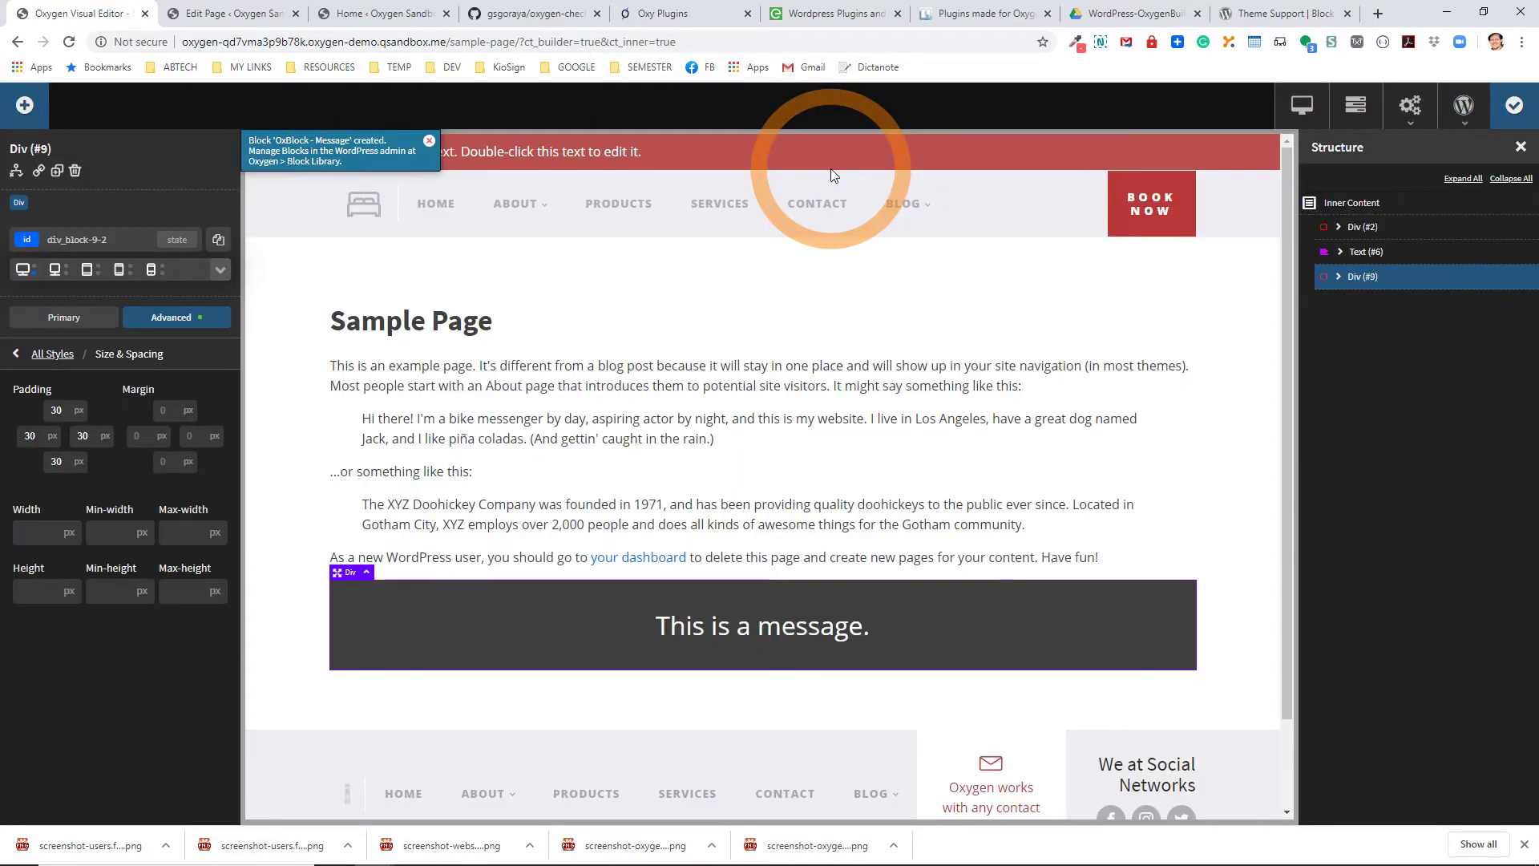
Delete the message div, save the builder, and view the live Sample Page.
click(1509, 278)
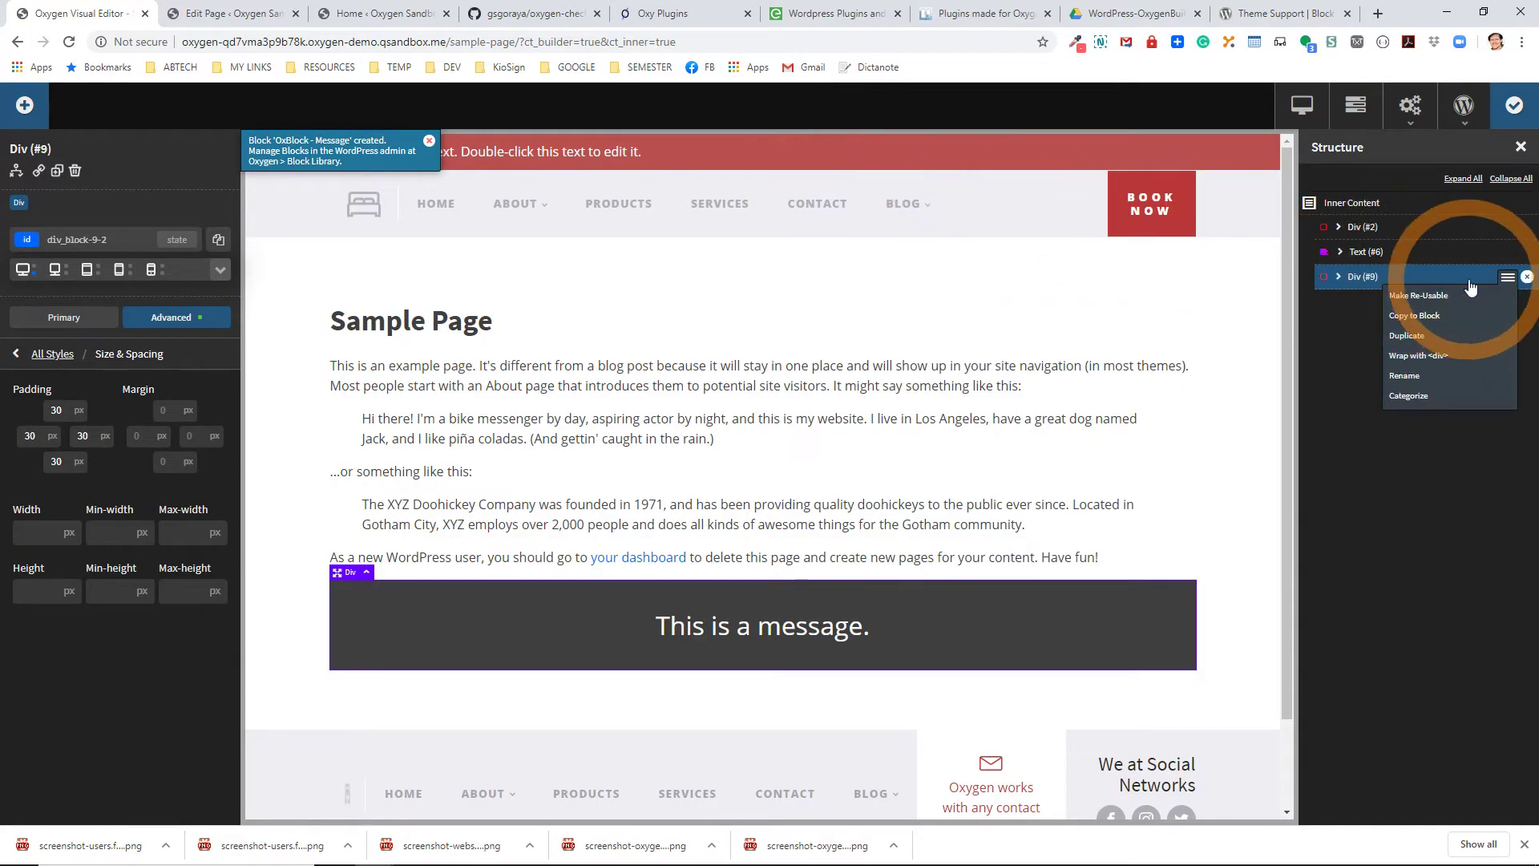
click(1527, 277)
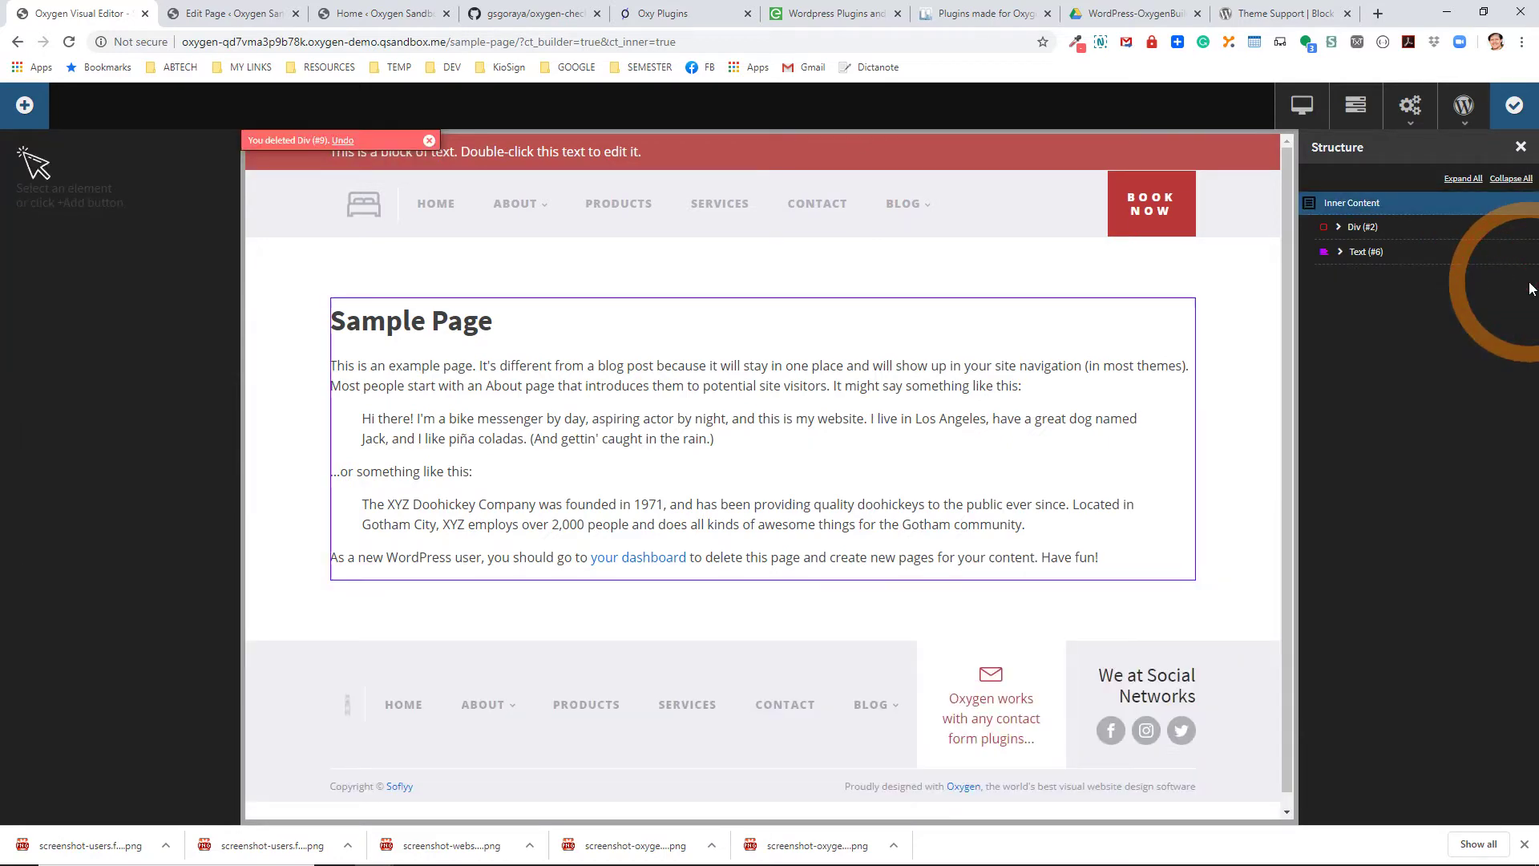
click(1527, 119)
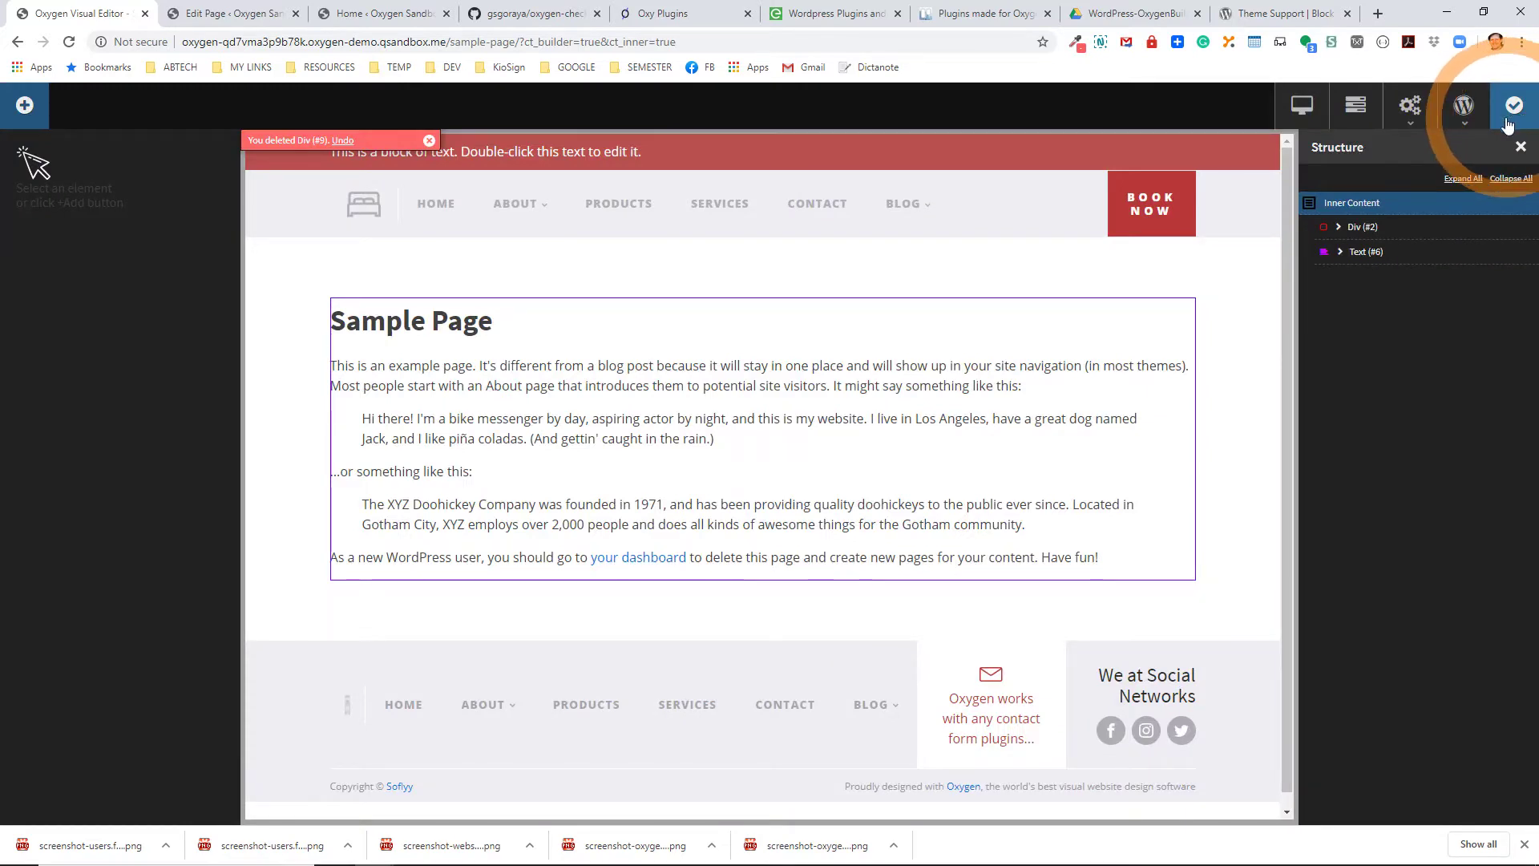
click(185, 14)
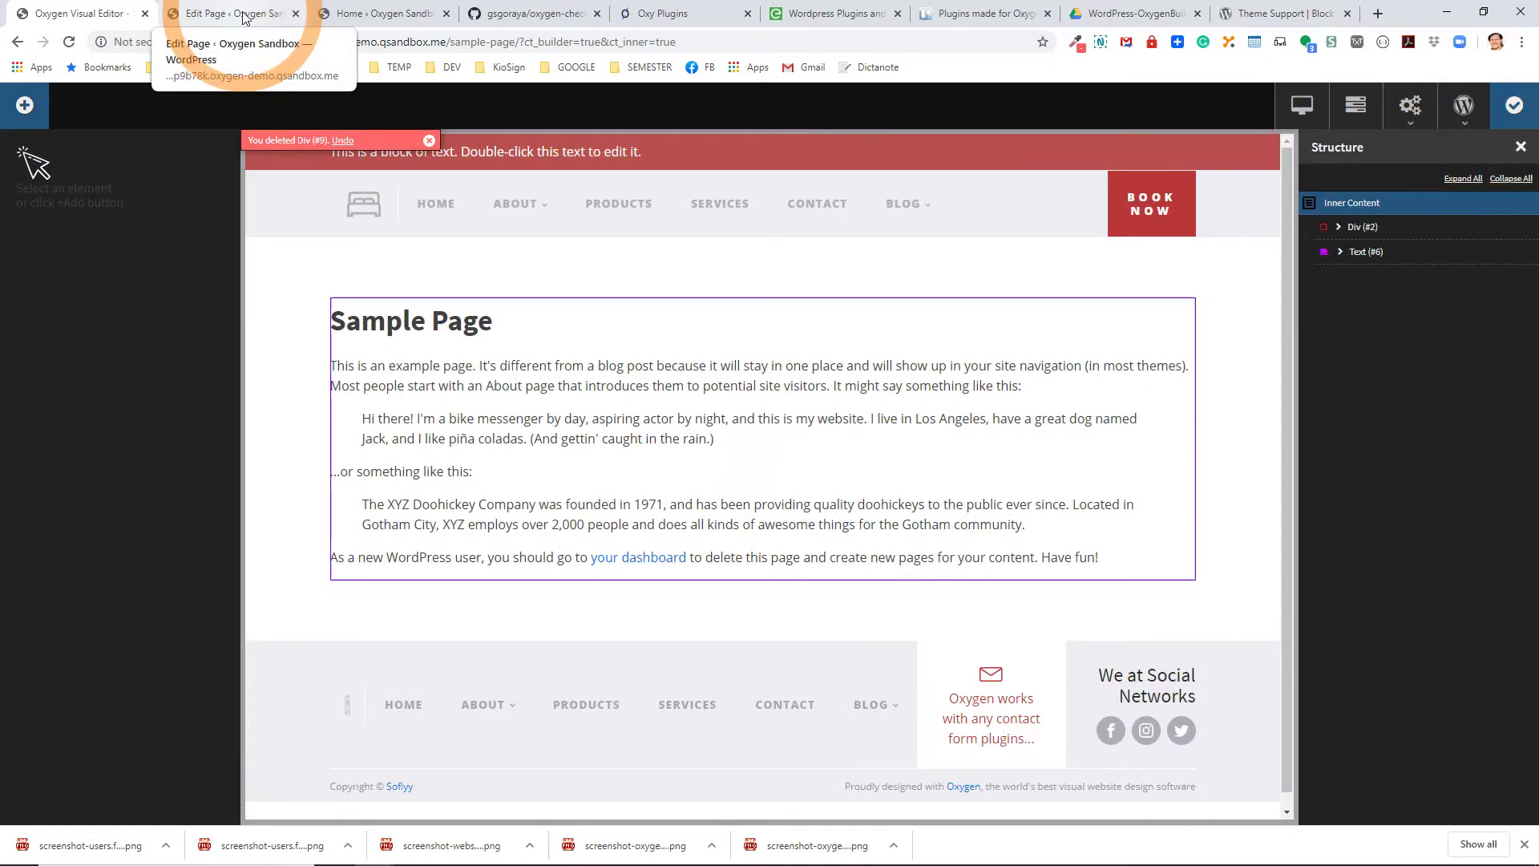
click(243, 14)
click(193, 97)
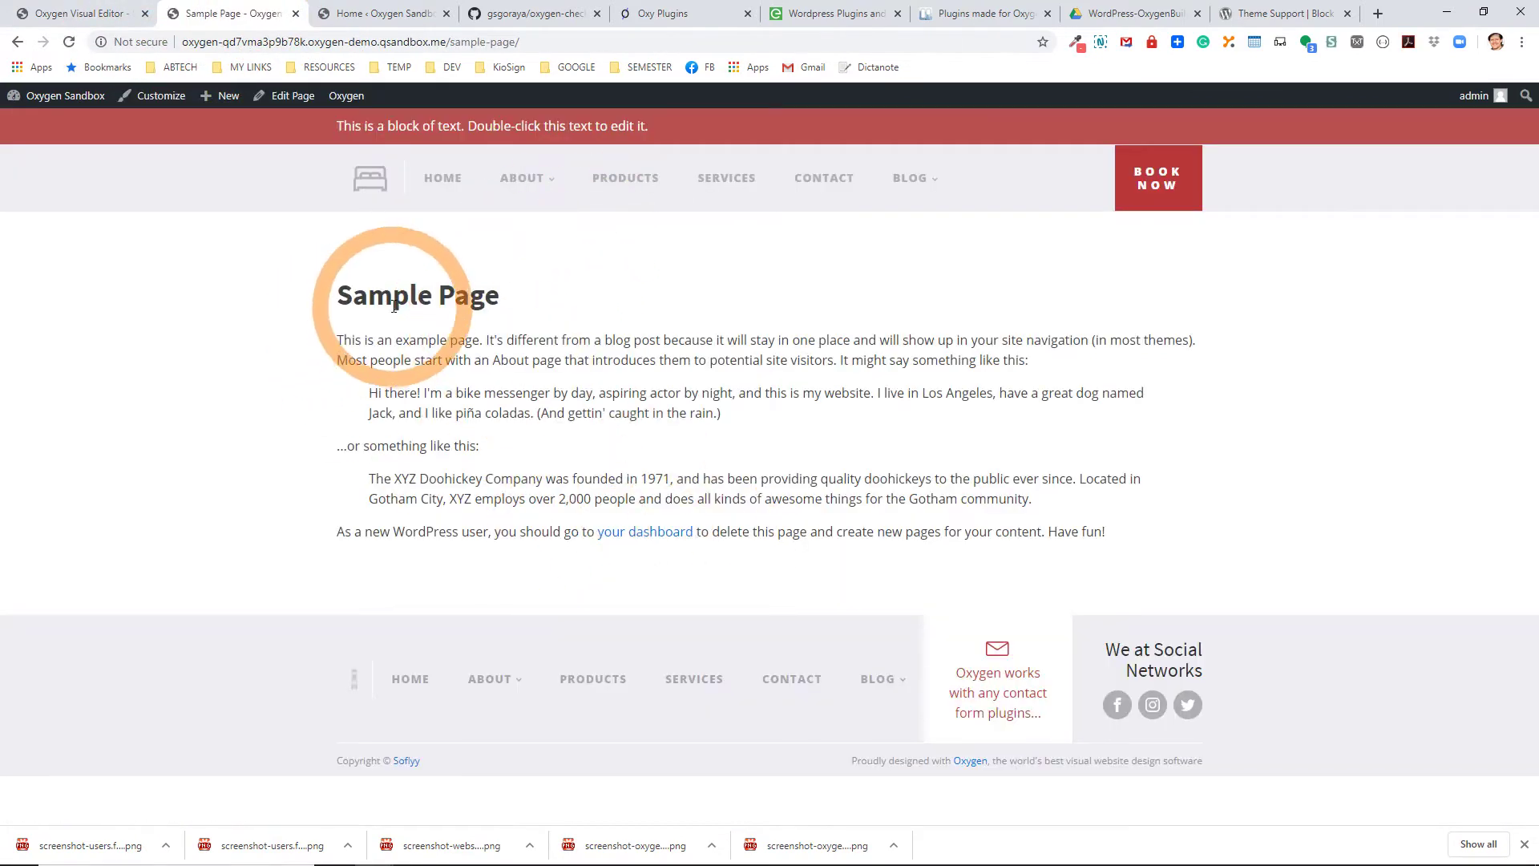
Review the live Sample Page's title and body text, then reopen it in the editor.
drag(324, 289, 541, 305)
drag(393, 335, 478, 560)
click(481, 224)
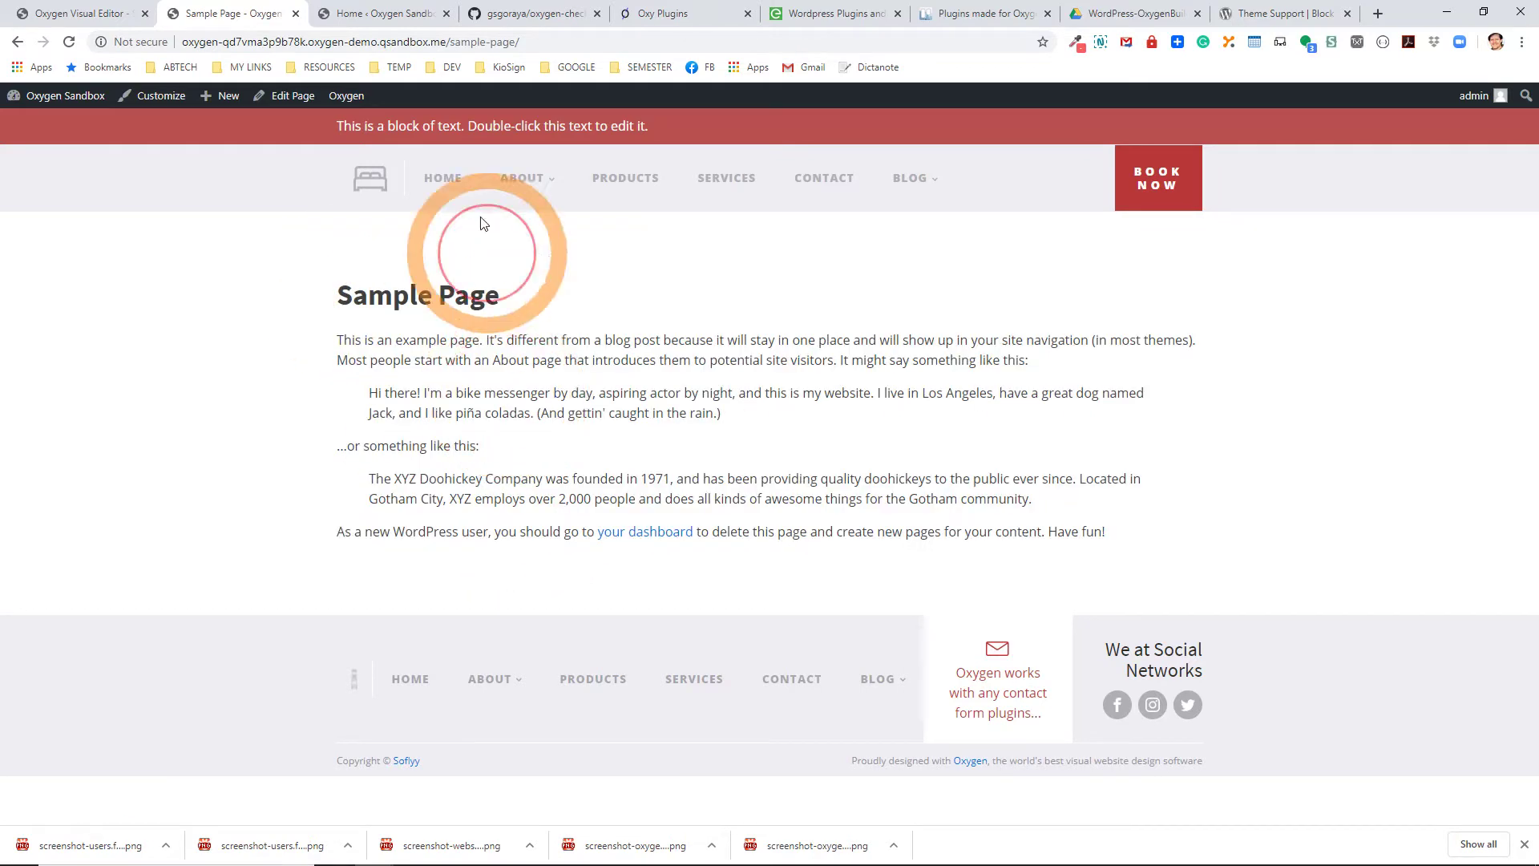
click(285, 103)
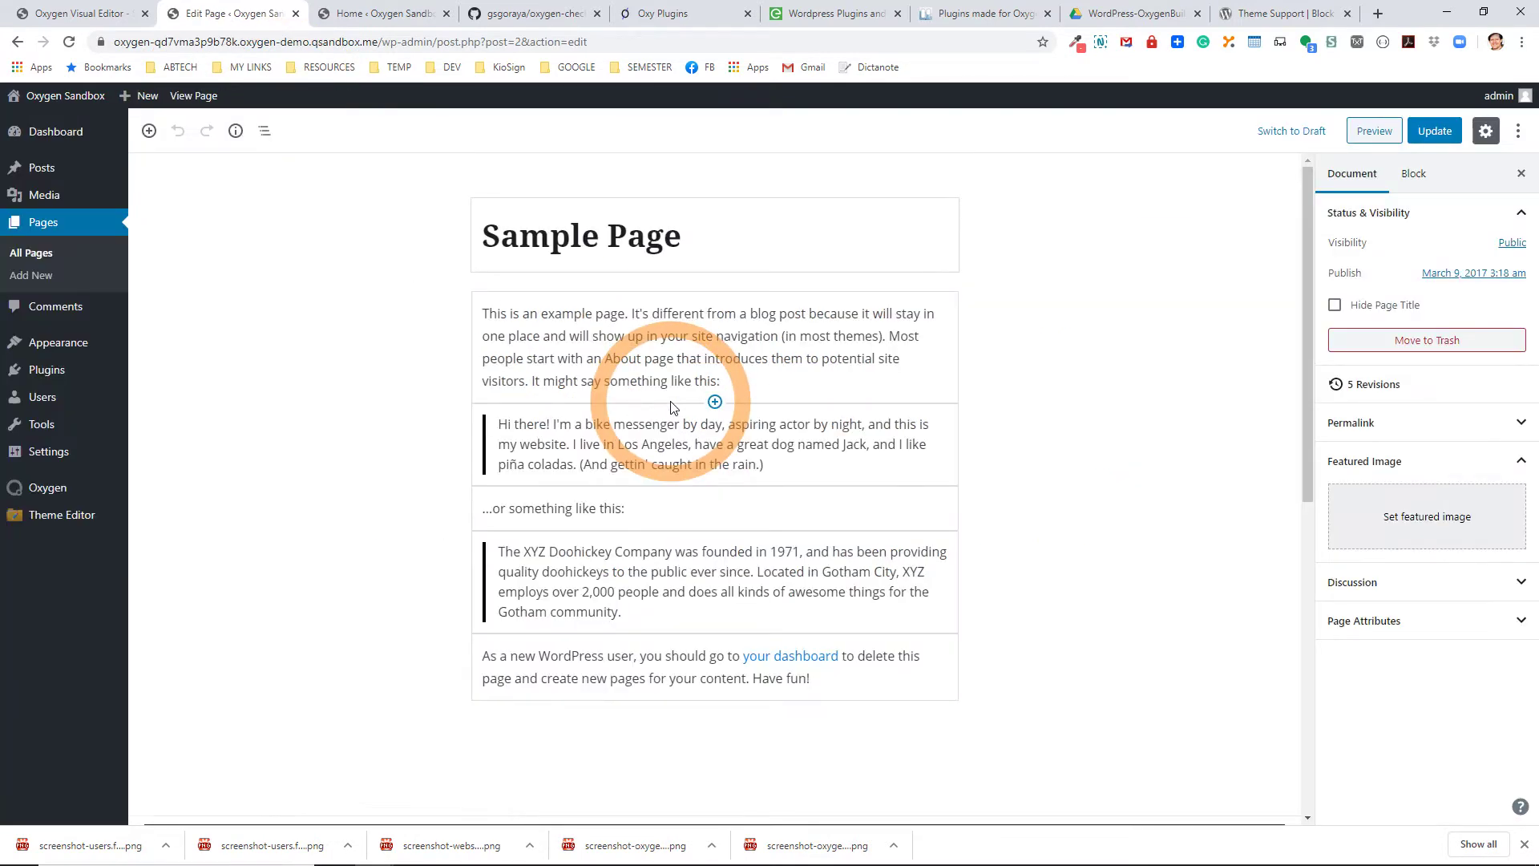
Insert OxBlock - Message after the intro paragraph, edit it to 'This is a another message.', and update.
click(714, 402)
drag(866, 521, 882, 671)
click(646, 535)
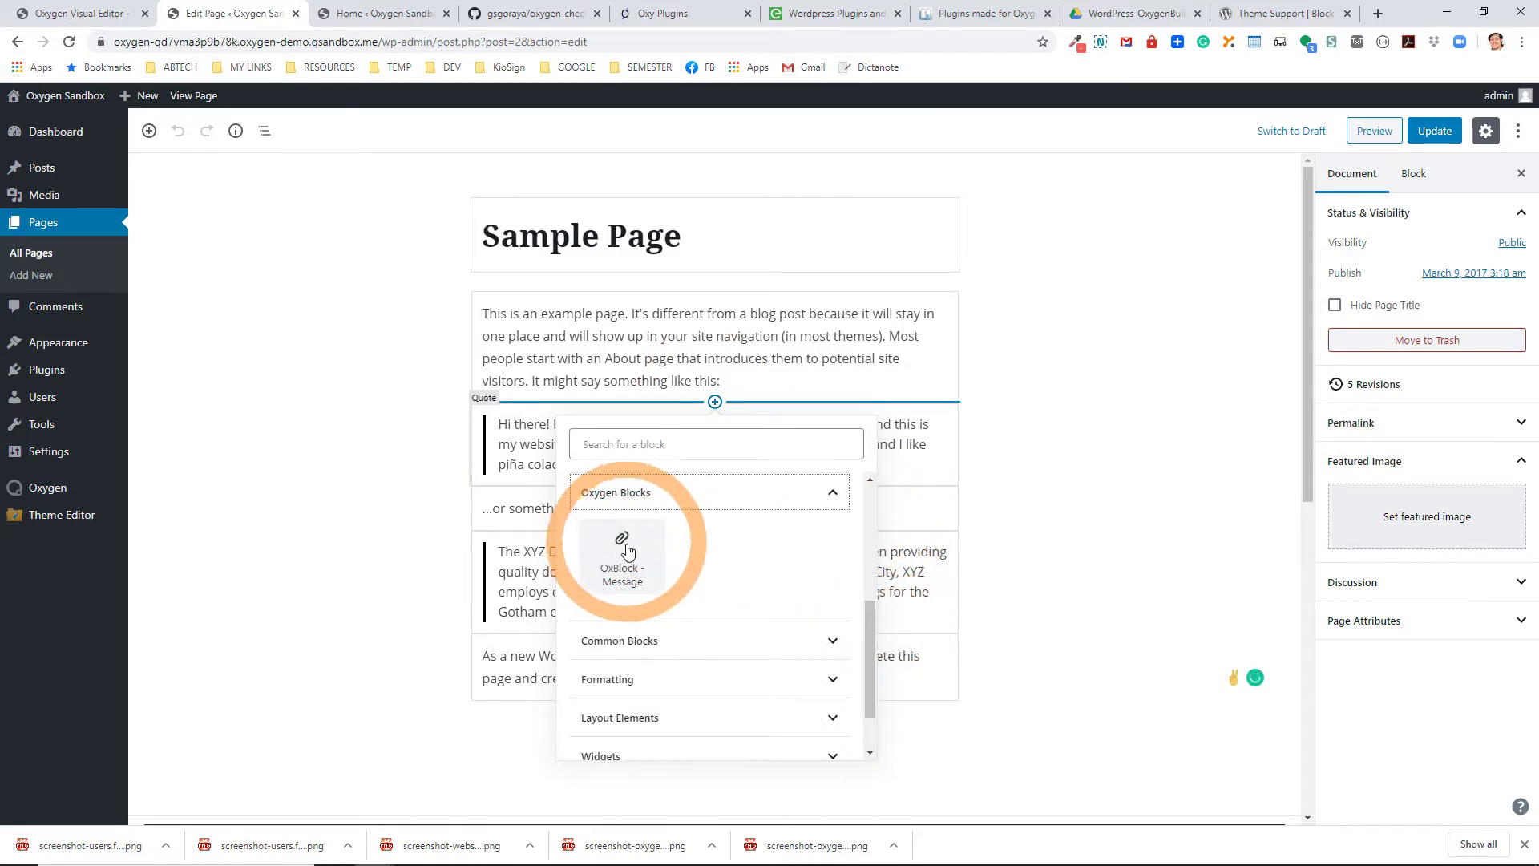
click(623, 557)
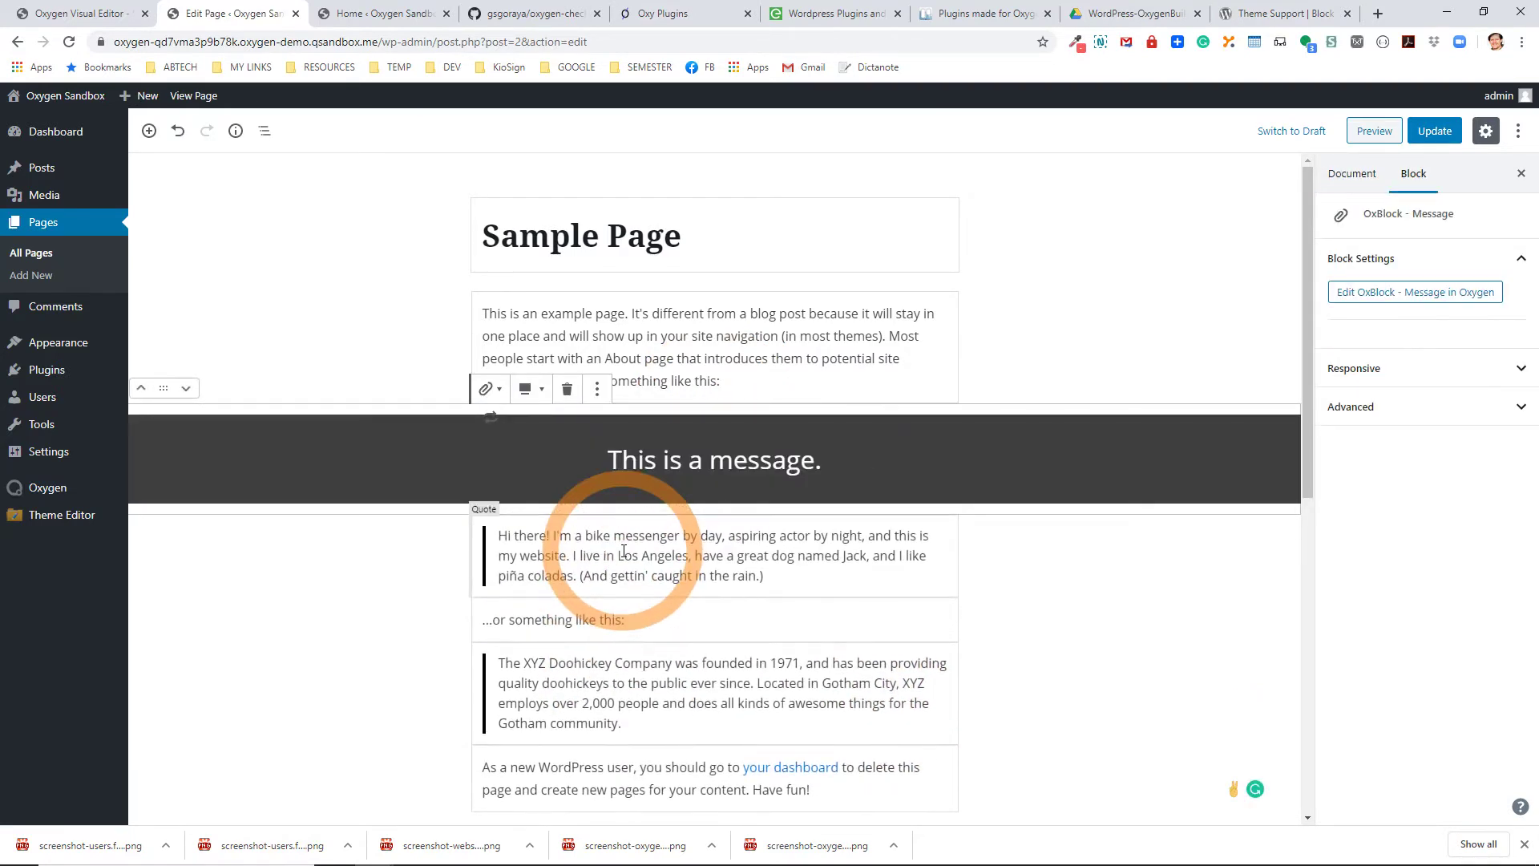
click(703, 460)
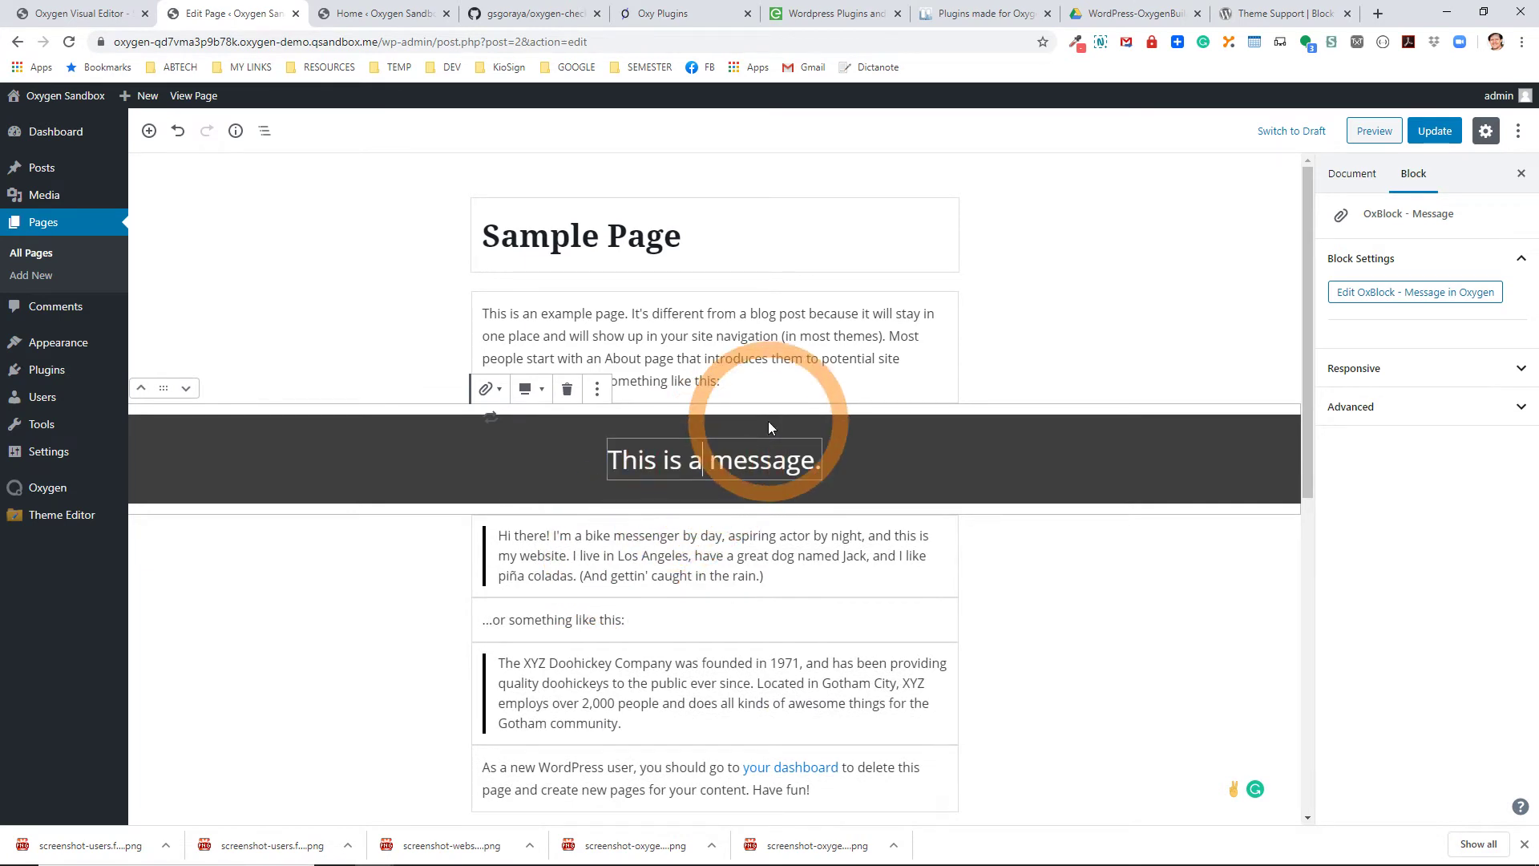
text(another)
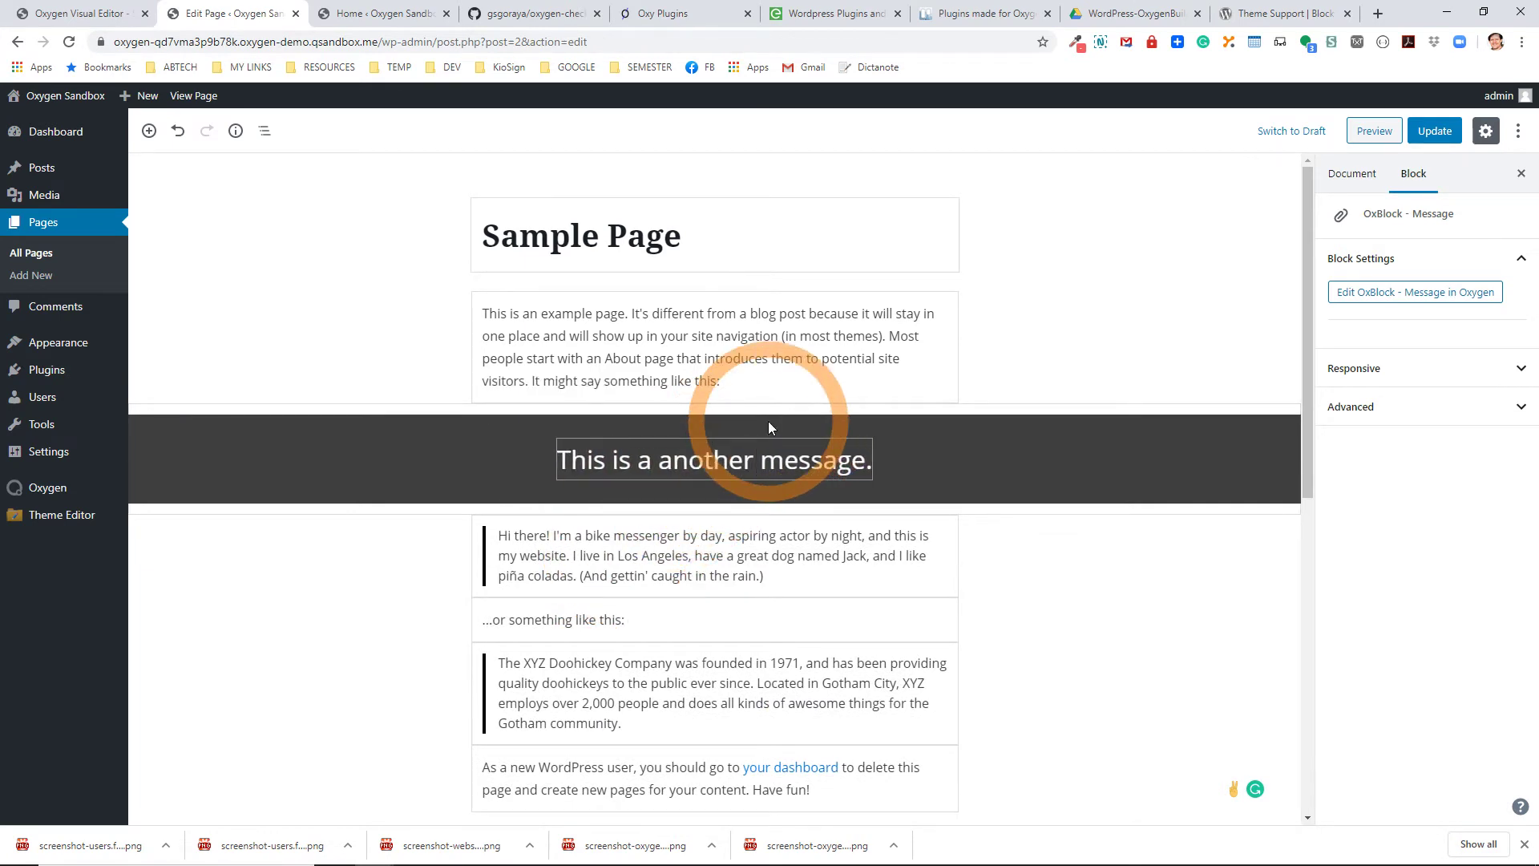
click(1434, 135)
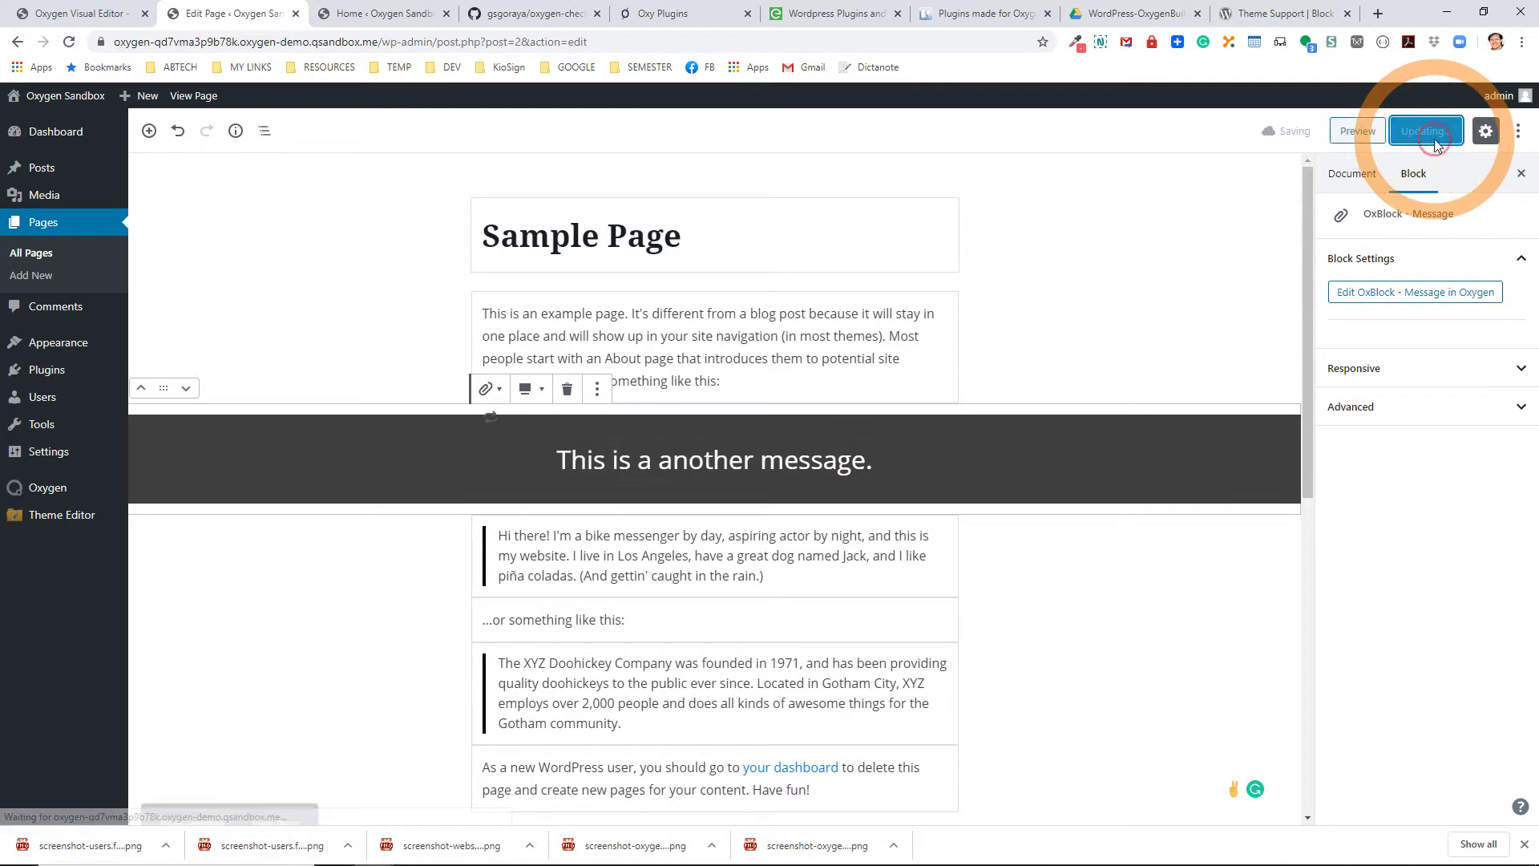
click(191, 97)
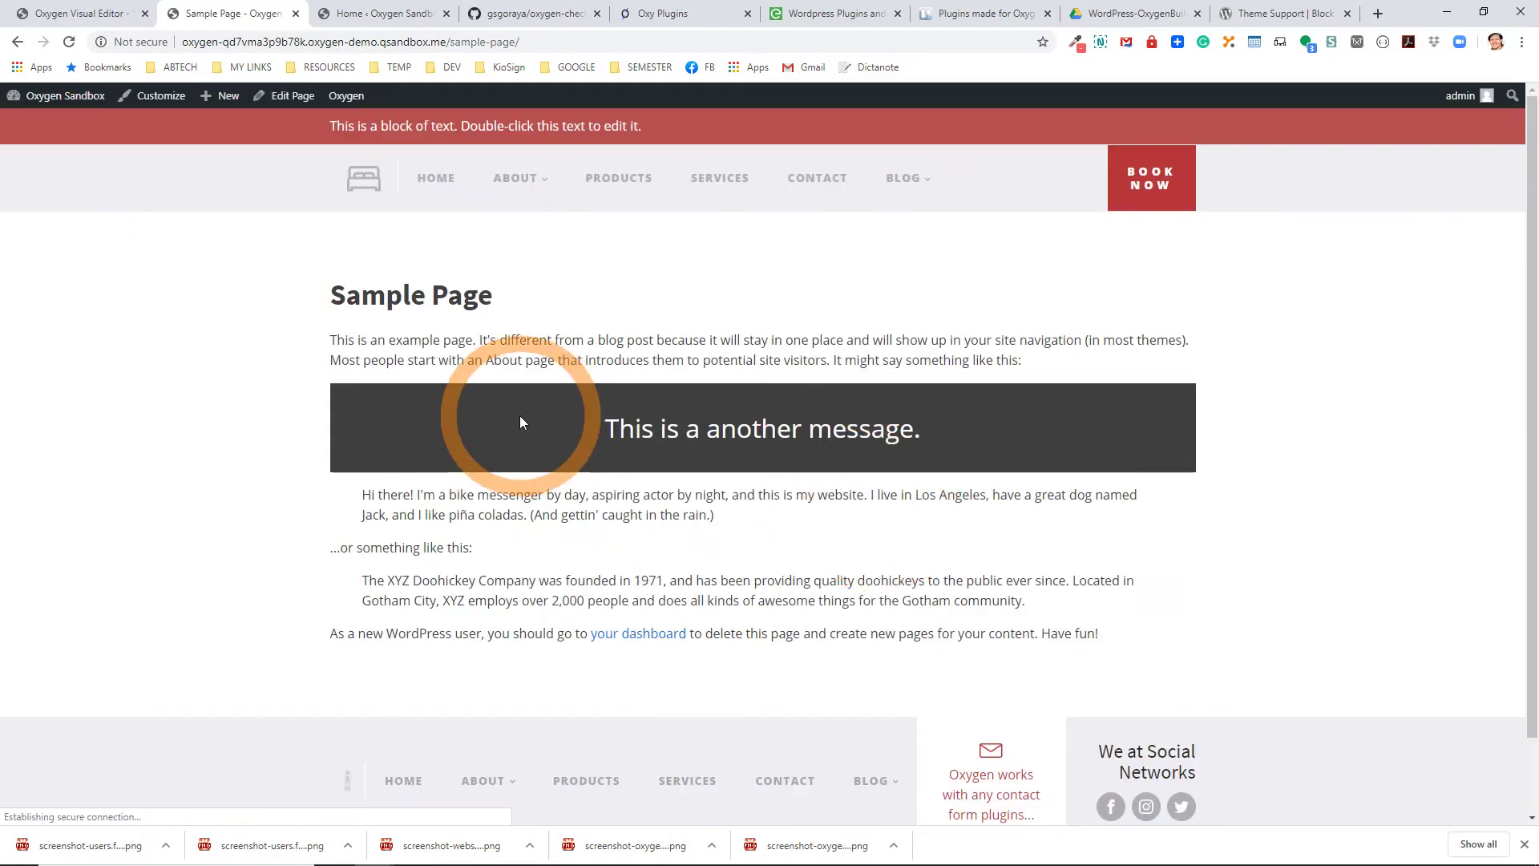
Review the live message, then open OxBlock - Message in Oxygen from the Block sidebar.
drag(520, 415, 999, 426)
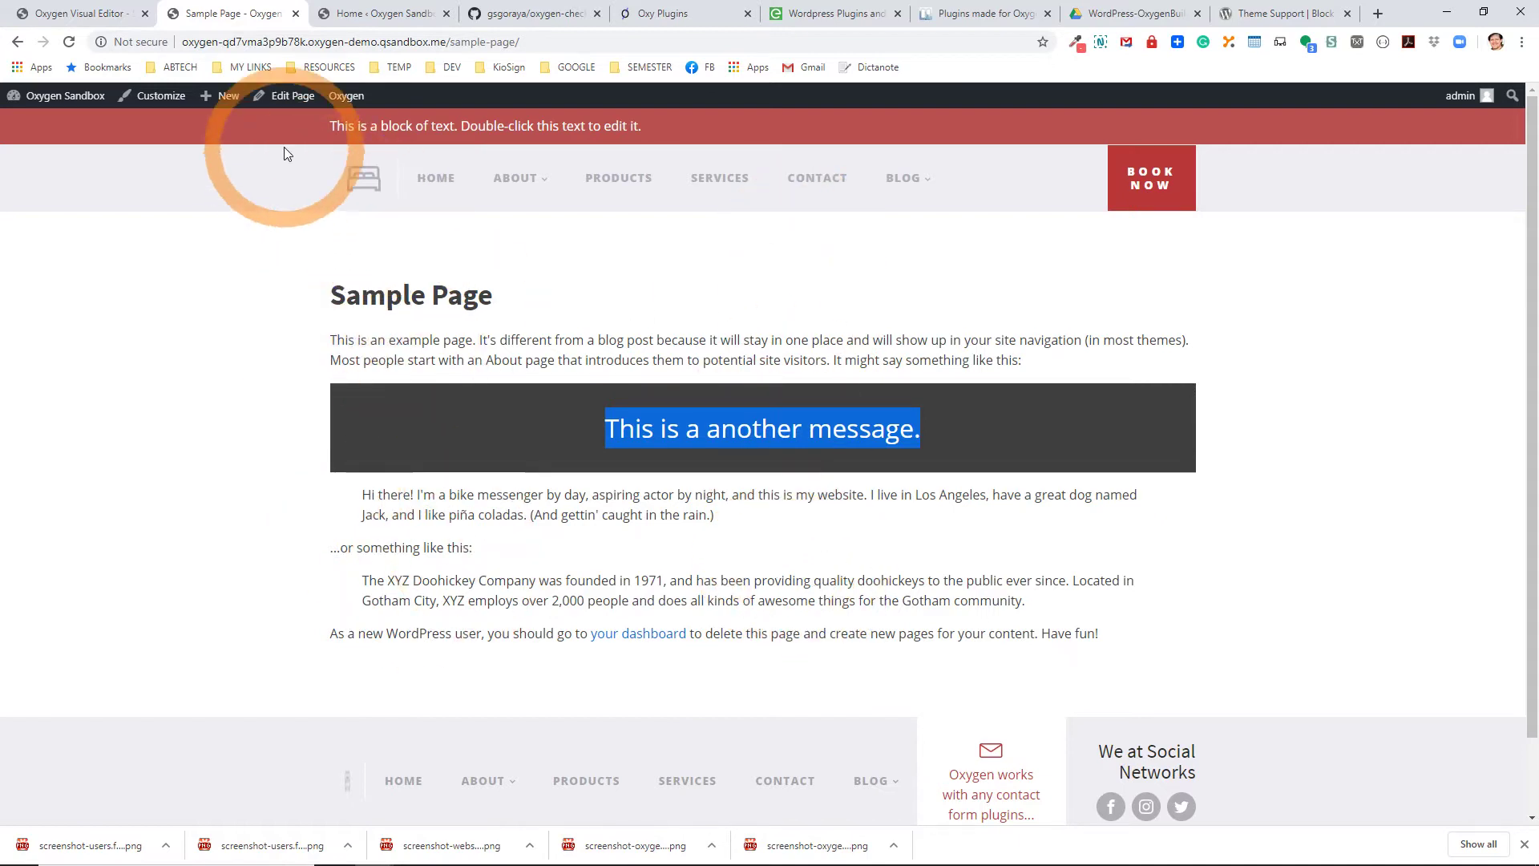
click(292, 96)
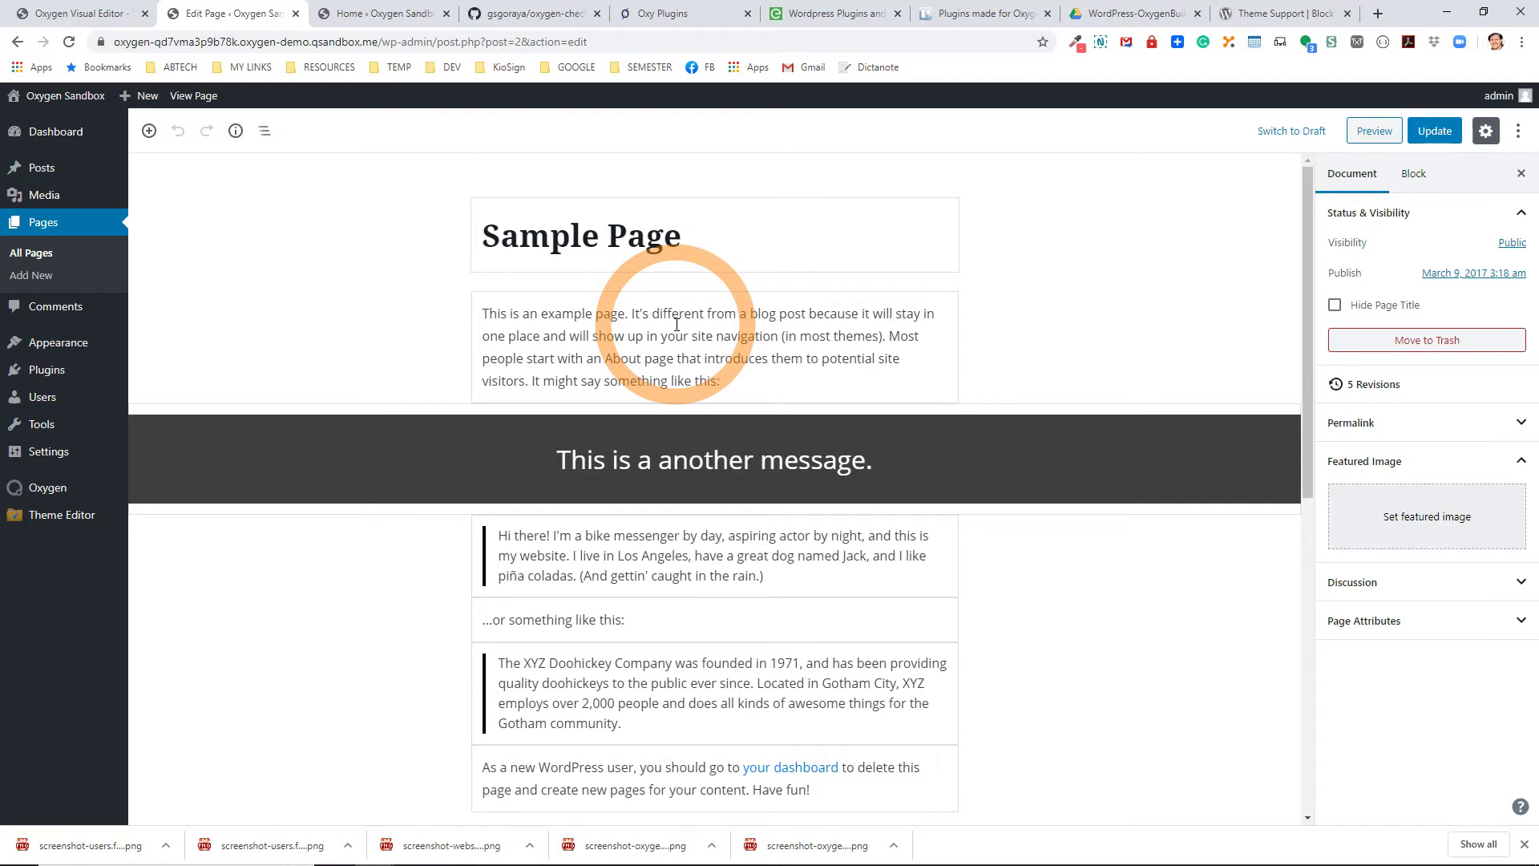
click(641, 477)
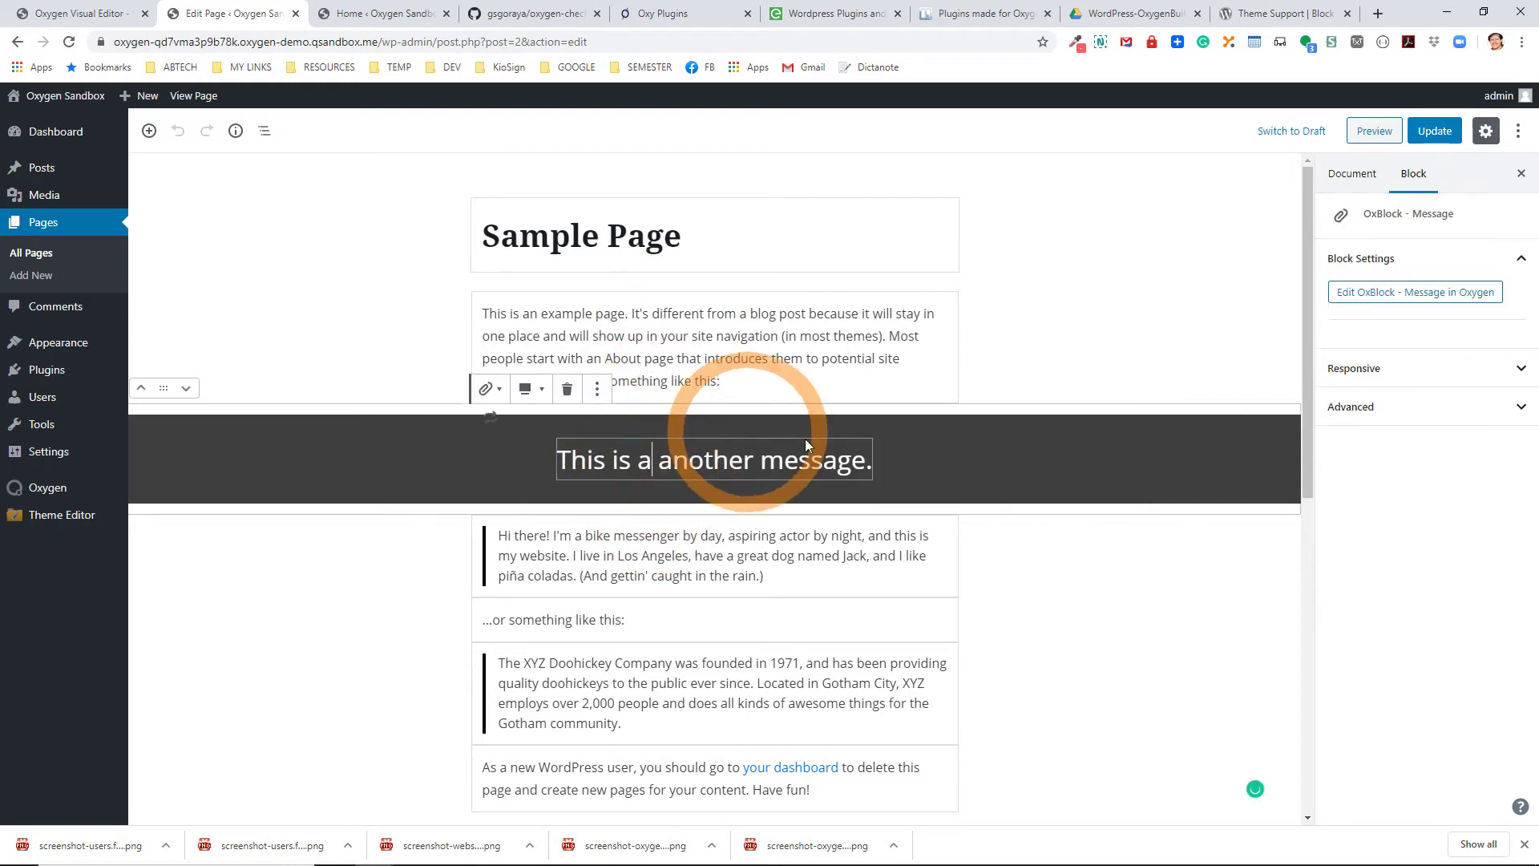
click(1003, 468)
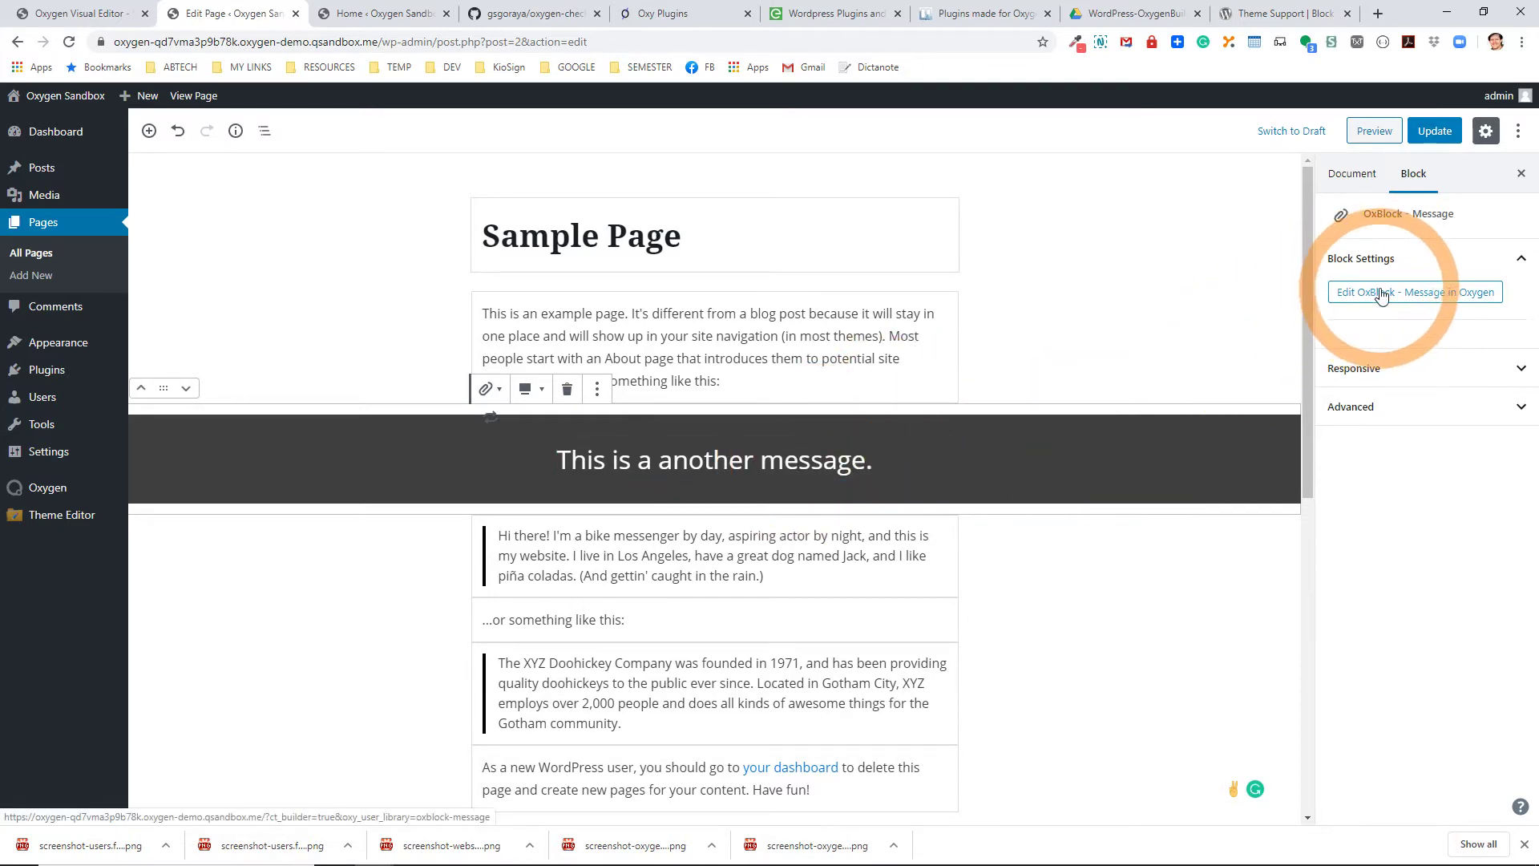
mouse_move(72, 493)
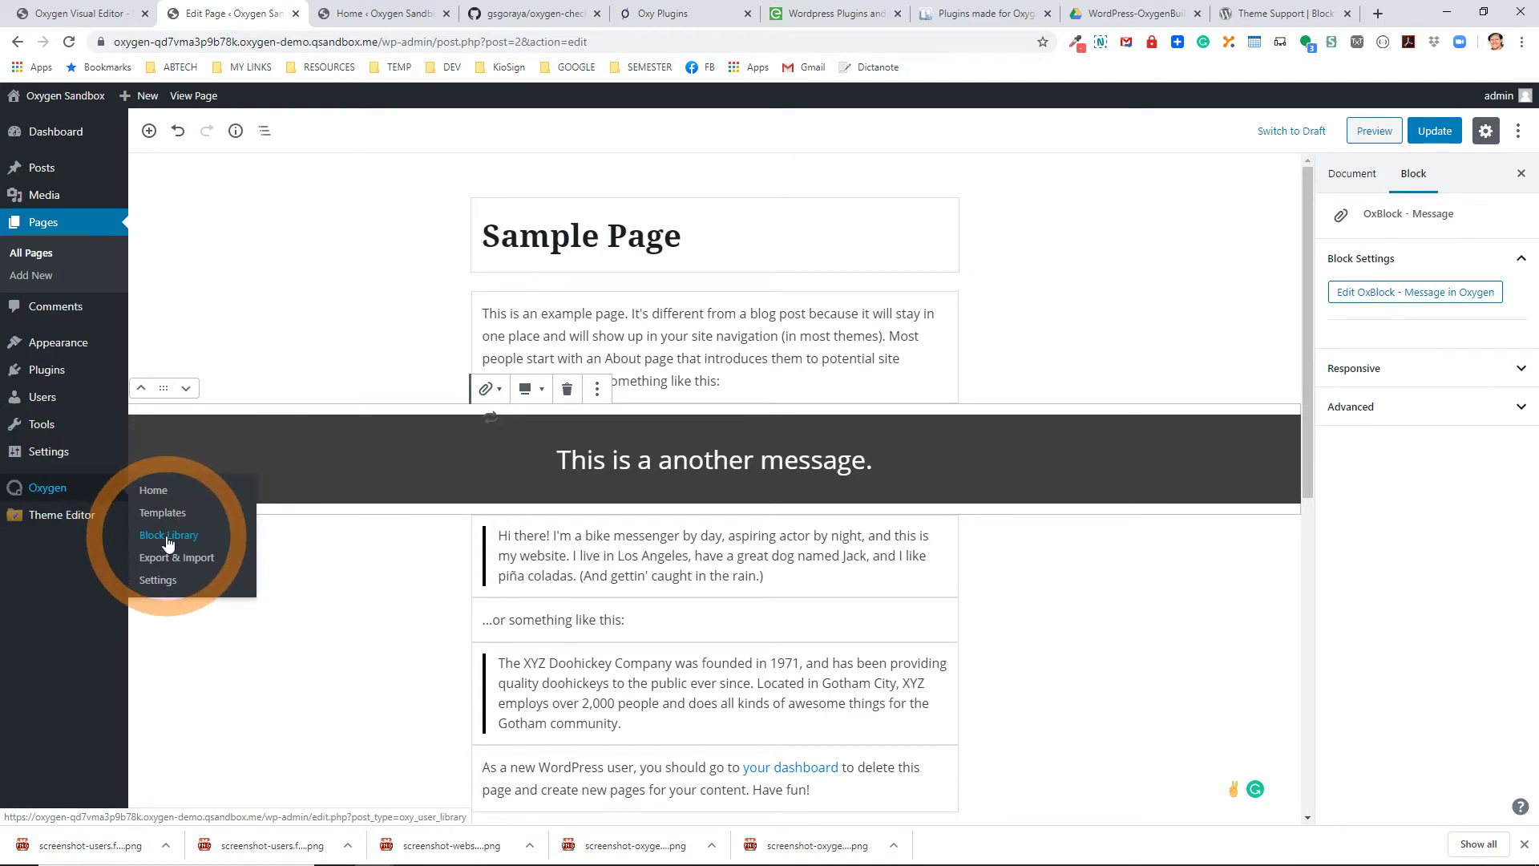
click(1467, 300)
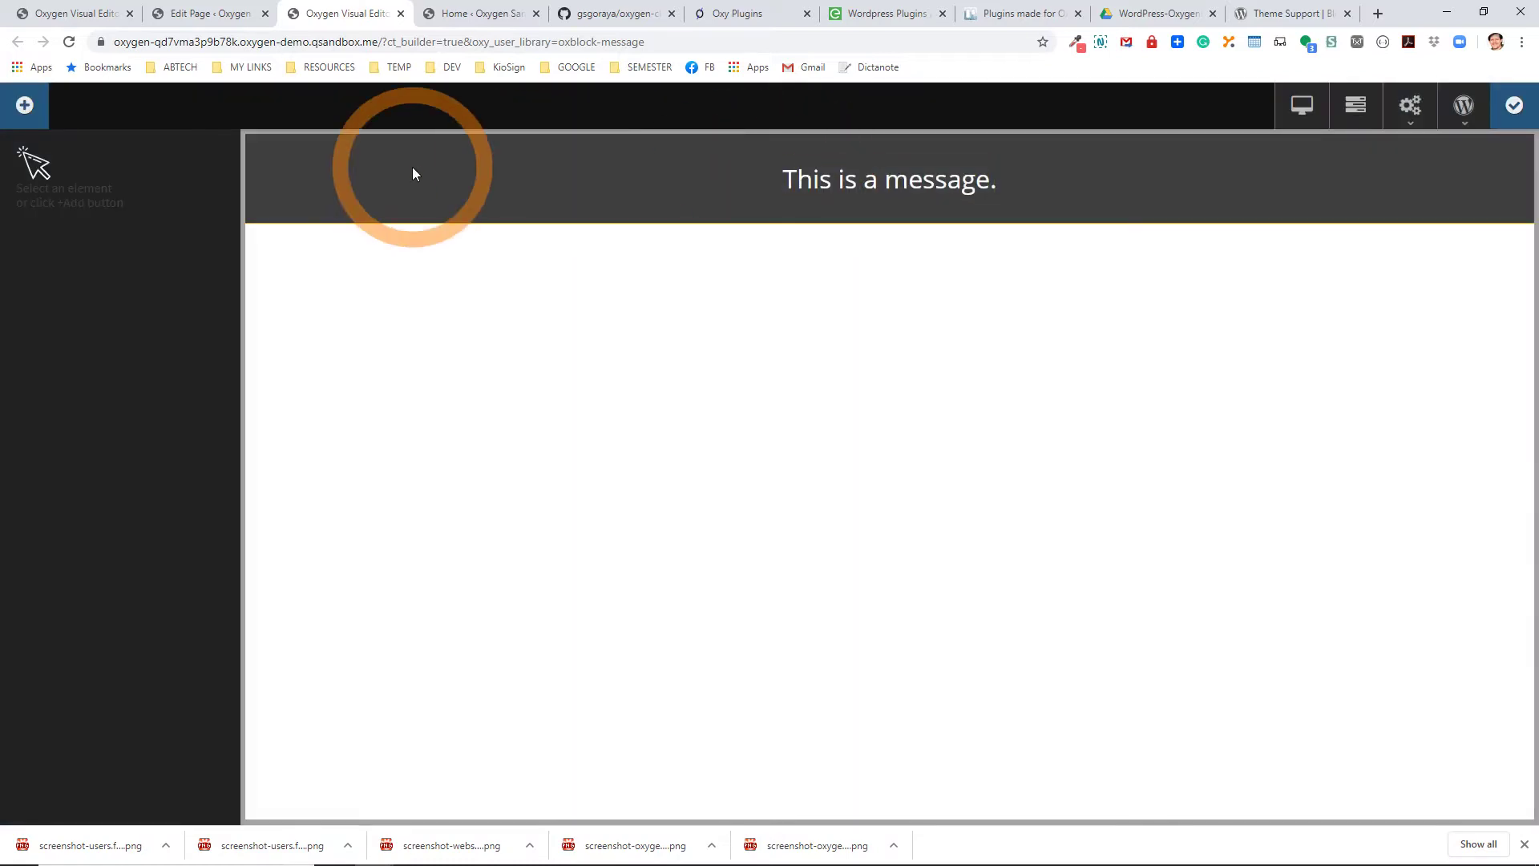
Set the message div's background colour to the red1 global colour.
click(412, 173)
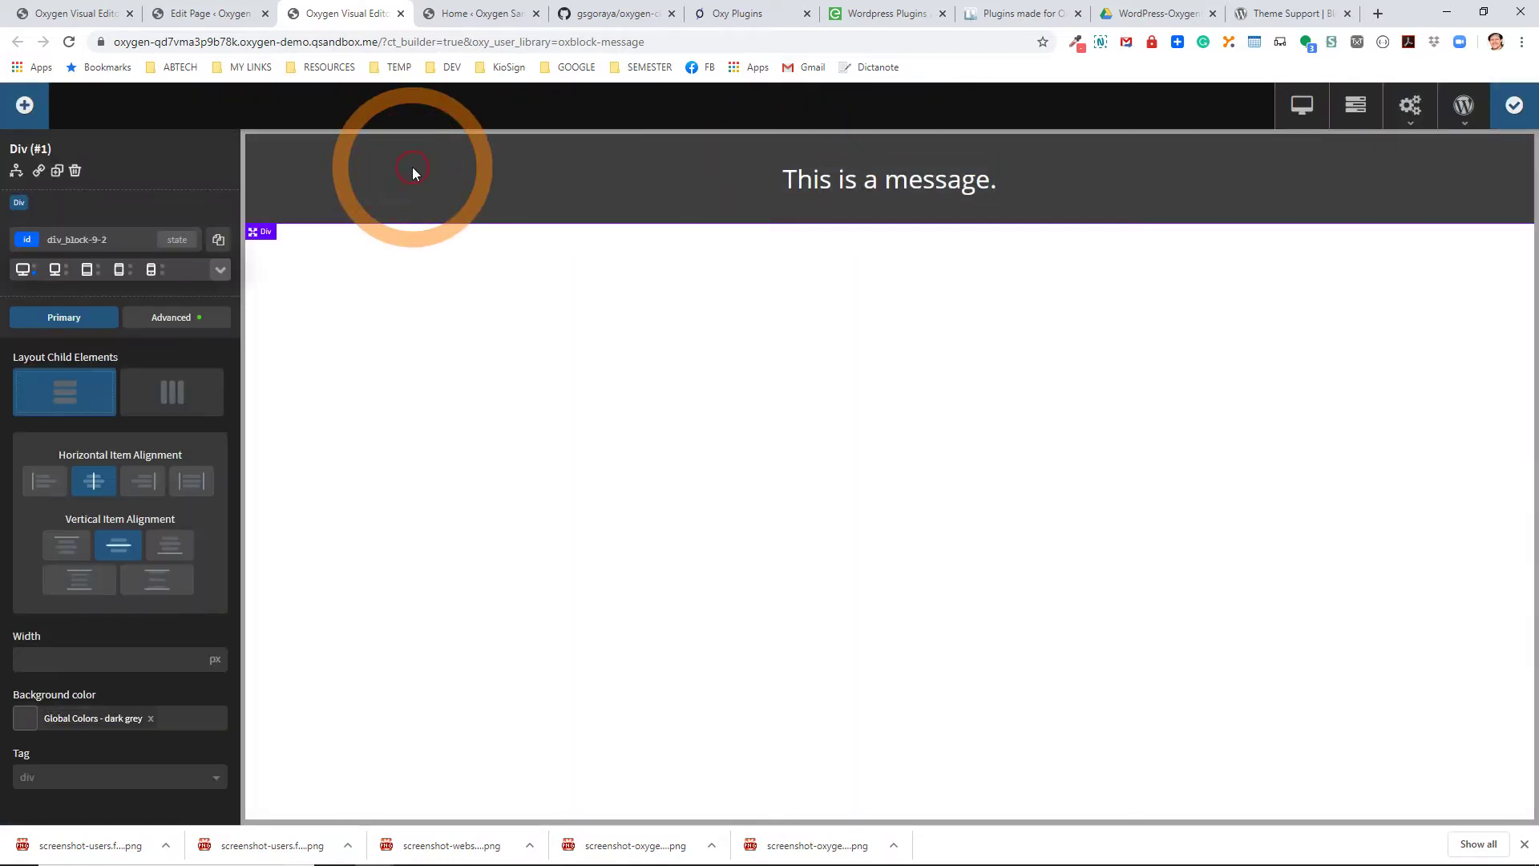
click(26, 719)
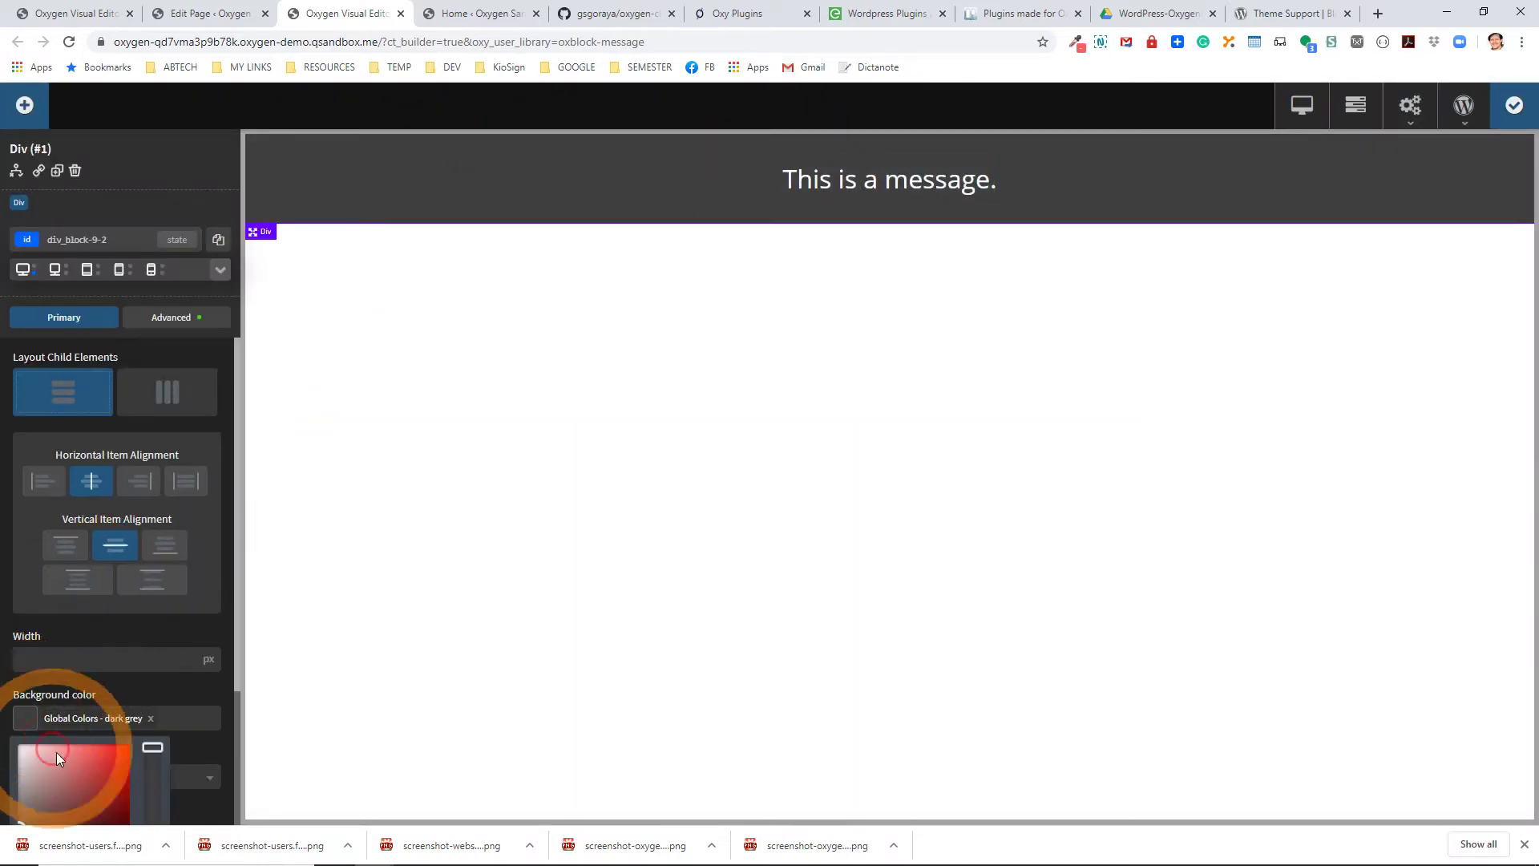
scroll(93, 728, down, 2)
click(85, 734)
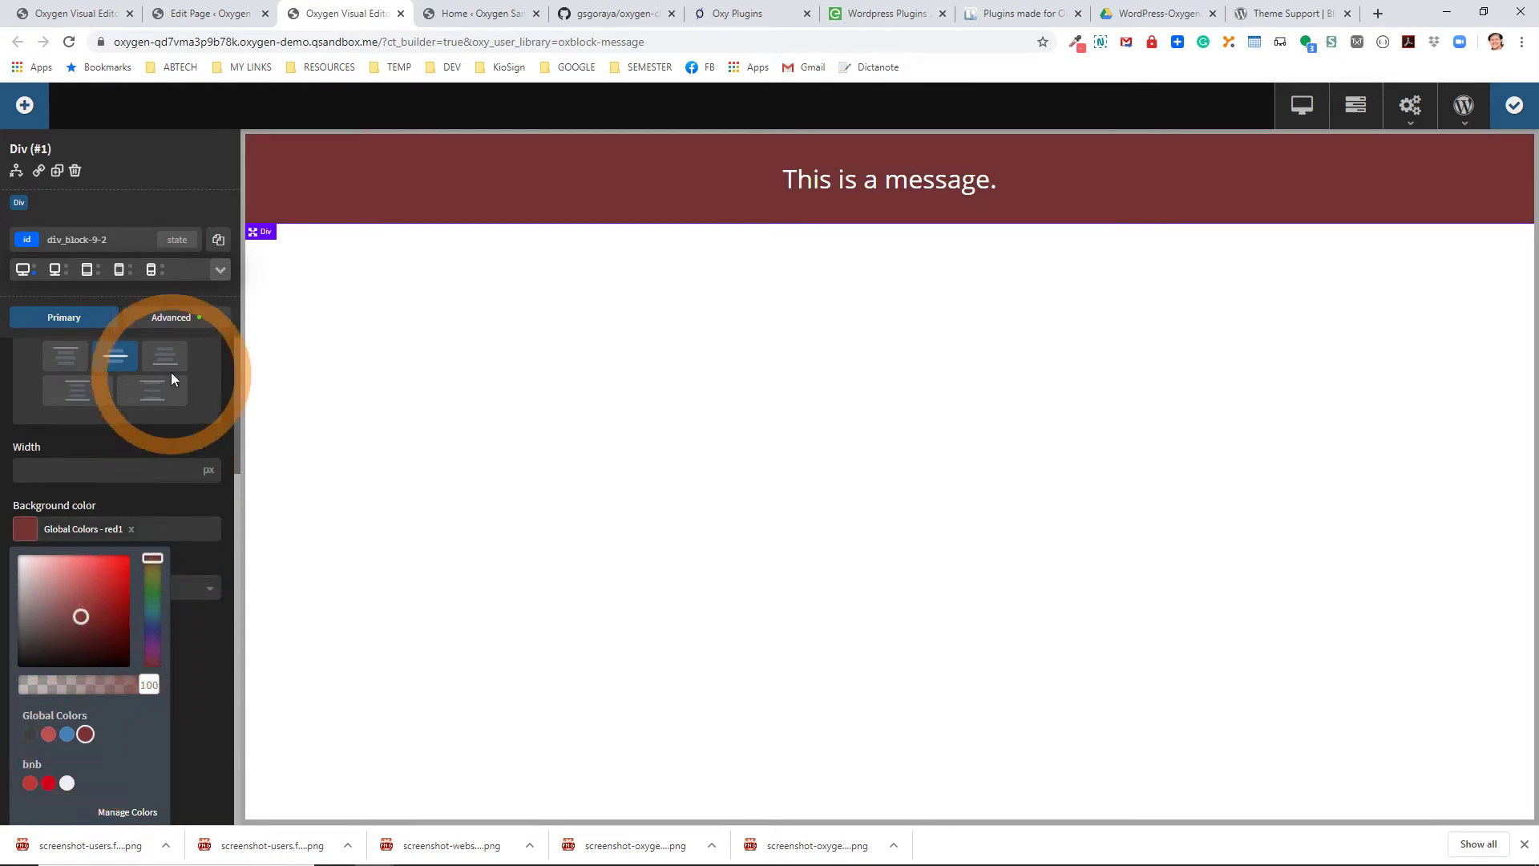
Use the 1200 x 700 placeholder image as the message div's background image.
click(166, 320)
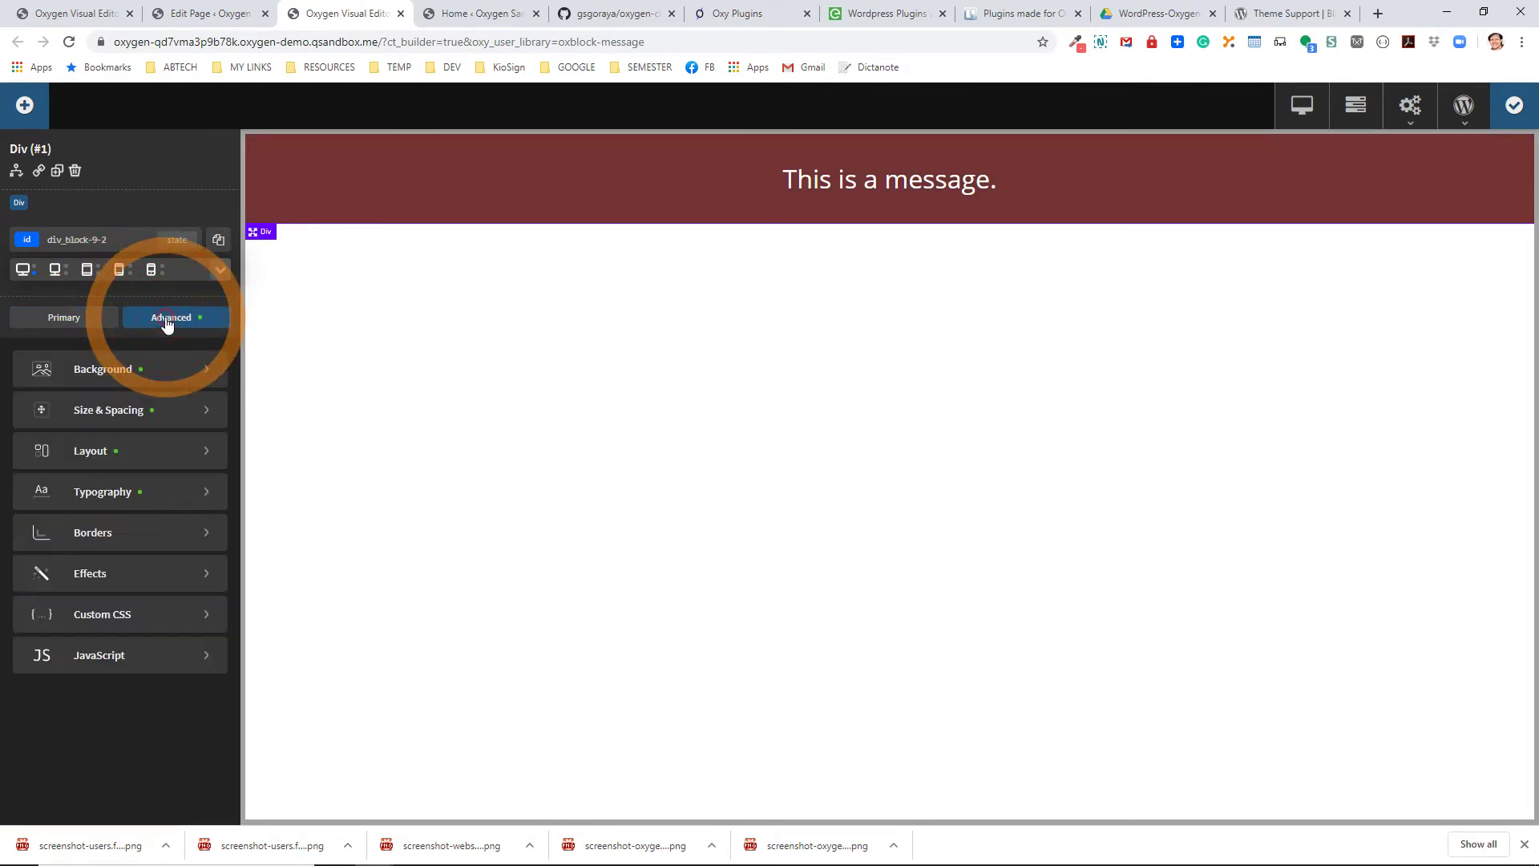
click(134, 370)
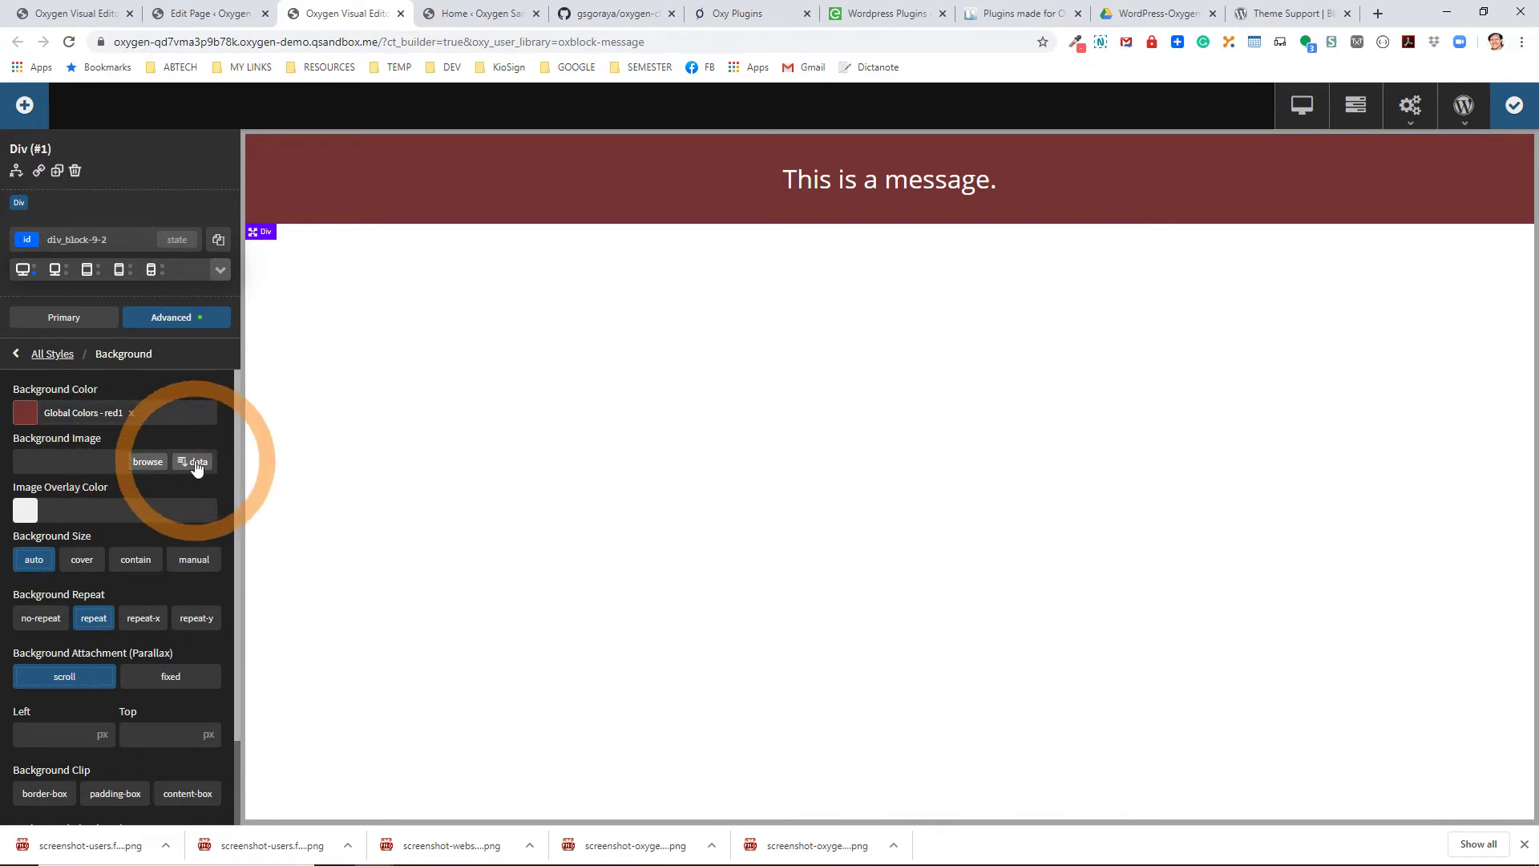
click(148, 463)
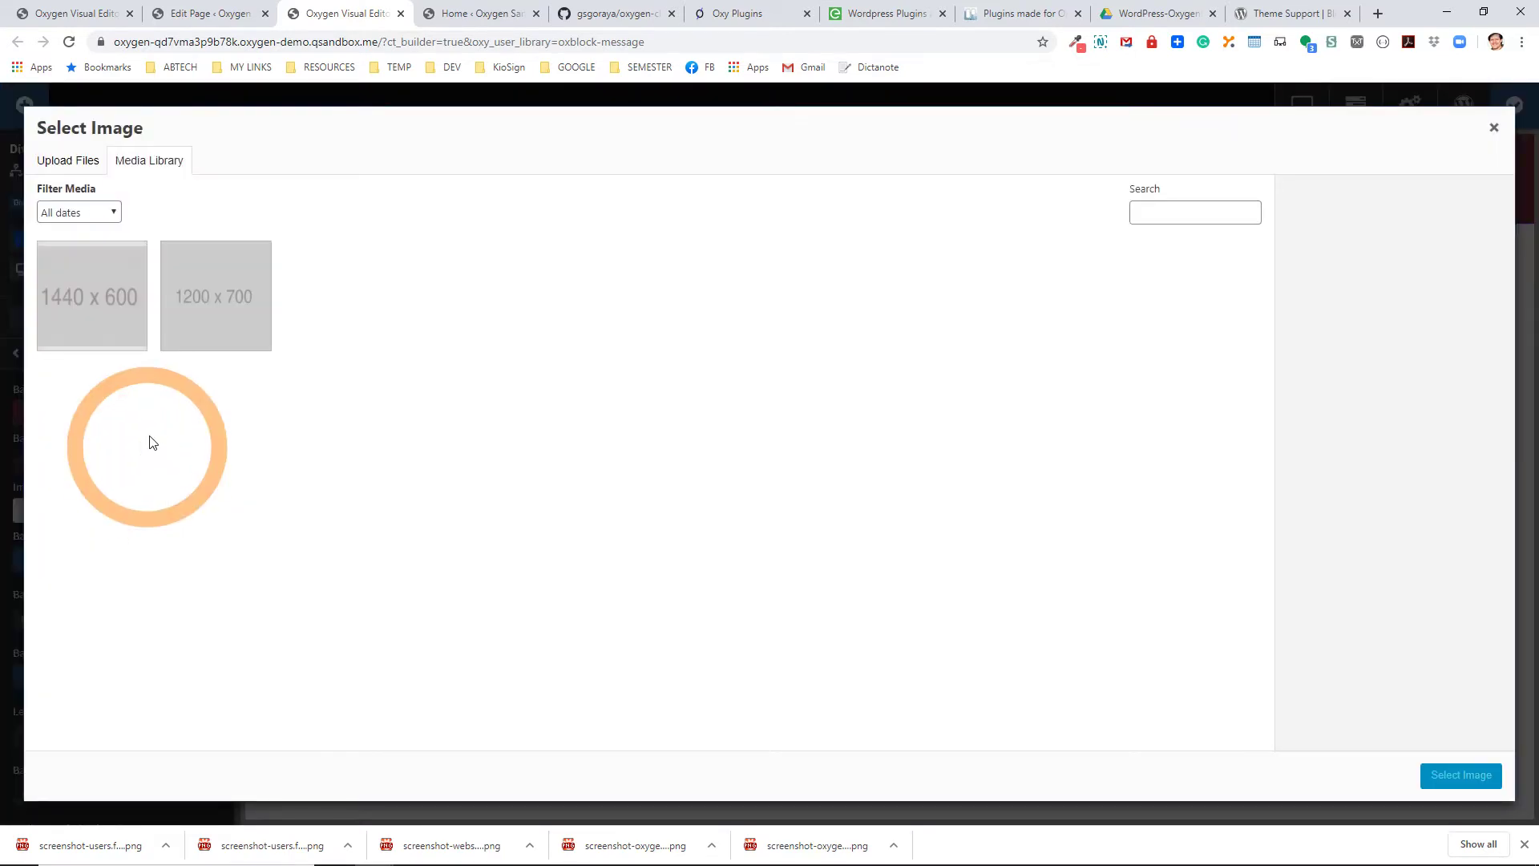
click(225, 299)
click(1435, 773)
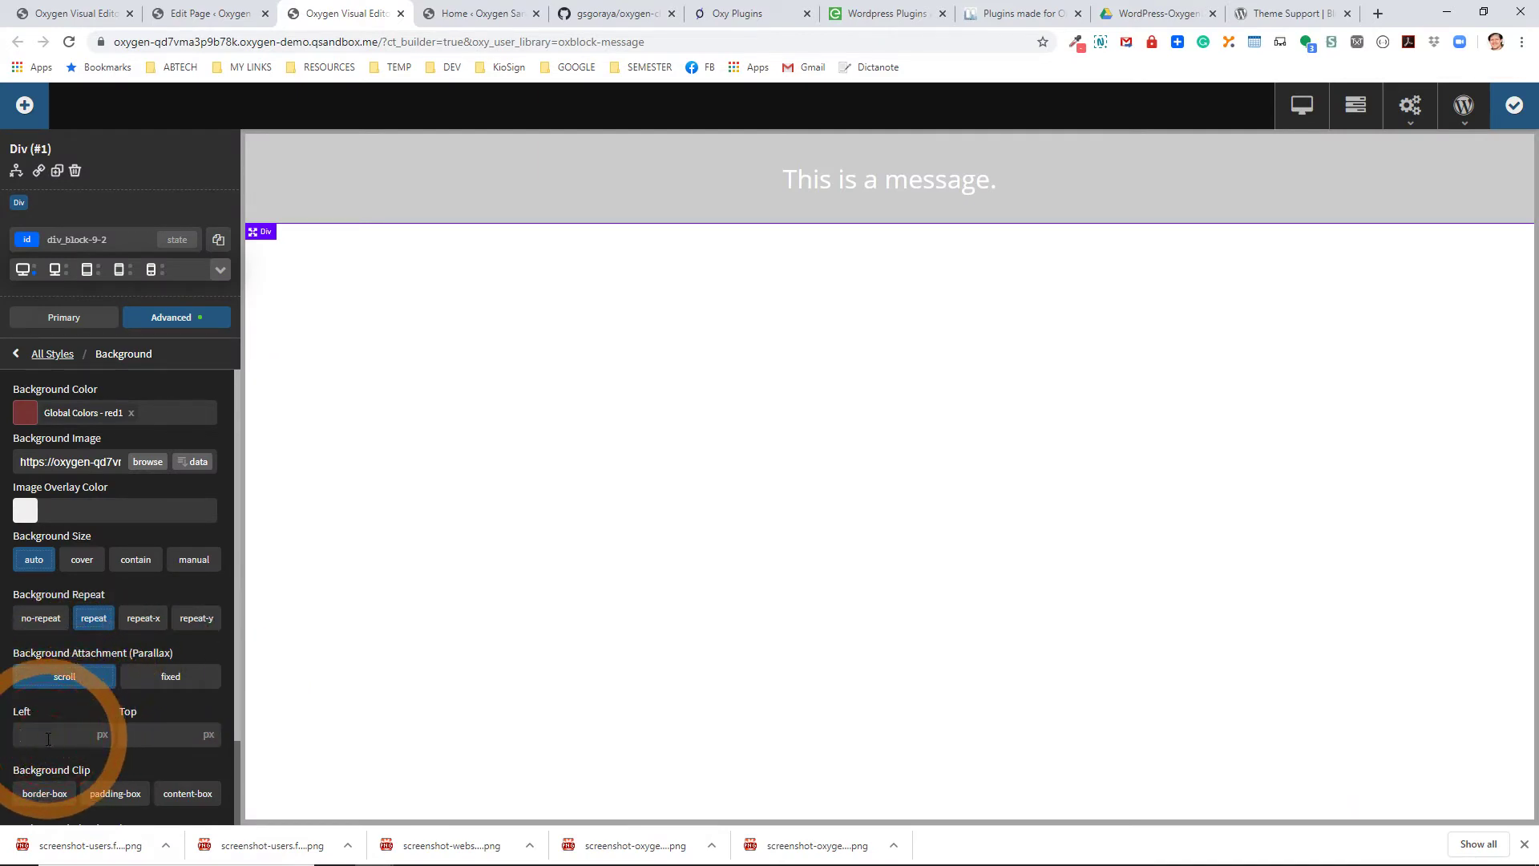
Position the background at 50% left and 50% top, size it to cover, and save.
click(105, 732)
click(173, 735)
text(50)
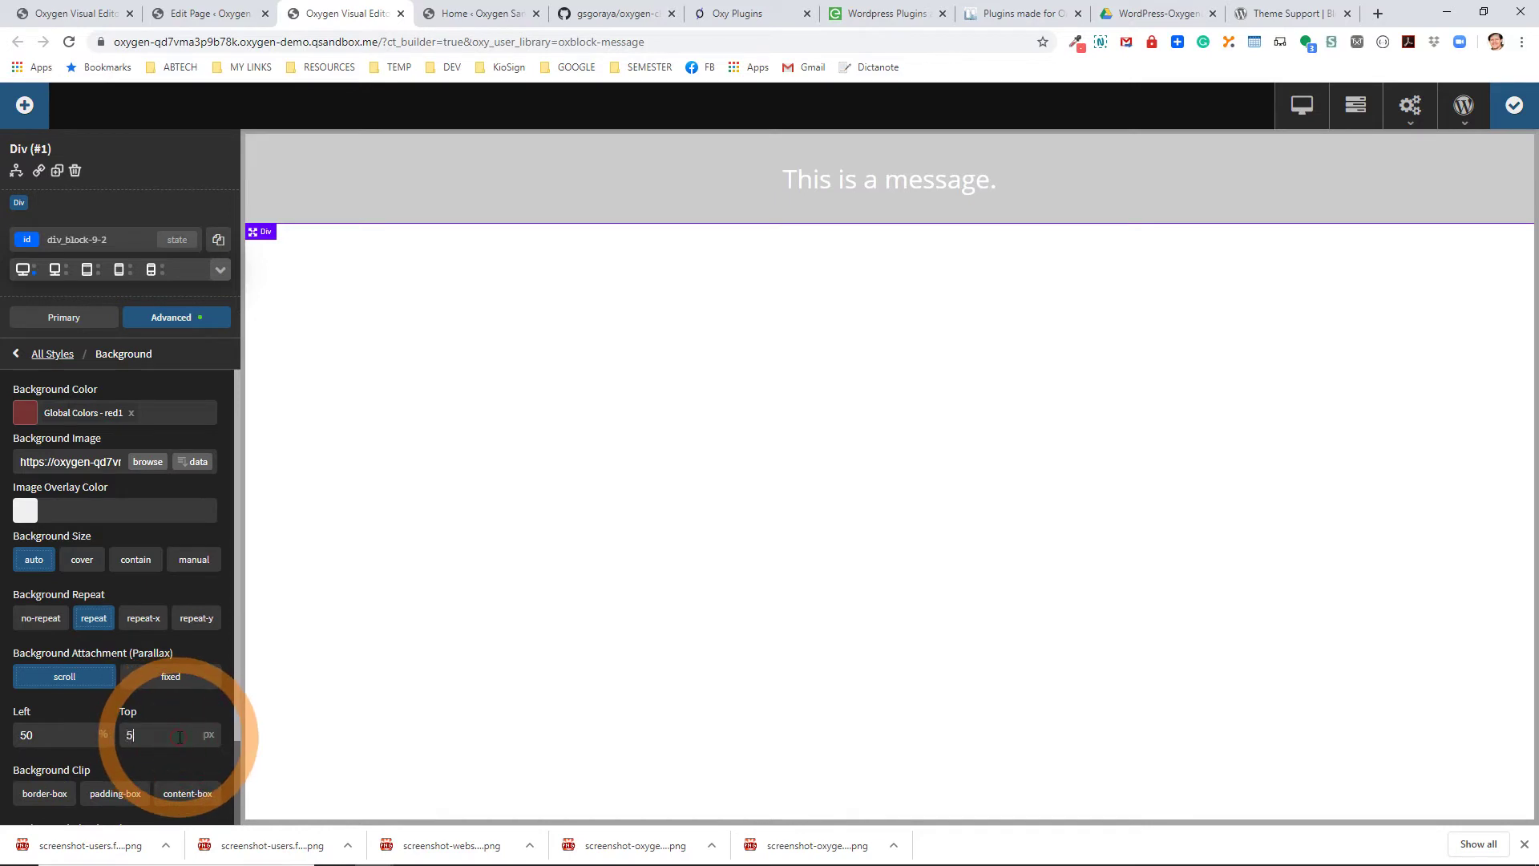
click(210, 725)
click(81, 560)
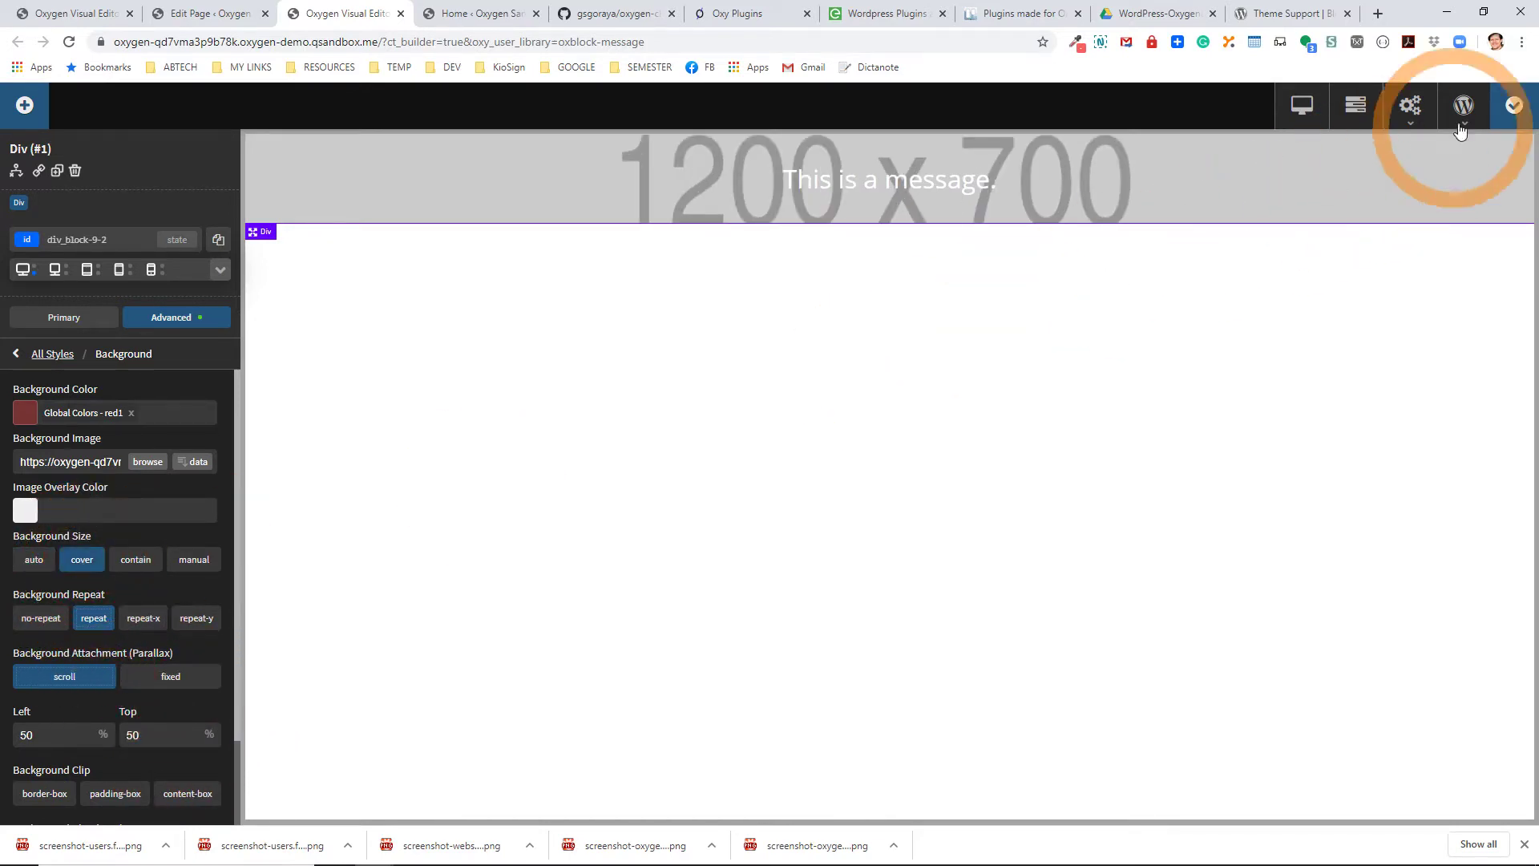
click(1513, 105)
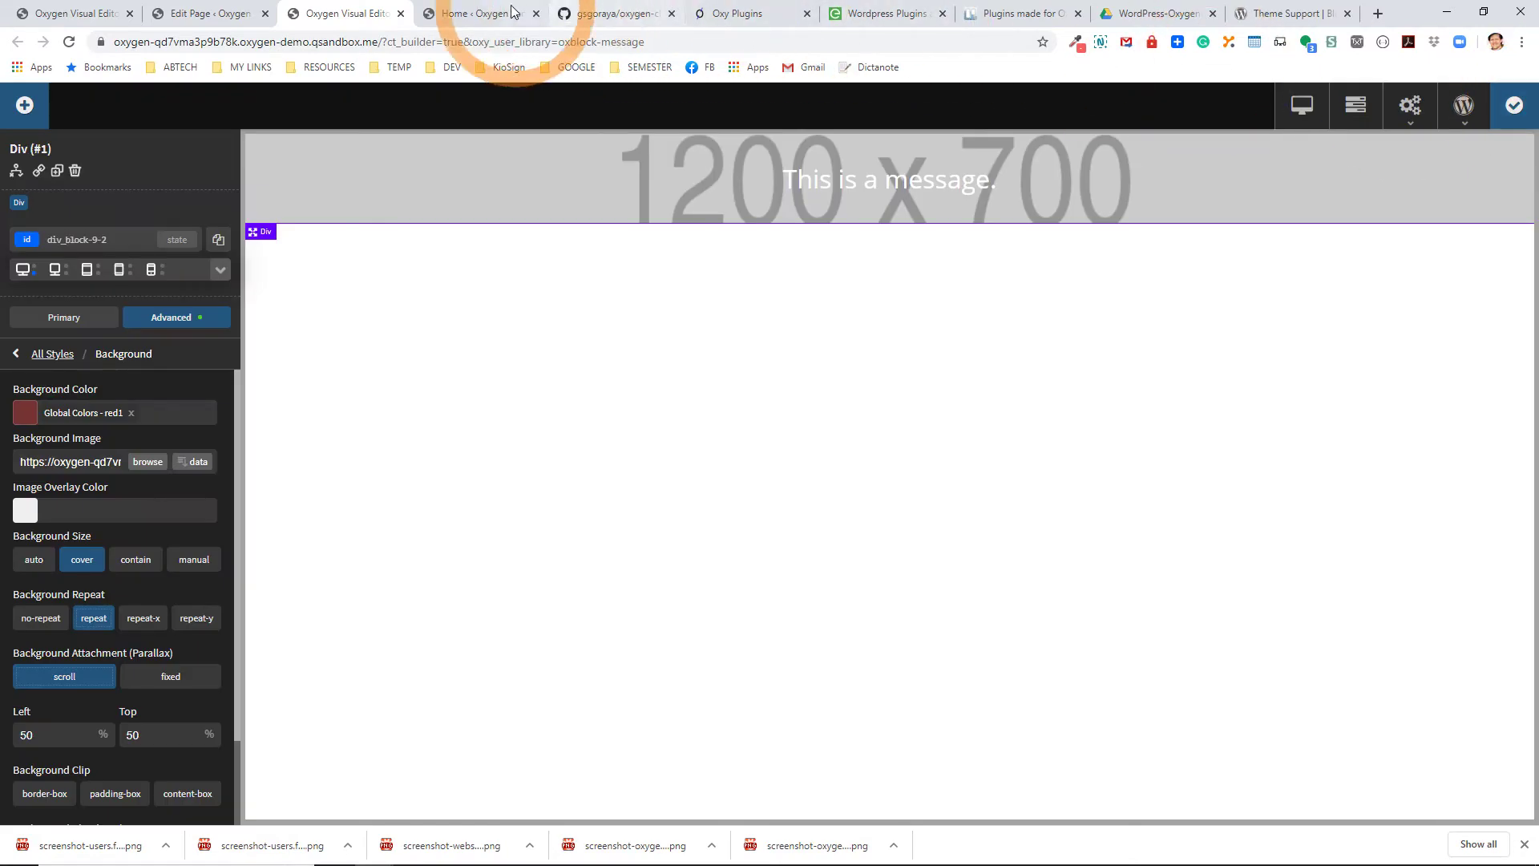
click(475, 14)
Reload the Sample Page editor to pick up the saved OxBlock - Message changes.
click(245, 24)
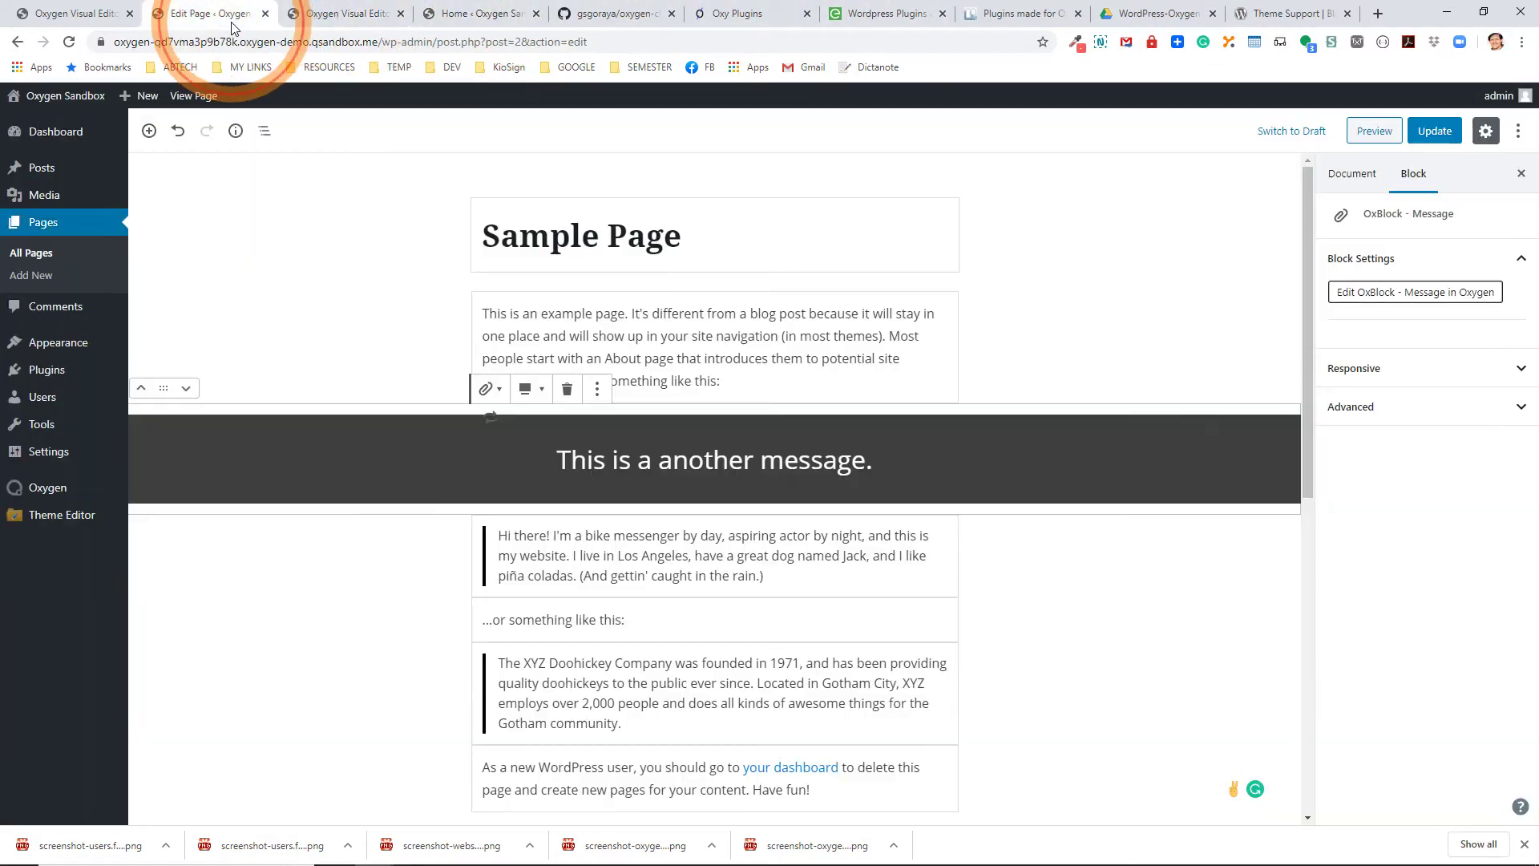
click(69, 41)
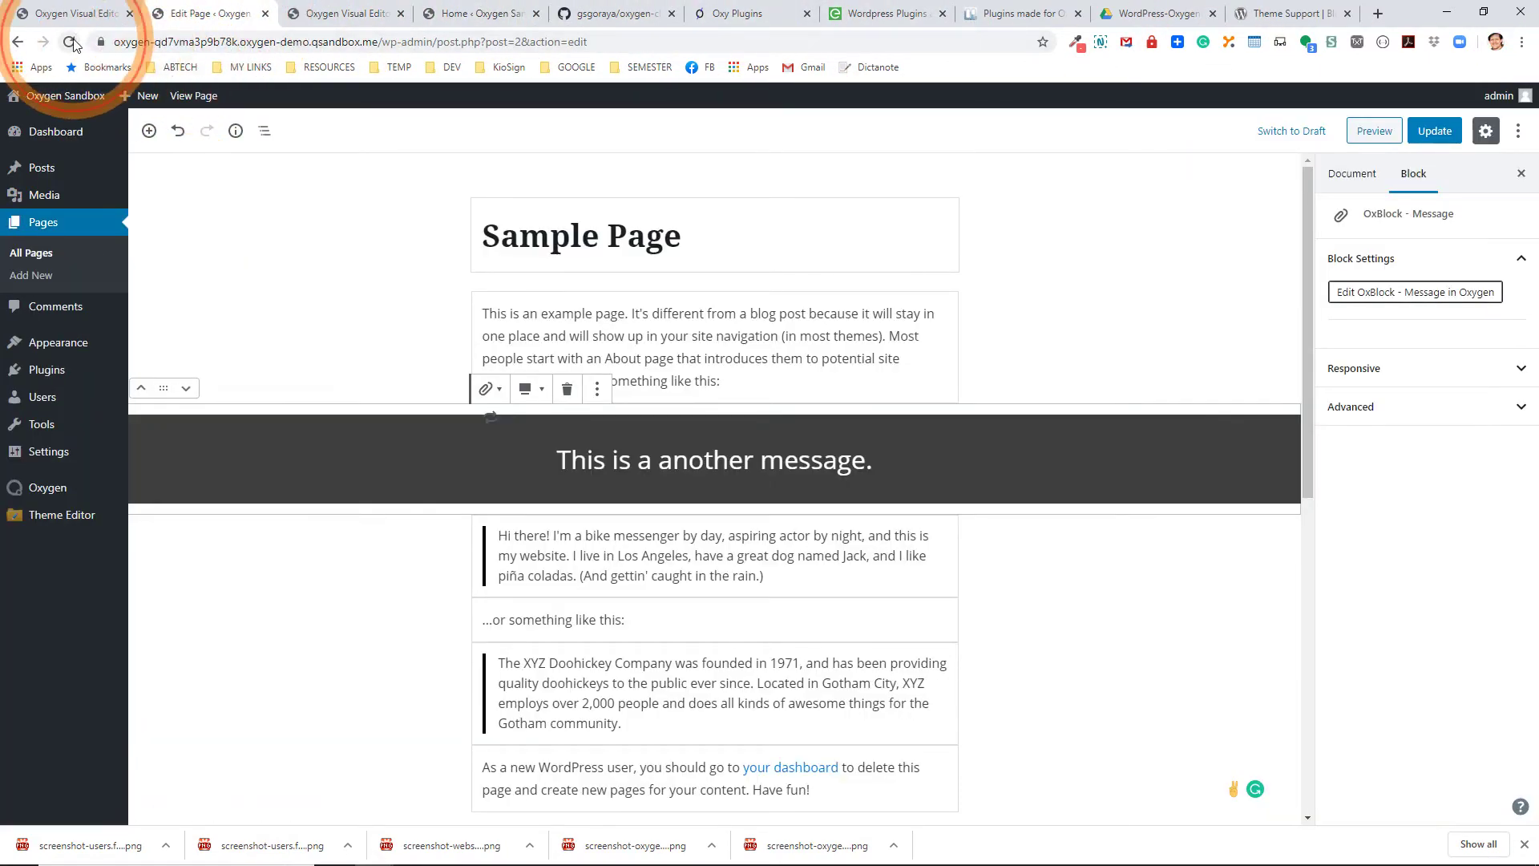
click(554, 433)
click(841, 132)
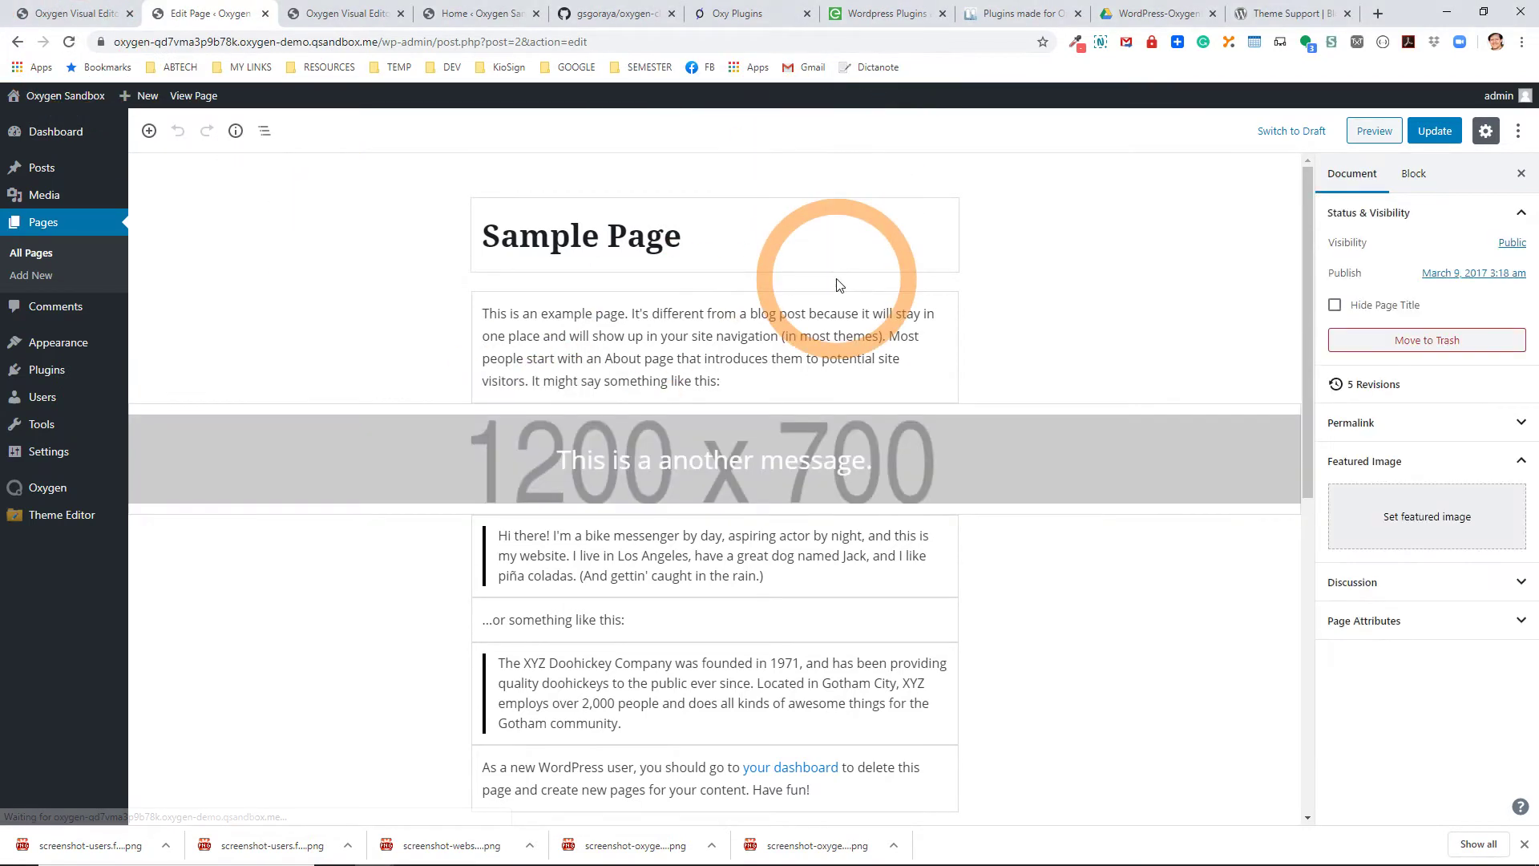
Inspect the message block showing the 1200 x 700 background behind 'This is a another message.'.
click(462, 458)
click(745, 459)
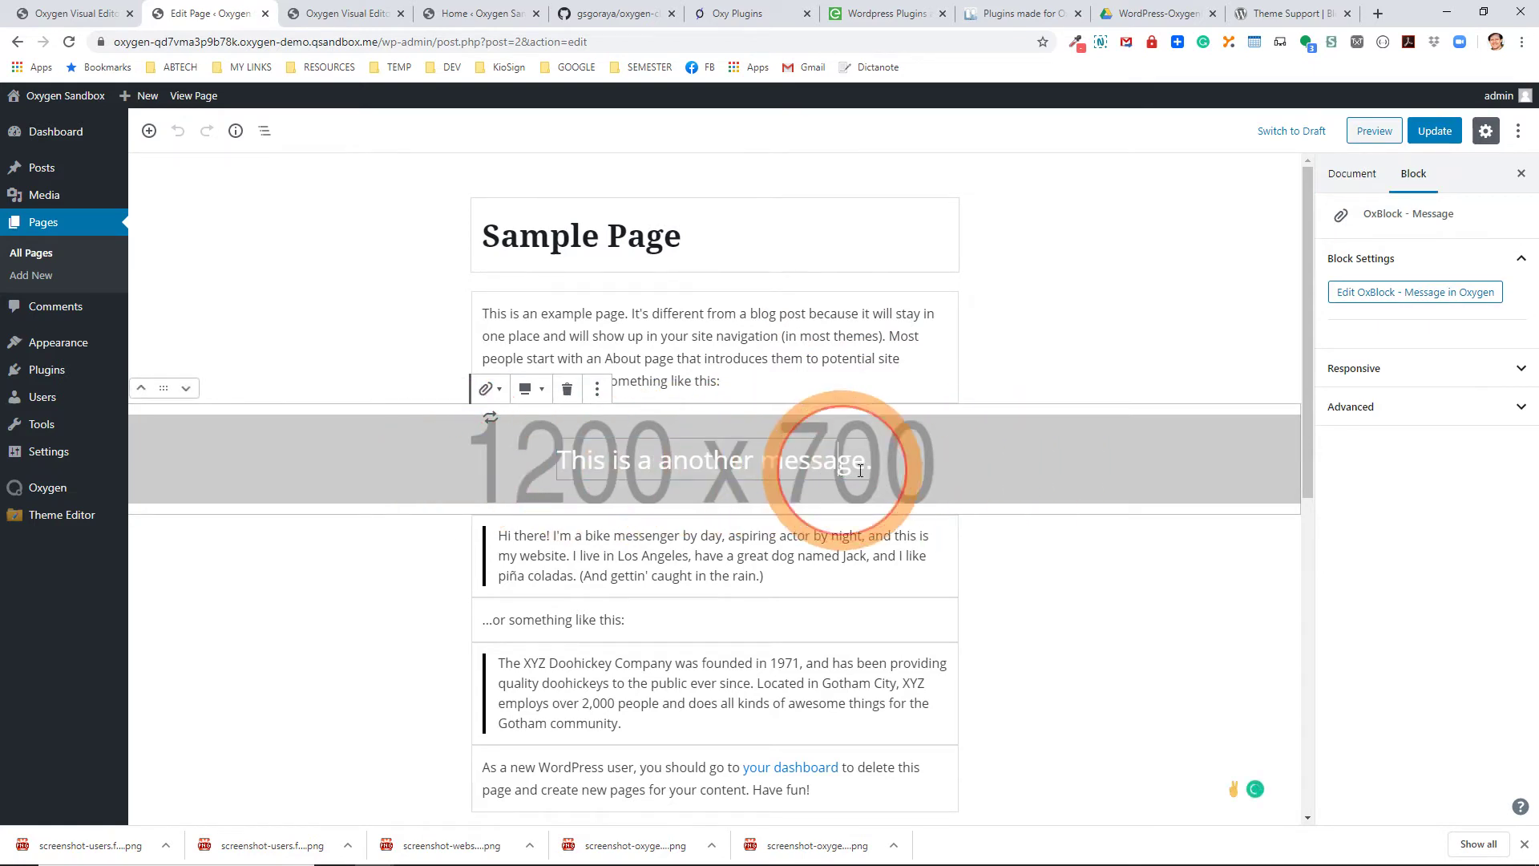
click(988, 465)
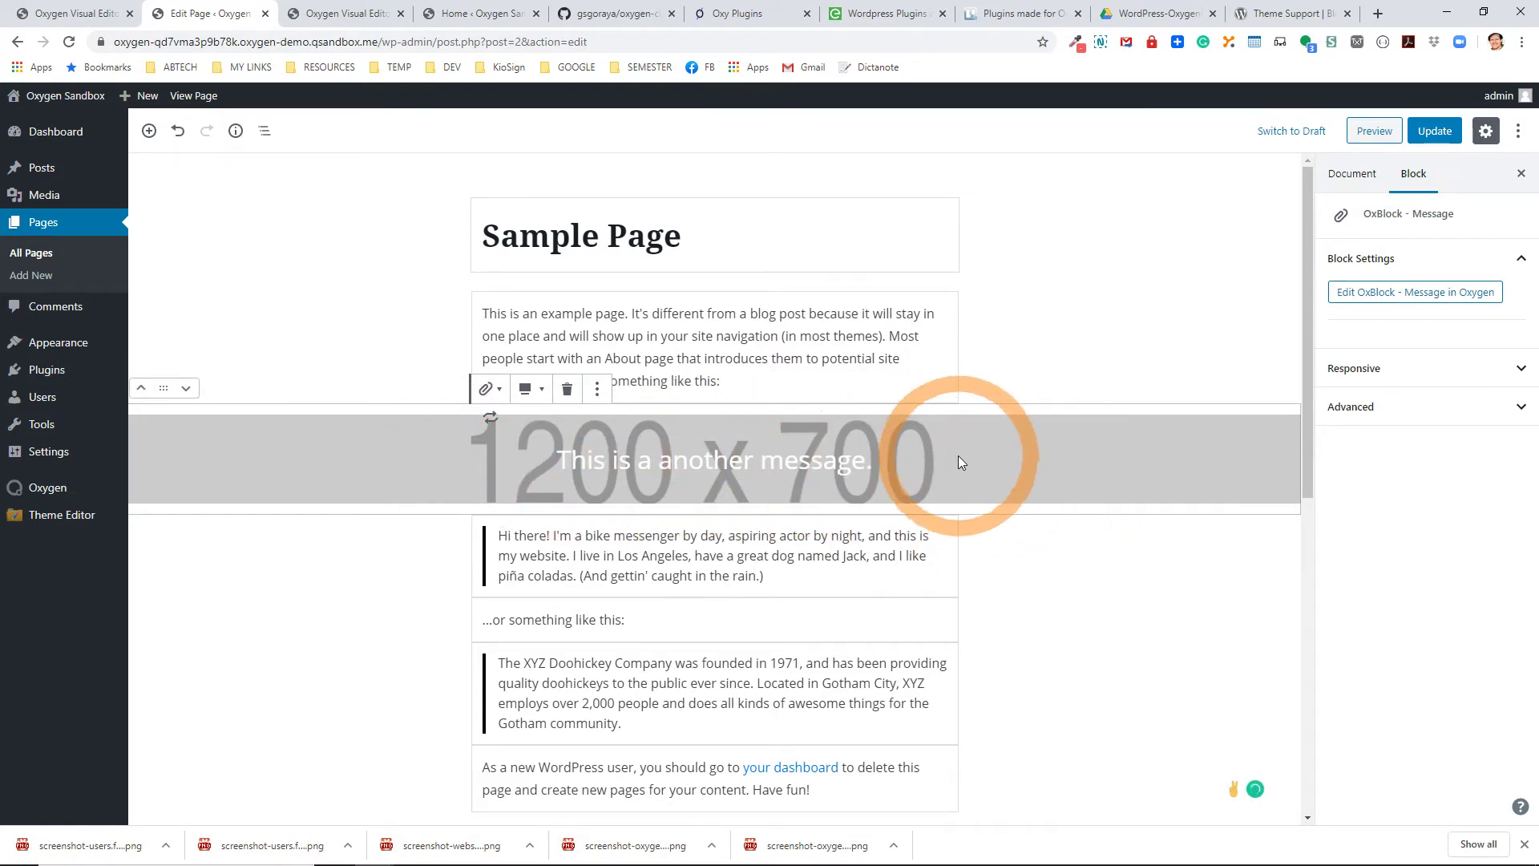
click(845, 456)
click(967, 454)
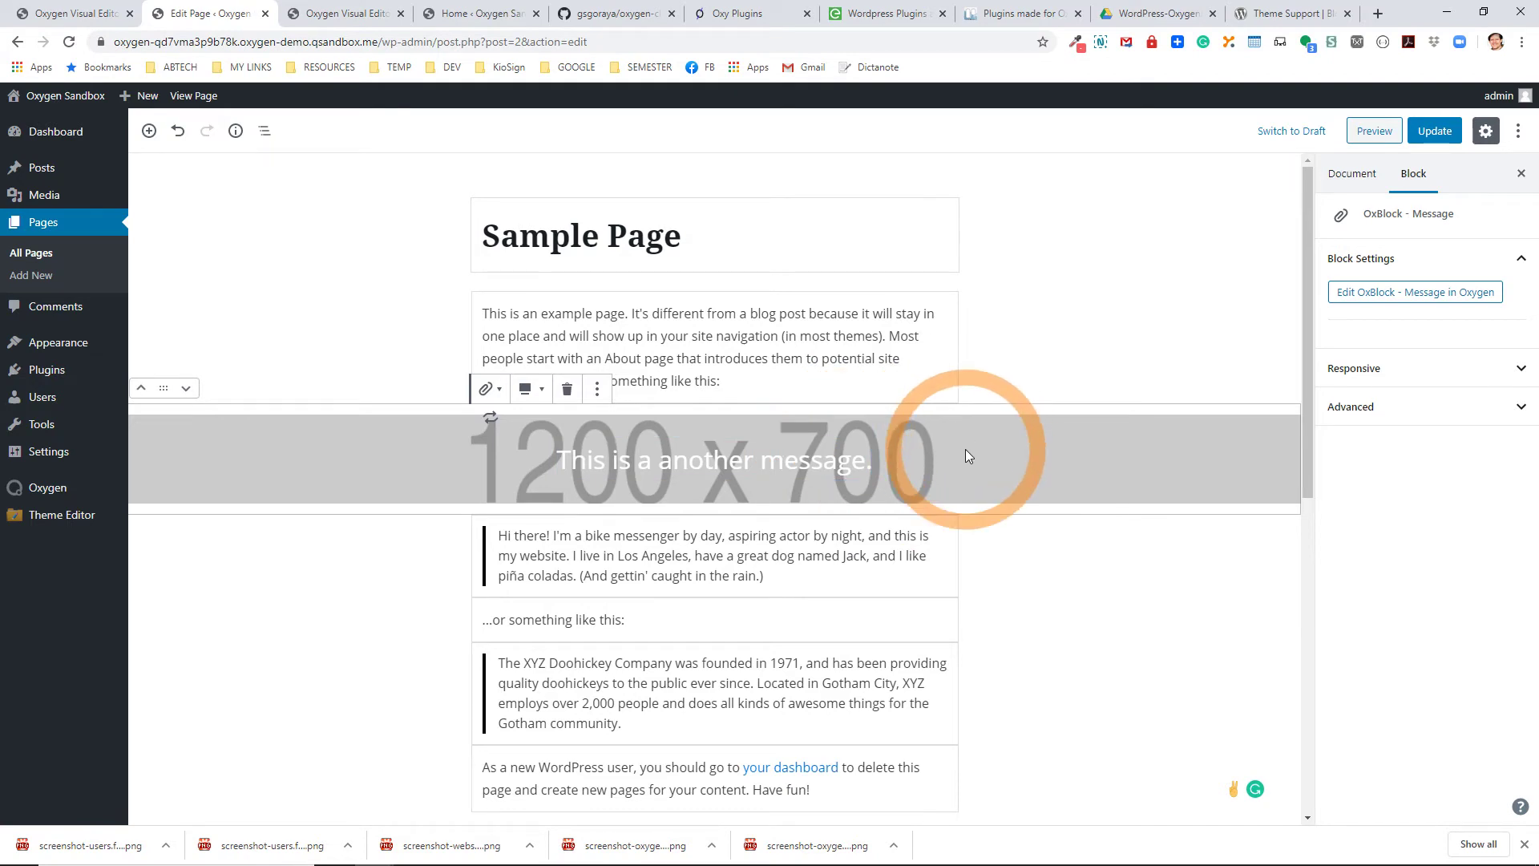
click(694, 469)
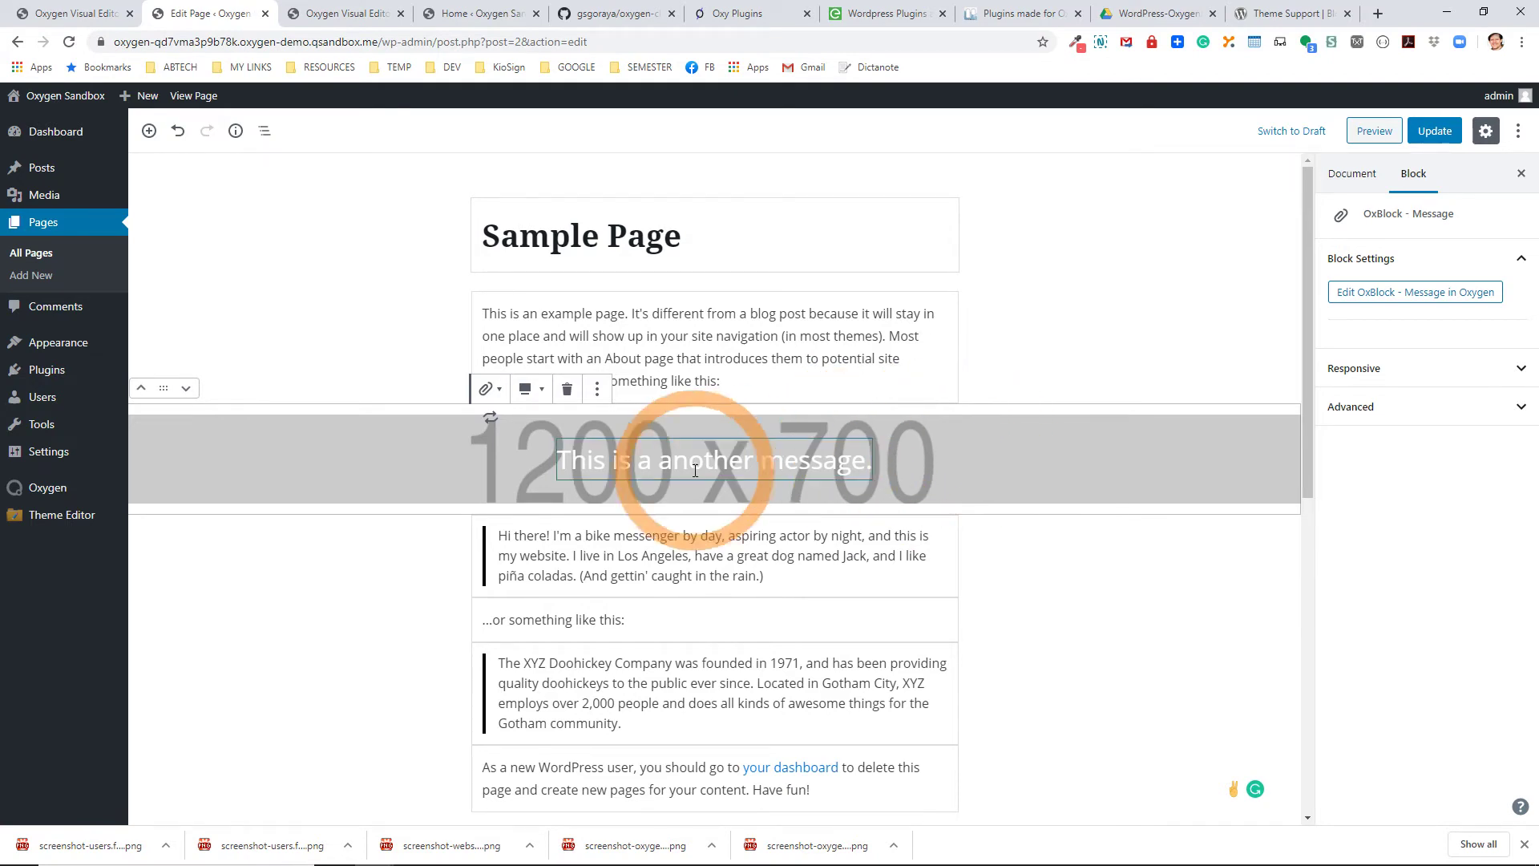
click(305, 14)
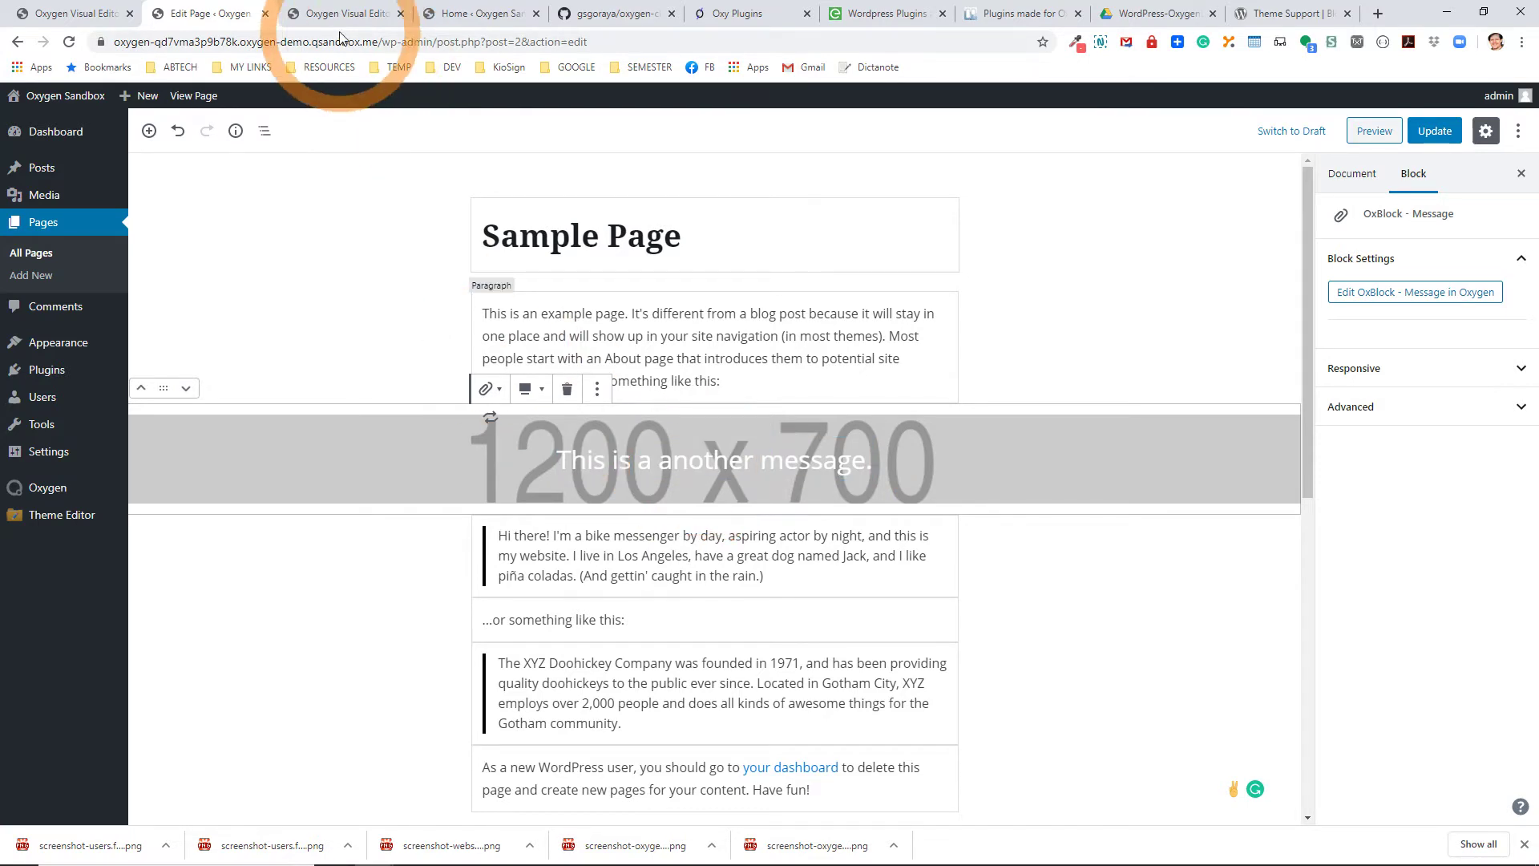
Clear the message block's Background Image URL, leaving no dynamic data source.
click(605, 187)
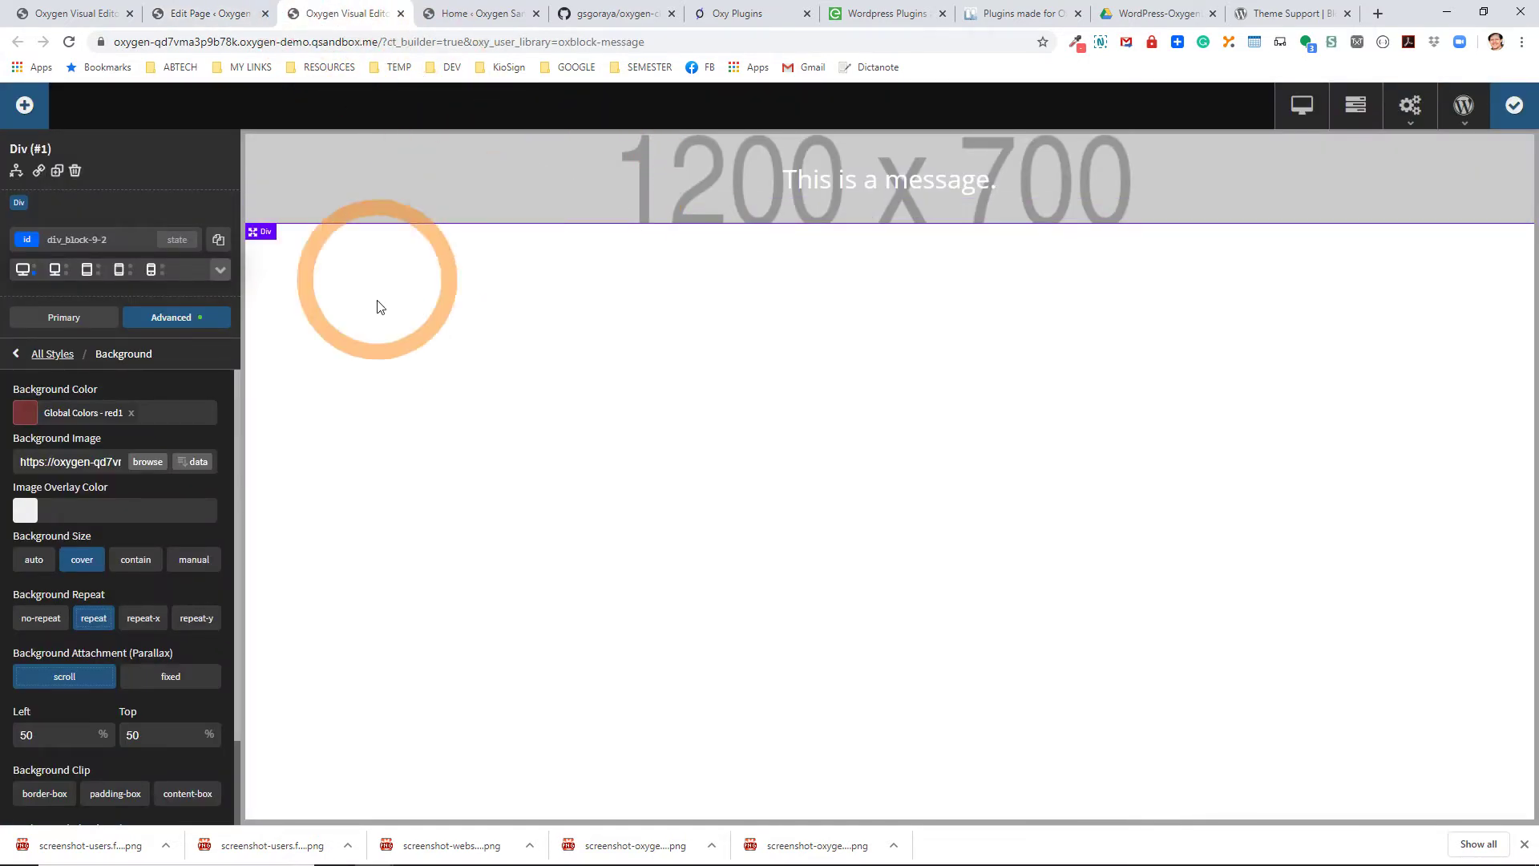
triple_click(94, 462)
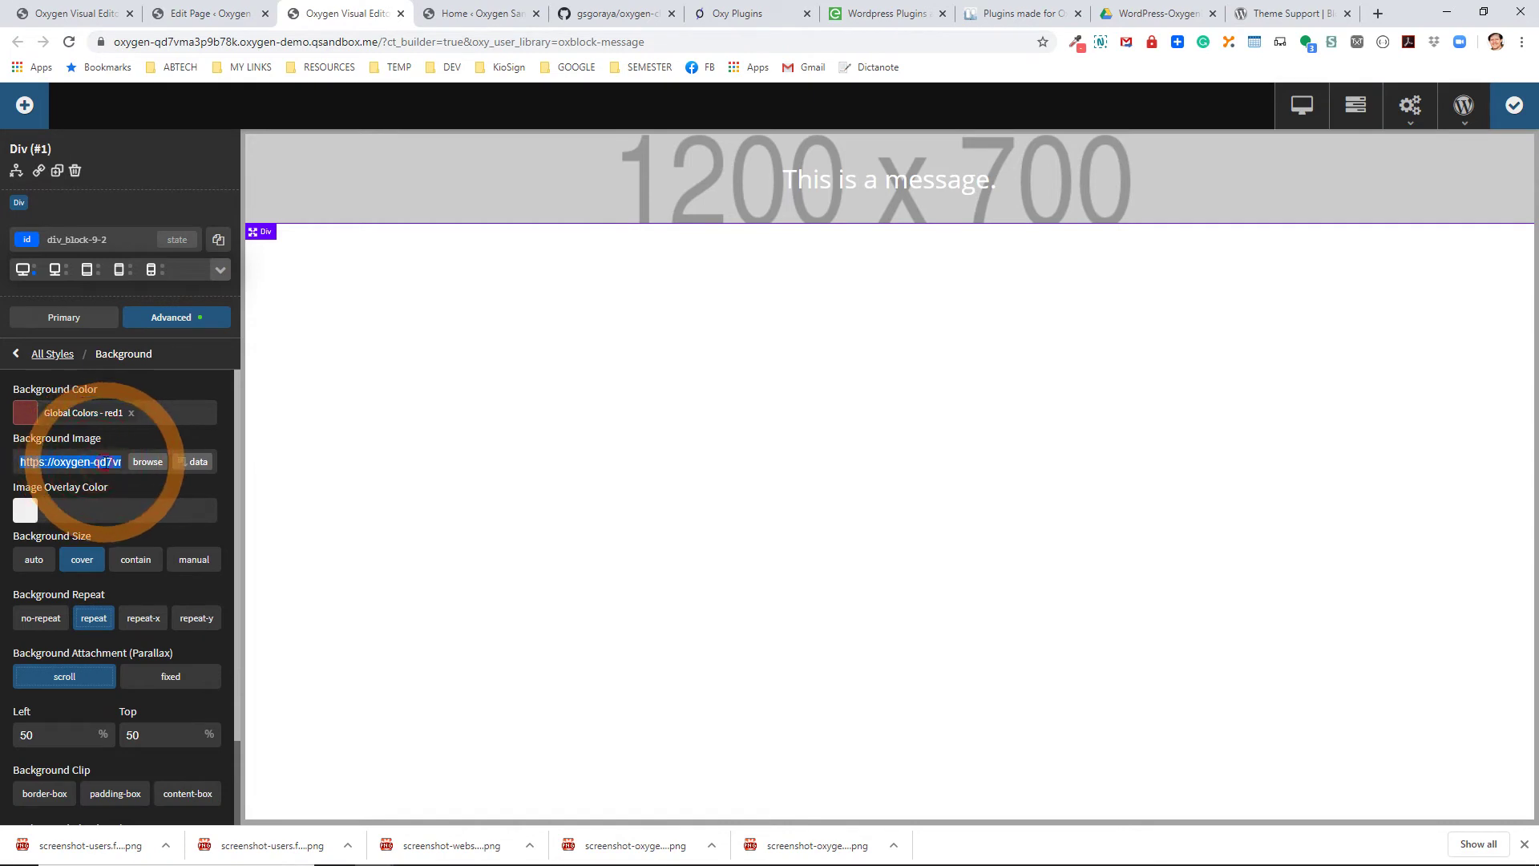
key(BackSpace)
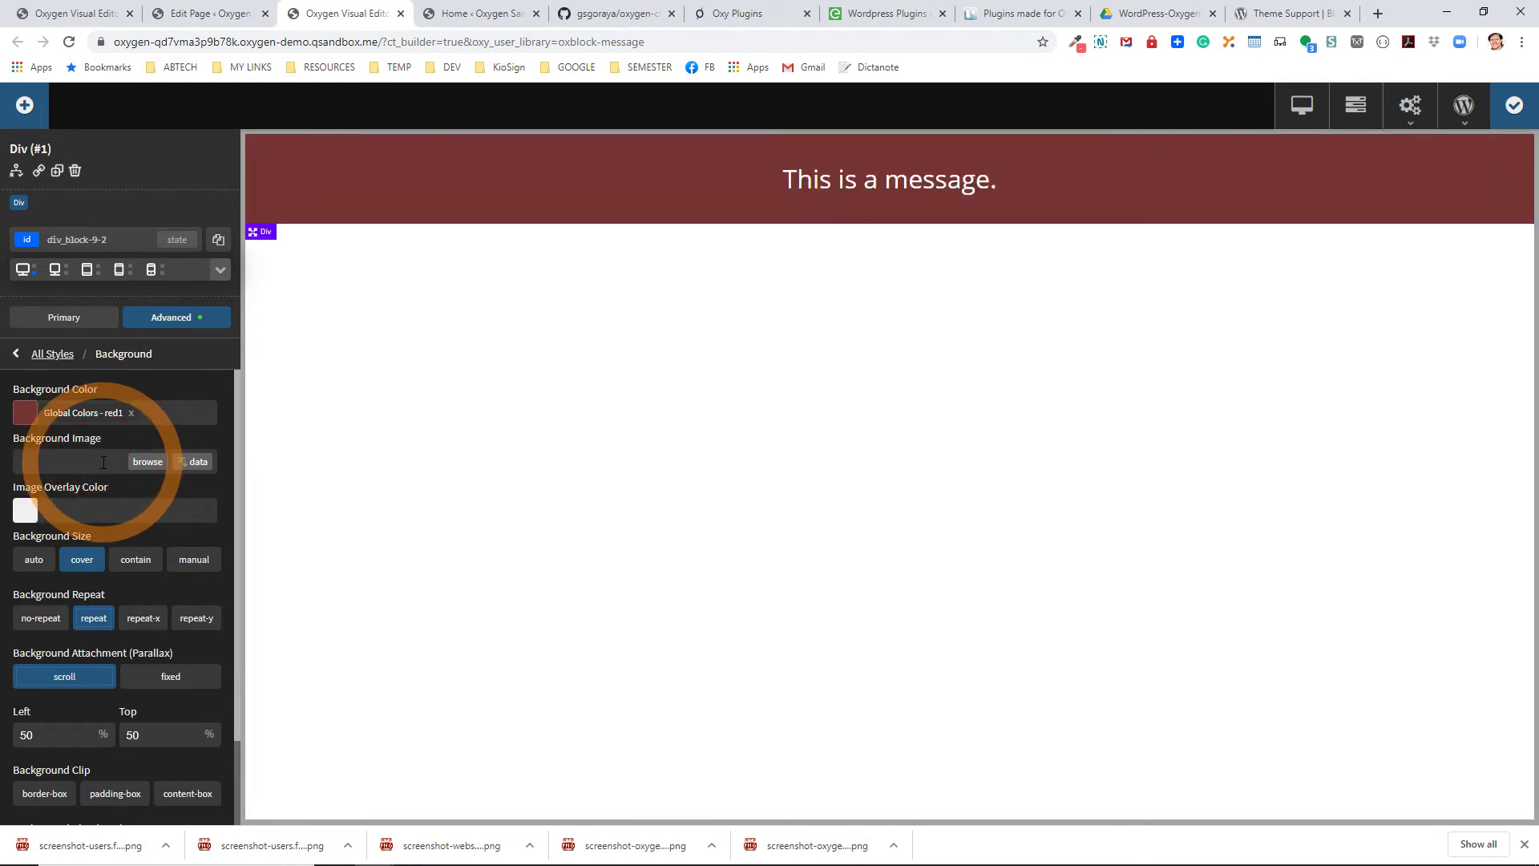
click(187, 462)
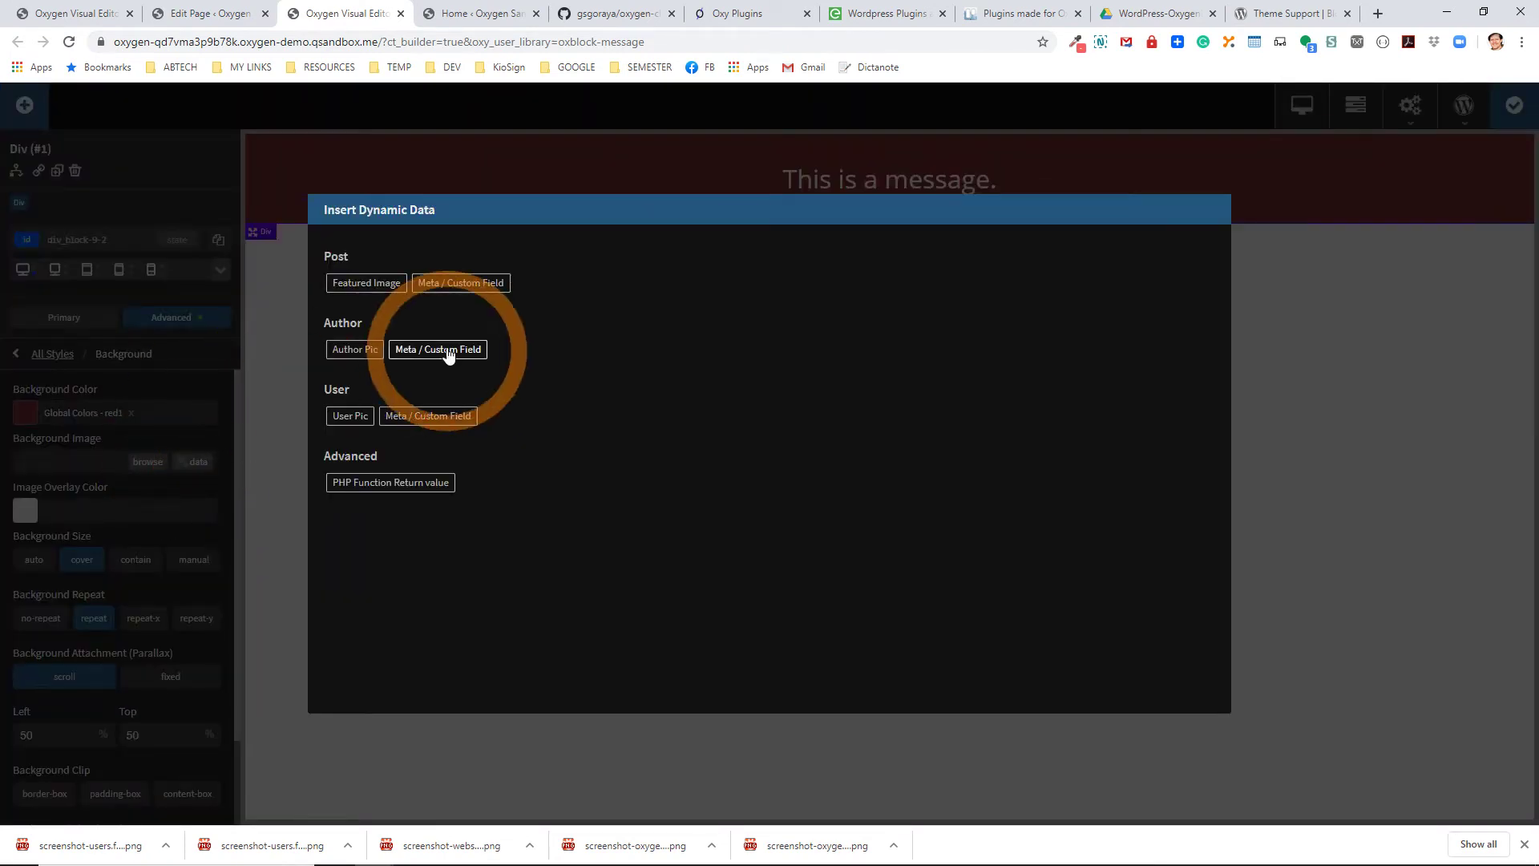
click(1389, 274)
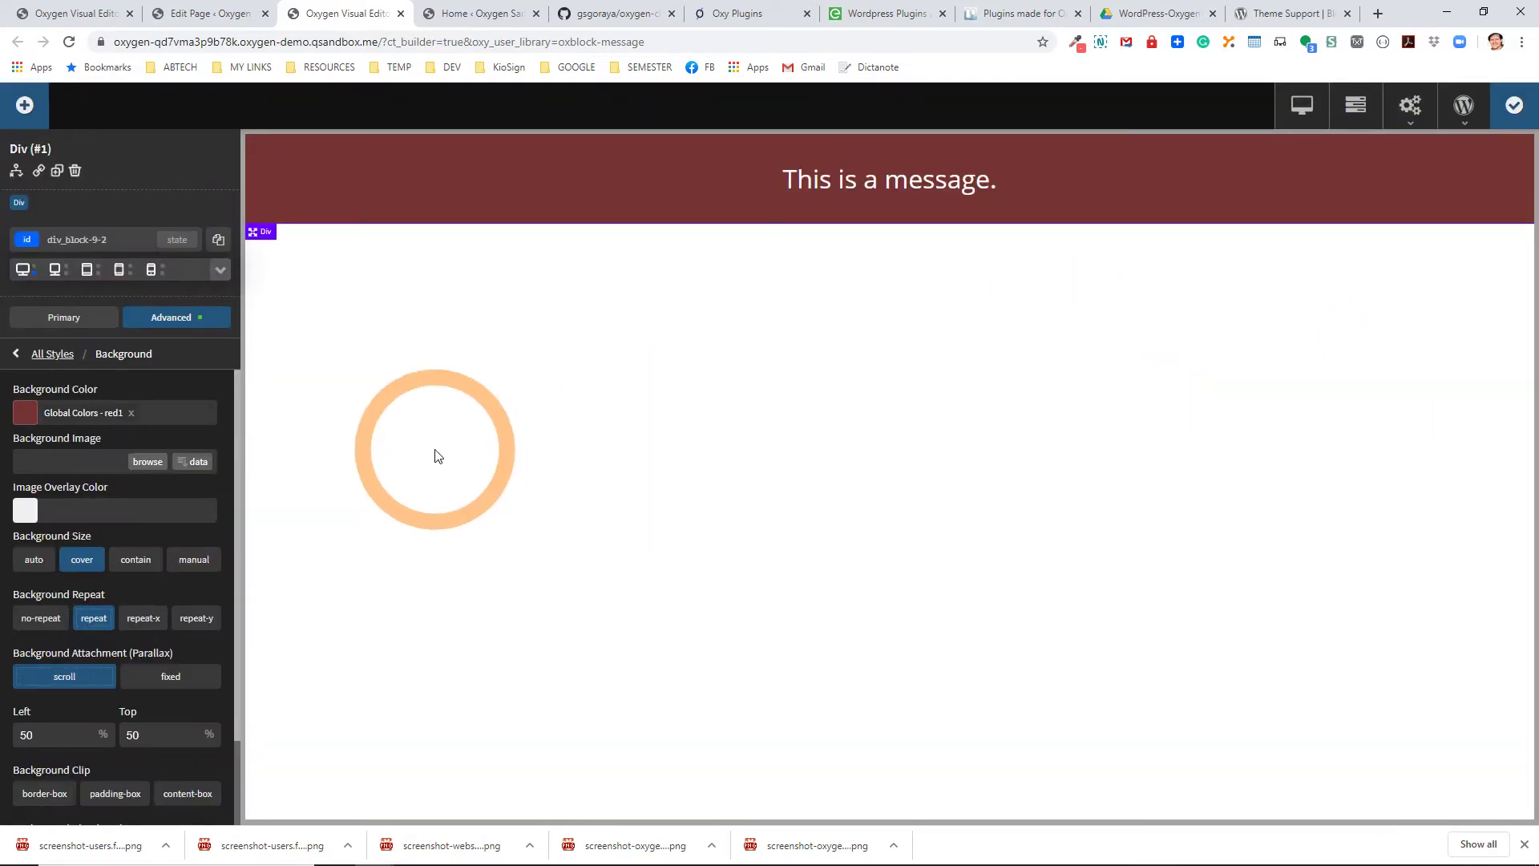
Add an Image element with the 1200 x 700 Media Library picture at thumbnail size, then save.
click(37, 116)
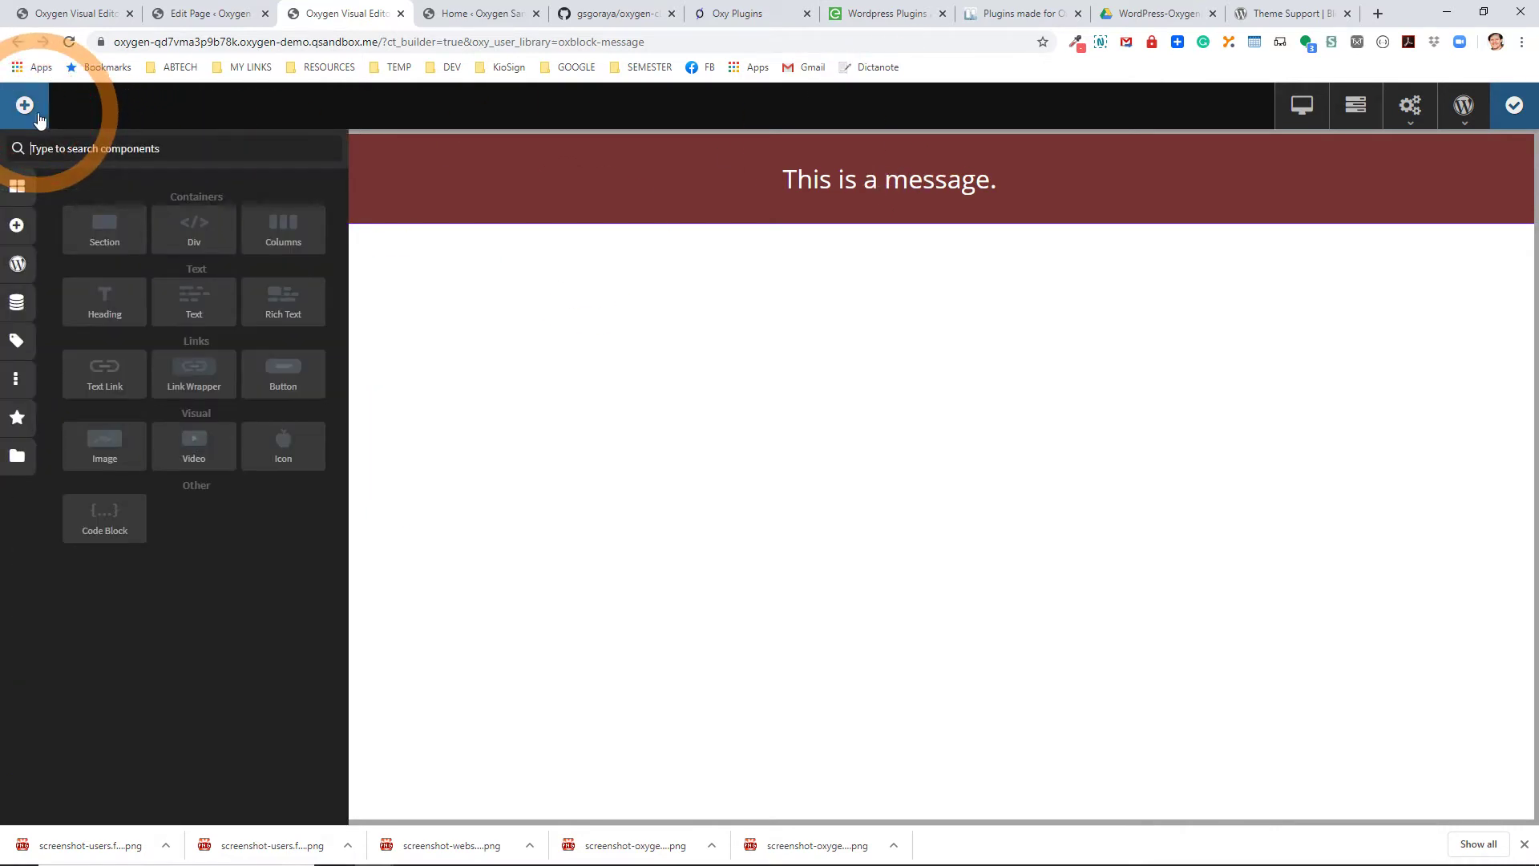
click(104, 443)
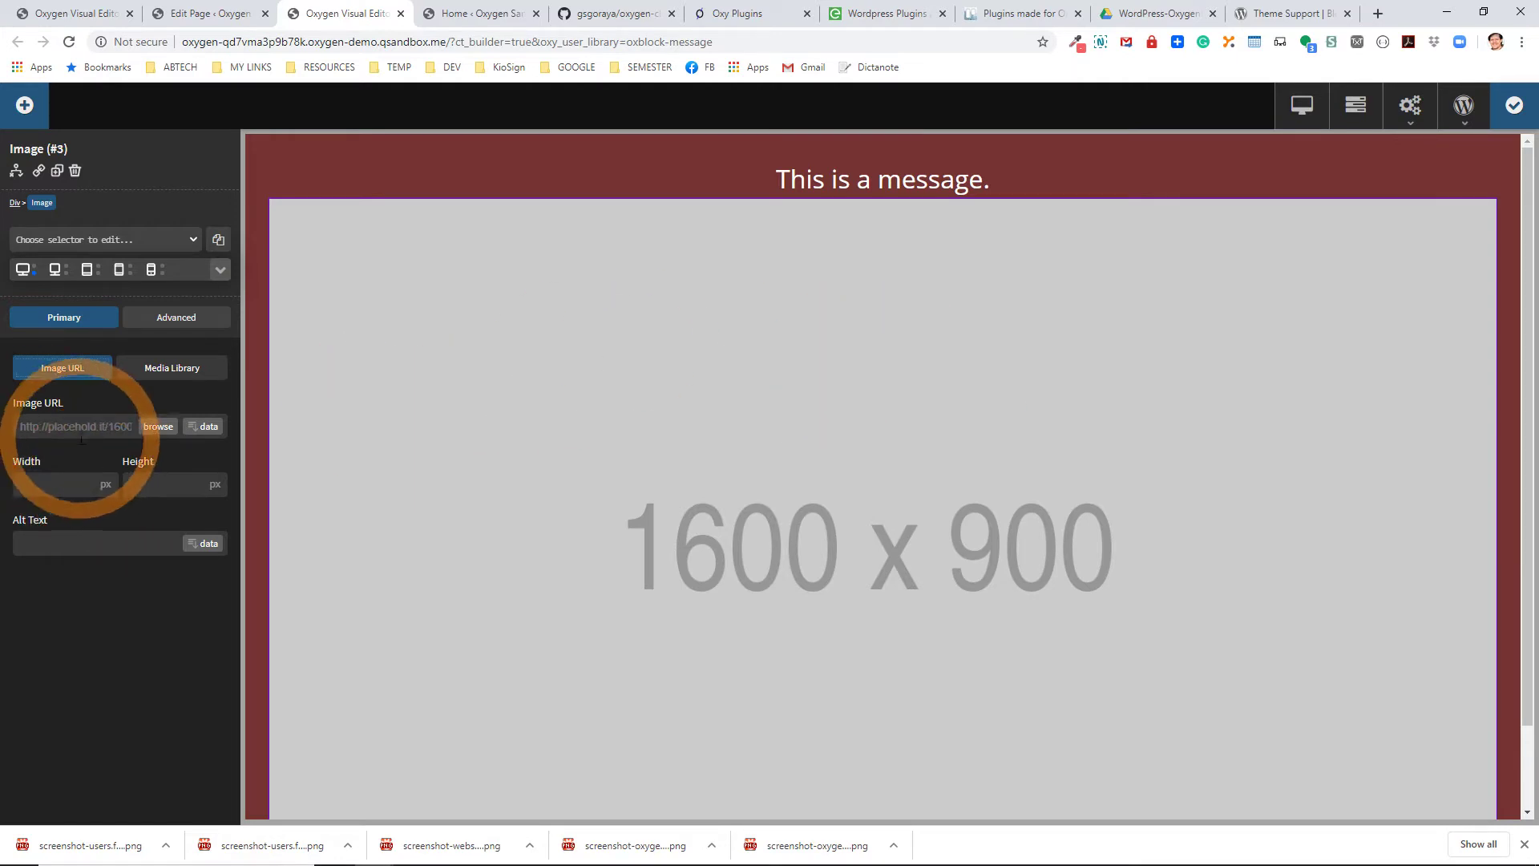
click(165, 368)
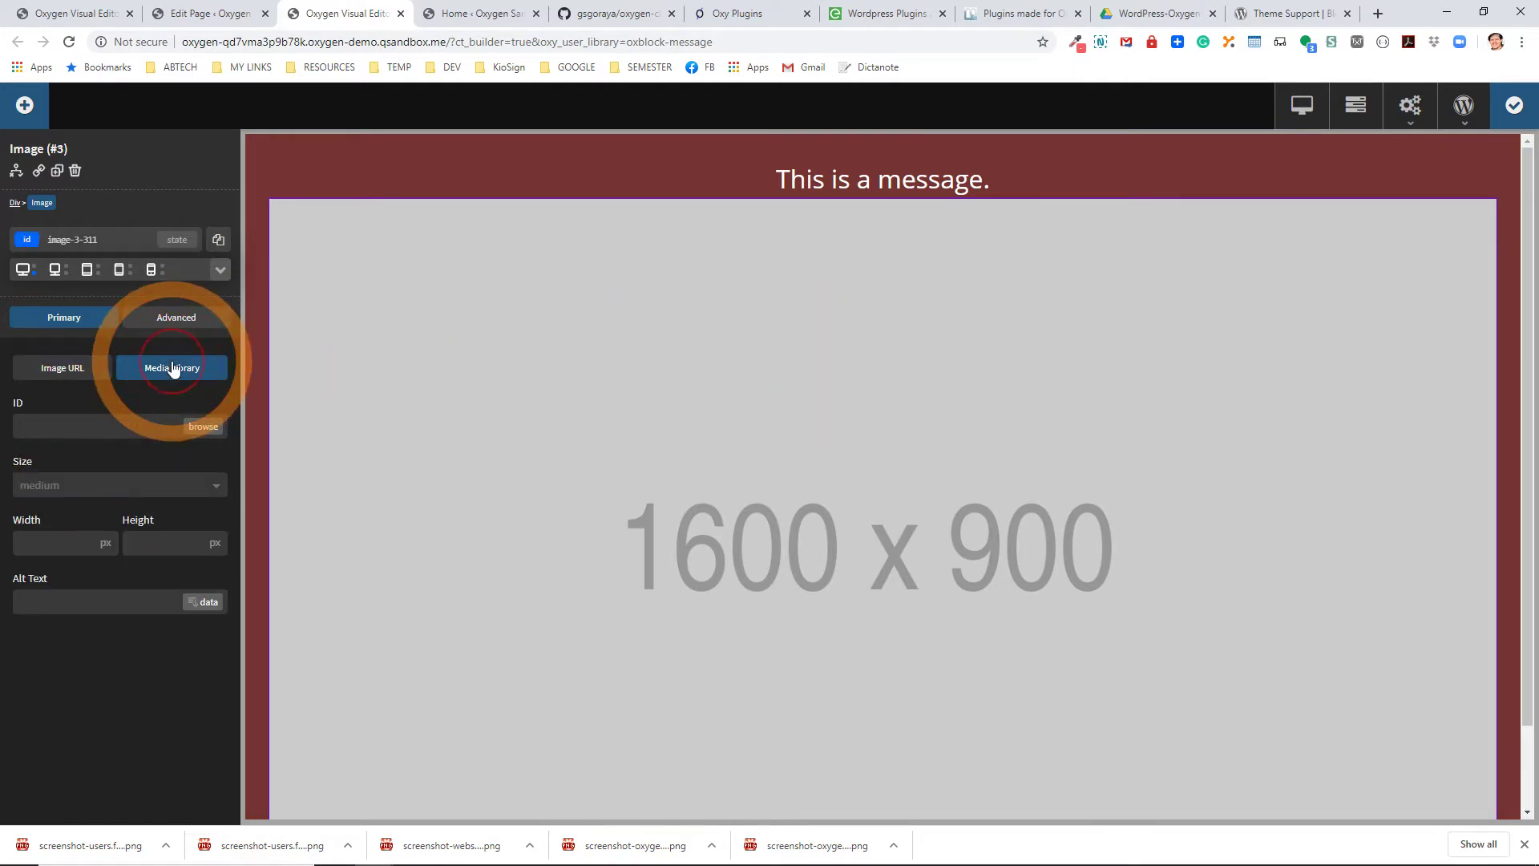
click(203, 426)
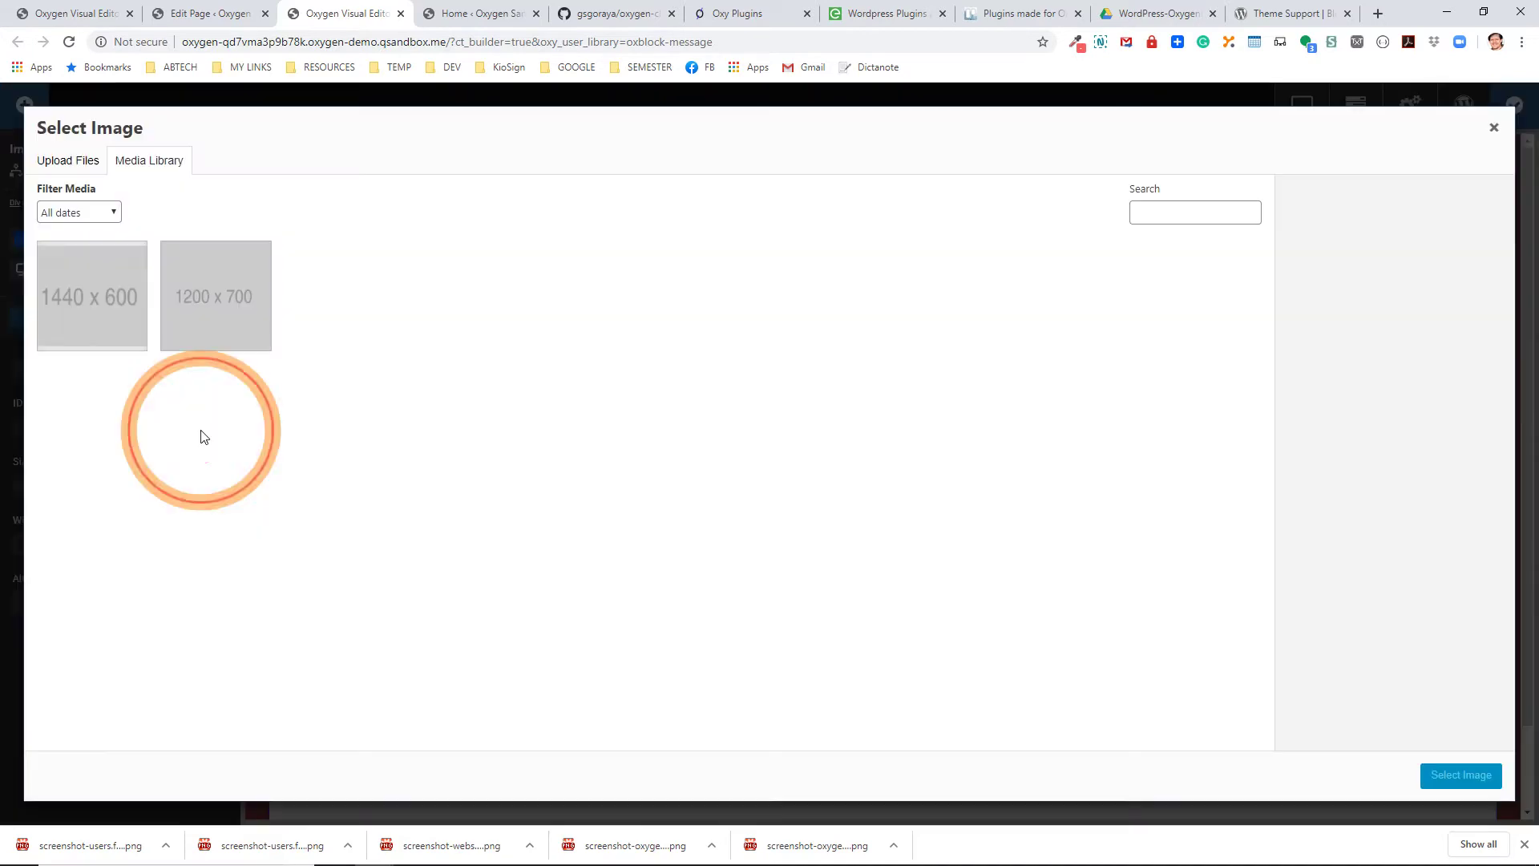
click(188, 333)
click(1460, 774)
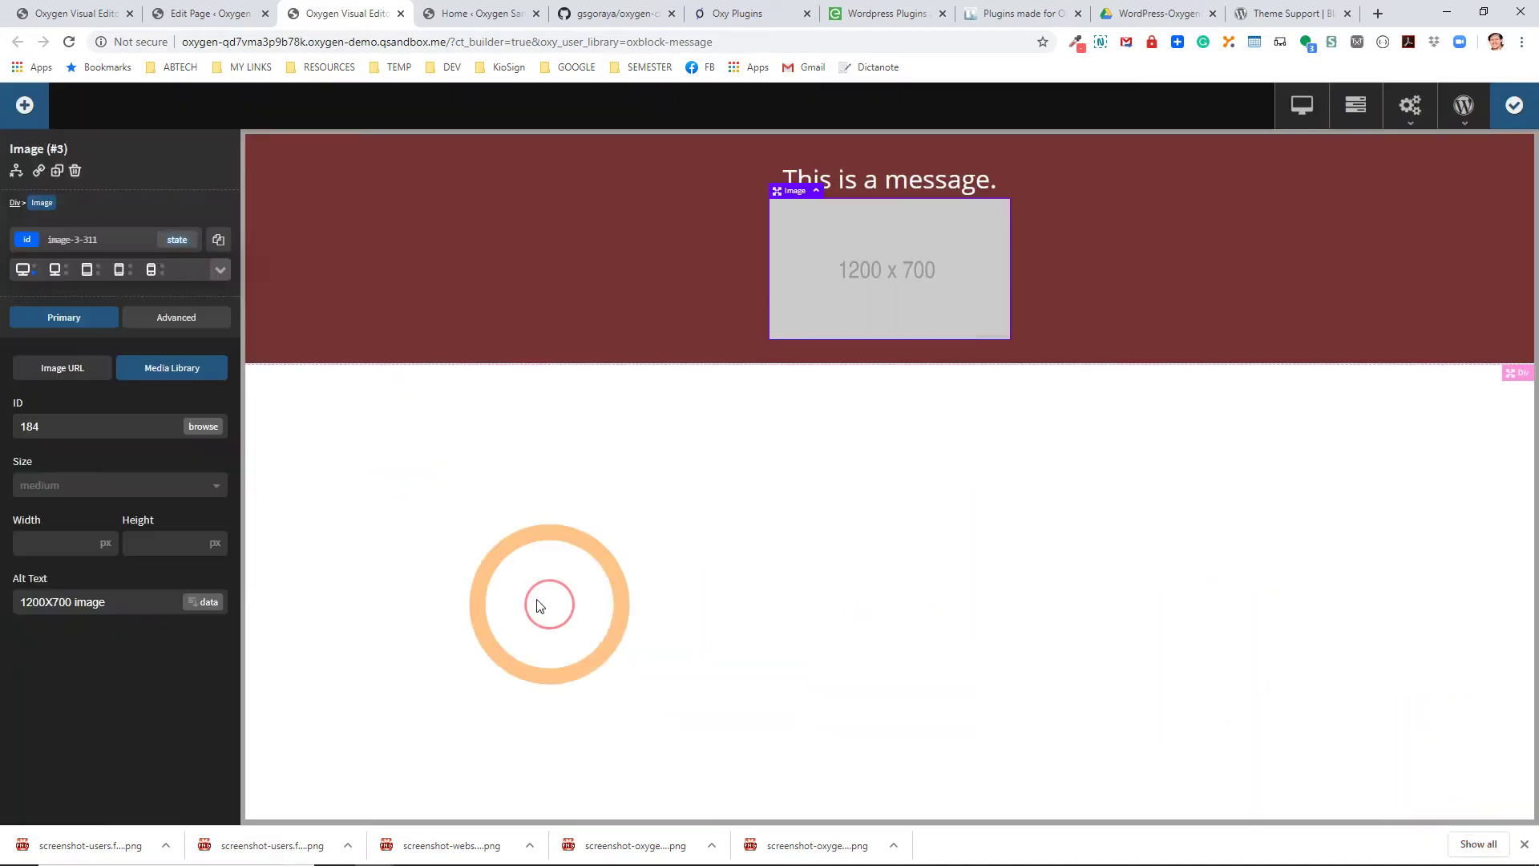
click(48, 486)
click(55, 515)
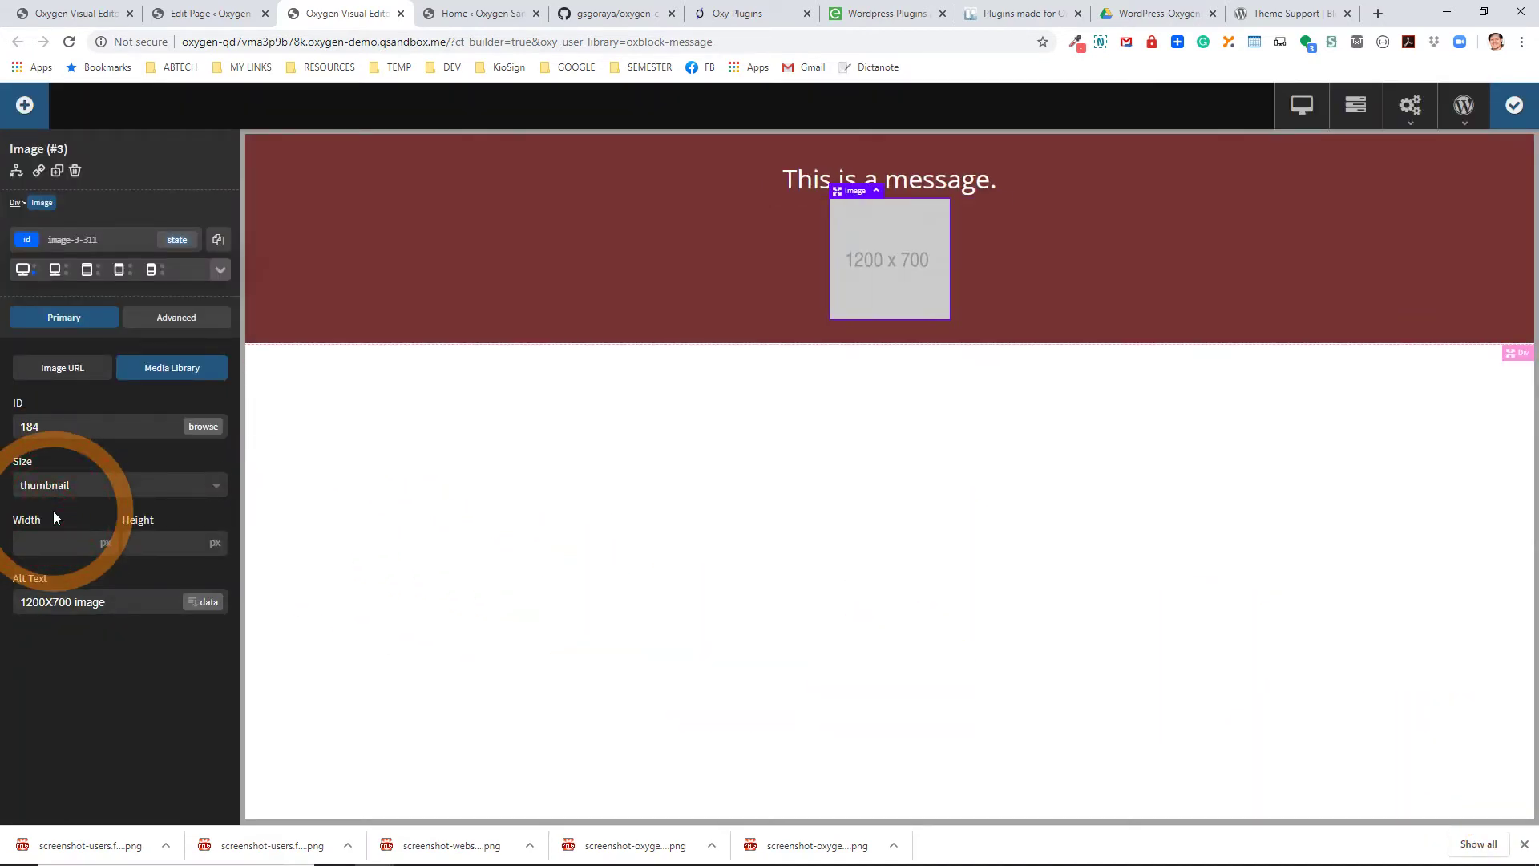
click(1512, 105)
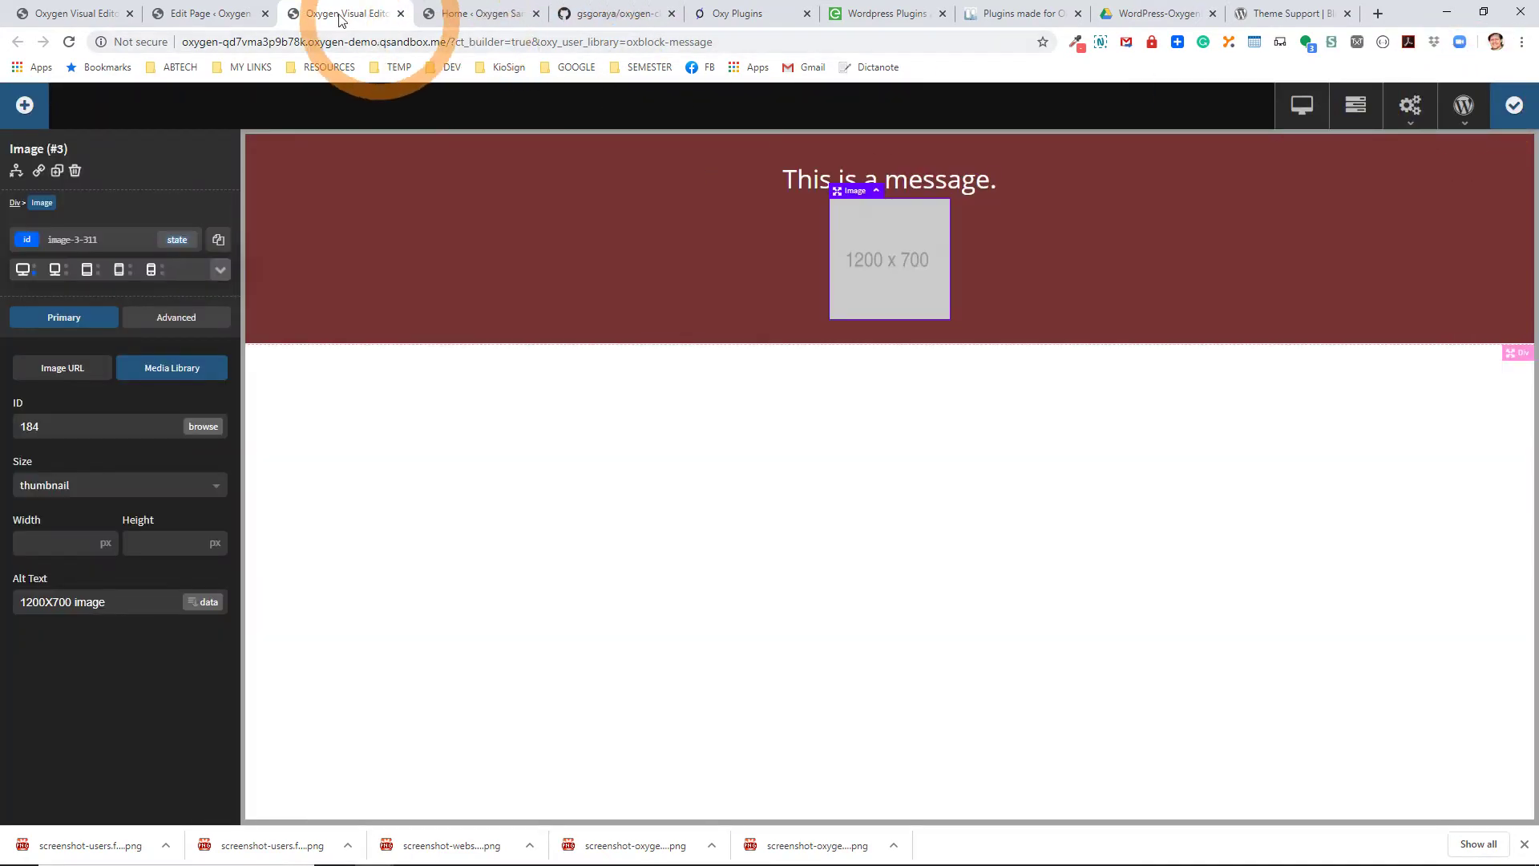
Reload the Sample Page editor to pick up the builder changes.
click(202, 13)
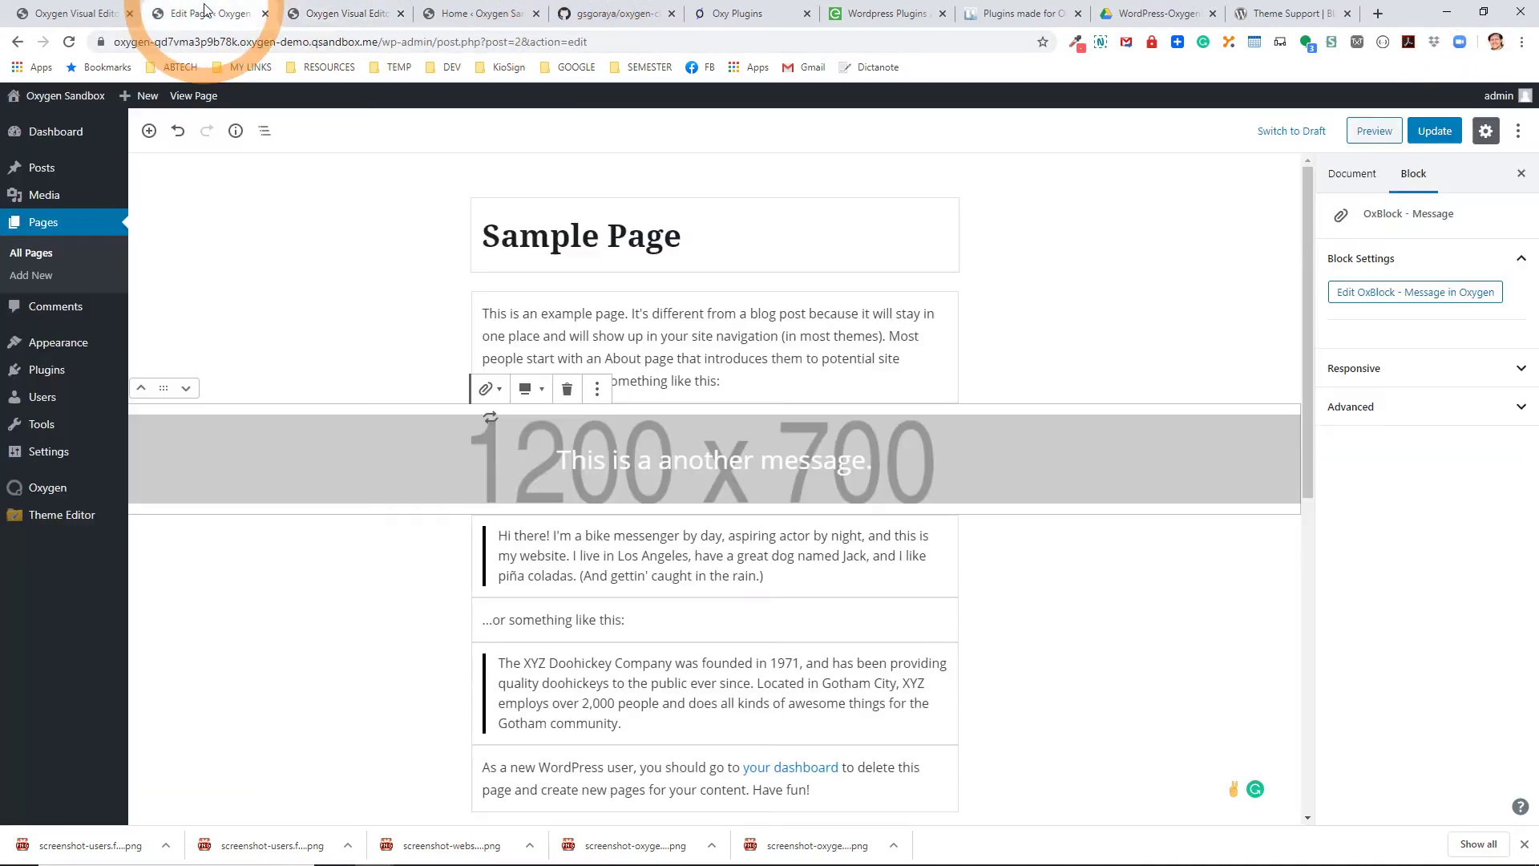
click(69, 42)
click(841, 133)
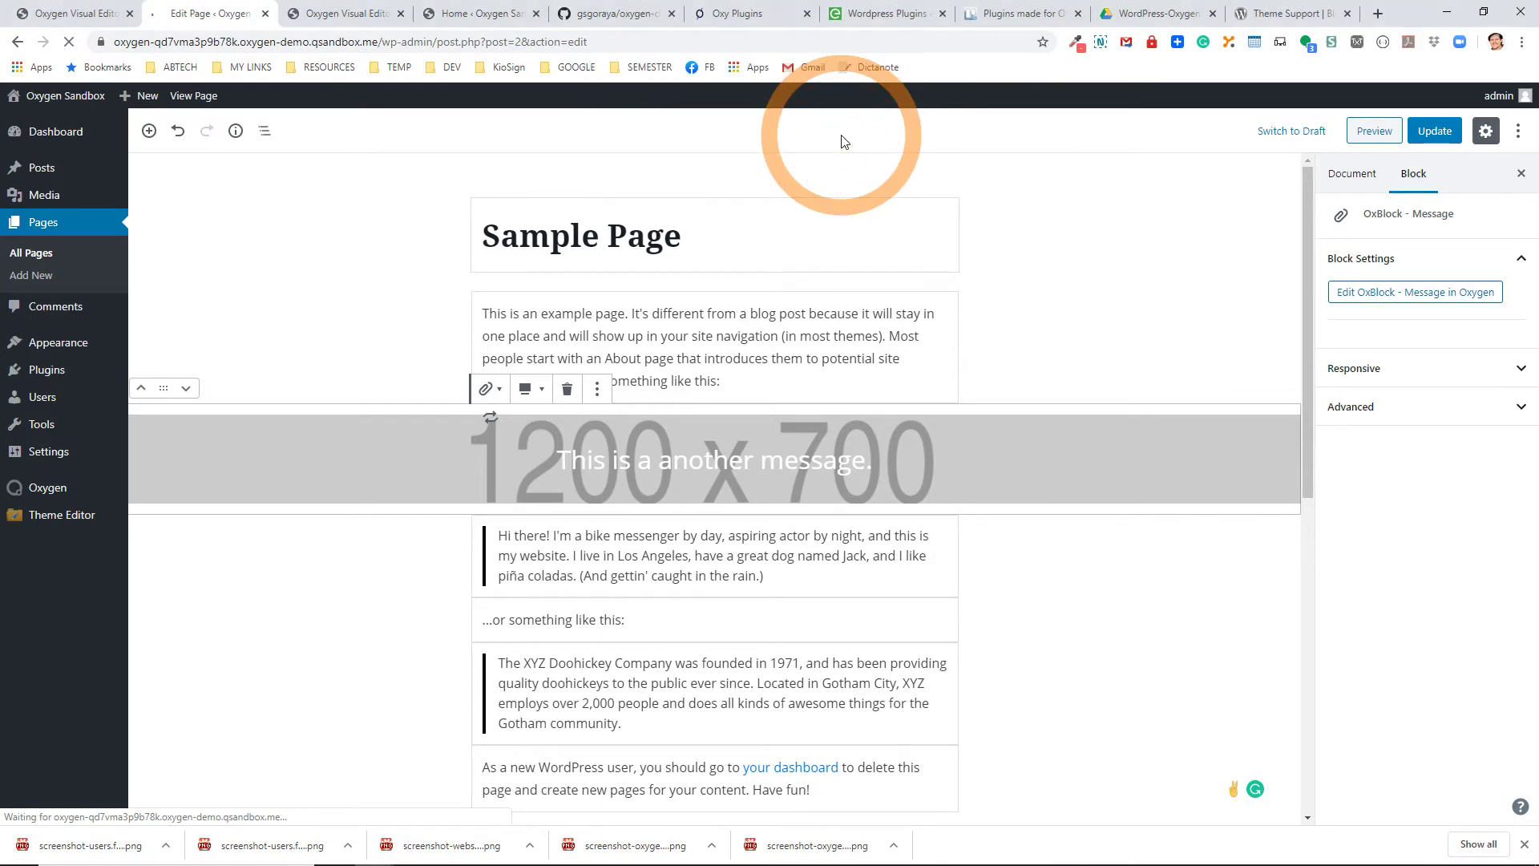
Select the message block's image and return to the Oxygen Visual Editor showing Image (#3).
click(725, 567)
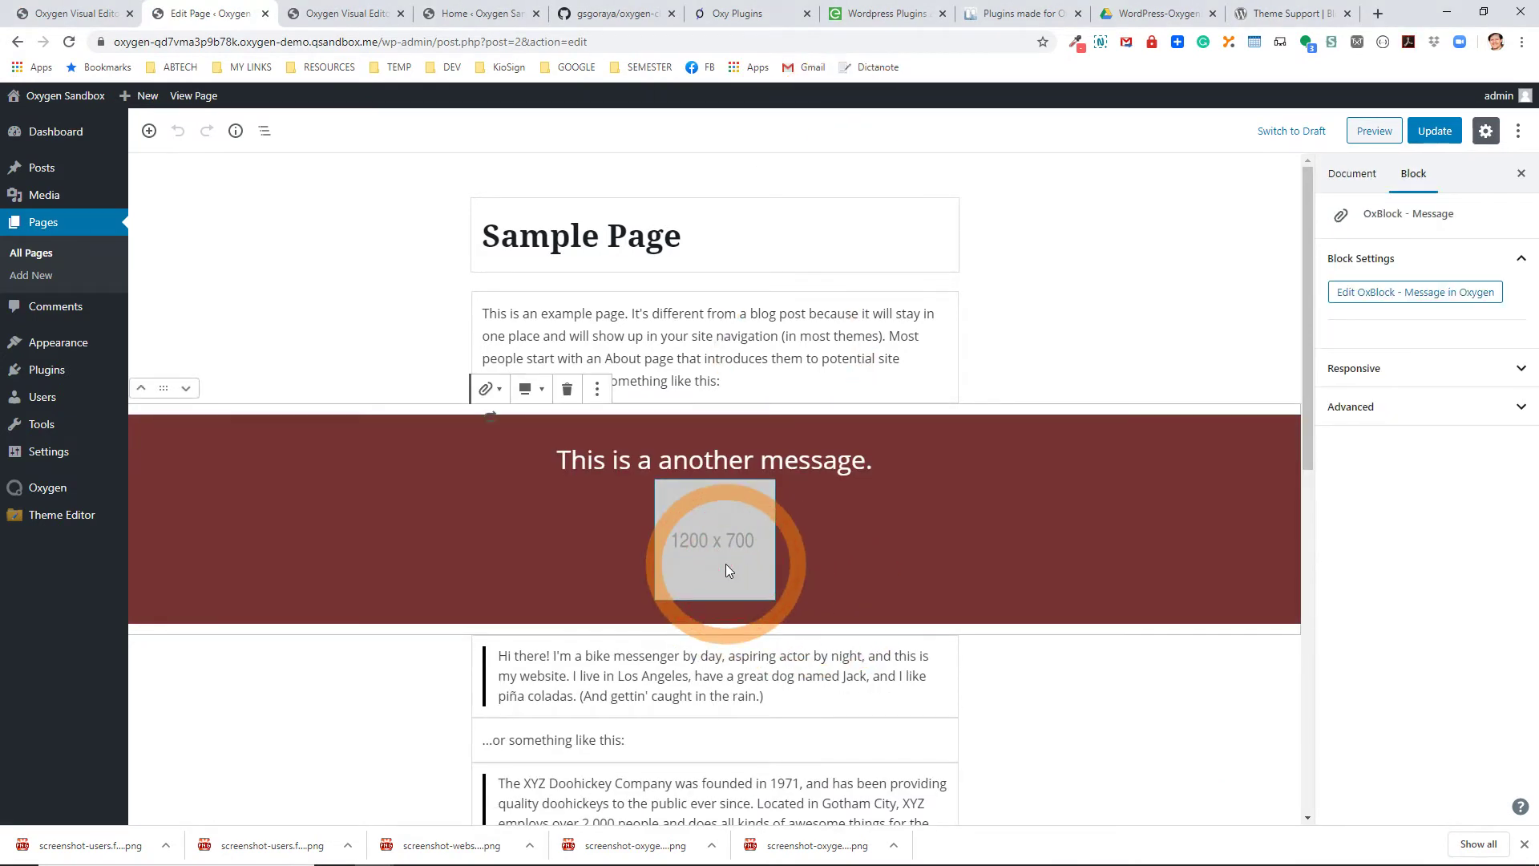
click(742, 522)
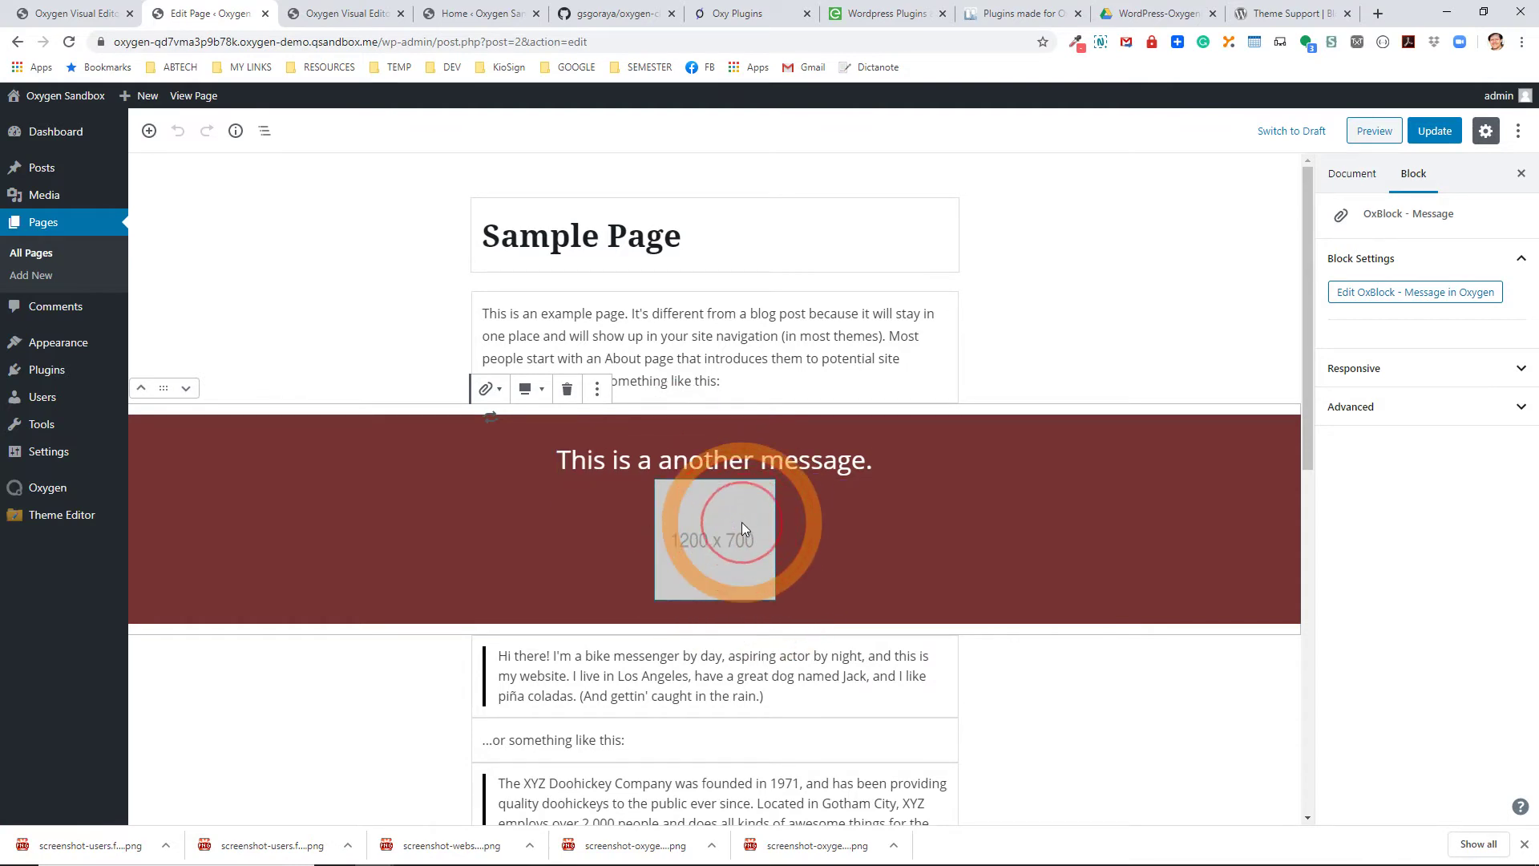
click(327, 10)
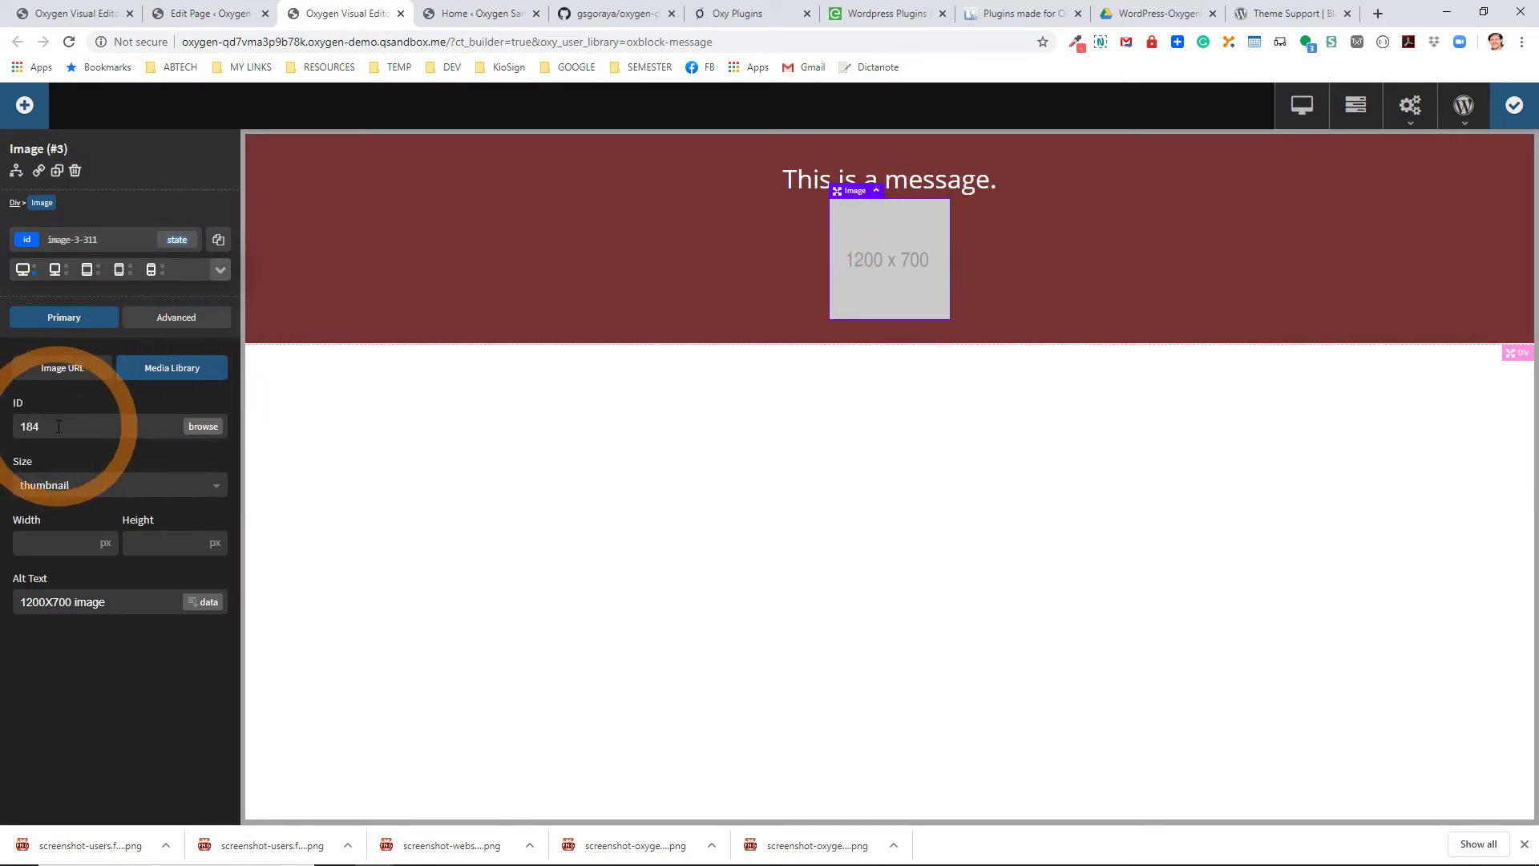
Switch the image source to URL, set width and height to 150 px, and save.
click(61, 371)
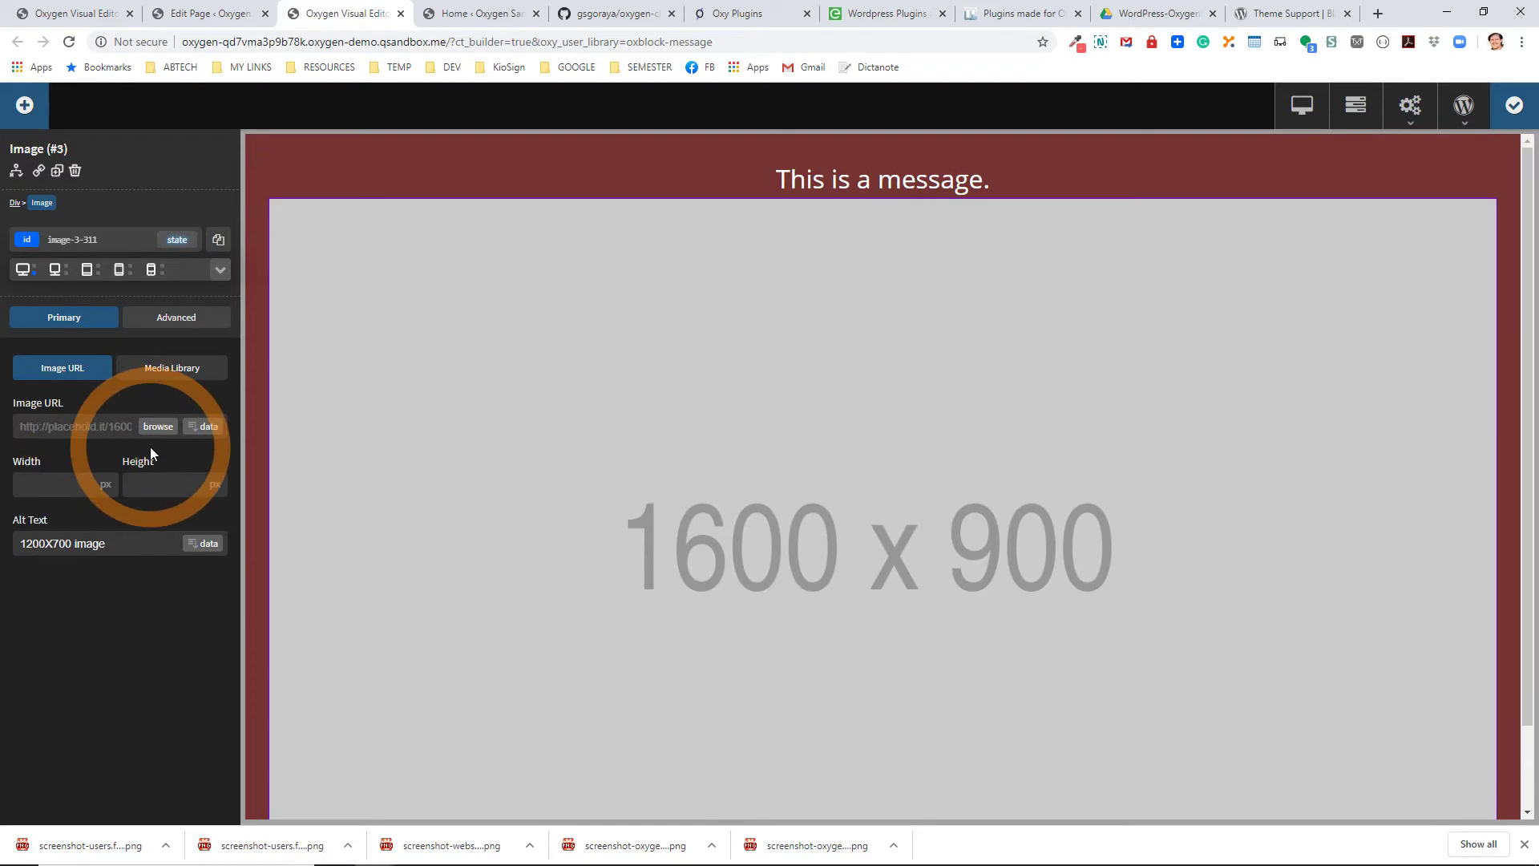
click(86, 479)
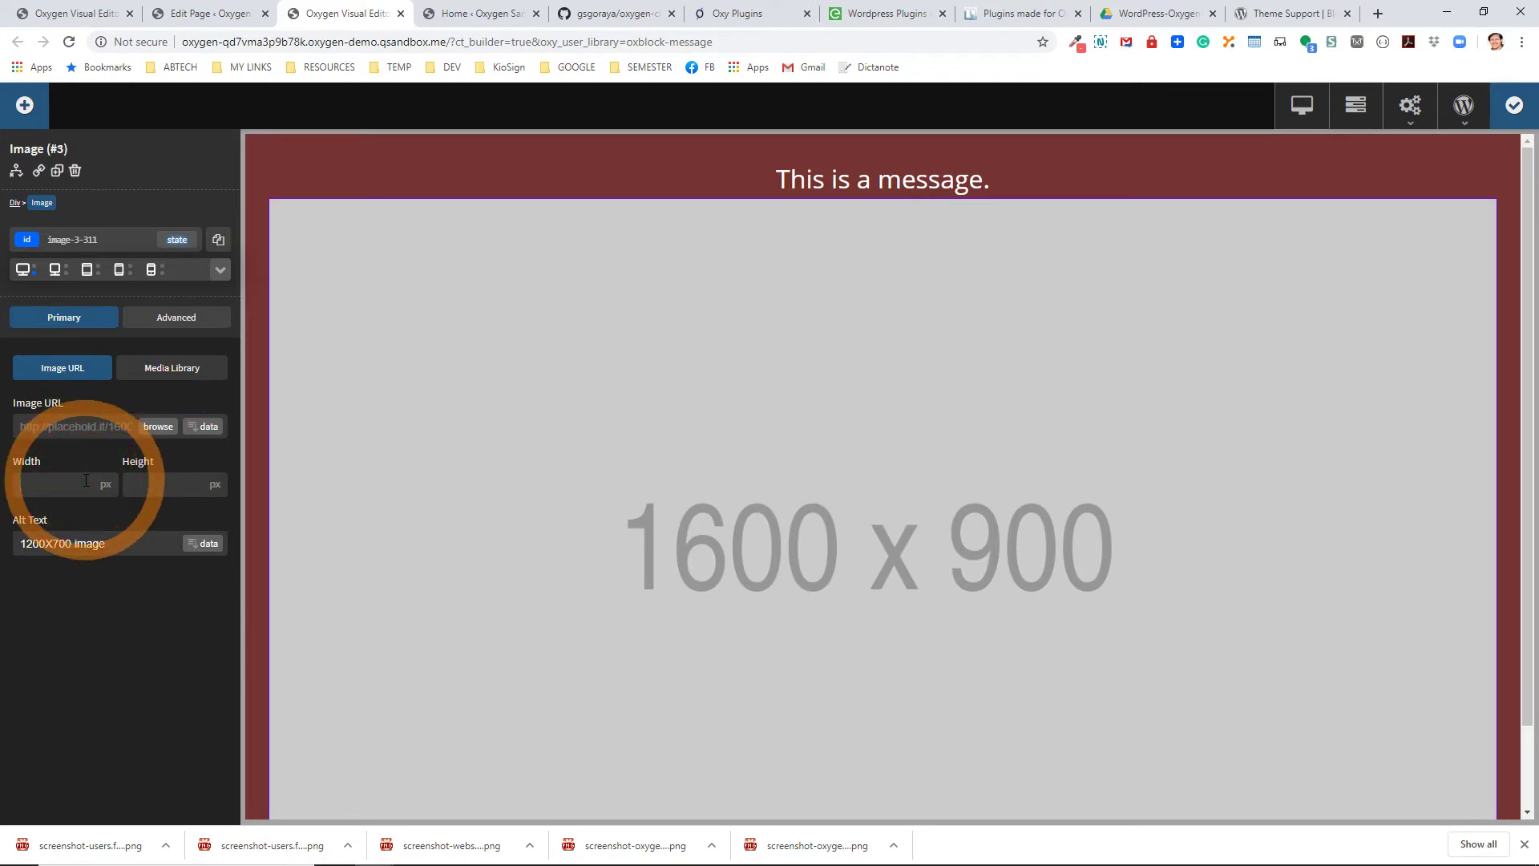
text(150)
click(152, 493)
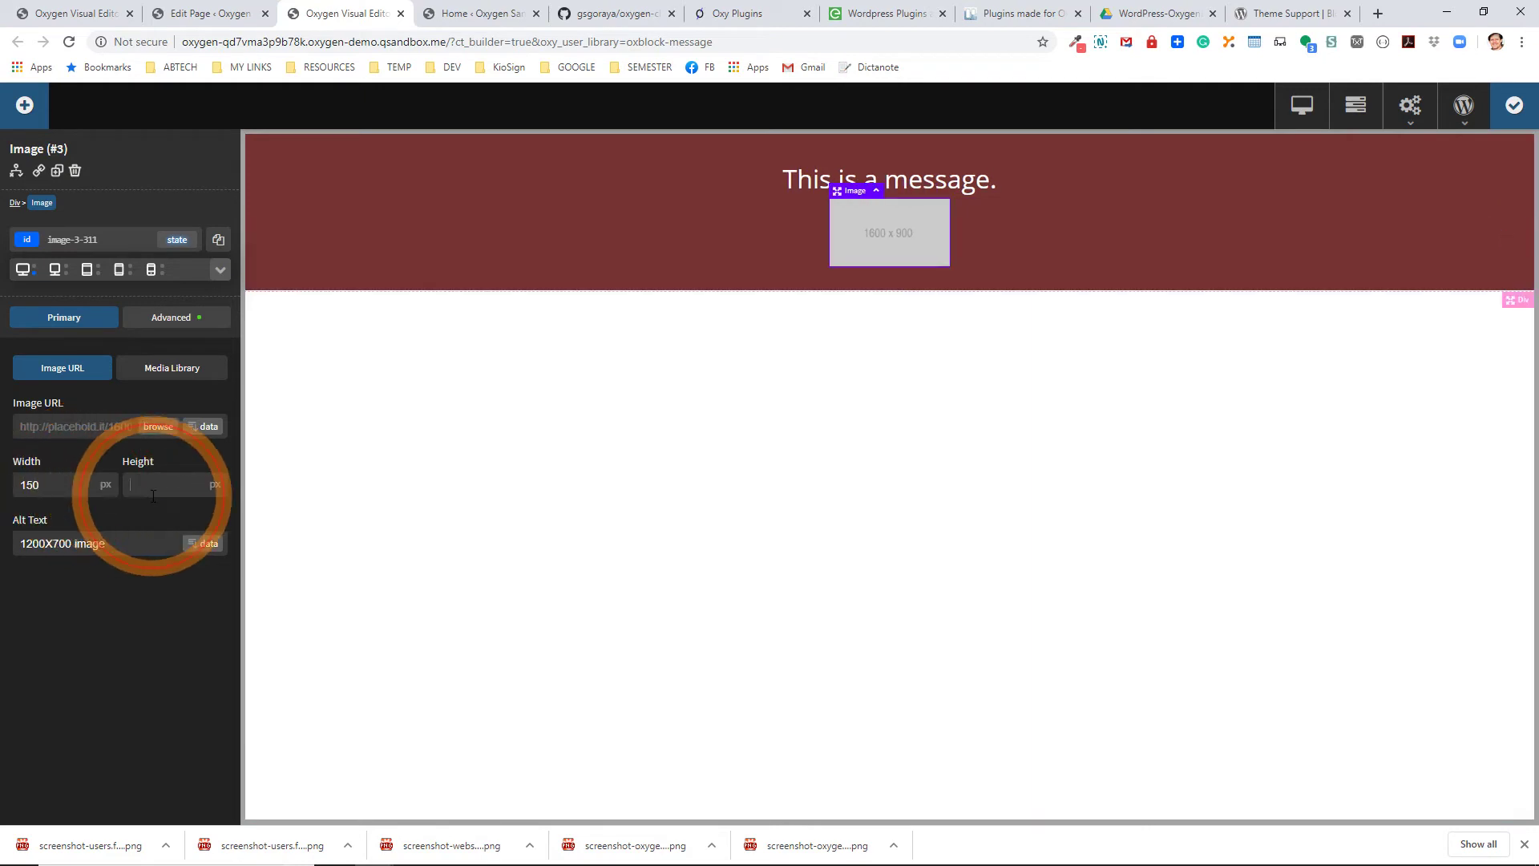
text(150)
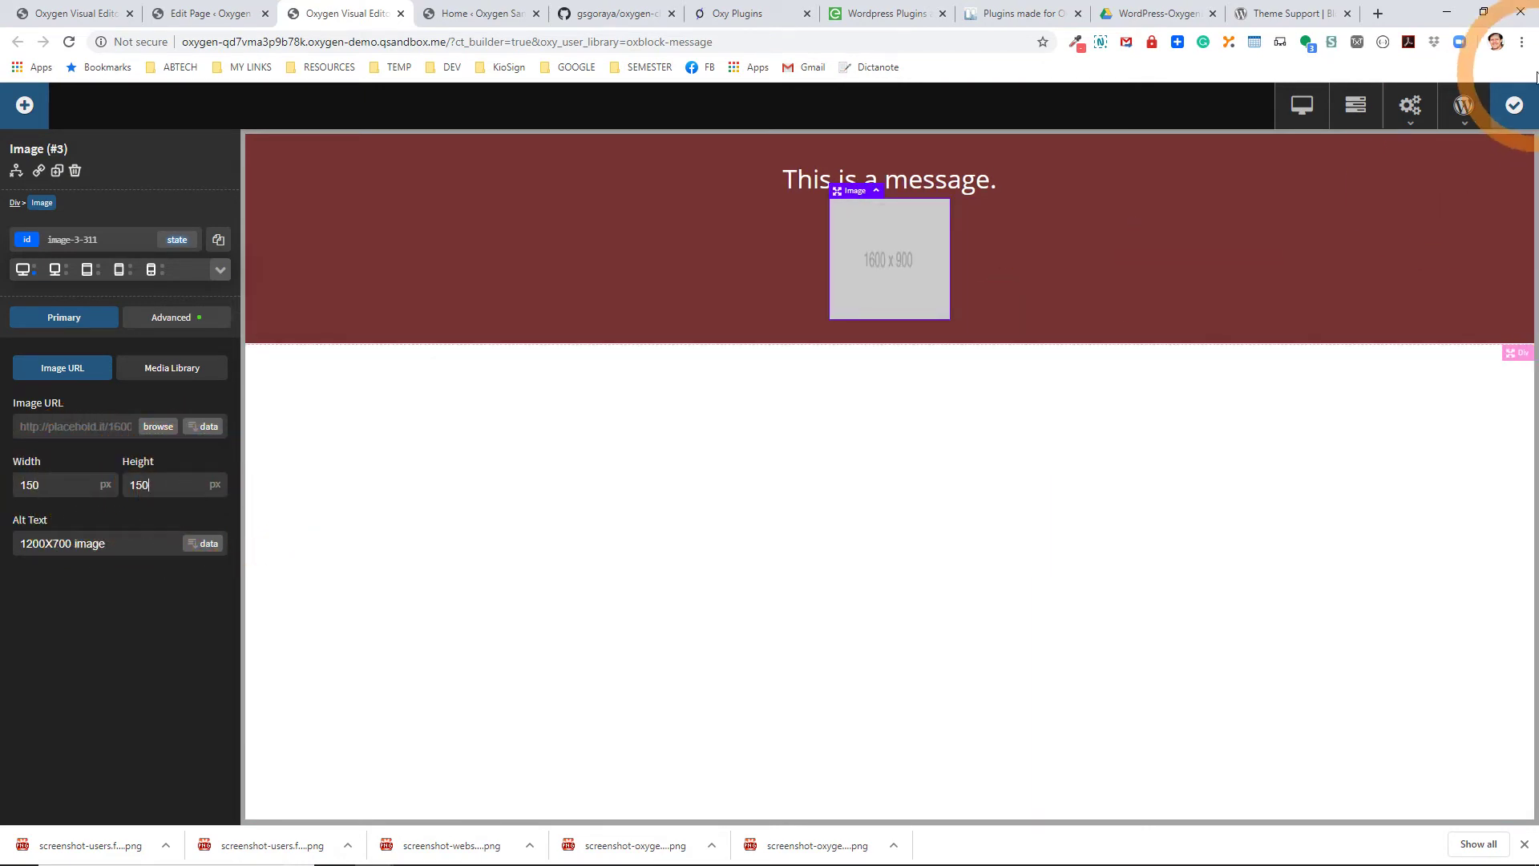
click(1515, 105)
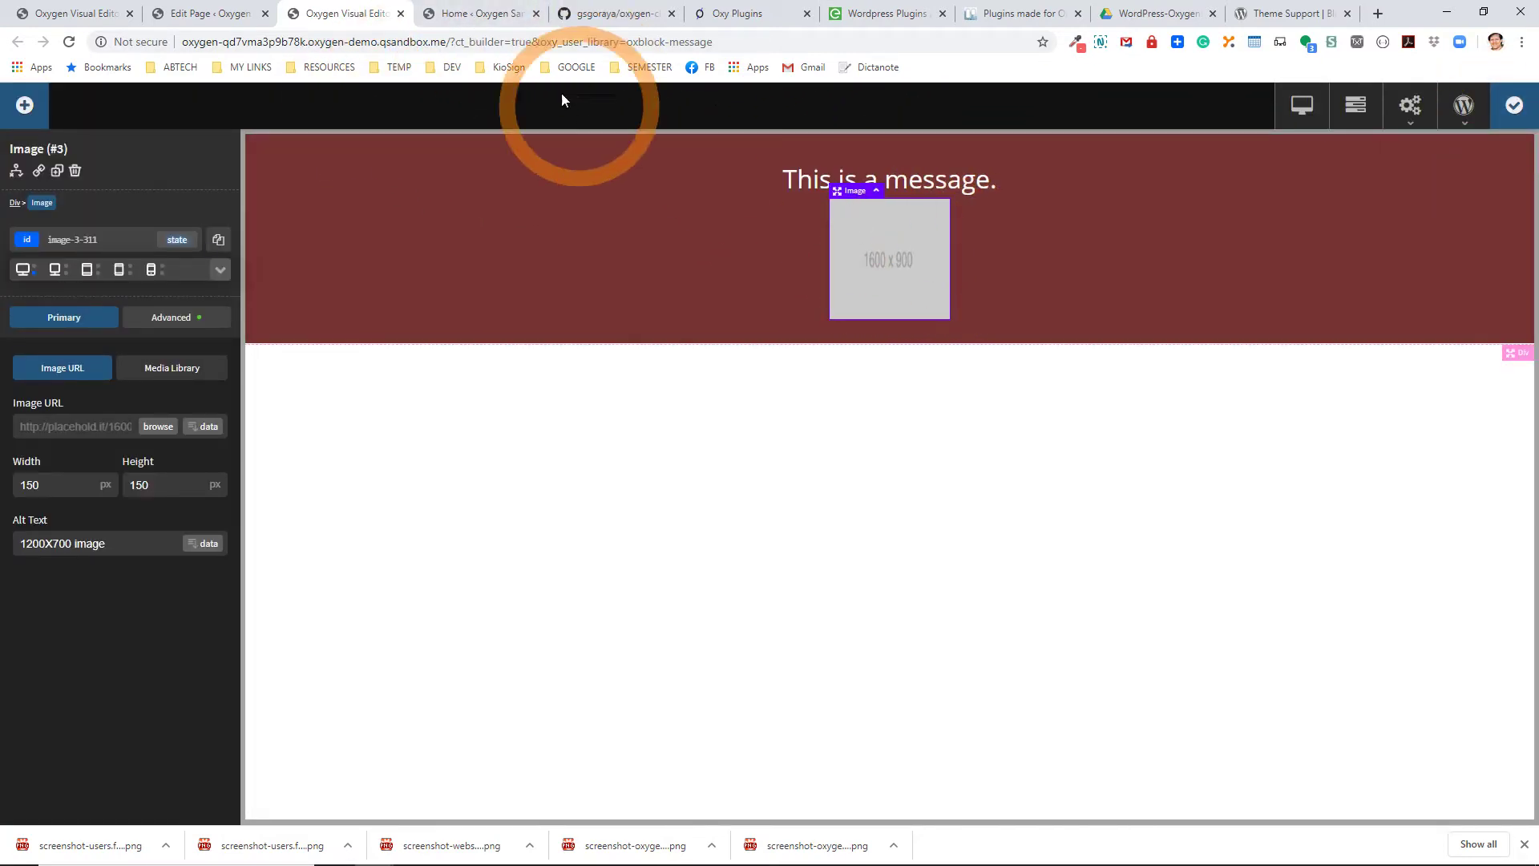
Reload the Sample Page editor and select the message block.
click(481, 14)
click(200, 14)
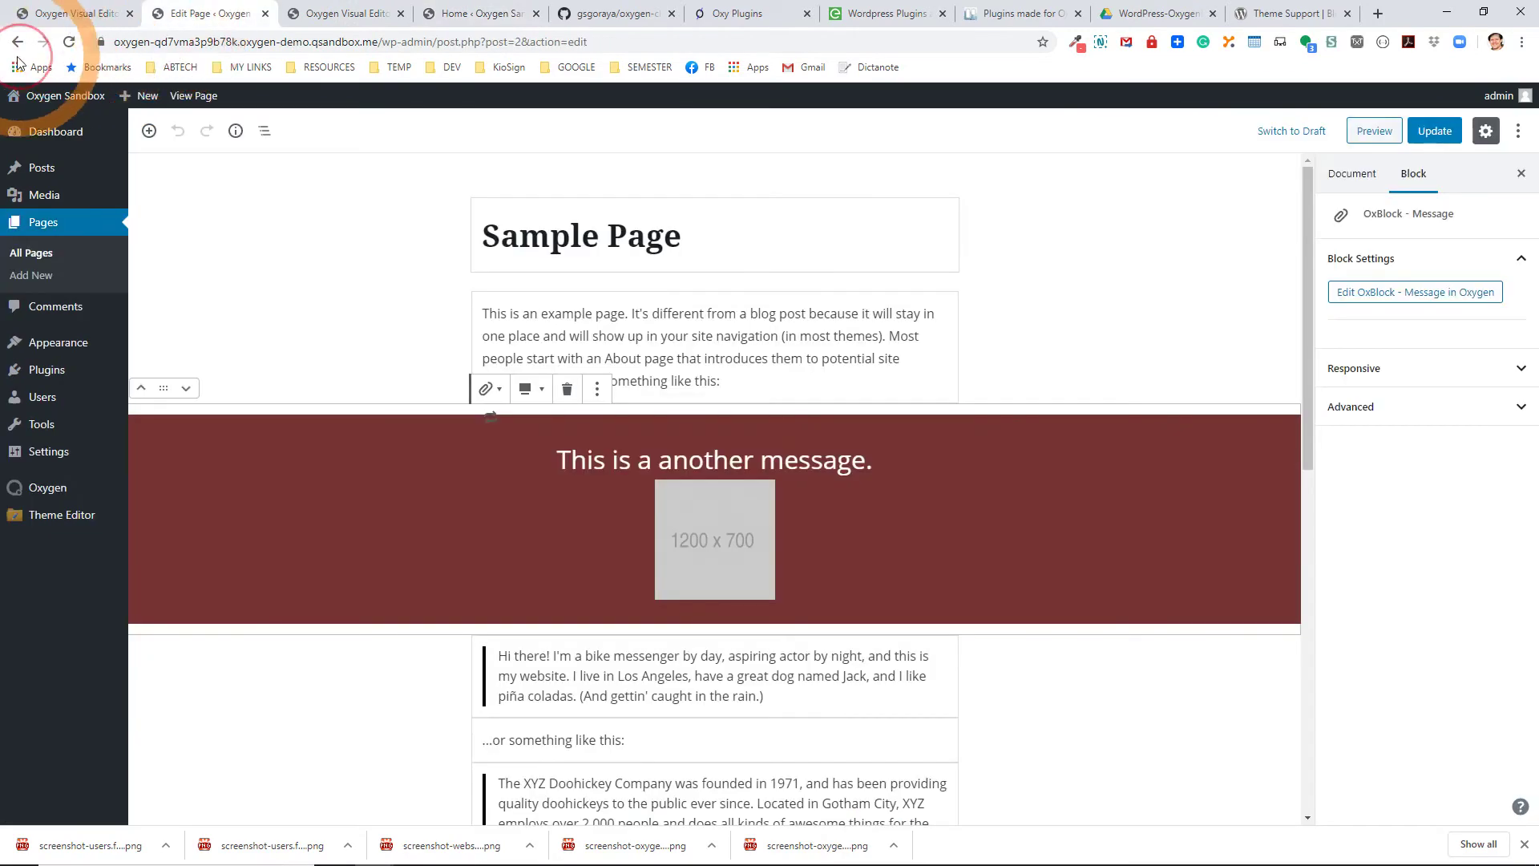
click(69, 42)
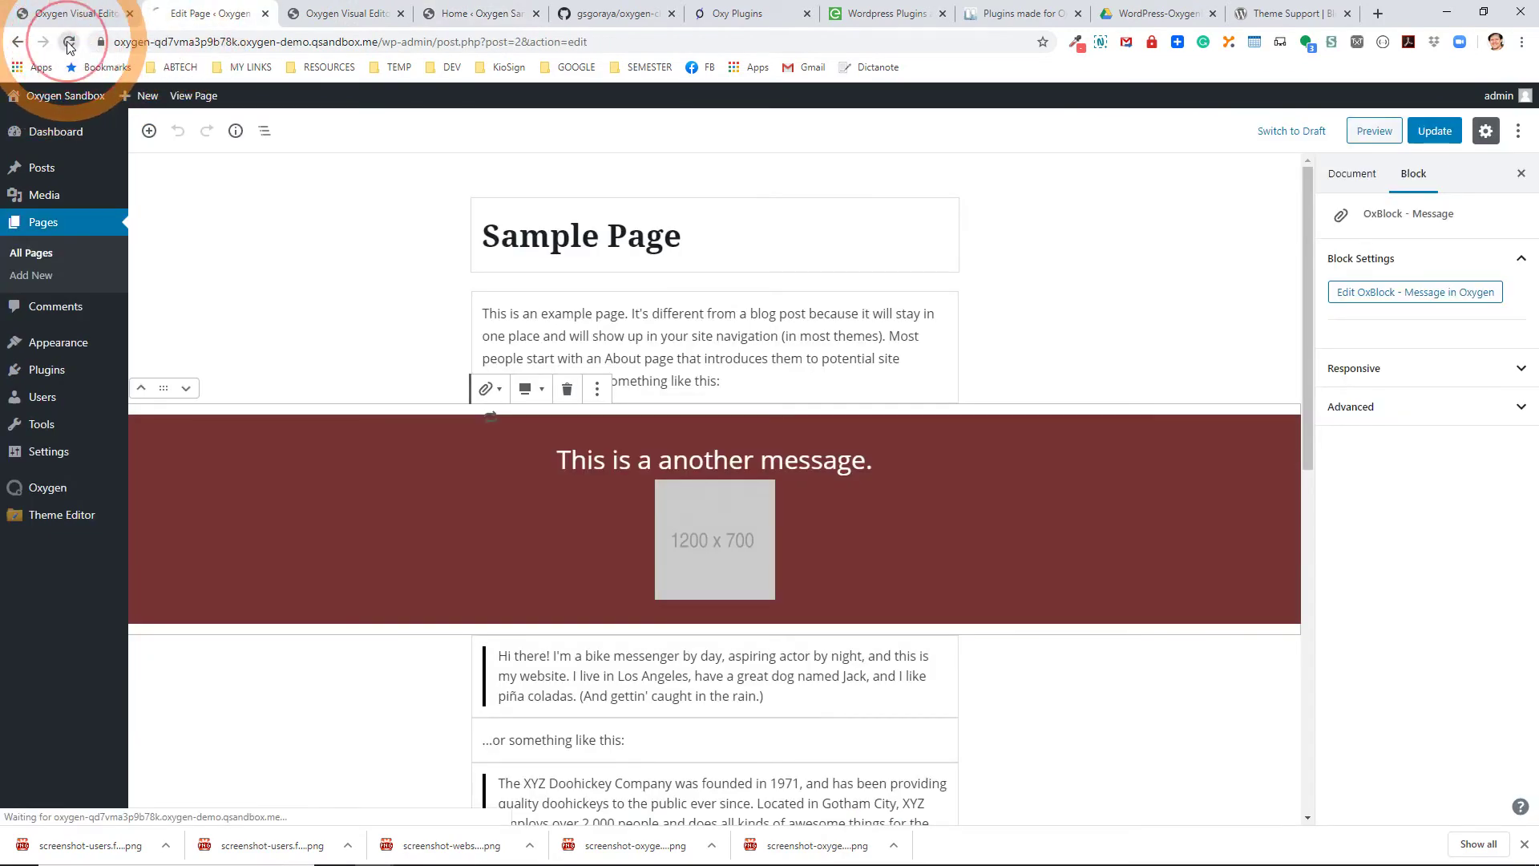
click(578, 473)
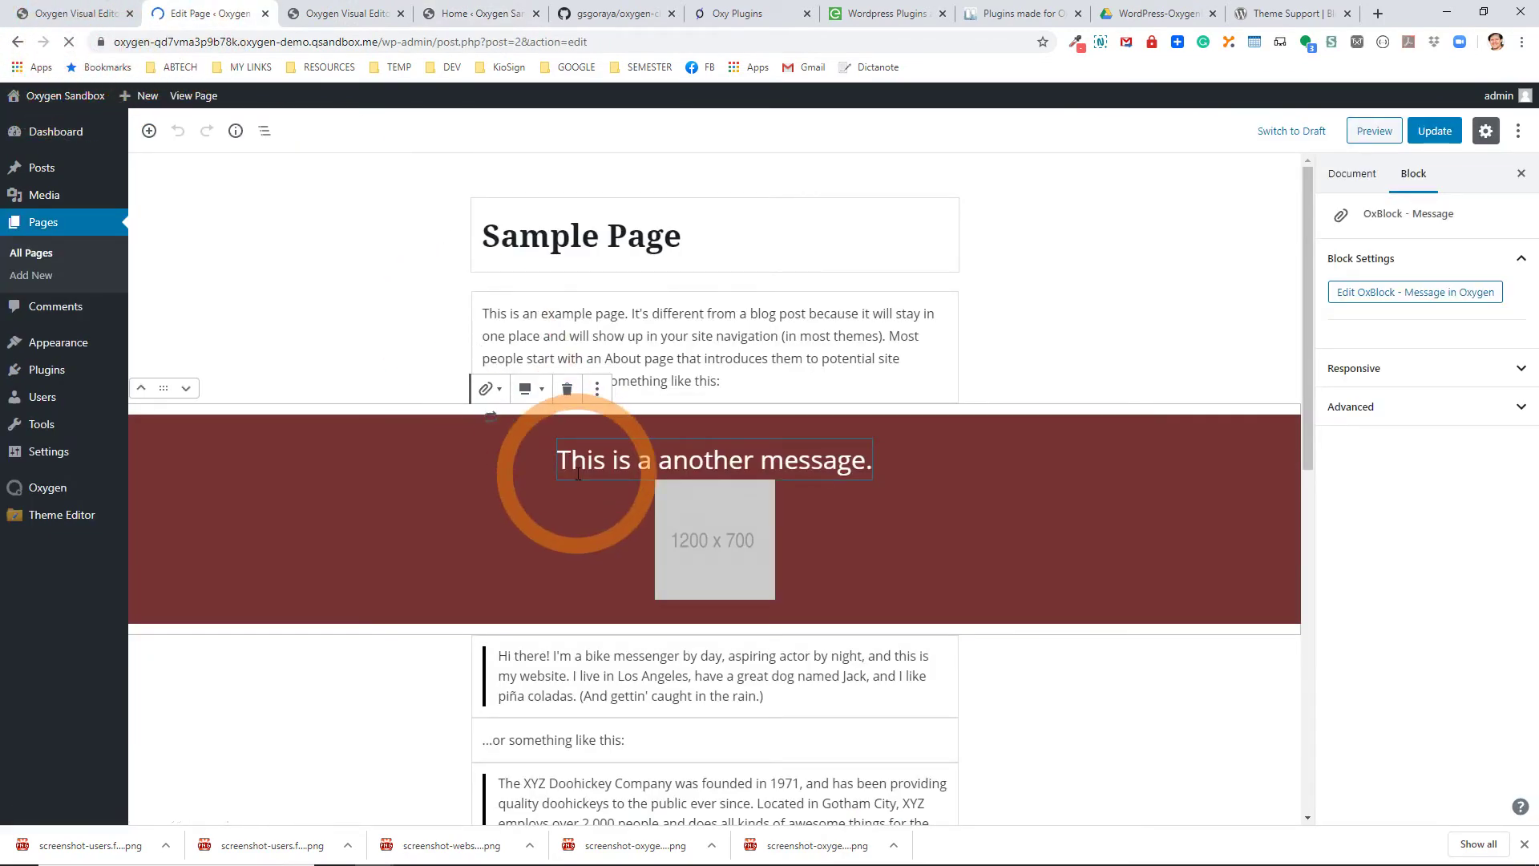
Swap the block image for the 1440 x 600 placeholder via 'Select a replacement image'.
click(713, 545)
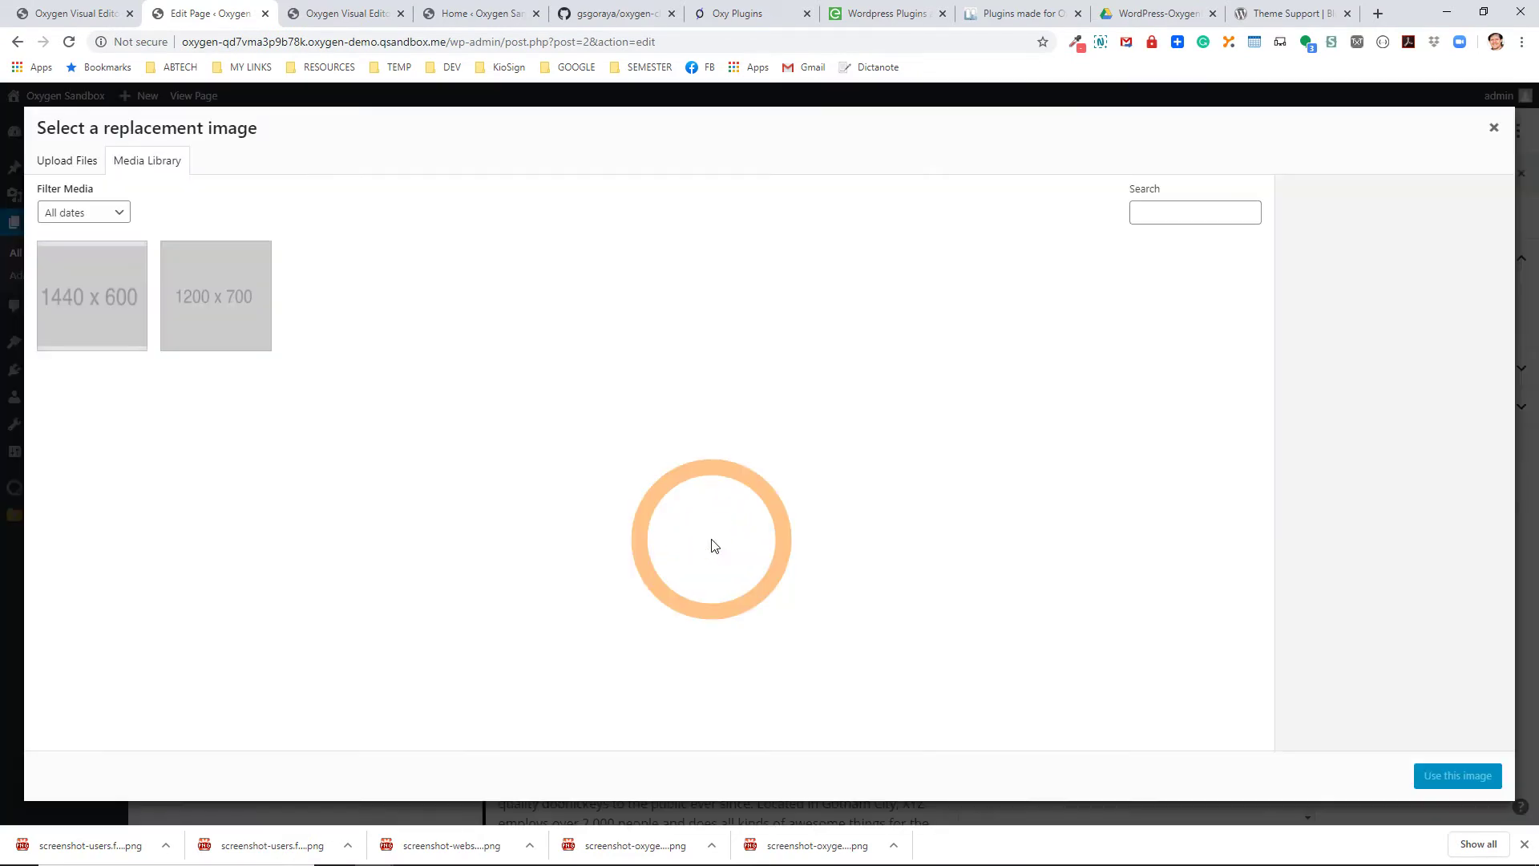
click(249, 323)
click(72, 317)
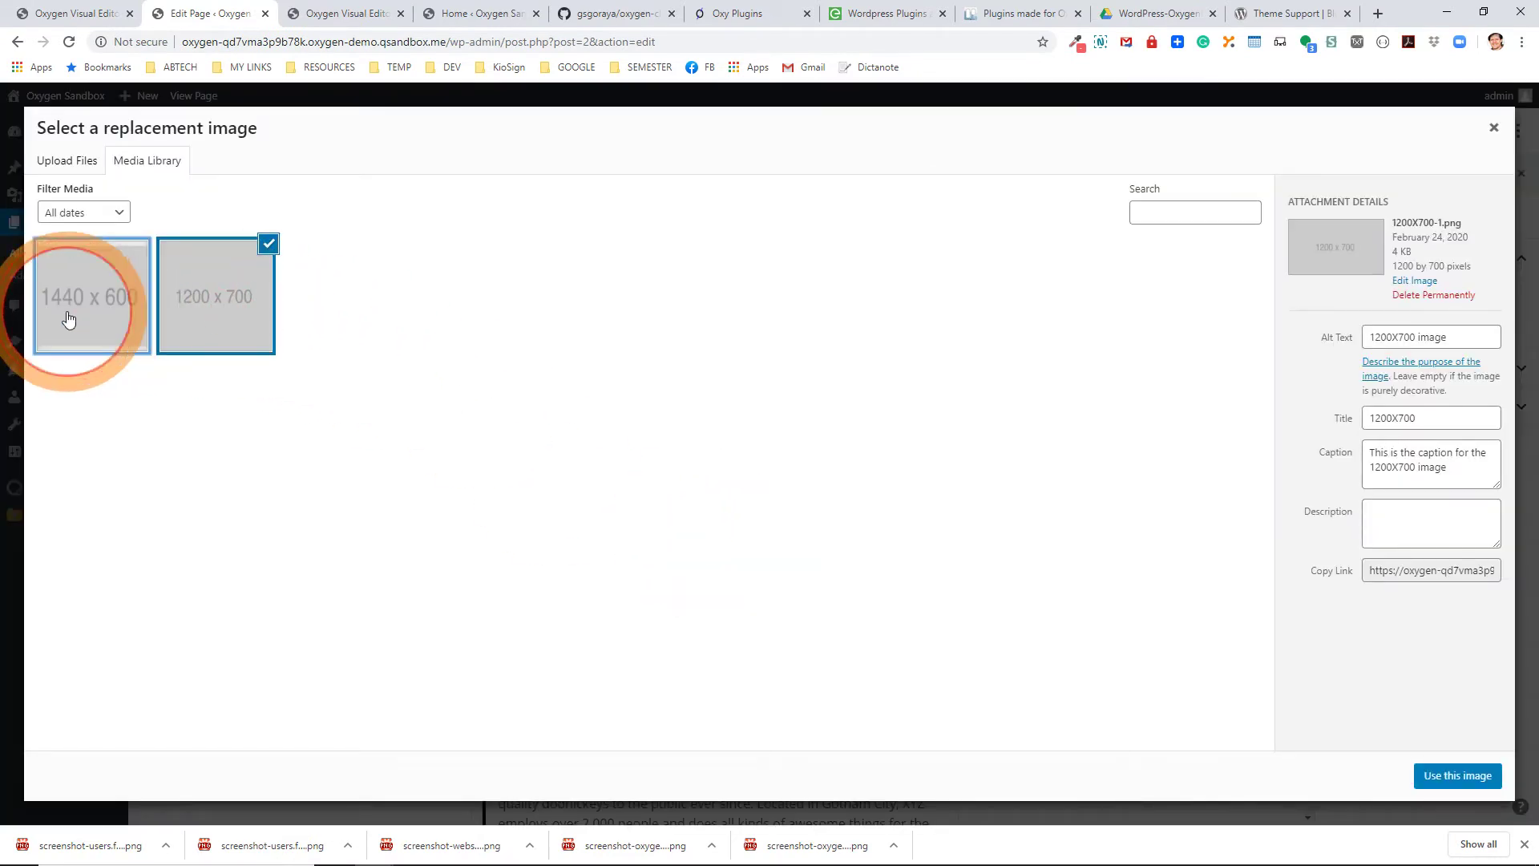
click(1443, 776)
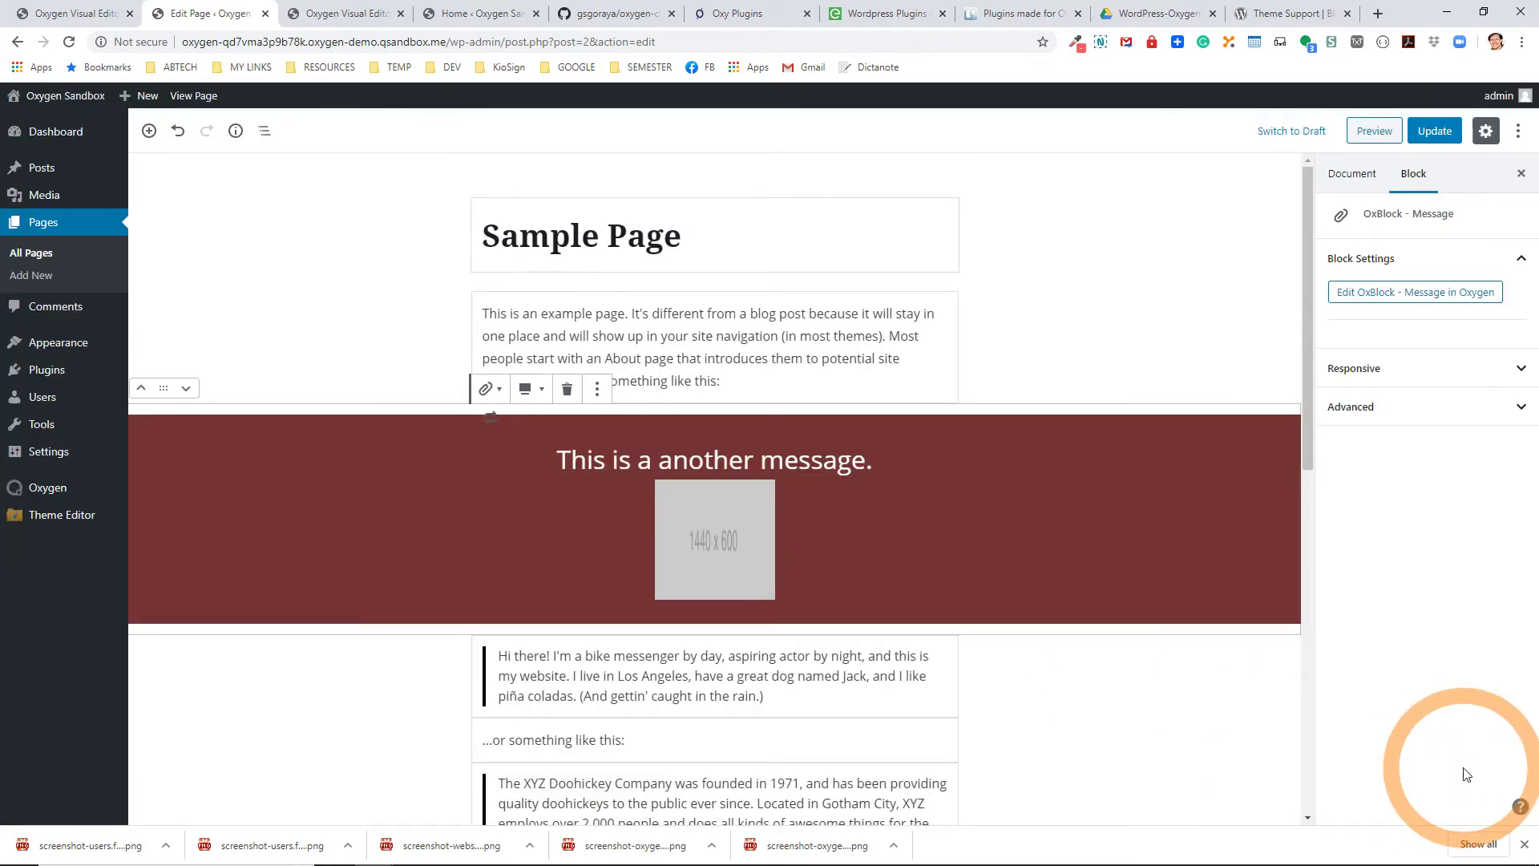
click(734, 535)
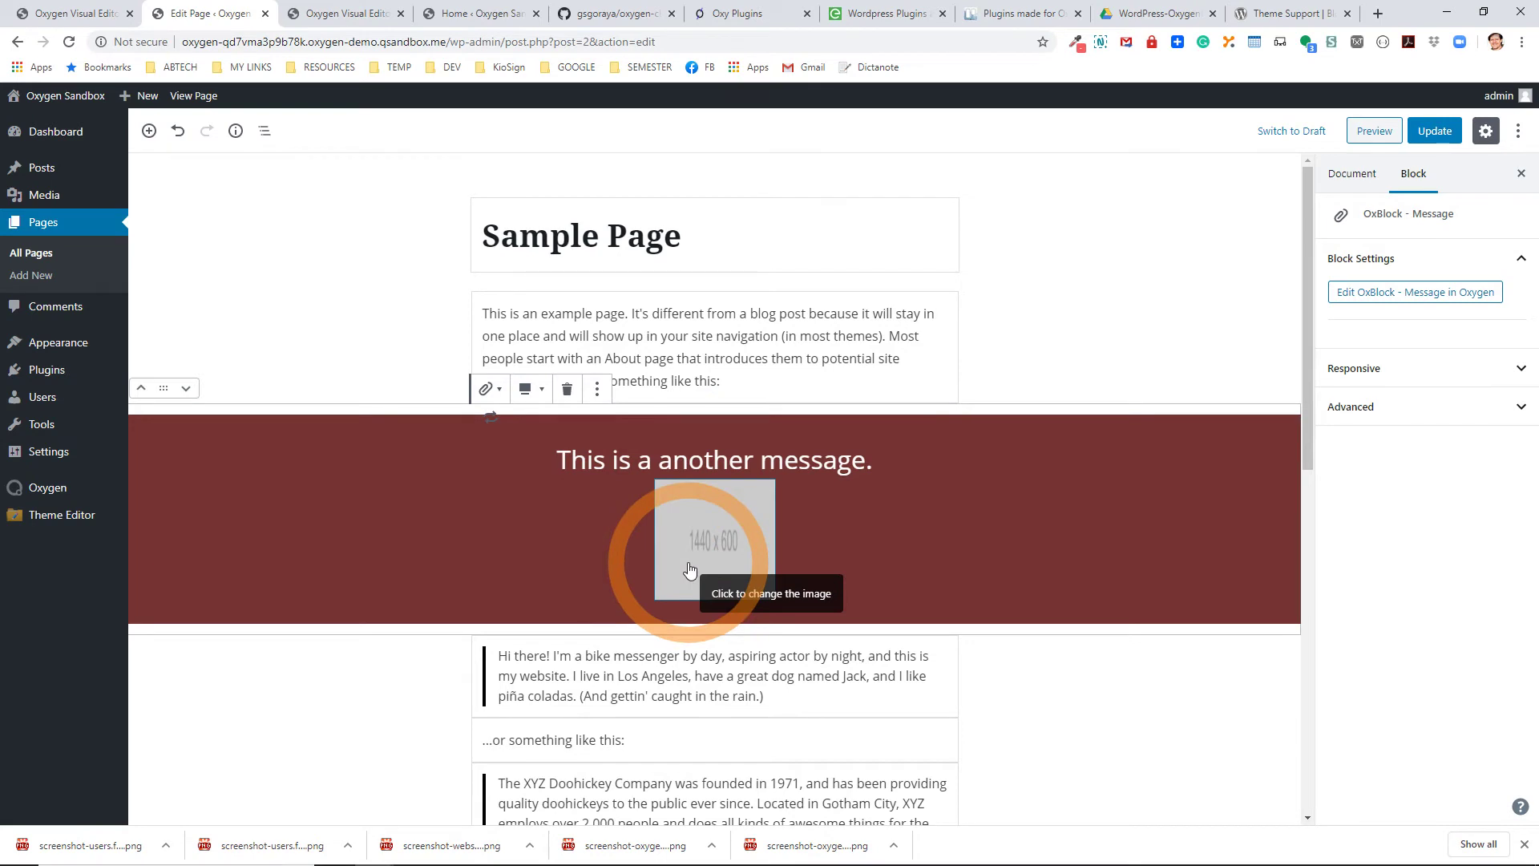
Update the Sample Page, view its live message line, then go back to Edit Page.
click(1434, 131)
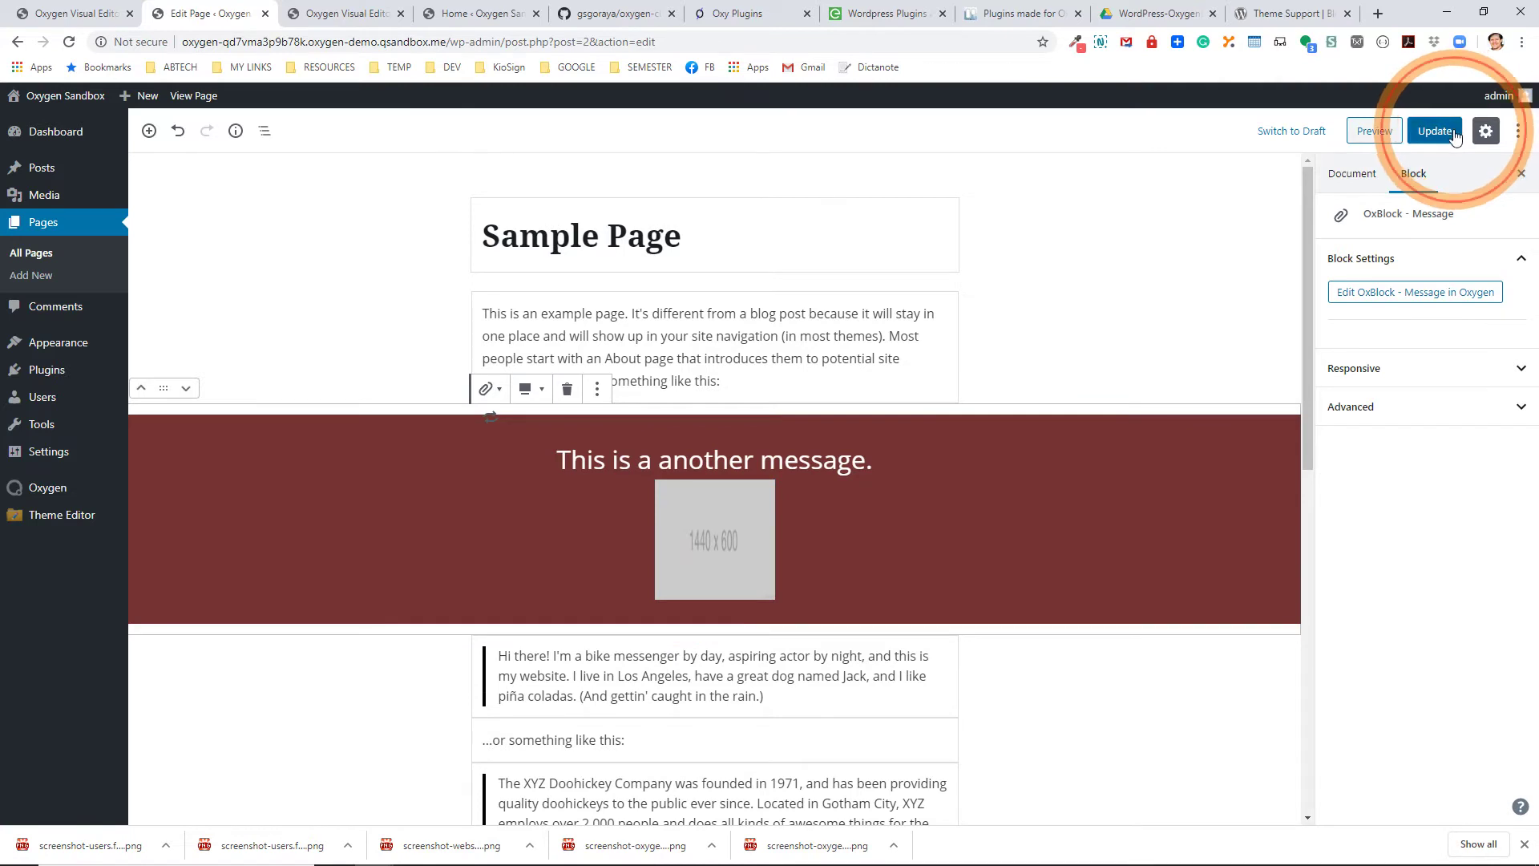
click(209, 104)
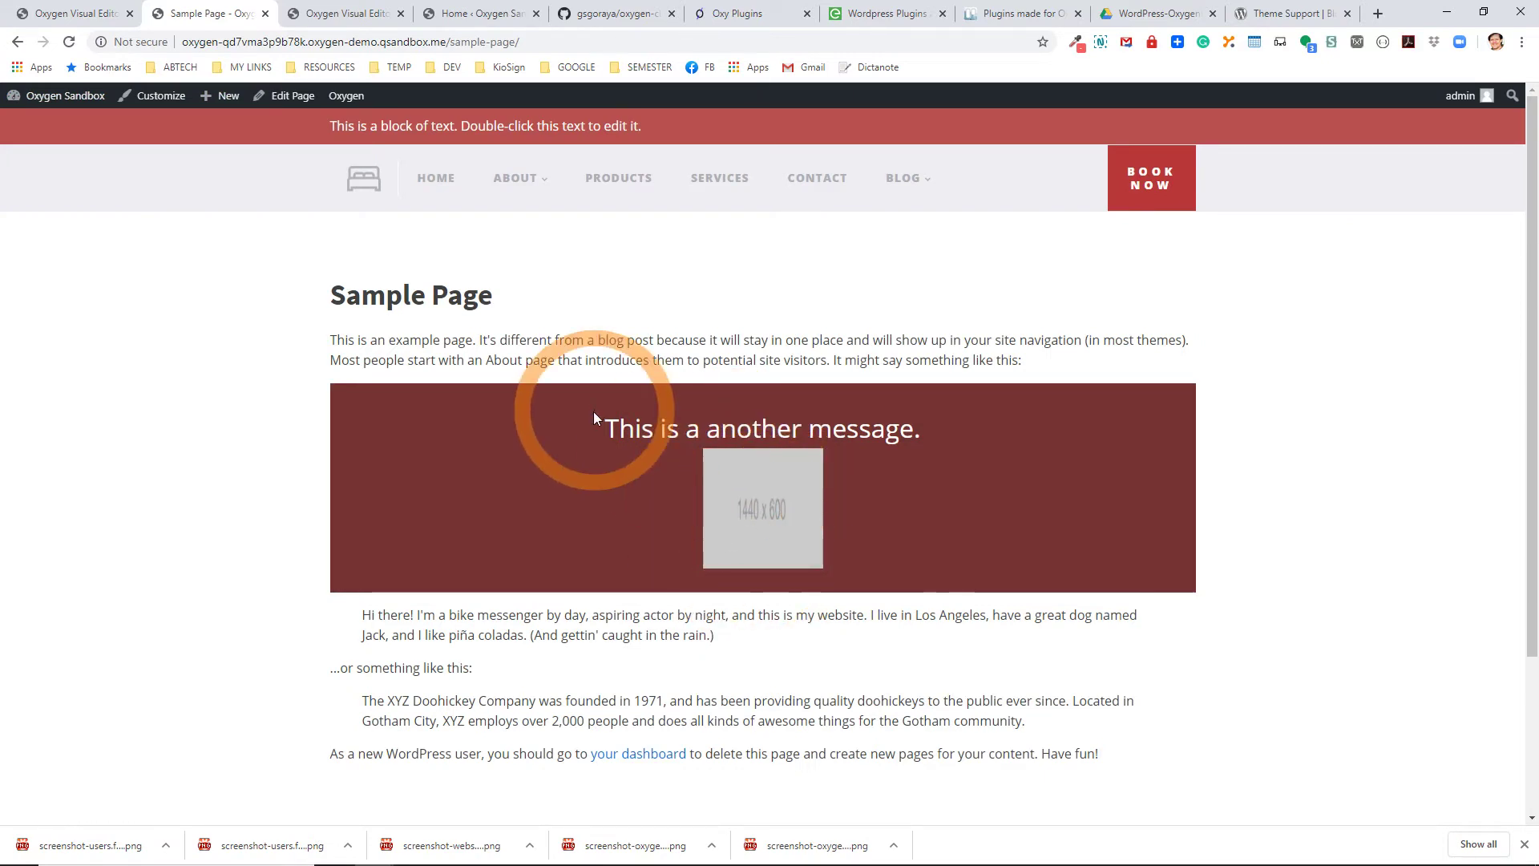
drag(595, 413, 859, 419)
drag(976, 415, 991, 417)
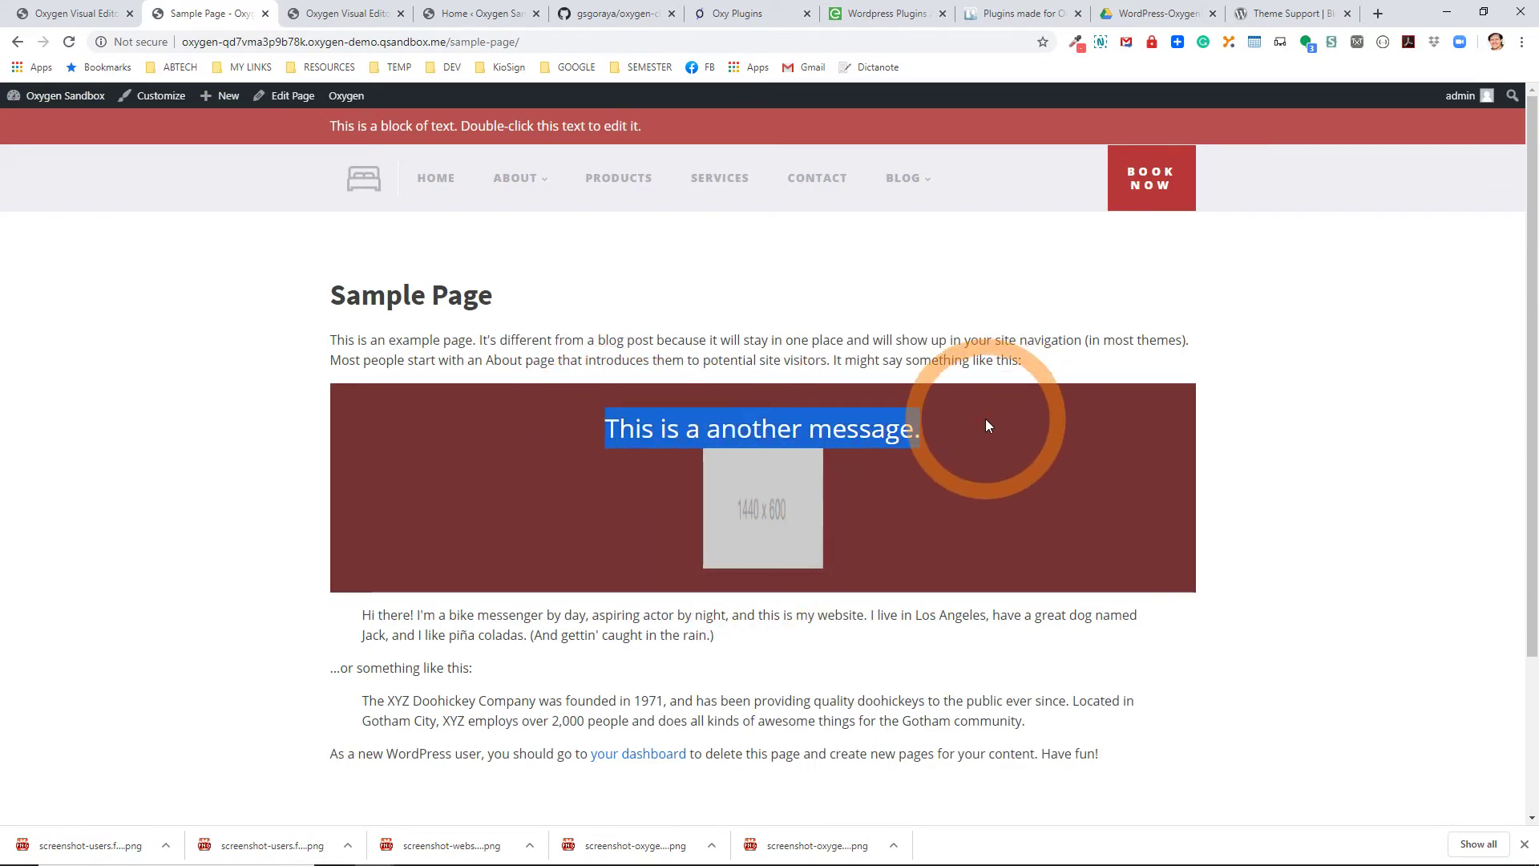
click(292, 95)
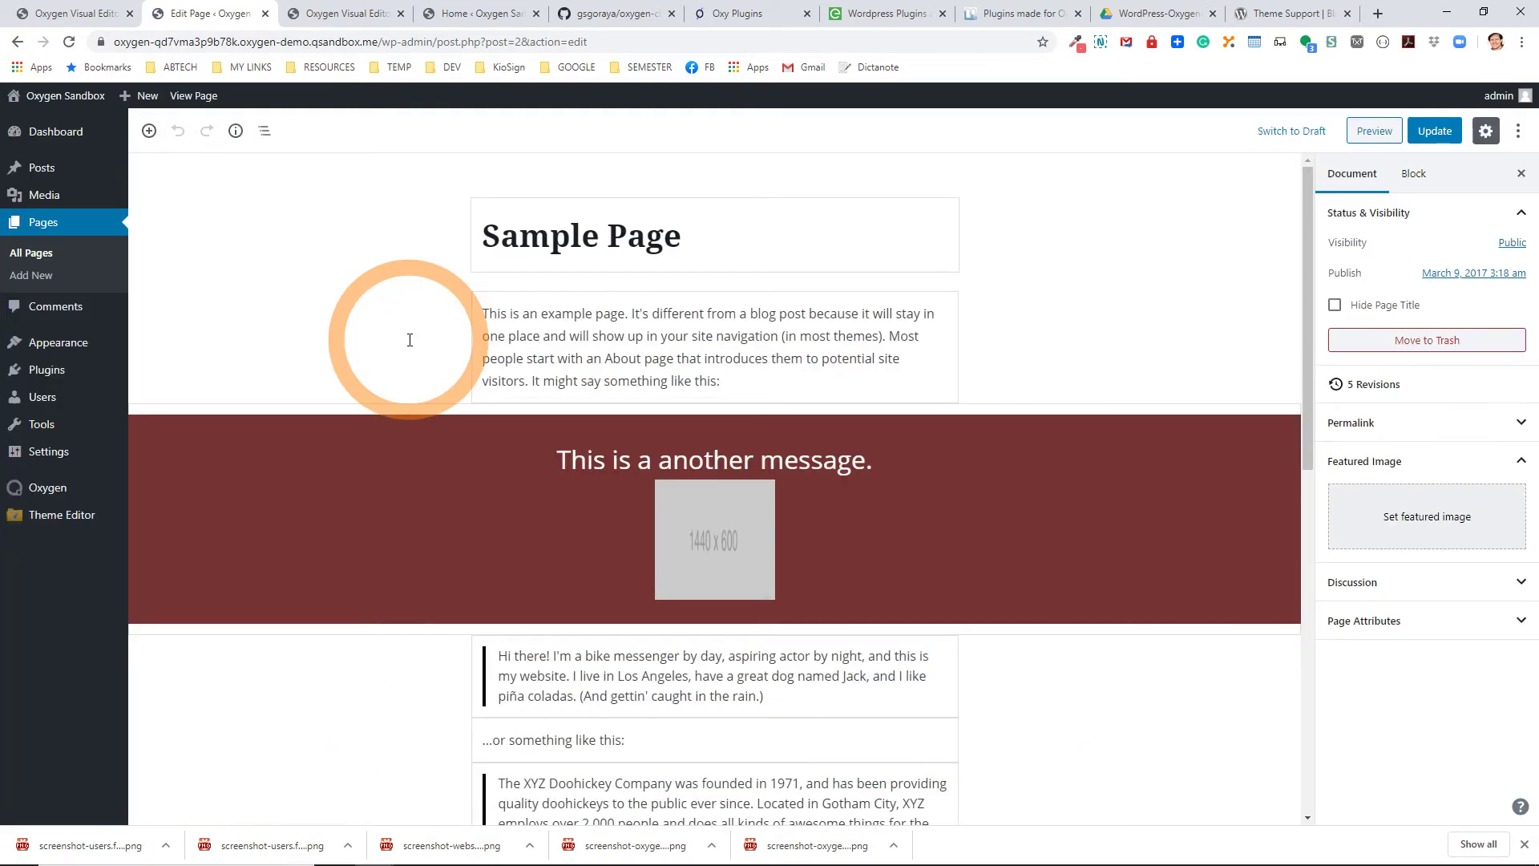
Open Plugins > Installed Plugins in a new tab and look over the list.
right_click(64, 371)
click(117, 388)
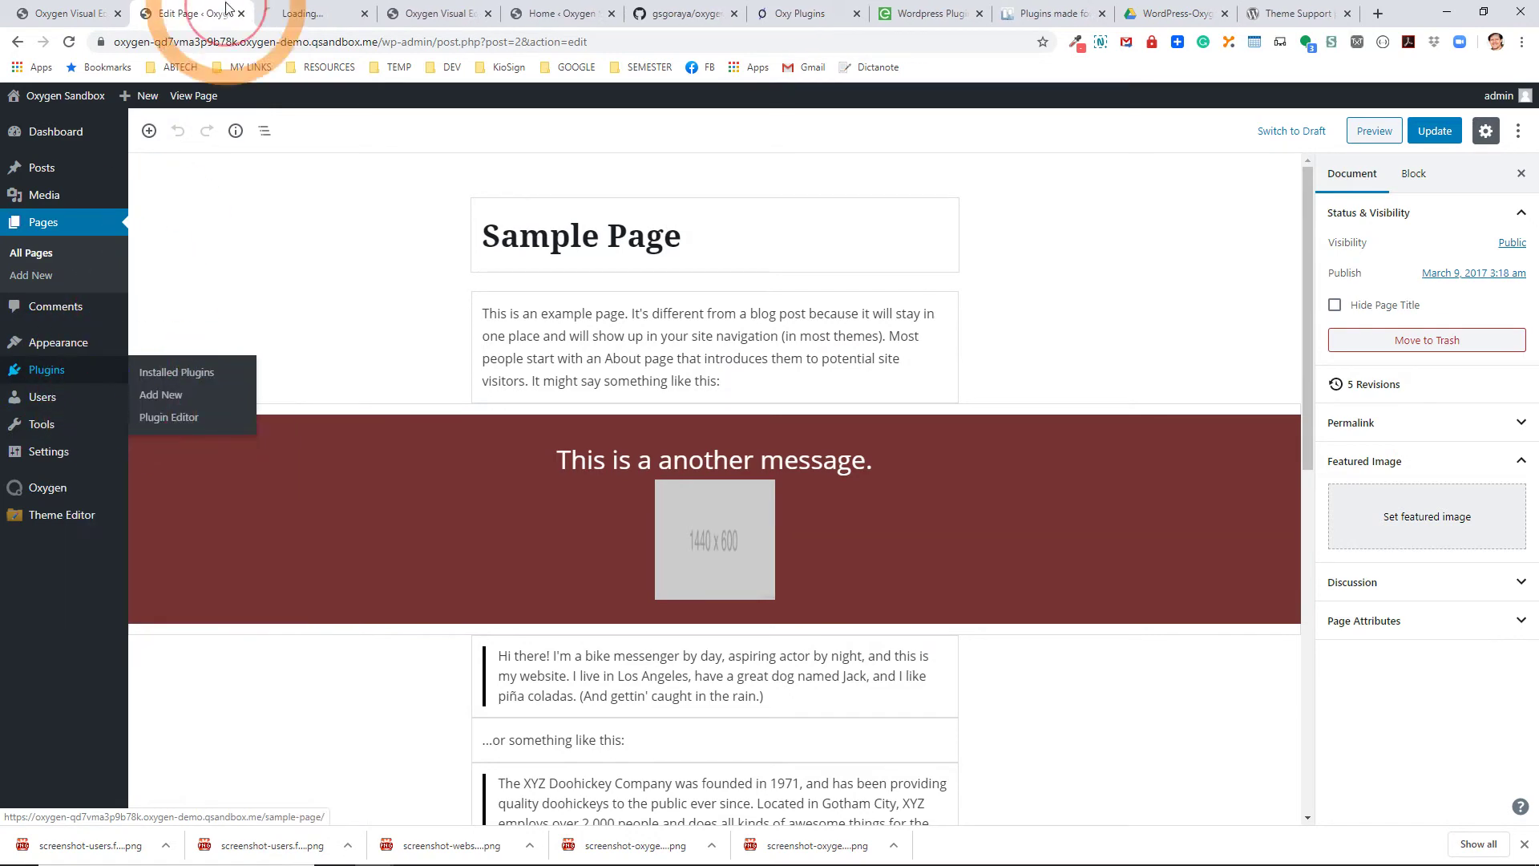
click(315, 24)
click(556, 567)
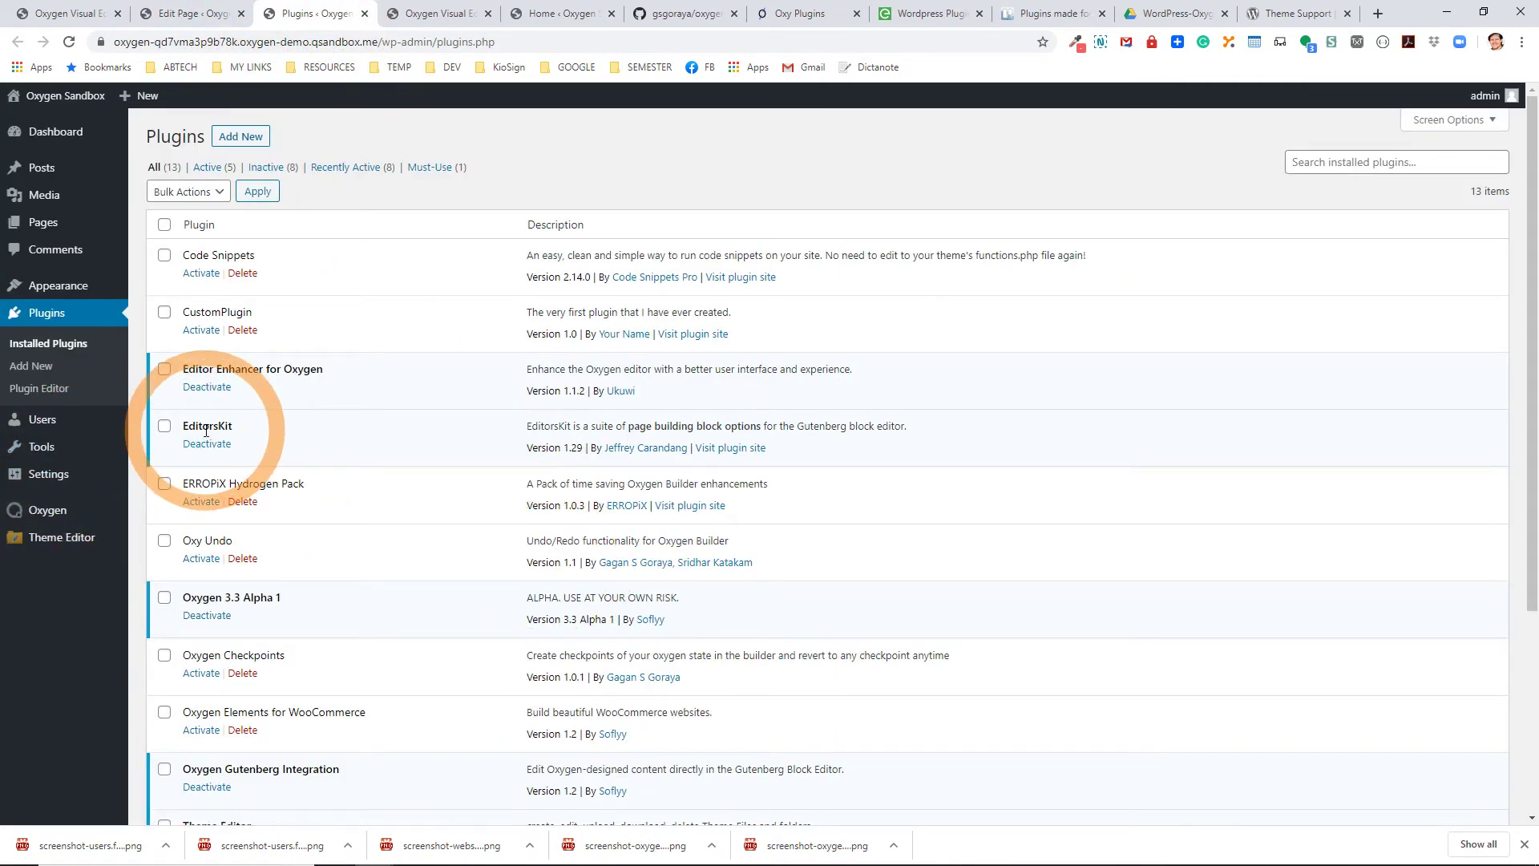
Back in the Sample Page editor, toggle Block Guide Lines off and on again.
click(188, 13)
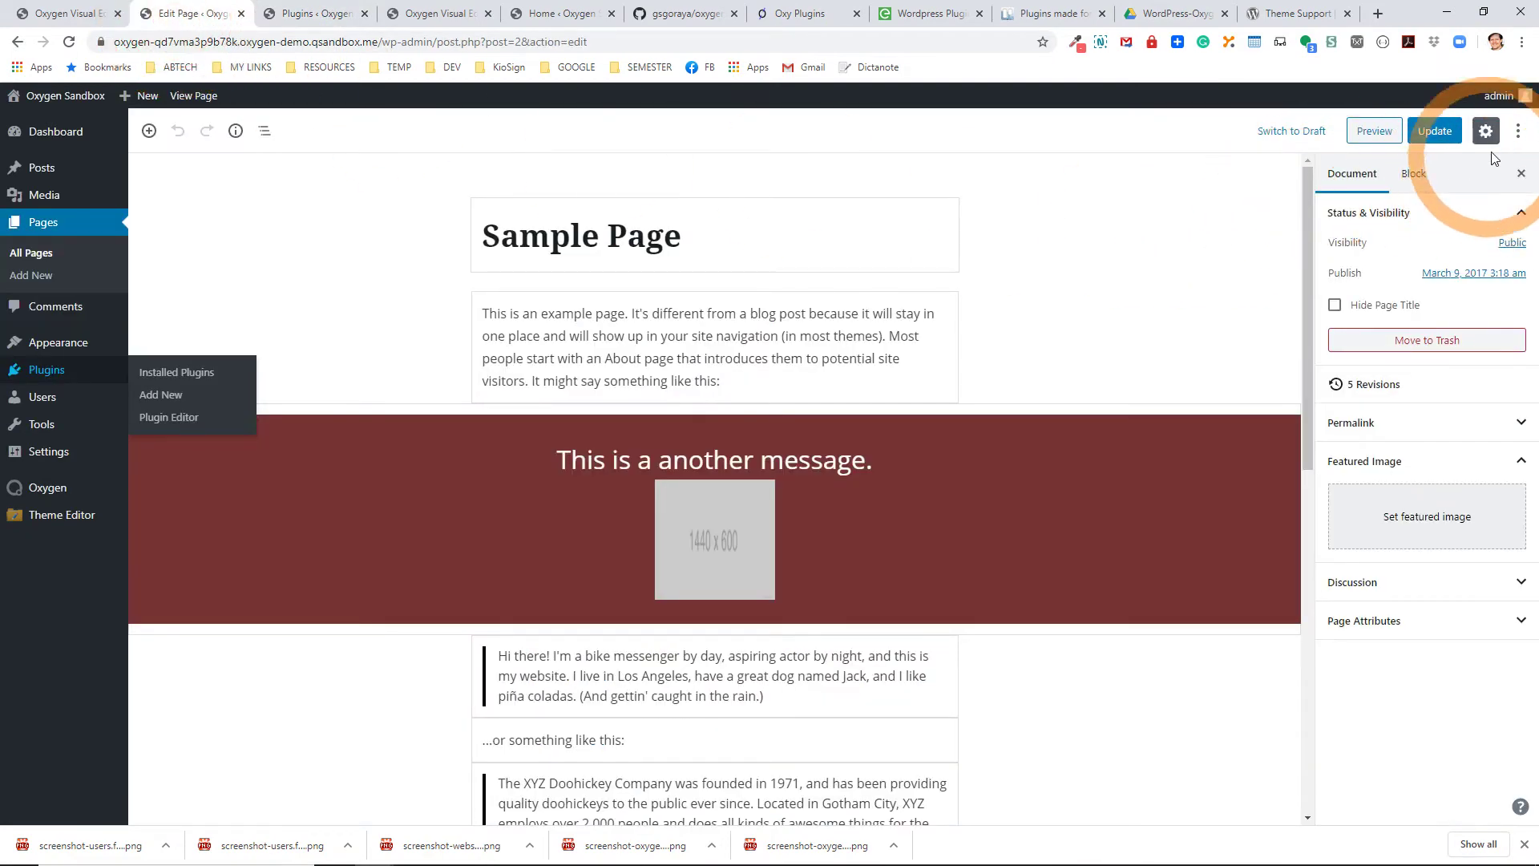
click(1518, 131)
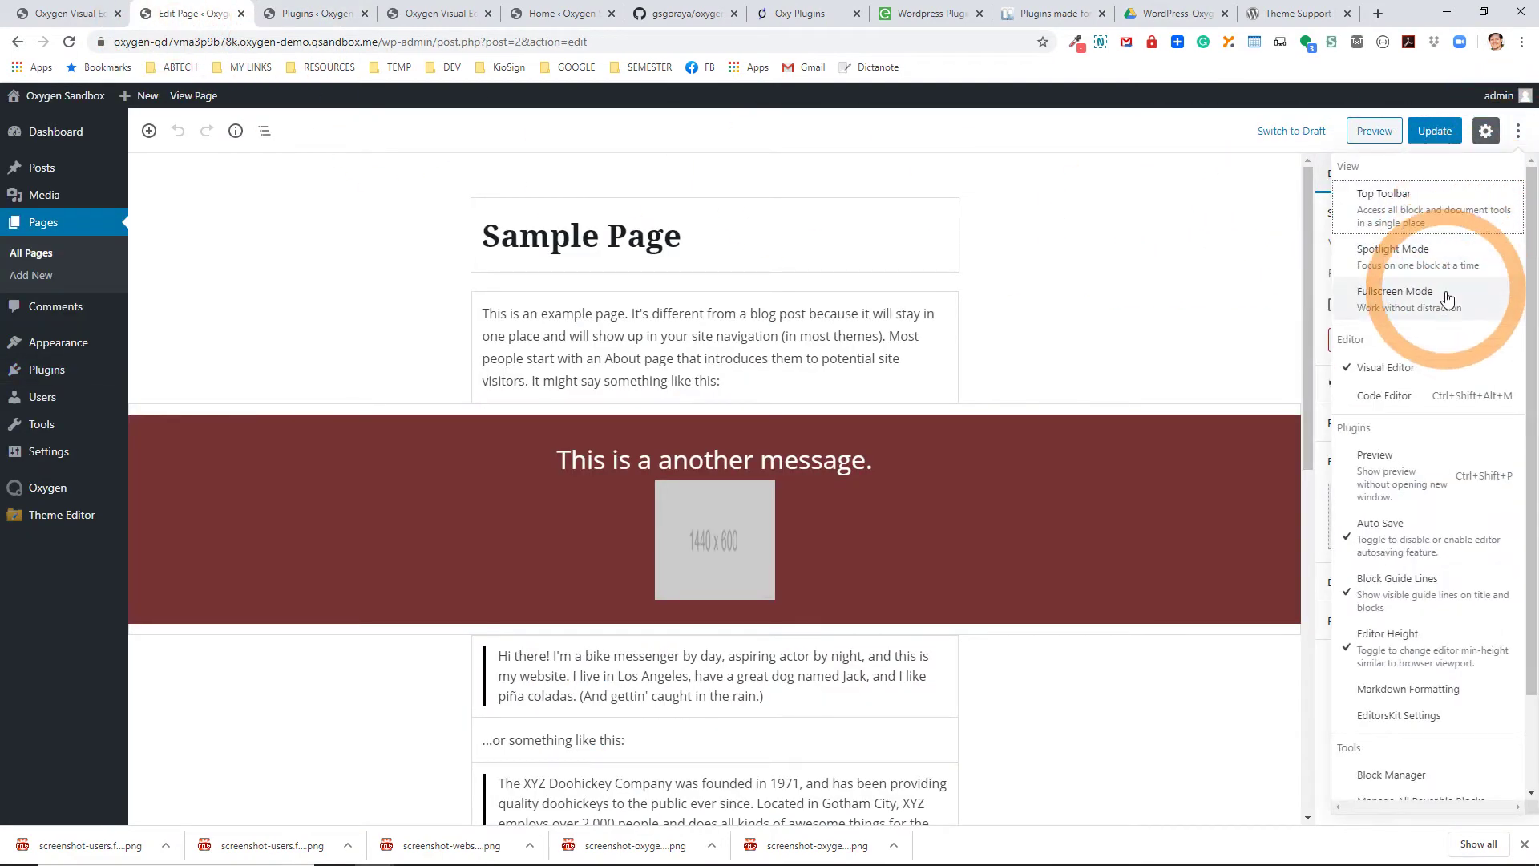
click(1410, 595)
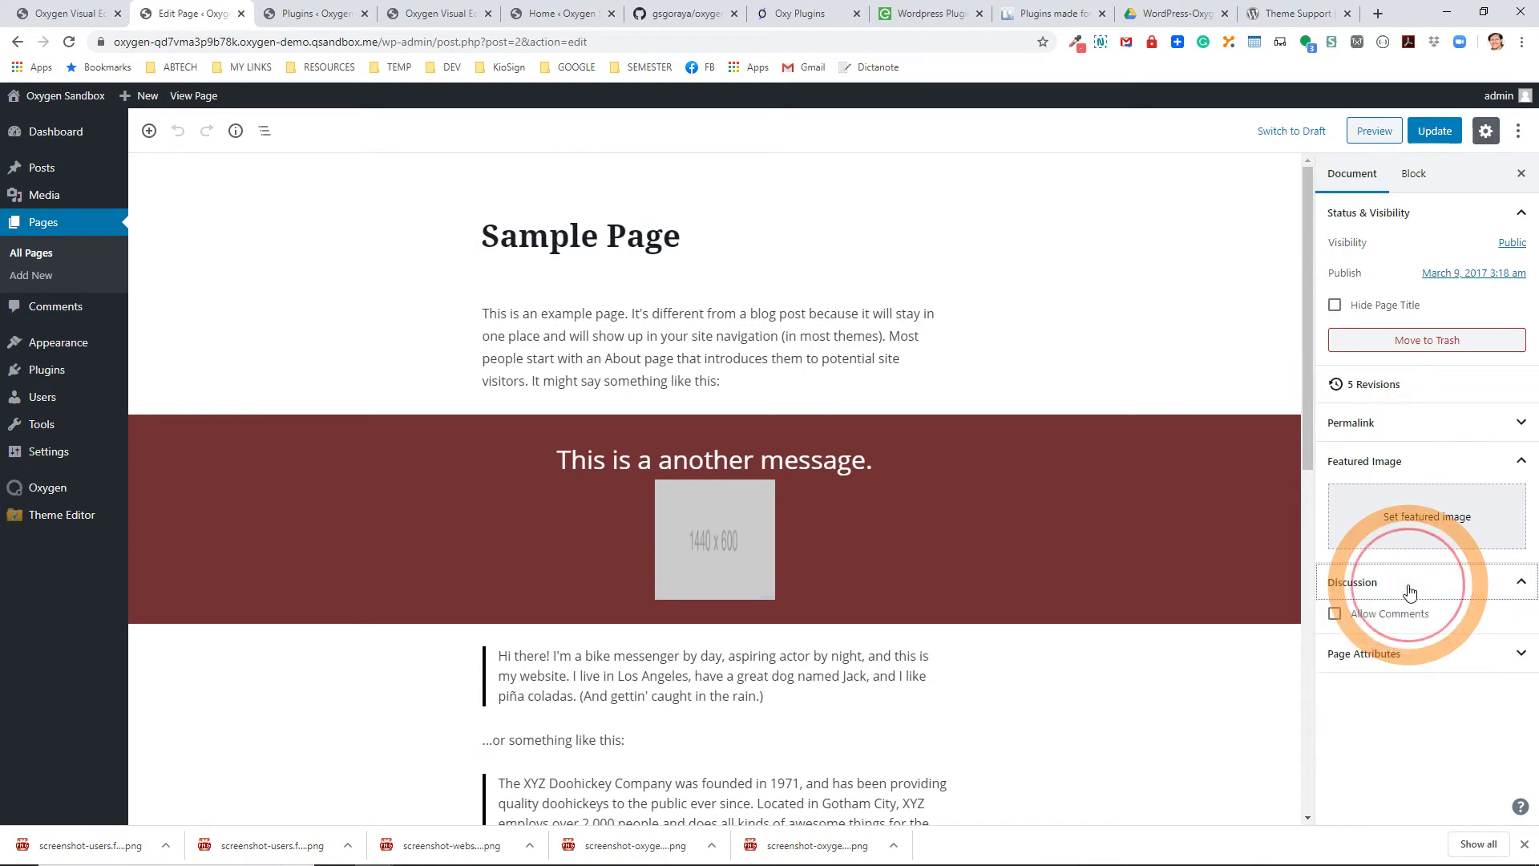
click(1515, 136)
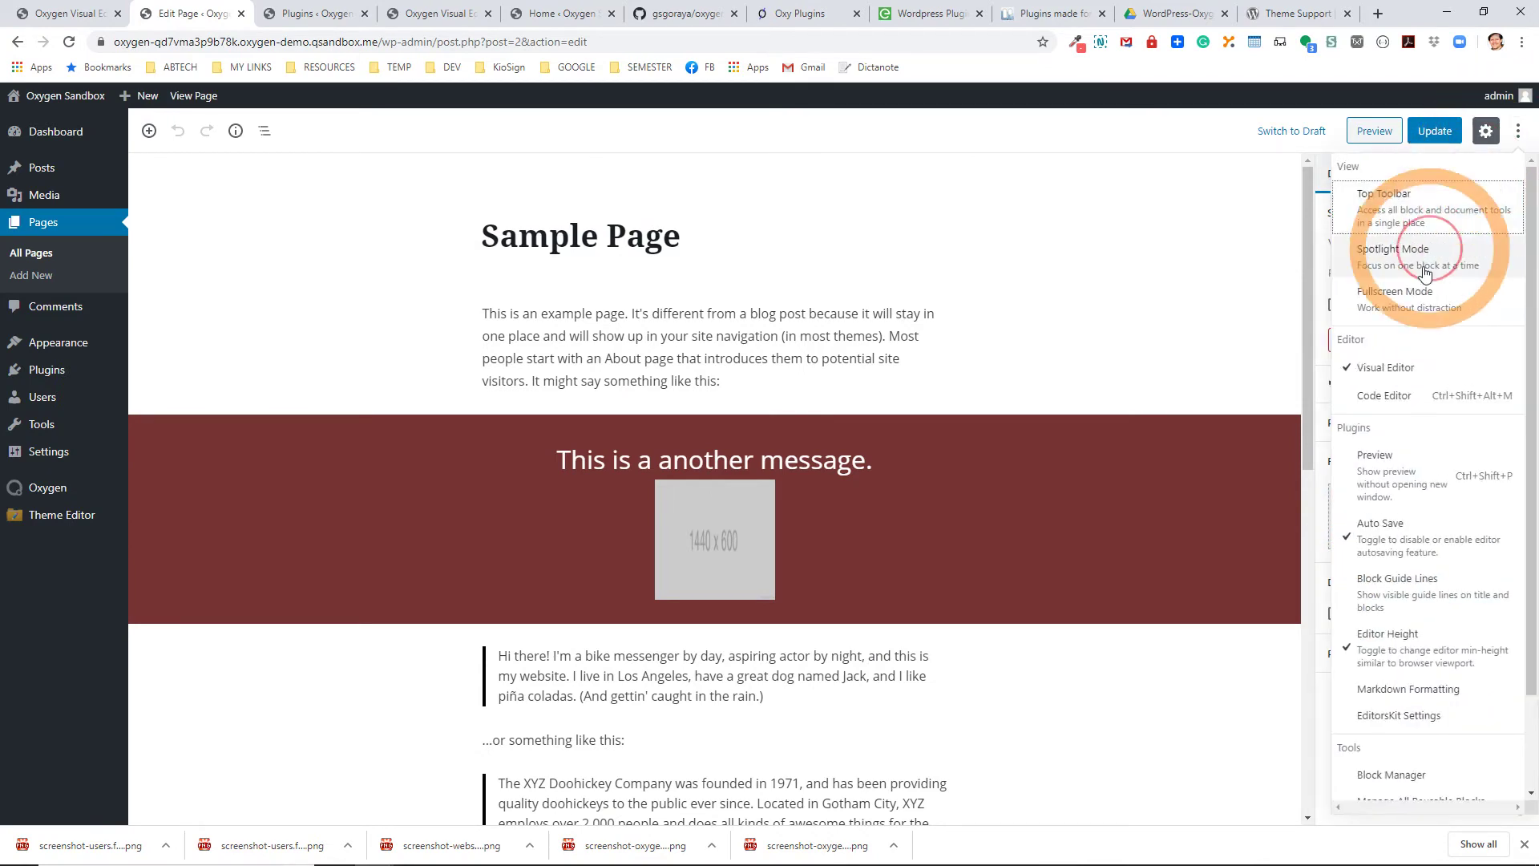
click(1388, 592)
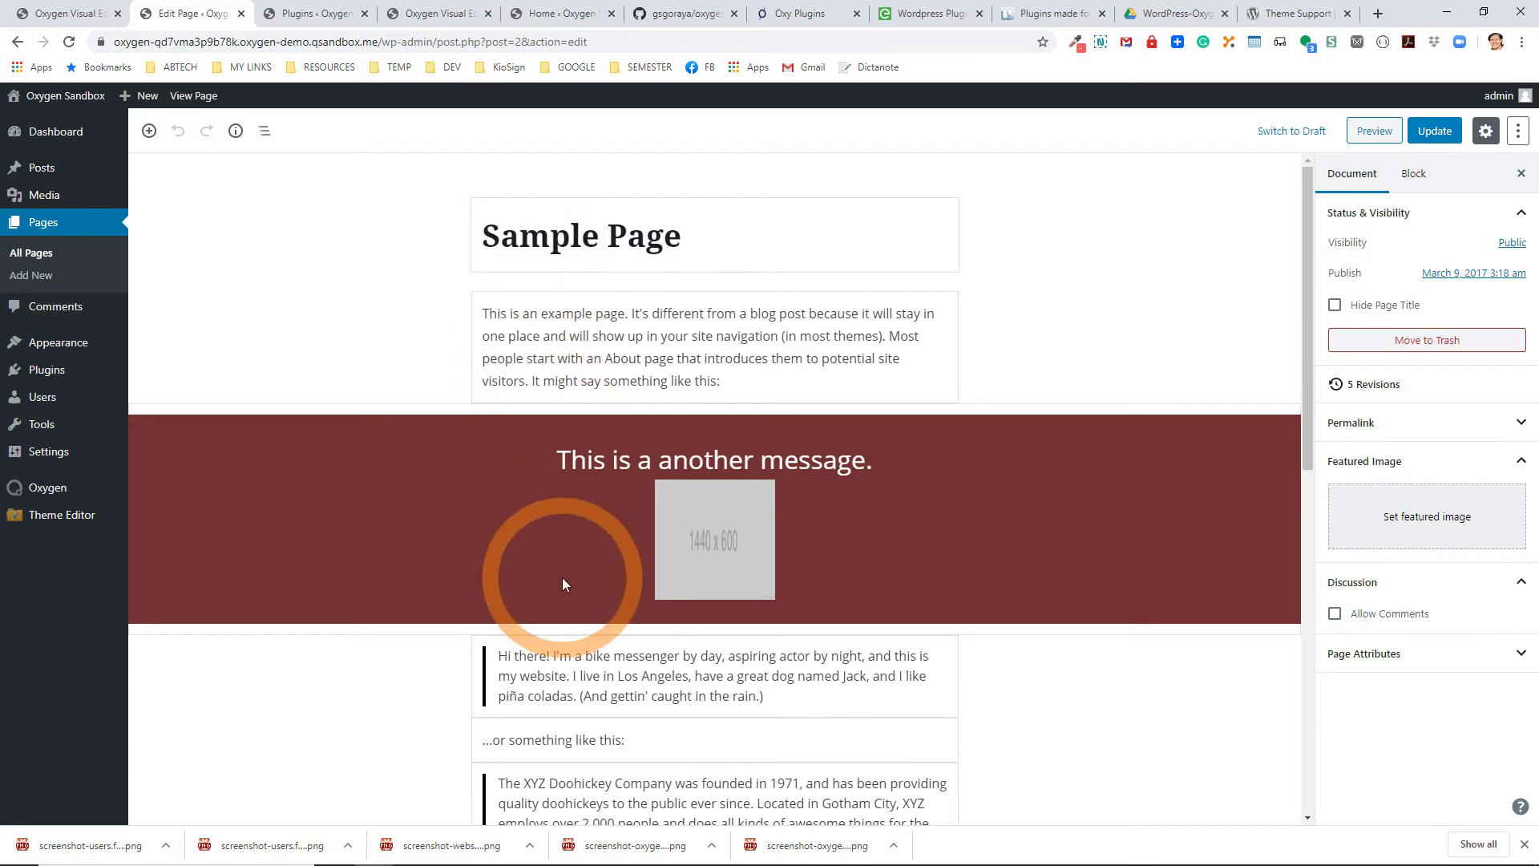
scroll(533, 642, down, 3)
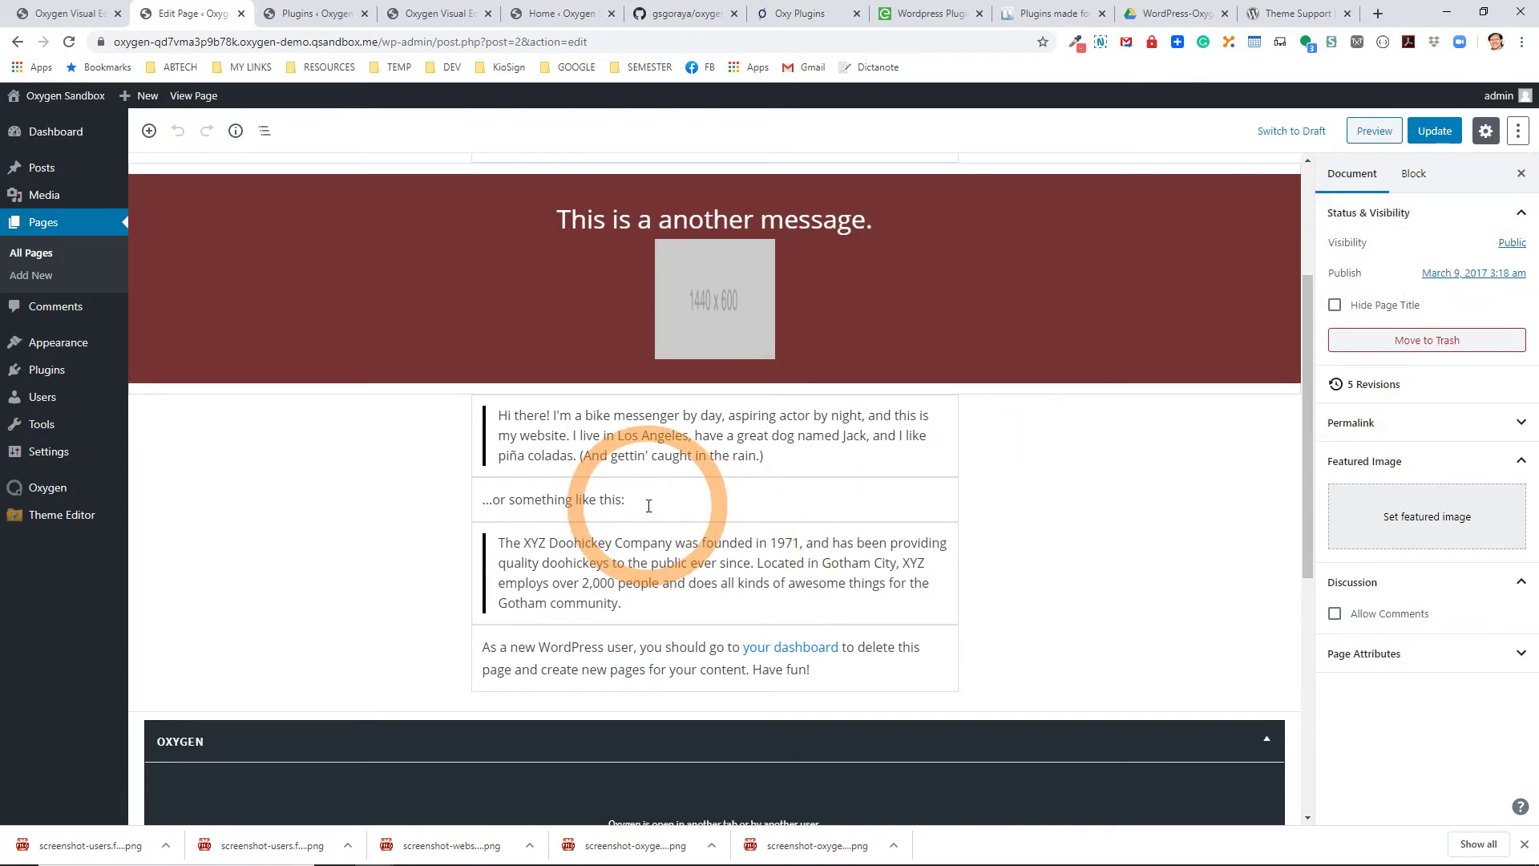
View the Markdown Formatting shortcuts reference, then close it.
click(1518, 131)
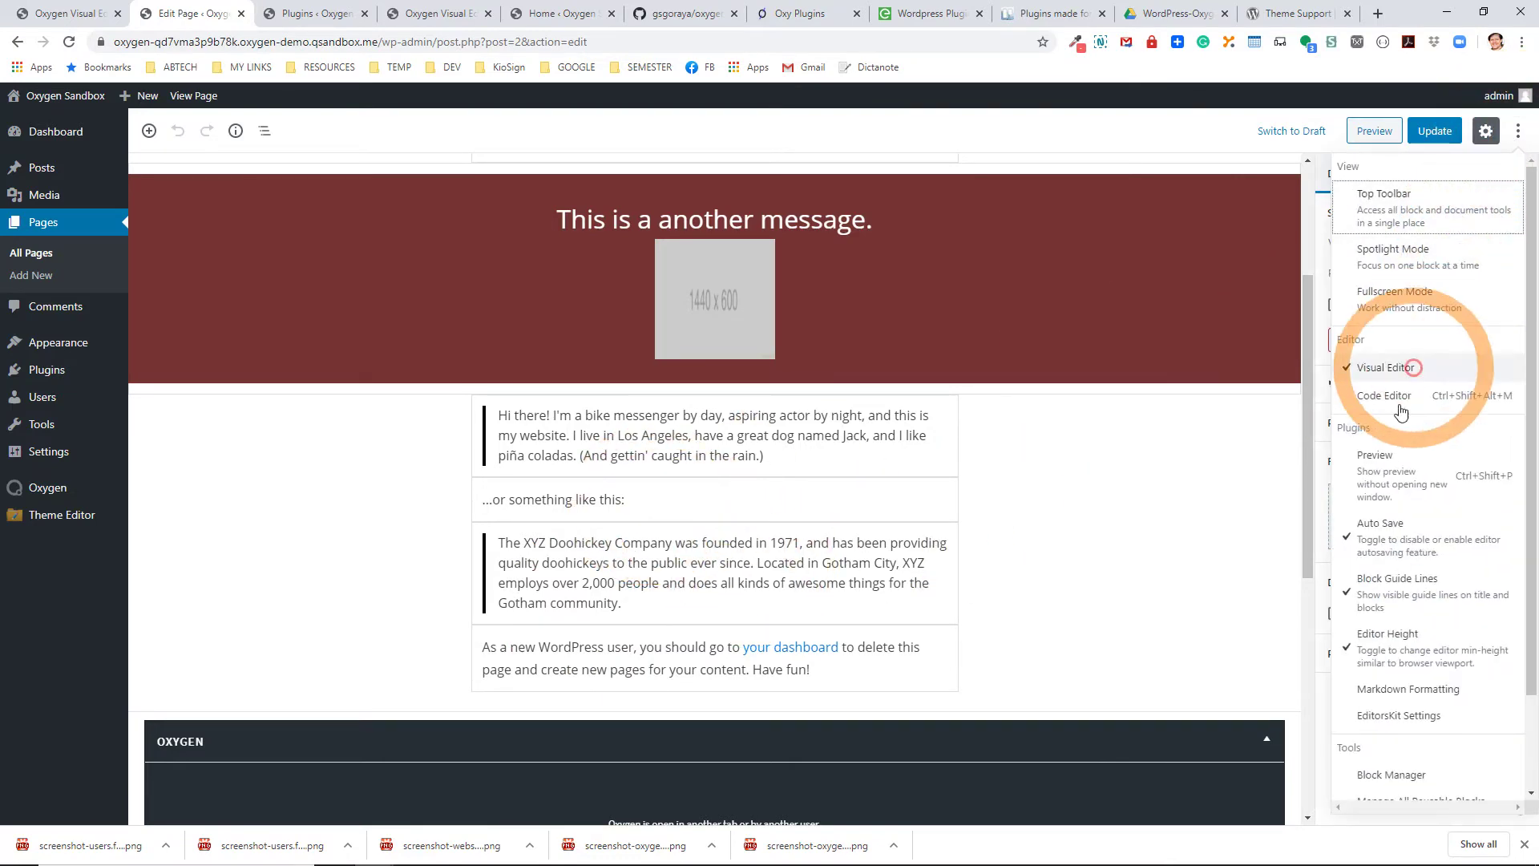
click(1395, 689)
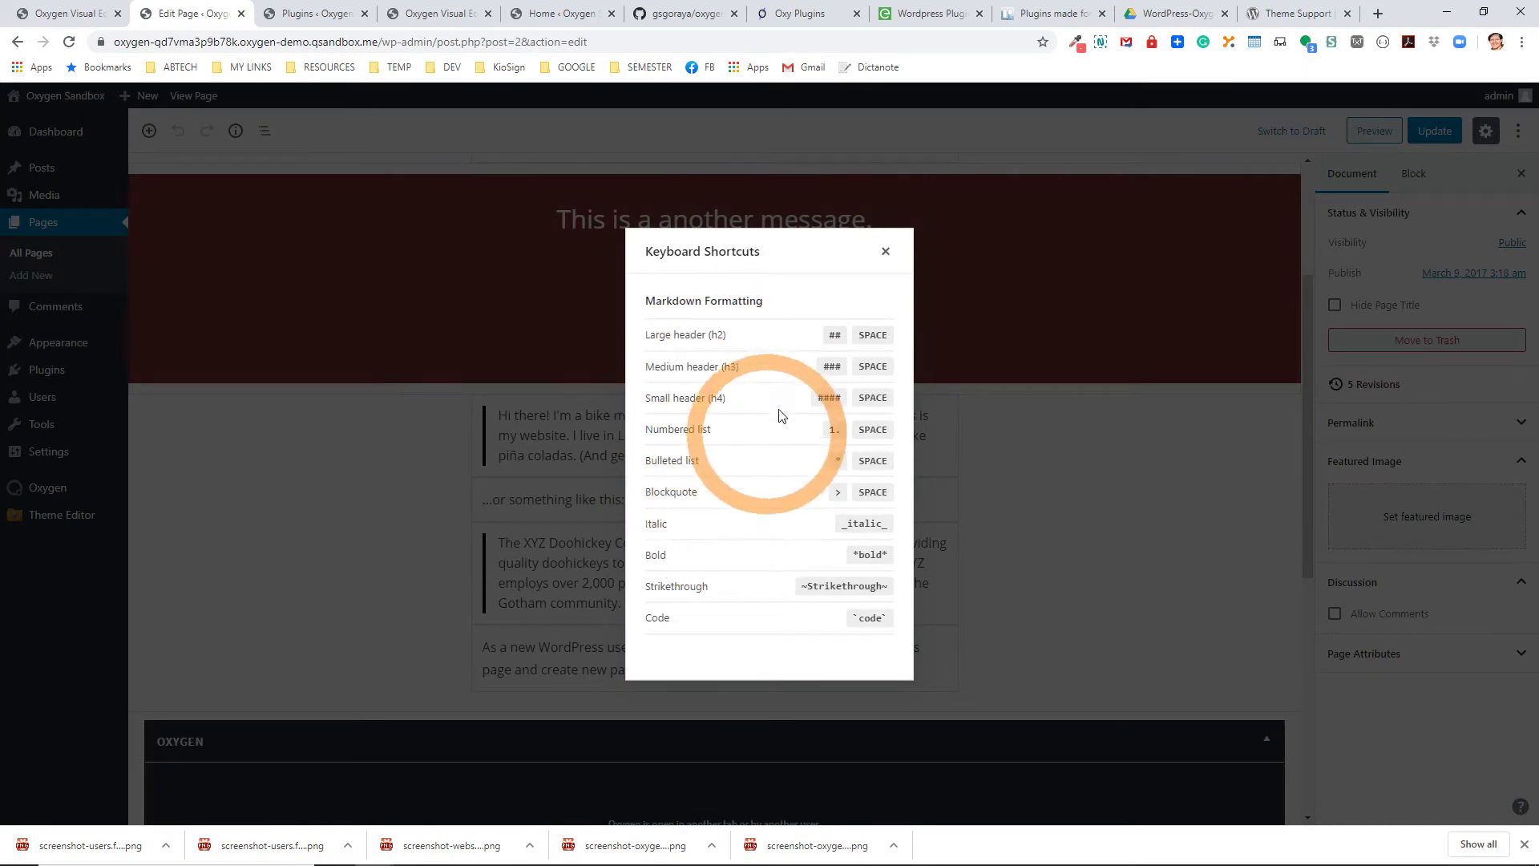
click(885, 251)
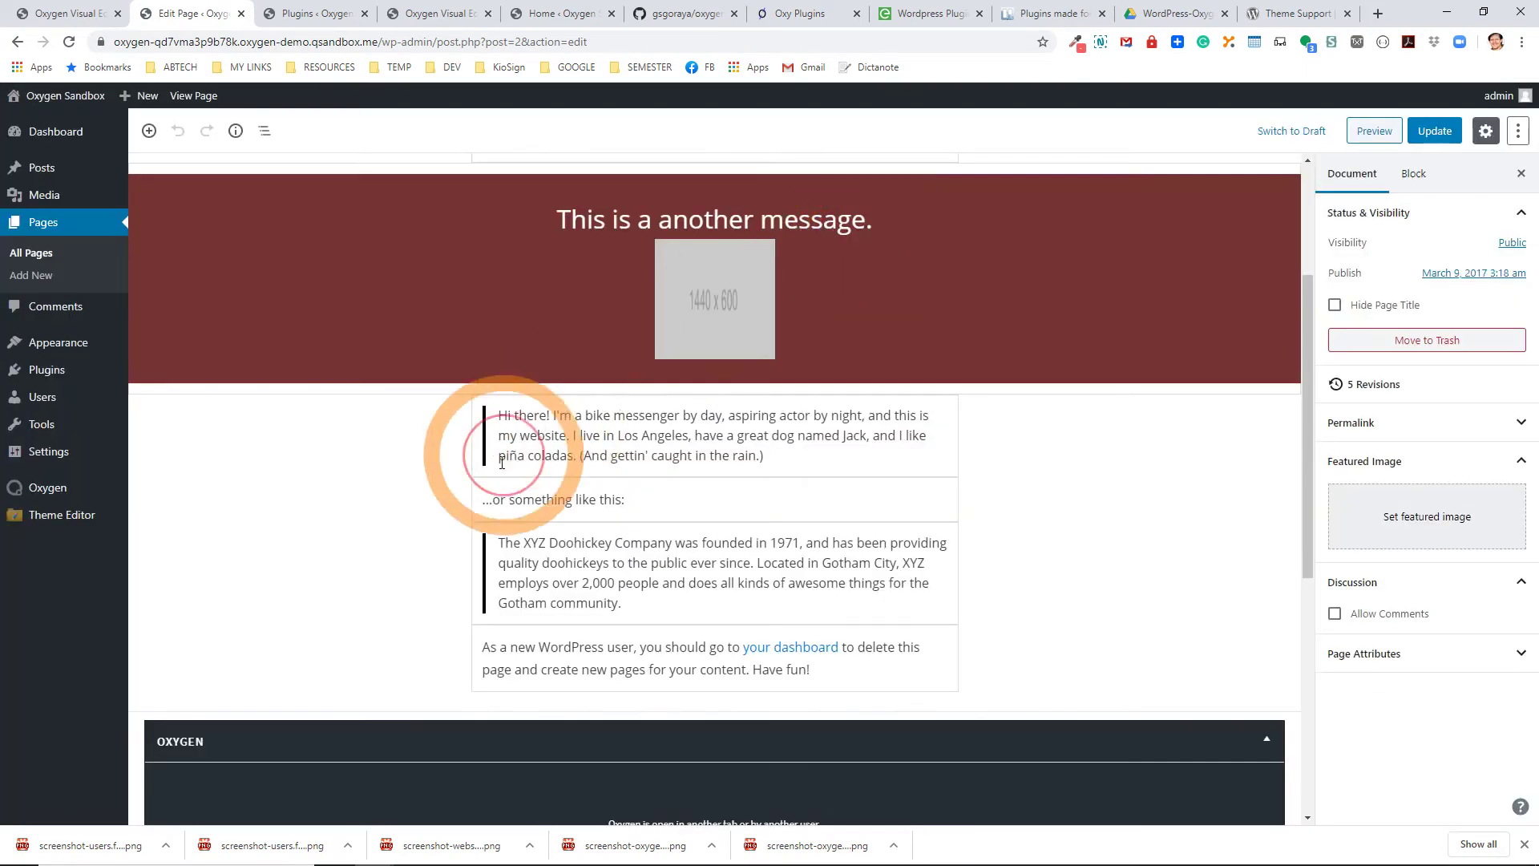
Add an H2 heading 'This is a heading2' below '...or something like this:' using '##'.
click(722, 502)
key(Return)
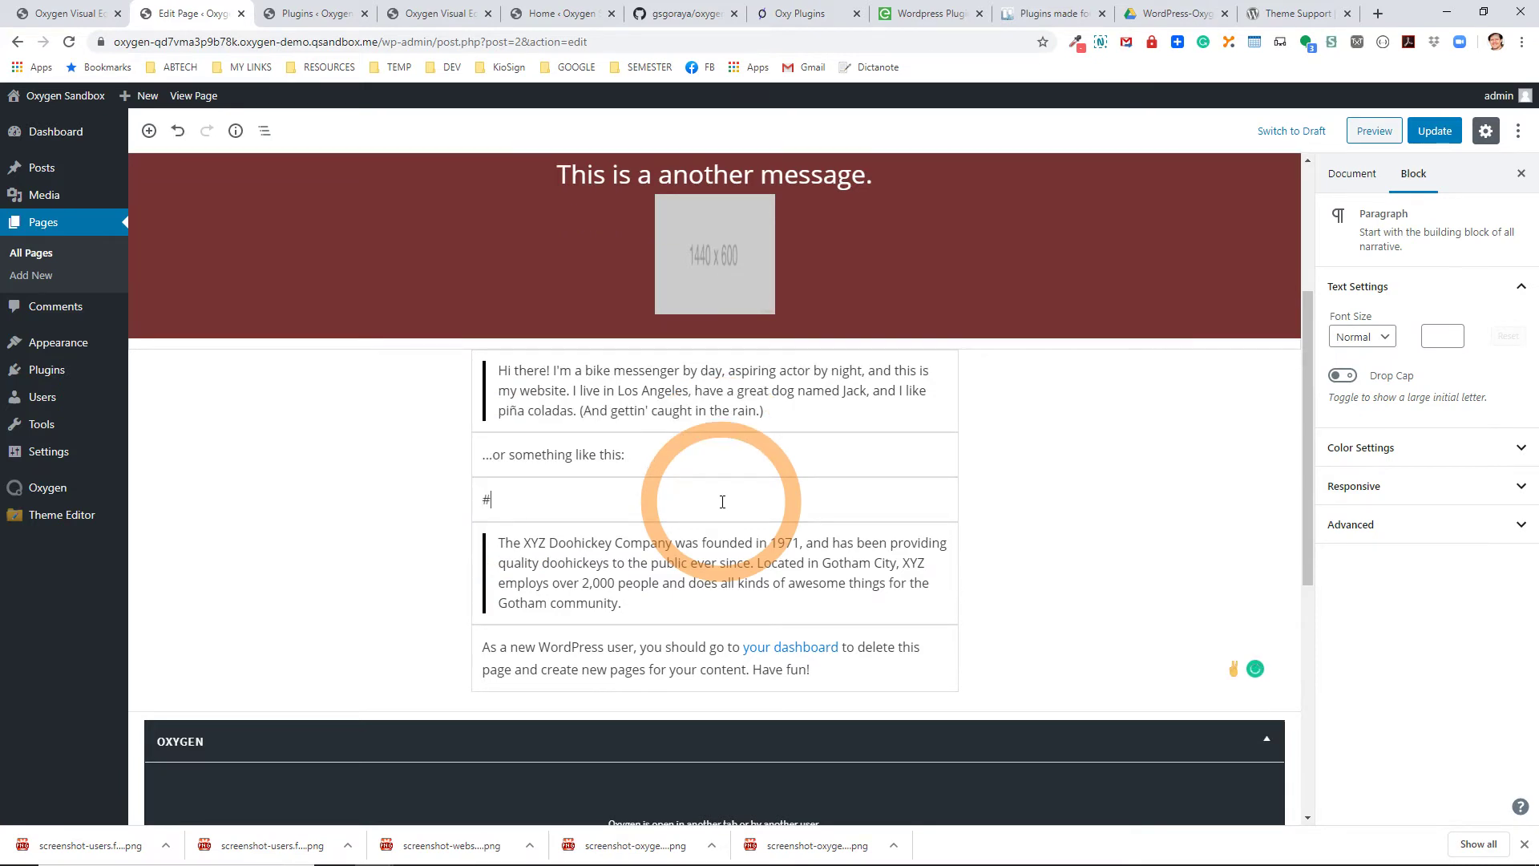
text(##)
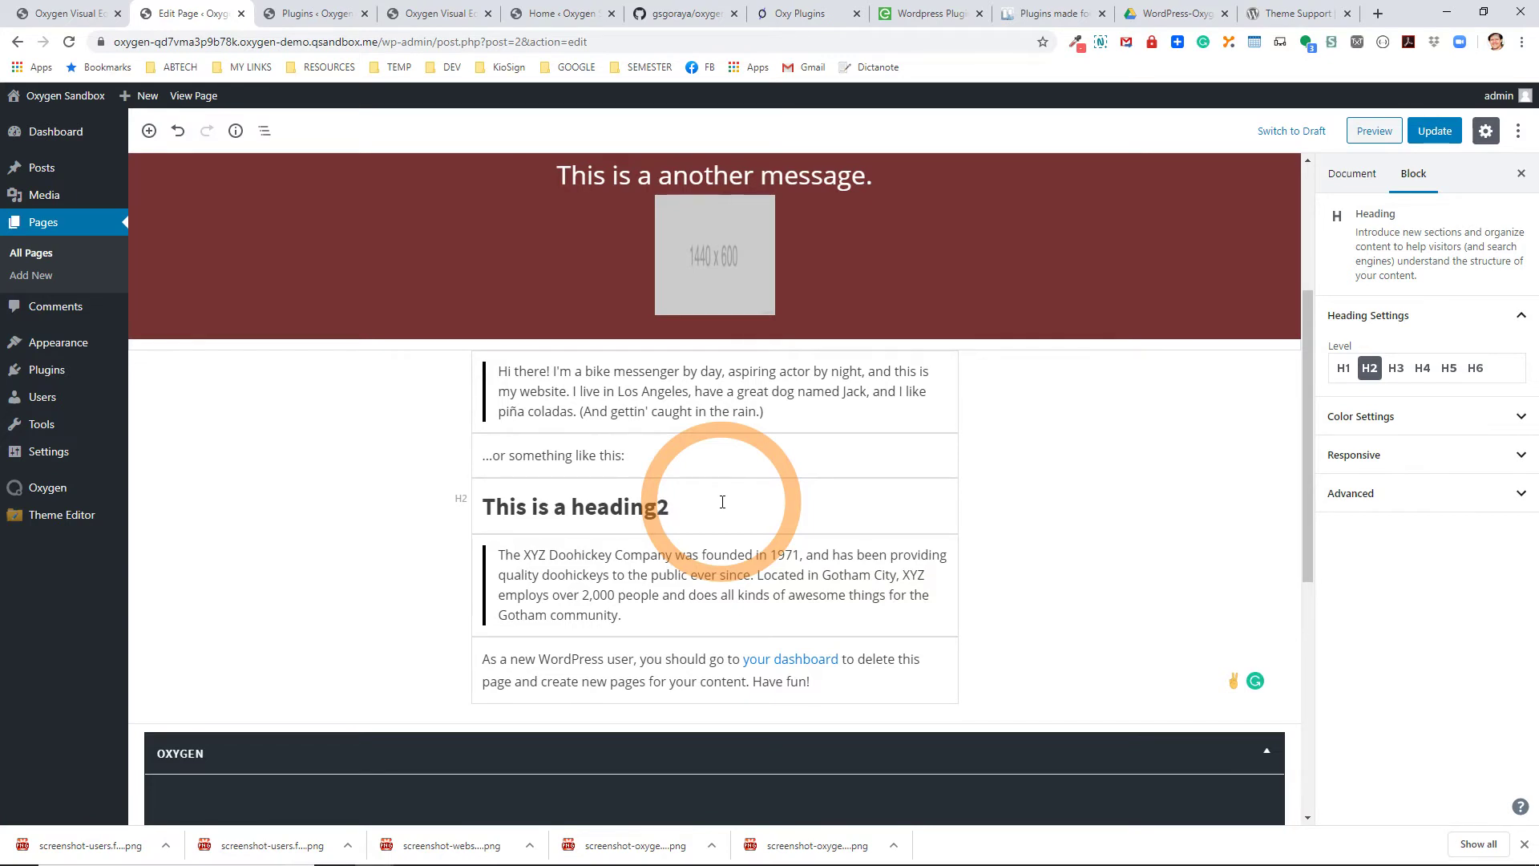
click(722, 501)
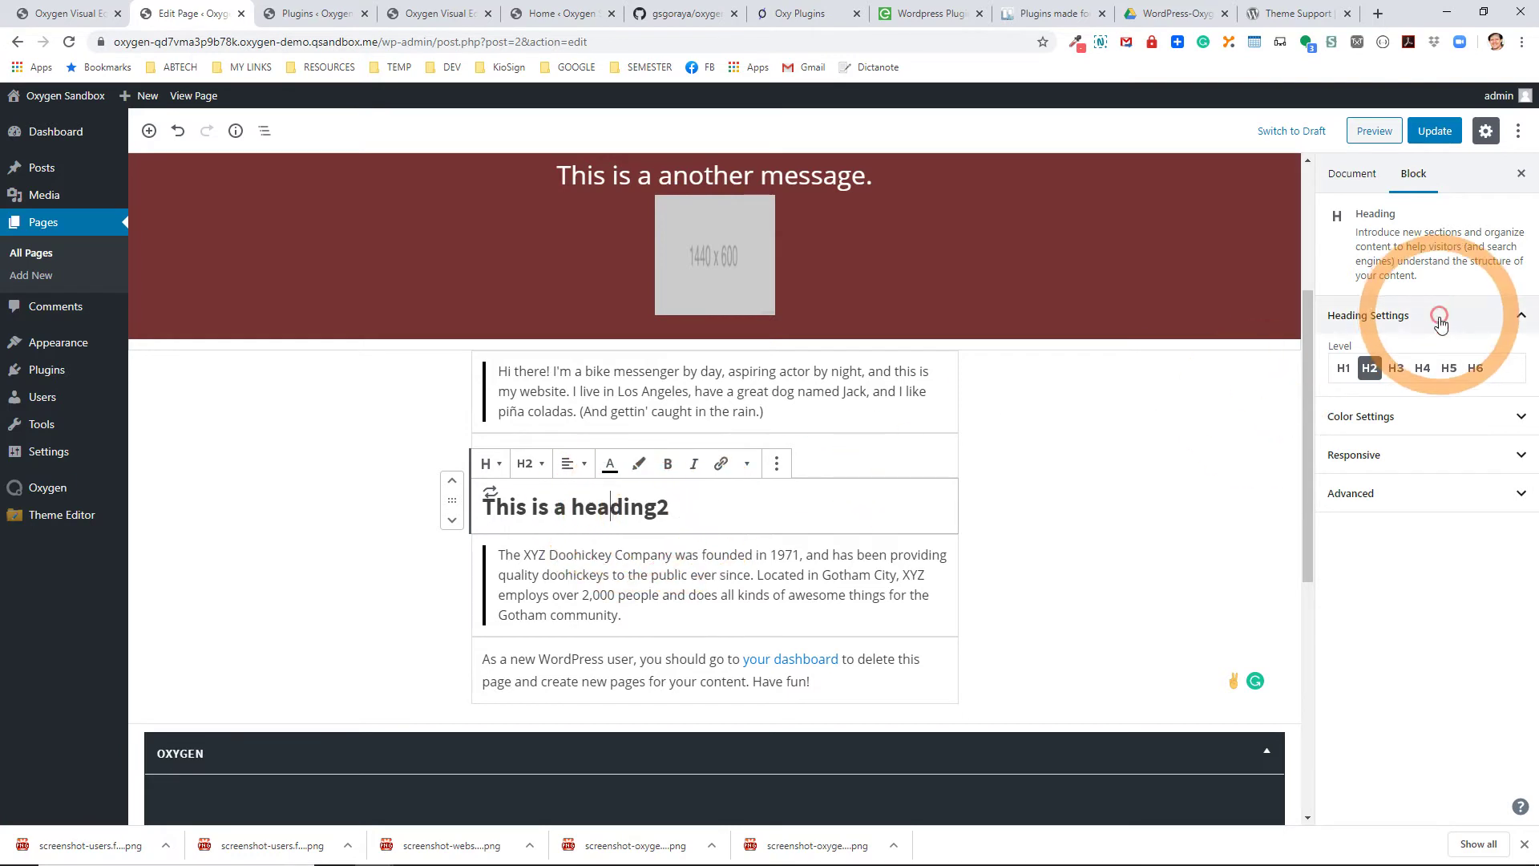
click(1396, 368)
click(1372, 373)
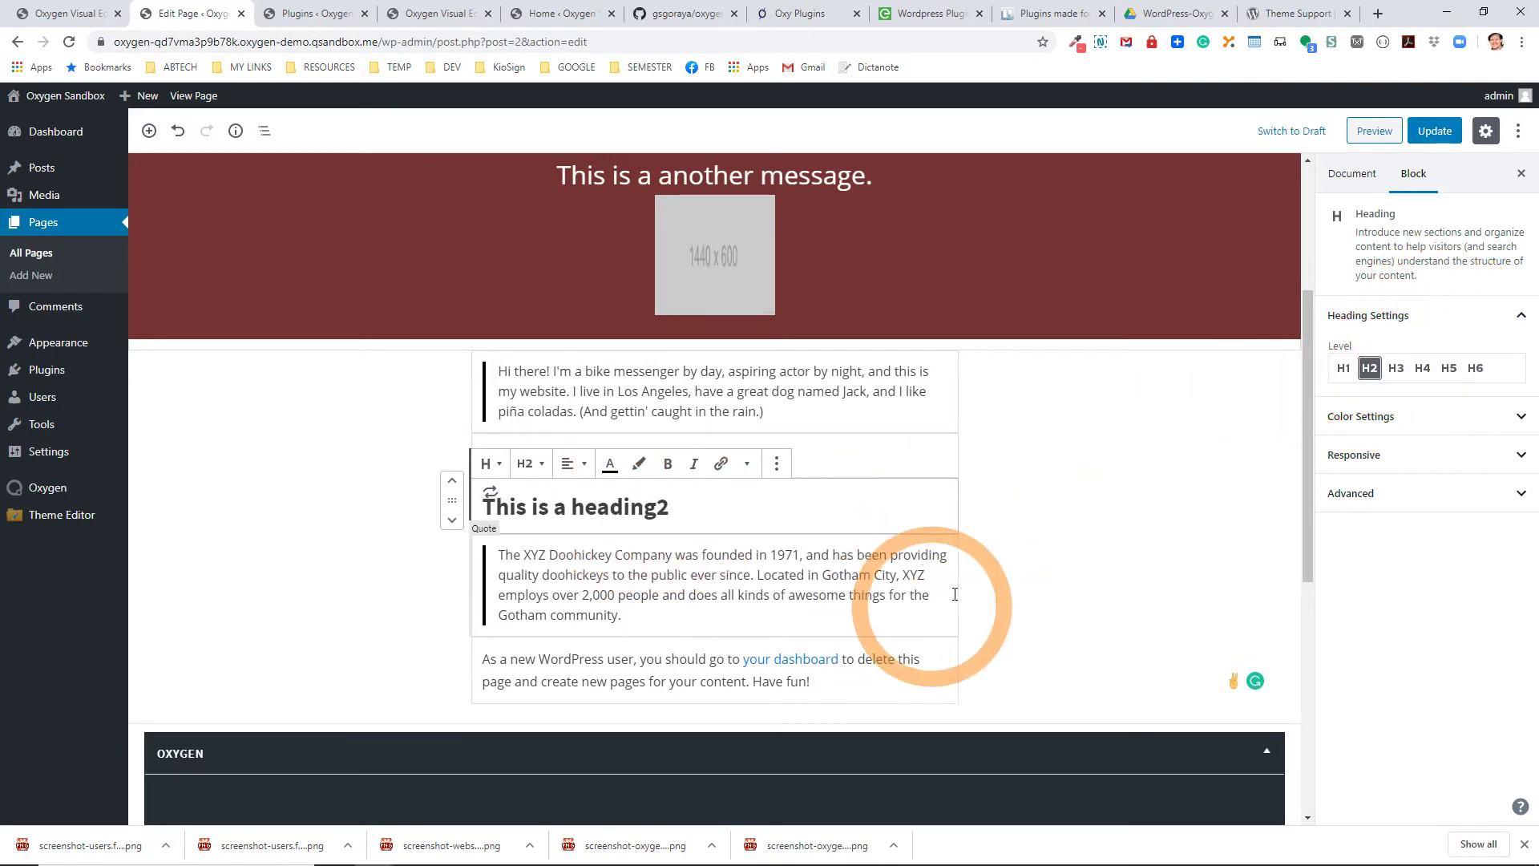
click(997, 542)
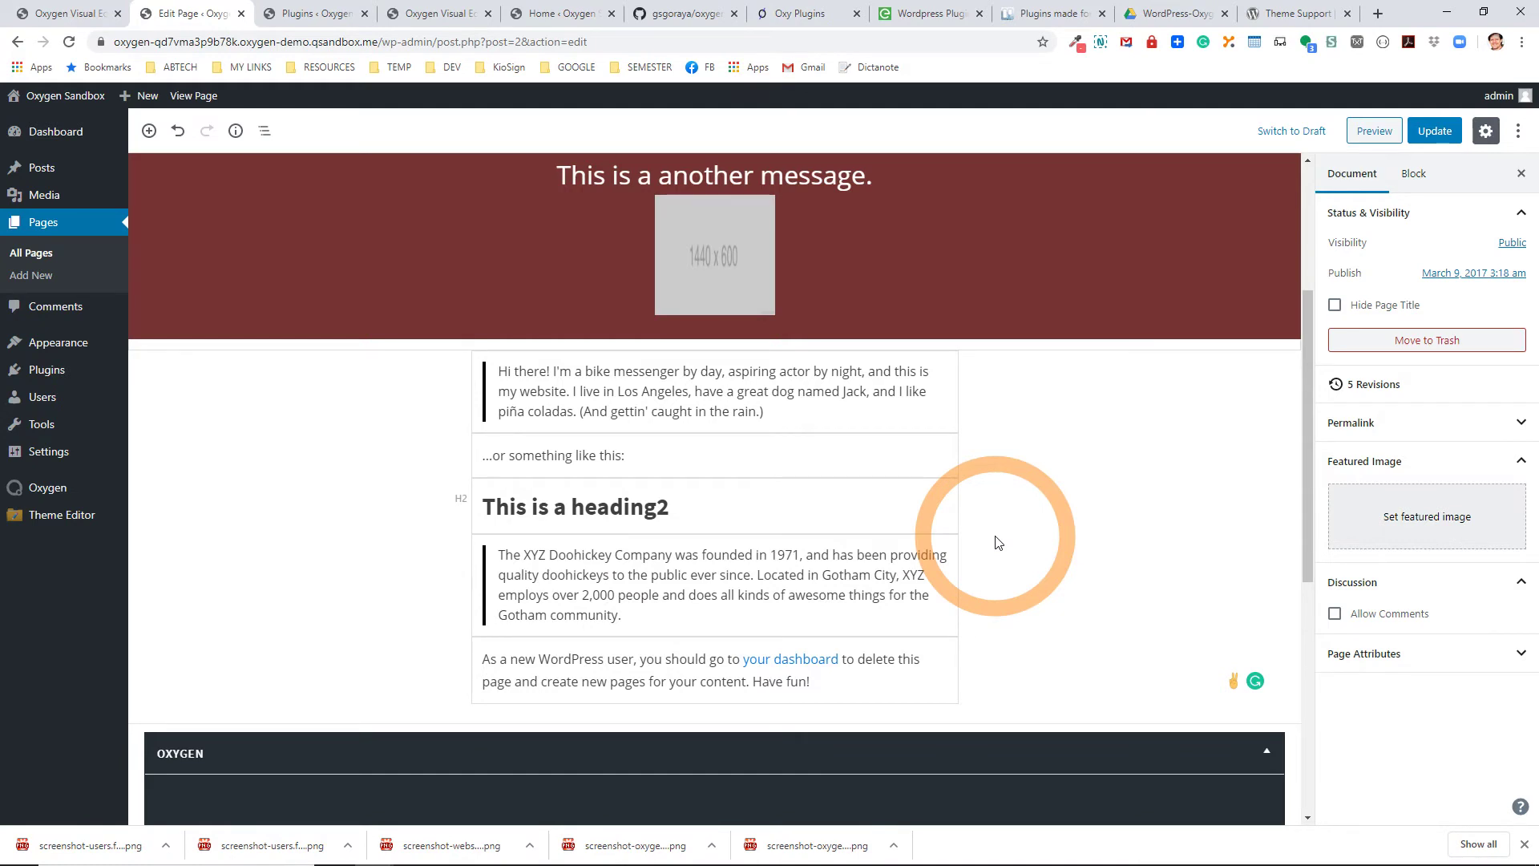
click(1517, 130)
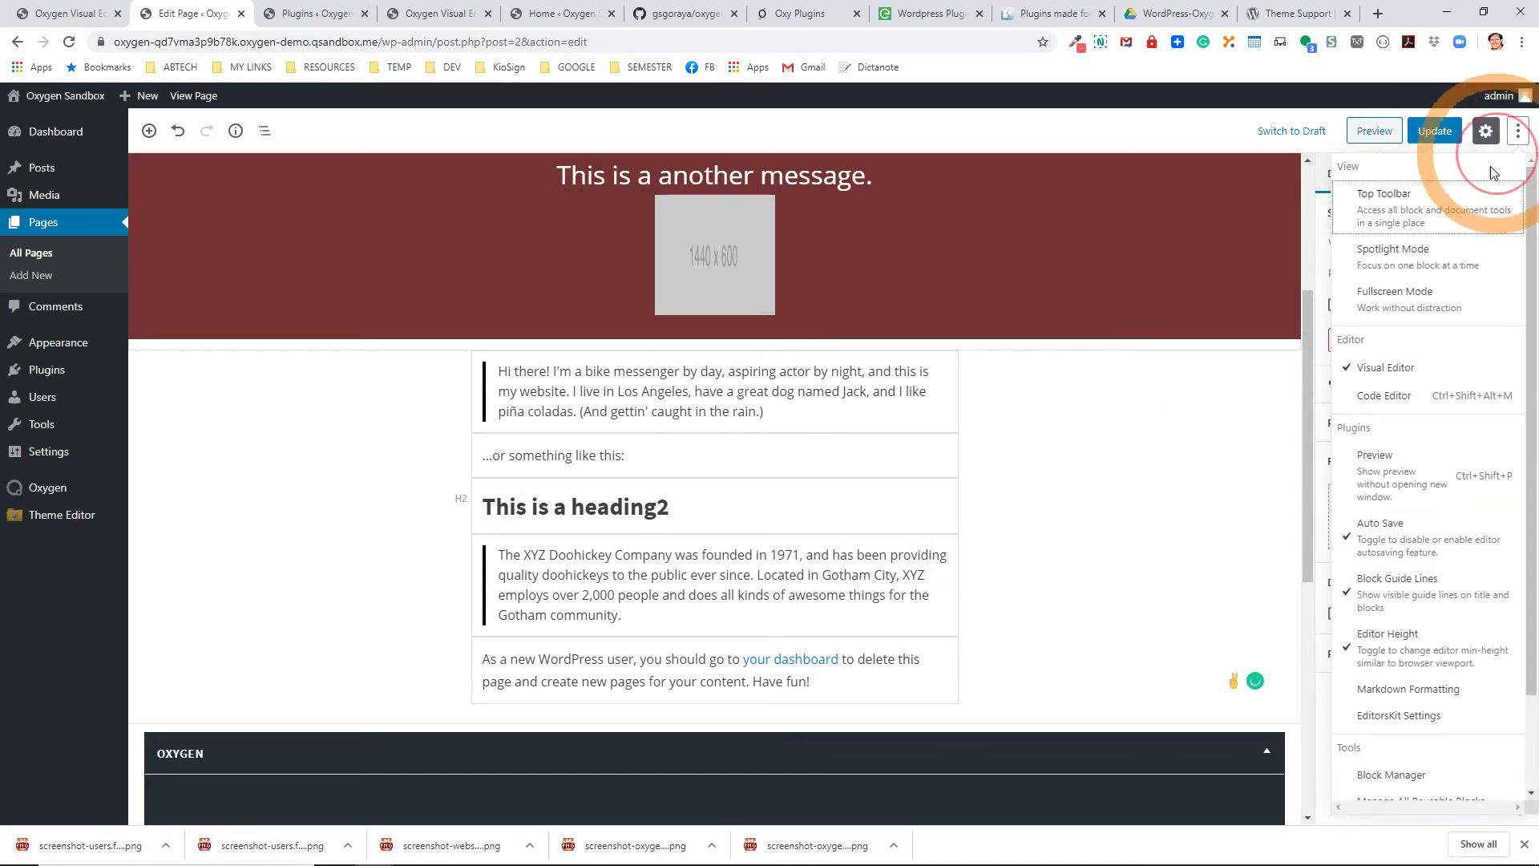
click(1408, 689)
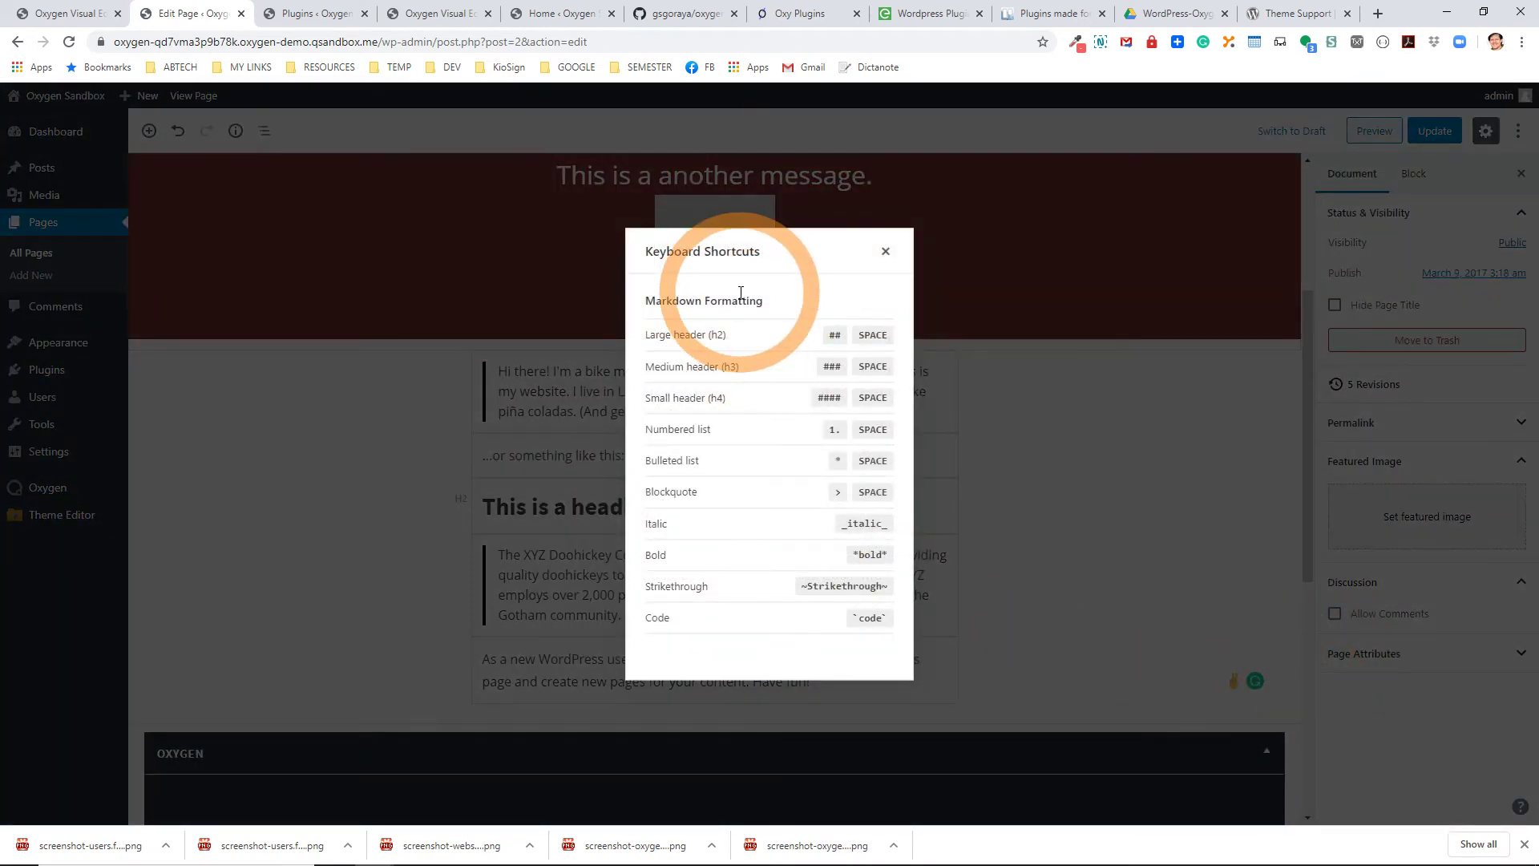
click(885, 252)
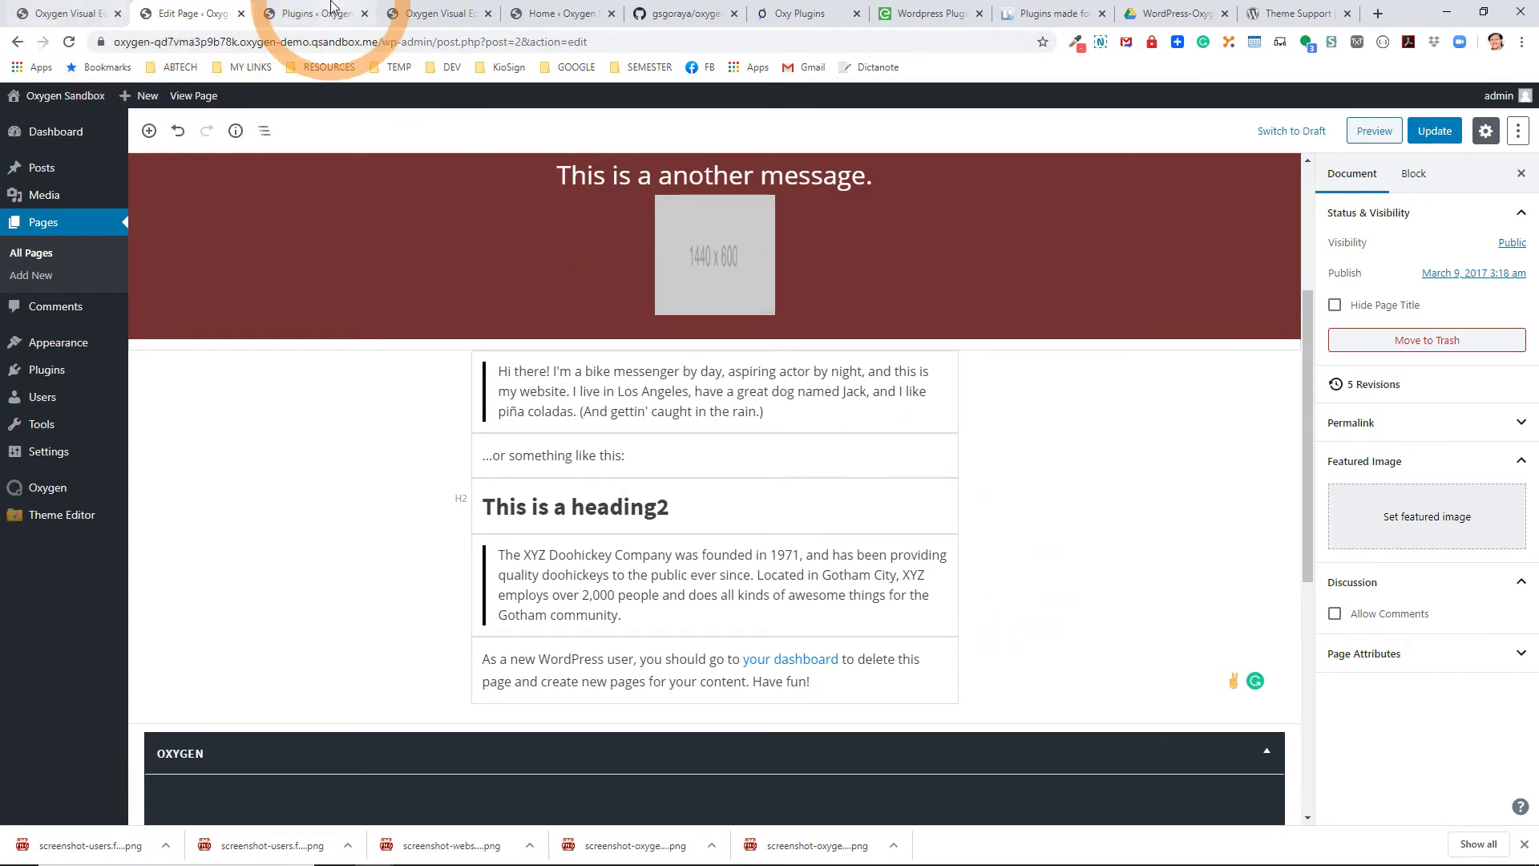
Activate the Code Snippets plugin and open its Snippets list.
click(329, 12)
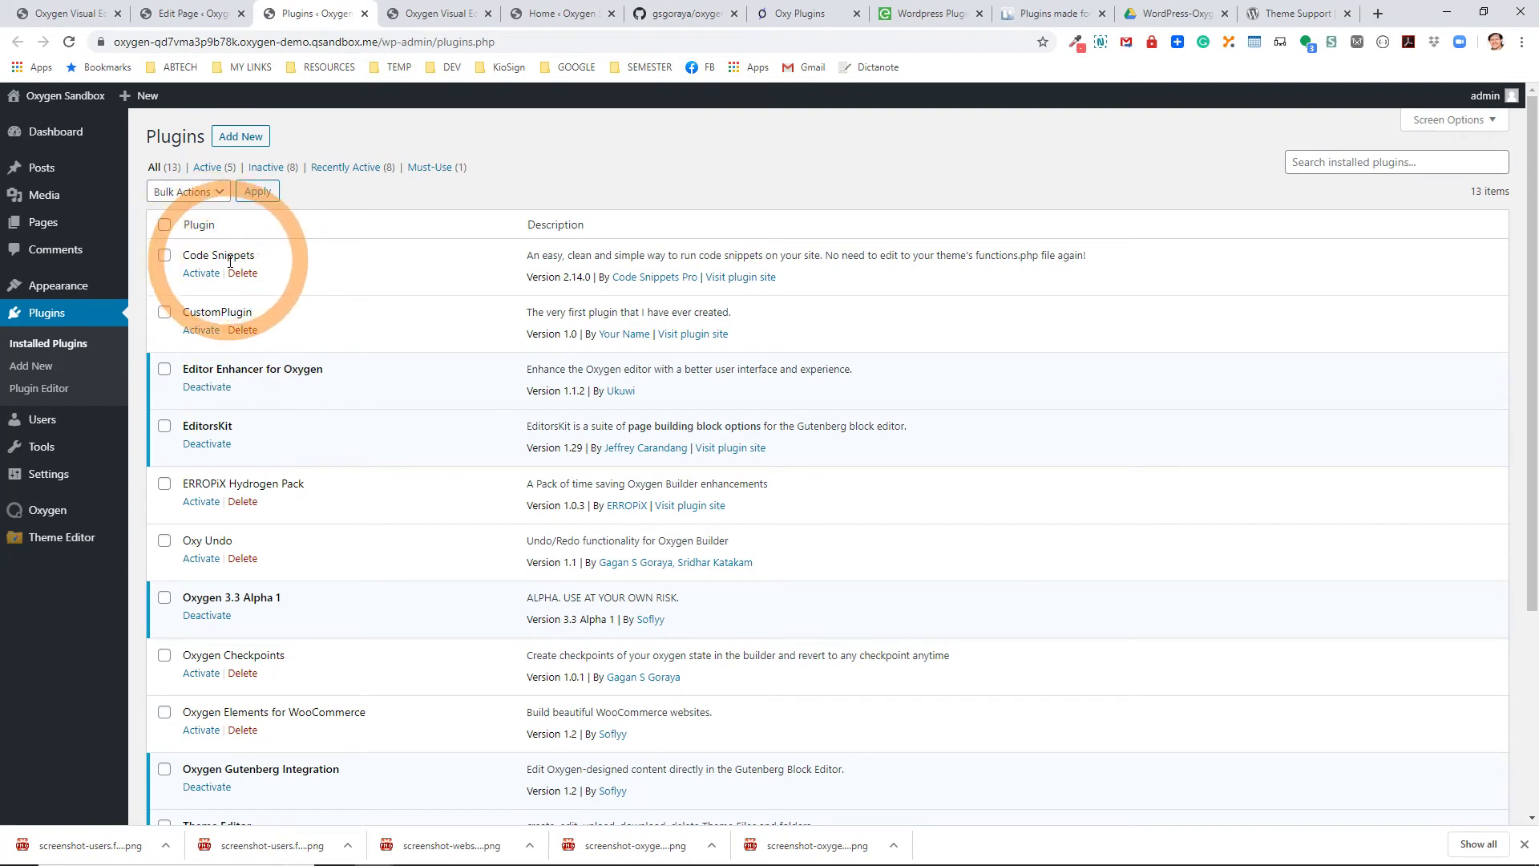
click(201, 273)
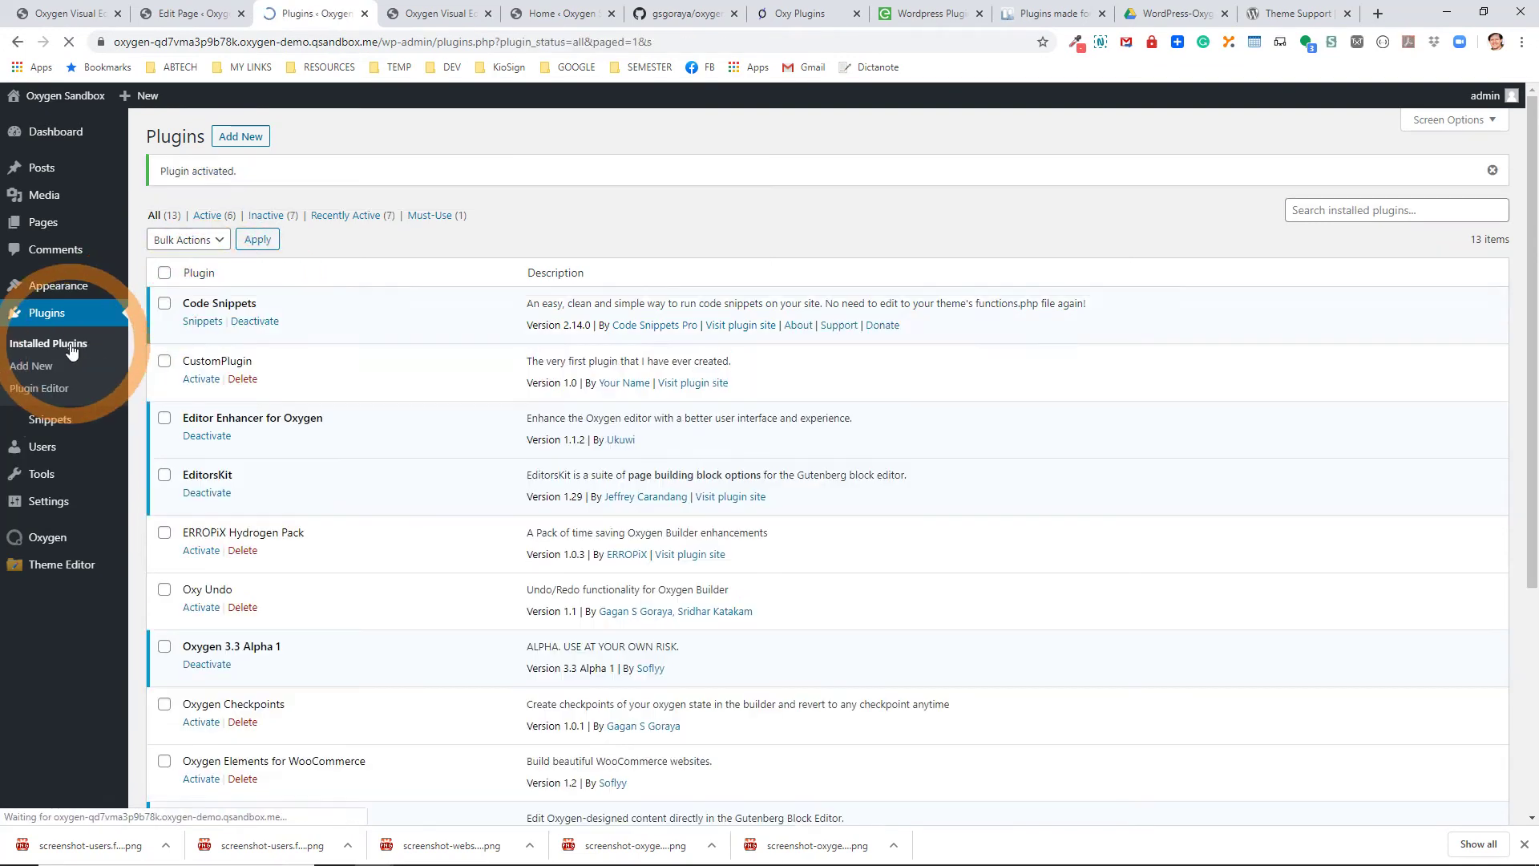
click(60, 425)
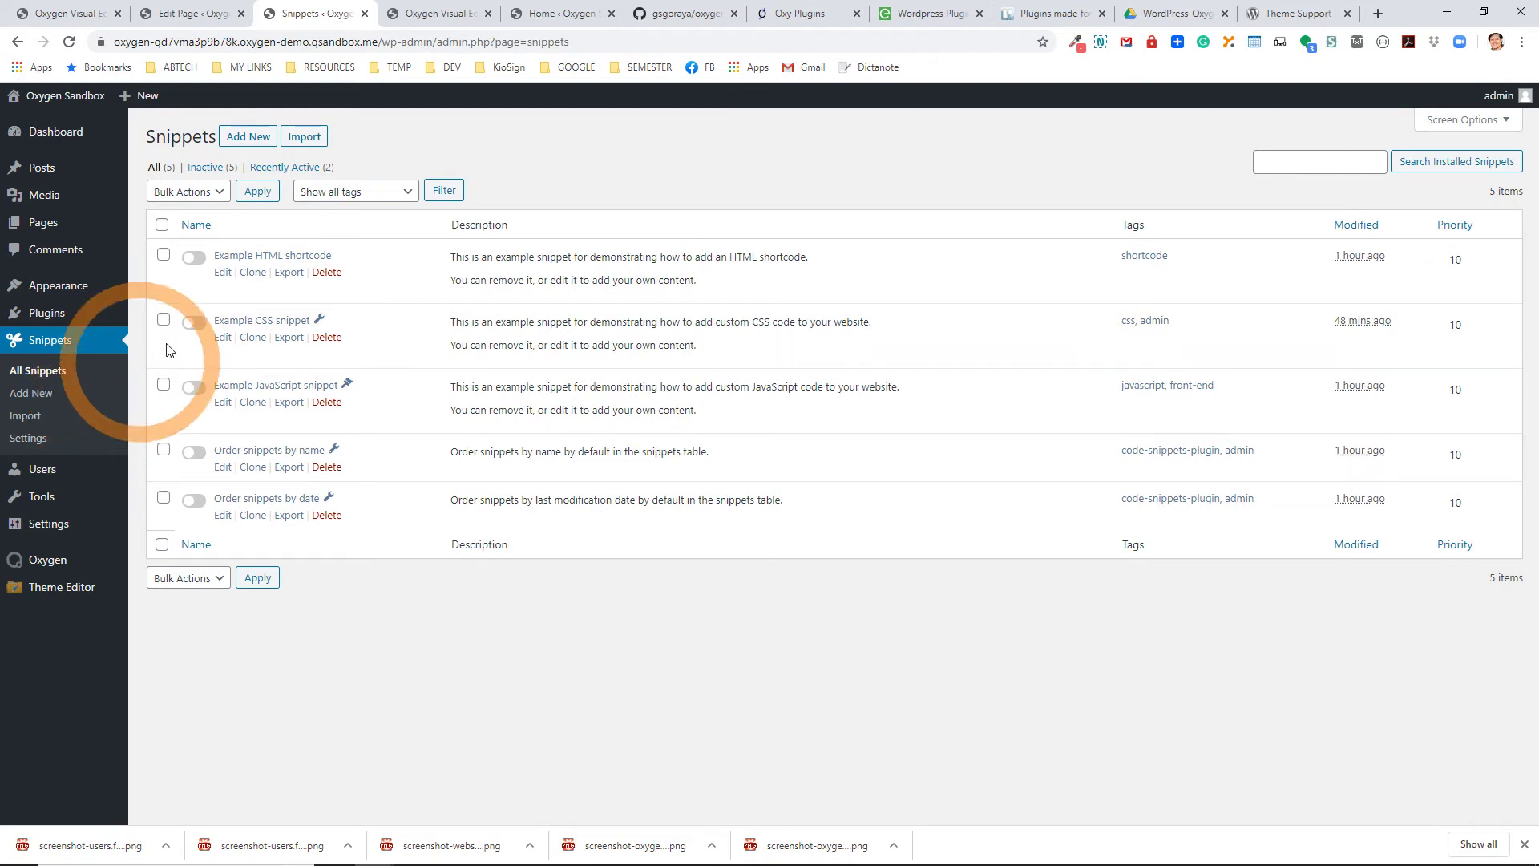
Toggle on the Example CSS snippet and open its Edit Snippet page.
click(232, 260)
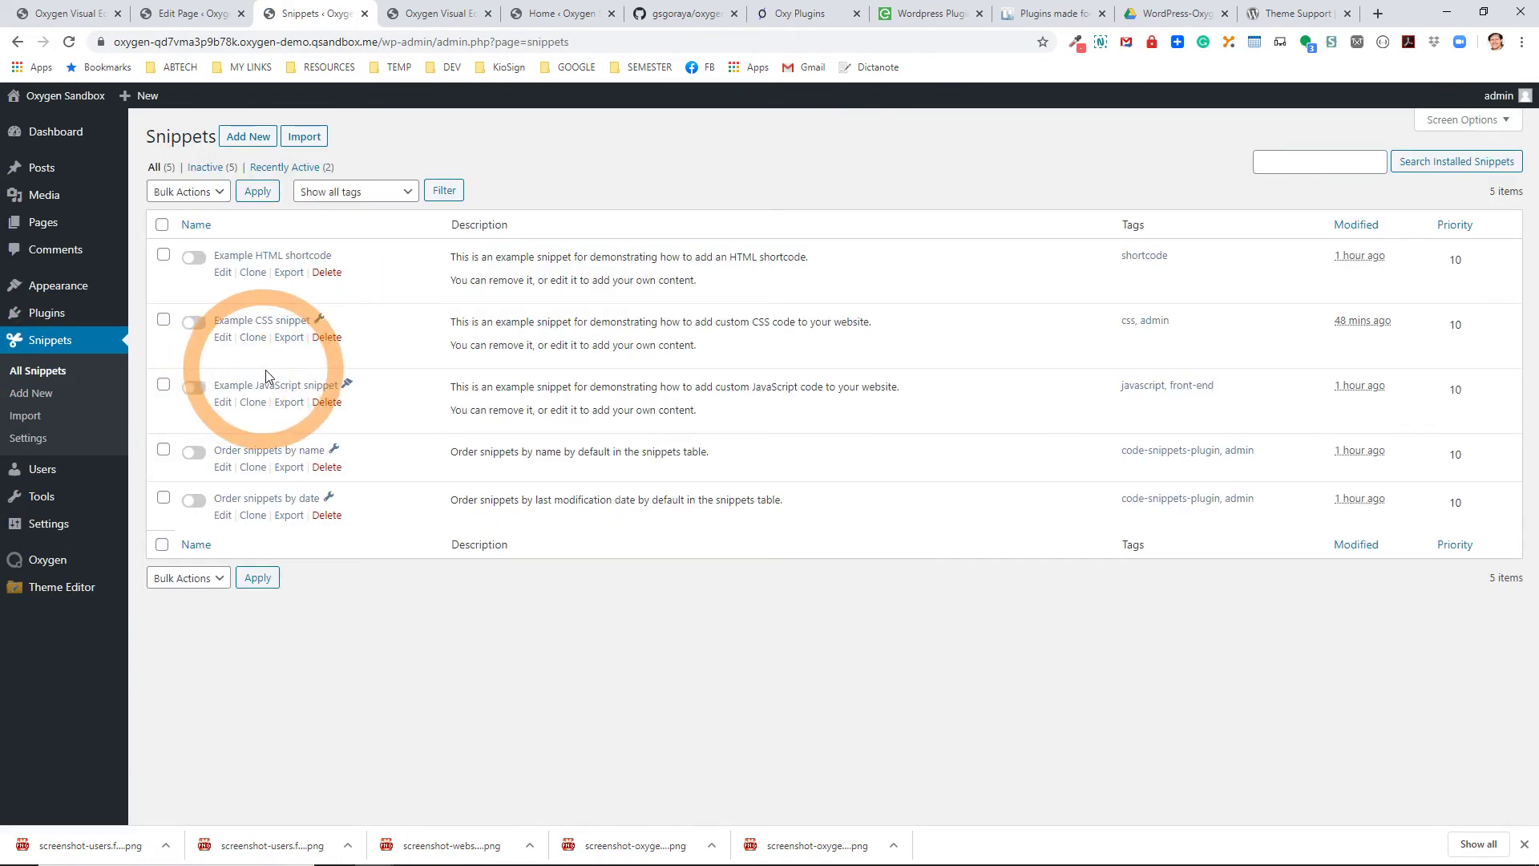
click(199, 325)
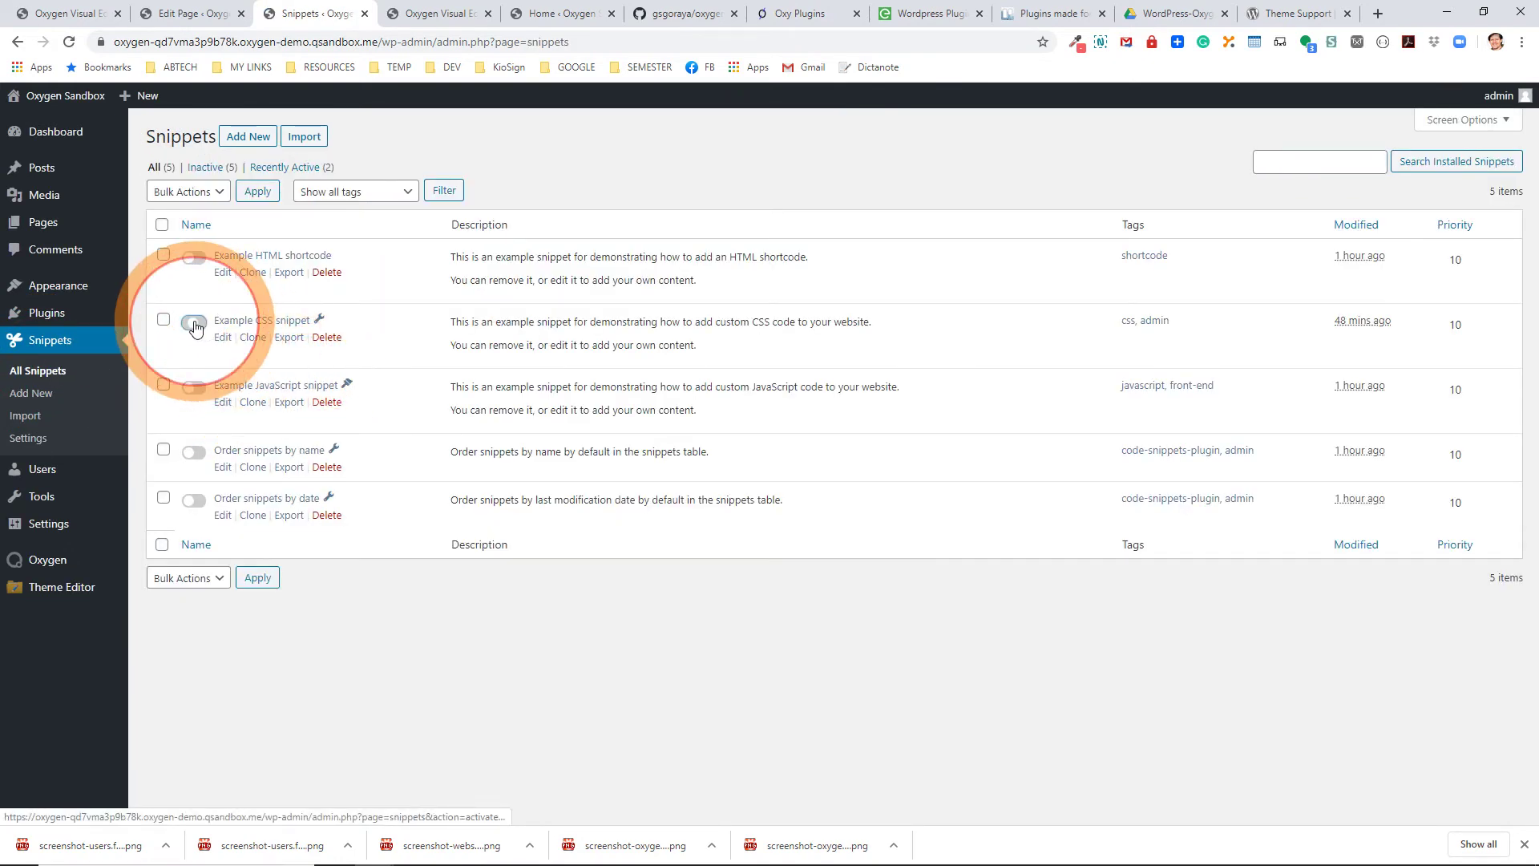
click(290, 324)
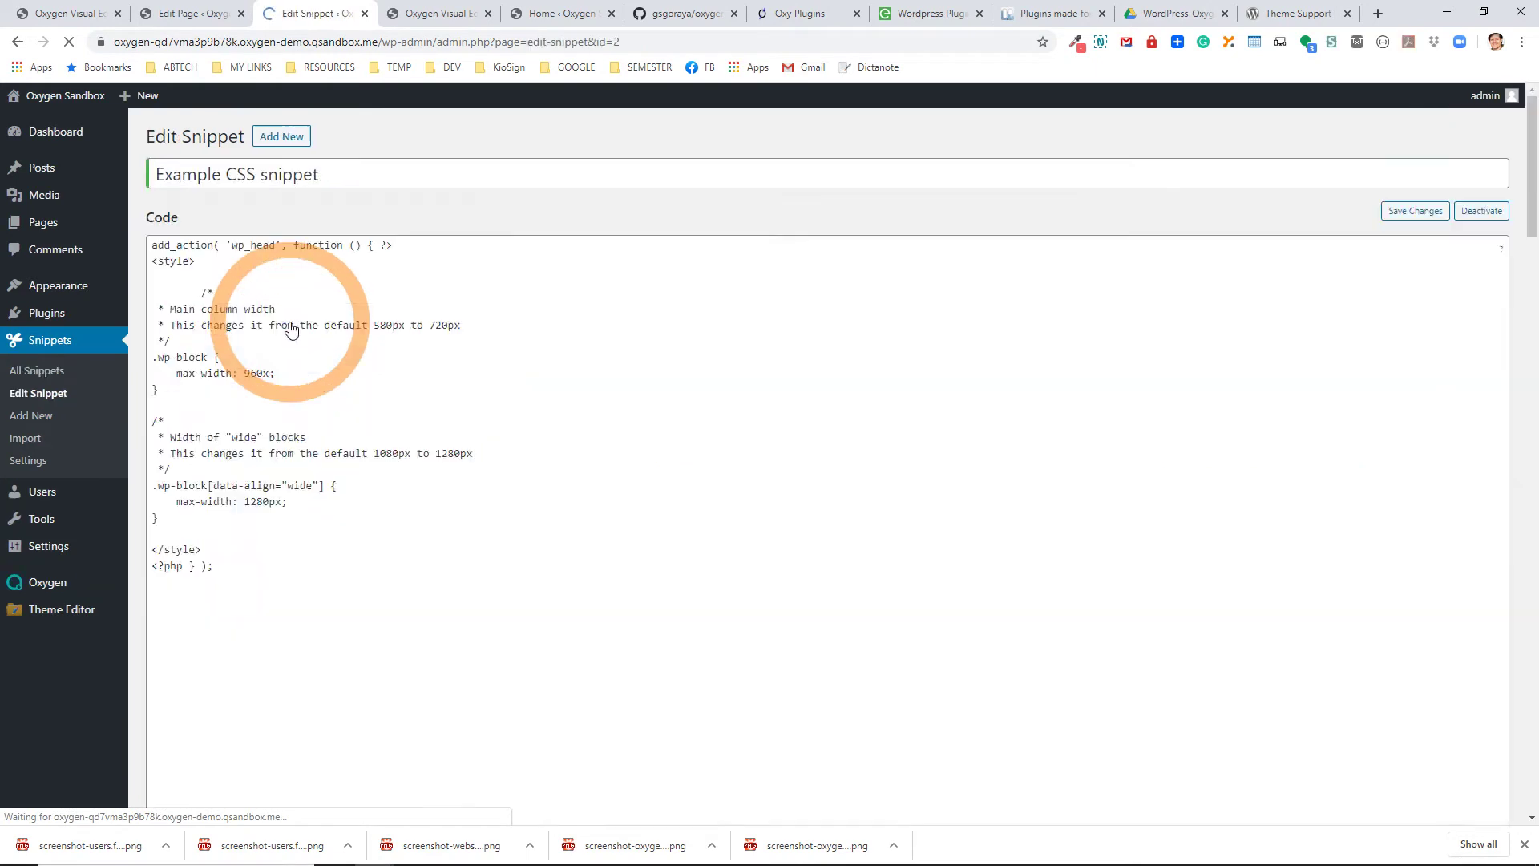
Set the Example CSS snippet to 'Run snippet everywhere', review its wp_head code, and save changes.
click(152, 603)
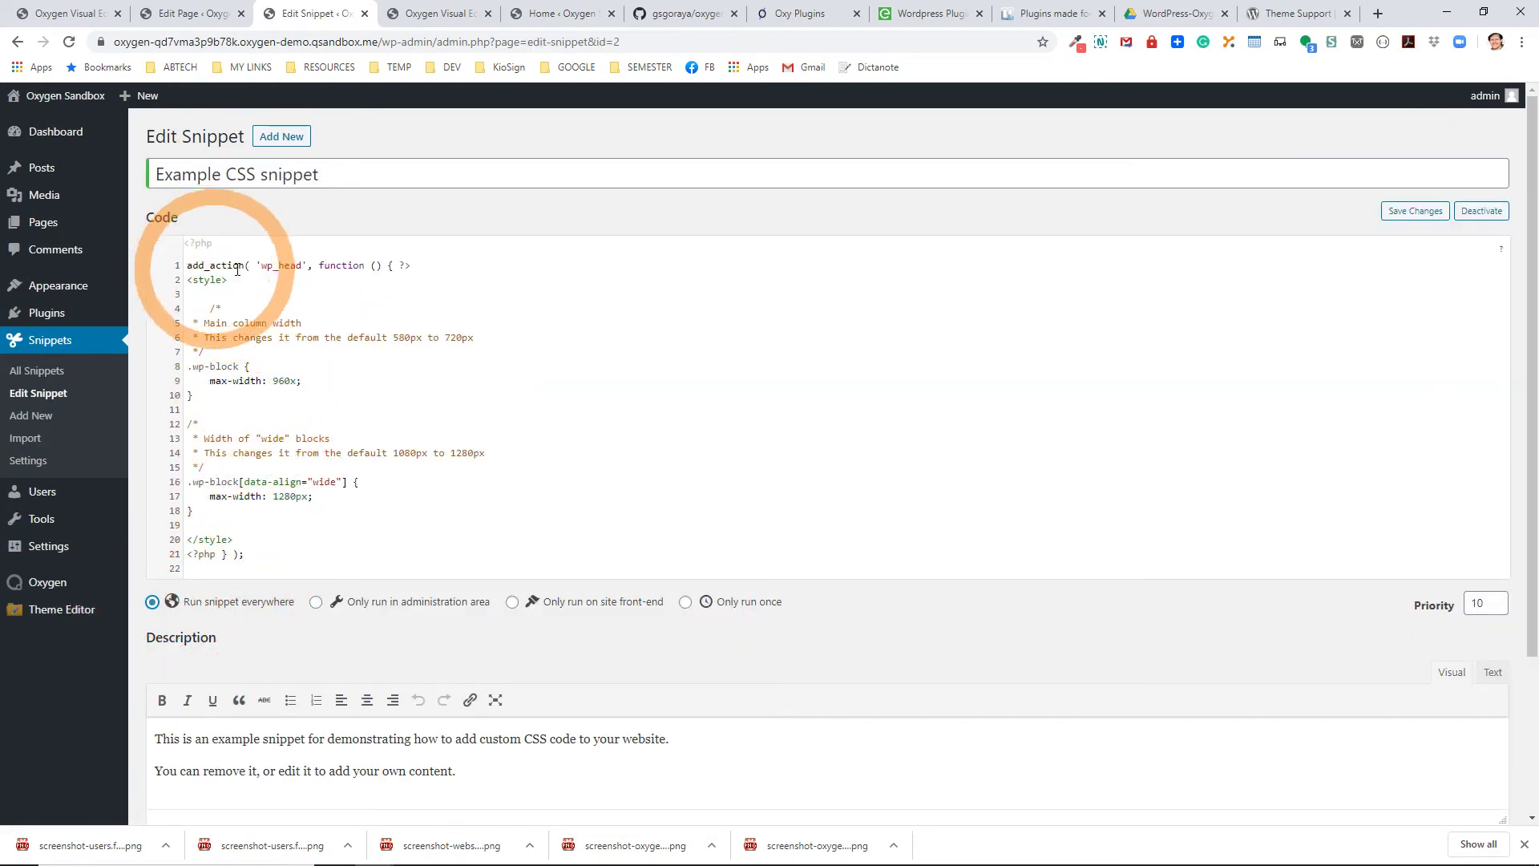
click(263, 270)
drag(278, 272, 369, 273)
click(271, 349)
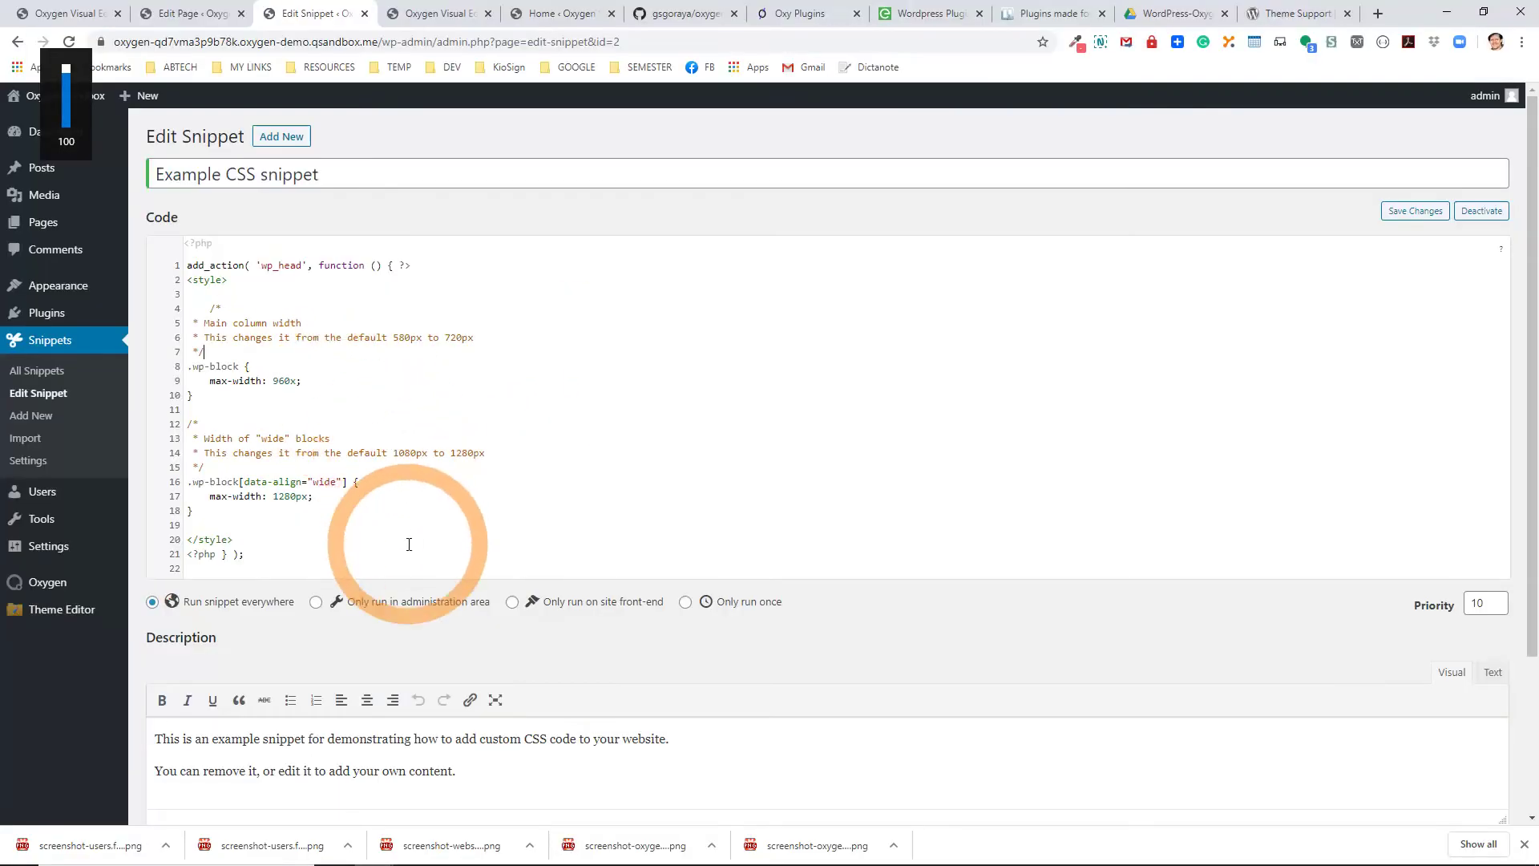
scroll(408, 544, down, 3)
click(191, 742)
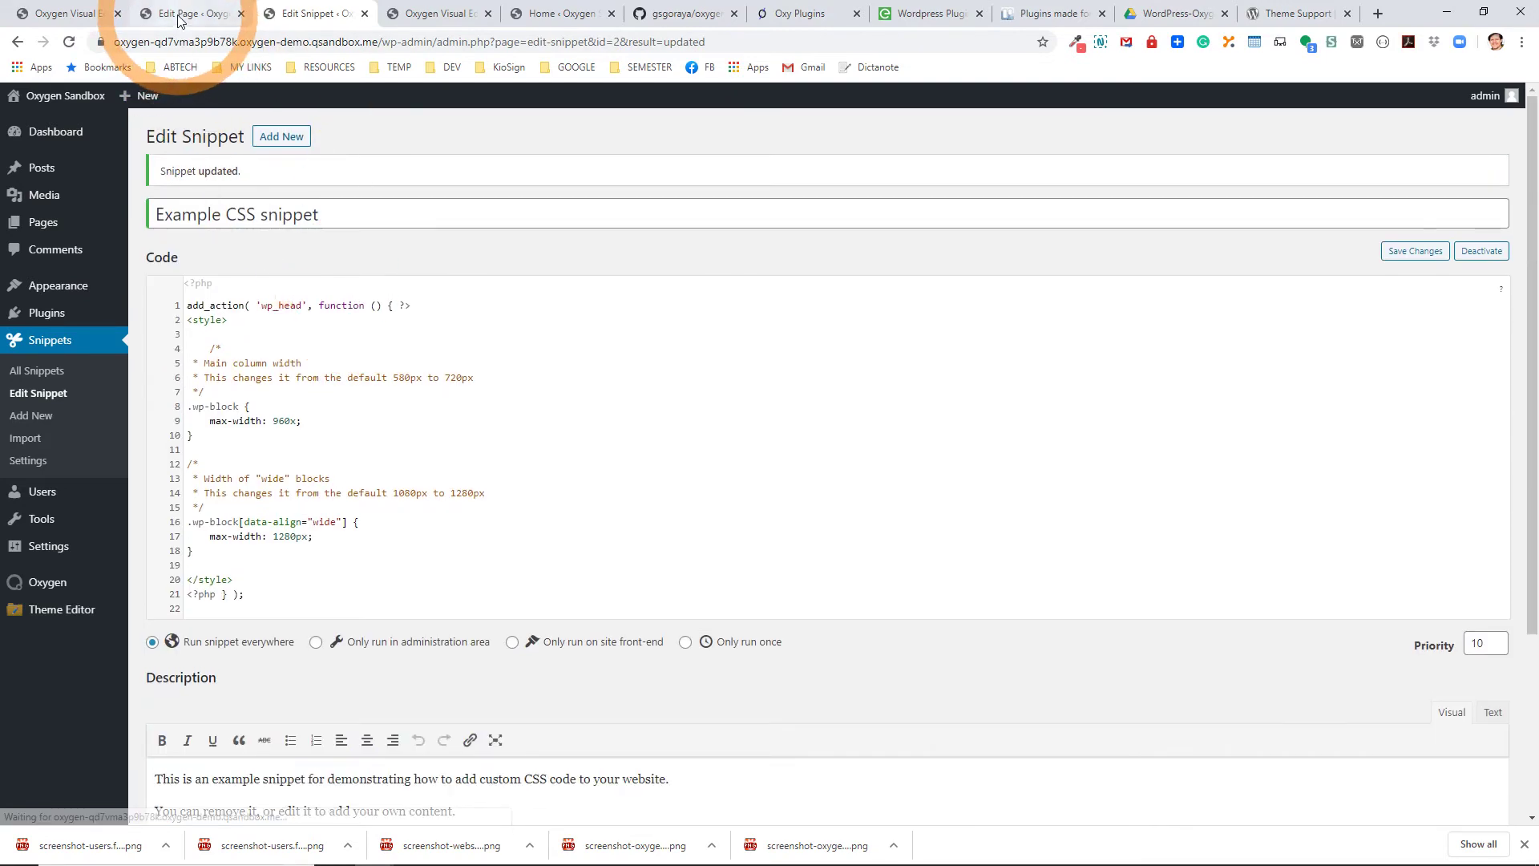
Return to the All Snippets list.
click(178, 18)
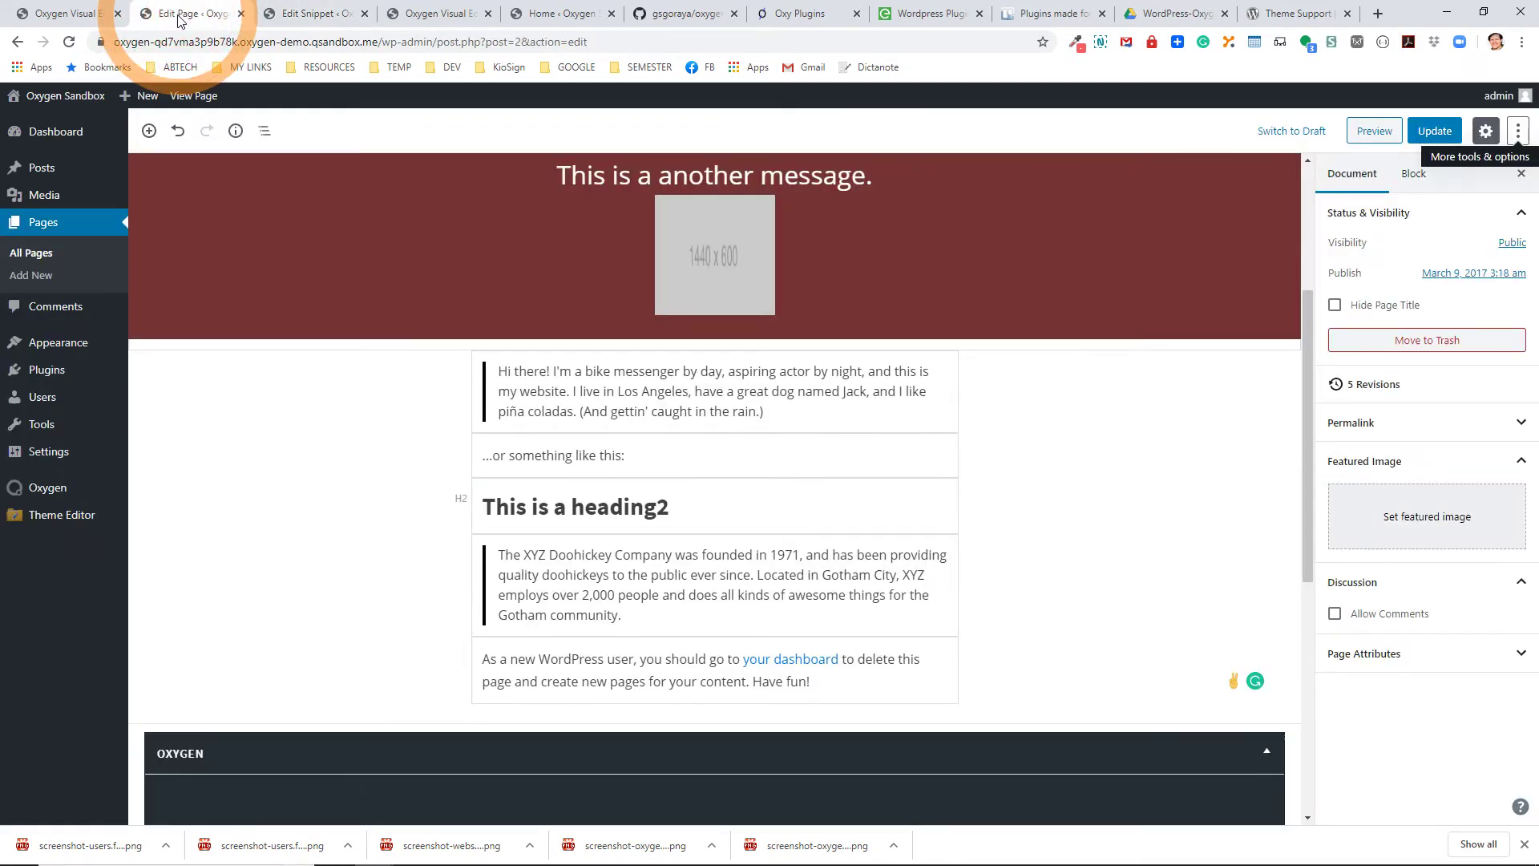
click(297, 15)
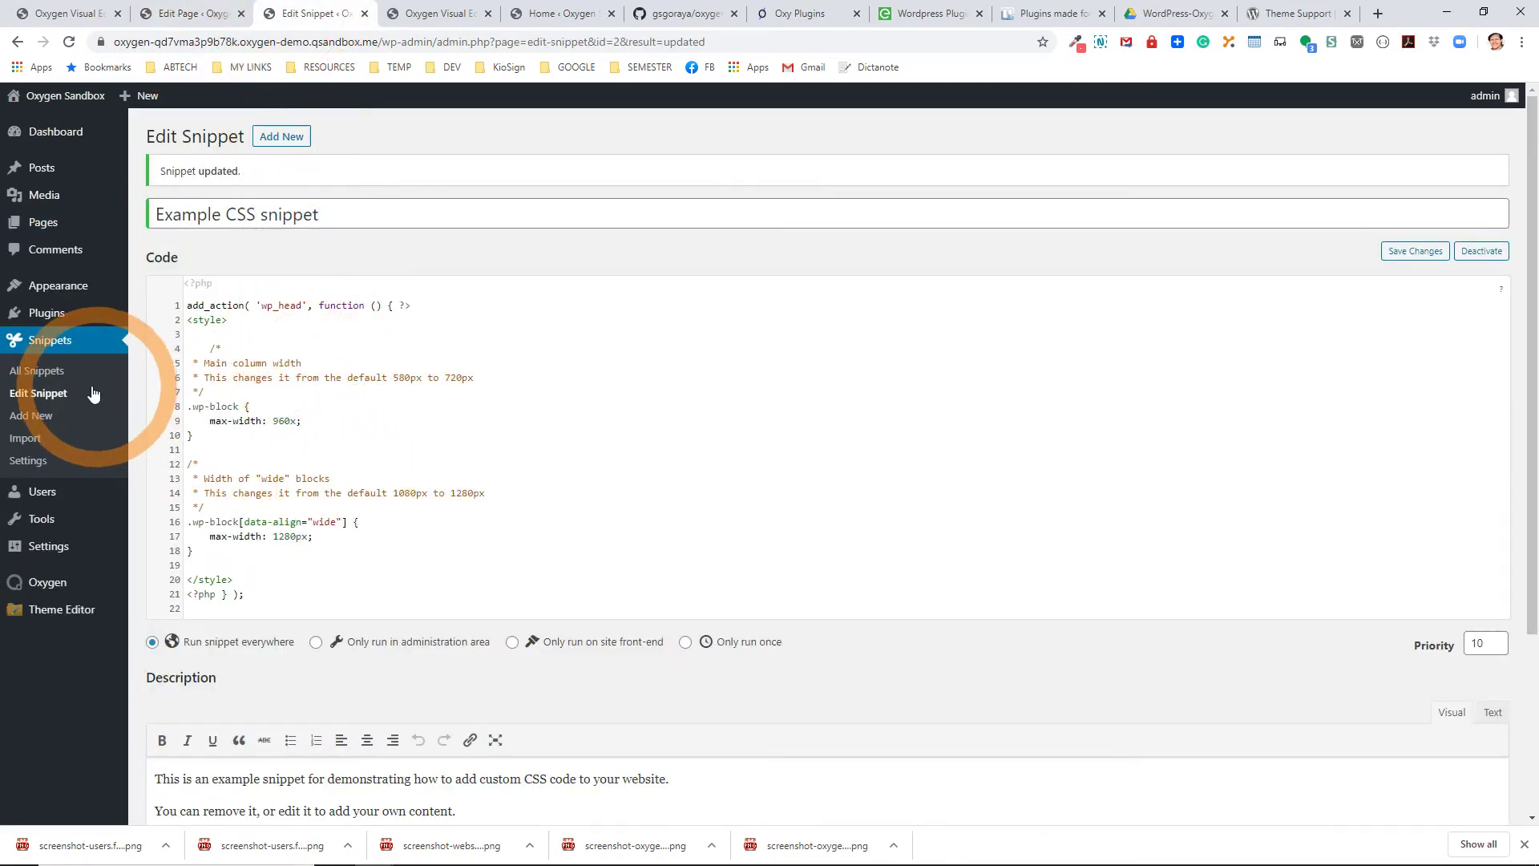
click(49, 375)
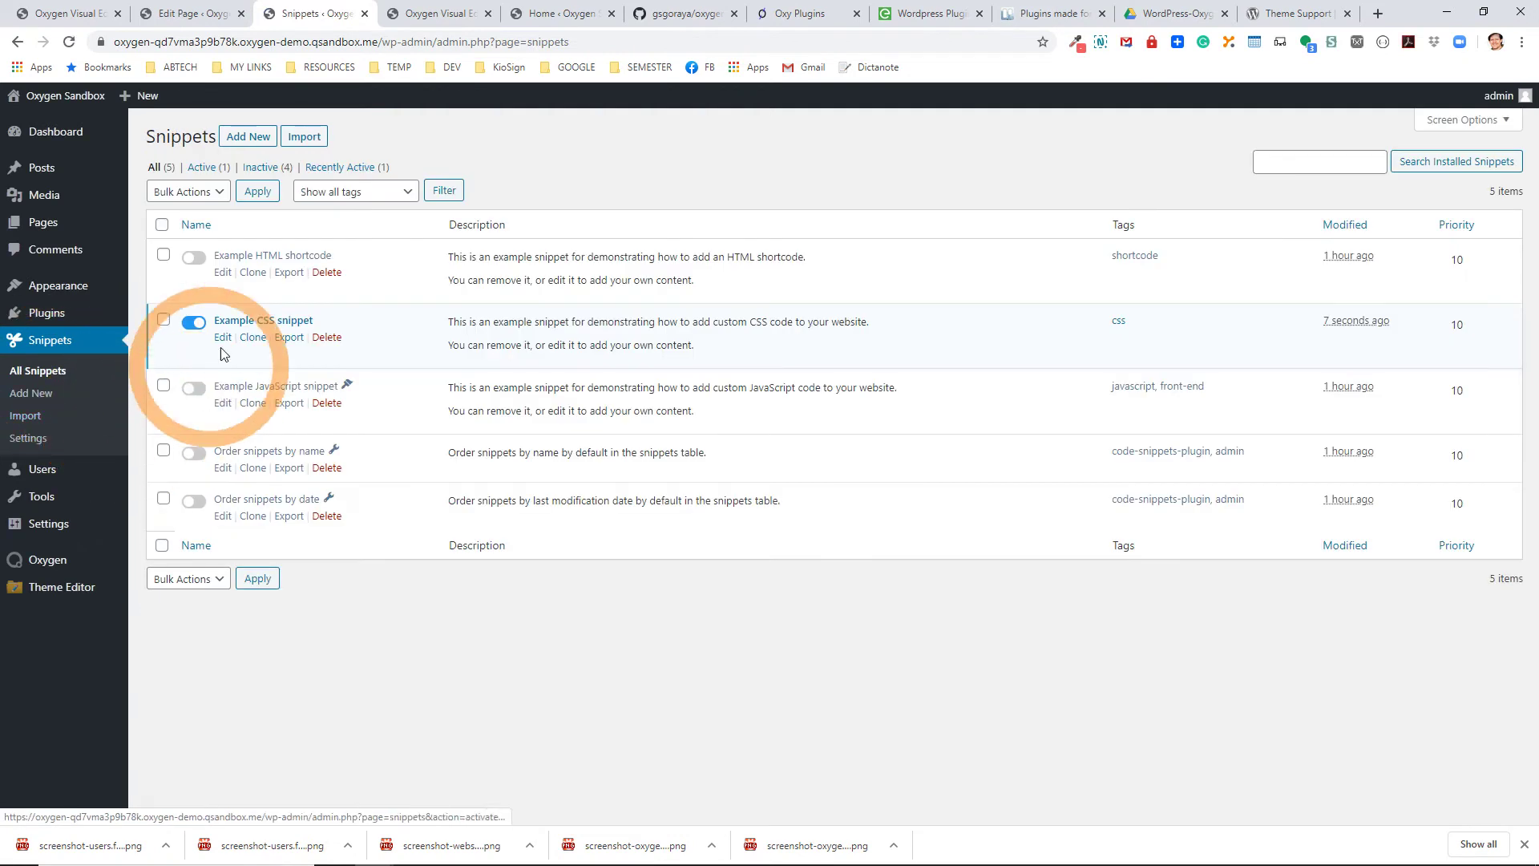
Reload the Sample Page editor tab, confirming the 'Reload site?' prompt.
click(168, 21)
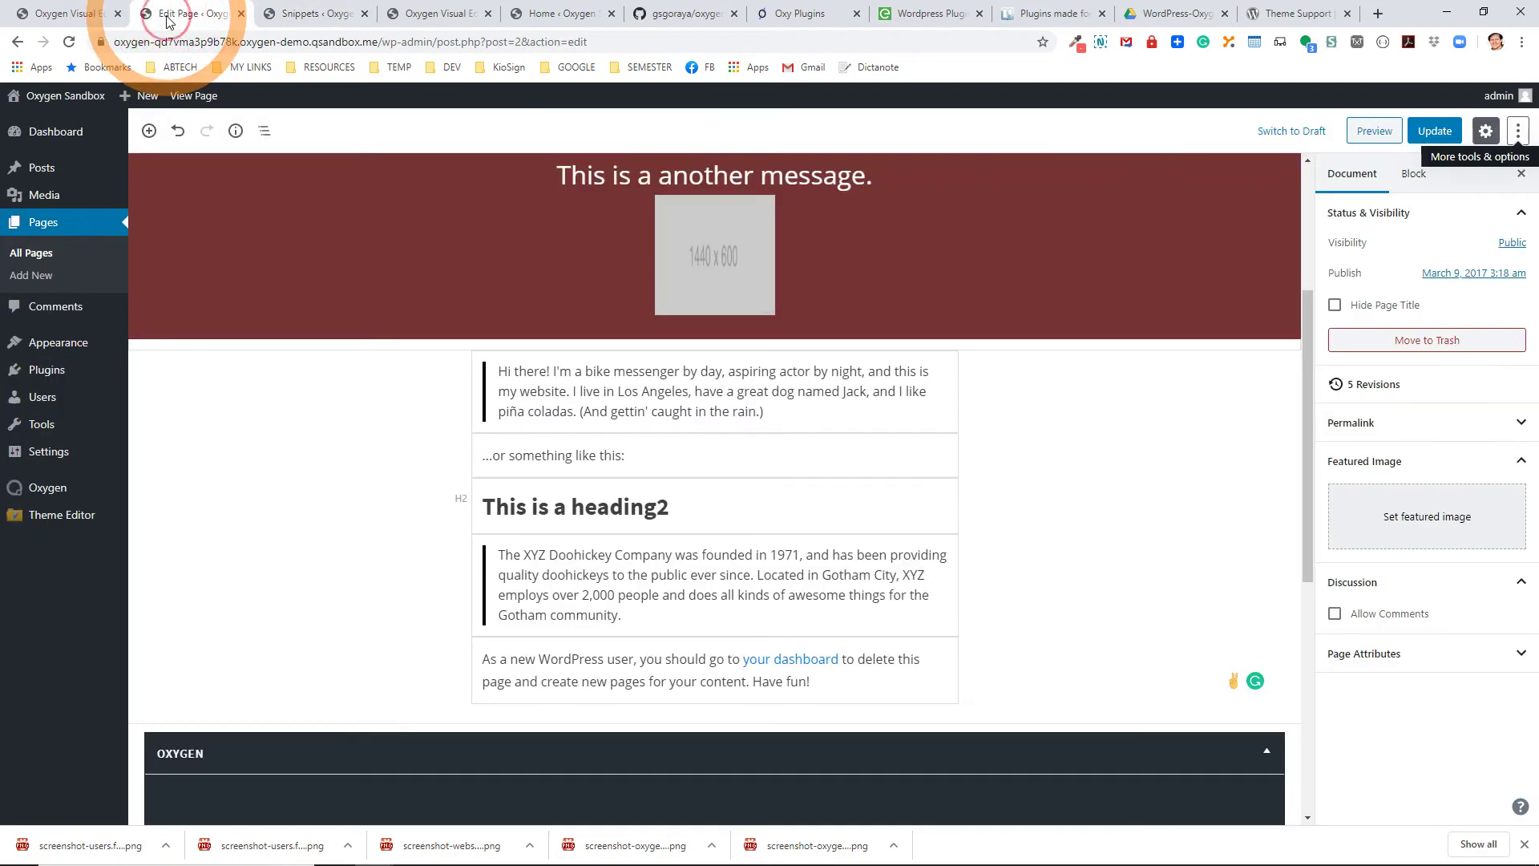
click(69, 41)
click(845, 132)
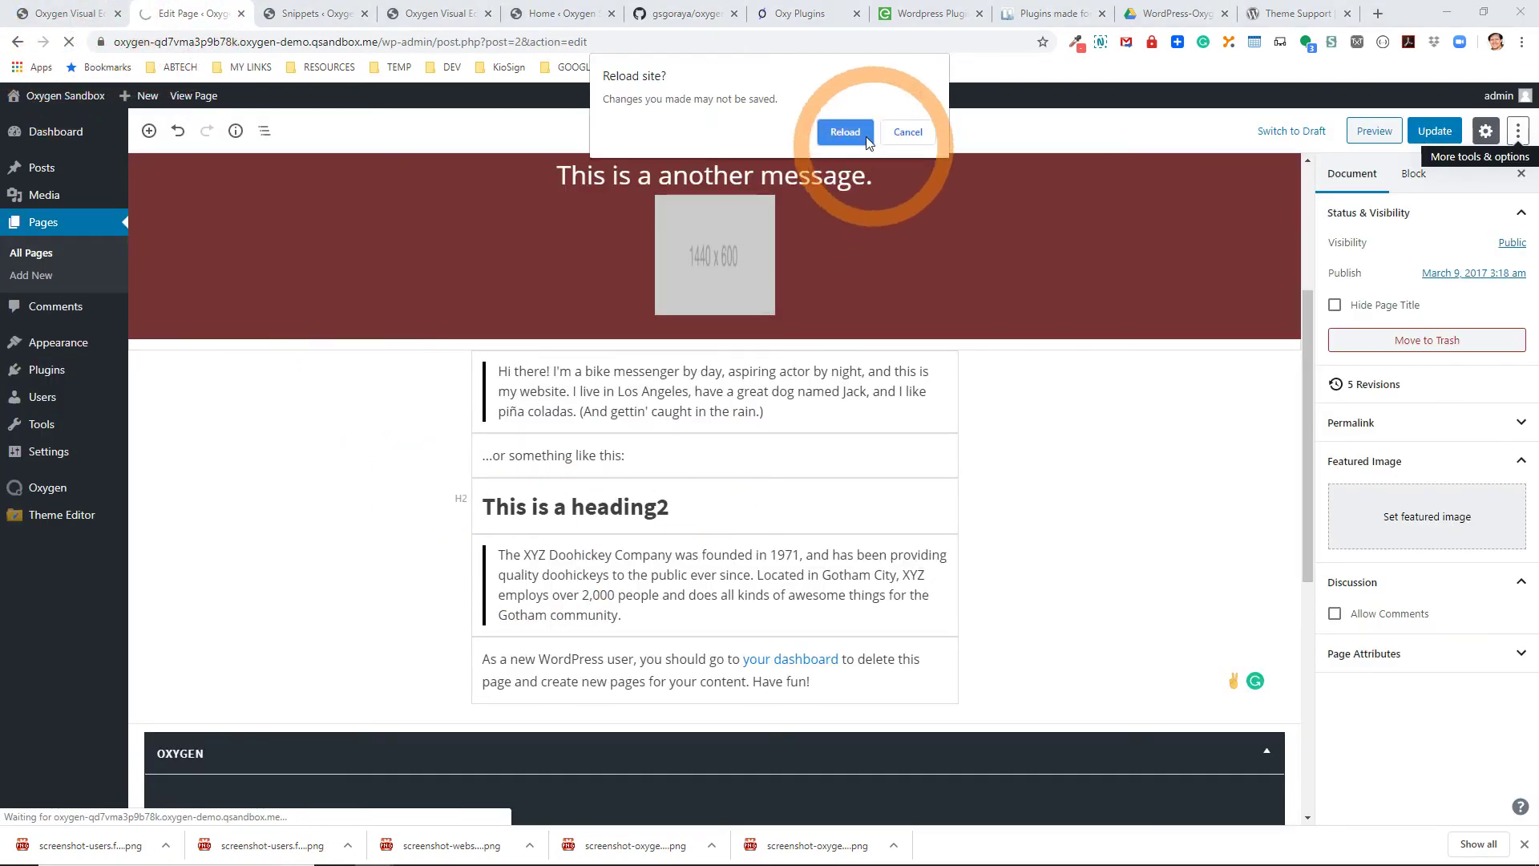
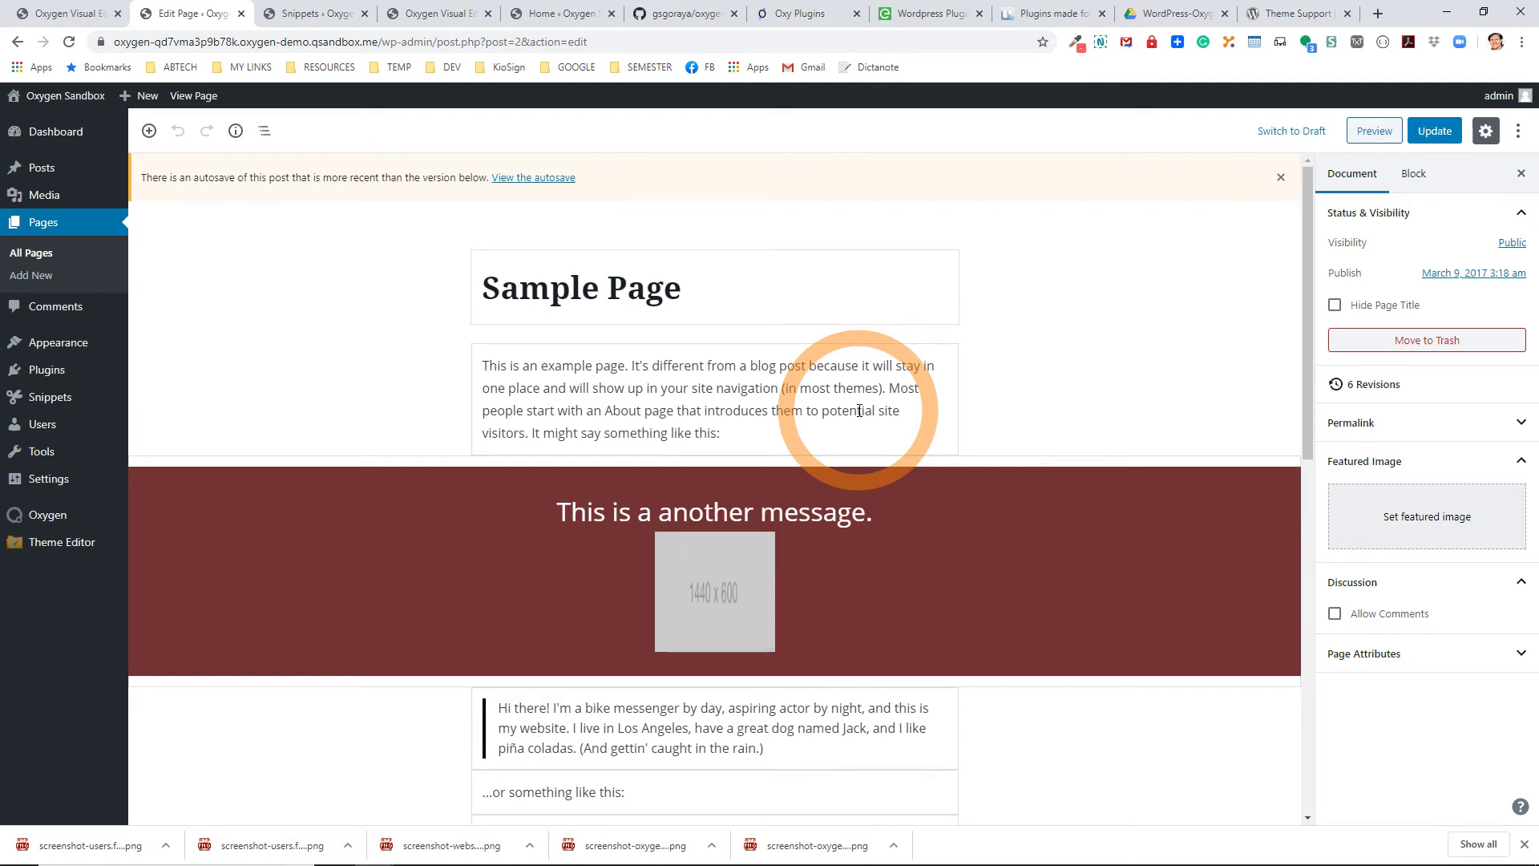
In Installed Plugins, activate CustomPlugin and deactivate Code Snippets.
mouse_move(56, 519)
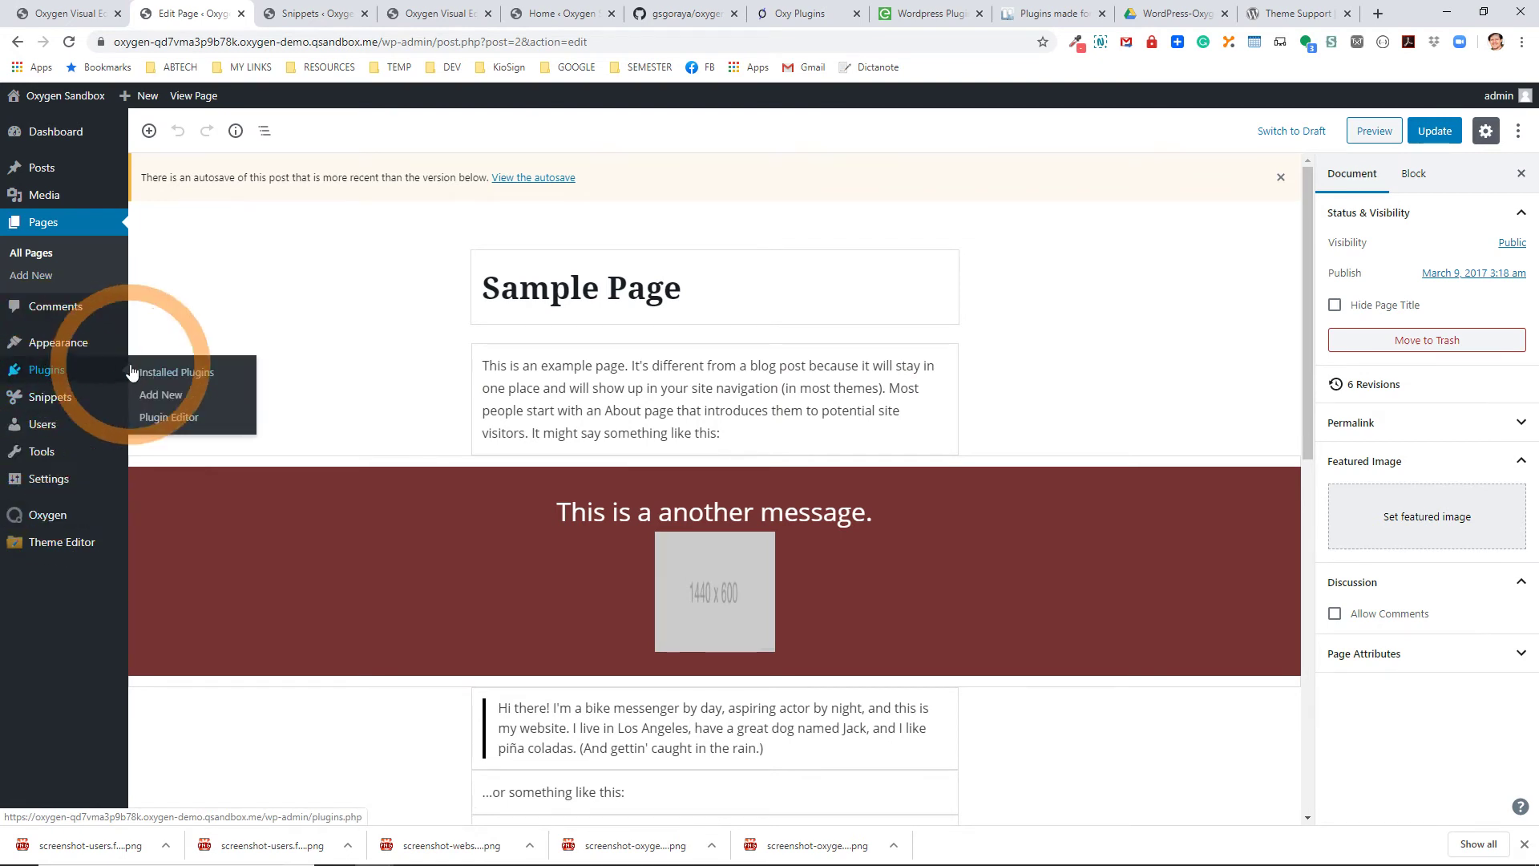
click(150, 377)
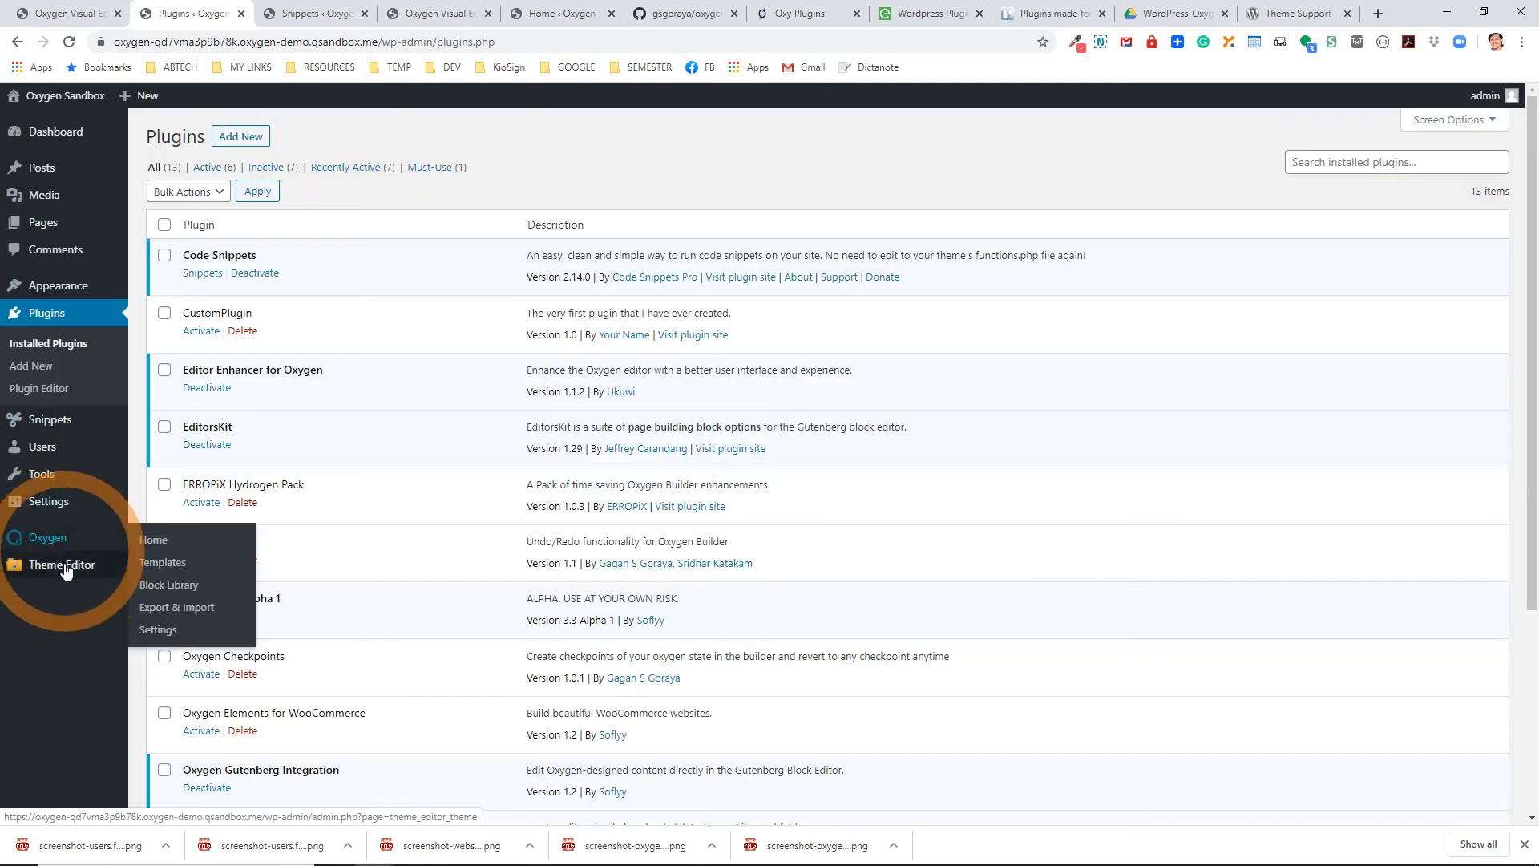
mouse_move(133, 576)
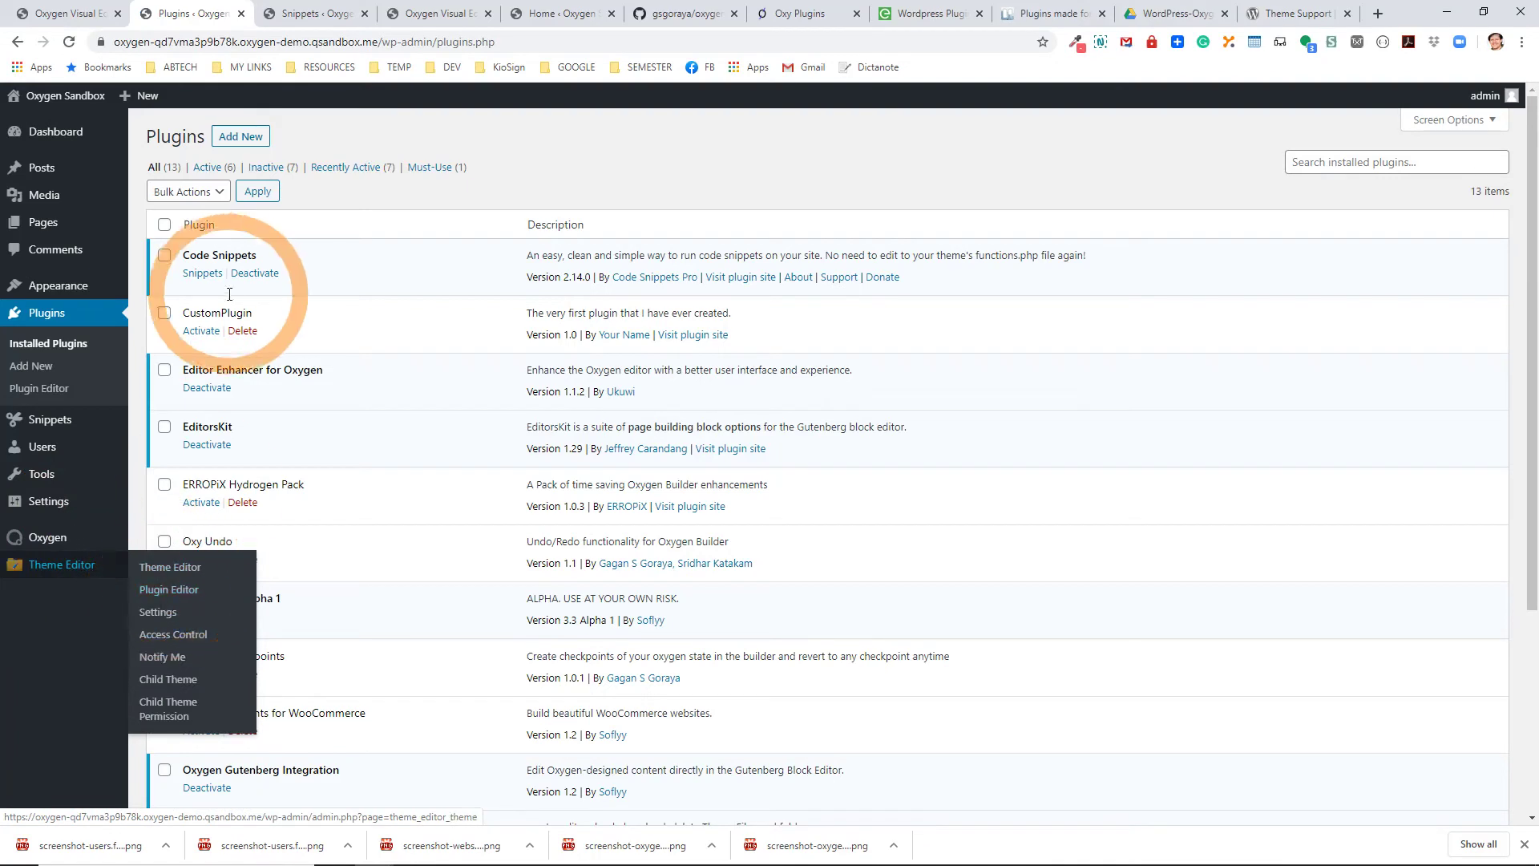
click(201, 330)
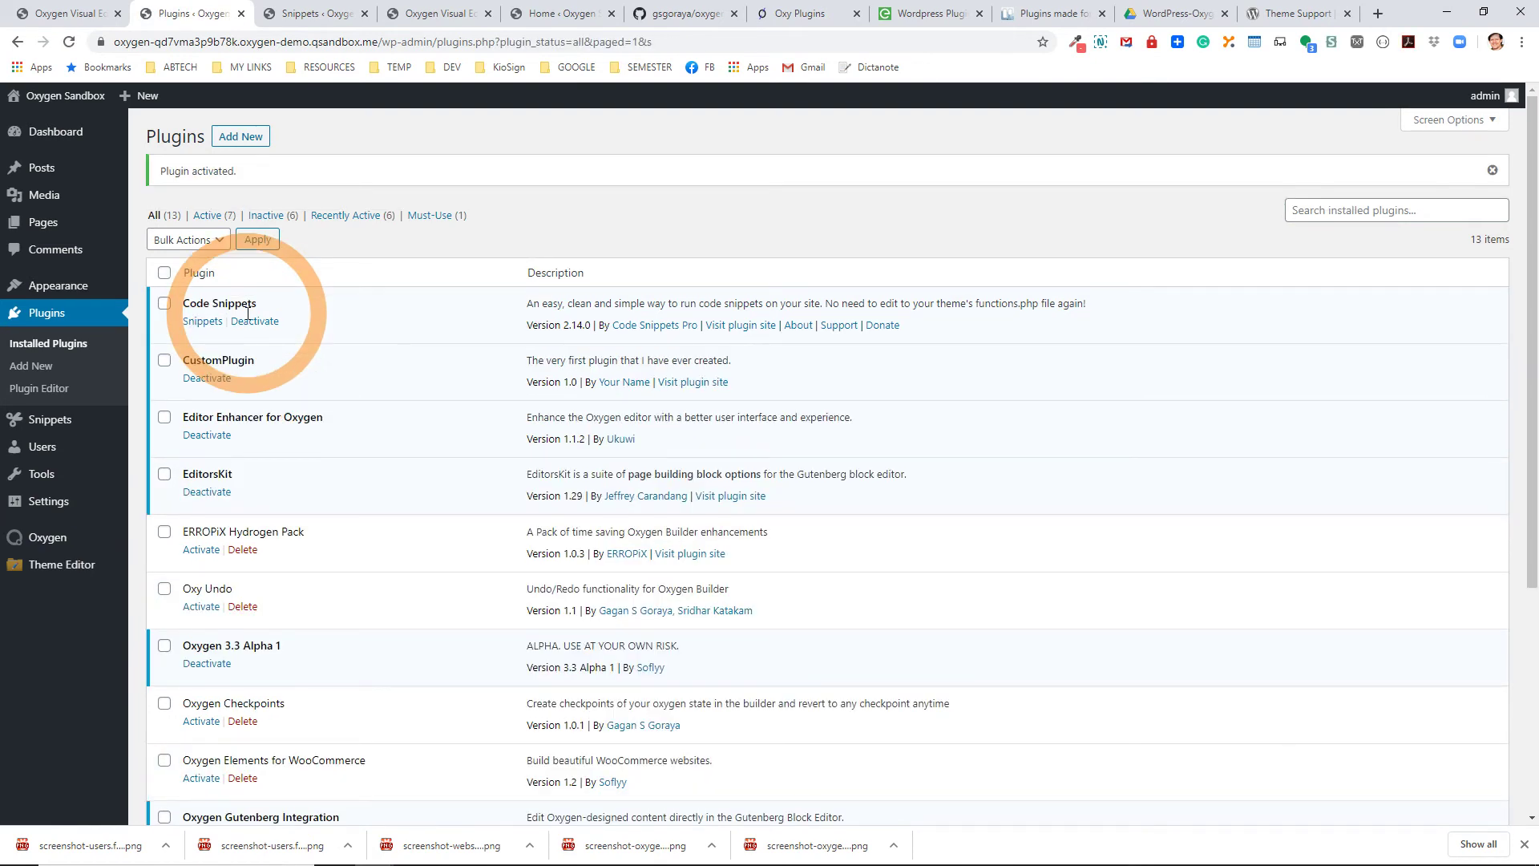
click(265, 321)
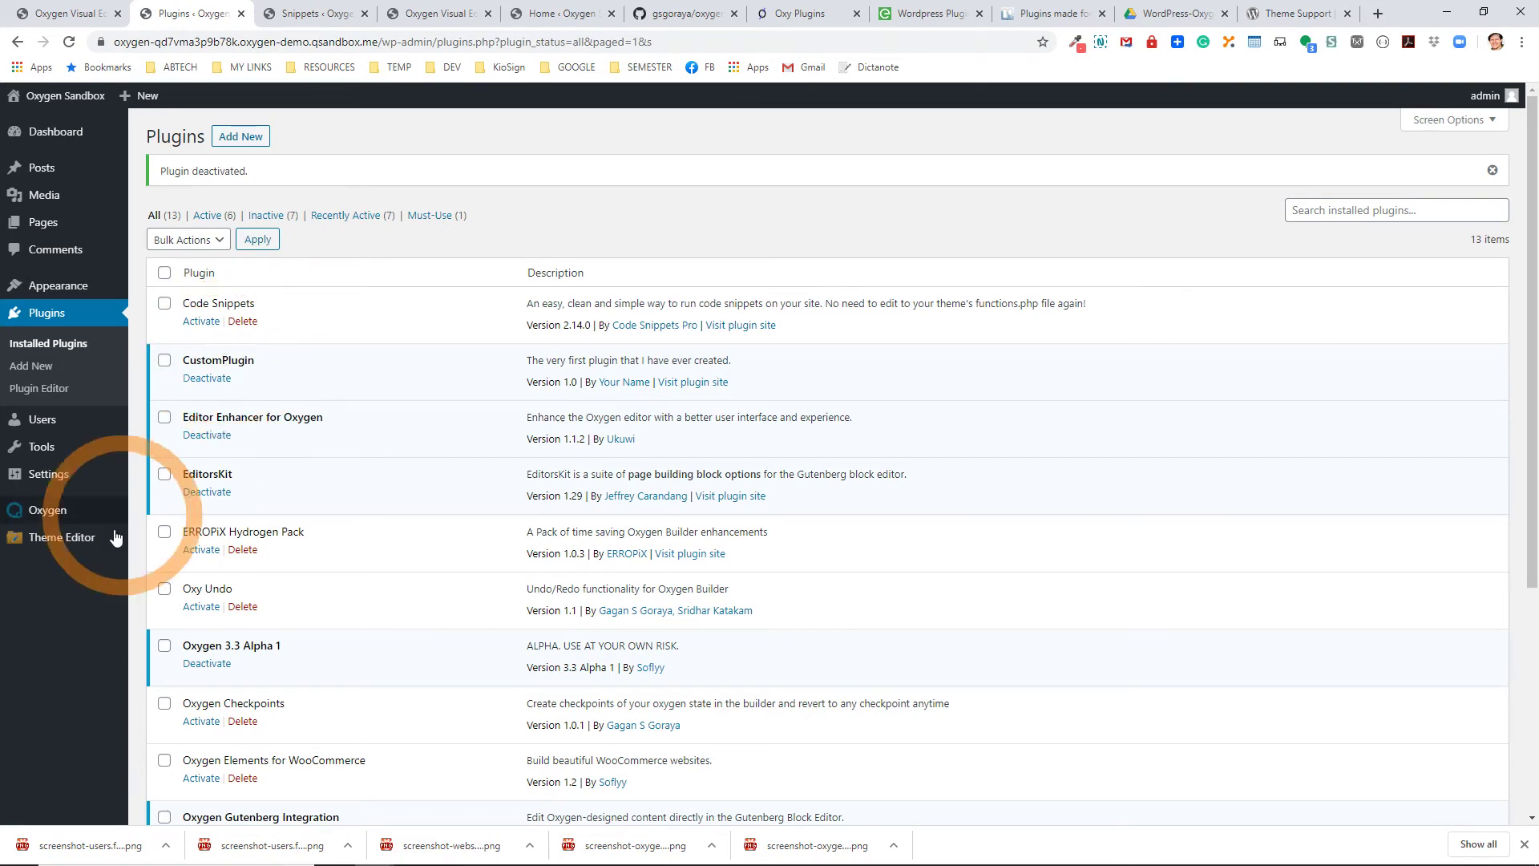
mouse_move(92, 546)
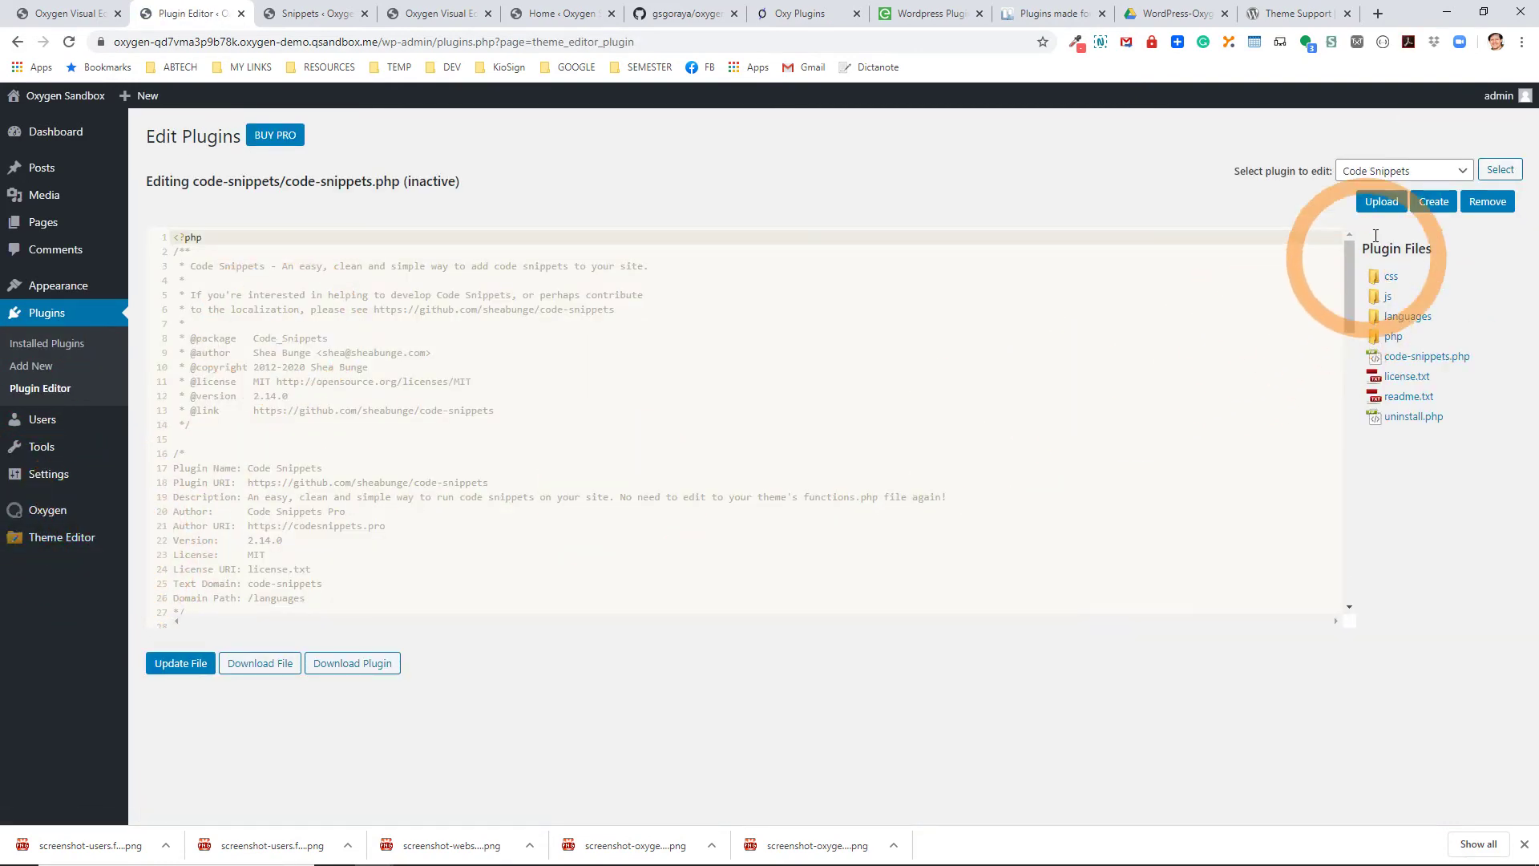
Load CustomPlugin's customplugin.php in the Plugin Editor and highlight its <?php tag and header comment.
click(1392, 170)
click(1389, 204)
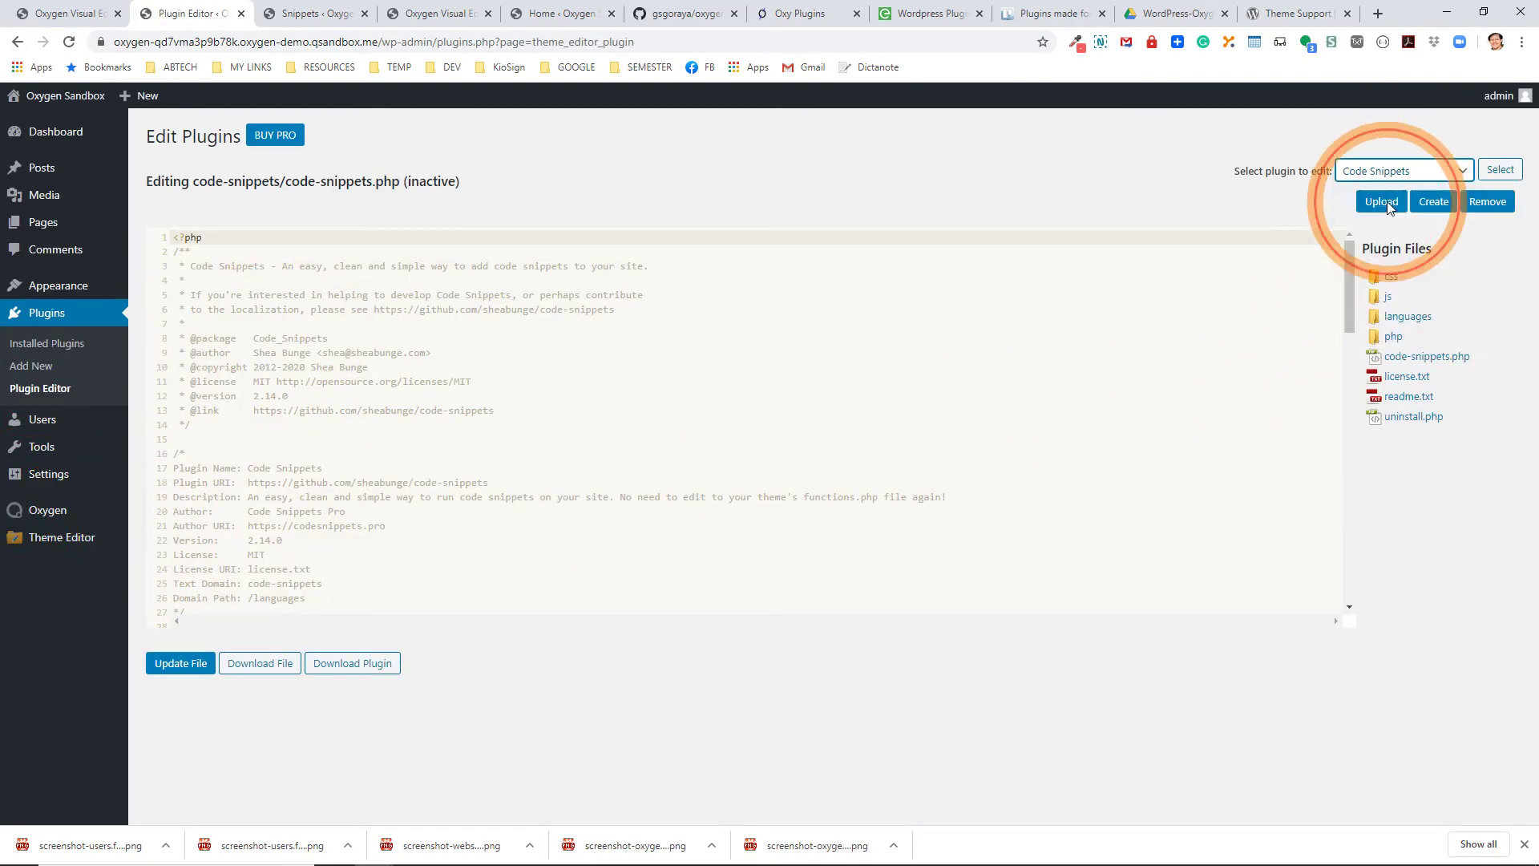
click(1500, 170)
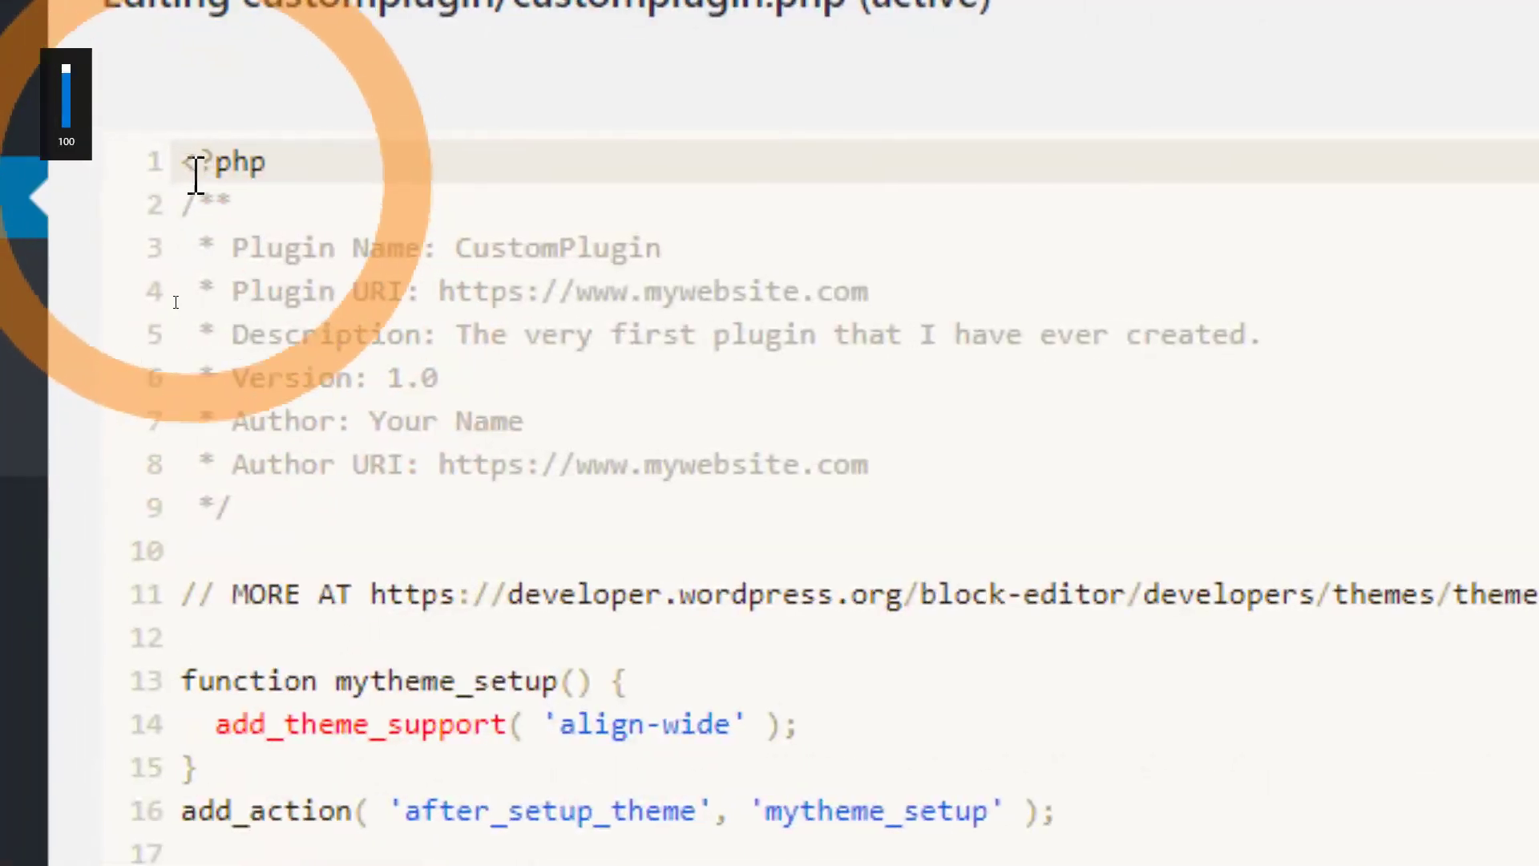
drag(198, 160, 334, 147)
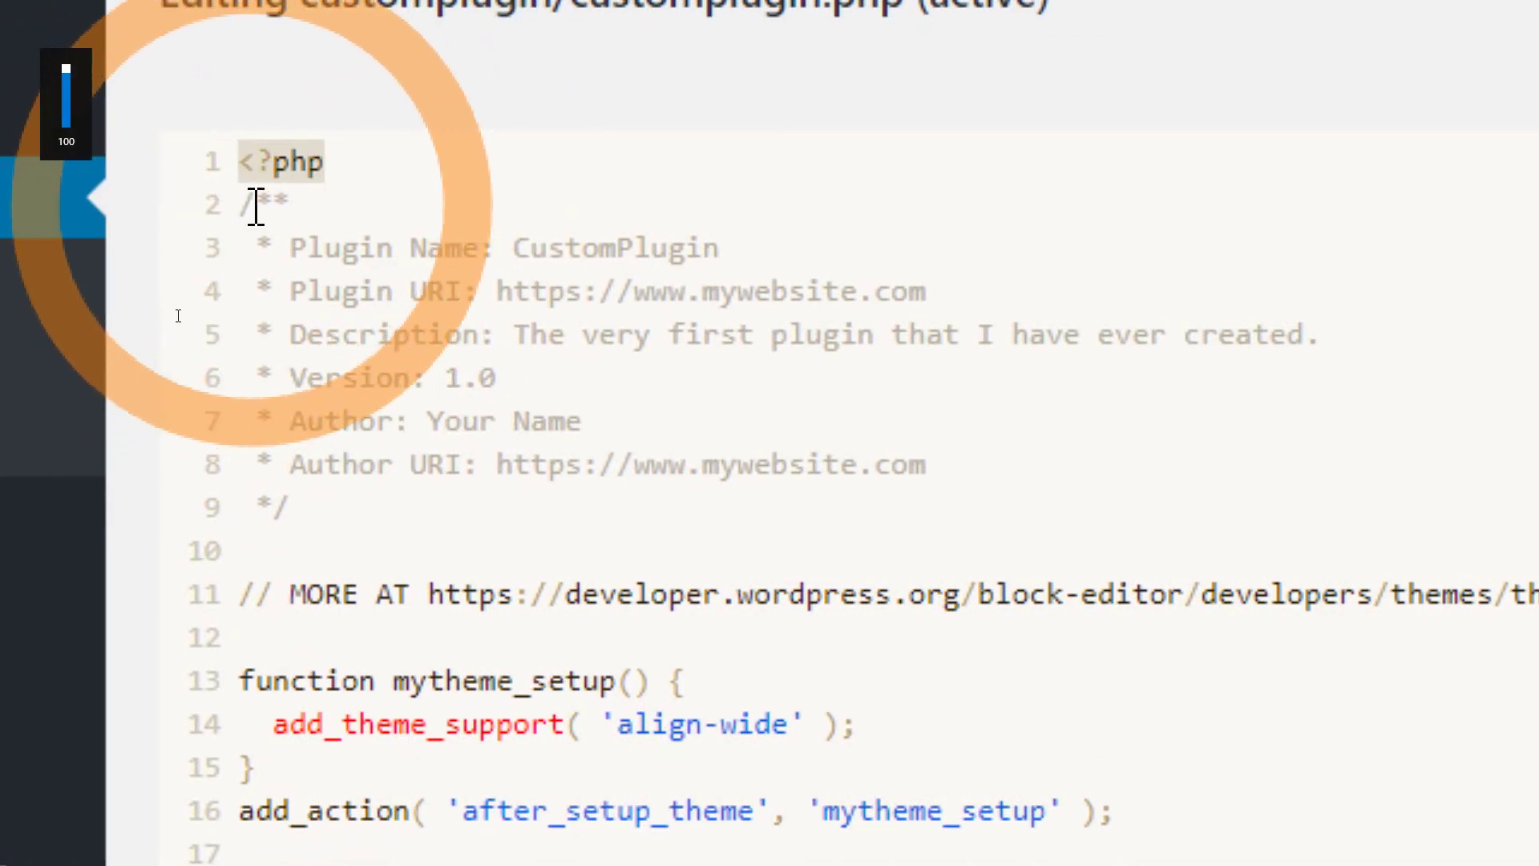
drag(246, 207, 364, 576)
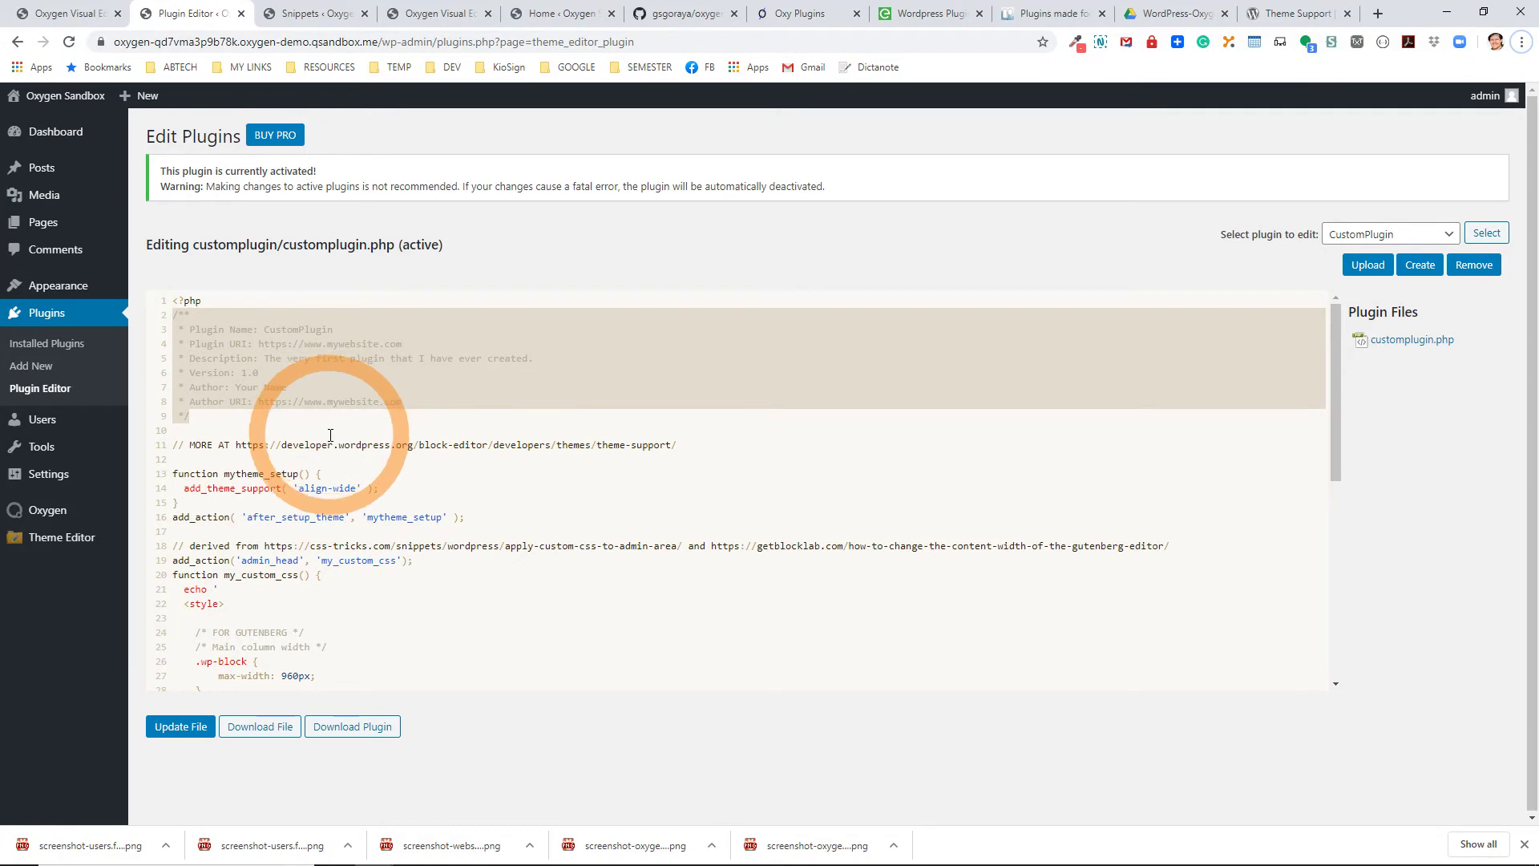
key(XF86AudioRaiseVolume)
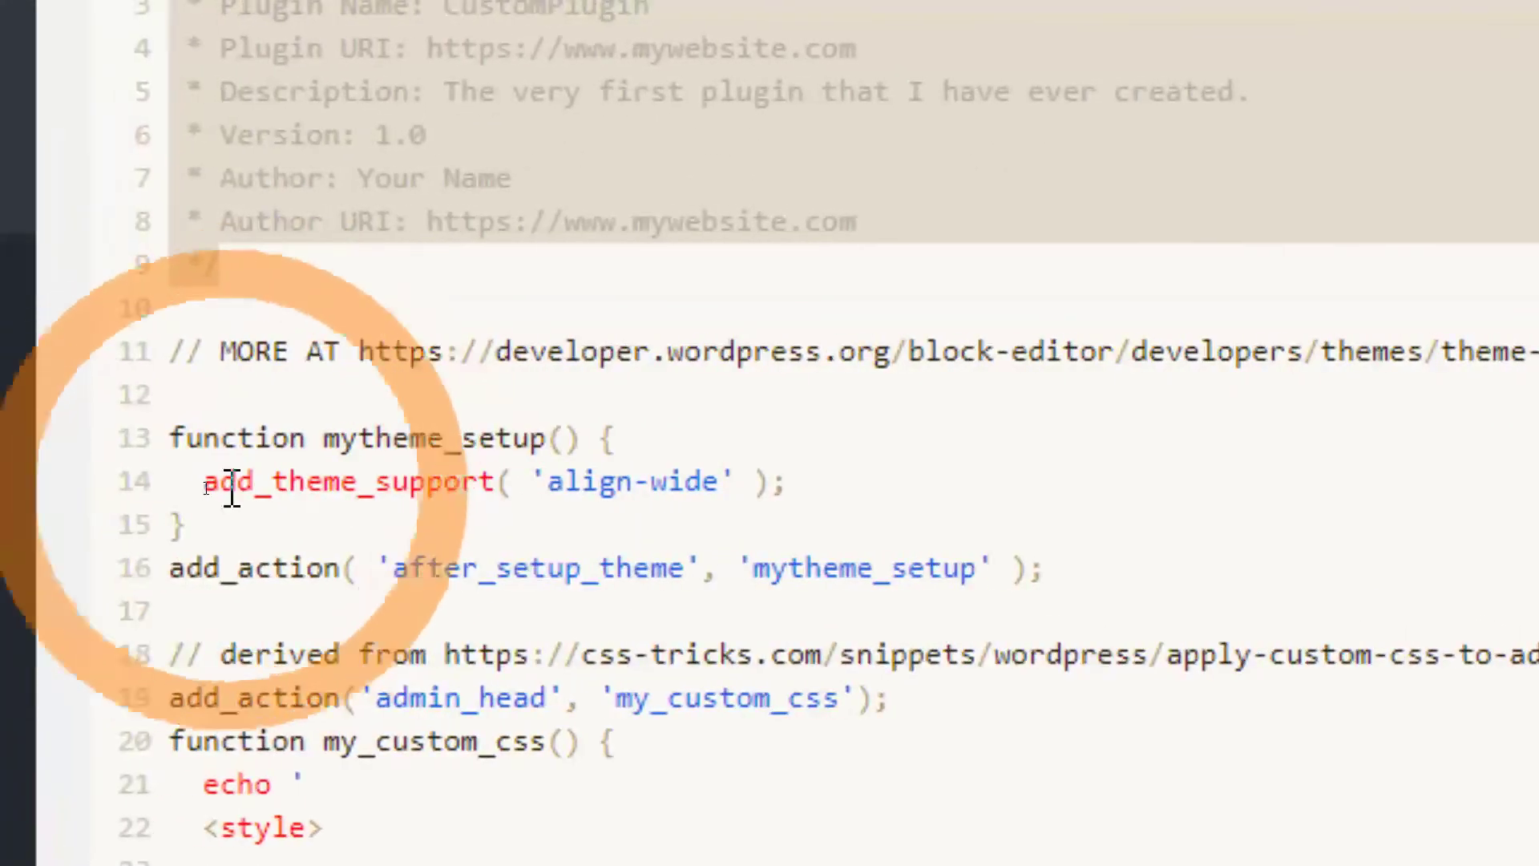
drag(164, 435, 311, 525)
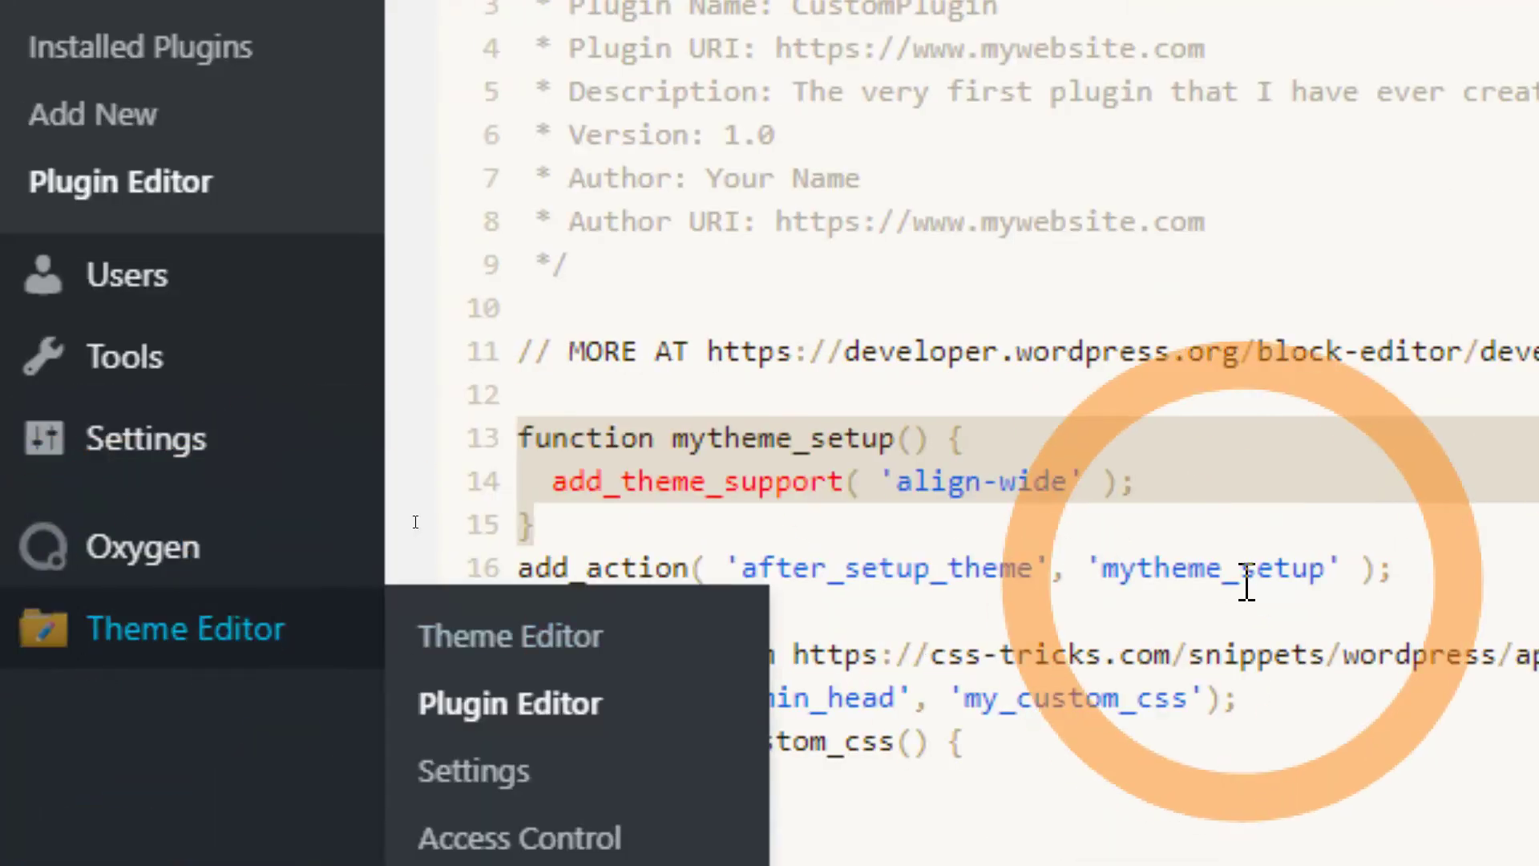
scroll(992, 646, down, 5)
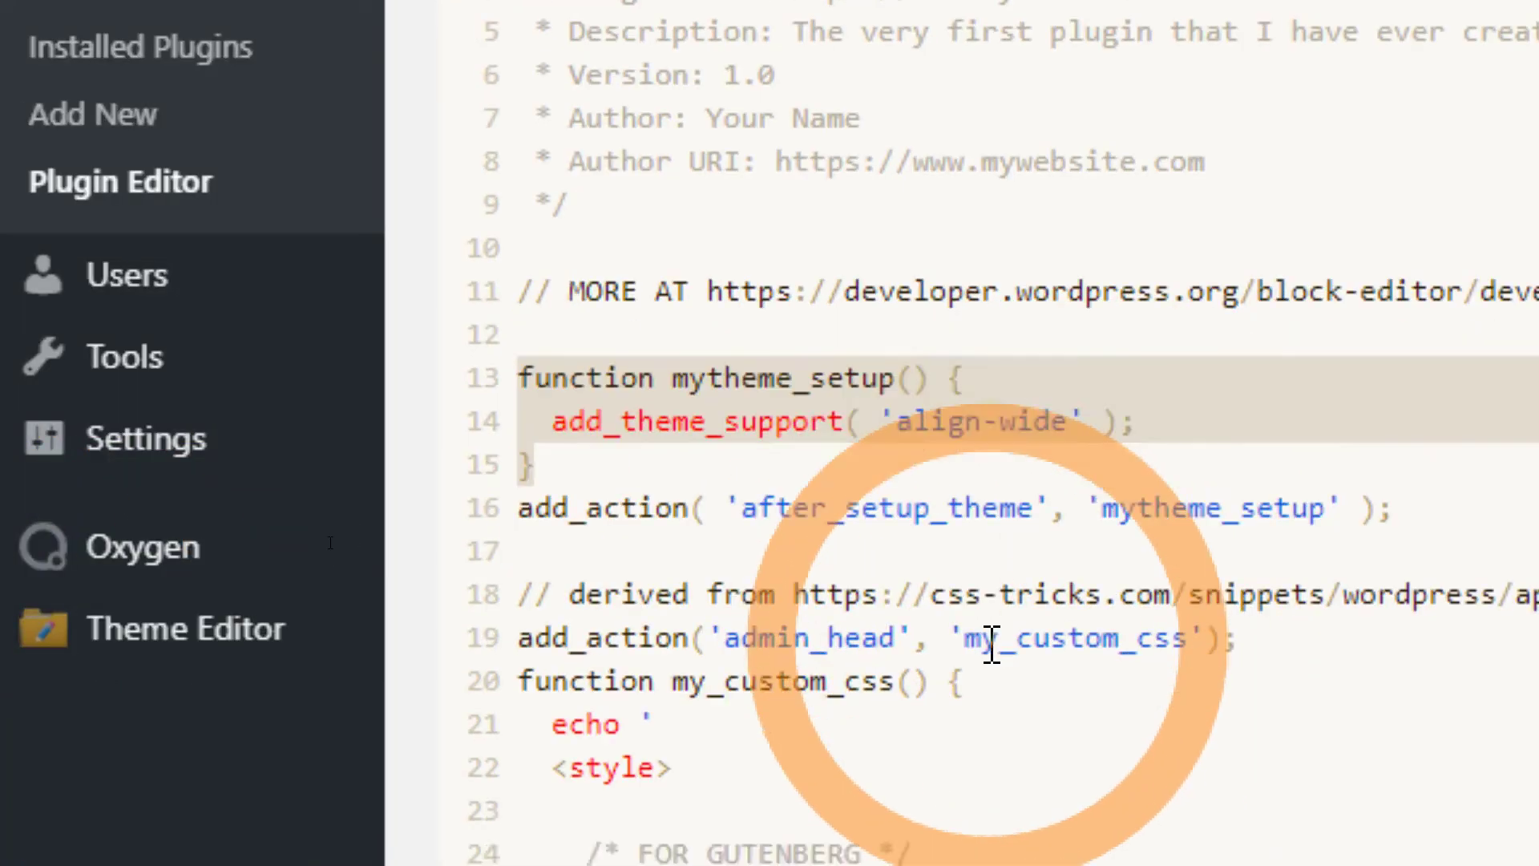
scroll(992, 646, up, 2)
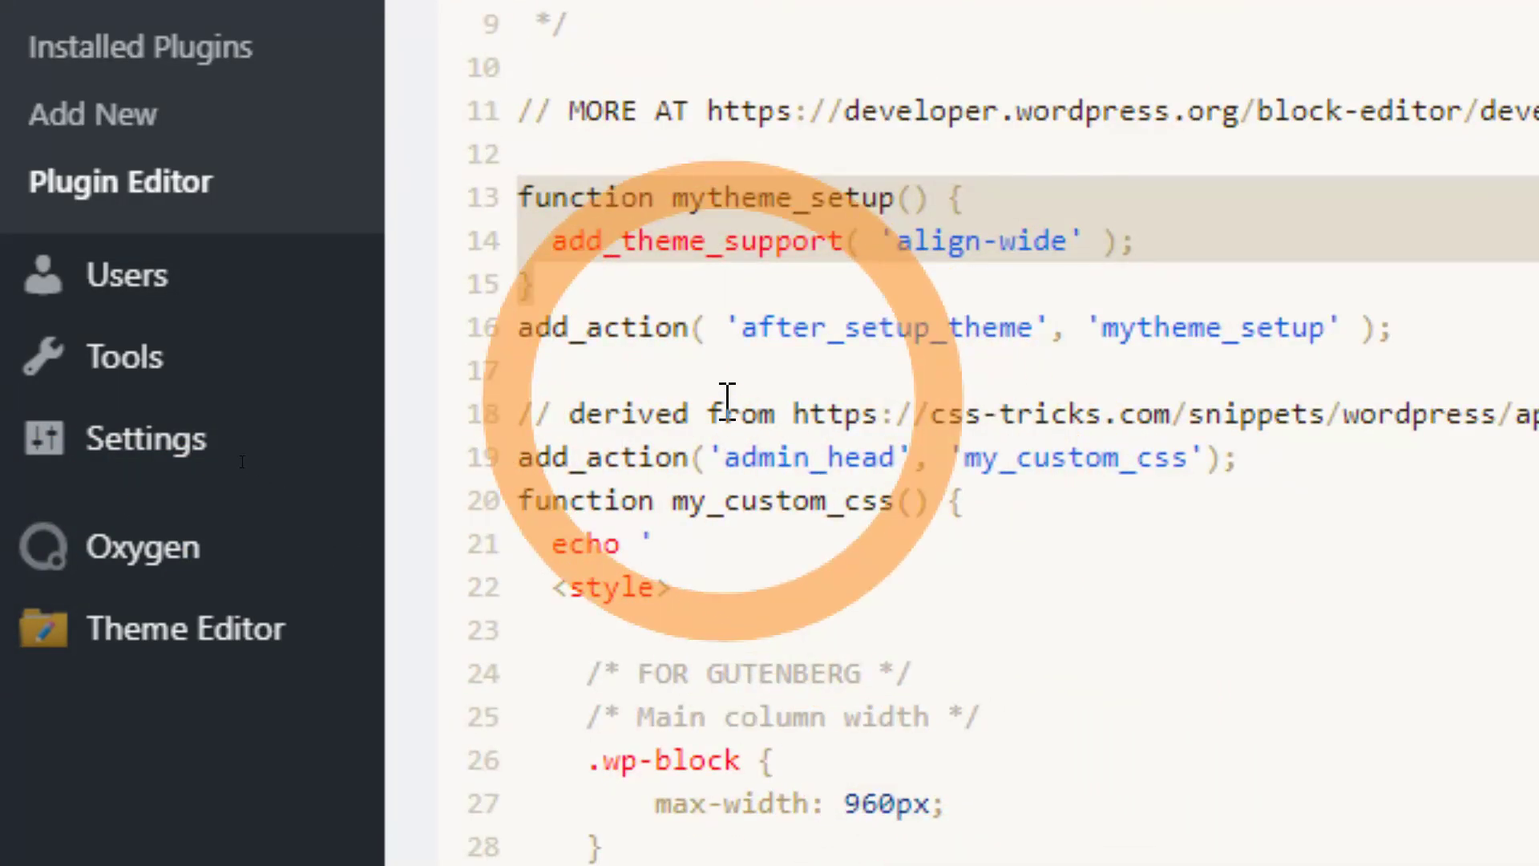
click(758, 367)
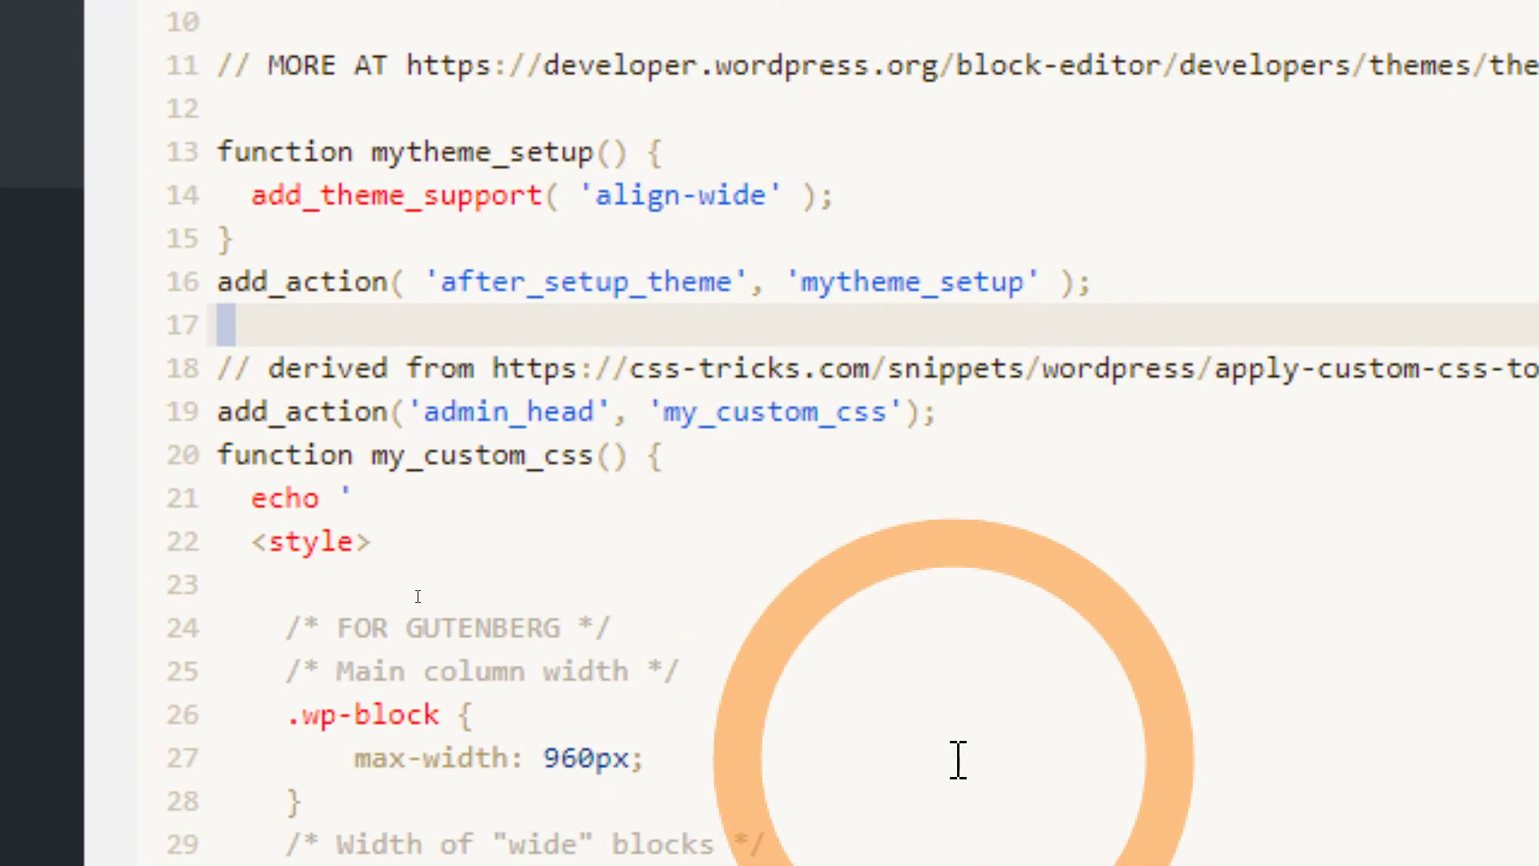
click(414, 411)
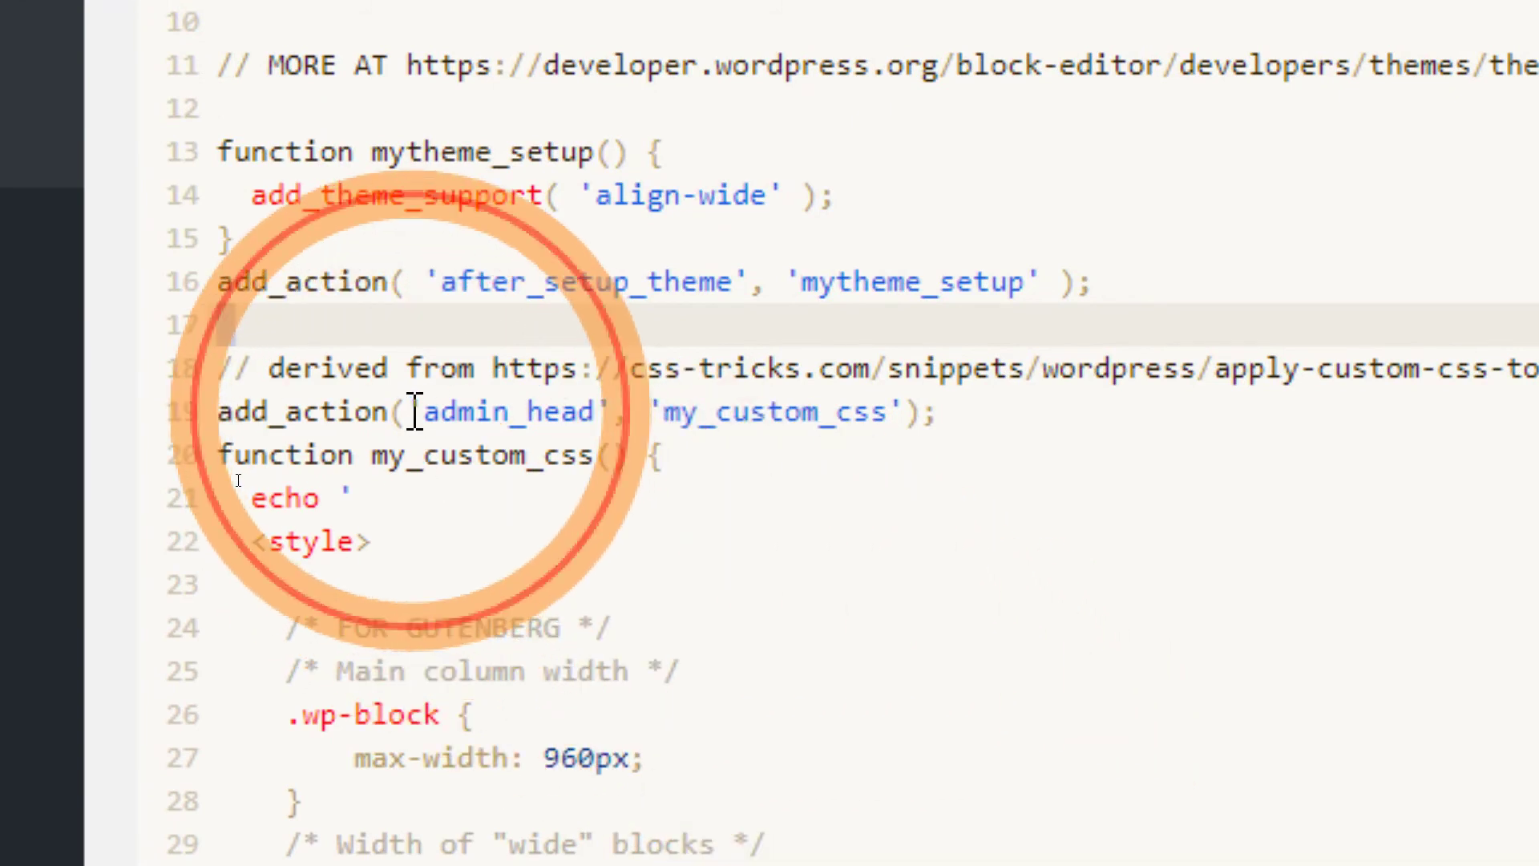
drag(414, 411, 908, 411)
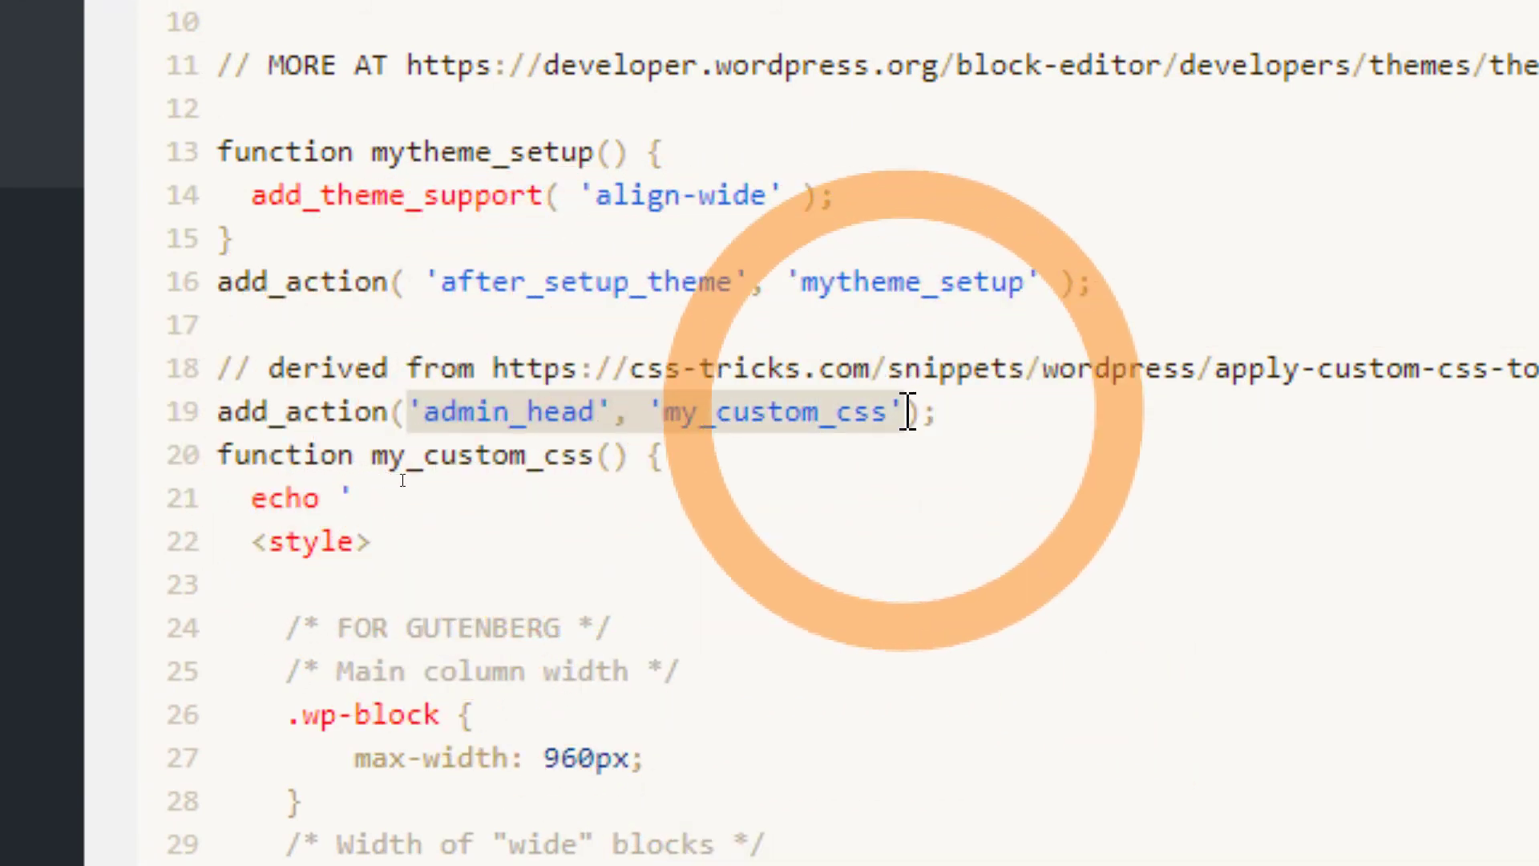
scroll(429, 533, down, 3)
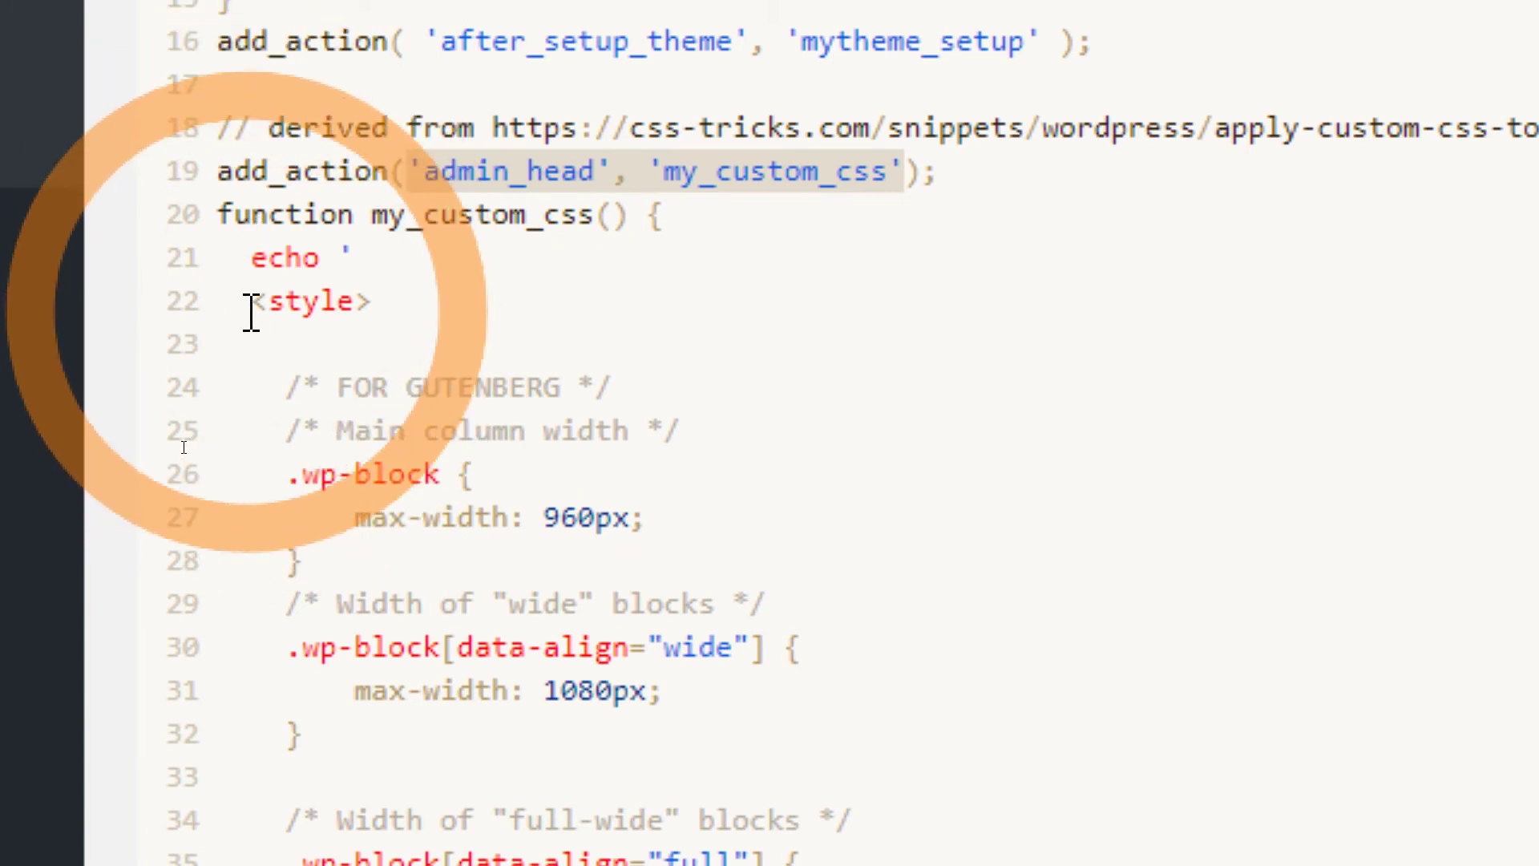
scroll(489, 493, down, 3)
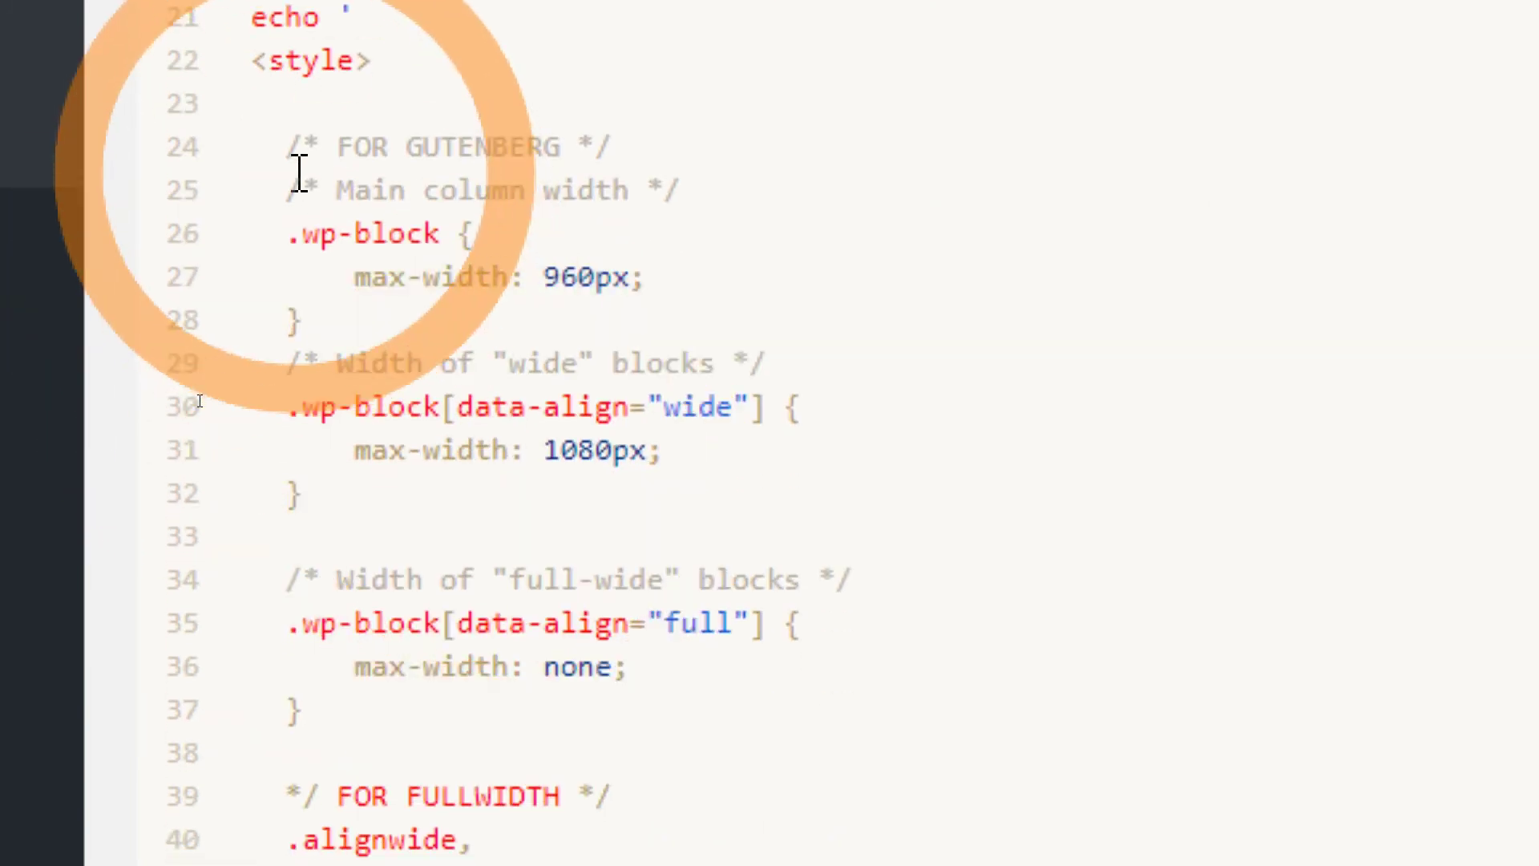
scroll(653, 533, down, 5)
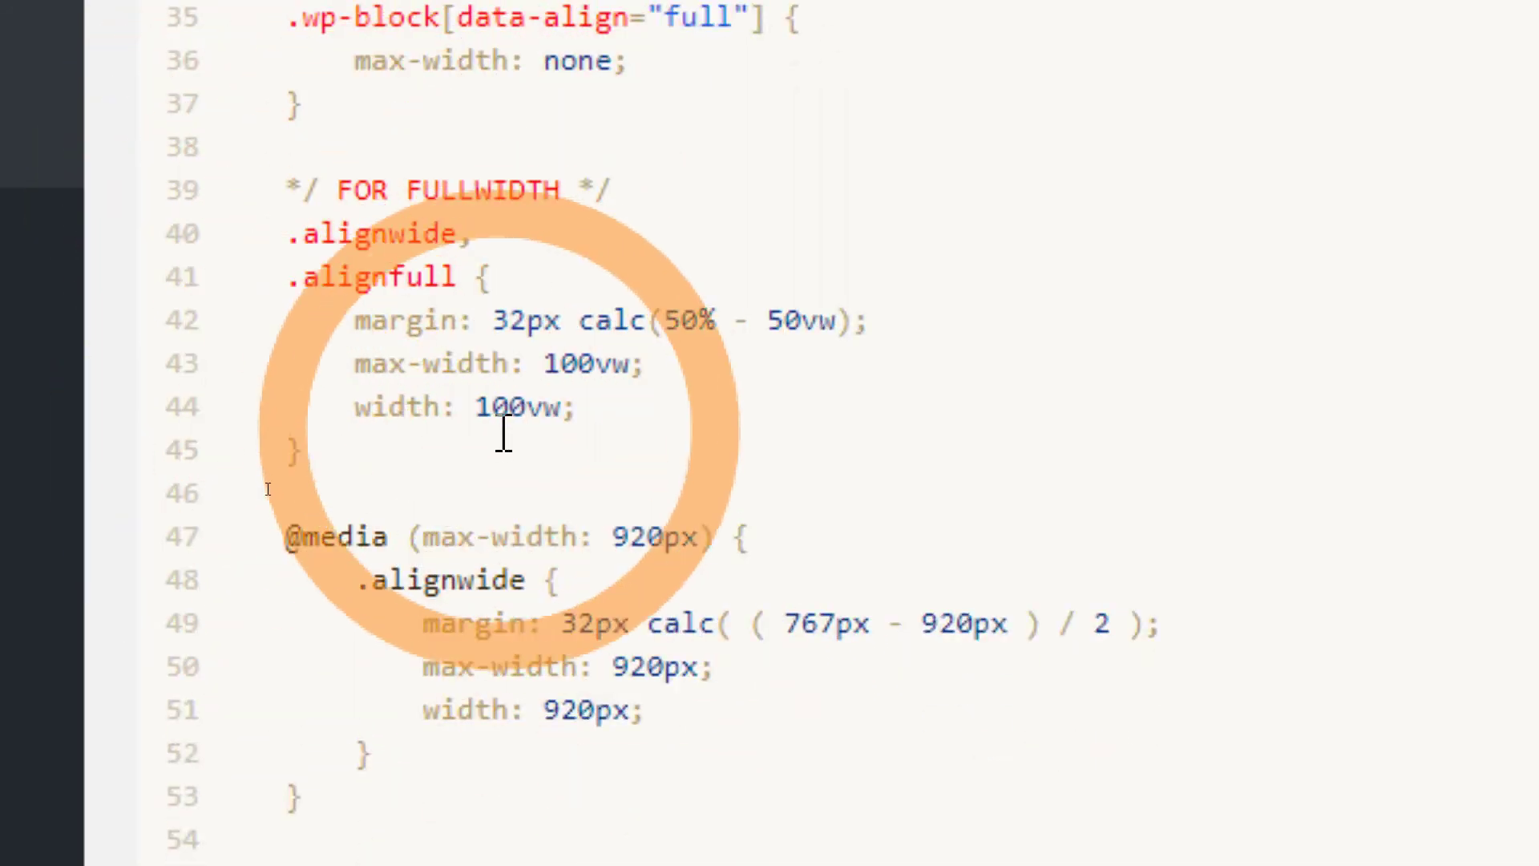
drag(285, 191, 453, 760)
key(ctrl+c)
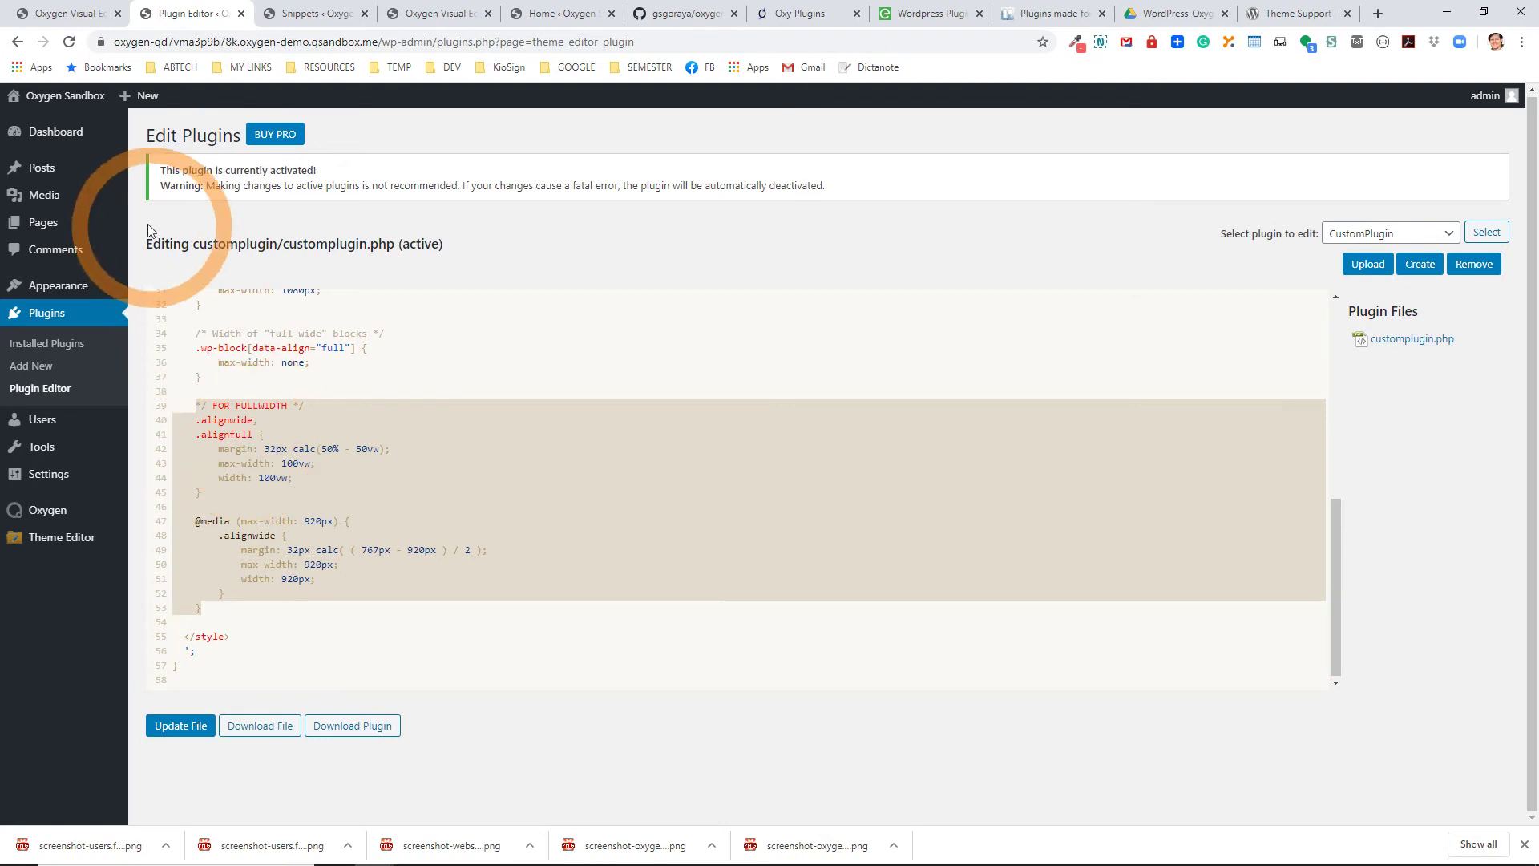
Open the Customizer's Additional CSS from the front end and paste in the prepared CSS rules.
mouse_move(96, 107)
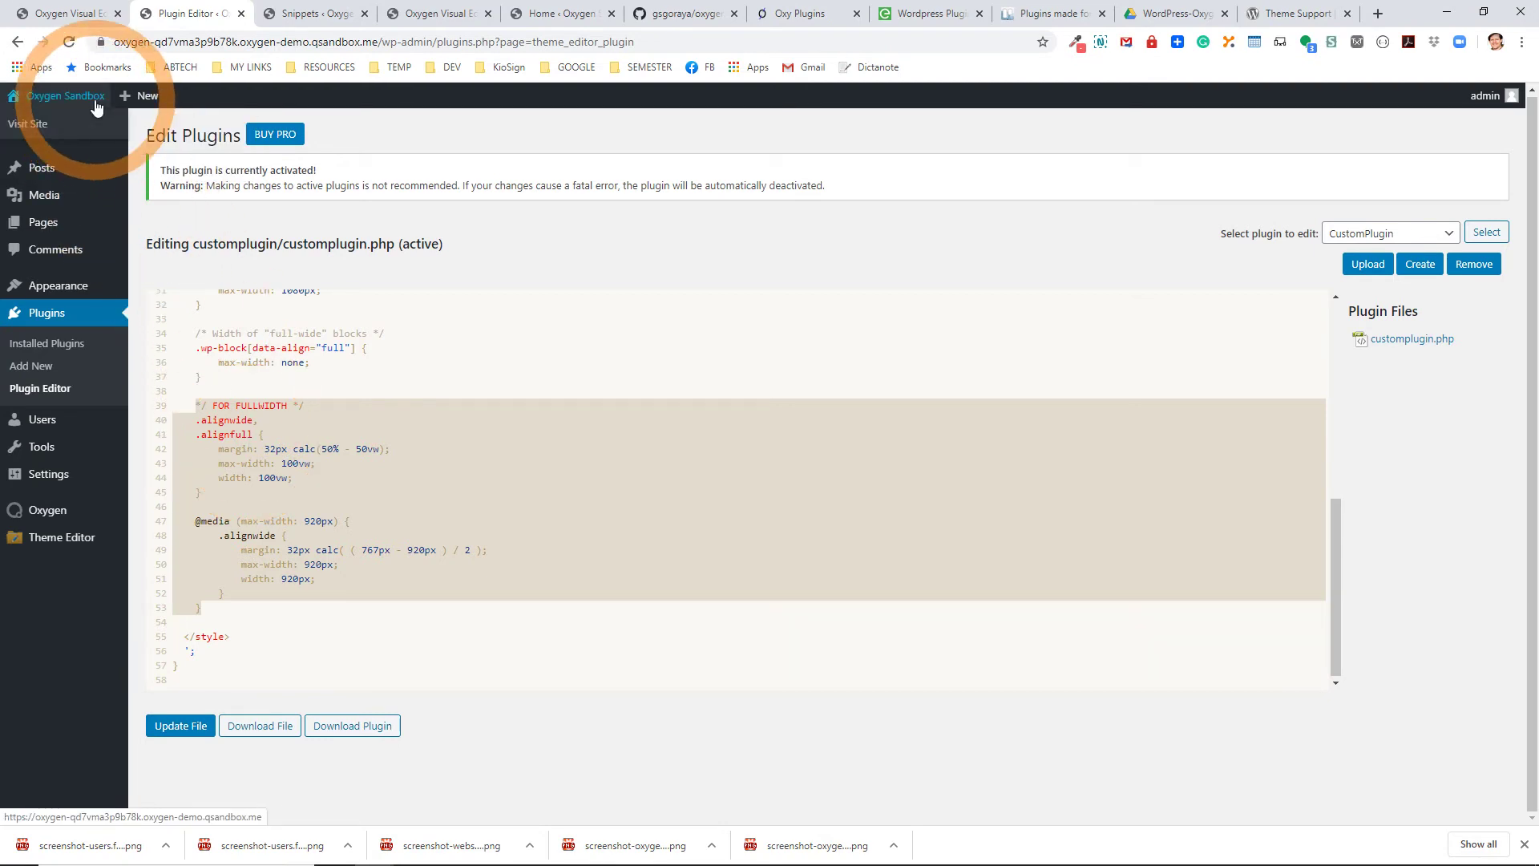
click(97, 107)
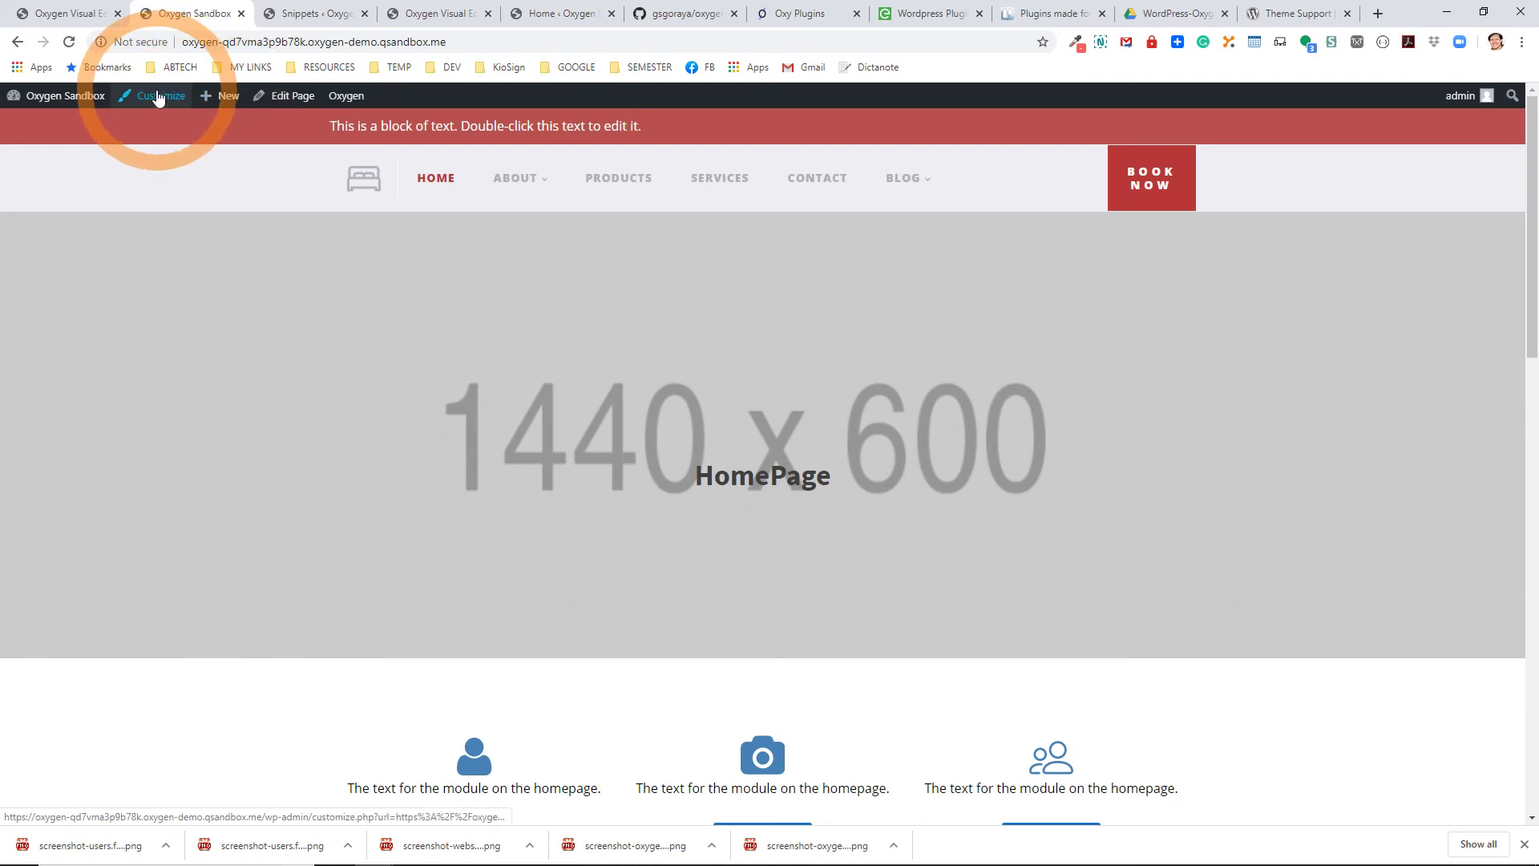
click(158, 97)
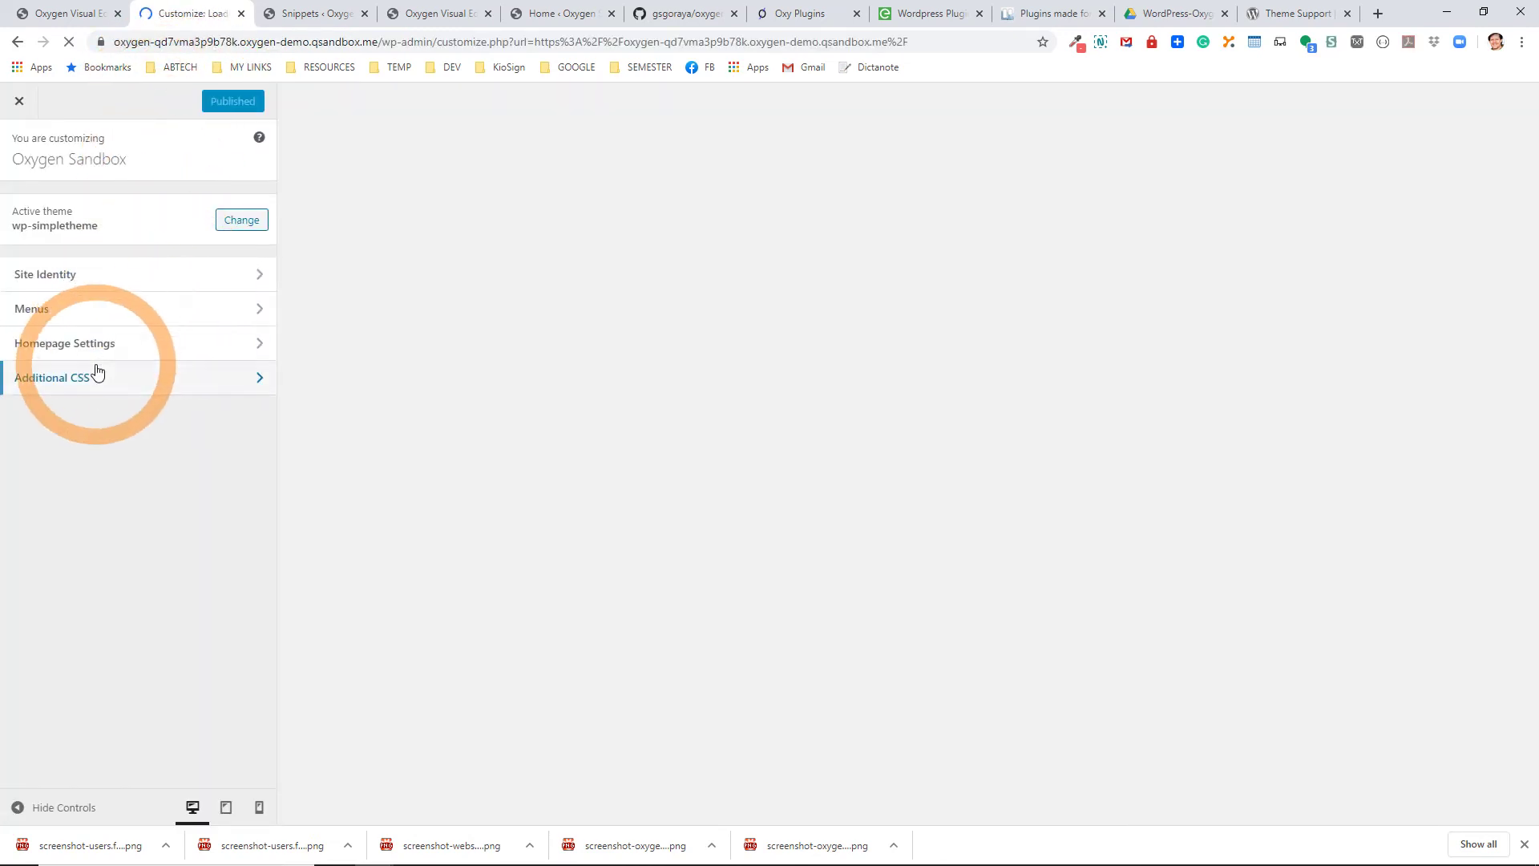
click(96, 371)
click(141, 512)
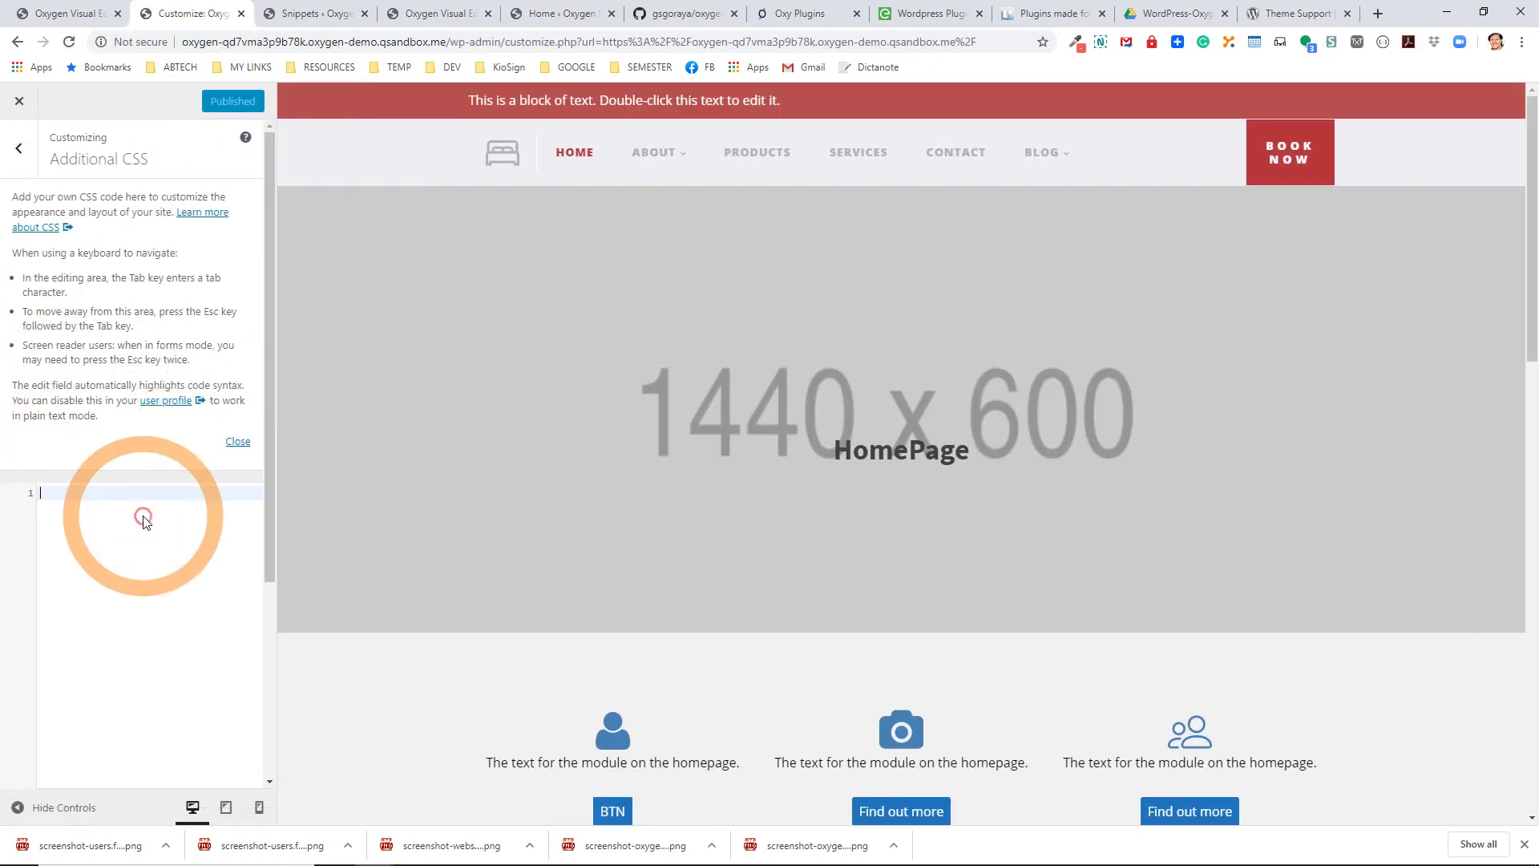
key(ctrl+v)
click(235, 441)
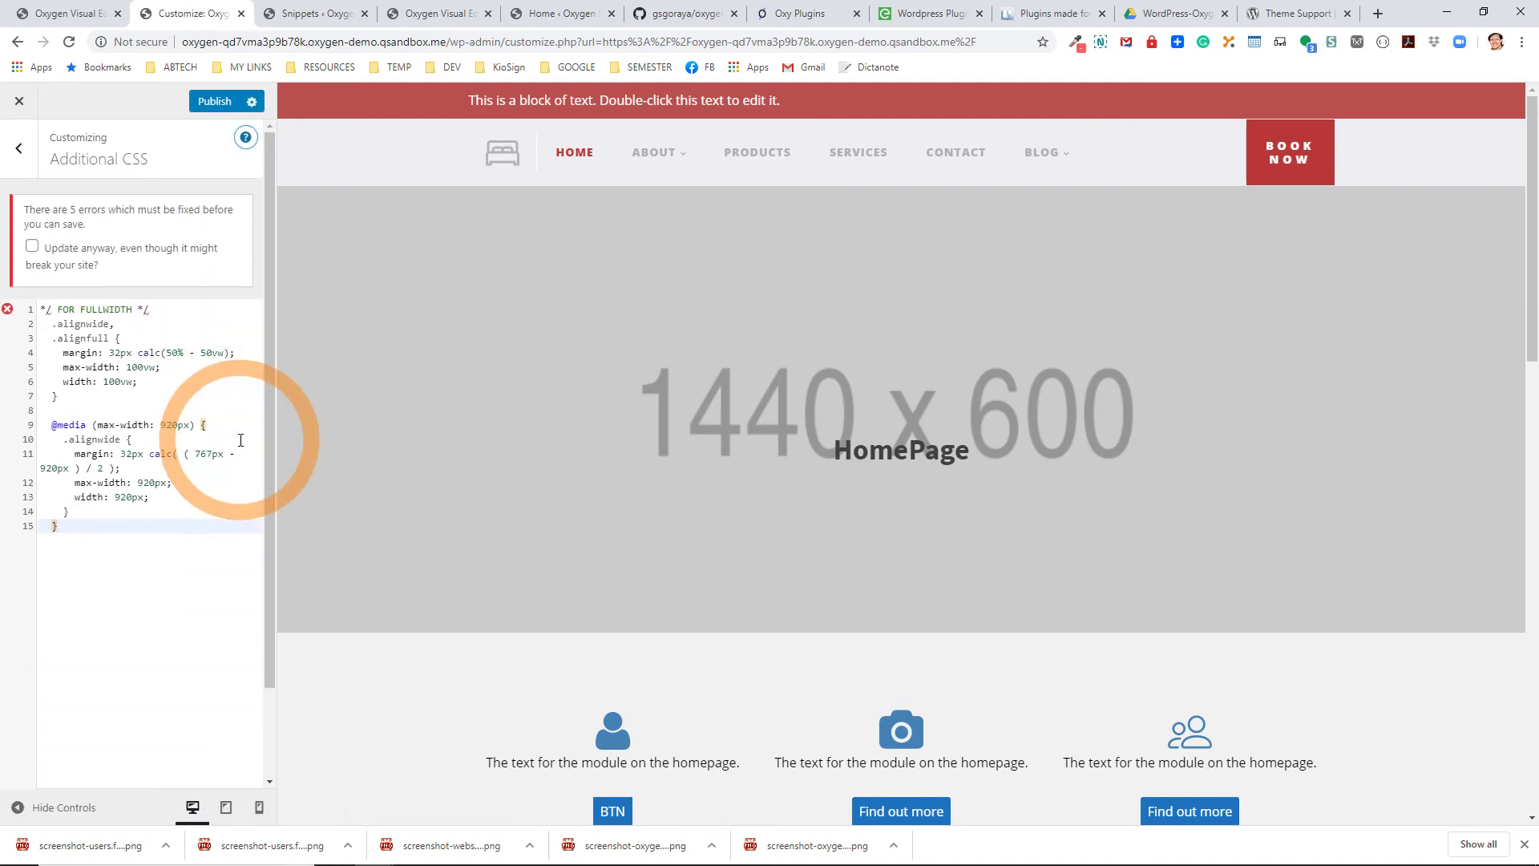
Fix line 1 so it reads '/* FOR FULLWIDTH */' and attempt to publish.
click(37, 314)
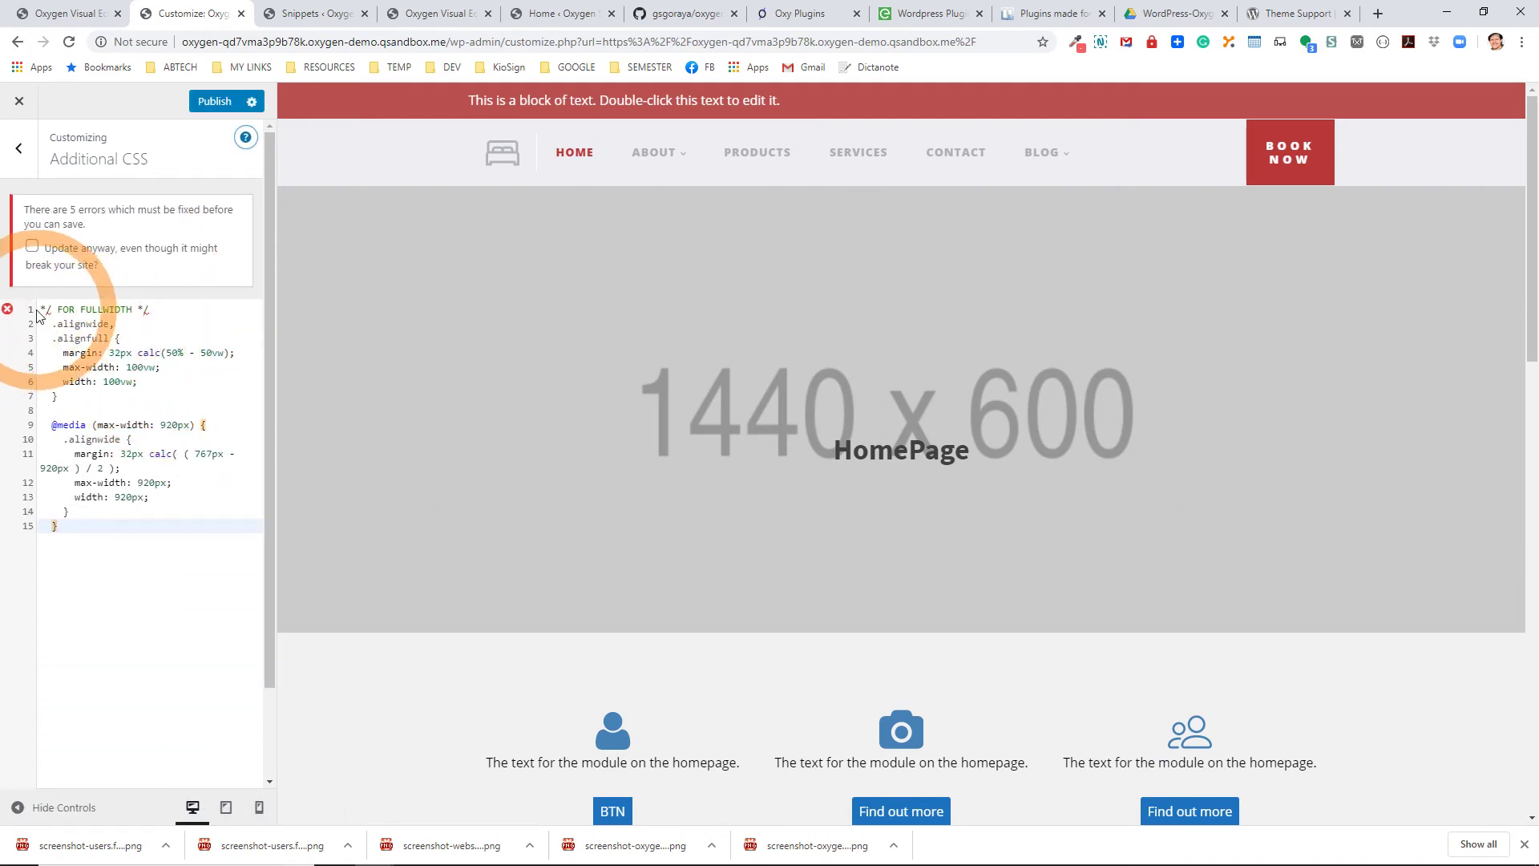
drag(41, 310, 159, 313)
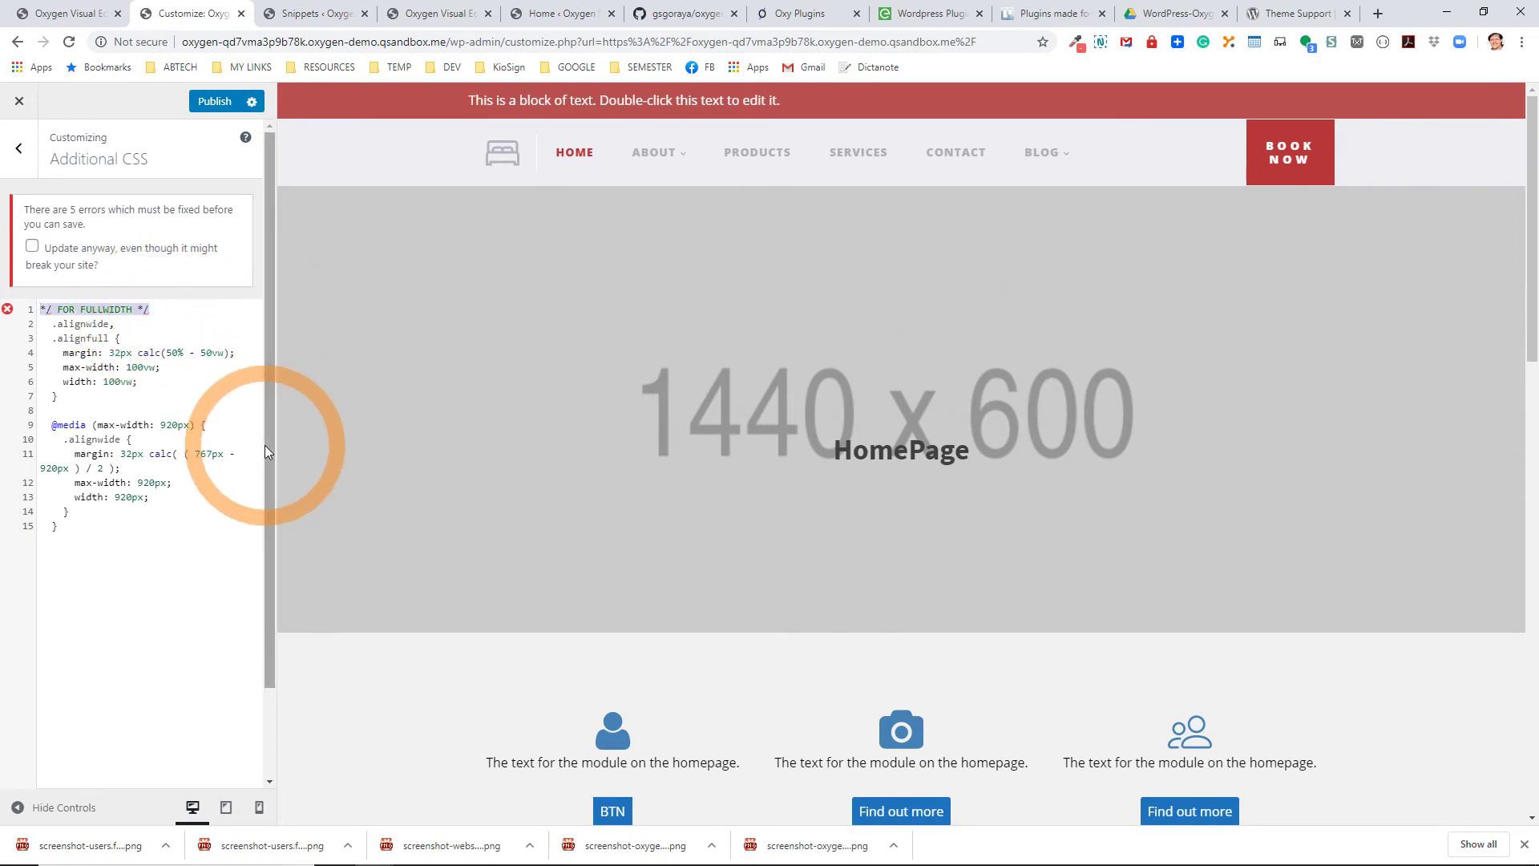
click(43, 311)
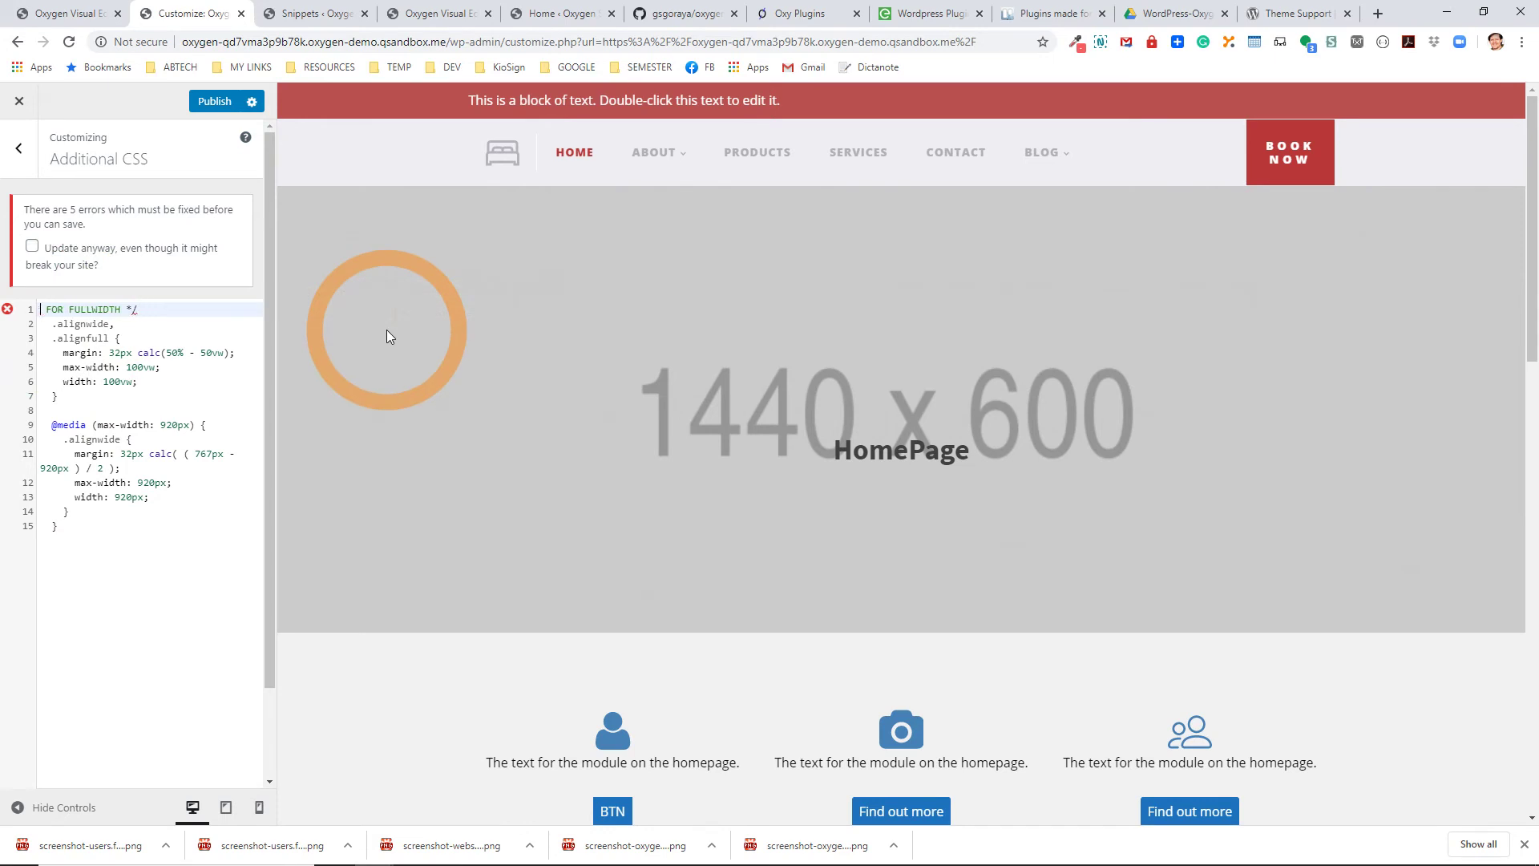
text(*)
click(215, 102)
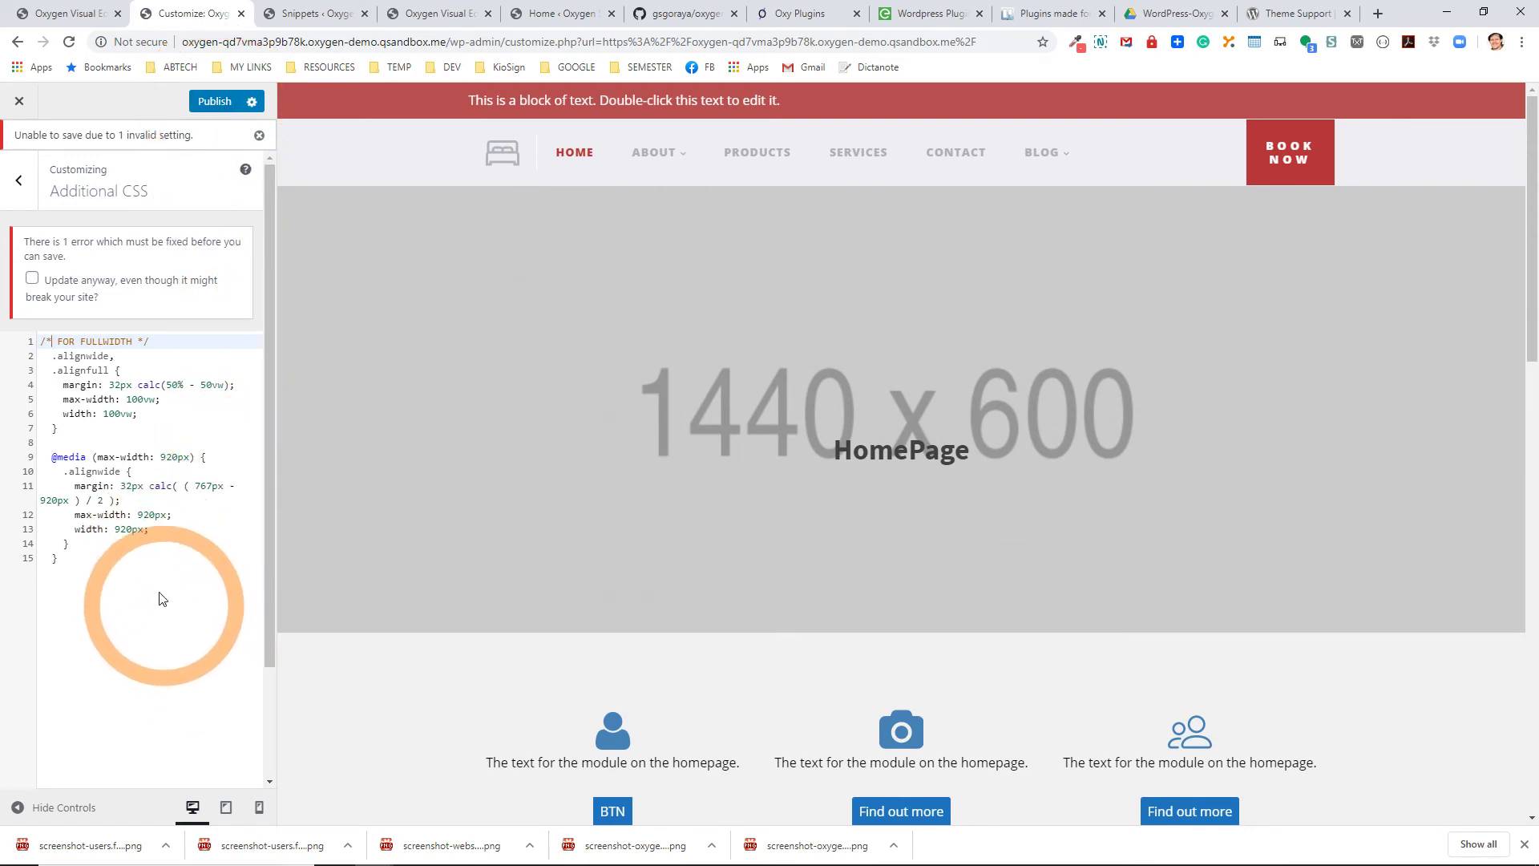
click(123, 356)
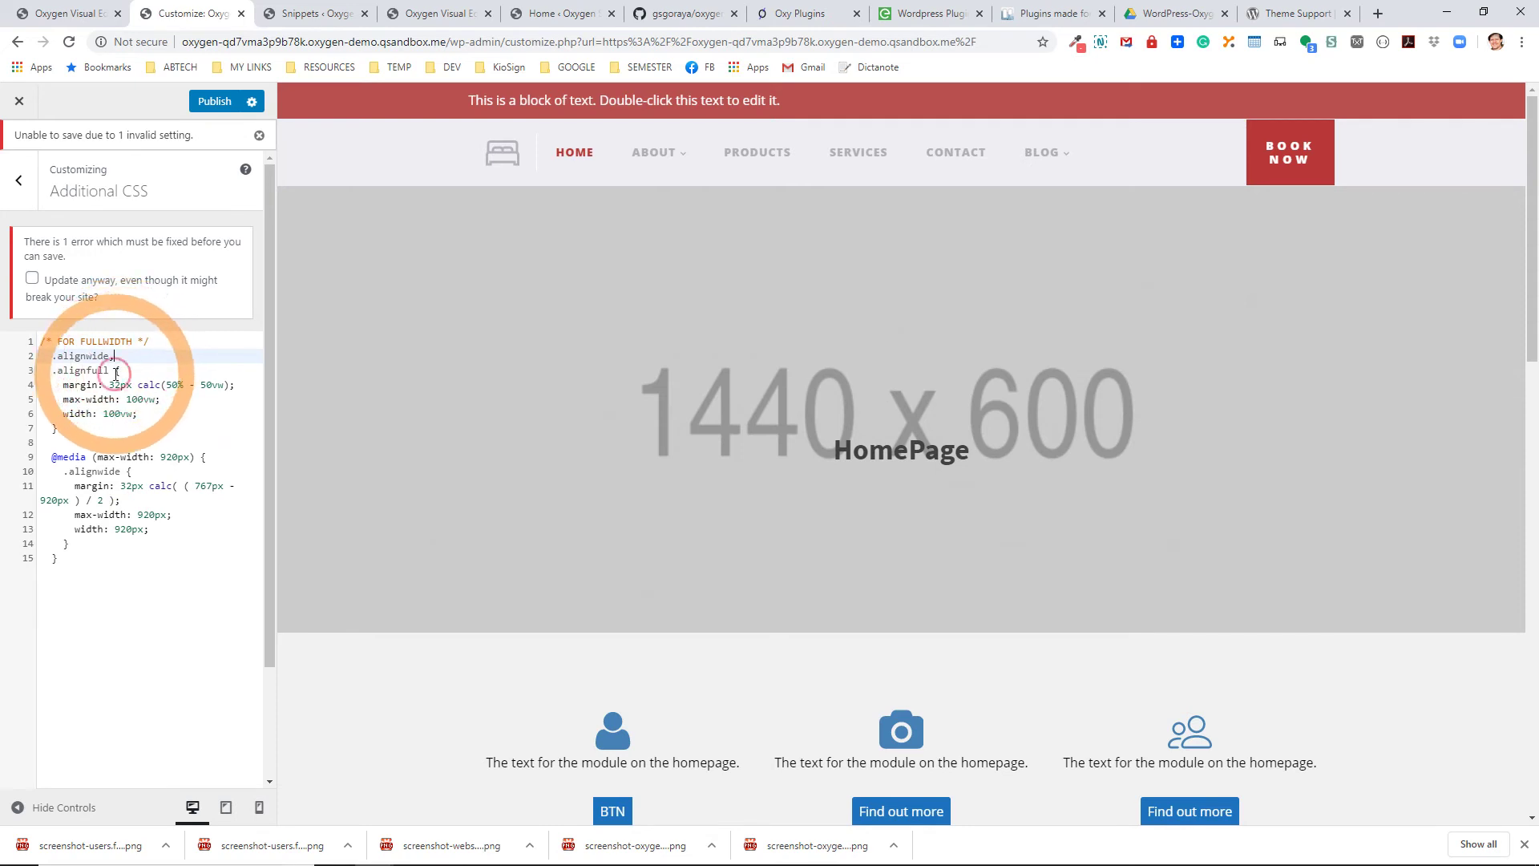
click(84, 428)
click(53, 456)
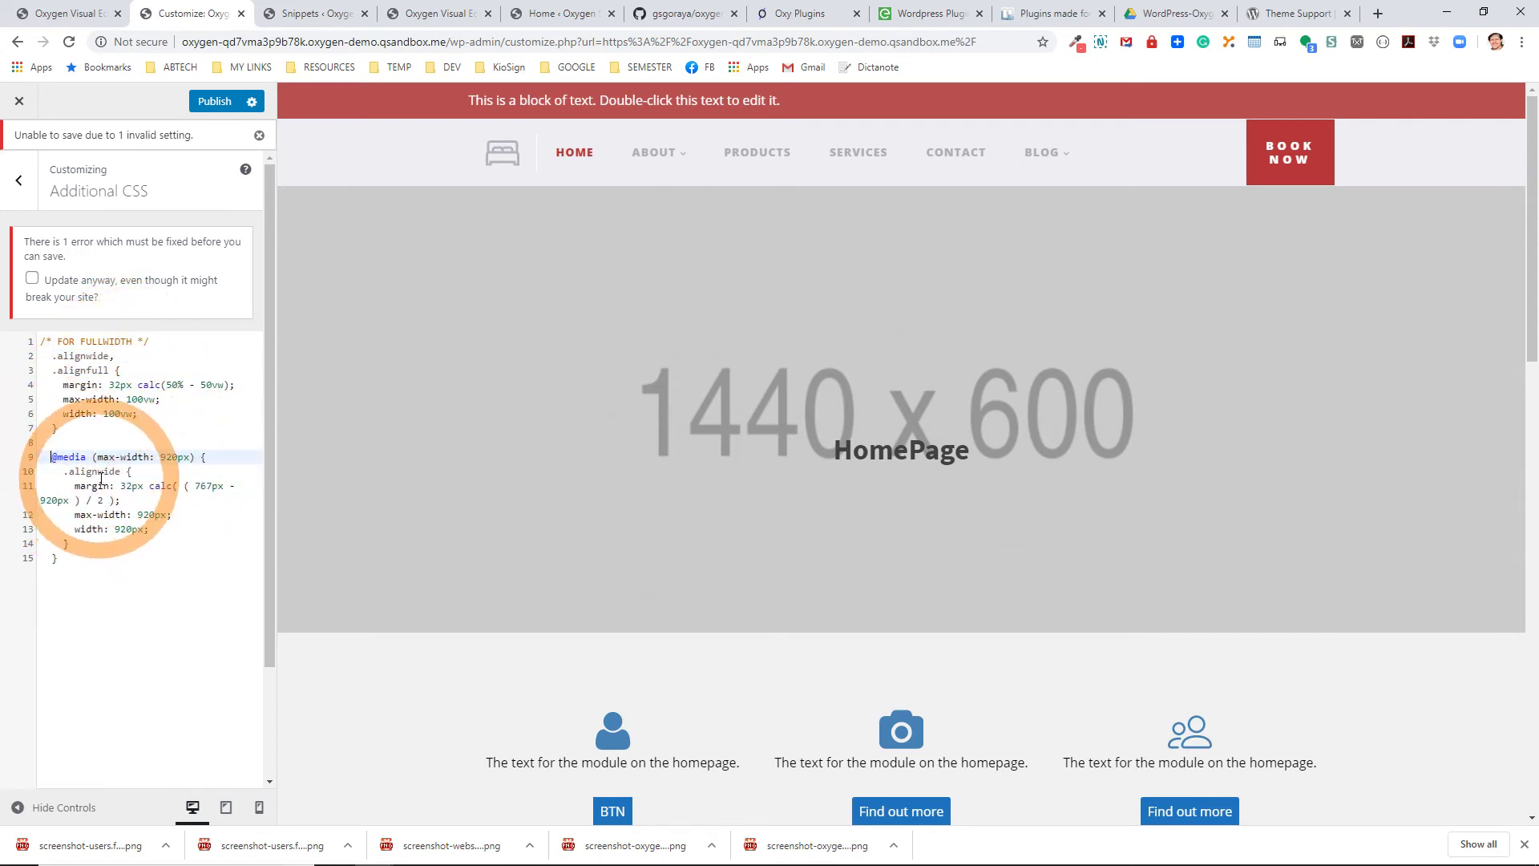
click(77, 545)
drag(77, 545, 29, 473)
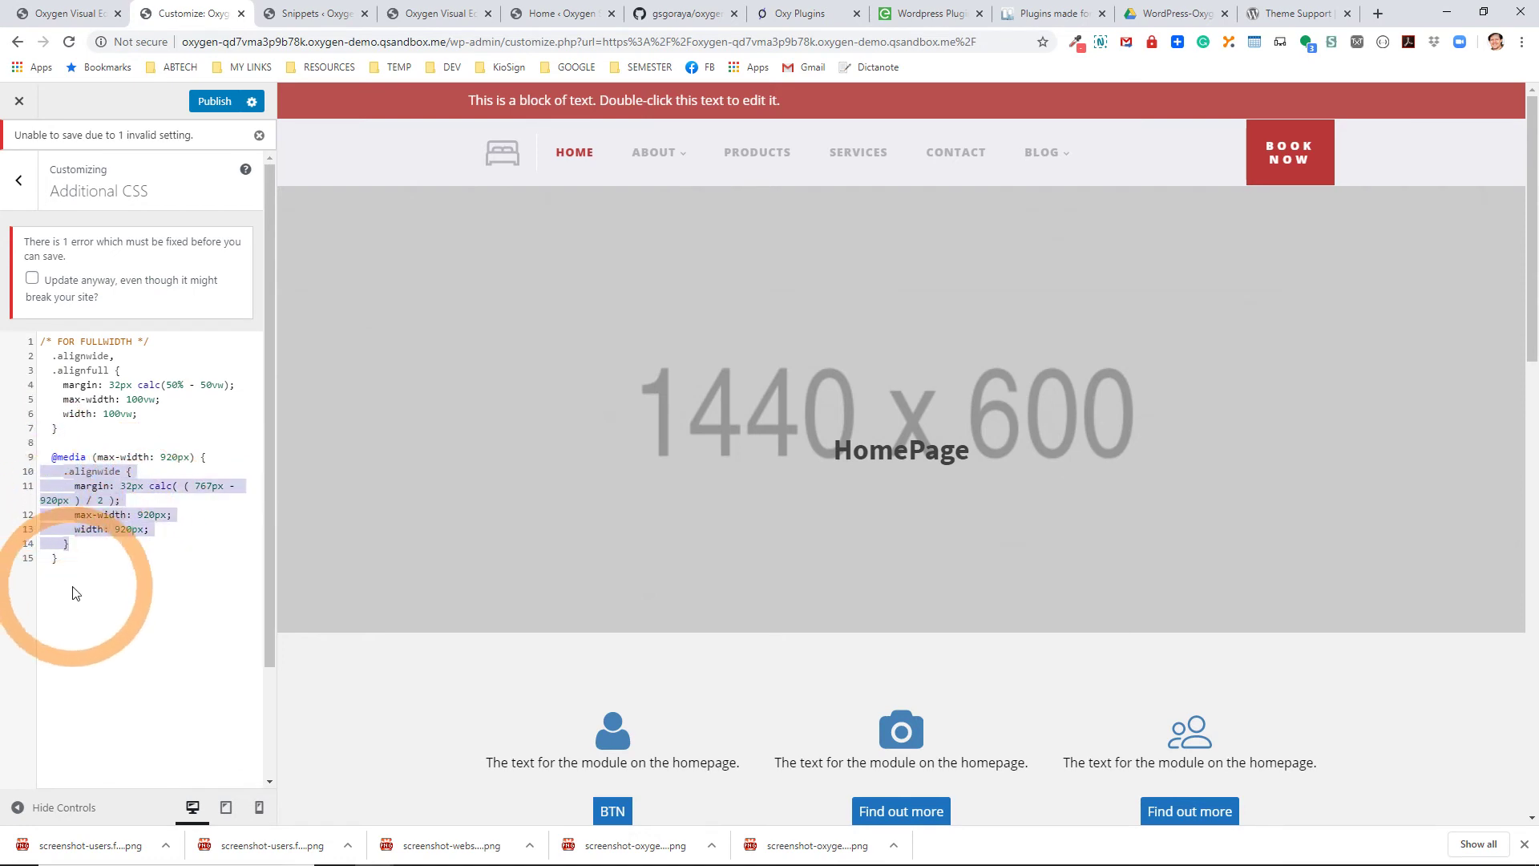
click(67, 557)
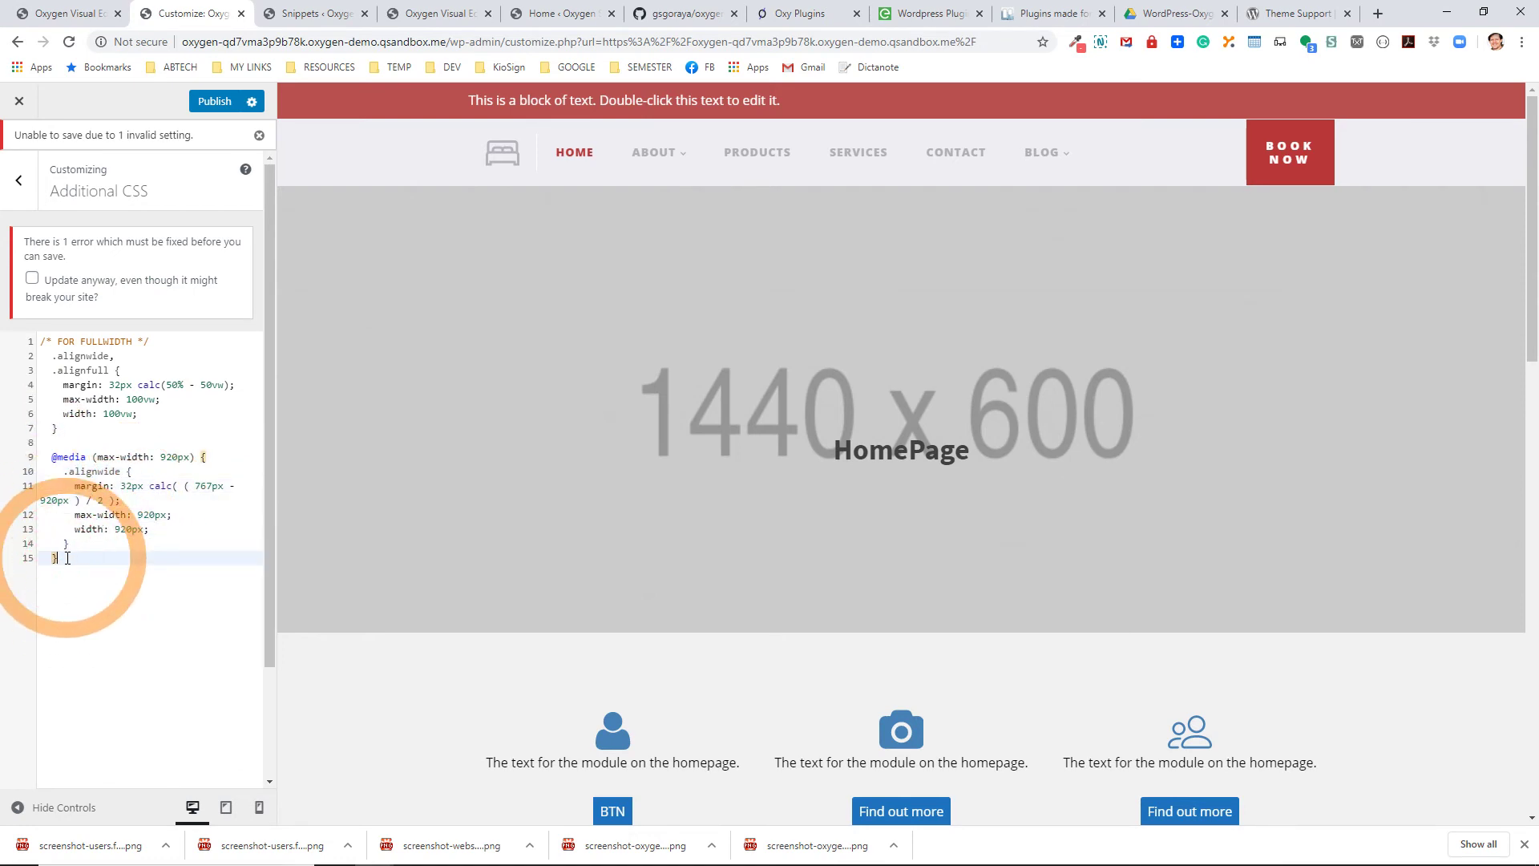
Dismiss the error warning, publish the Additional CSS, and close the Customizer.
click(95, 279)
click(212, 102)
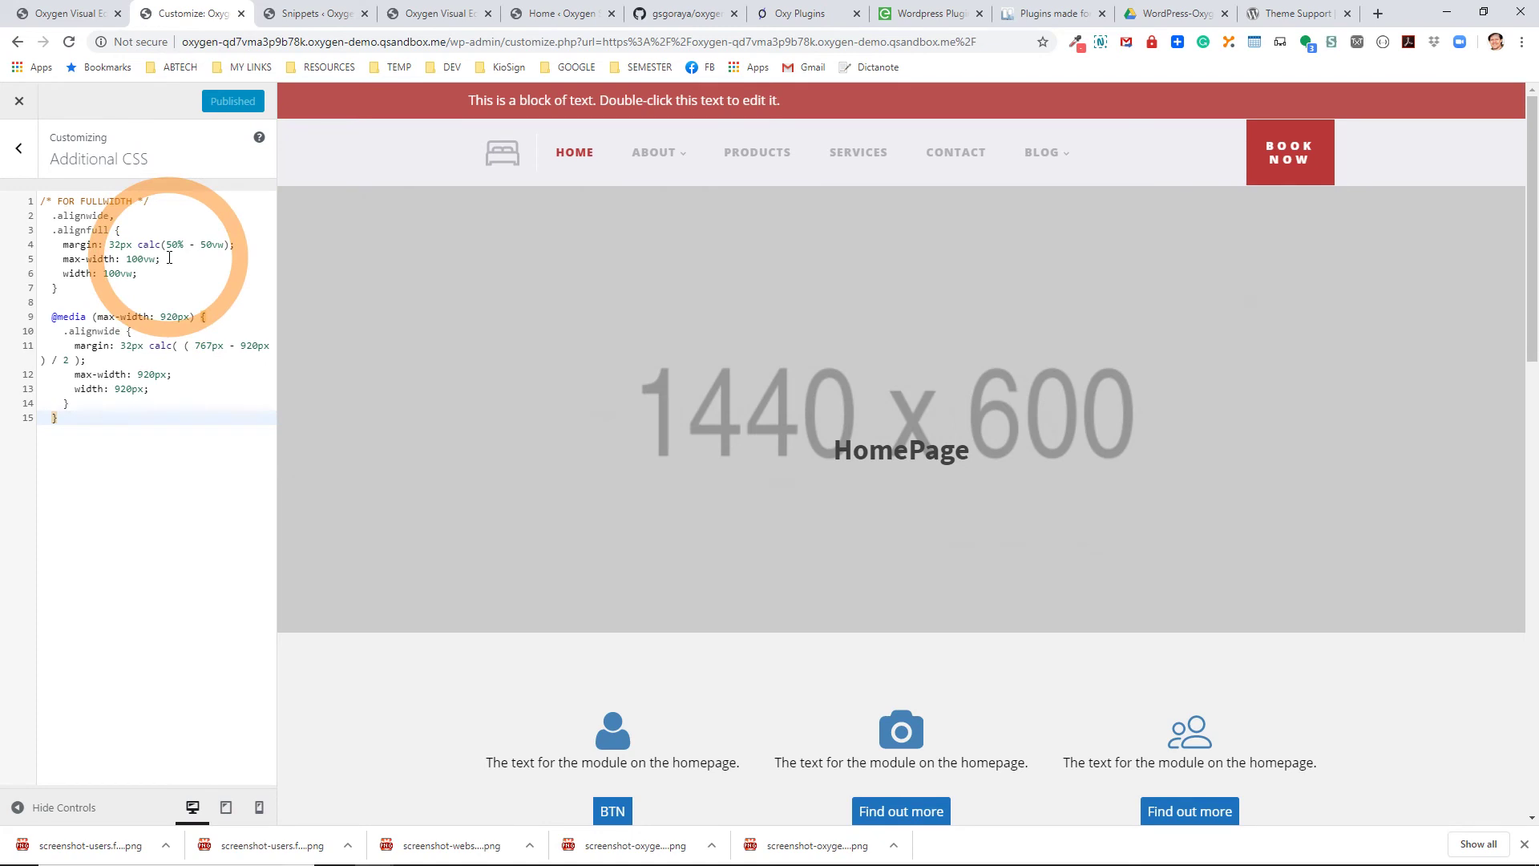
click(21, 102)
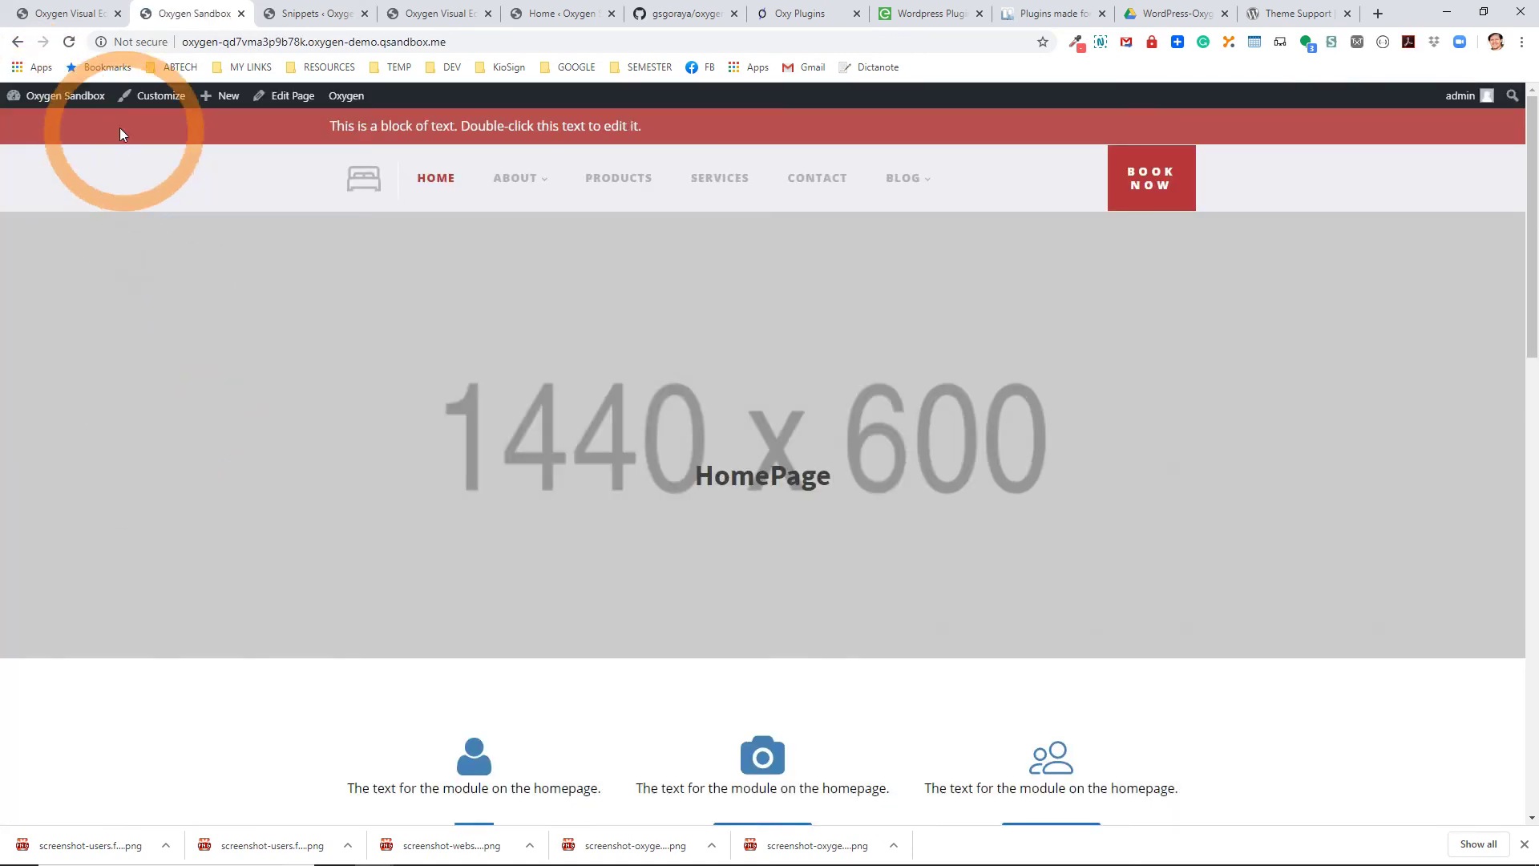
mouse_move(91, 112)
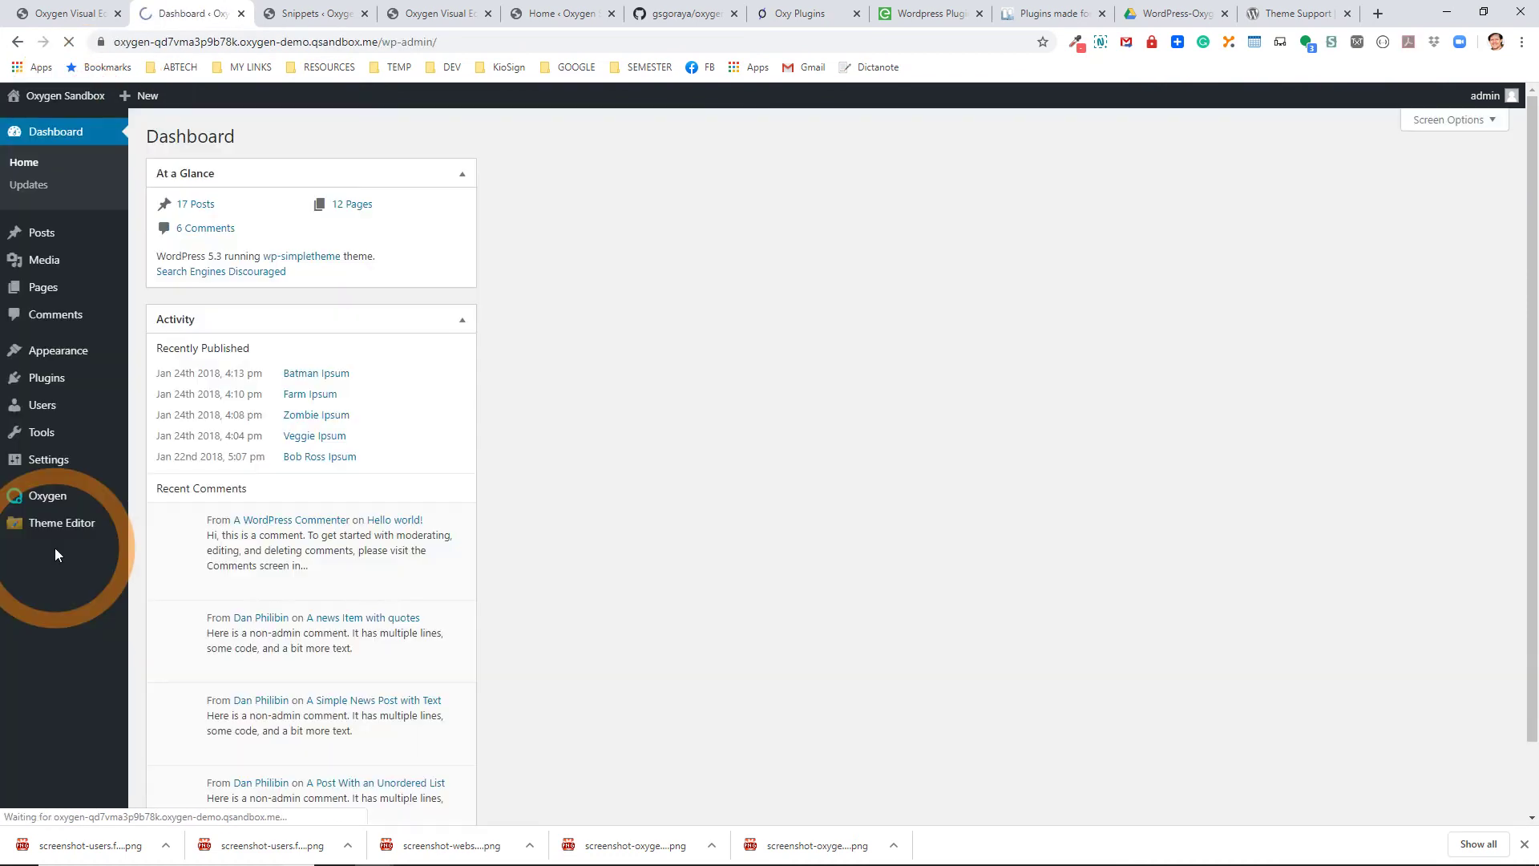
Load CustomPlugin's file in the Plugin Editor.
mouse_move(54, 380)
click(168, 424)
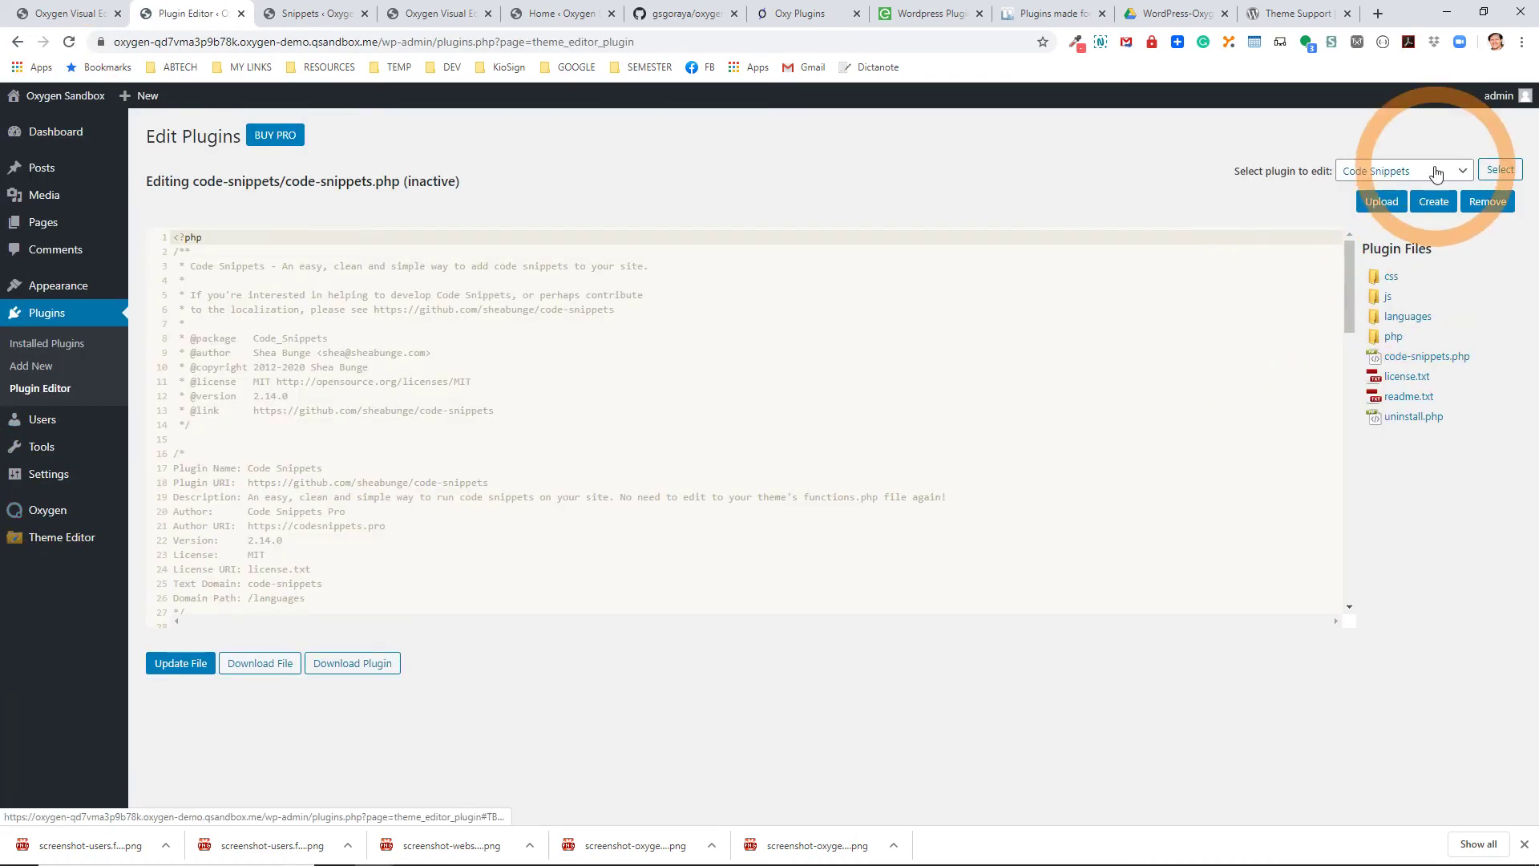
click(1405, 171)
click(1403, 204)
click(1500, 169)
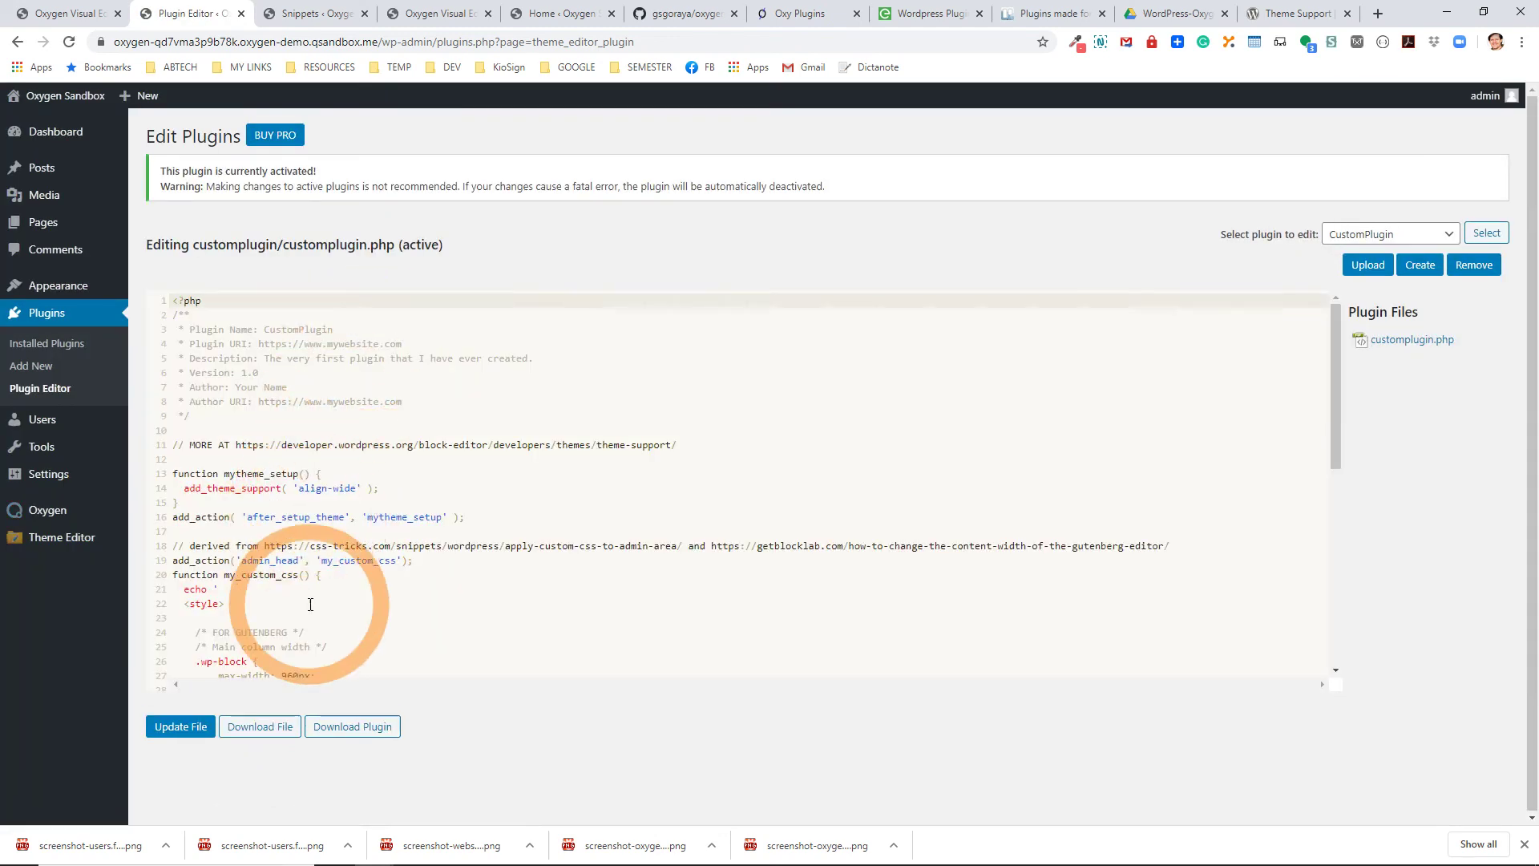
Correct line 39's comment opener to /* FOR FULLWIDTH */ and update the file.
scroll(309, 609, down, 3)
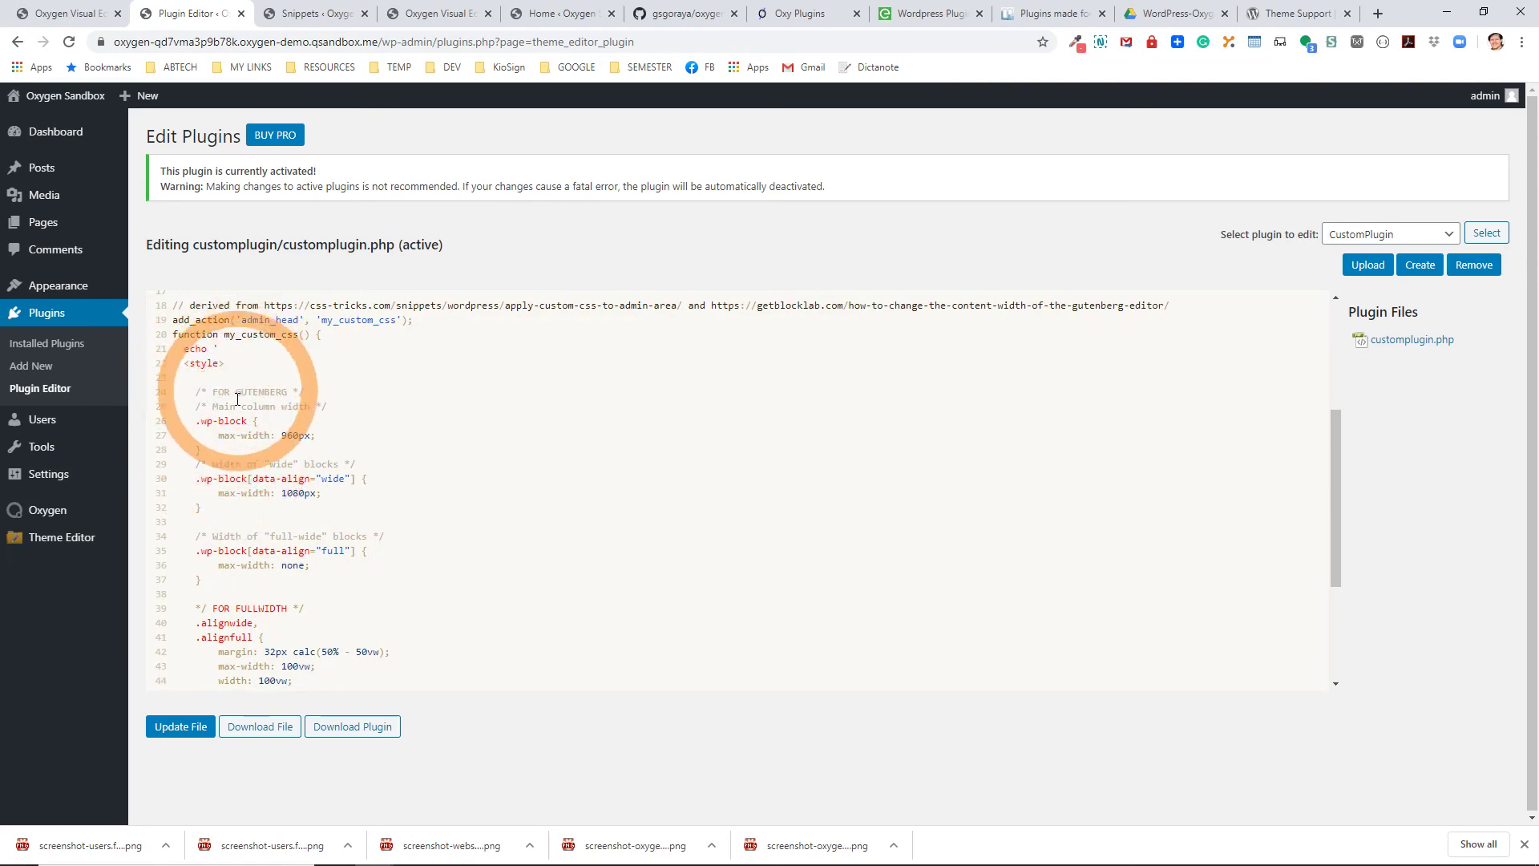
scroll(218, 429, down, 3)
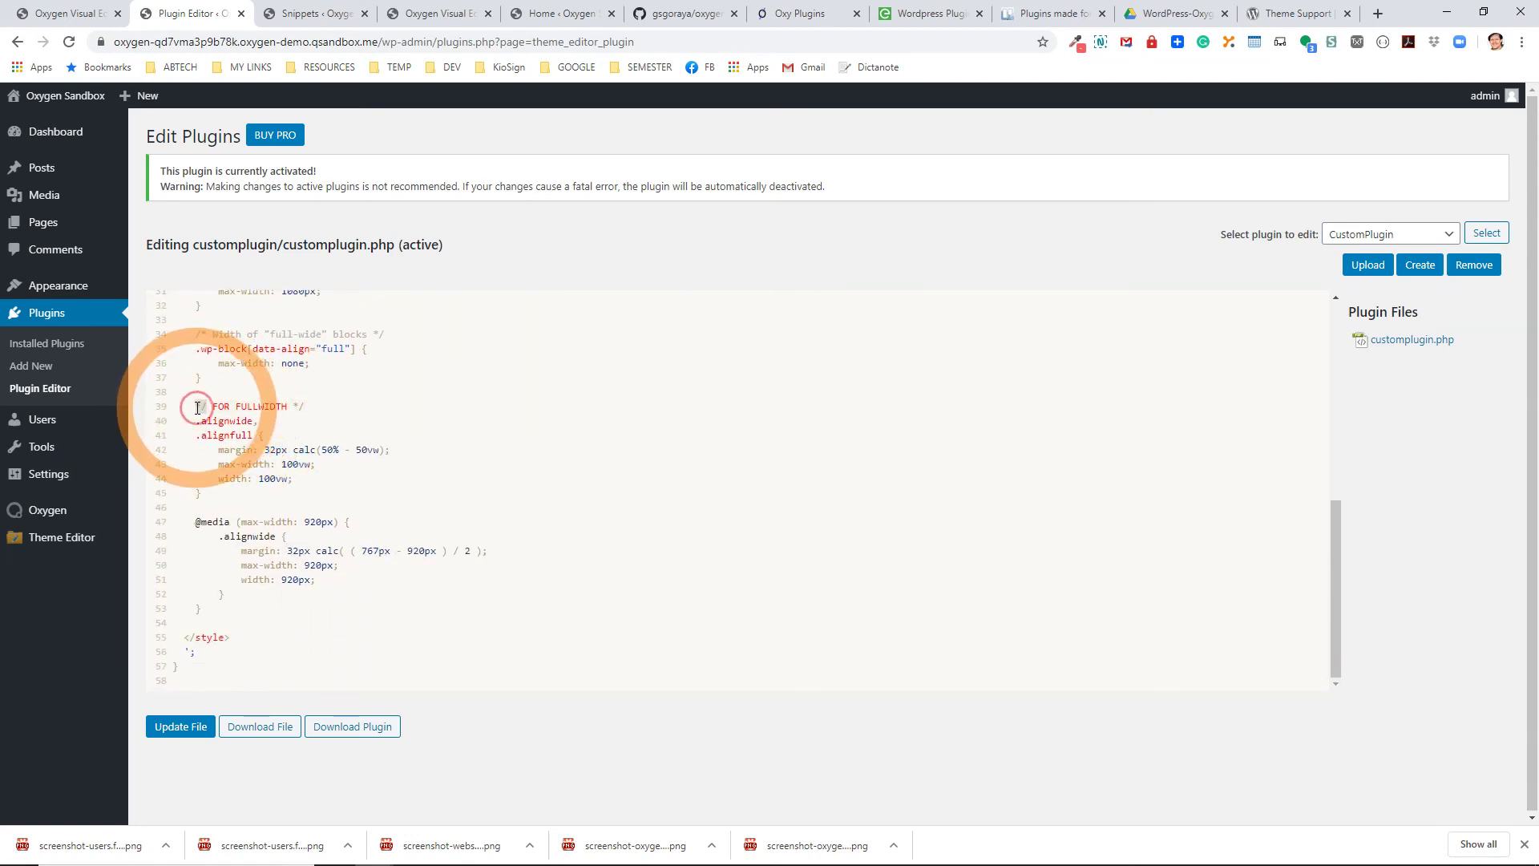
double_click(201, 407)
text(/)
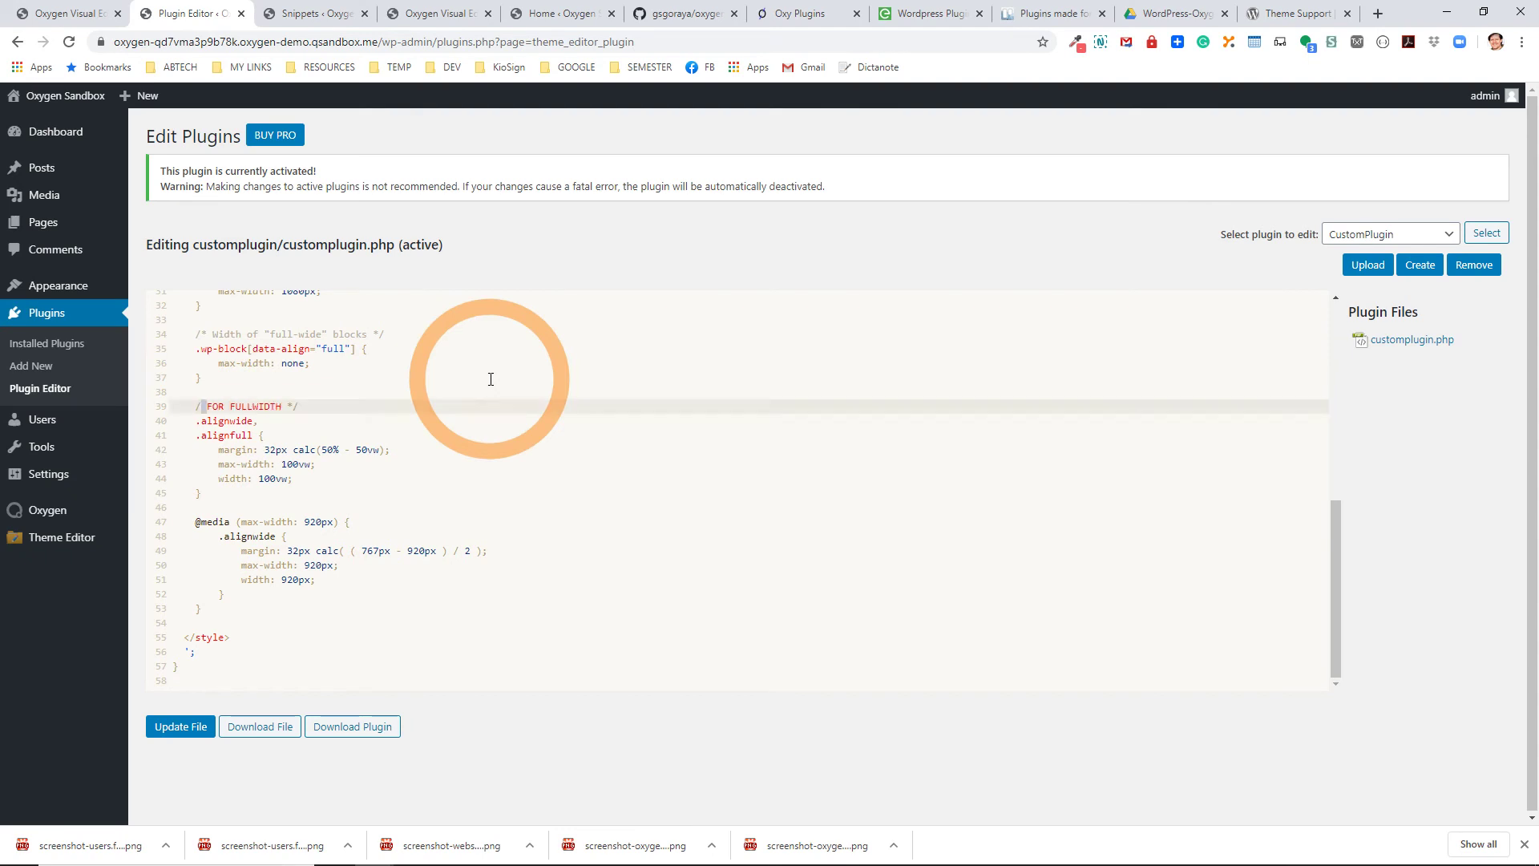
click(181, 726)
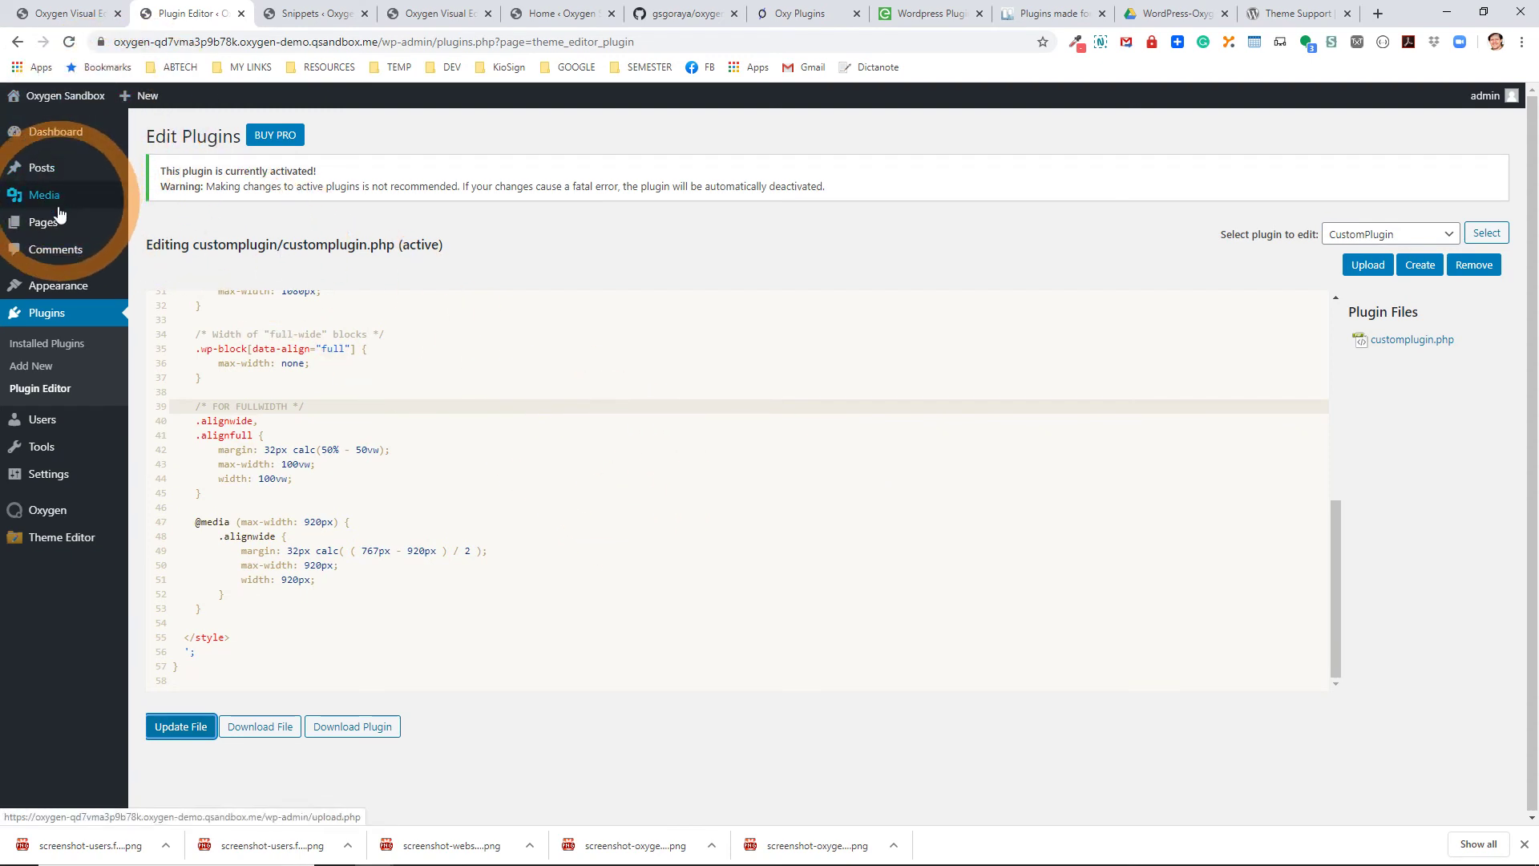
mouse_move(58, 226)
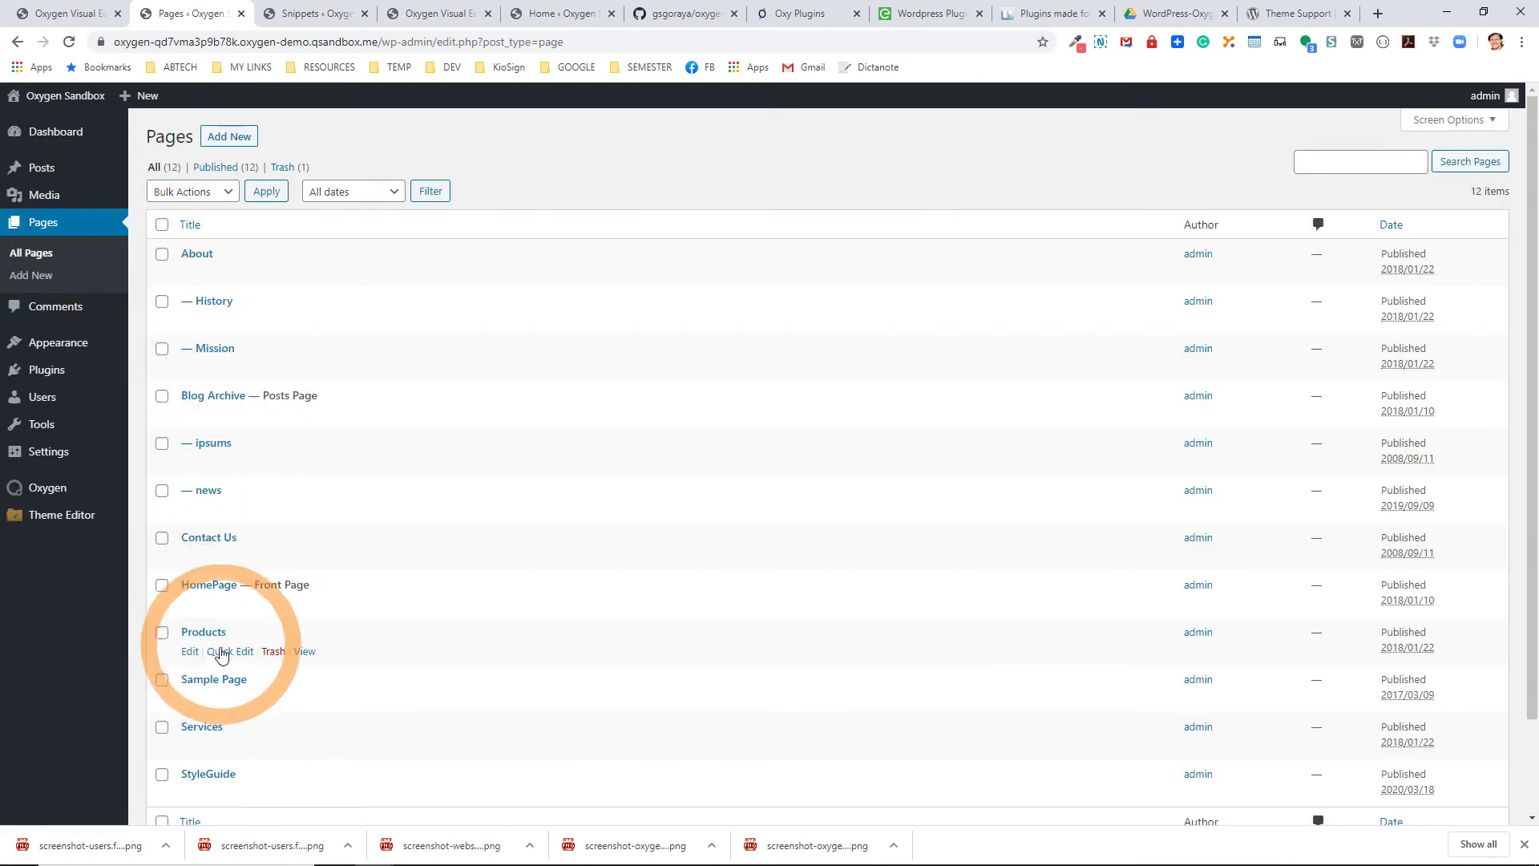
Insert an Image block below the '…or something like this:' paragraph of Sample Page.
click(190, 698)
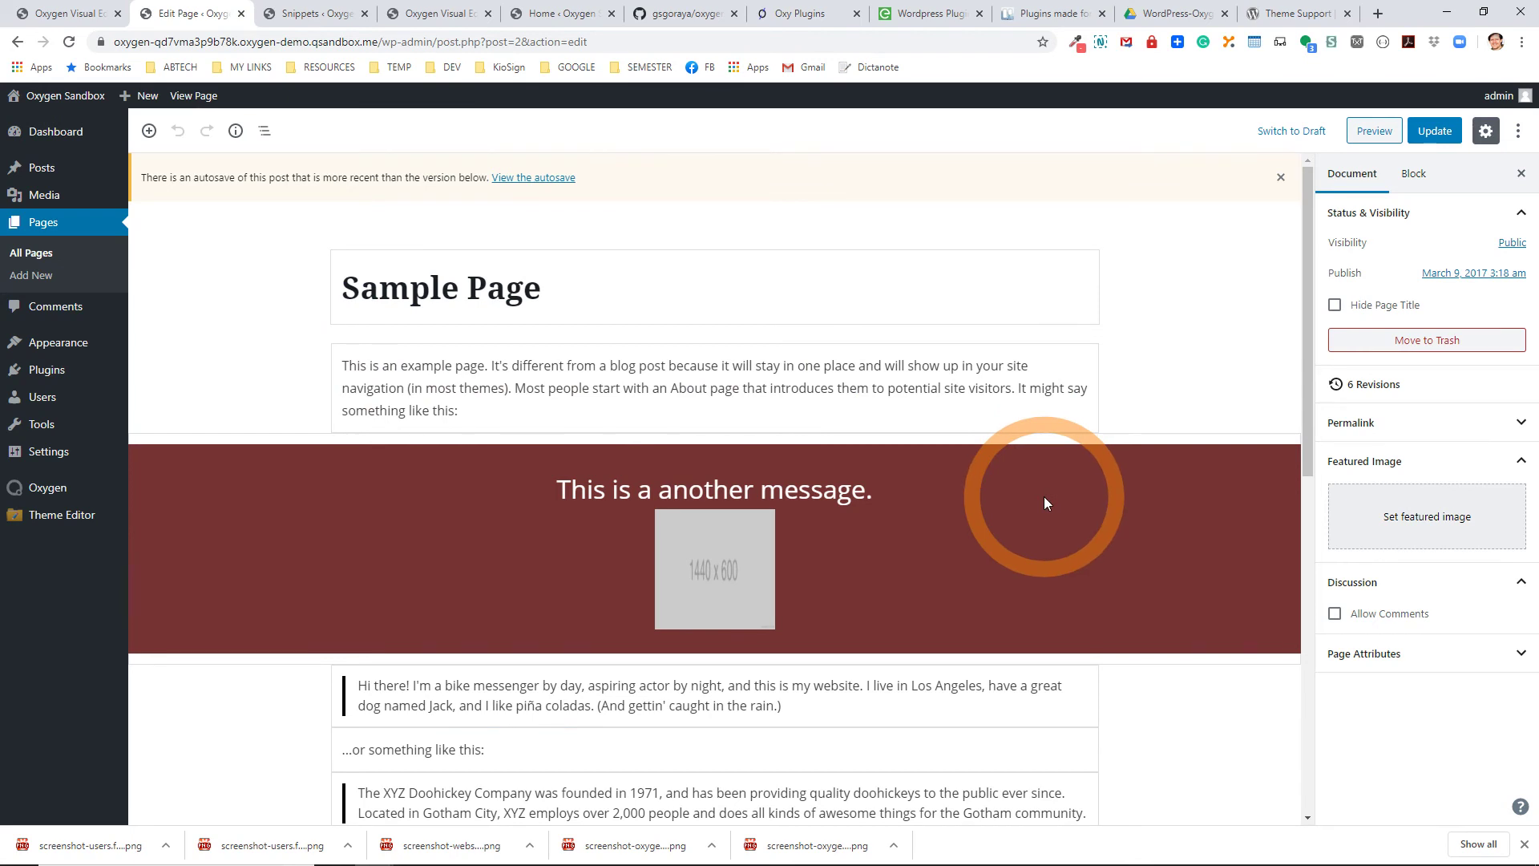
scroll(721, 633, down, 3)
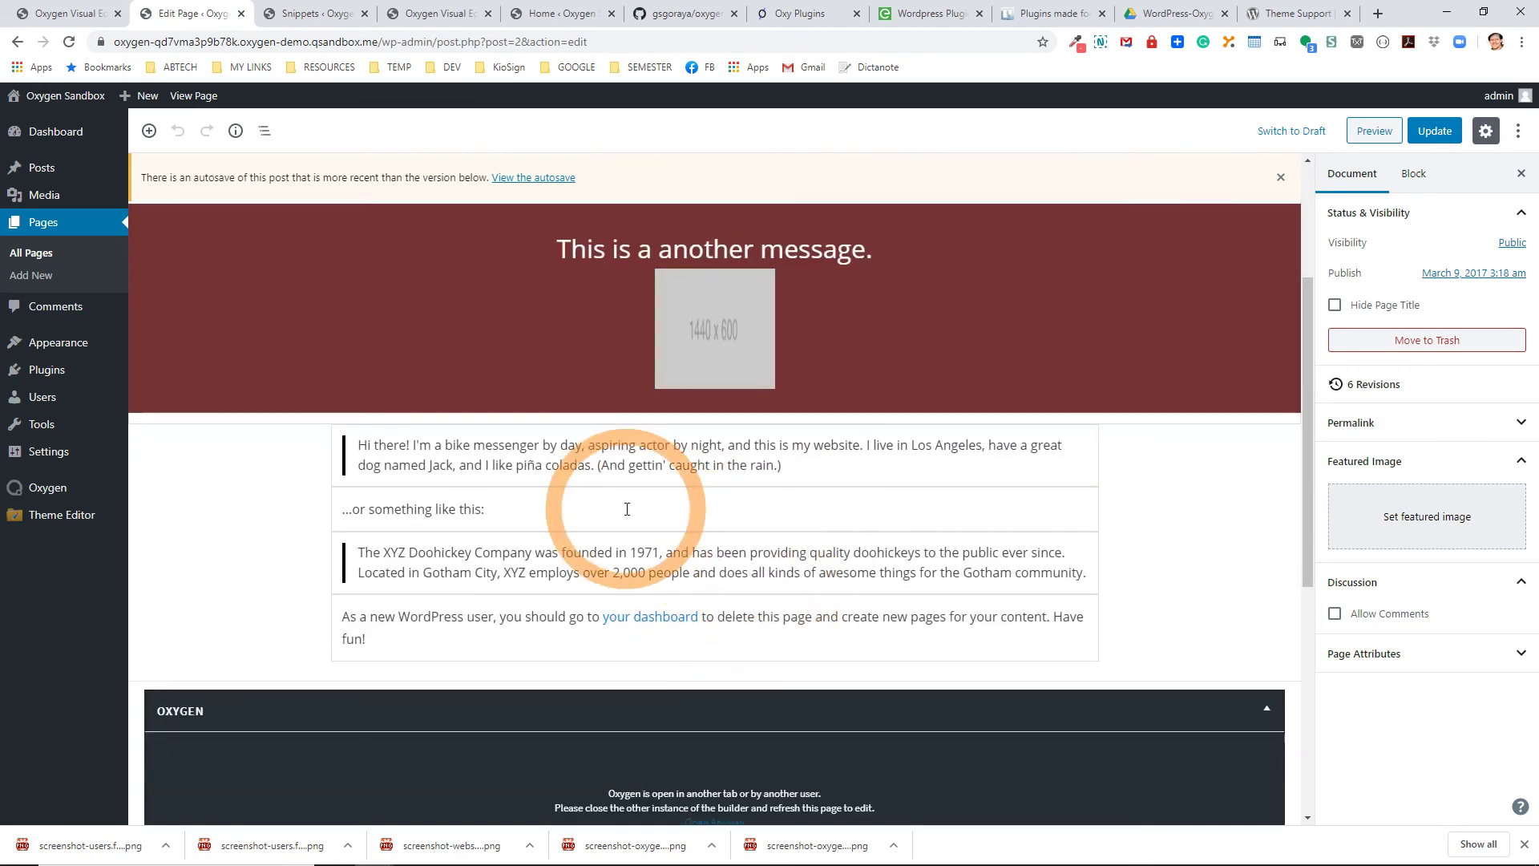
click(627, 509)
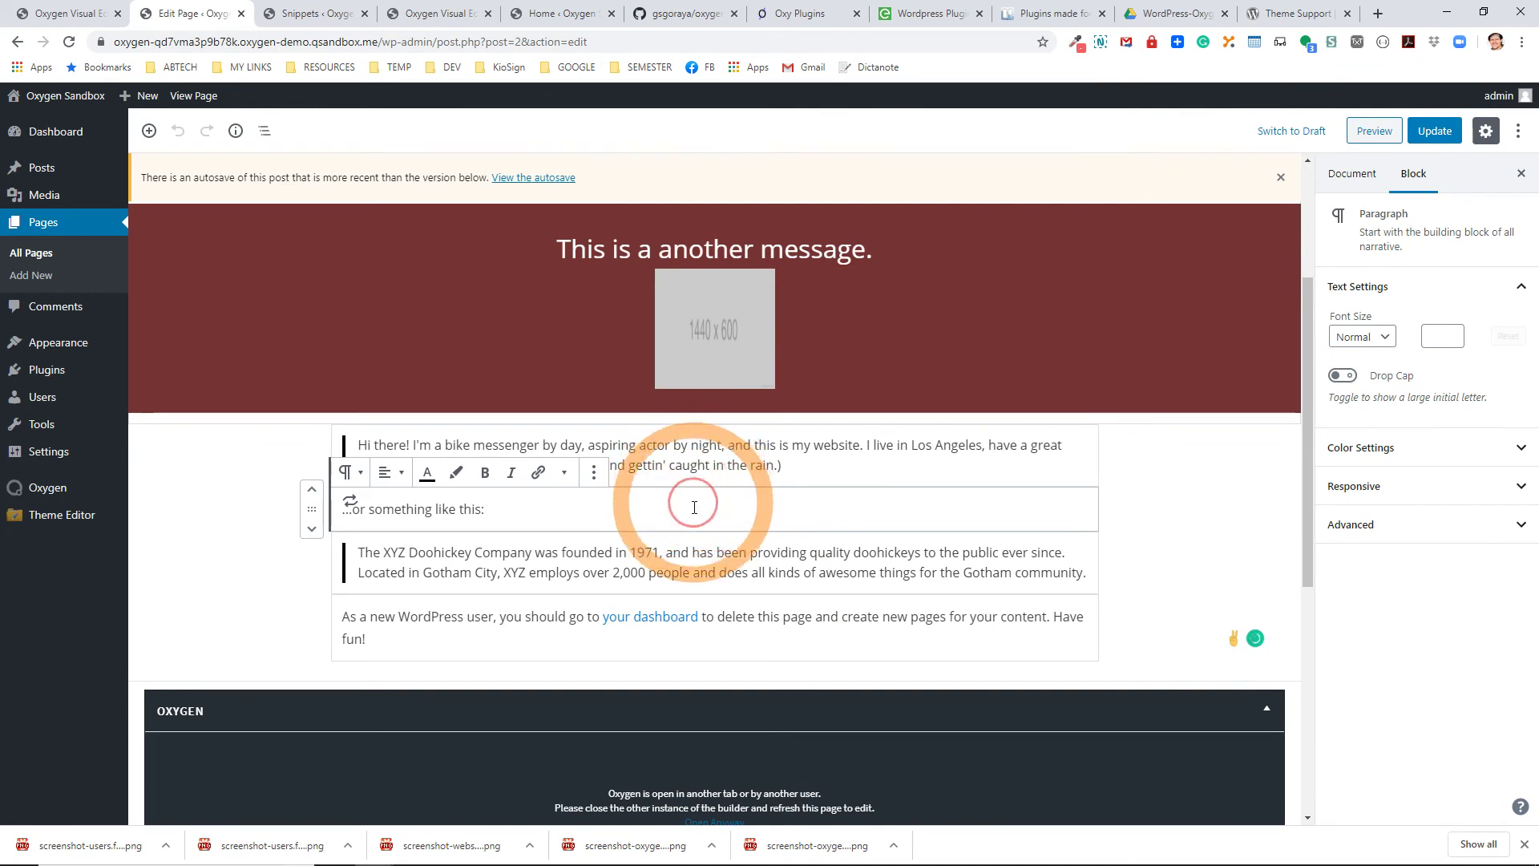
click(714, 529)
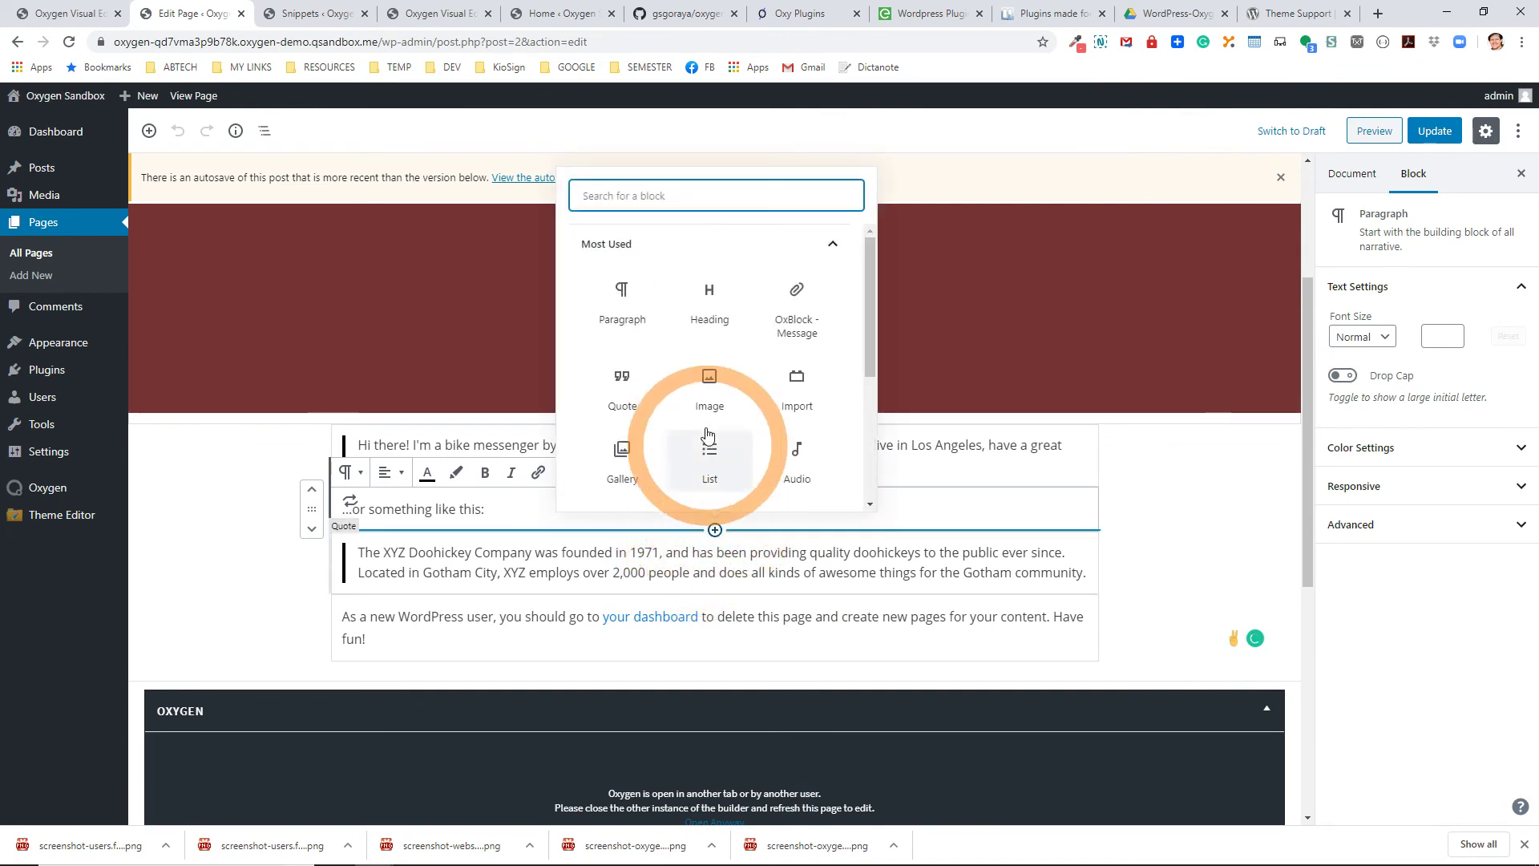
click(708, 385)
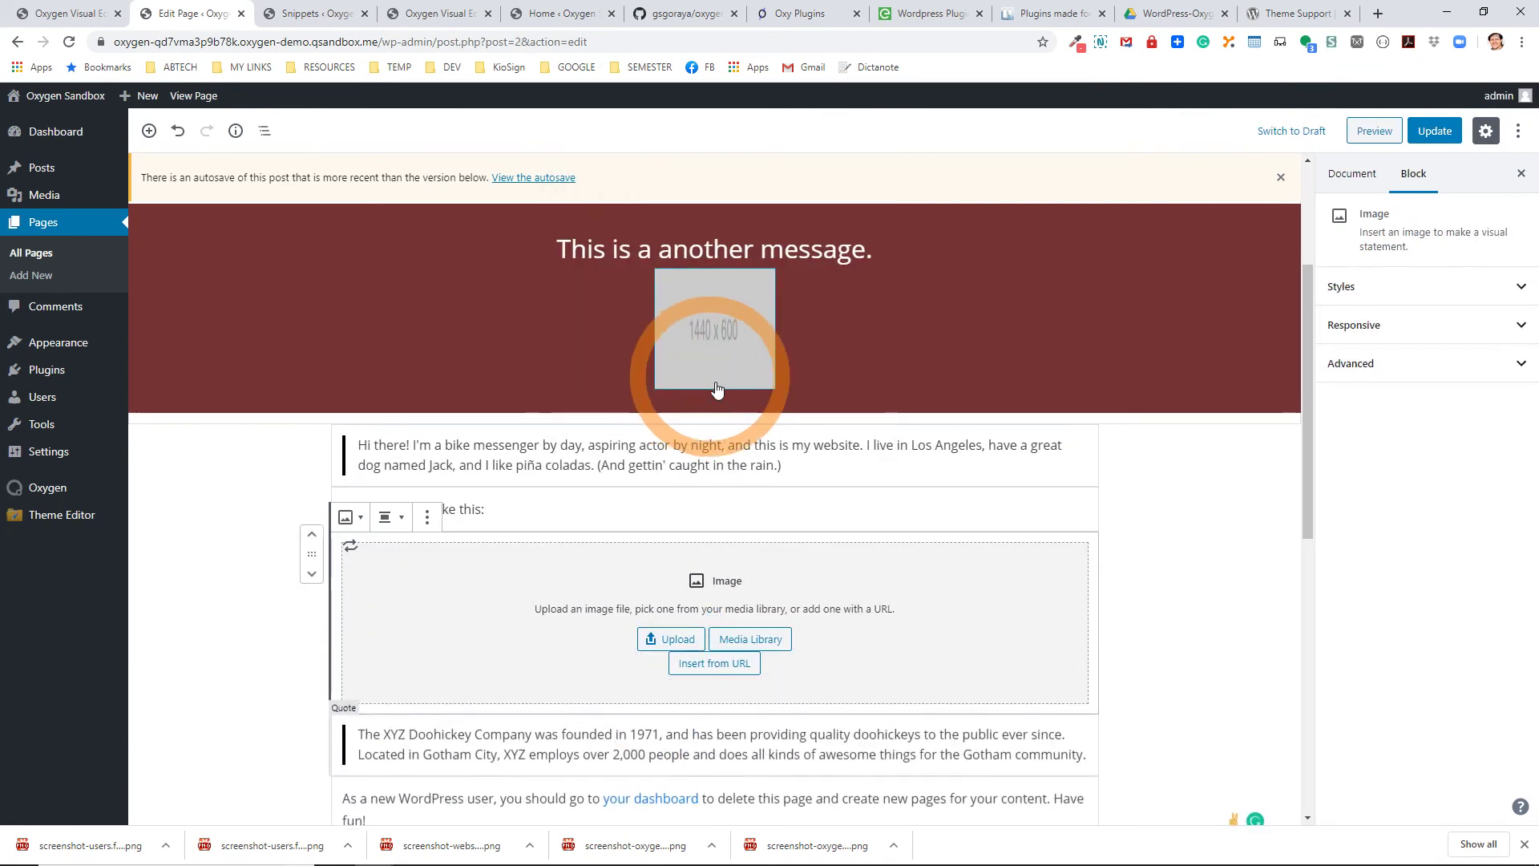
Place the 1440x600 media library image, set it to full width, and update the page.
click(749, 641)
click(80, 298)
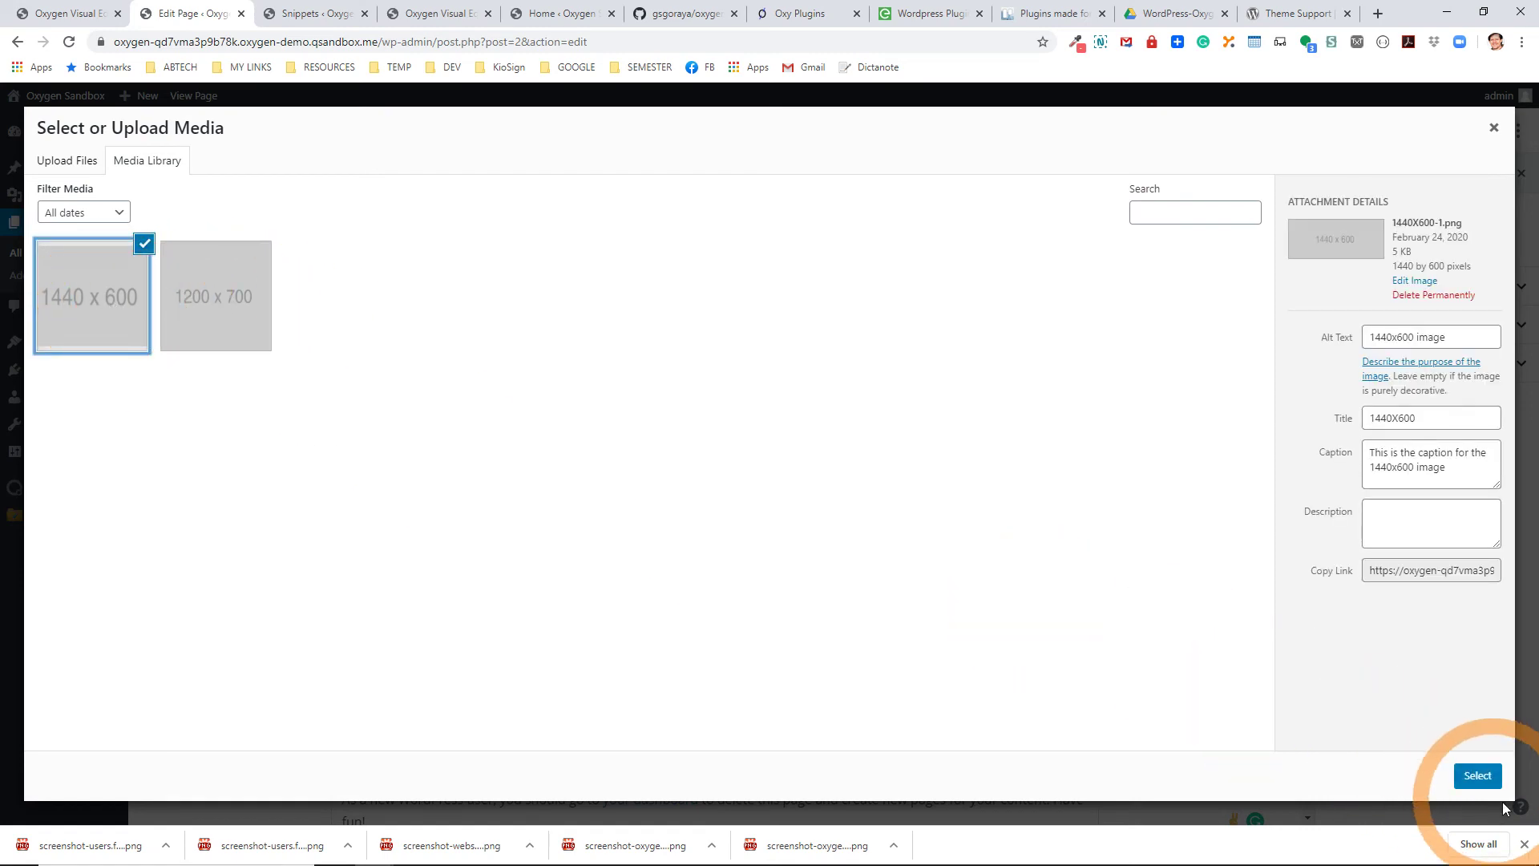
click(1477, 775)
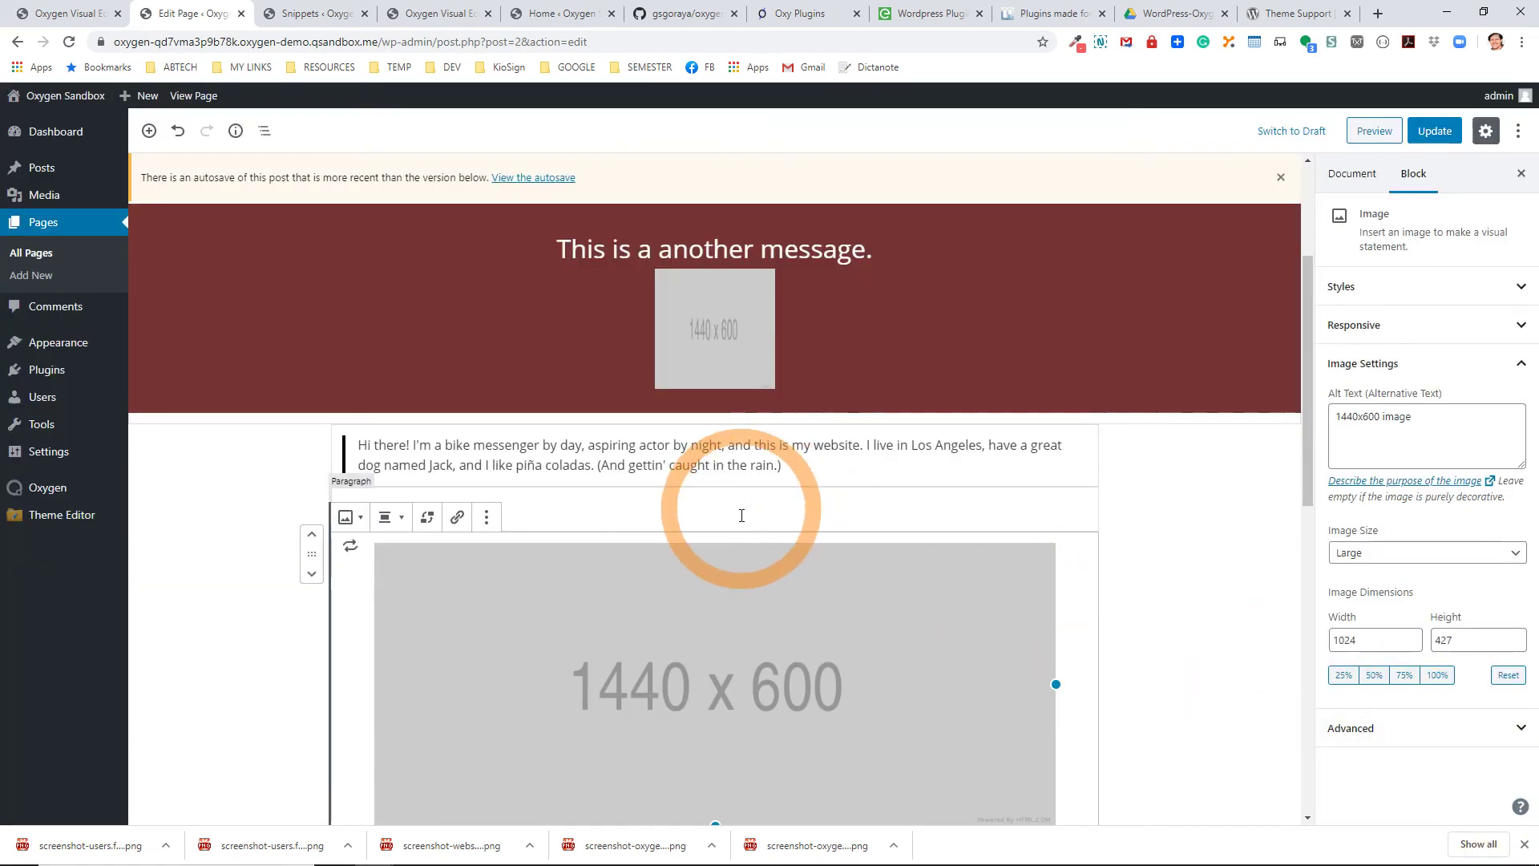
click(405, 525)
click(326, 482)
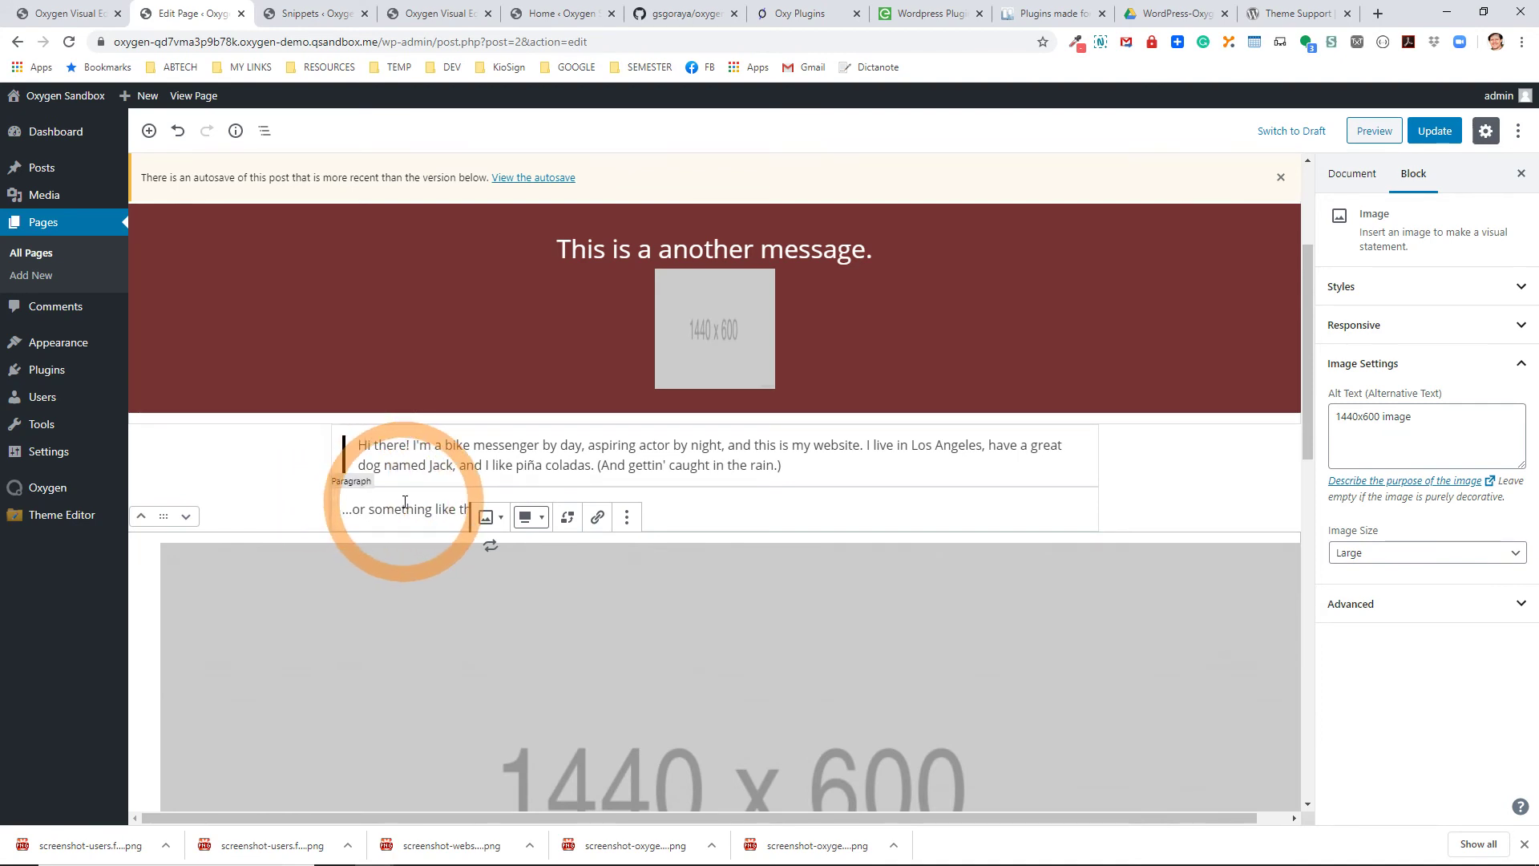
click(1435, 131)
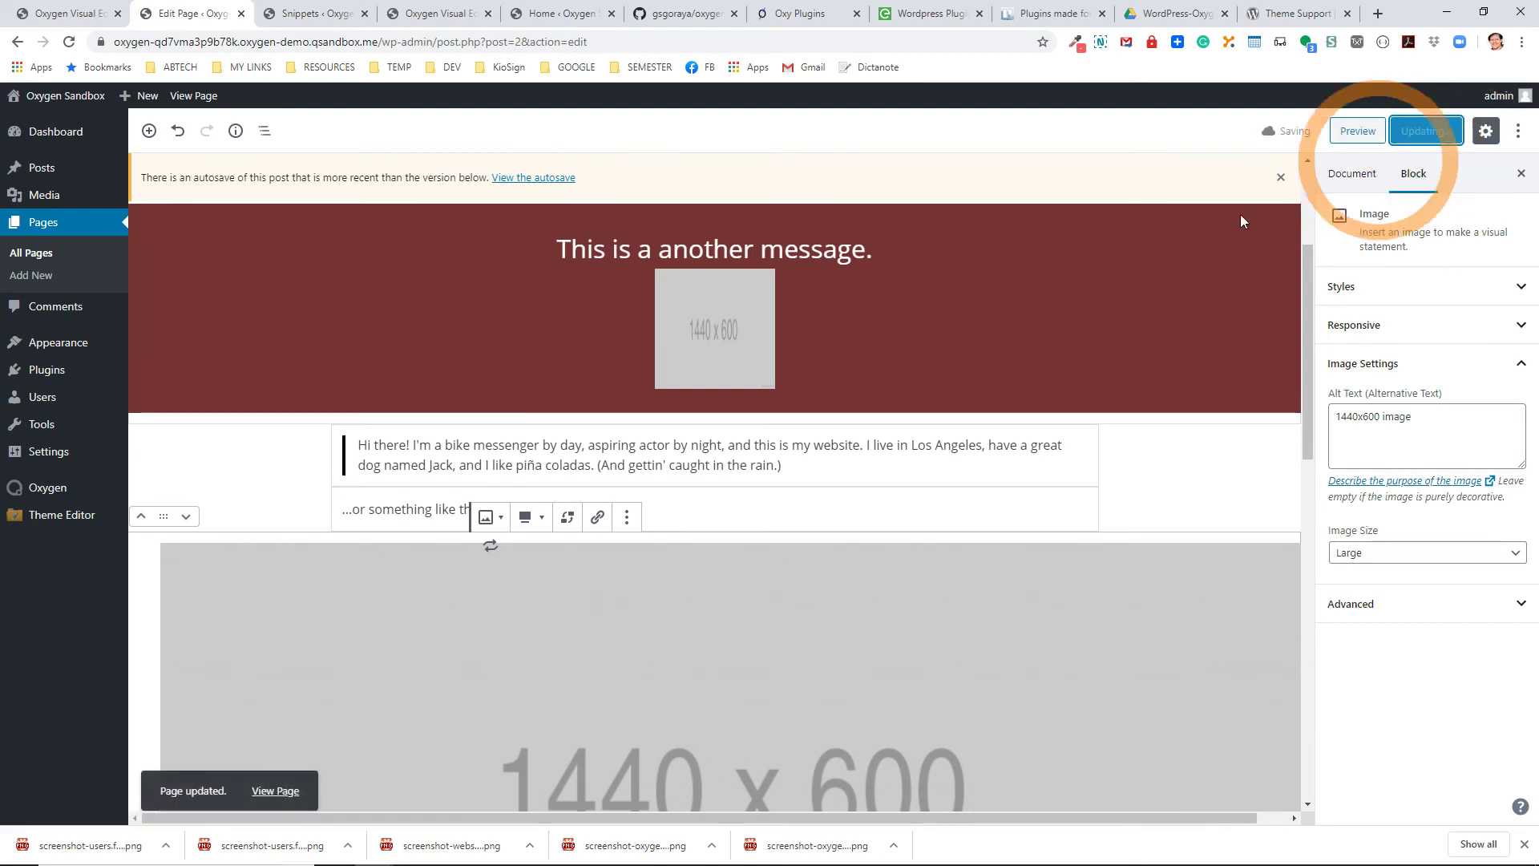
Check the published Sample Page, then scroll the editor to the Oxygen template settings.
click(197, 97)
click(839, 615)
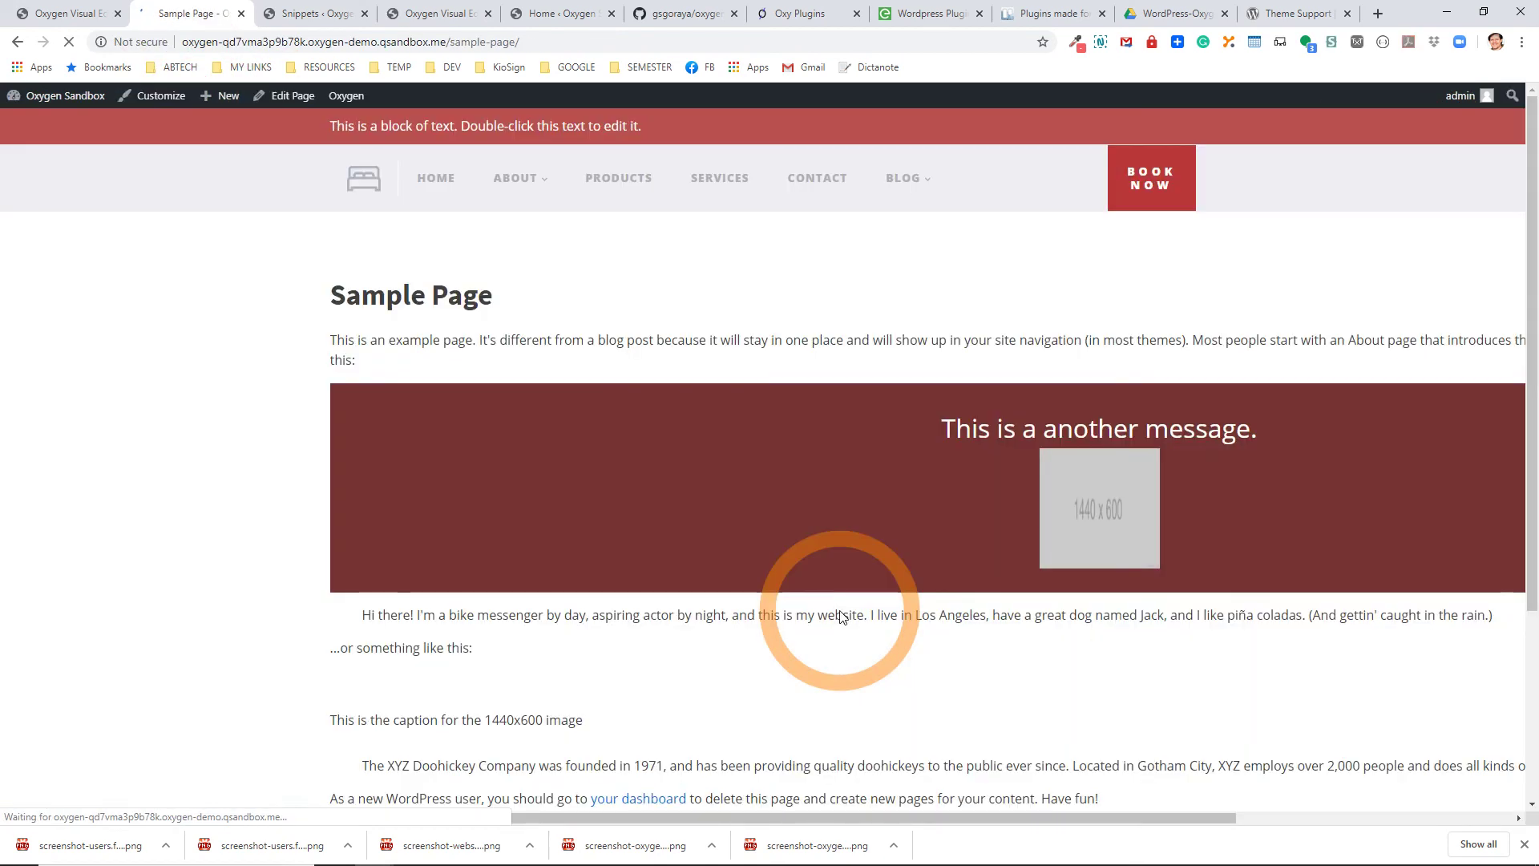
scroll(882, 651, down, 5)
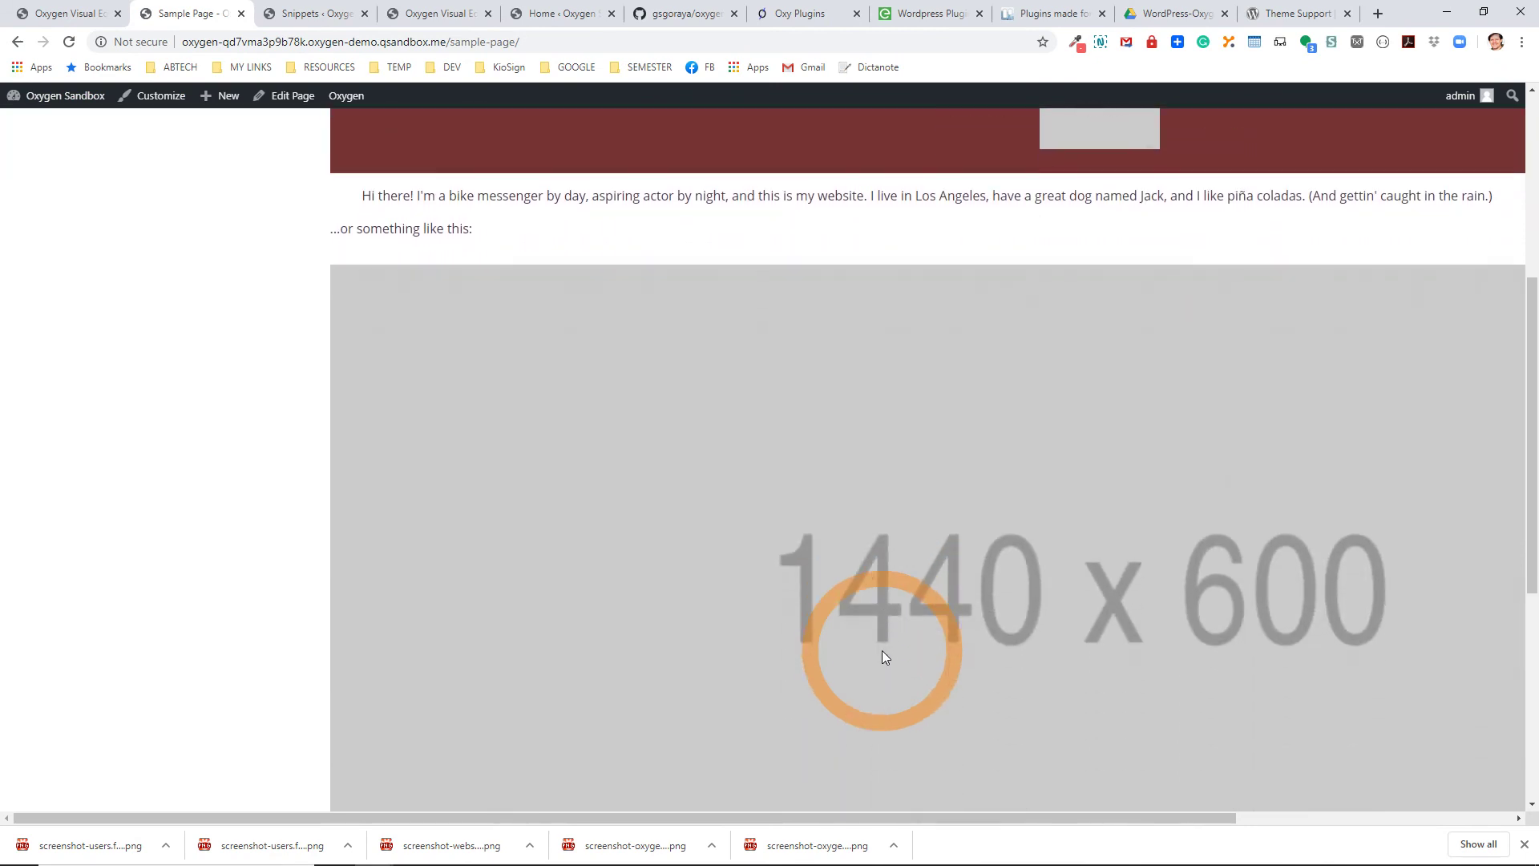
scroll(881, 651, down, 4)
scroll(882, 650, up, 9)
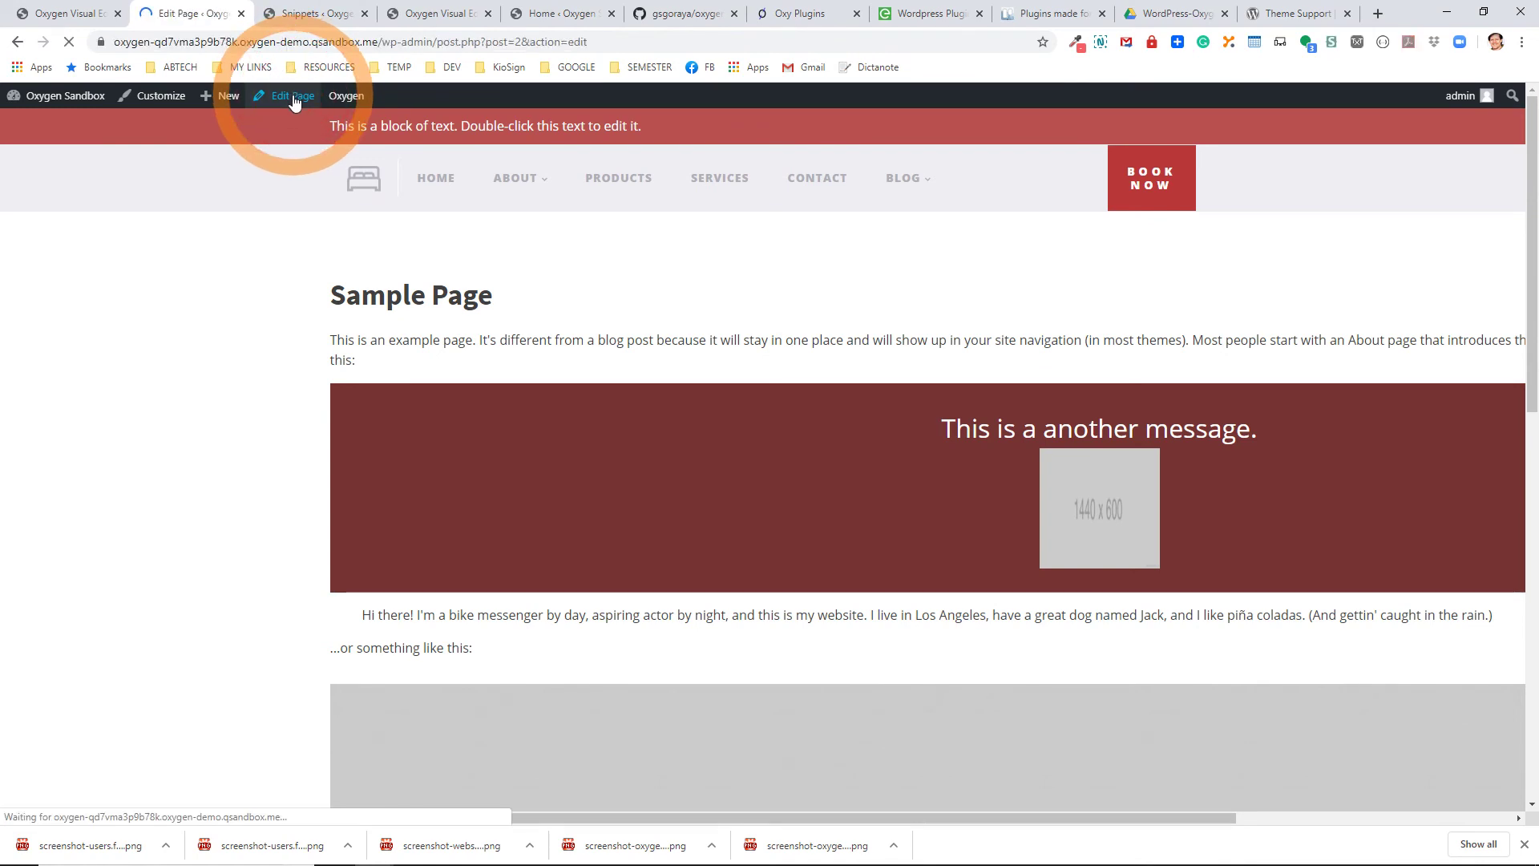
scroll(234, 633, down, 14)
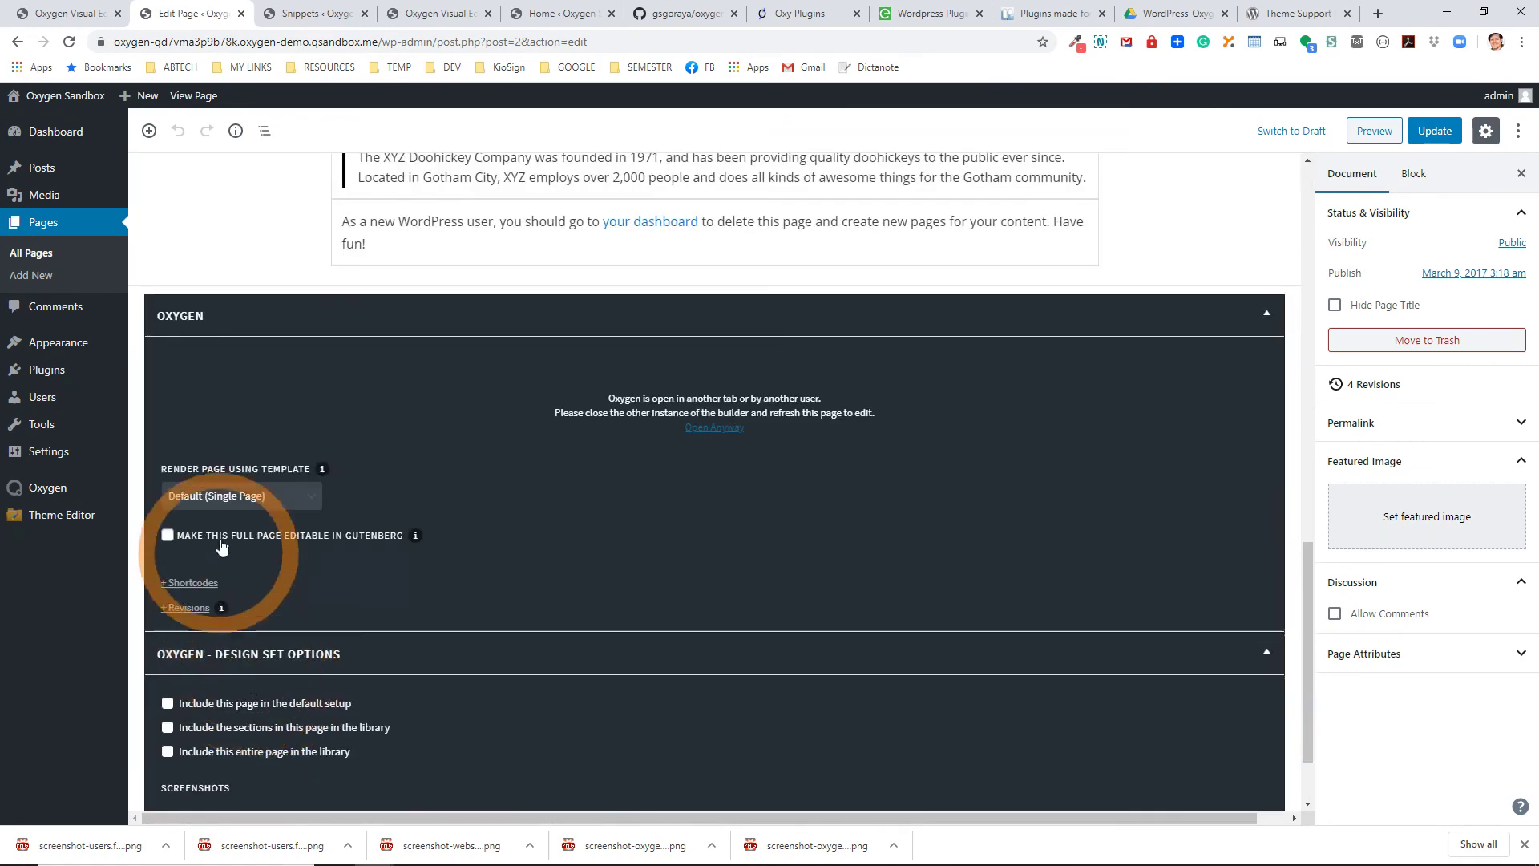
Render Sample Page using the Catch All template and update it.
click(228, 496)
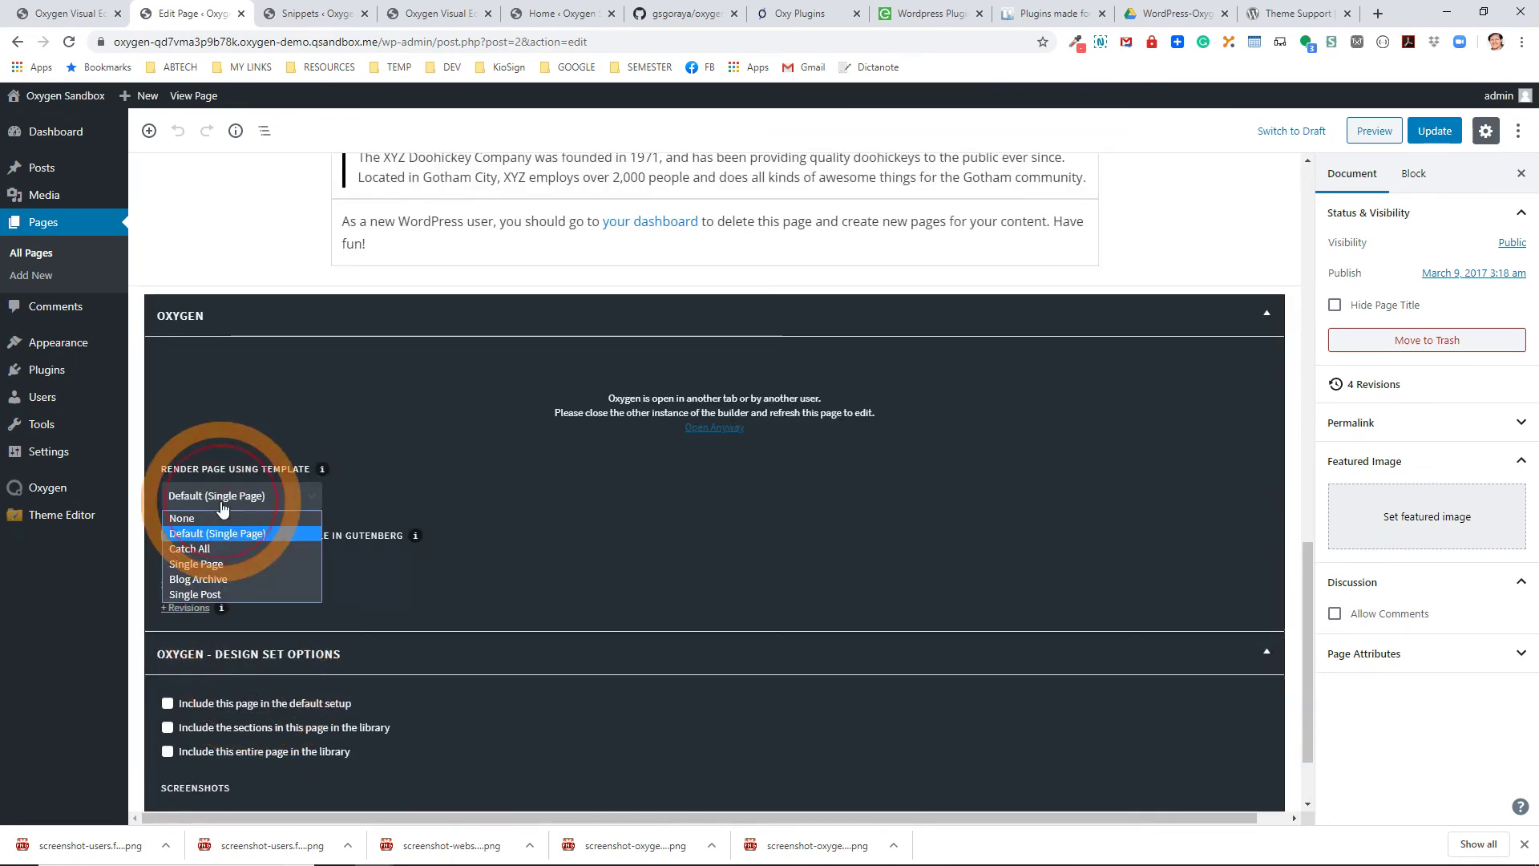
click(206, 553)
scroll(1323, 406, up, 5)
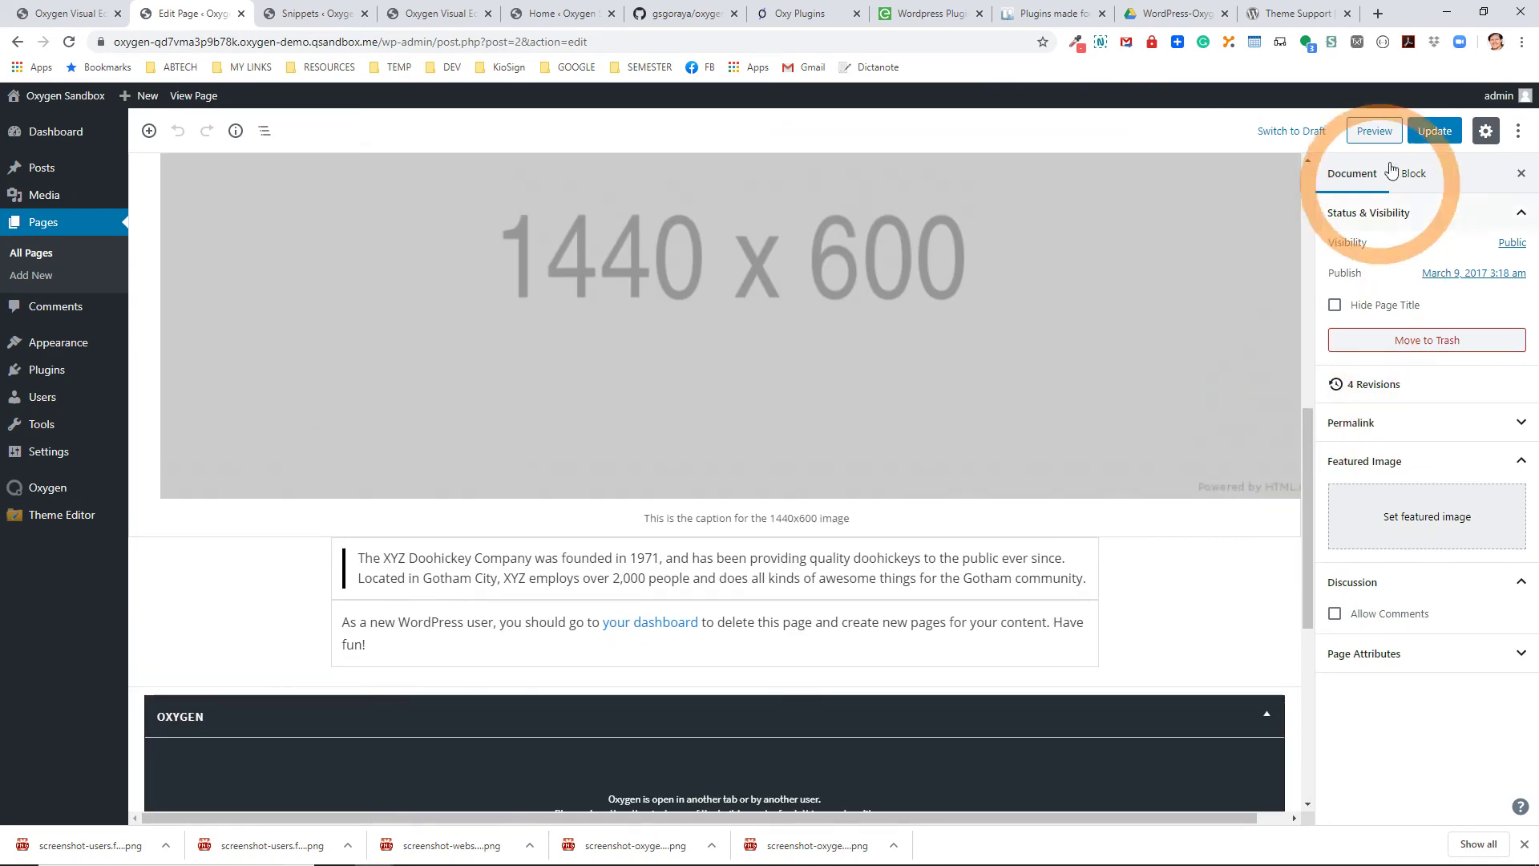
click(1435, 131)
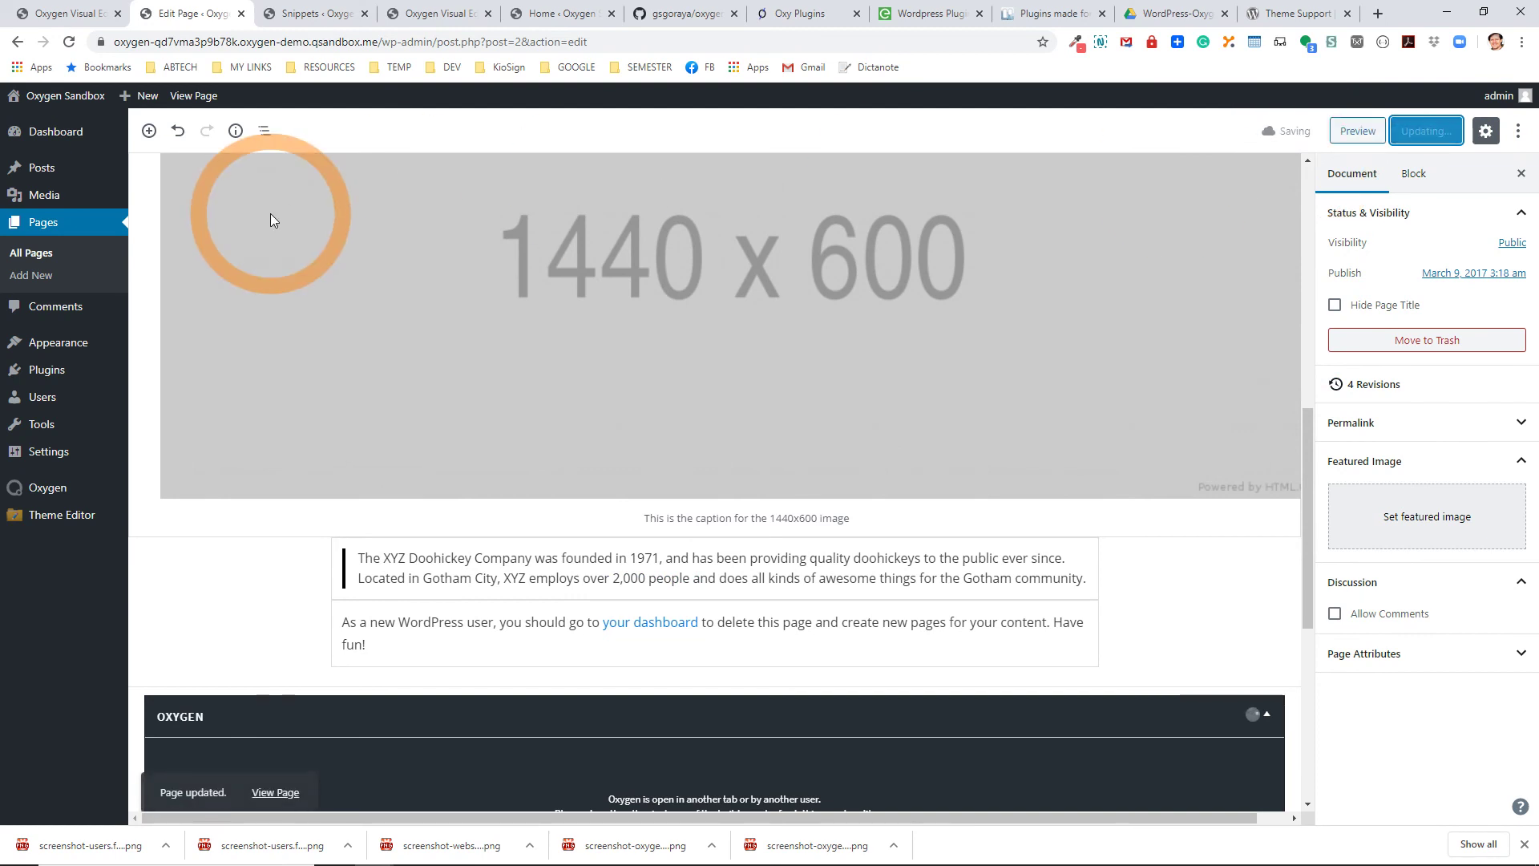
View the updated live Sample Page and highlight its first paragraph.
click(197, 96)
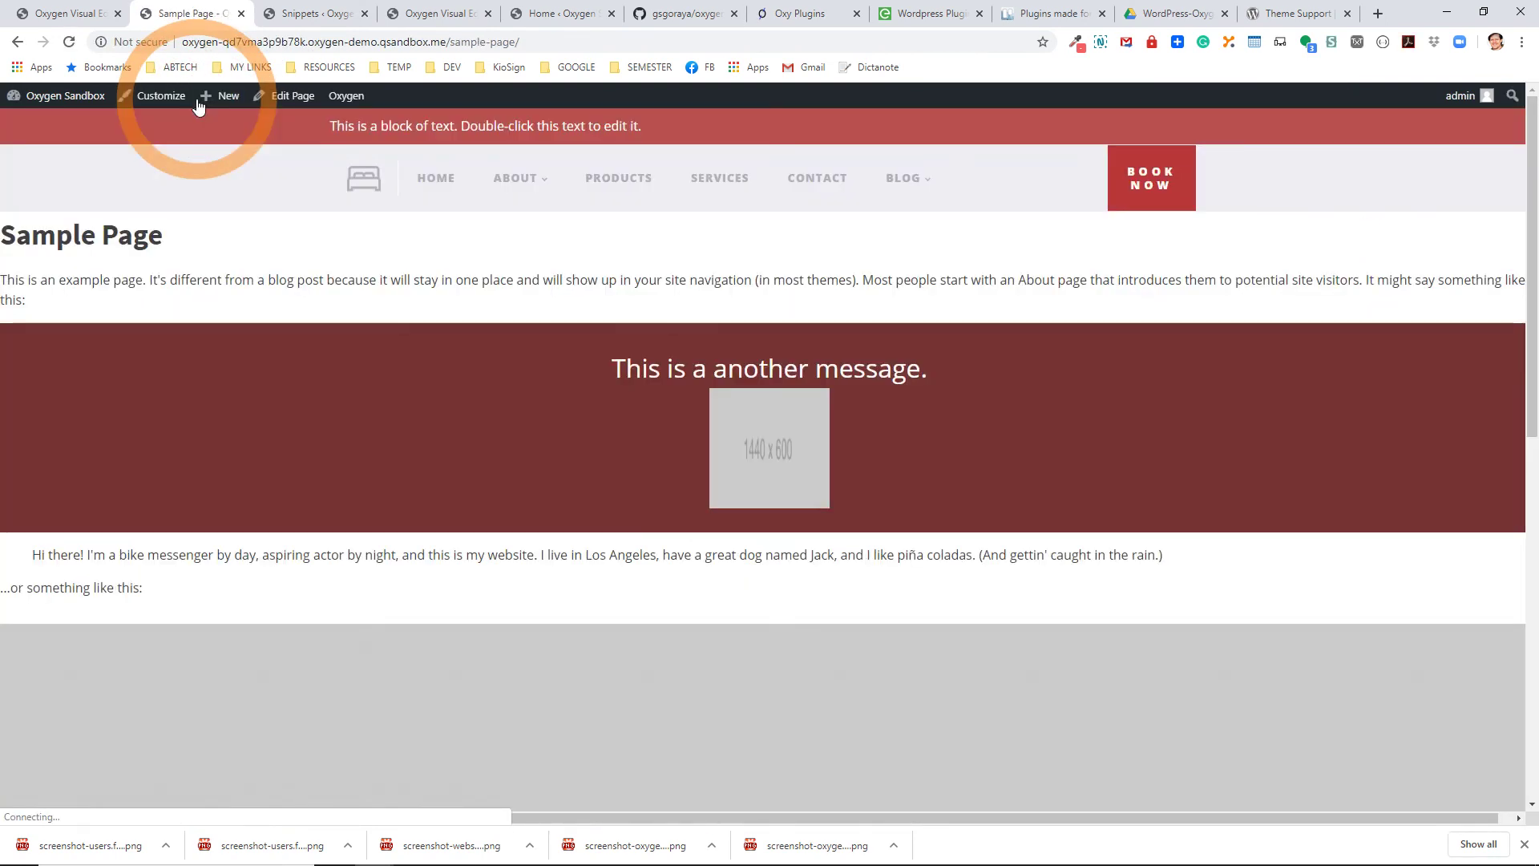
scroll(484, 447, down, 10)
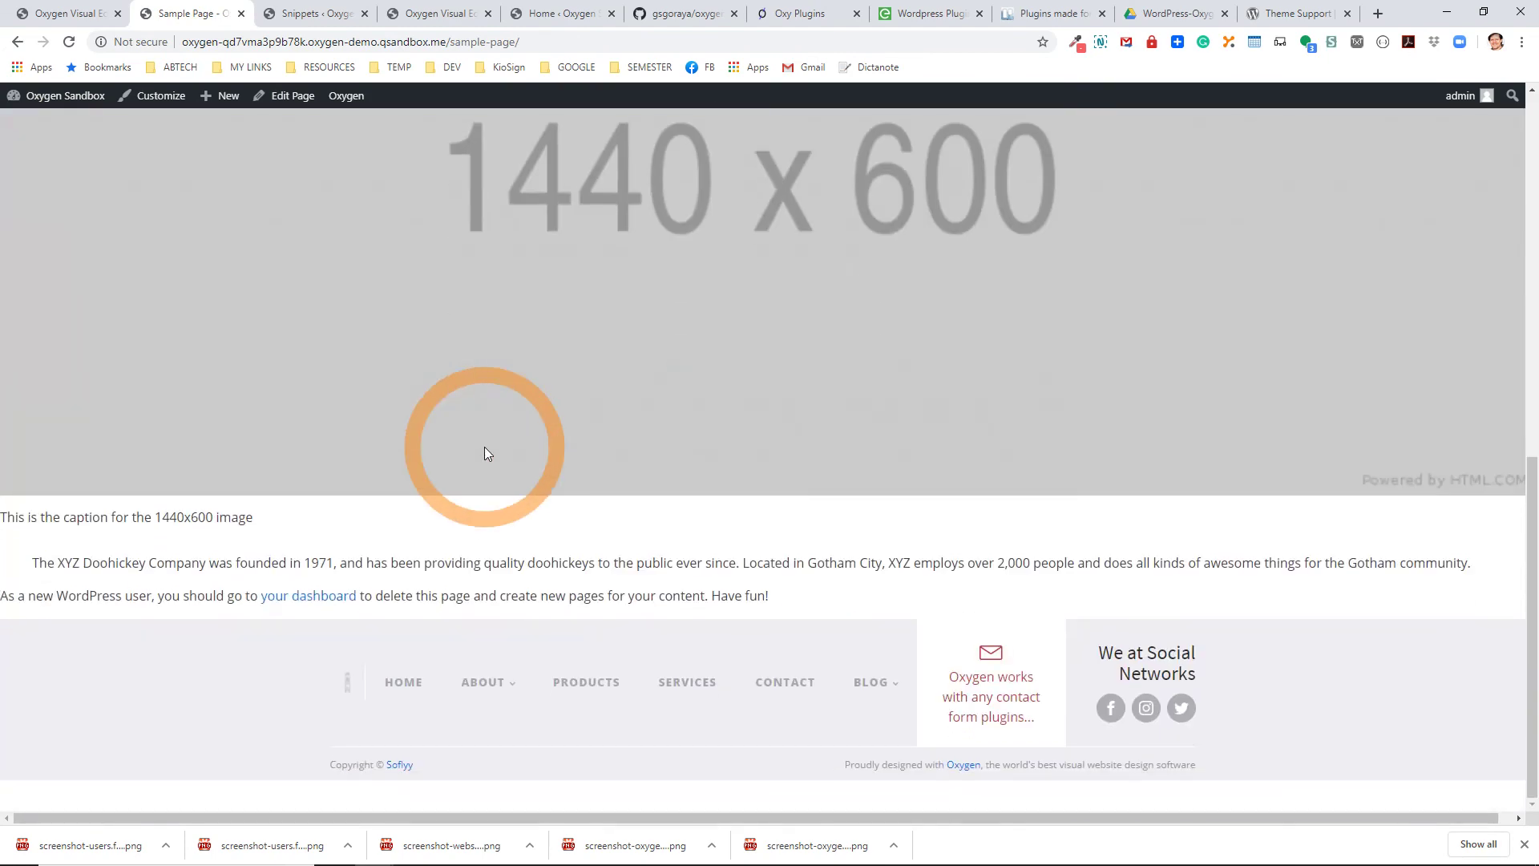
scroll(484, 445, up, 5)
scroll(834, 417, up, 4)
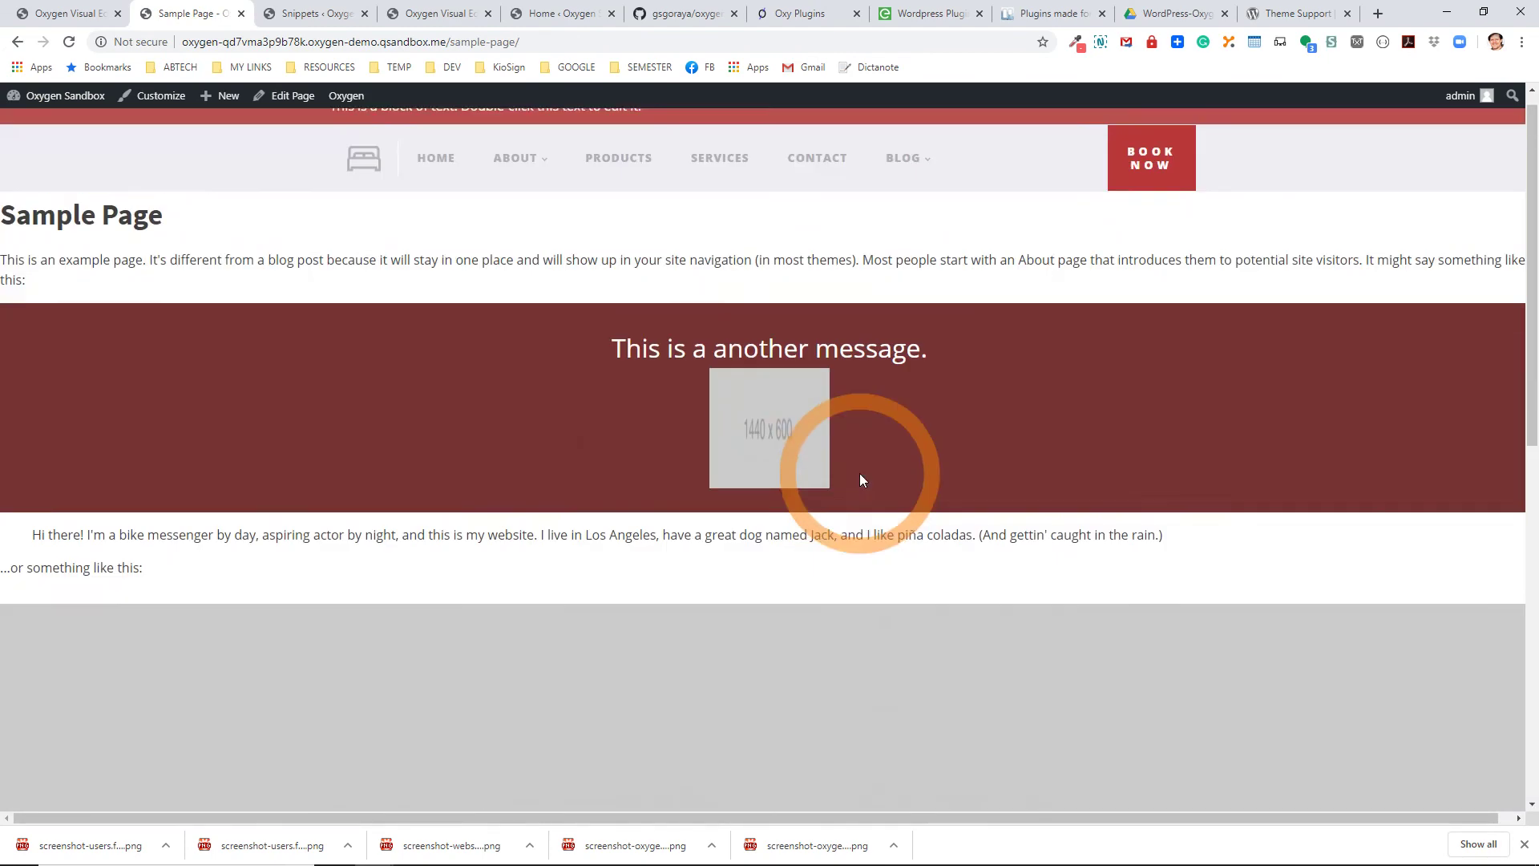
drag(80, 240, 246, 320)
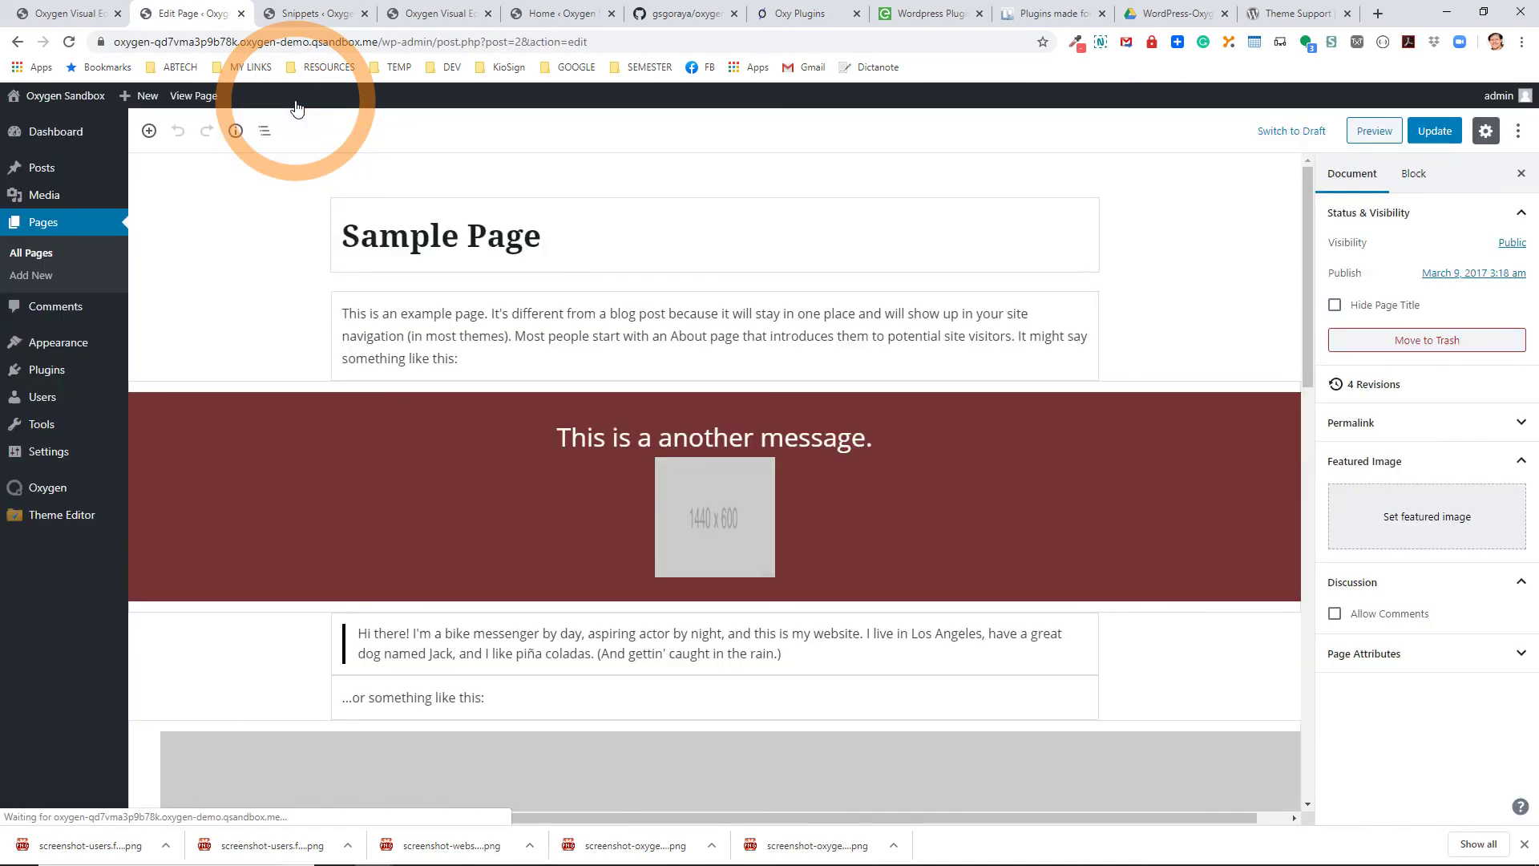
Add the CSS class 'contained' to the first paragraph block and update the page.
click(451, 309)
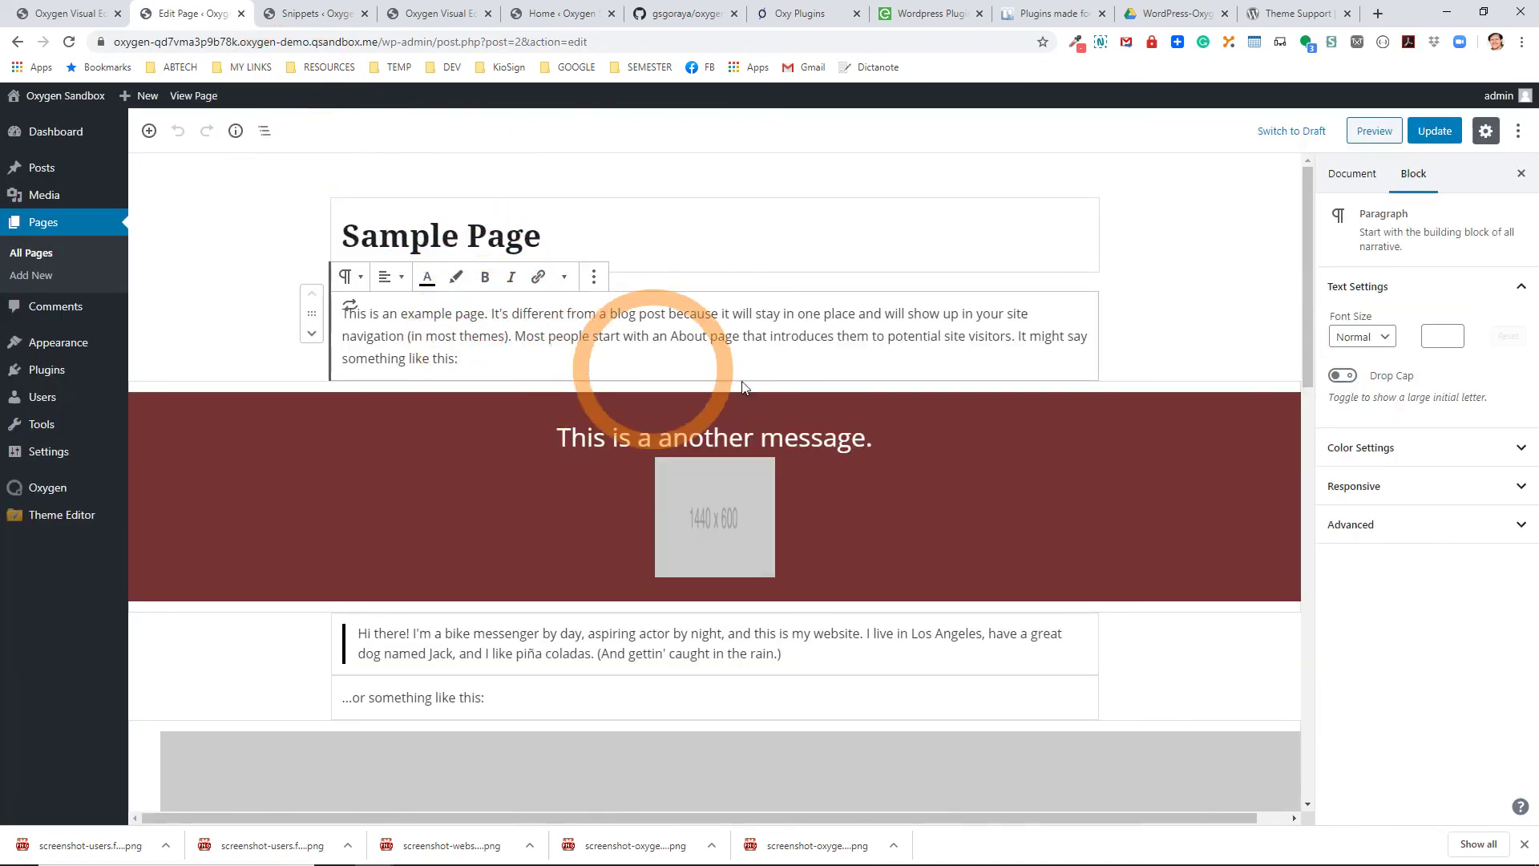
click(1355, 524)
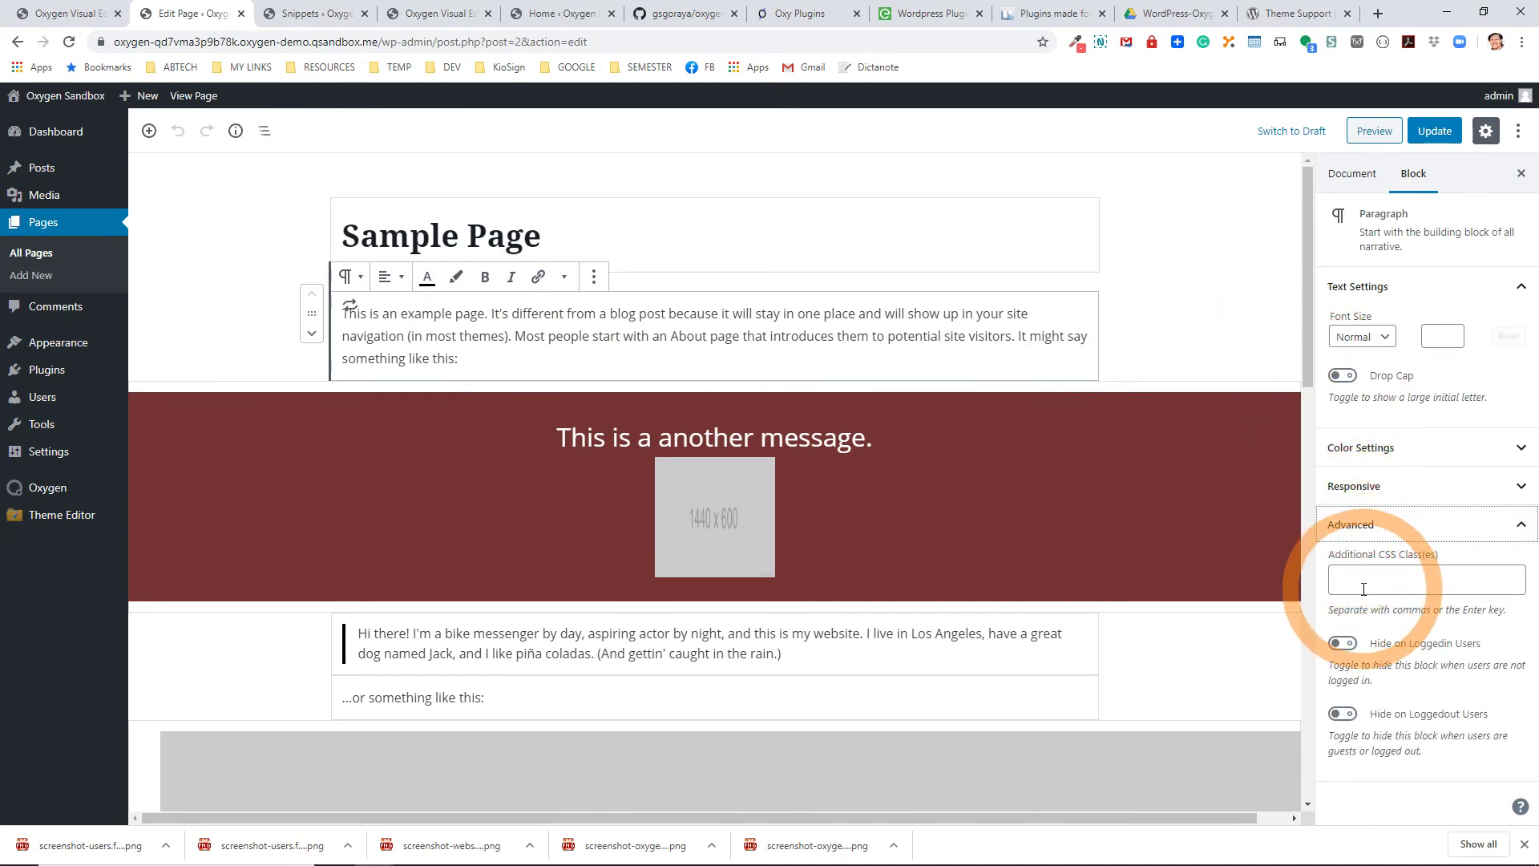
click(1341, 570)
text(c)
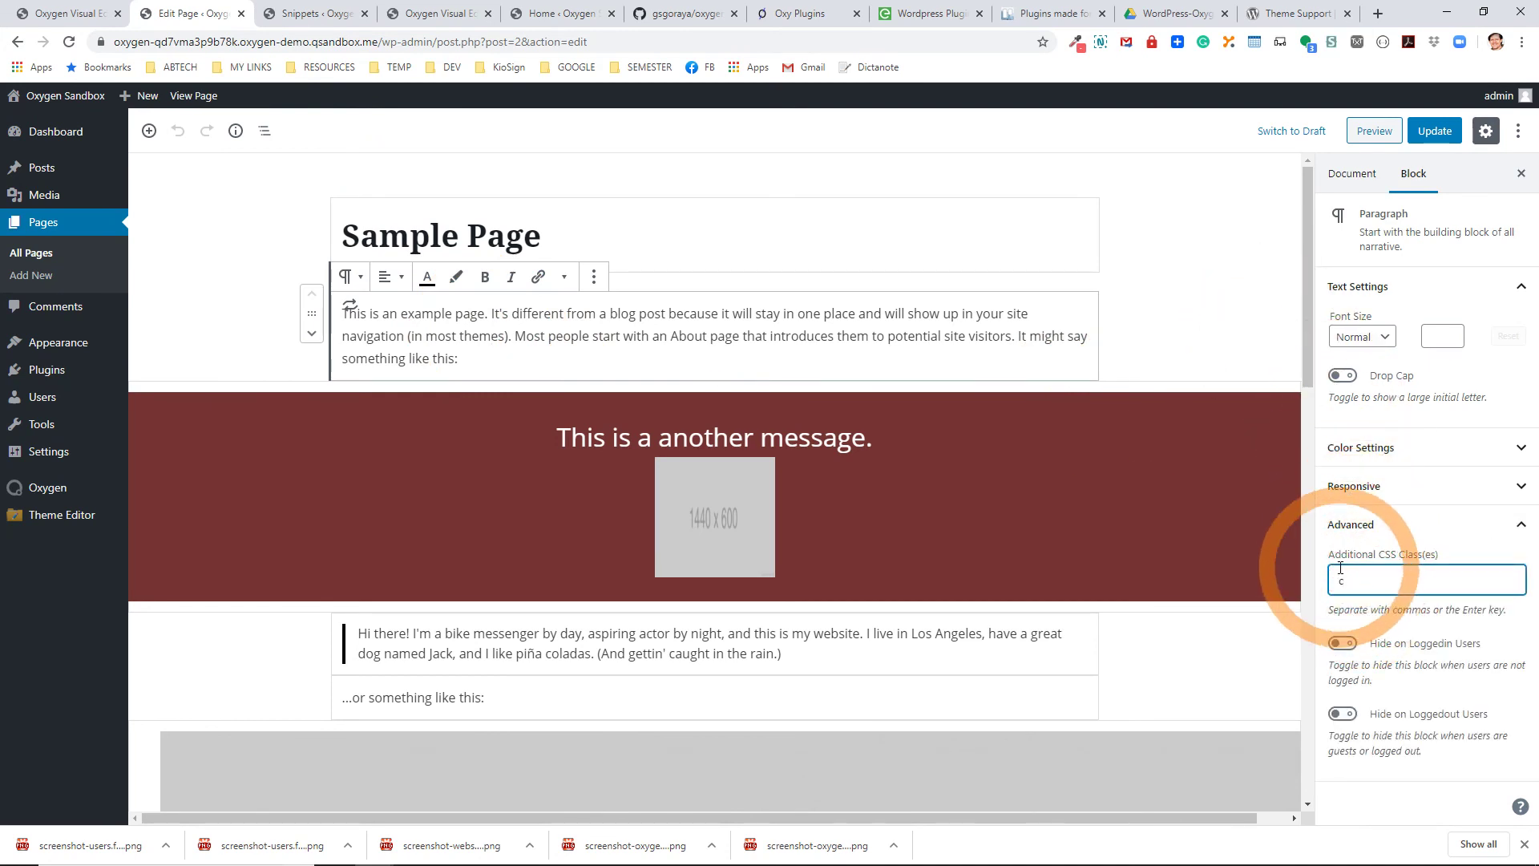
text(ontained)
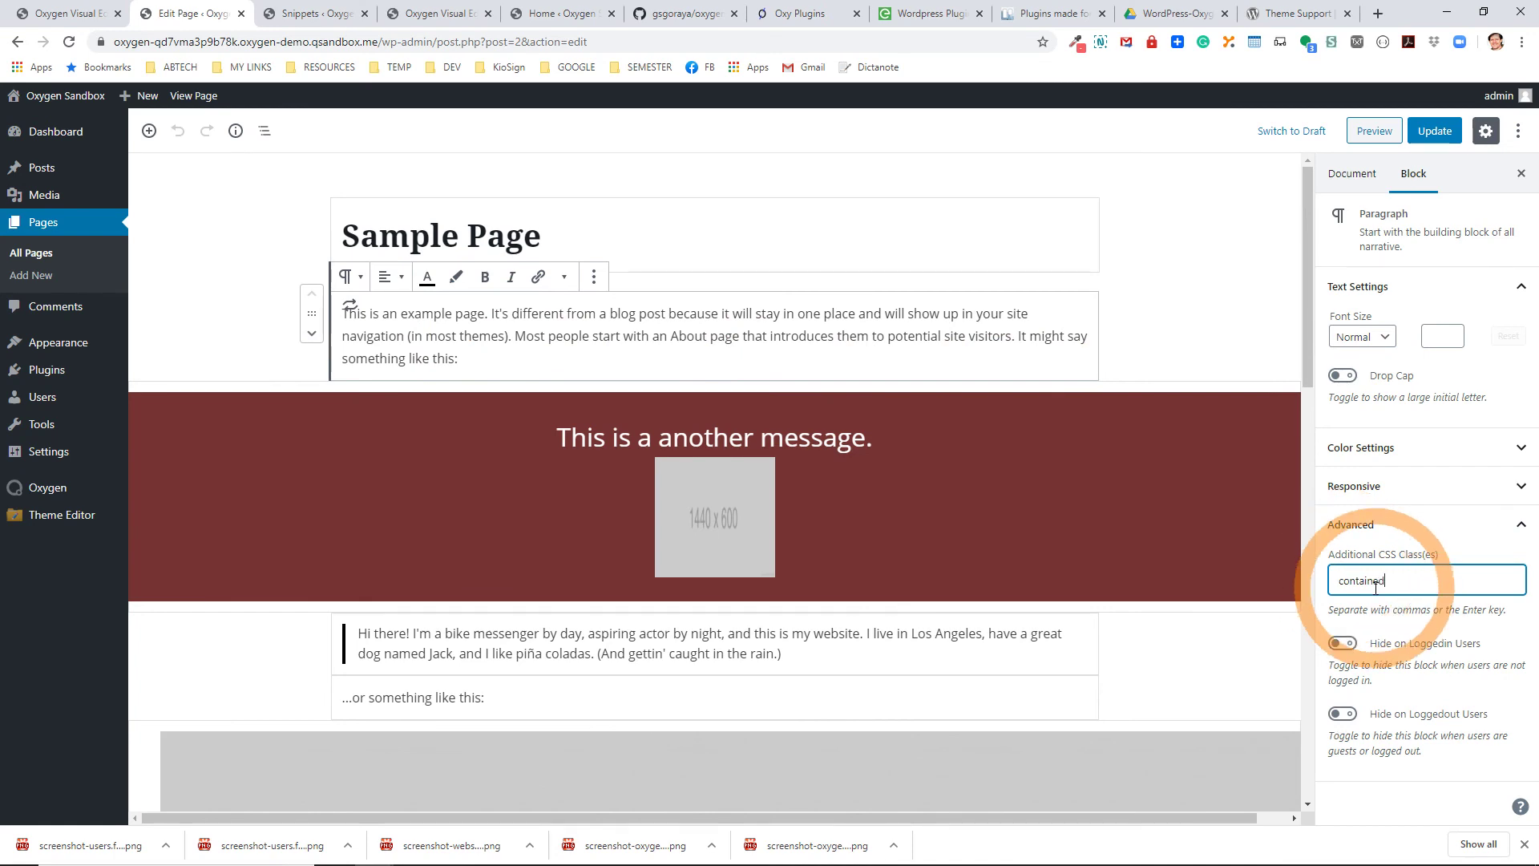
click(1428, 132)
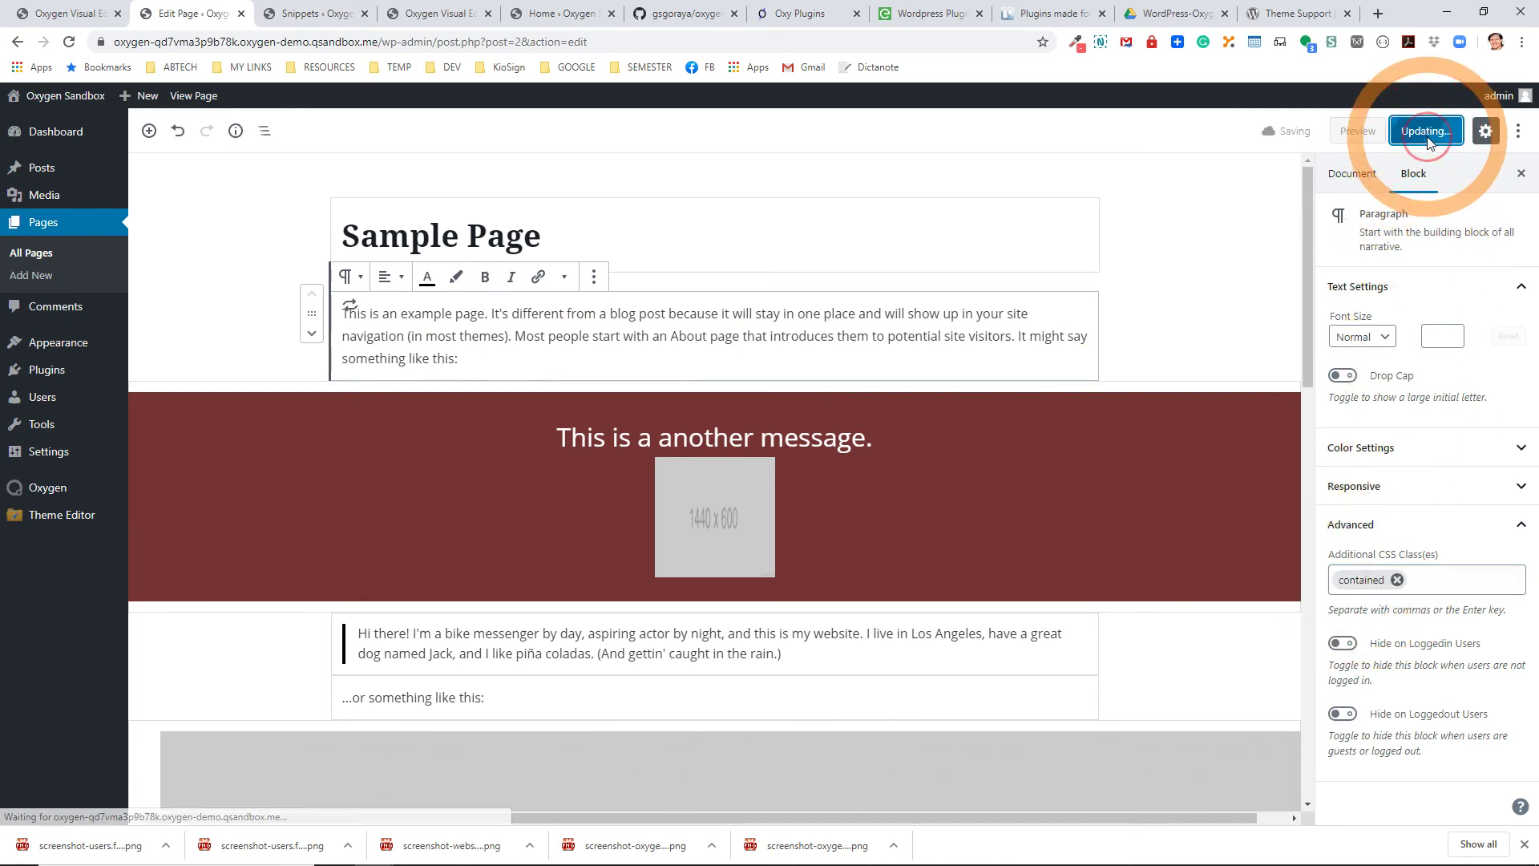
click(204, 97)
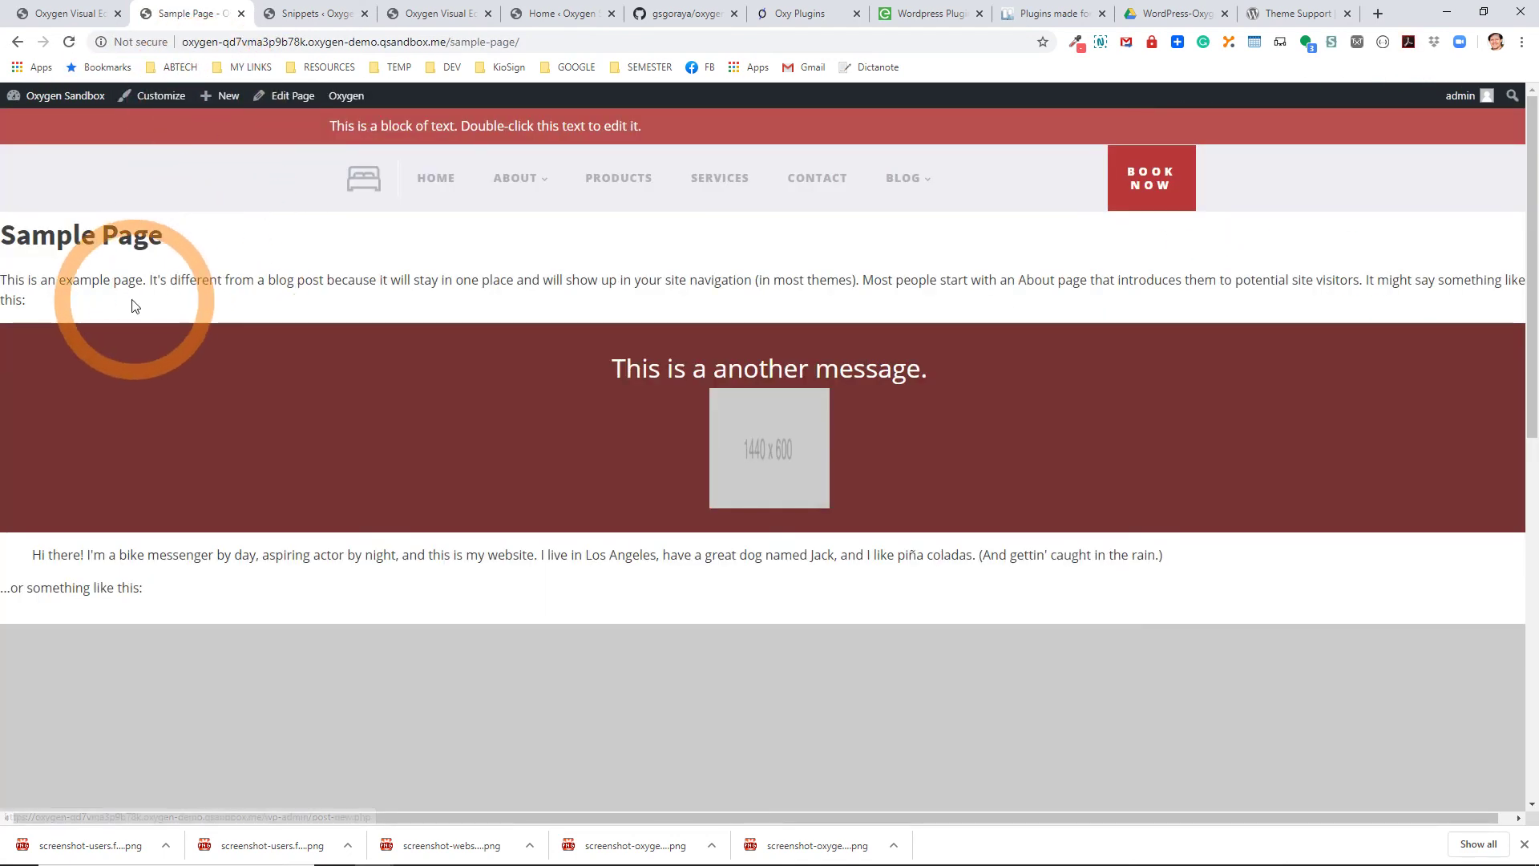
Open the Customizer from the live Sample Page.
click(298, 103)
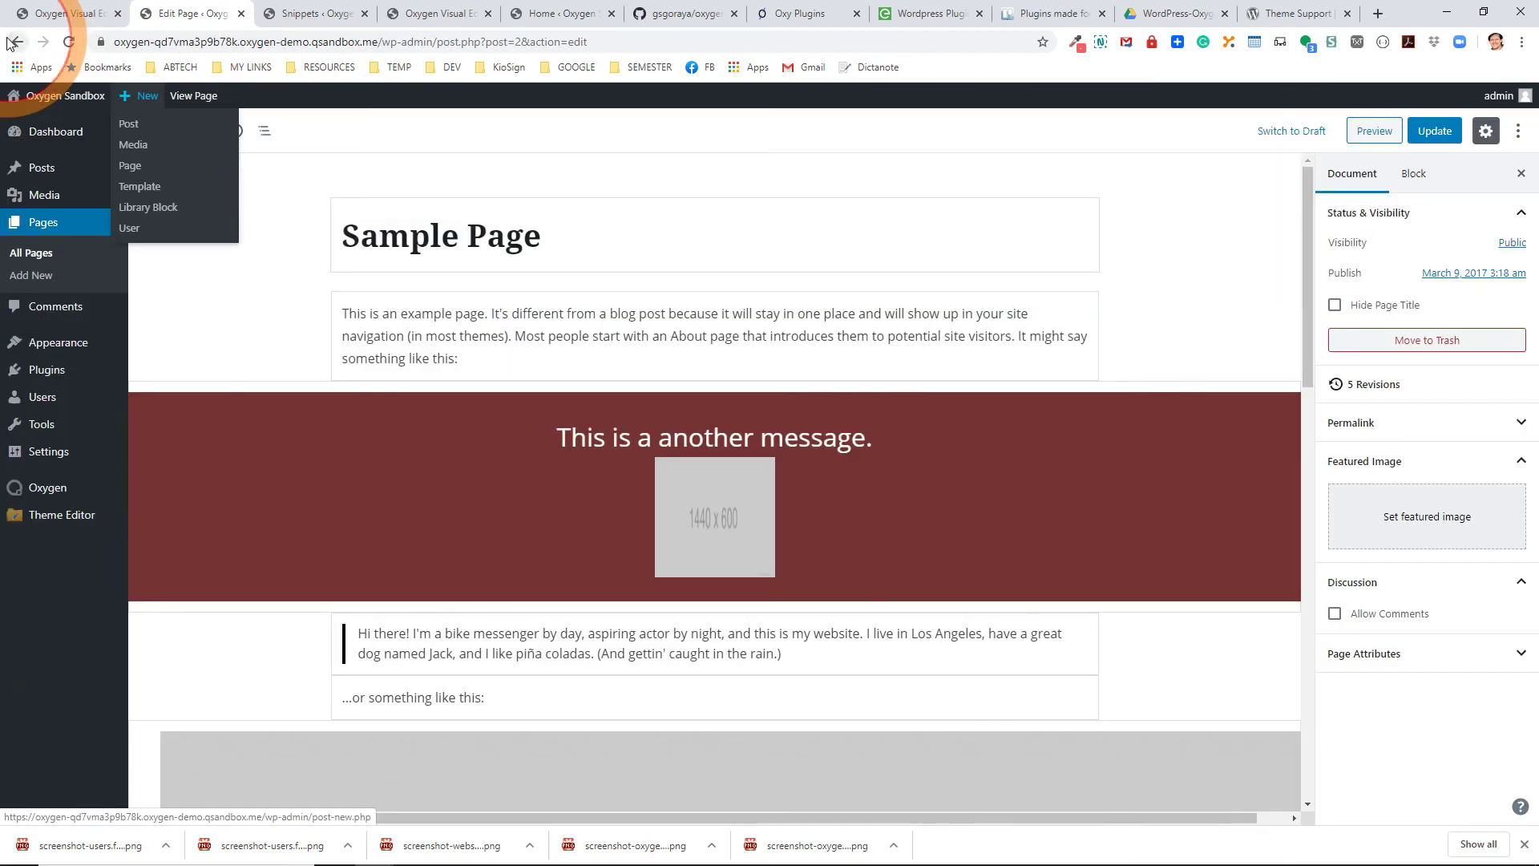
click(17, 41)
click(146, 96)
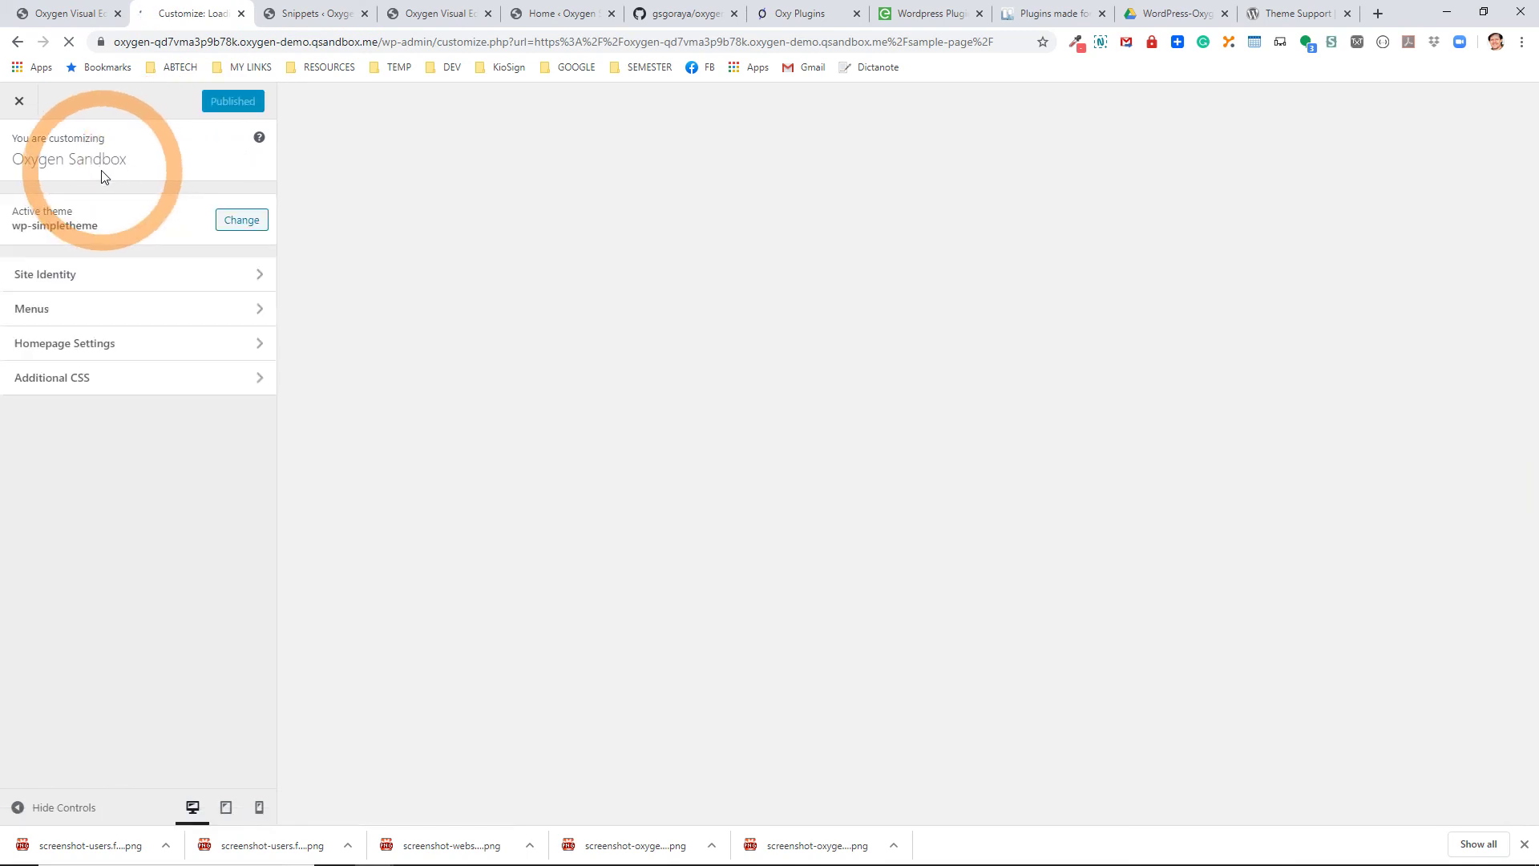
In Additional CSS, add a .contained rule with max-width:1240px and margin: 0 auto.
click(85, 377)
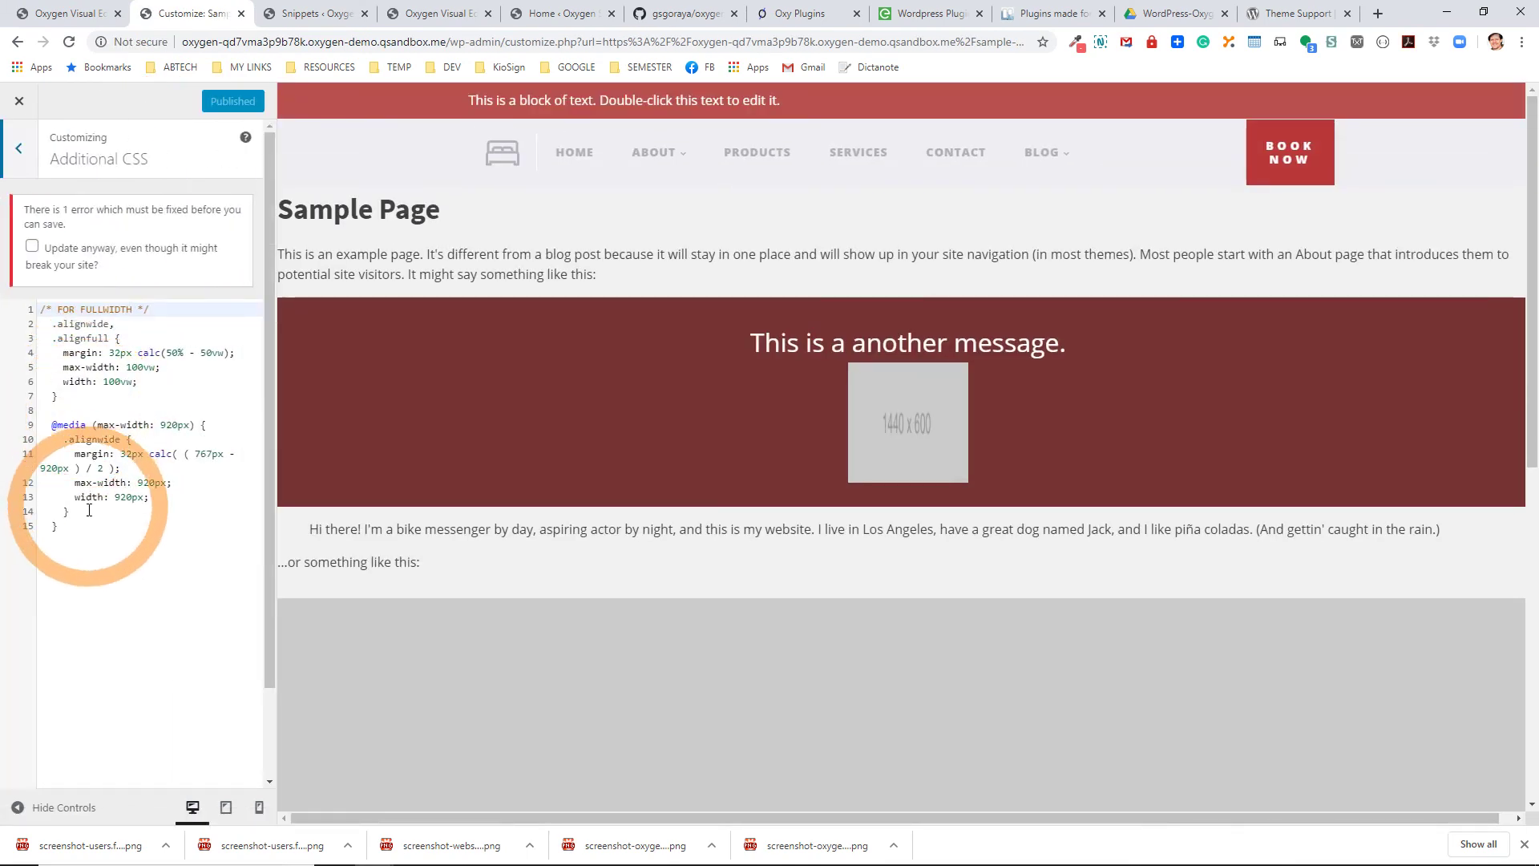
click(92, 525)
key(Return)
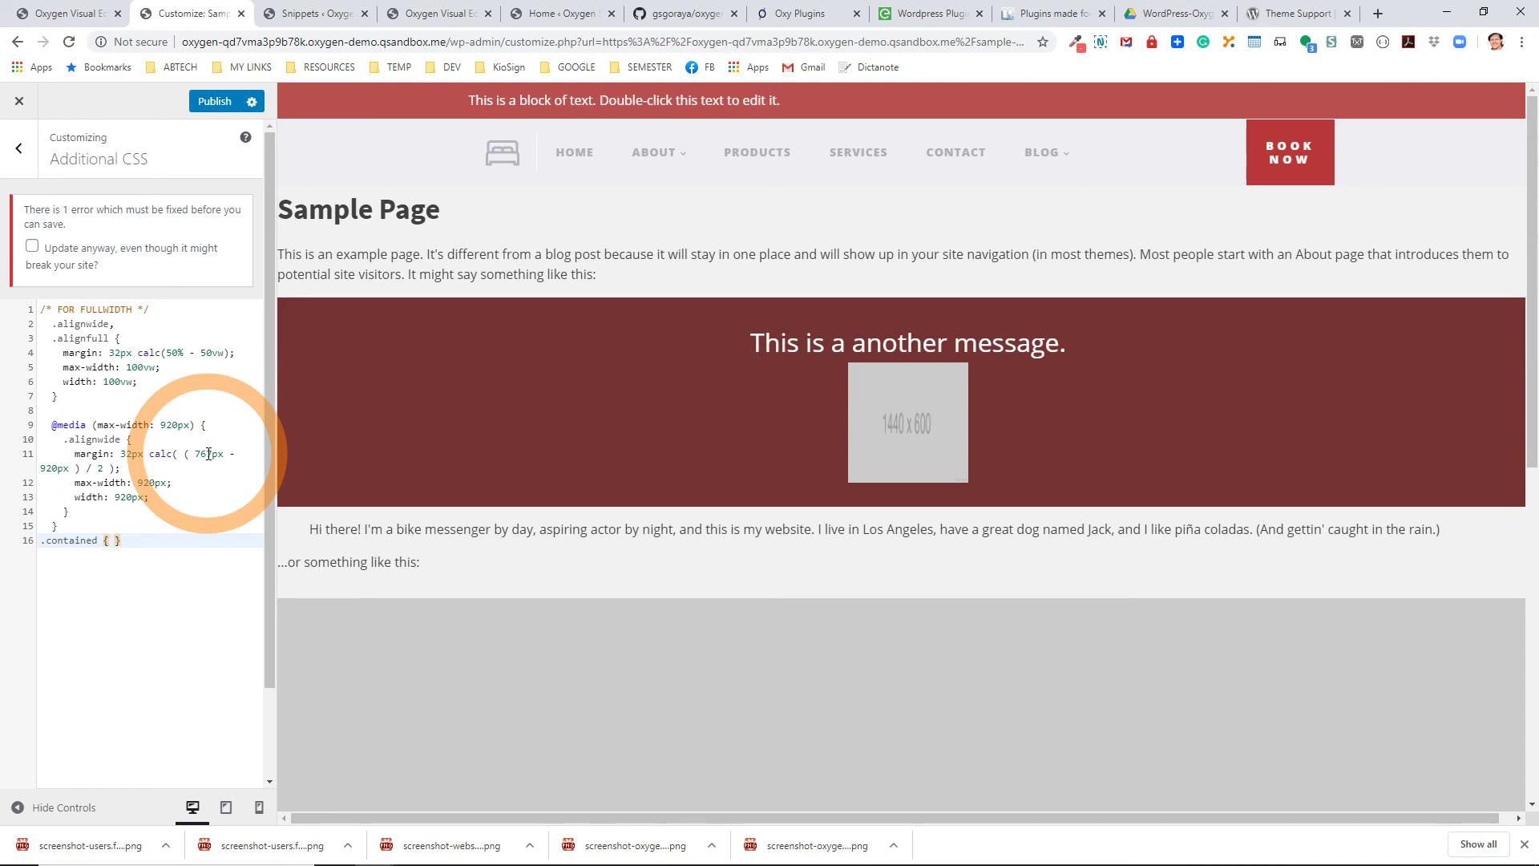
text(max)
key(BackSpace)
key(Escape)
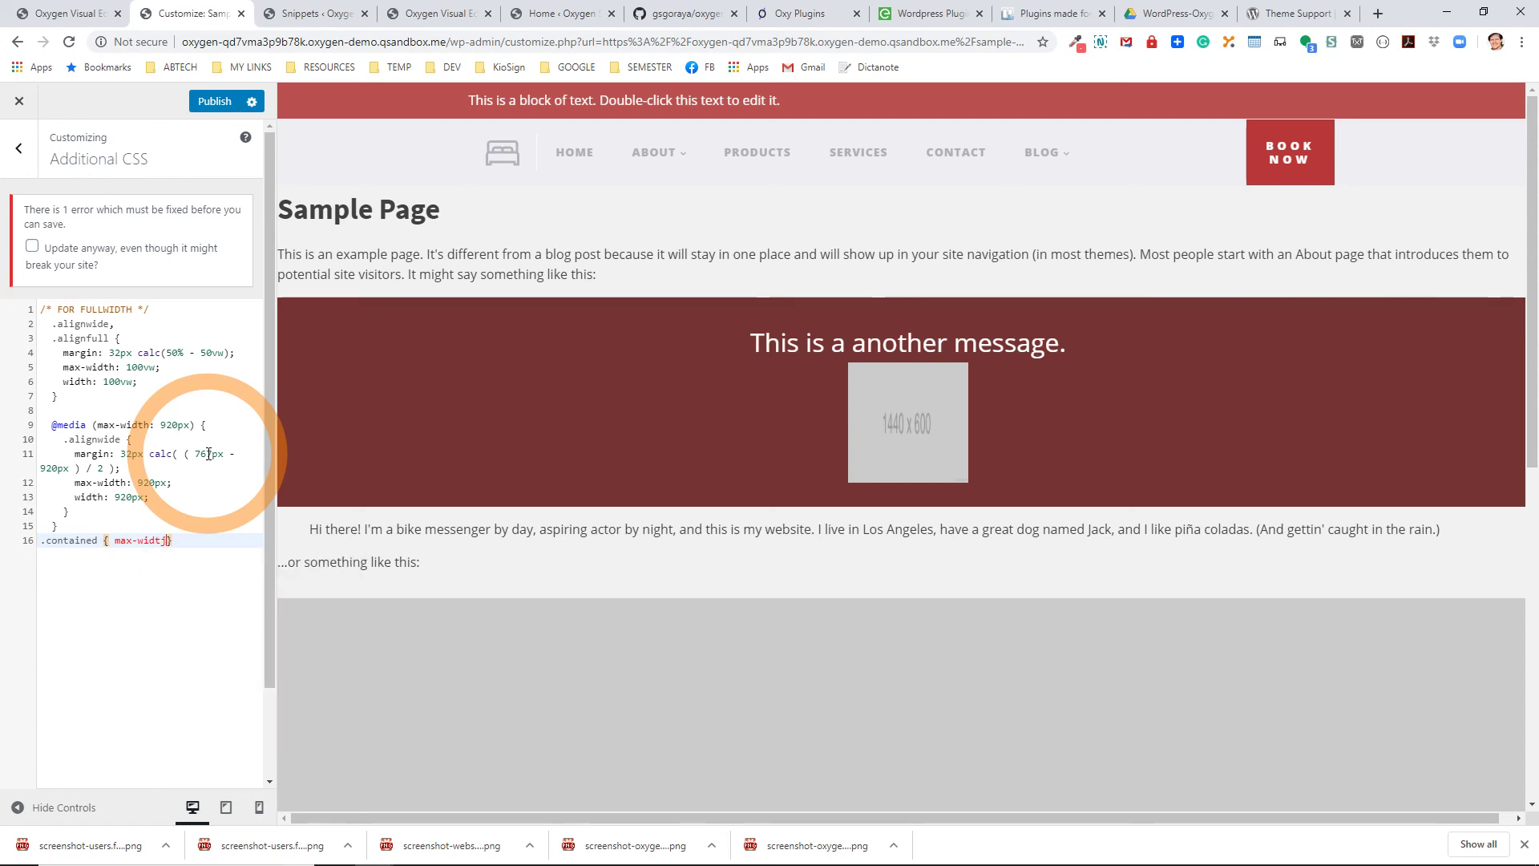
text(:)
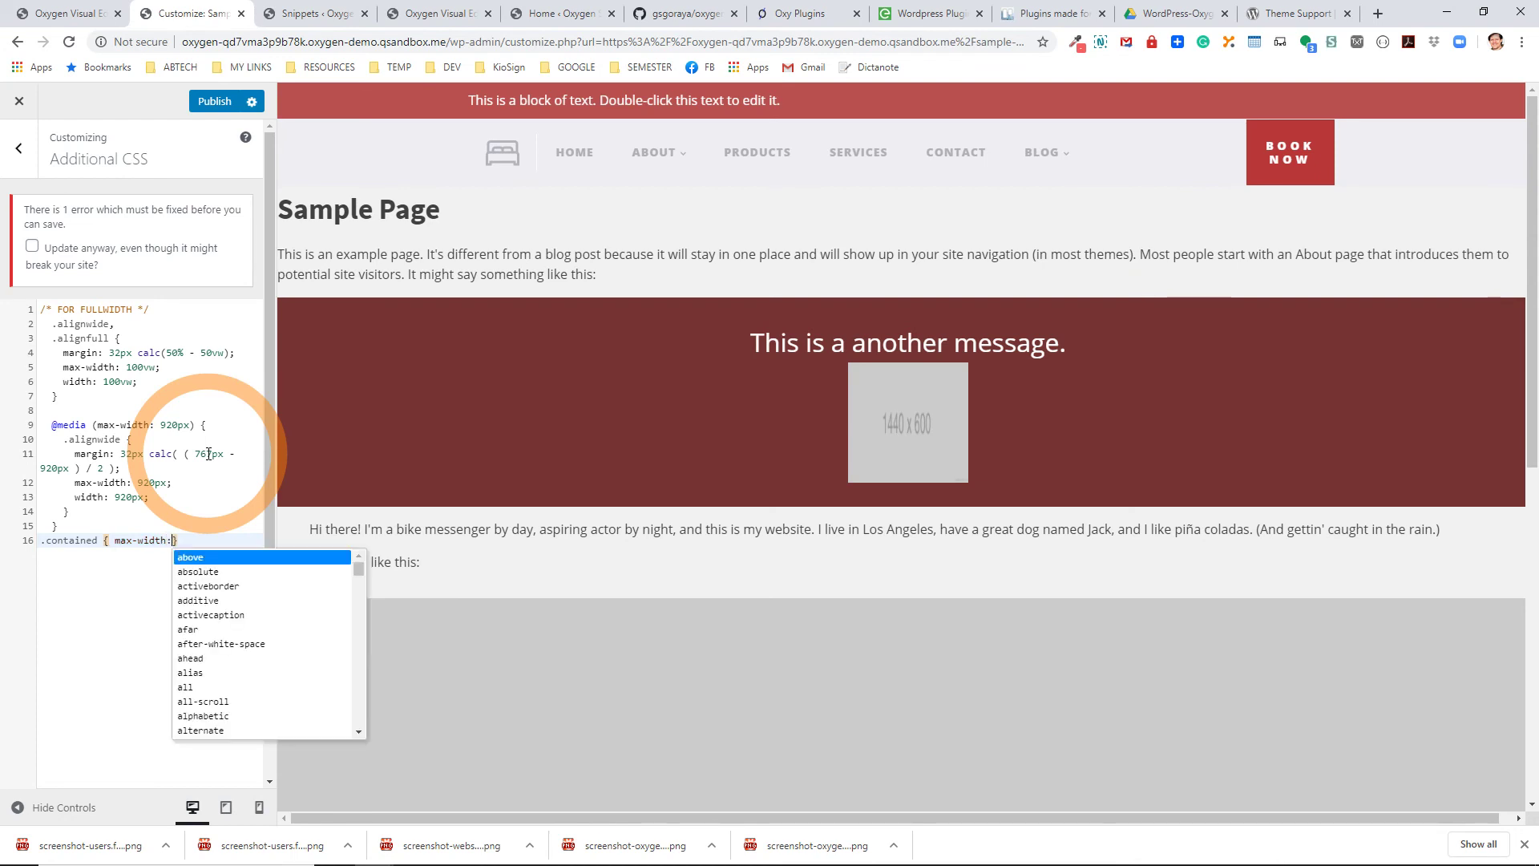
text(12)
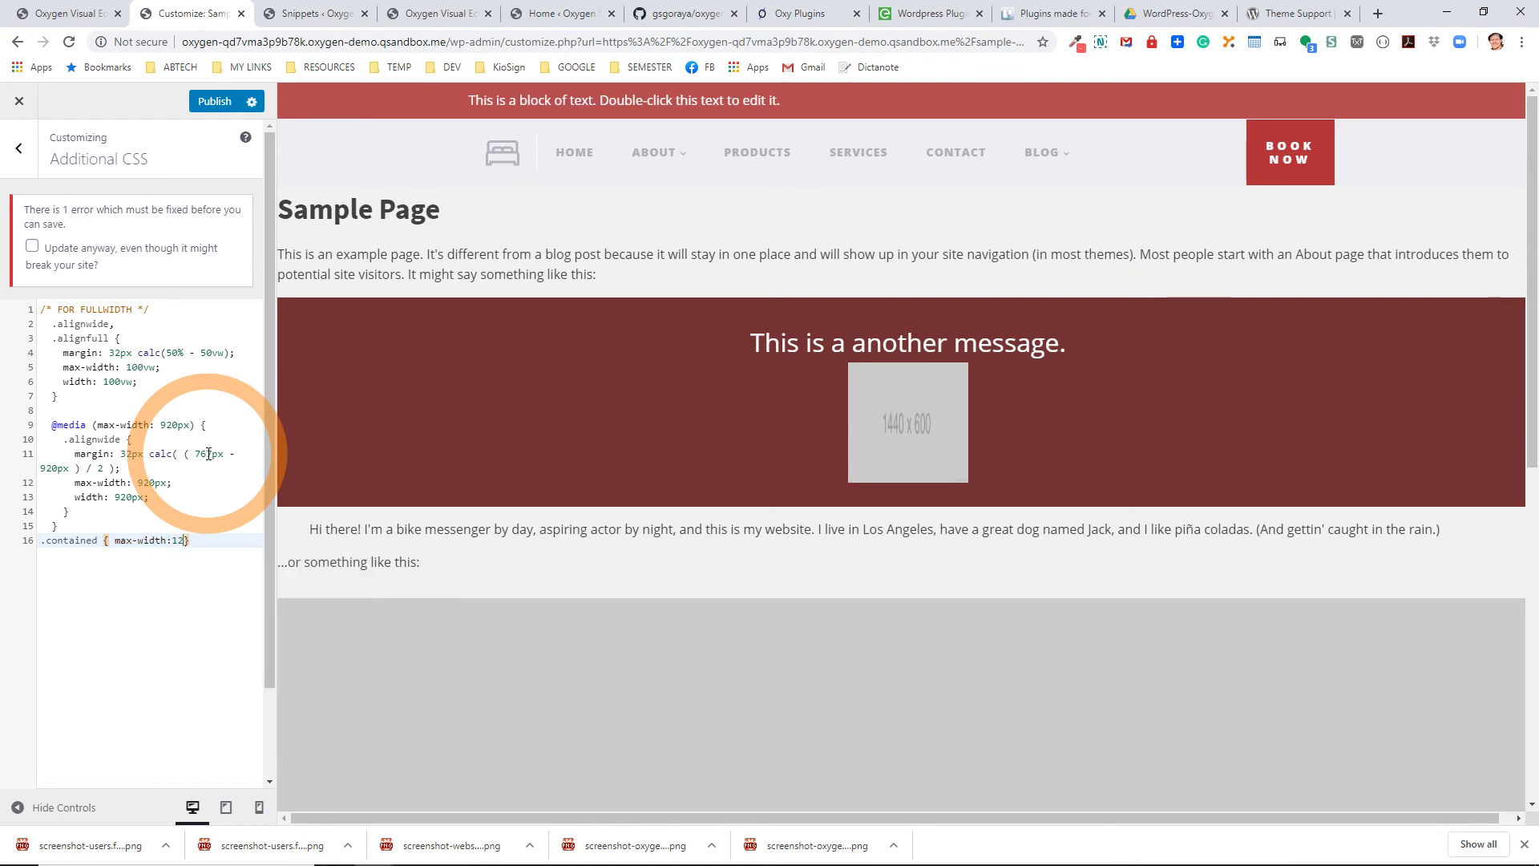
text(40px)
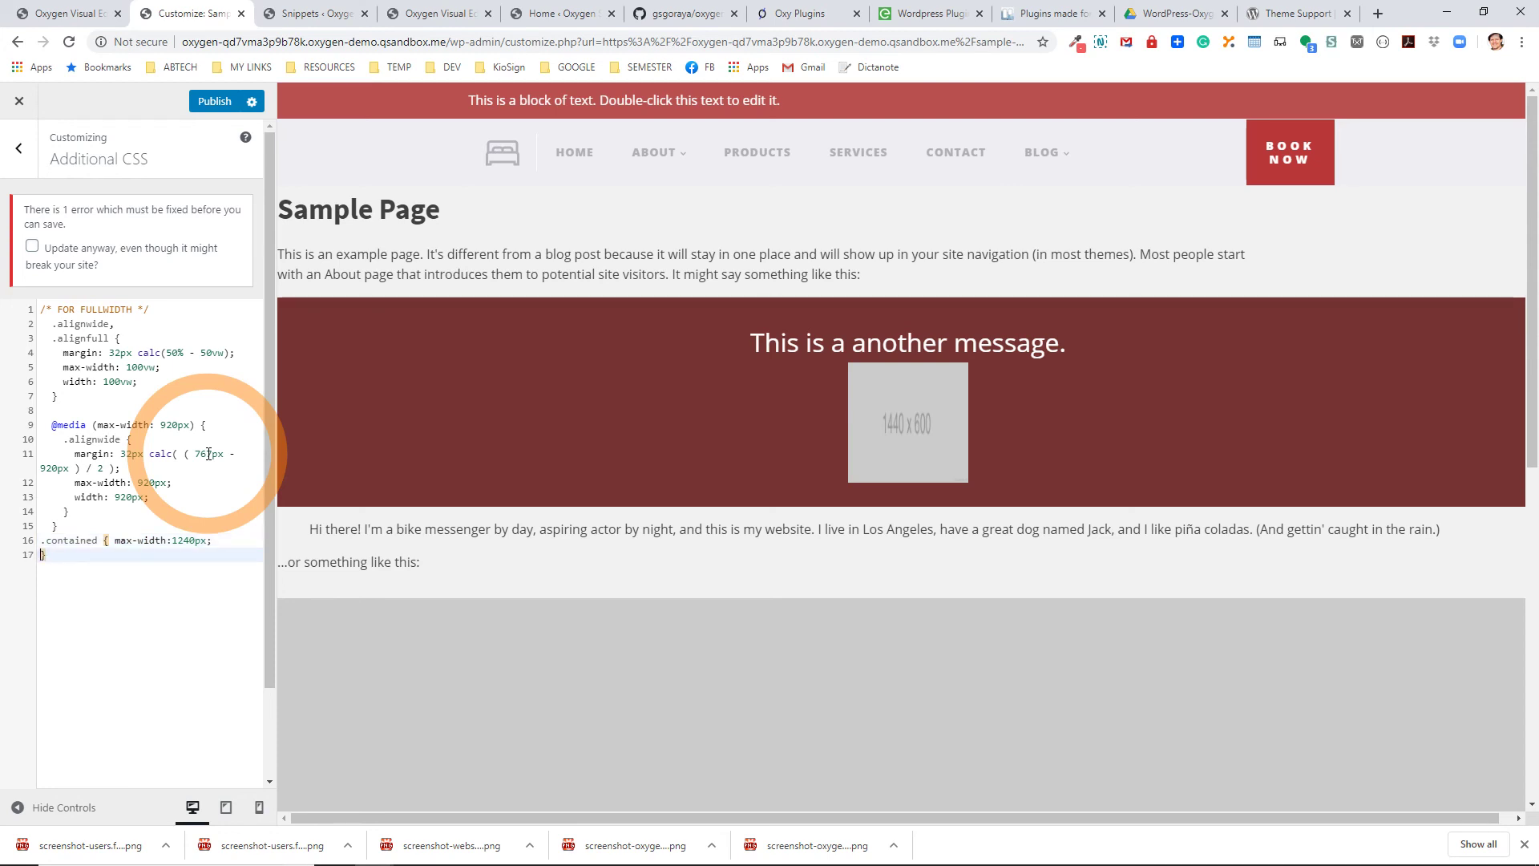
text(argin: )
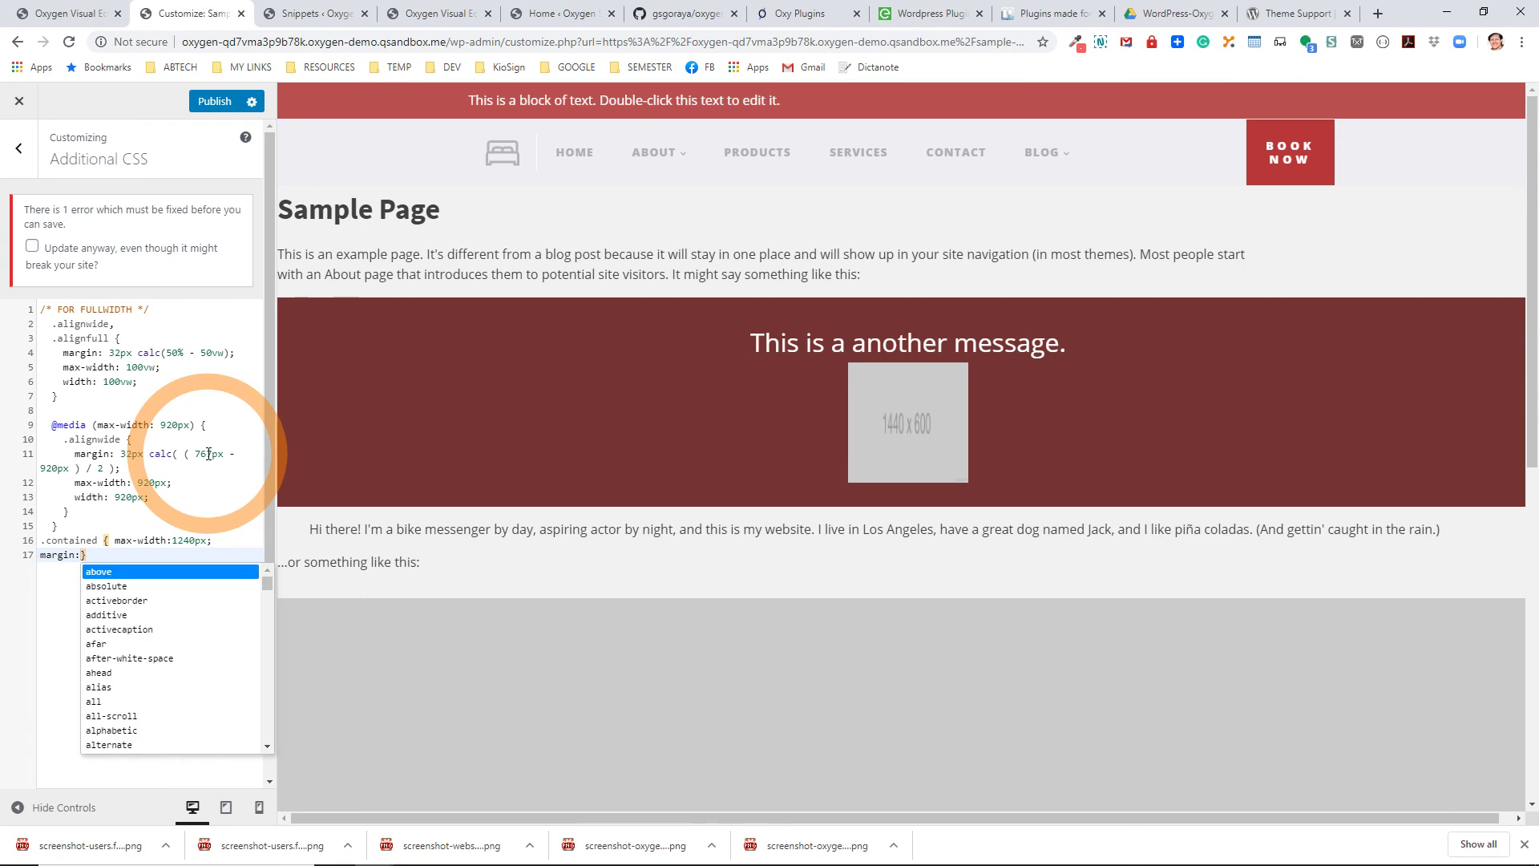
text(0 auto)
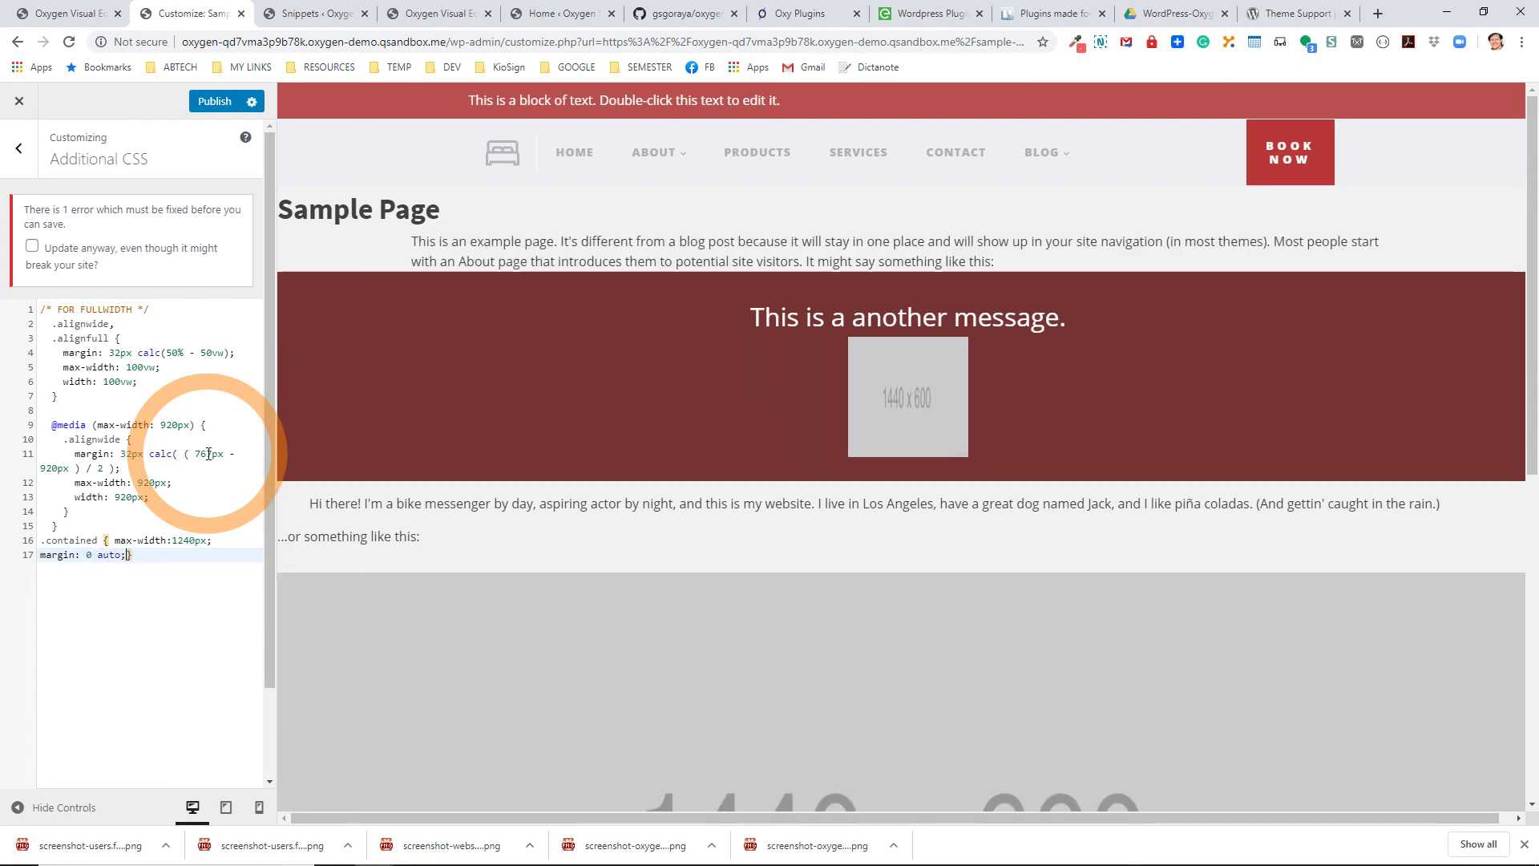
text(;)
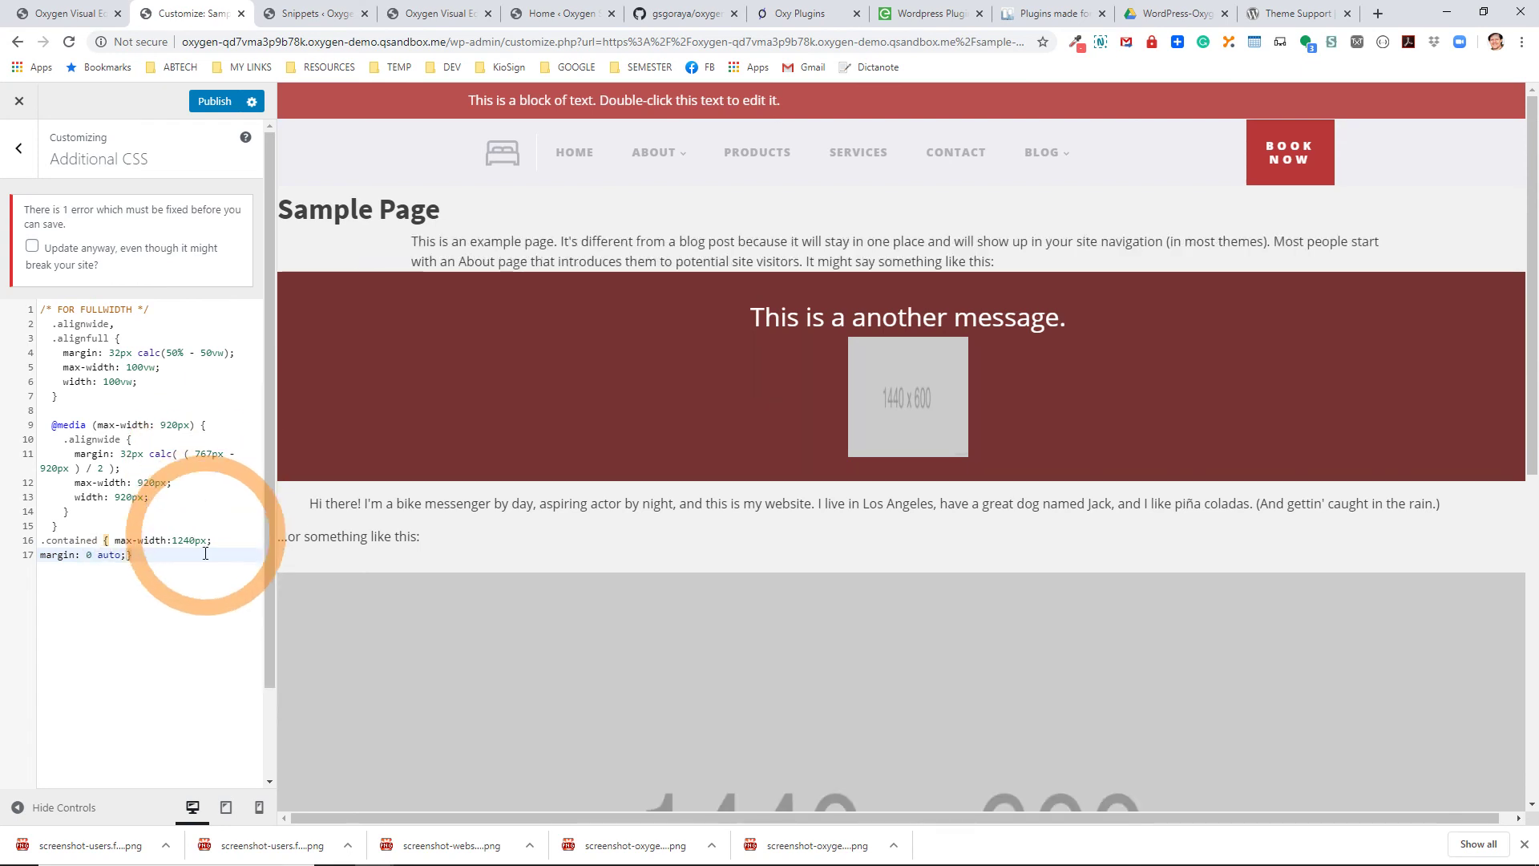
Put the max-width declaration and closing brace on their own lines, then publish.
click(115, 540)
key(Return)
click(126, 569)
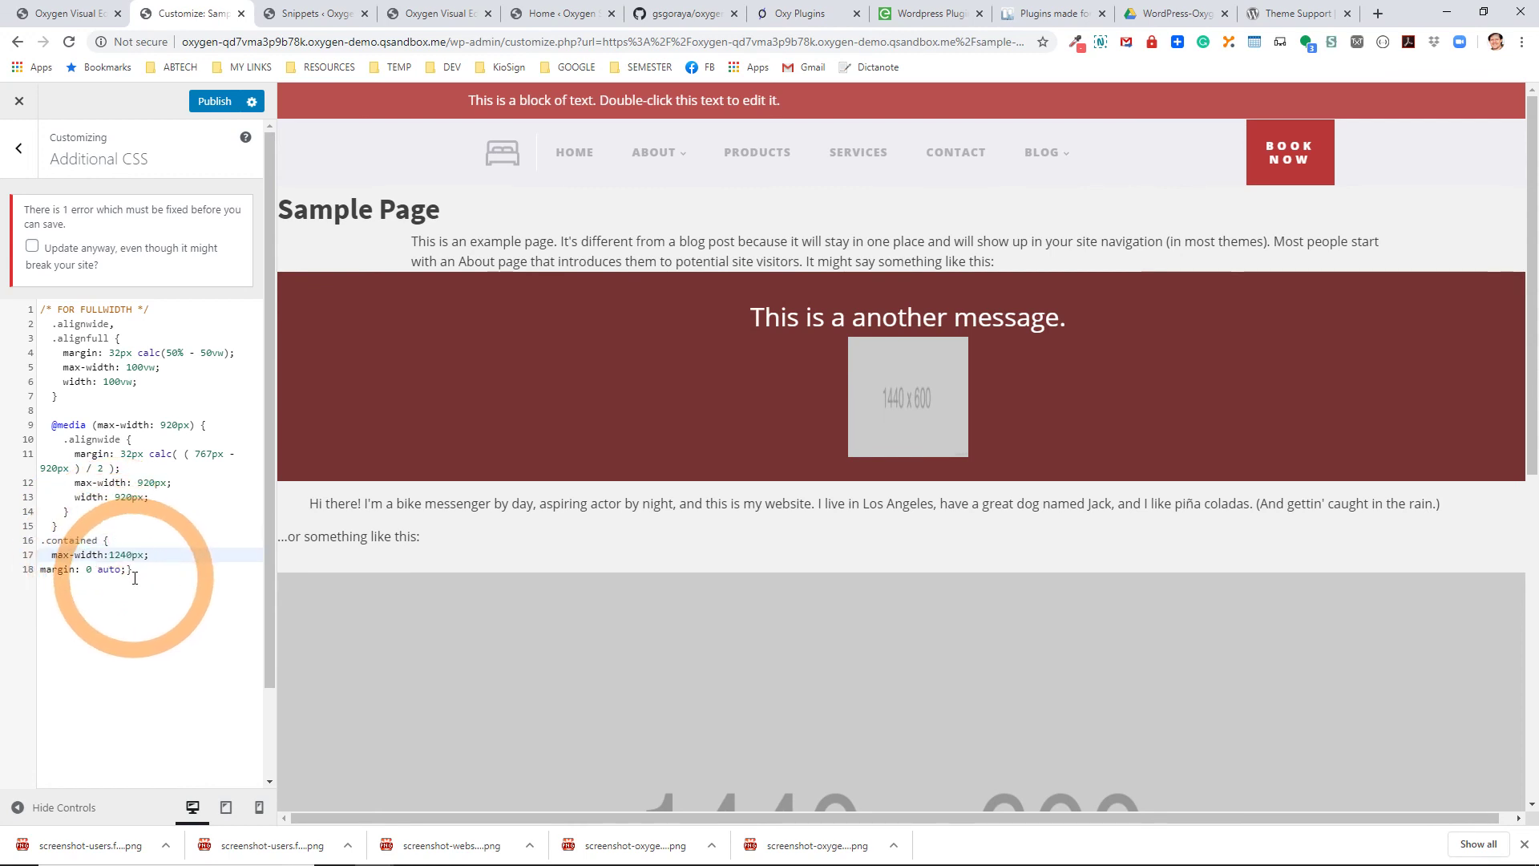
key(Return)
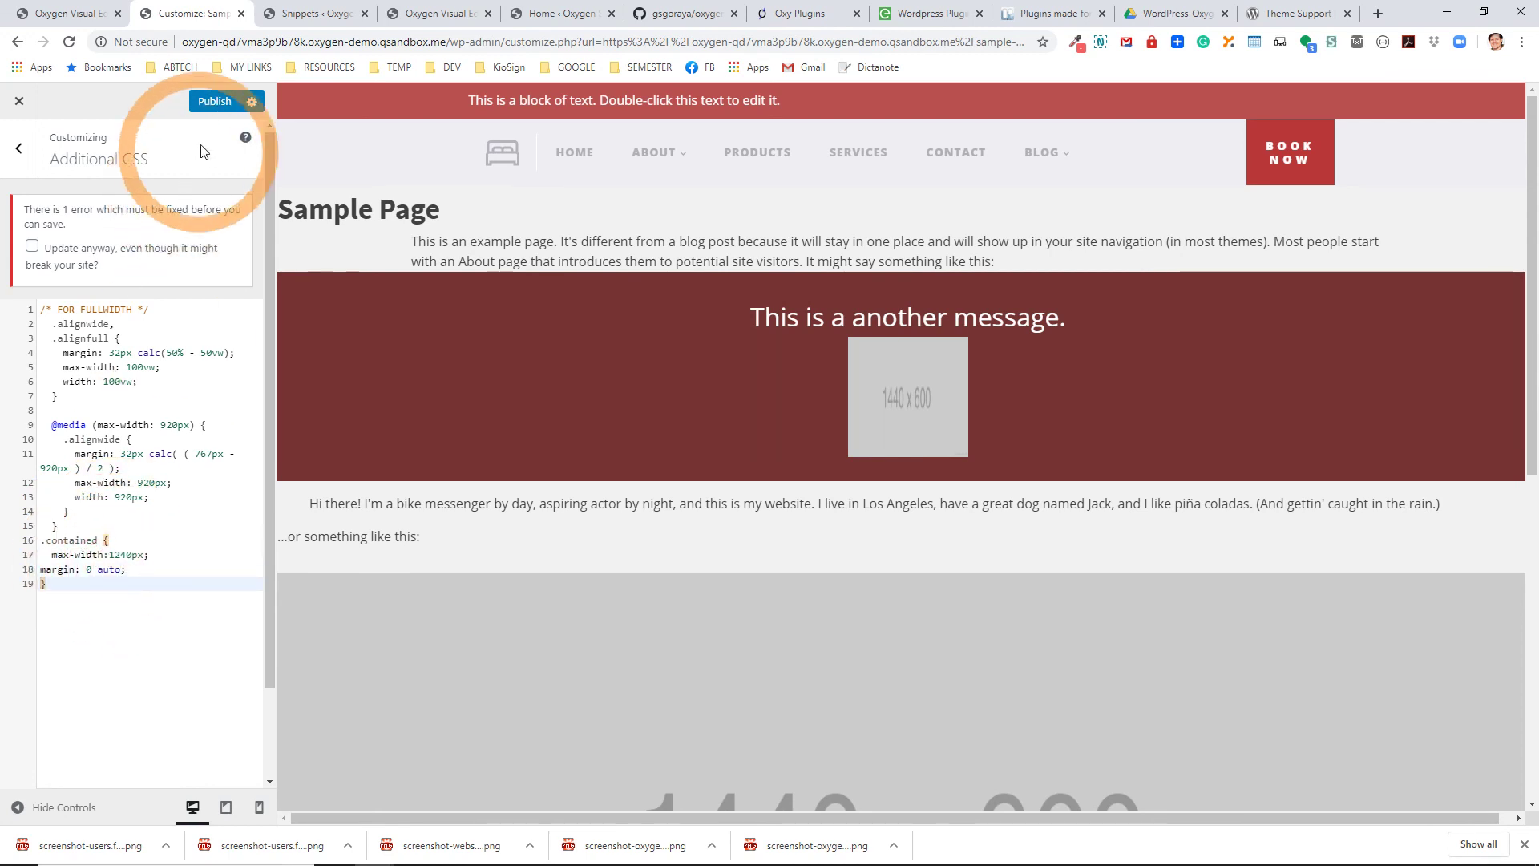
click(215, 107)
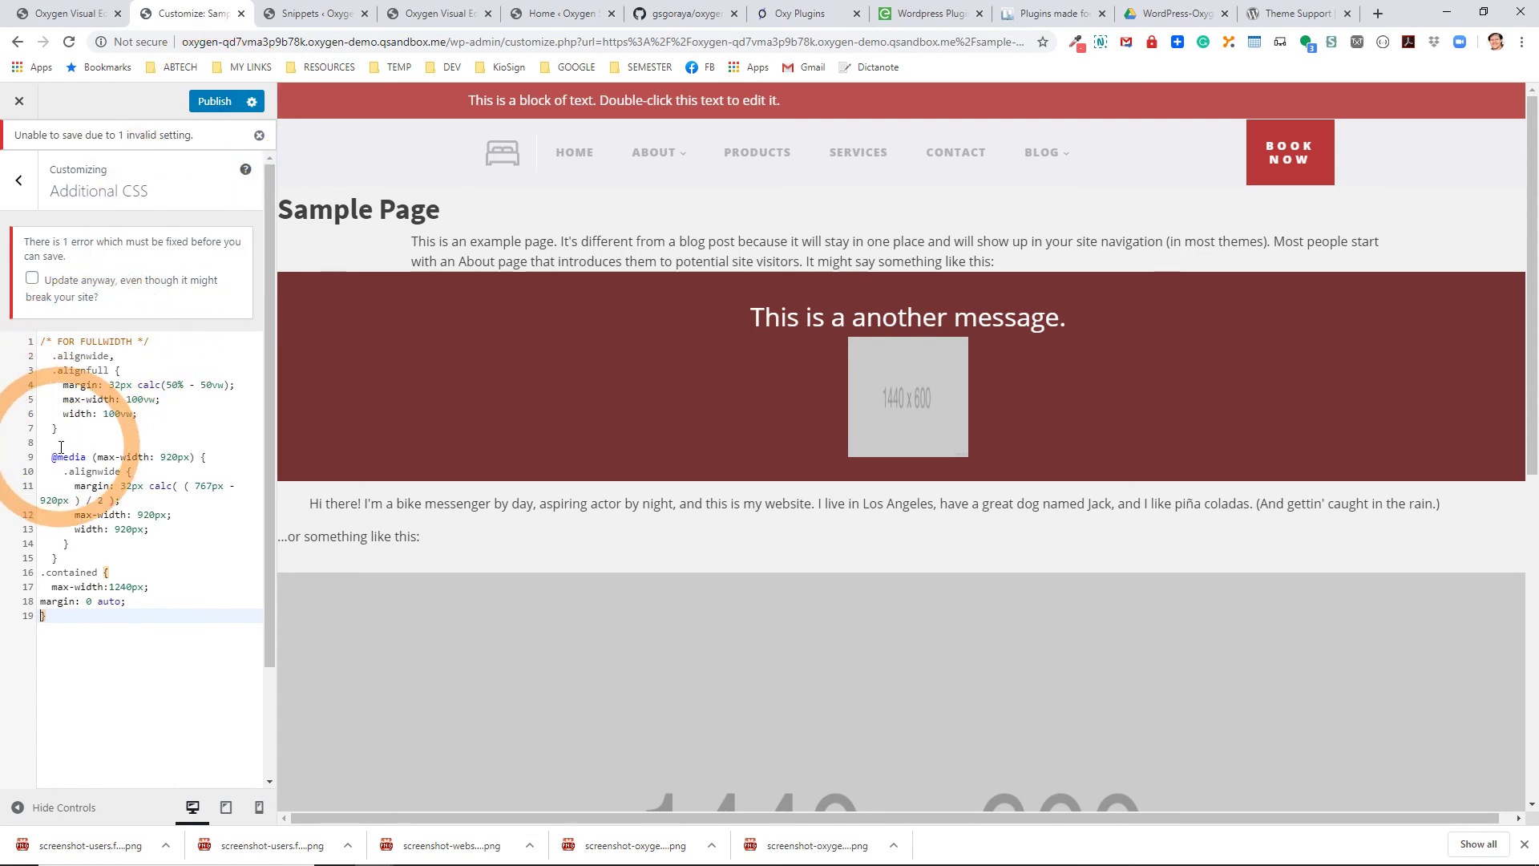
Publish the .contained CSS with 'Update anyway' ticked, then check the live Sample Page's first paragraph.
click(32, 277)
click(213, 104)
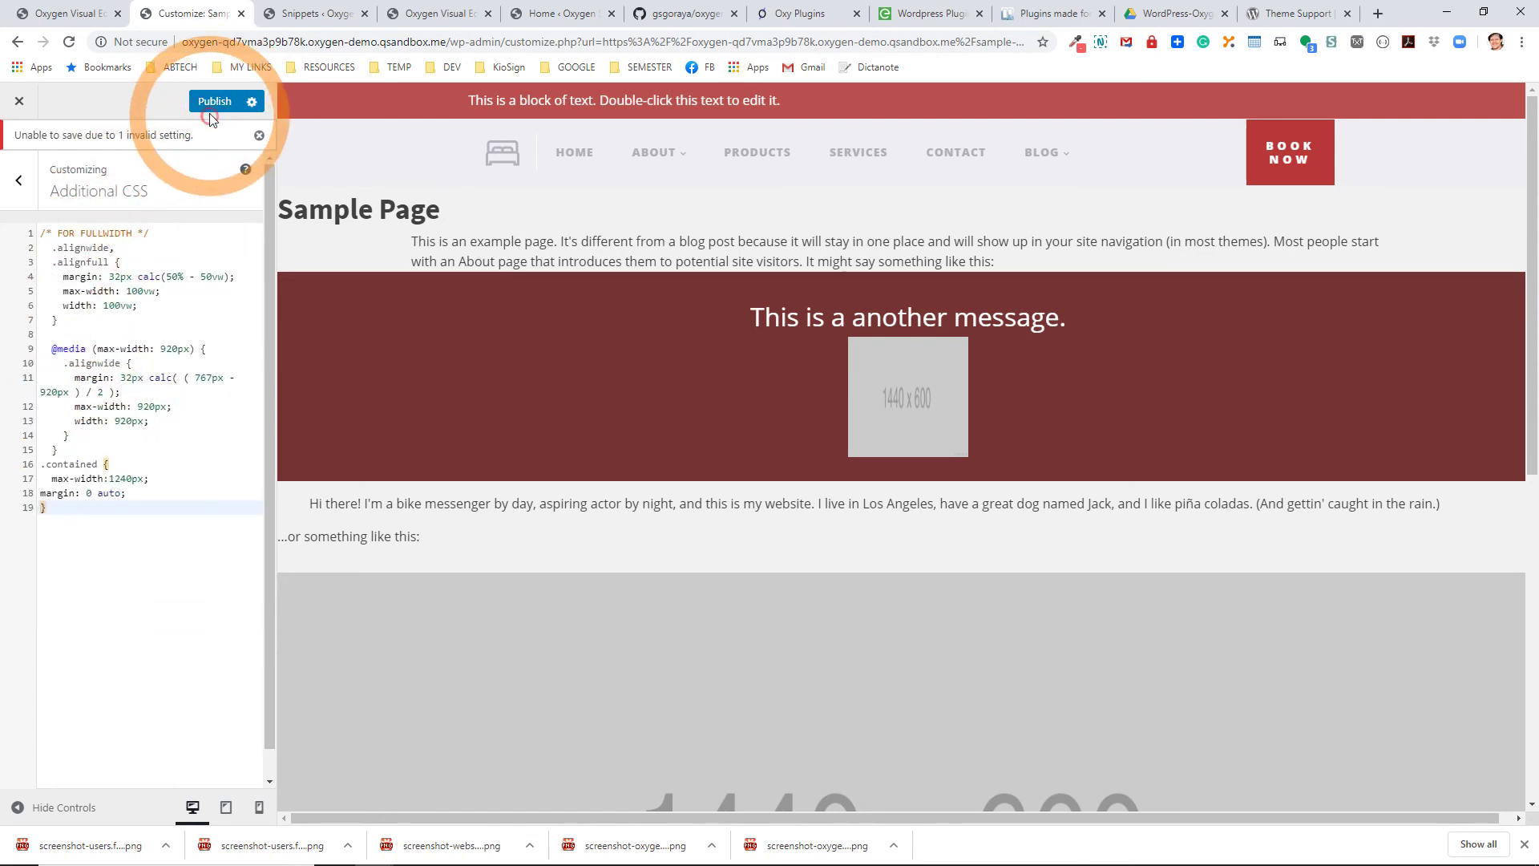
click(171, 551)
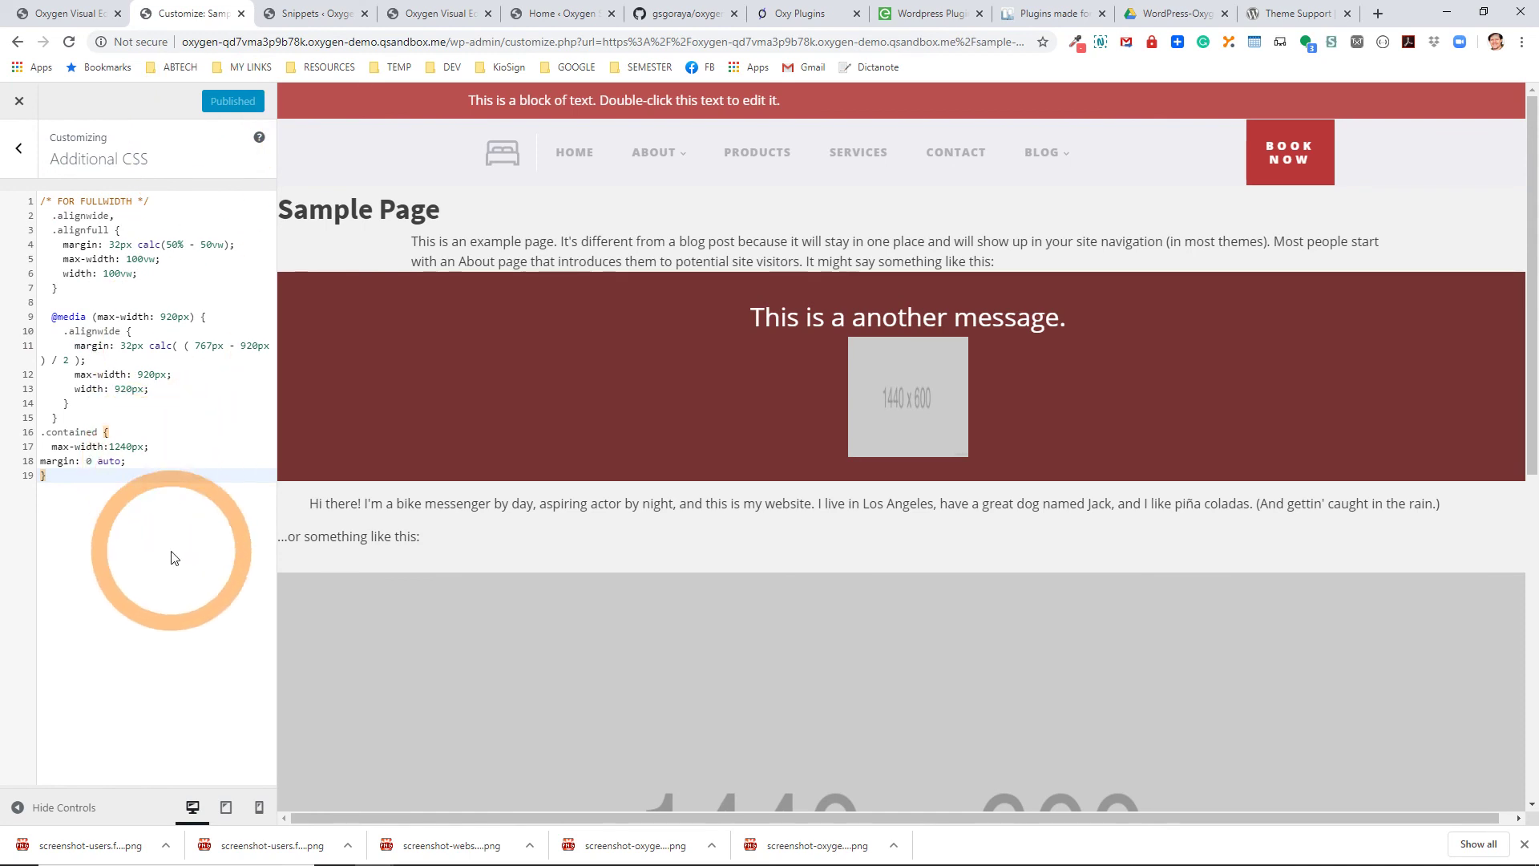
click(19, 103)
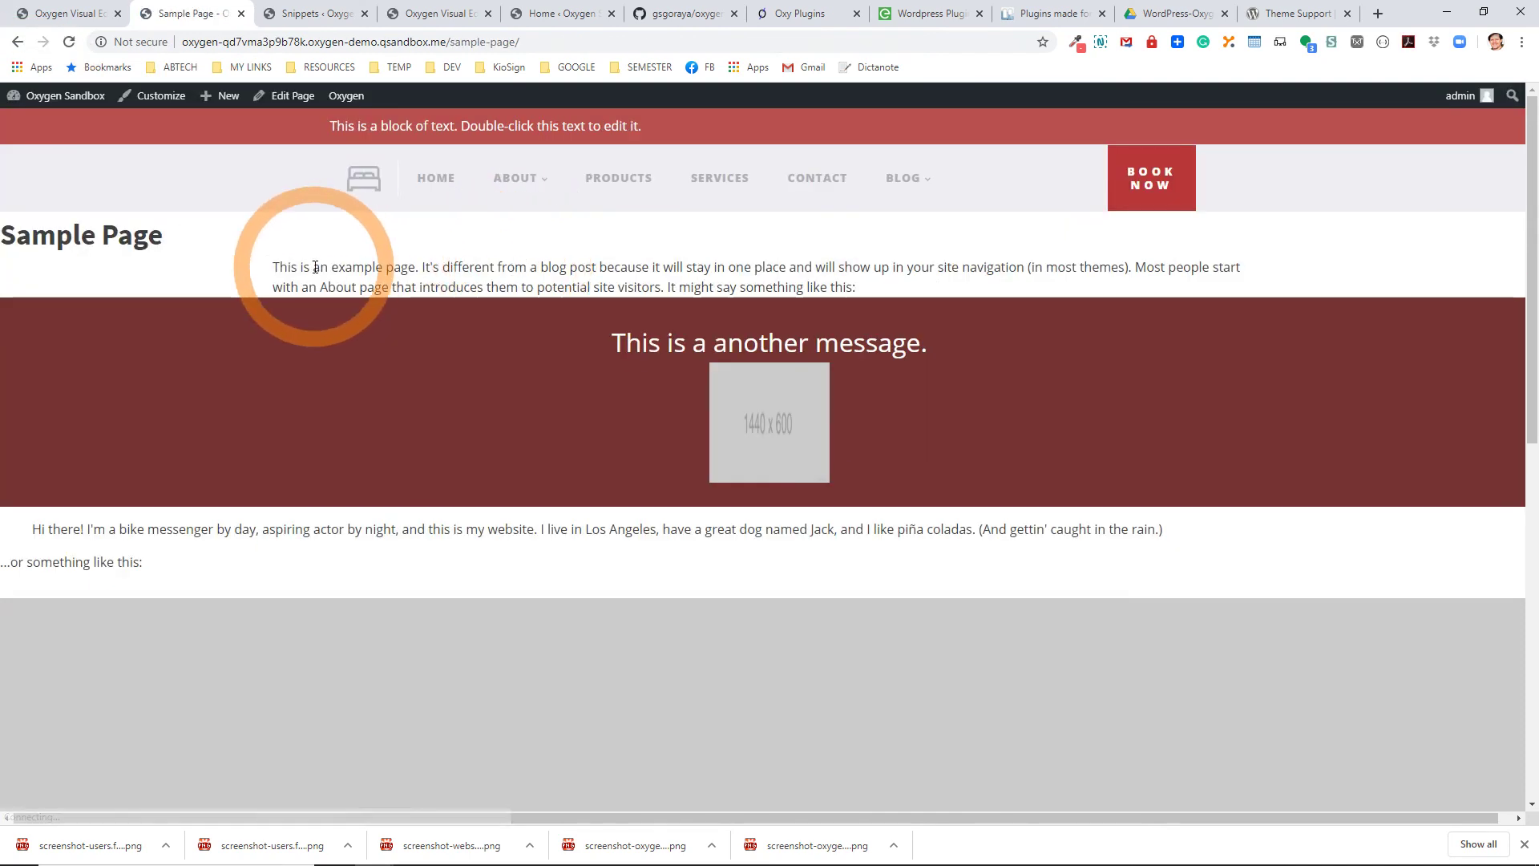
drag(312, 269, 896, 292)
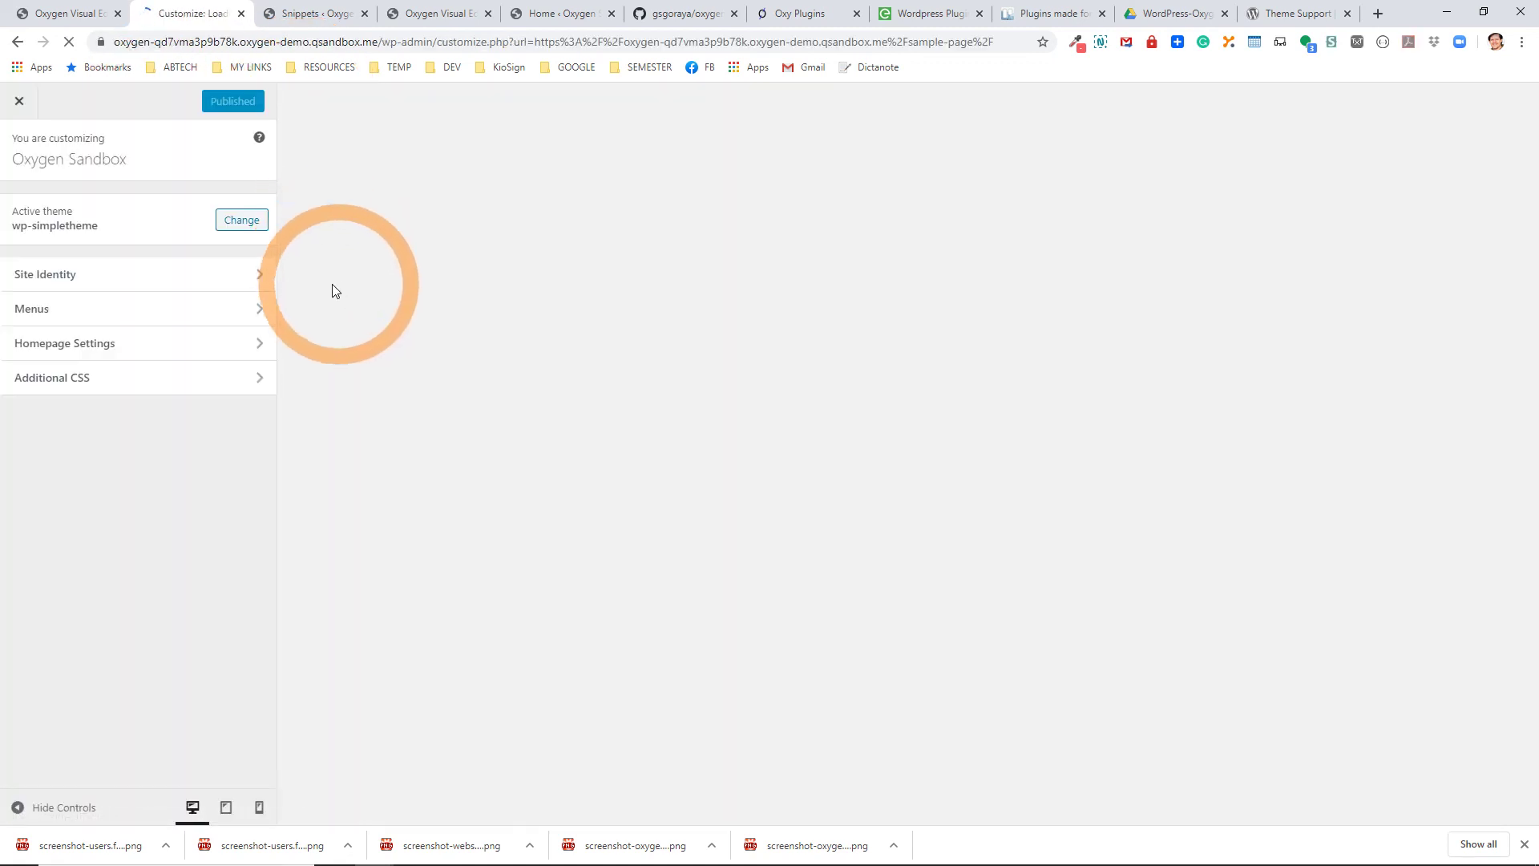
In Additional CSS, replace the .contained 'margin: 0 auto;' with margin-left:auto; and margin-right:auto;.
click(108, 387)
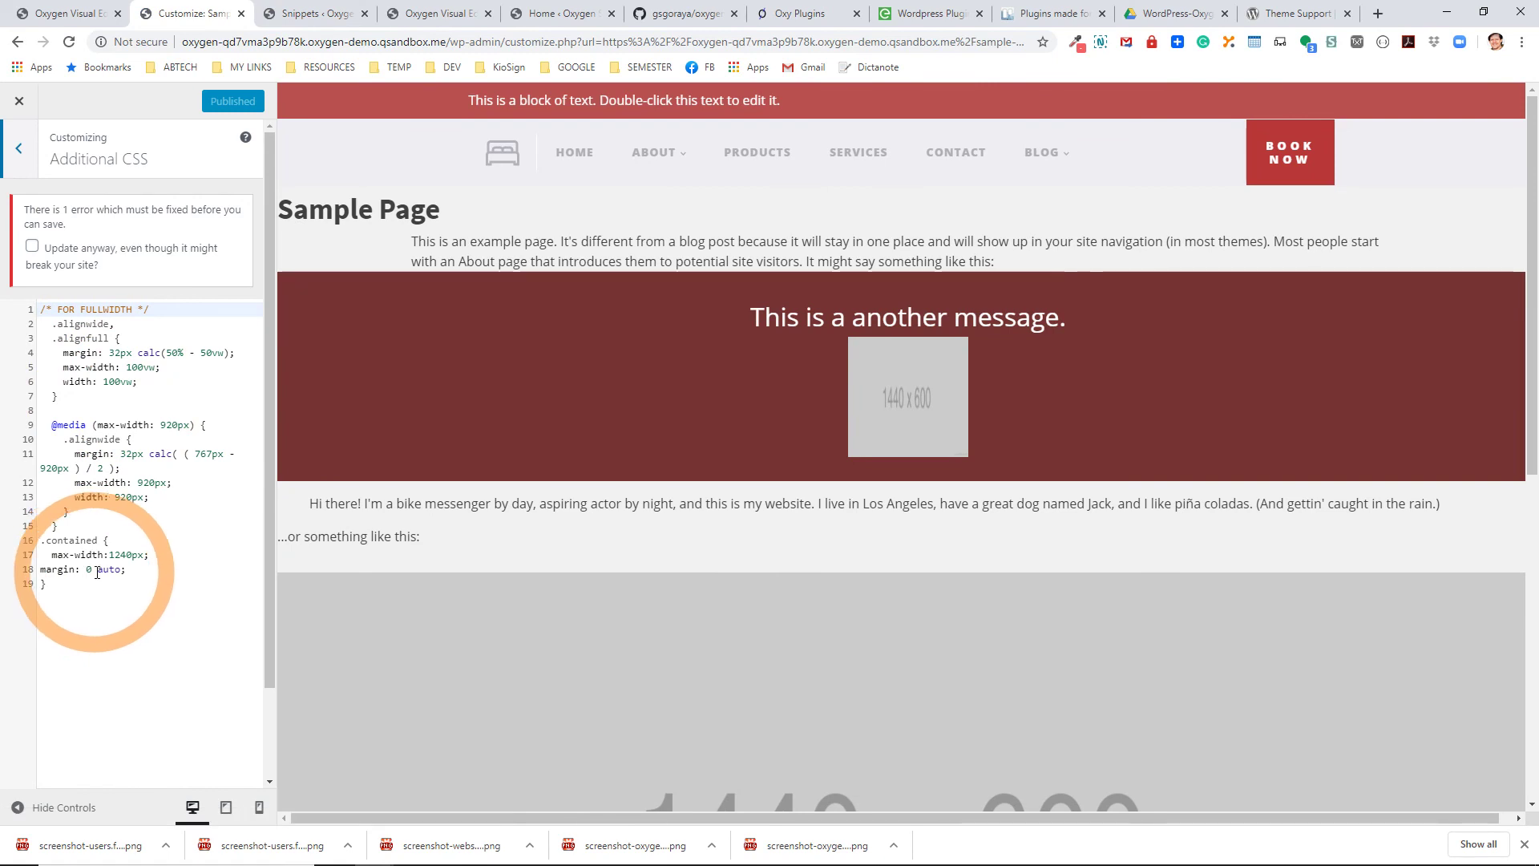
drag(97, 571, 82, 579)
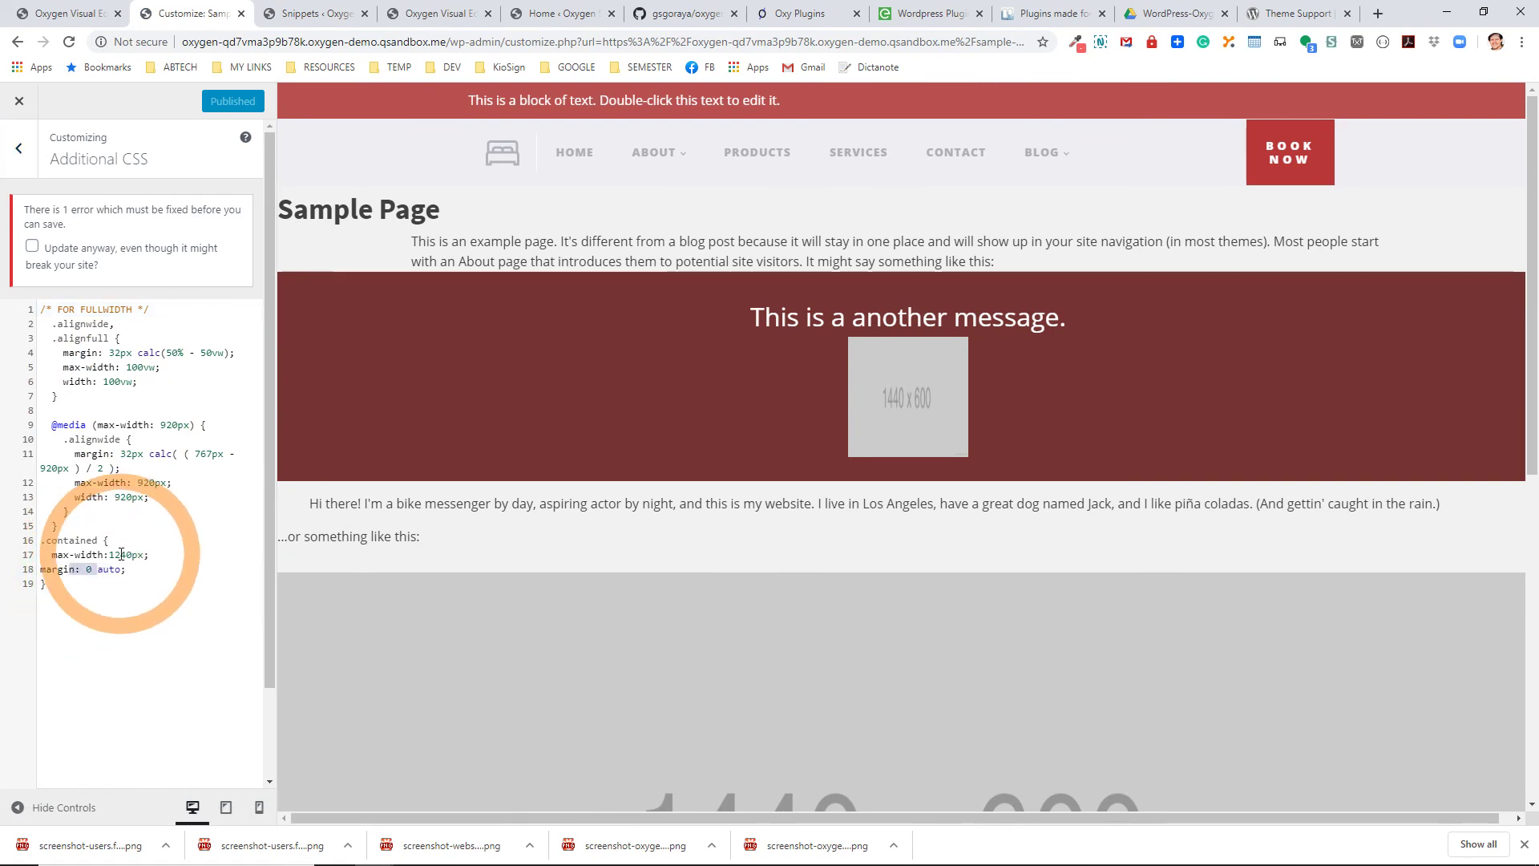
text(-left)
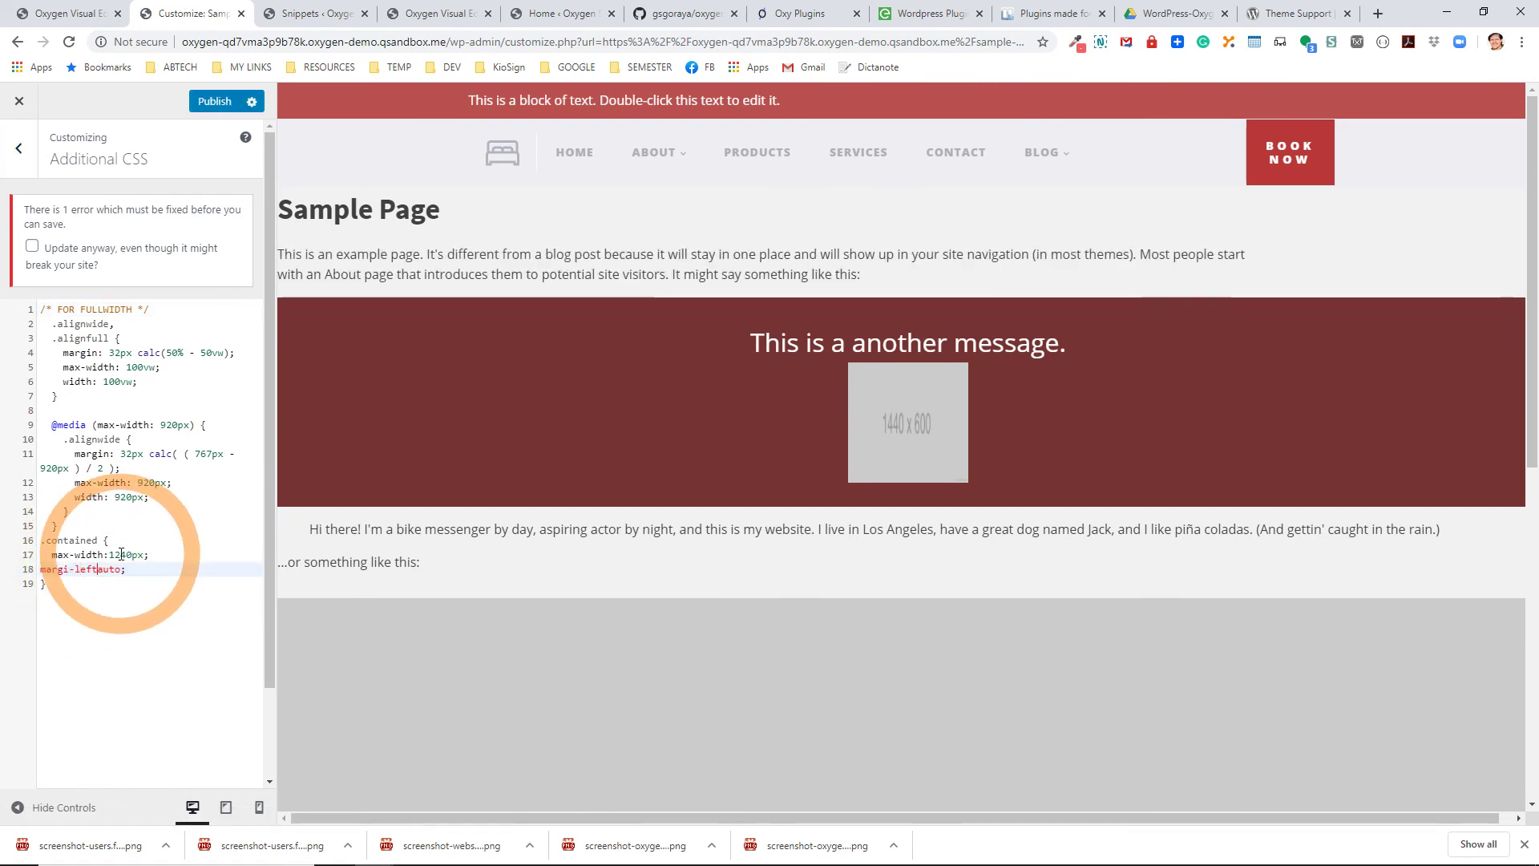
text(:)
key(Escape)
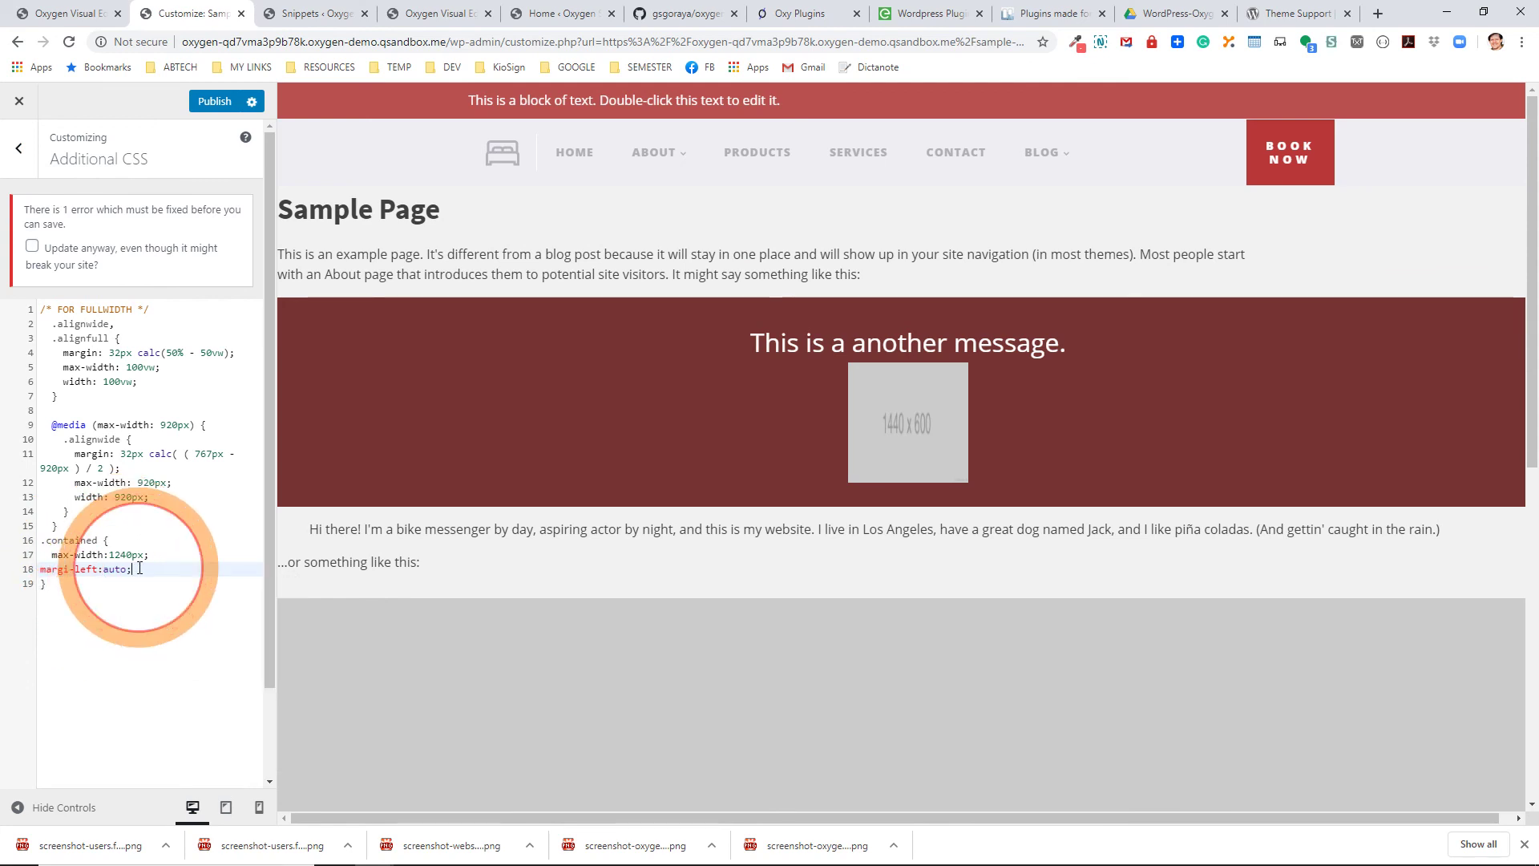
key(End)
key(Return)
text(margin)
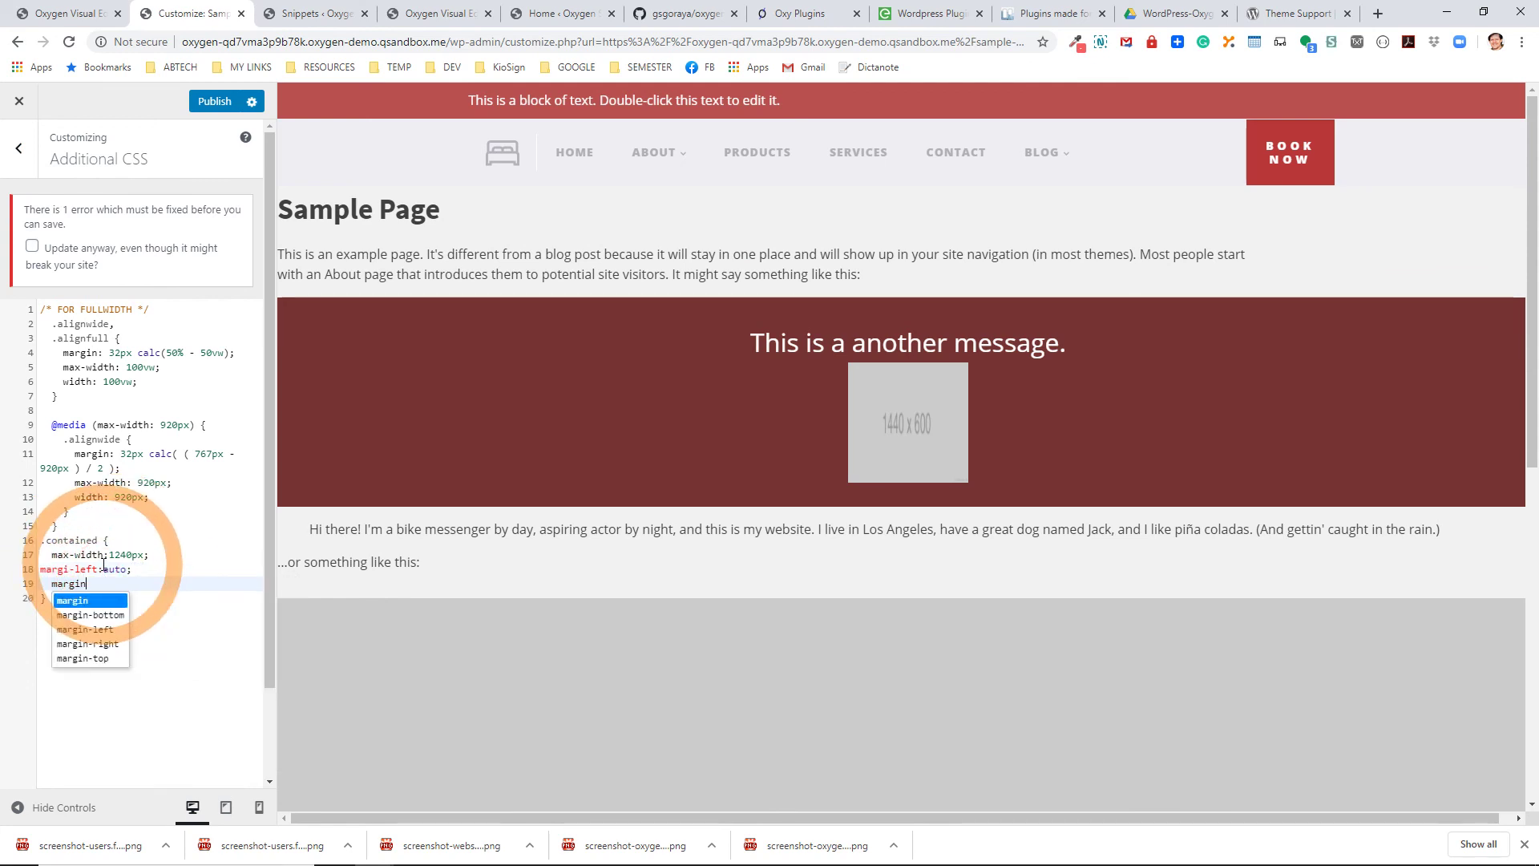
text(-right:auto;)
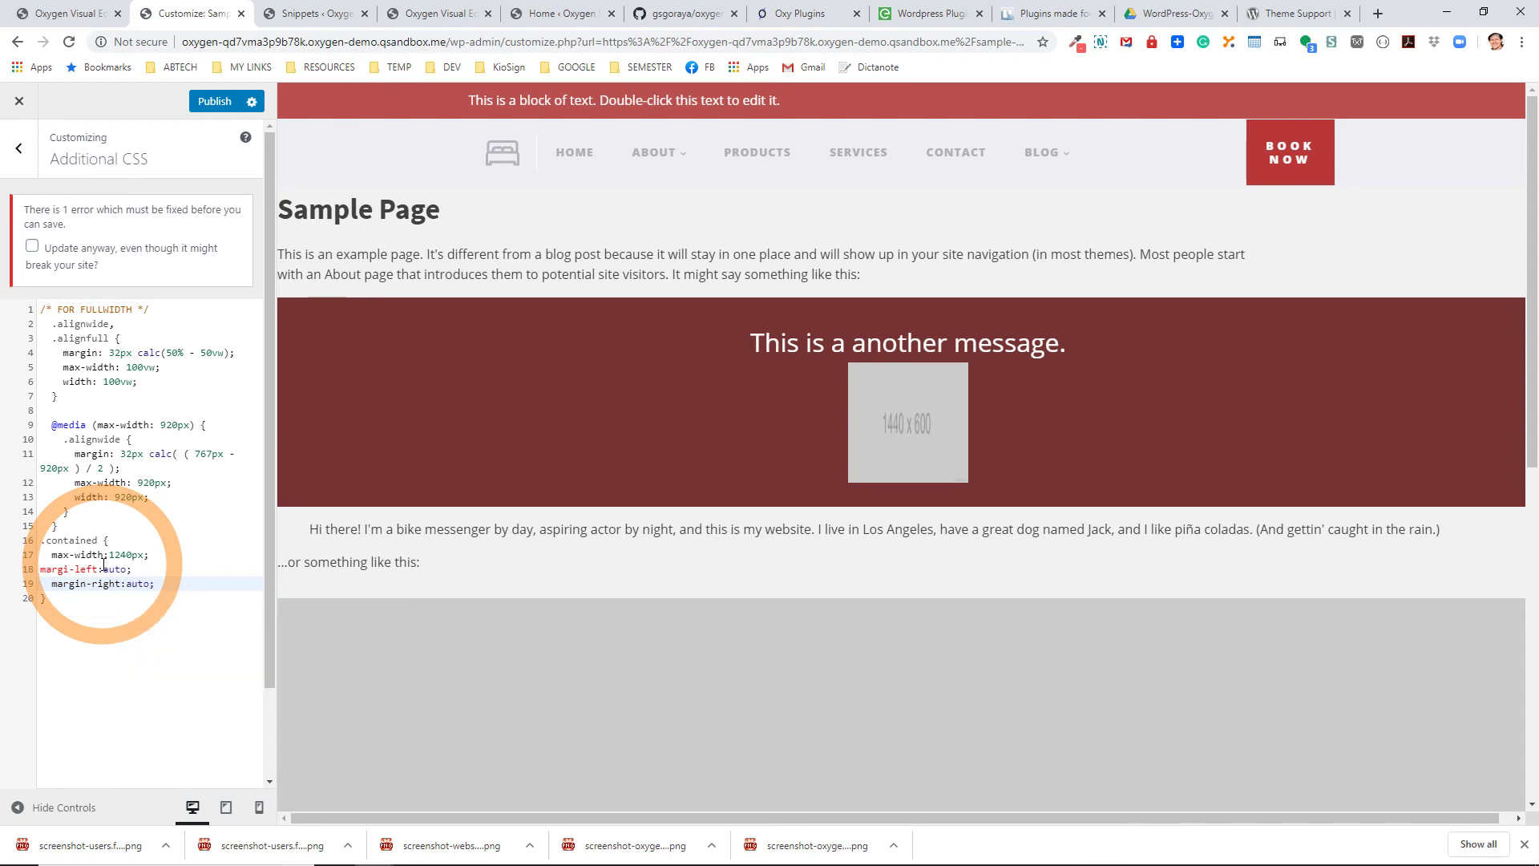
click(72, 569)
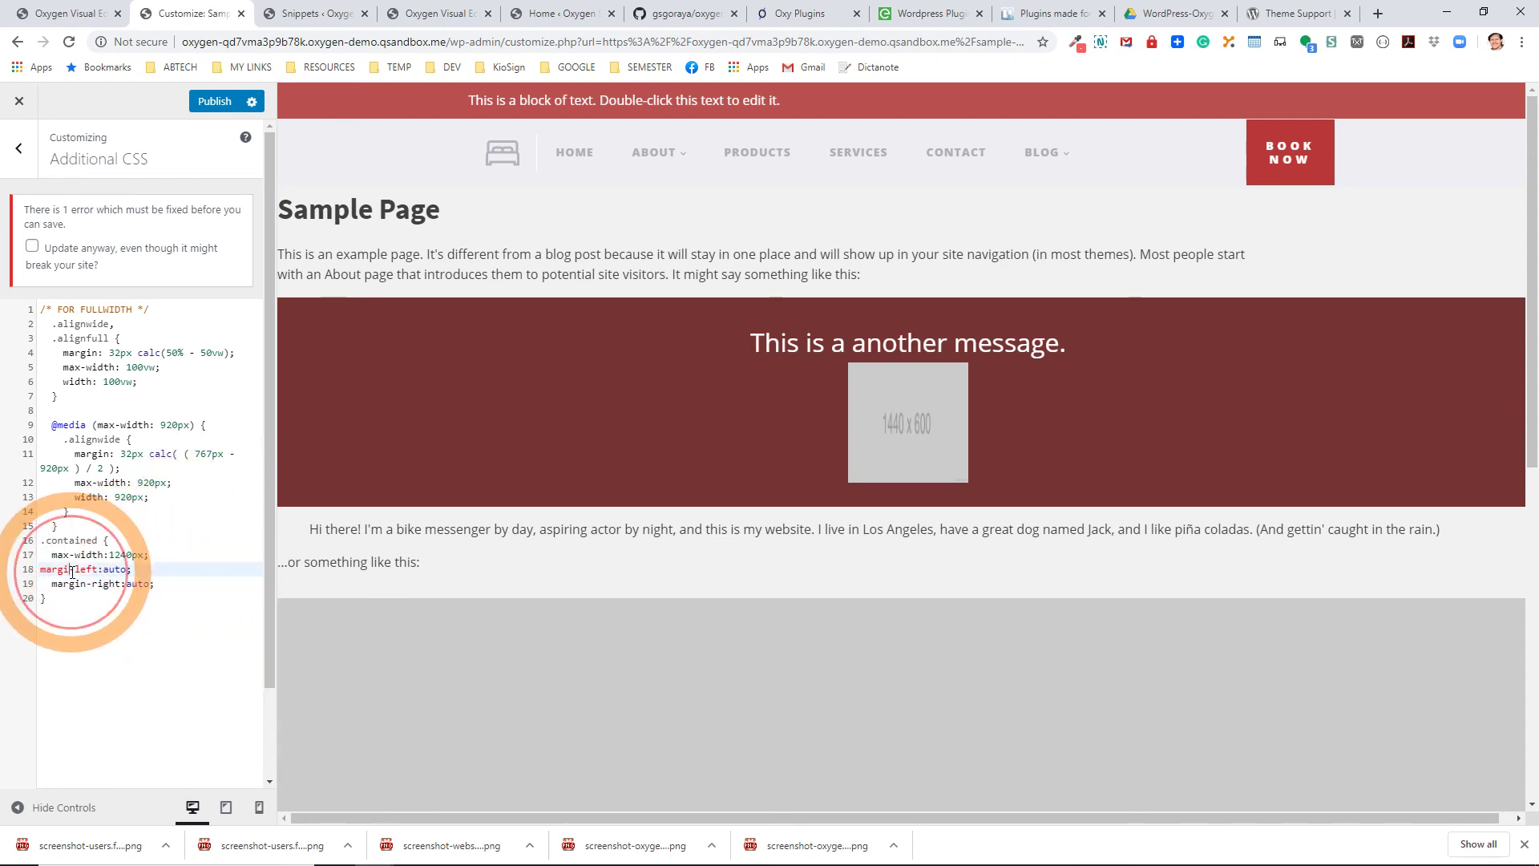
text(n-)
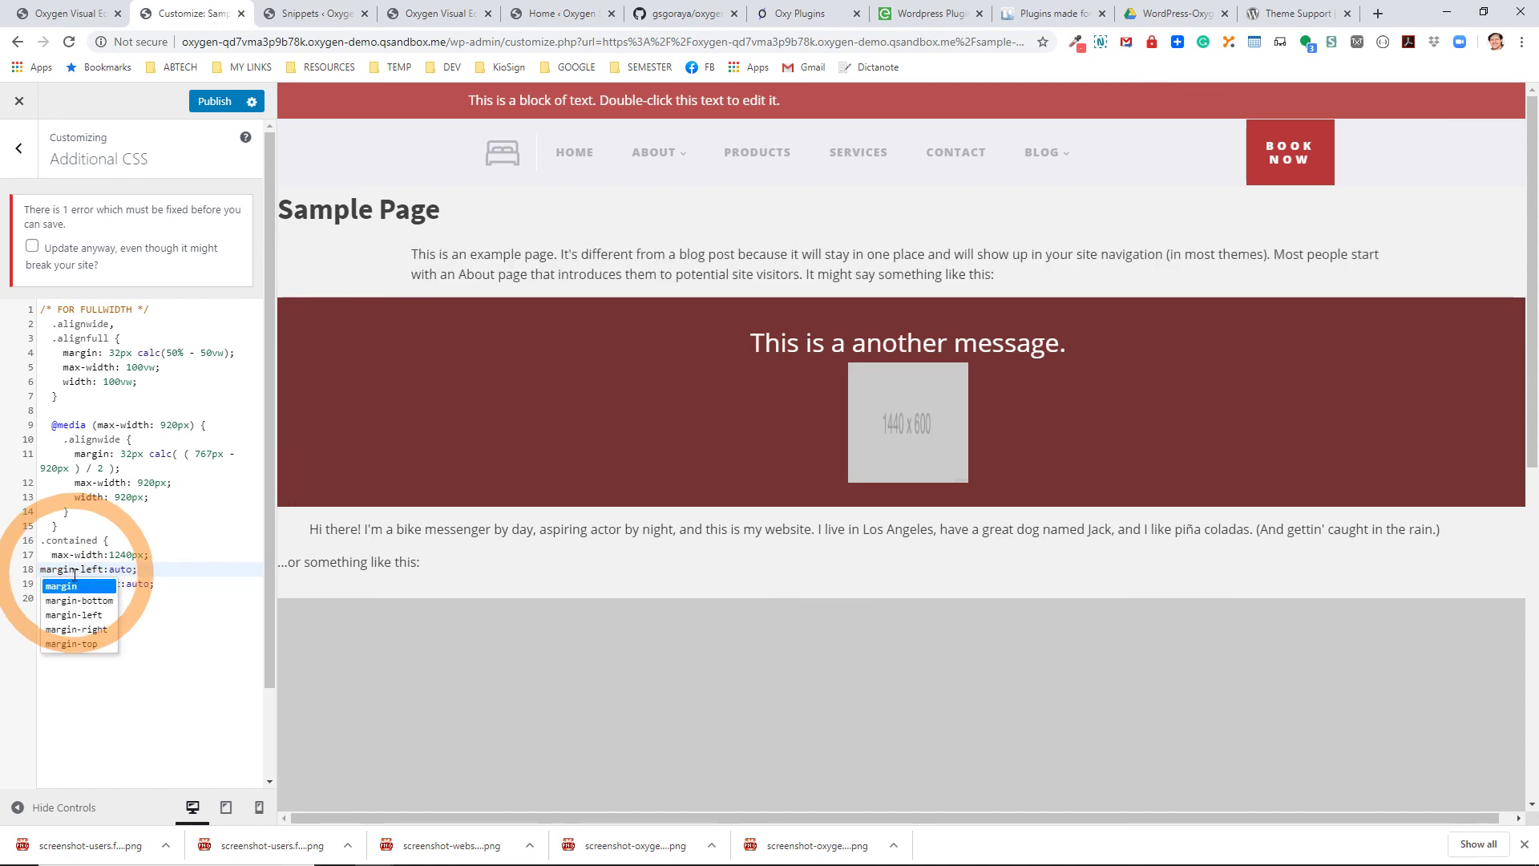
click(135, 569)
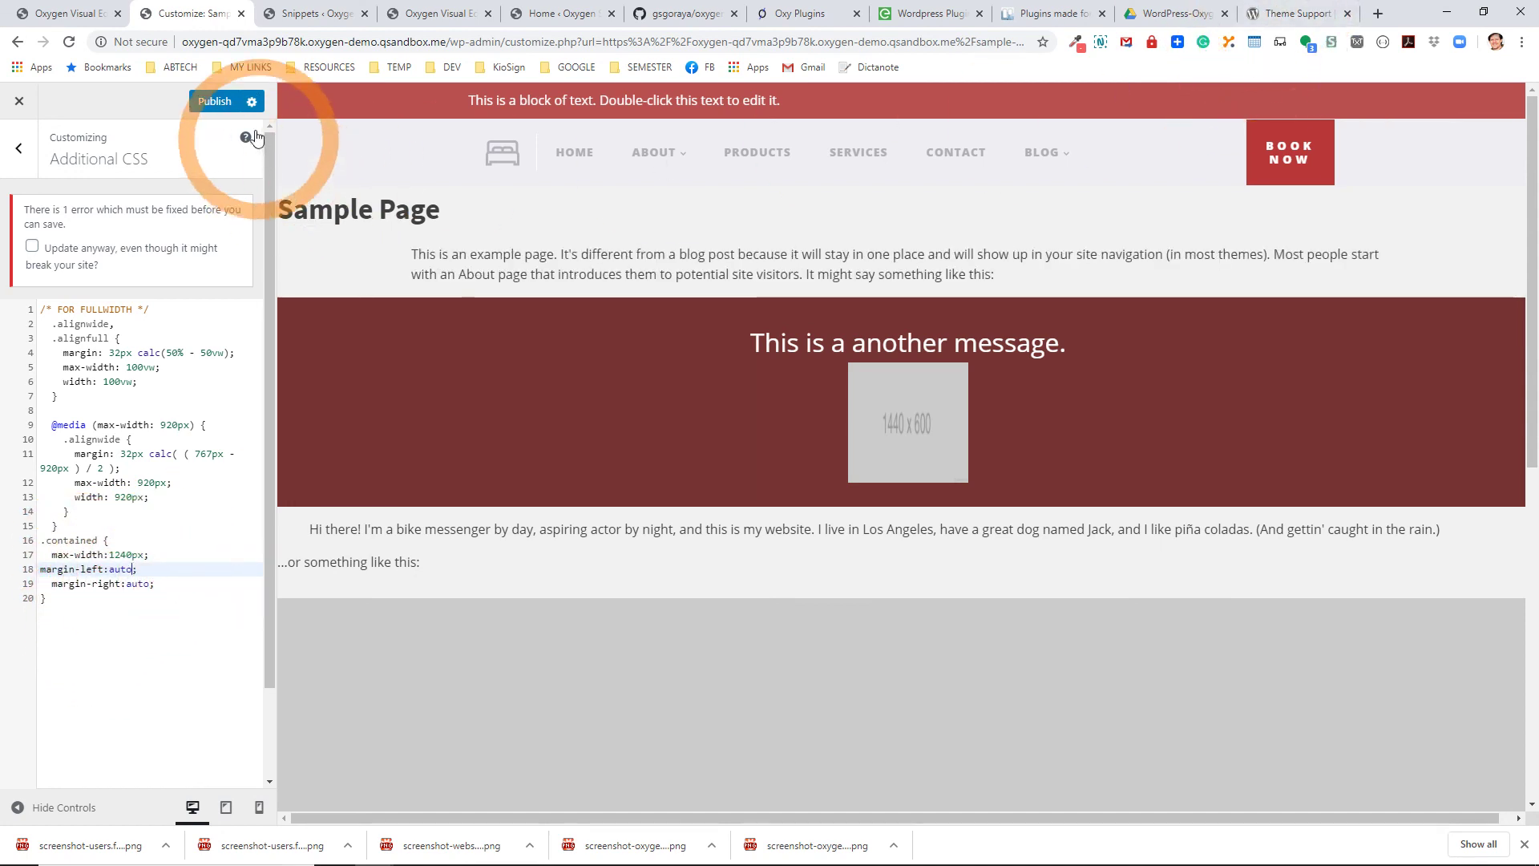
Publish the updated CSS despite the warning, with 'Update anyway' ticked.
click(214, 105)
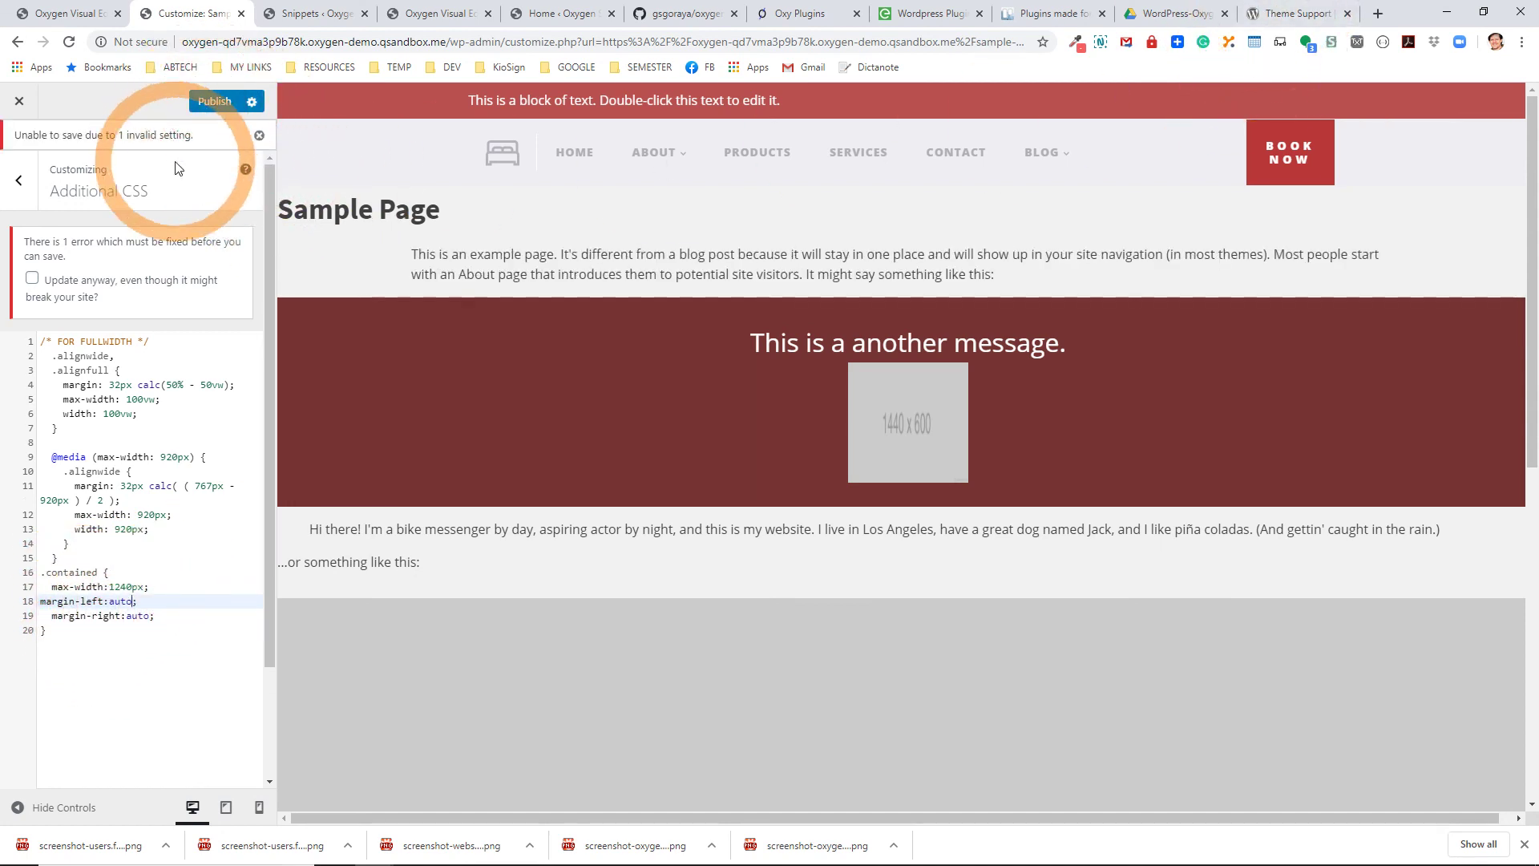
click(120, 280)
click(215, 103)
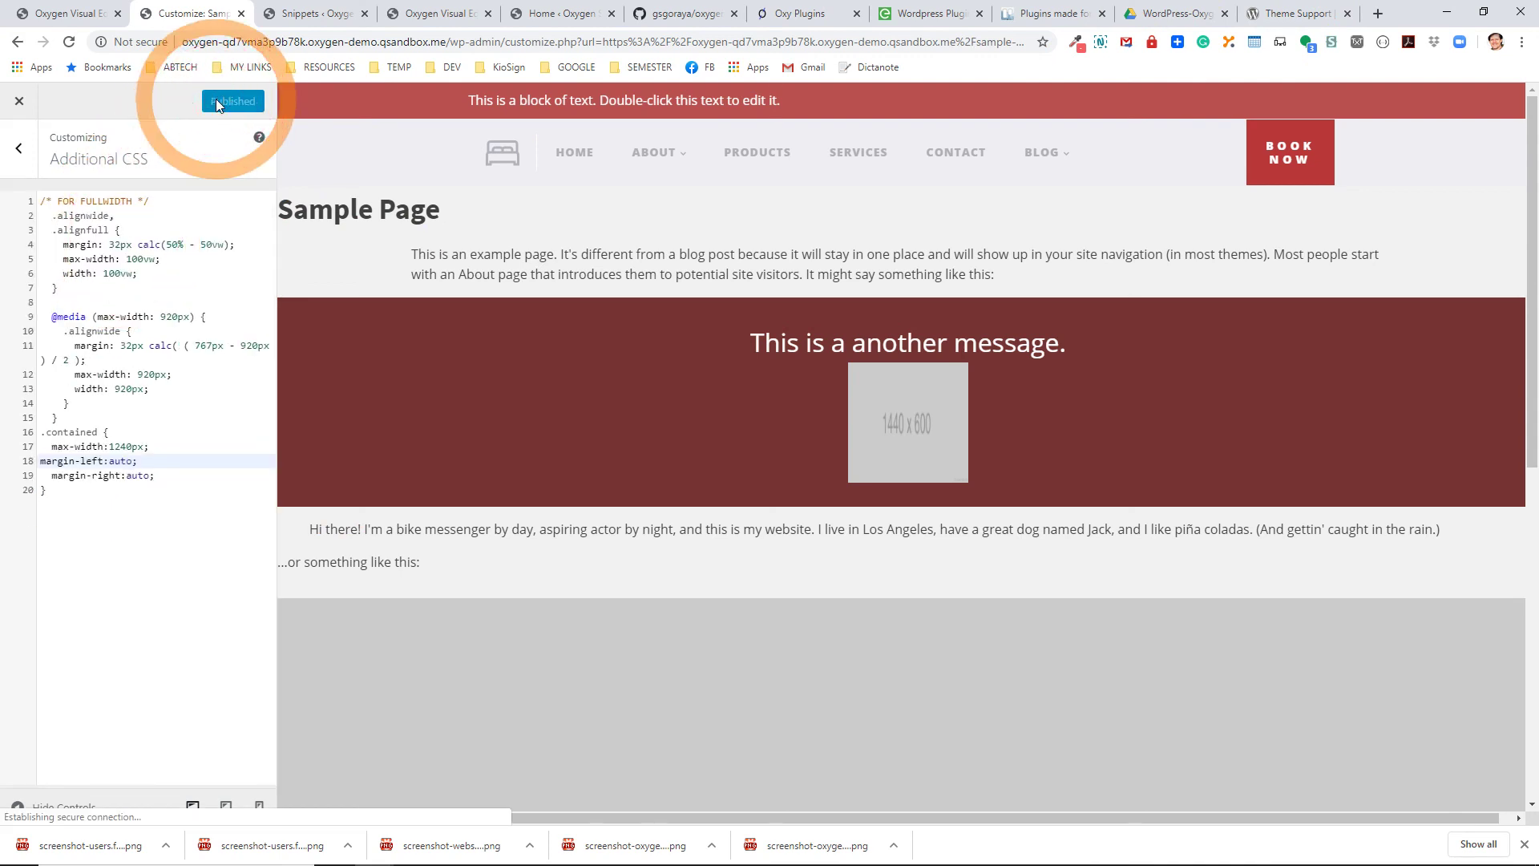
Leave the Customizer, open the Sample Page in the block editor, and select the bike messenger quote block.
click(16, 105)
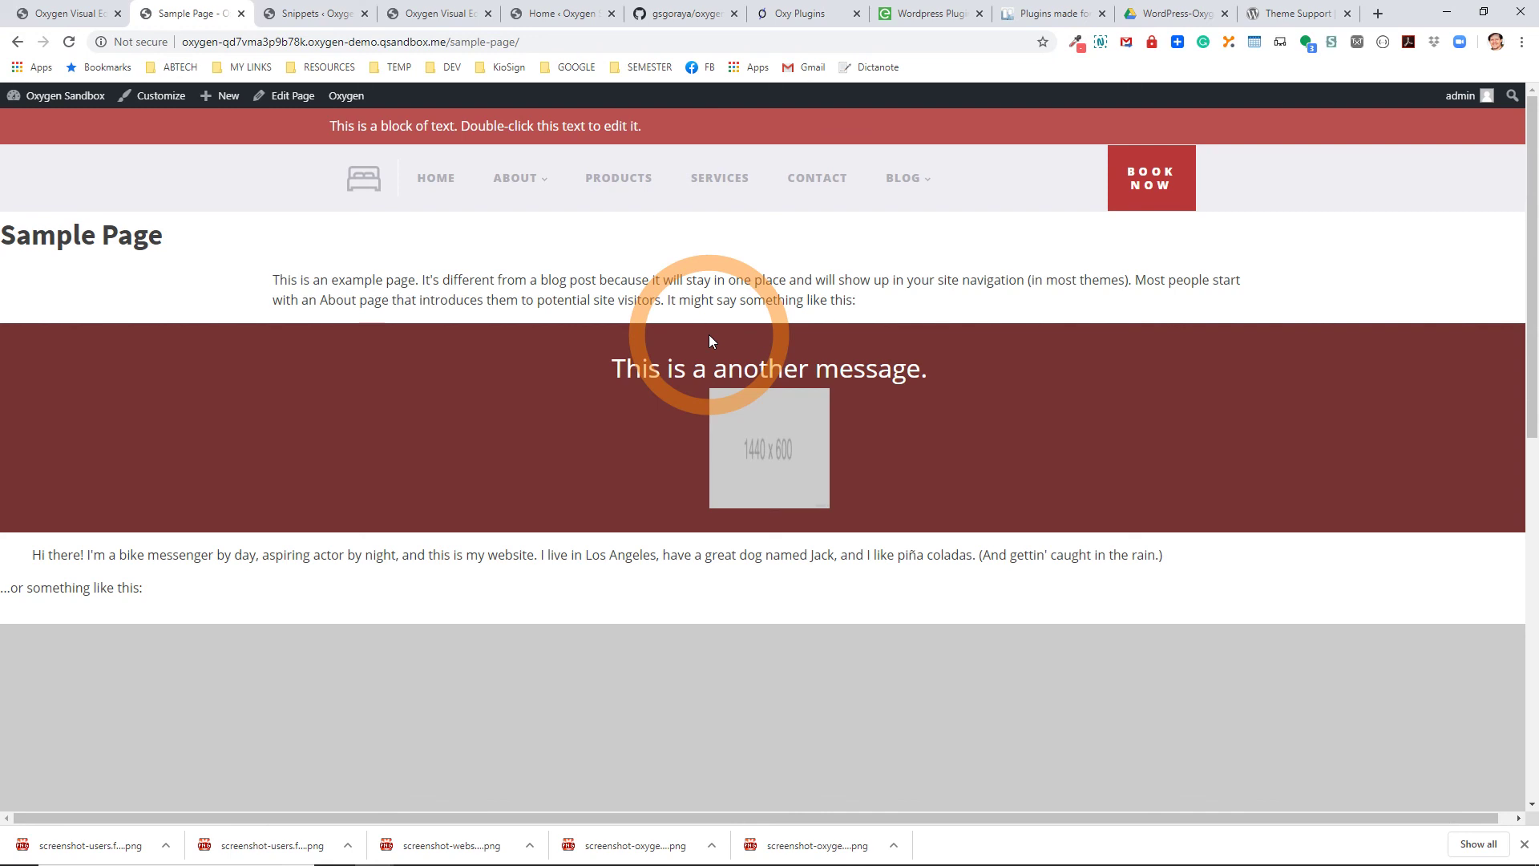
click(280, 96)
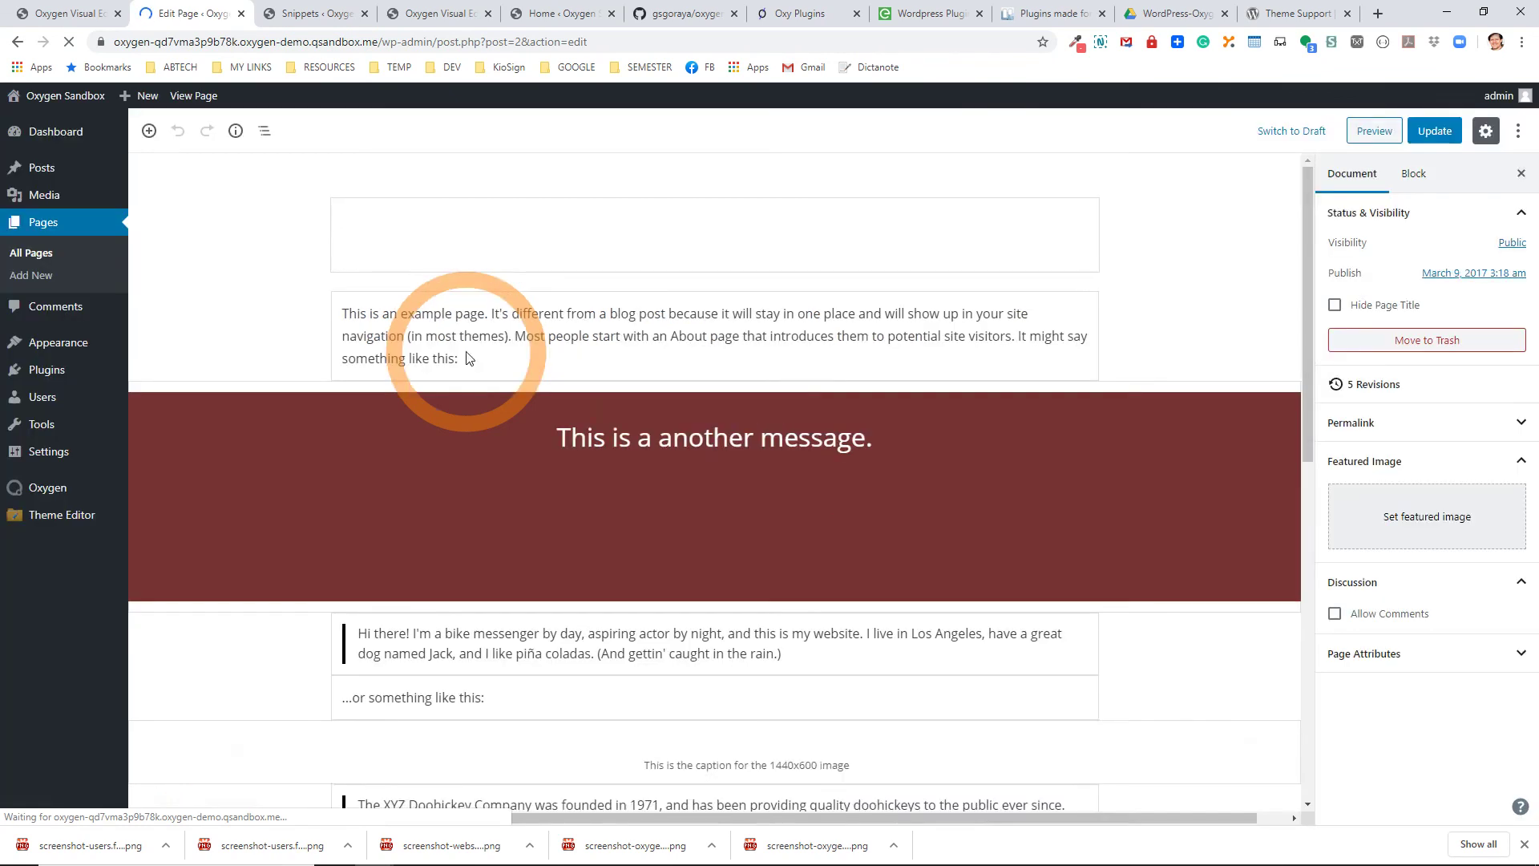
click(479, 639)
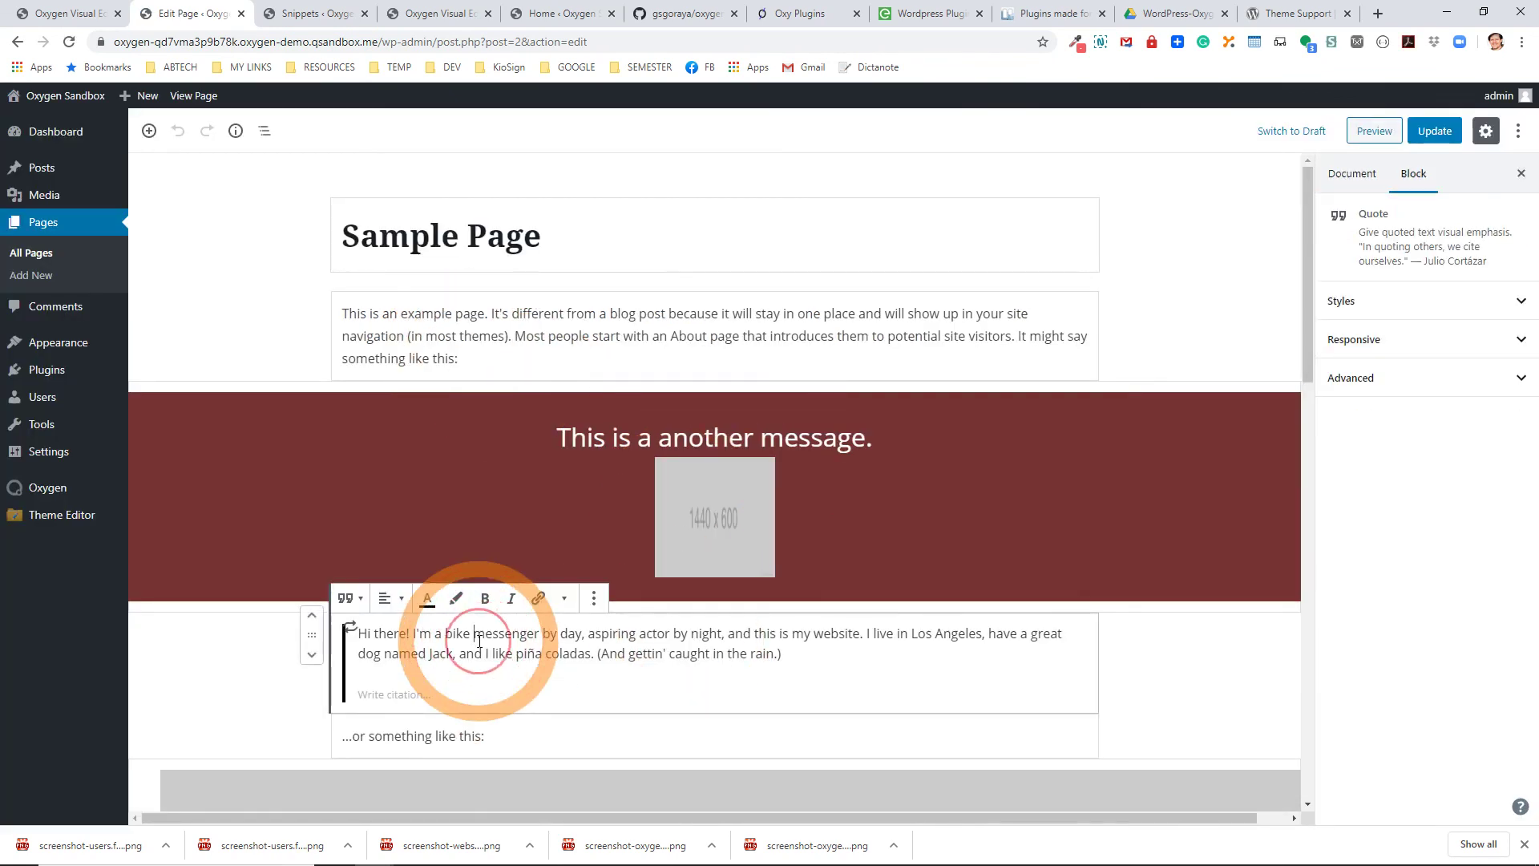